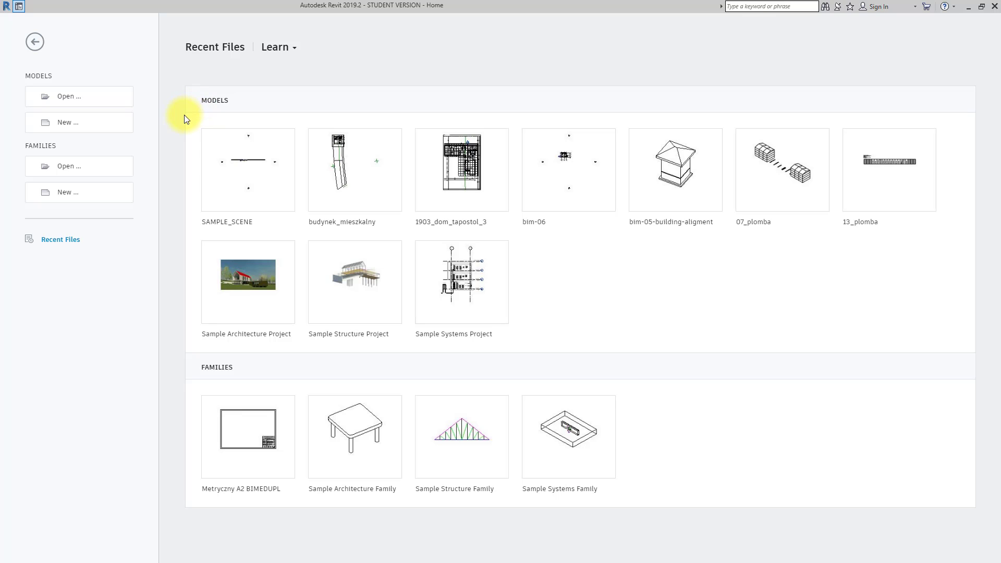
- Create a new project from the bimedupl_template template in the 01_budynek_mieszkalny folder inside BIM_PLIKI_RZESZOW on the home (Z:) drive
left_click(120, 124)
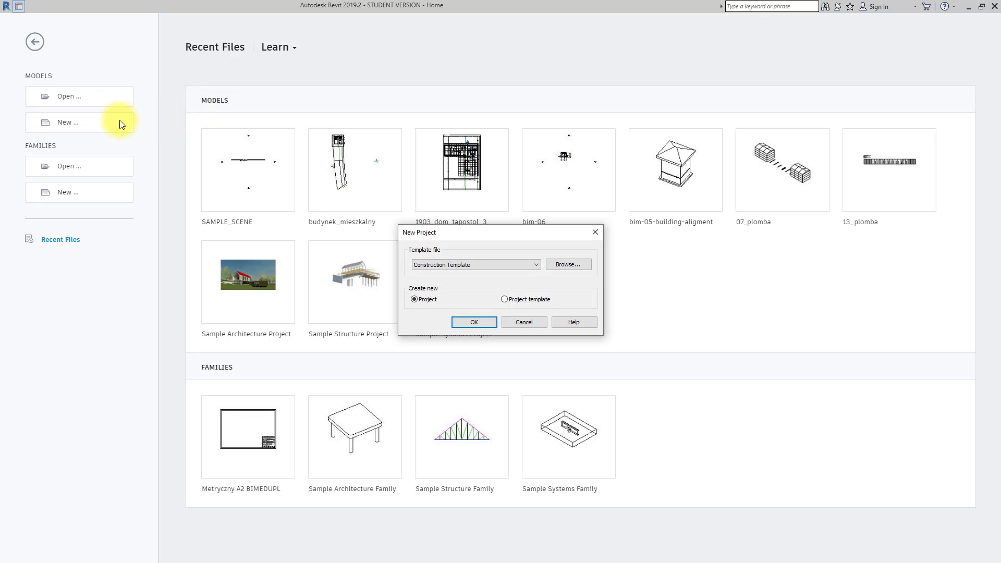
left_click(569, 267)
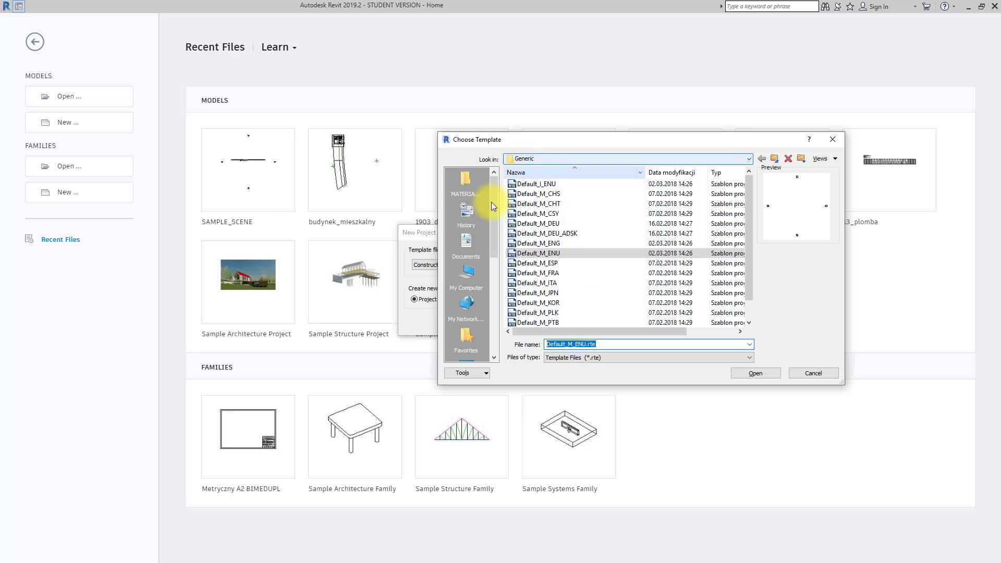
scroll(476, 282, "down", 3)
scroll(476, 280, "up", 3)
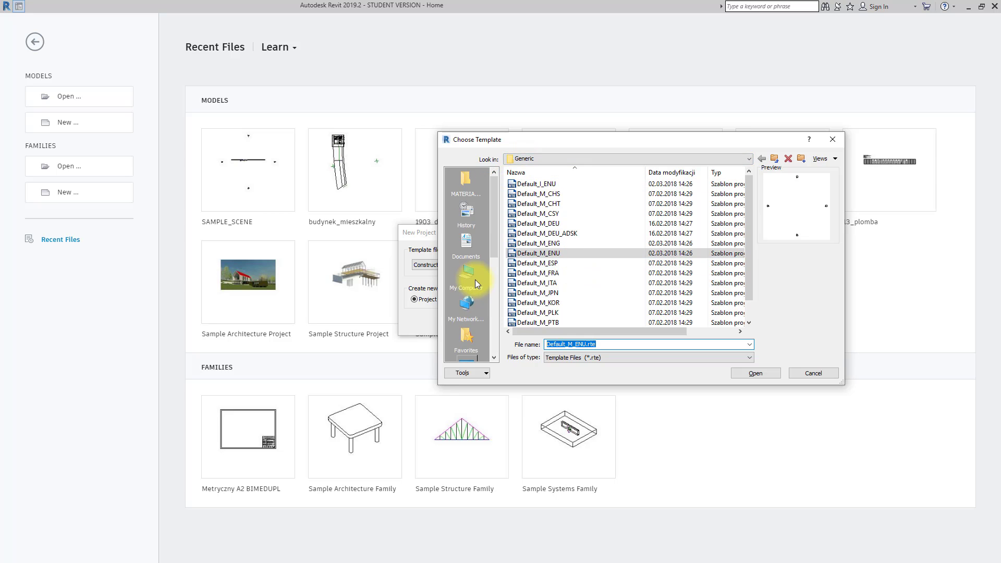
left_click(474, 279)
scroll(578, 316, "down", 2)
double_click(575, 310)
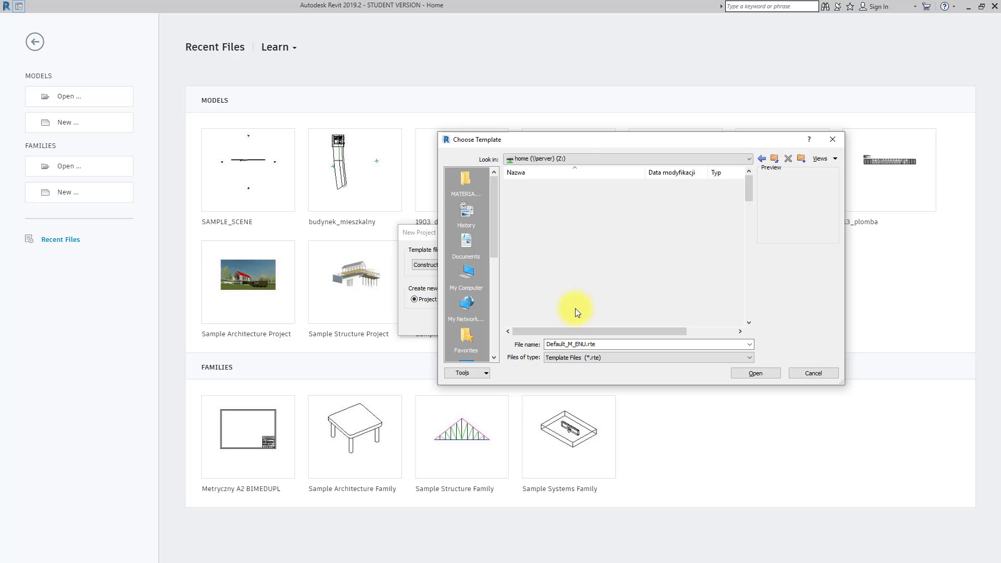
double_click(572, 312)
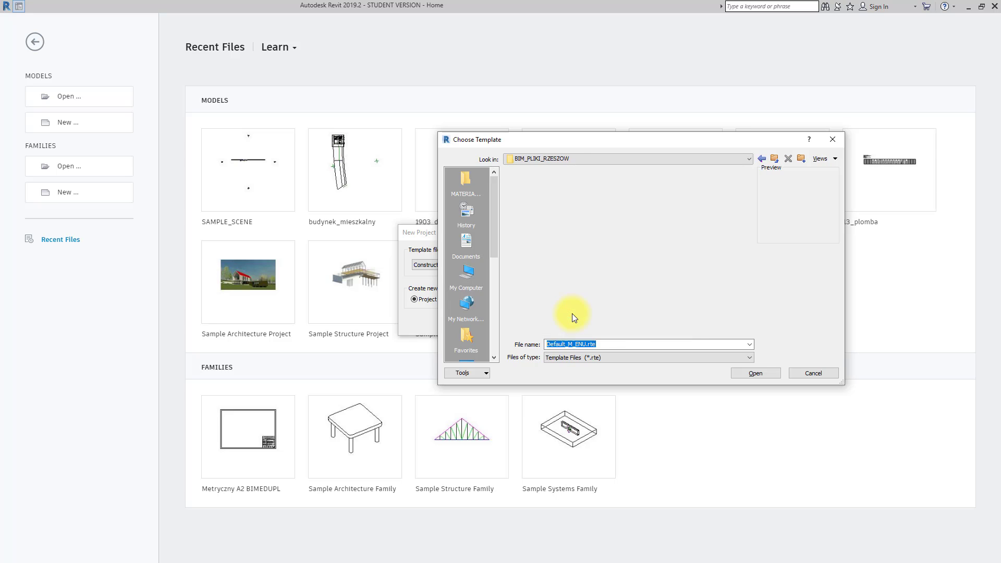
double_click(565, 195)
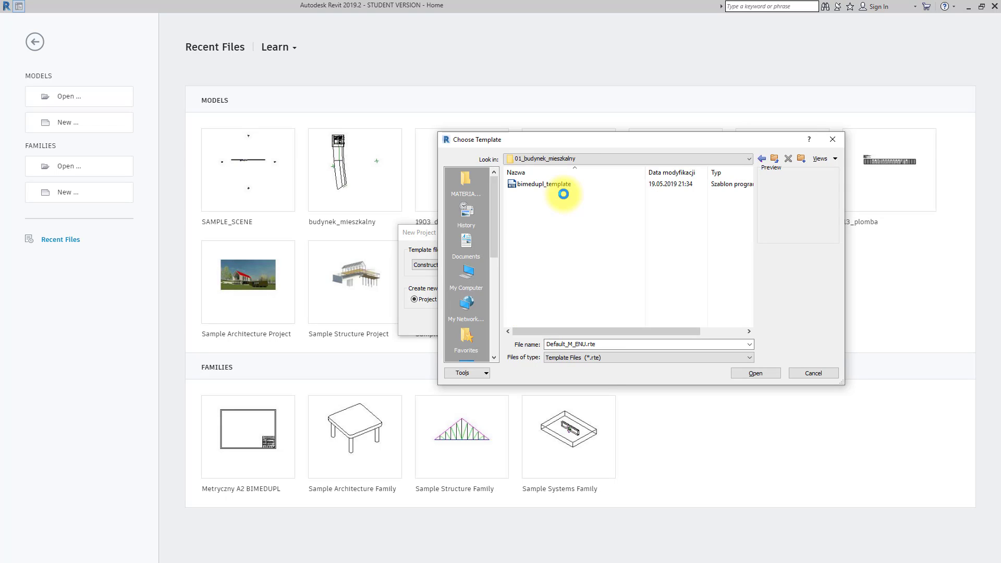
left_click(563, 186)
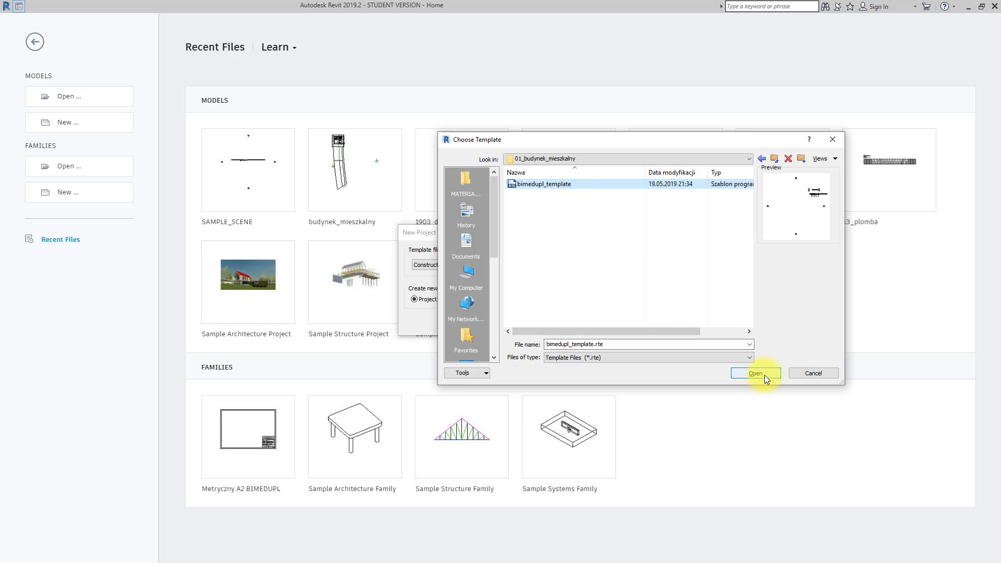
left_click(764, 374)
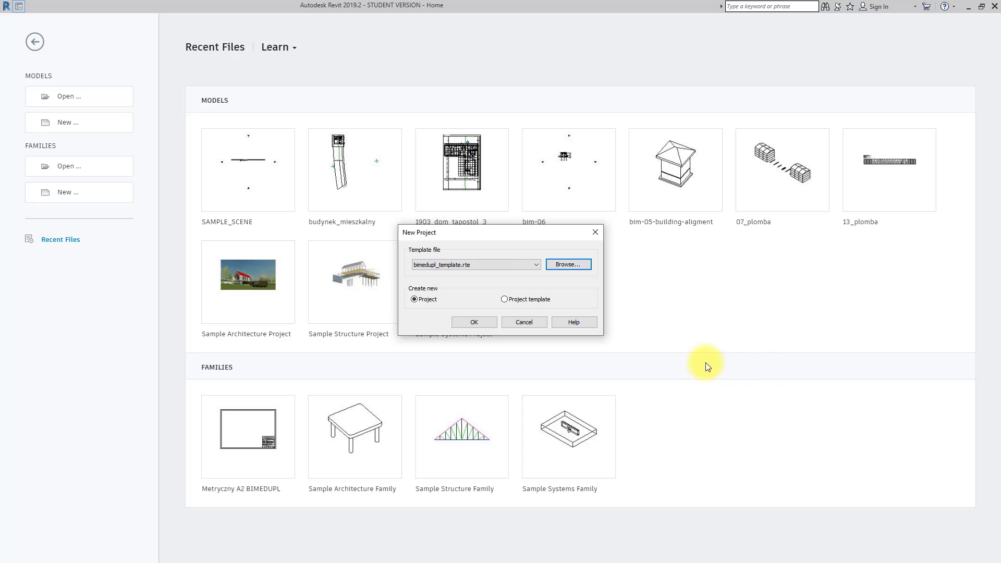
left_click(470, 320)
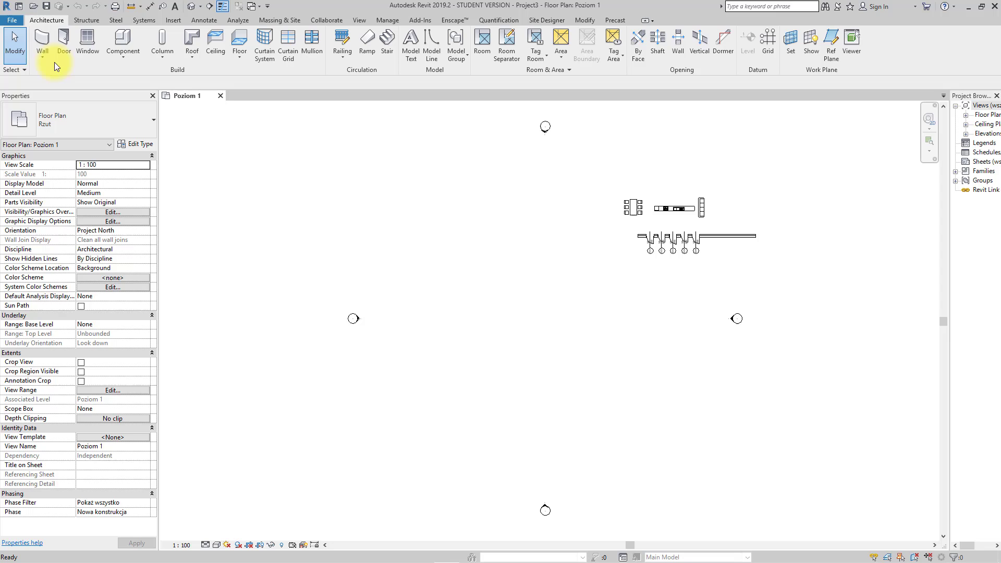
- Save the project as house_01 in the 01_budynek_mieszkalny folder, with maximum backups at 1 in the save options
left_click(12, 20)
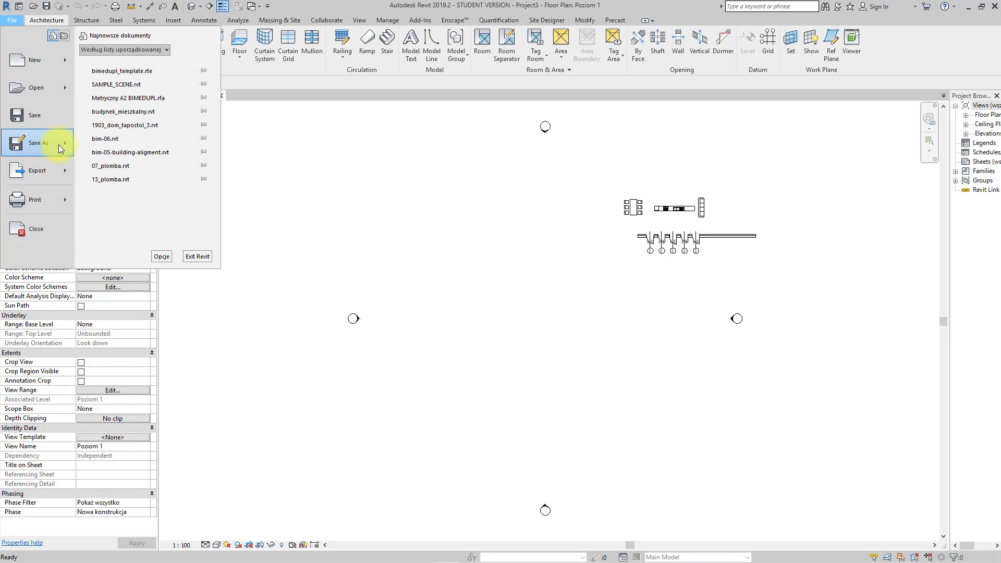
mouse_move(59, 144)
left_click(114, 102)
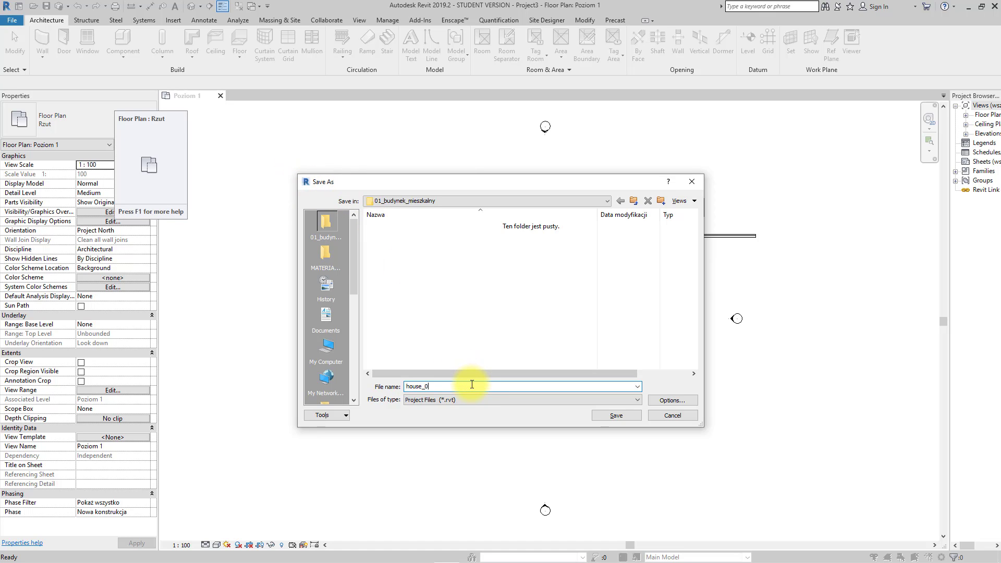
left_click(681, 400)
left_click_drag(518, 220, 623, 195)
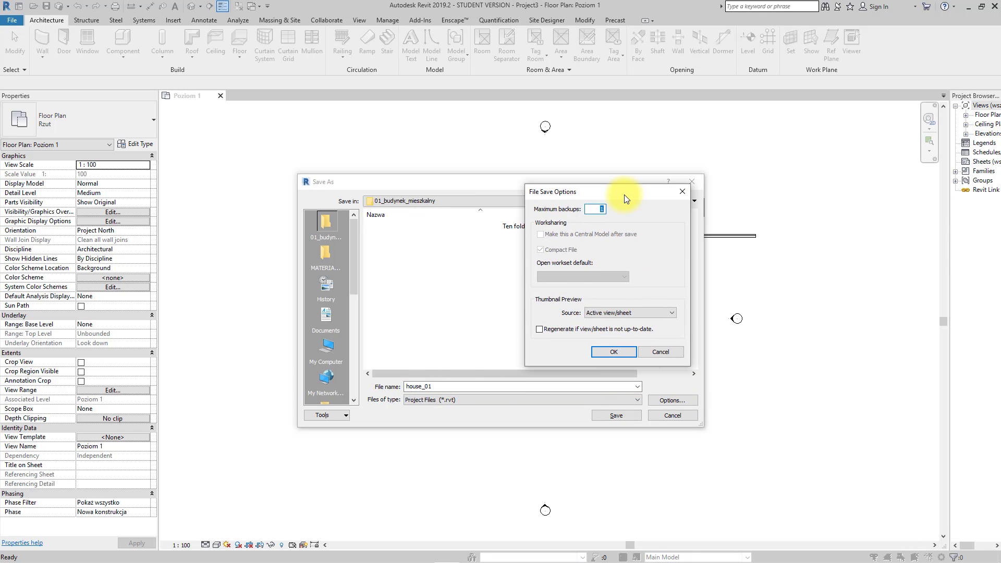
left_click(633, 346)
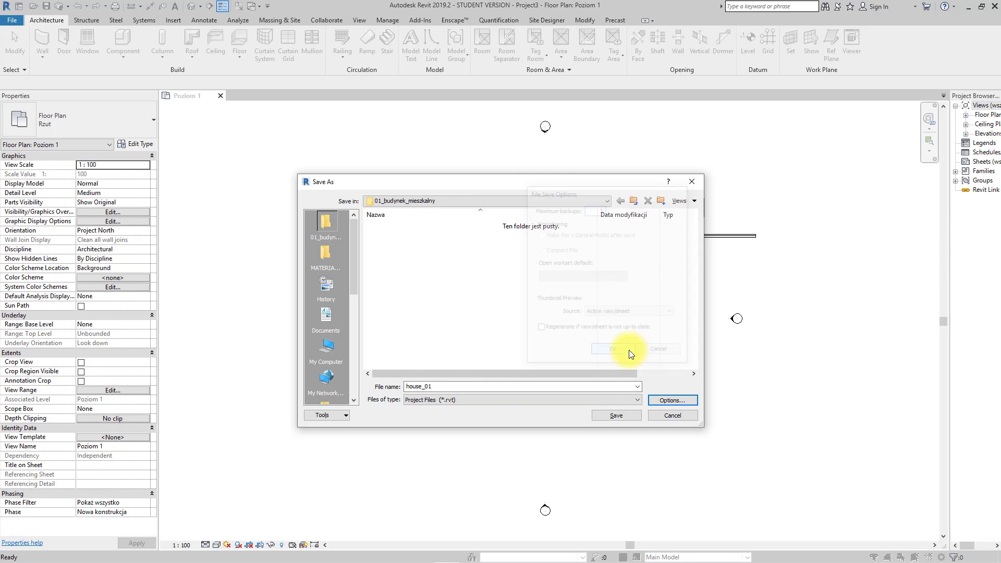
left_click(614, 415)
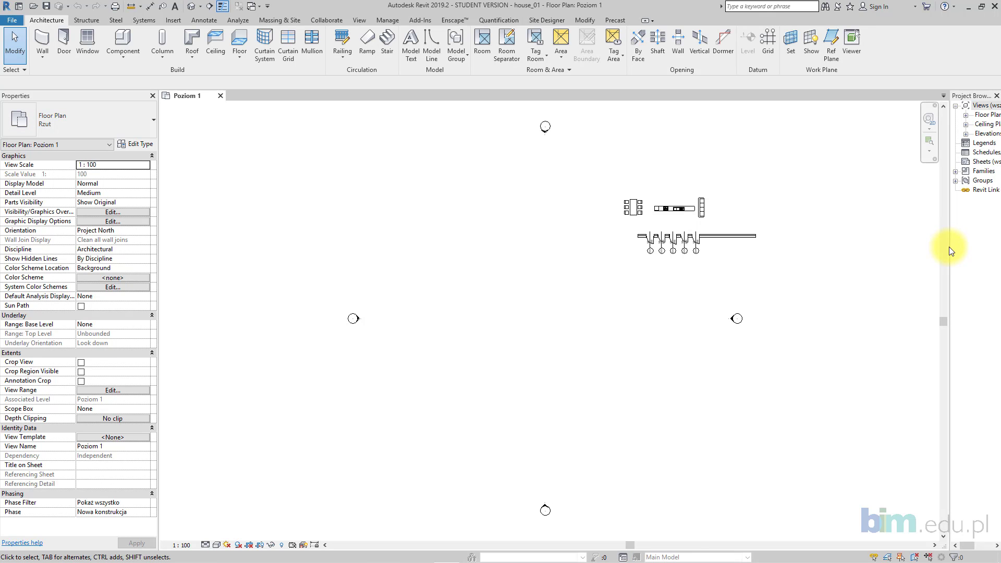
- Widen the project browser and expand its floor plan, ceiling plan and elevation view groups
left_click_drag(948, 247, 869, 251)
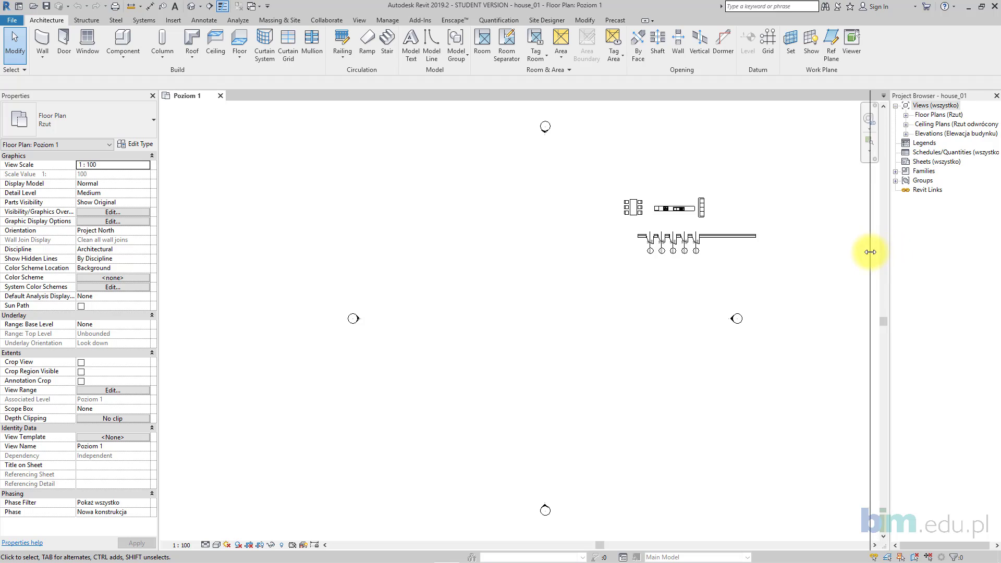
left_click(886, 115)
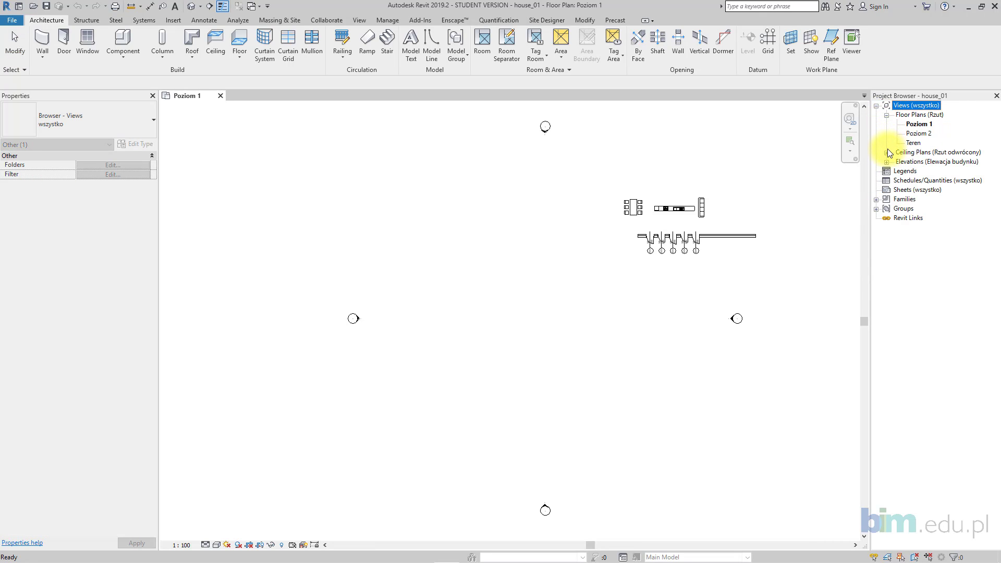
left_click(887, 153)
left_click(887, 180)
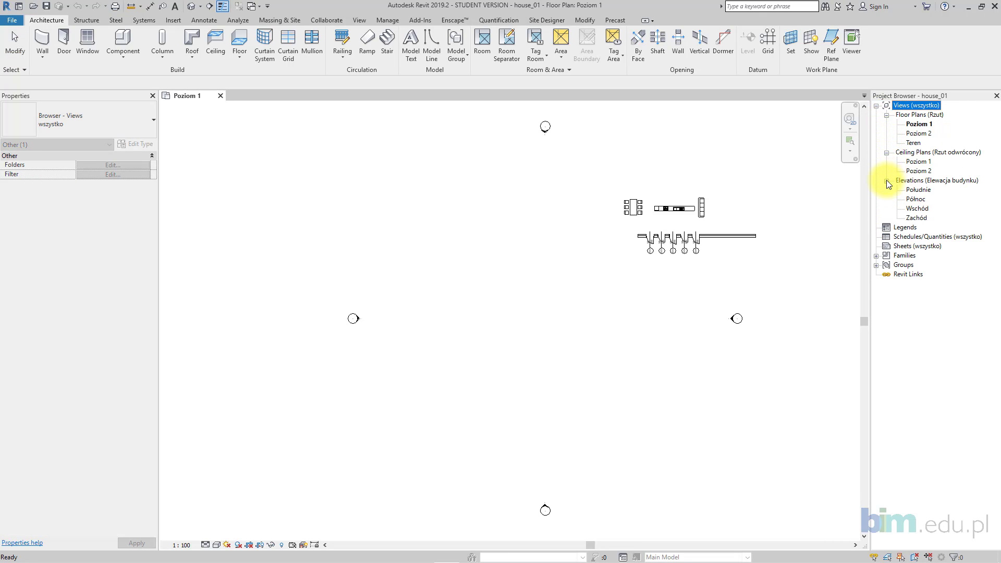
left_click(558, 355)
middle_click_drag(579, 326, 554, 328)
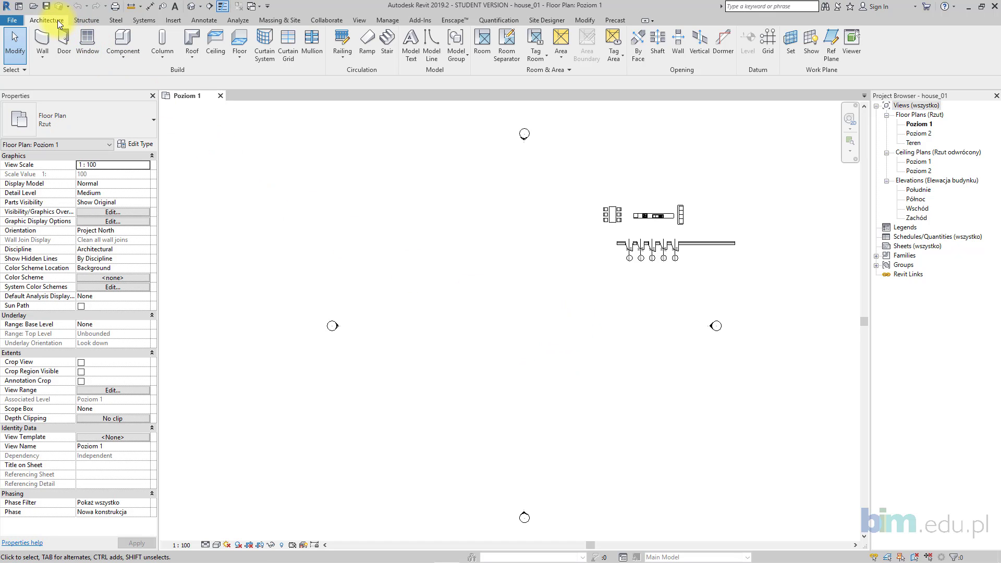
- Draw a vertical grid line on the Poziom 1 plan, inside the elevation markers and about 1800 to the left of the dining table
left_click(767, 40)
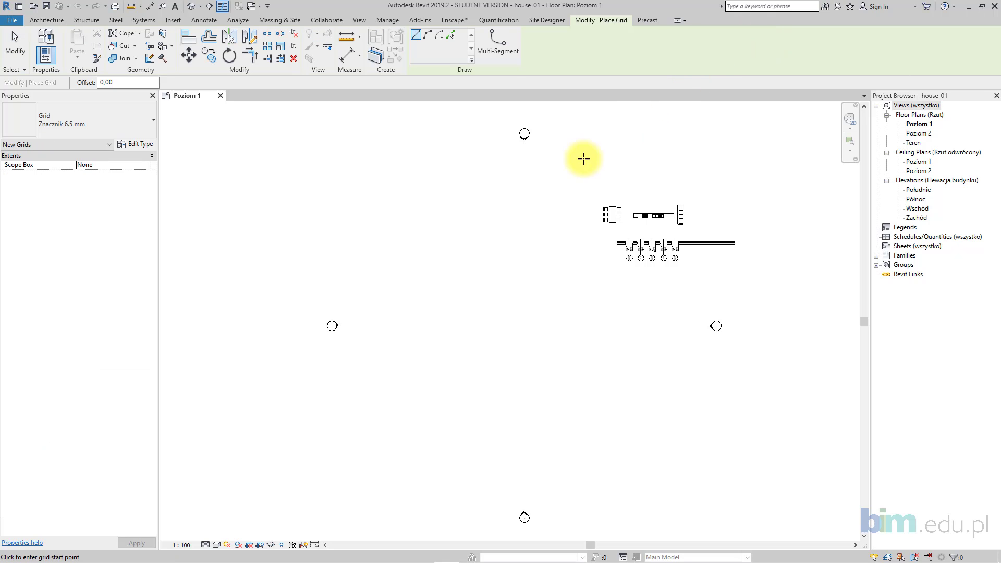
scroll(508, 255, "up", 3)
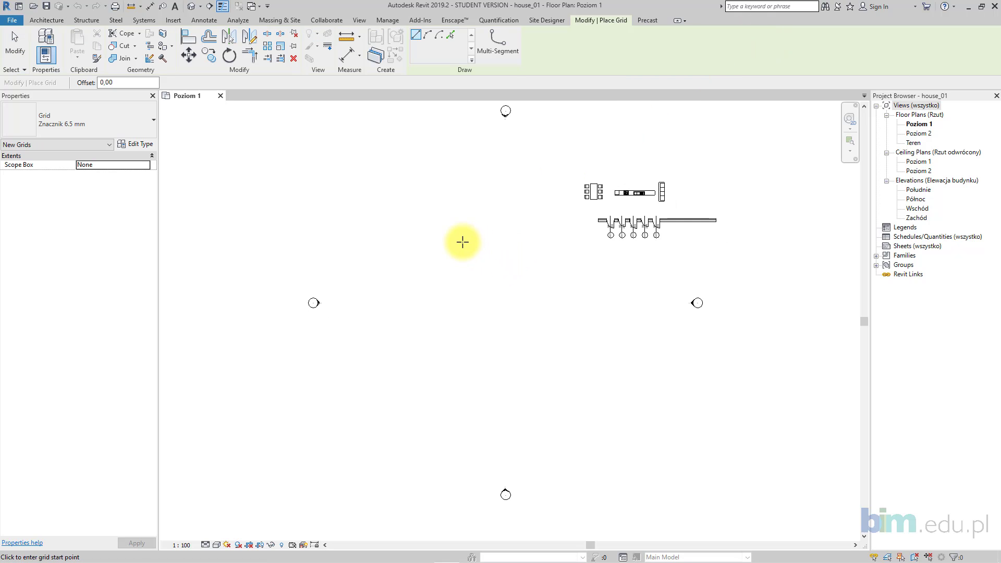
left_click(430, 182)
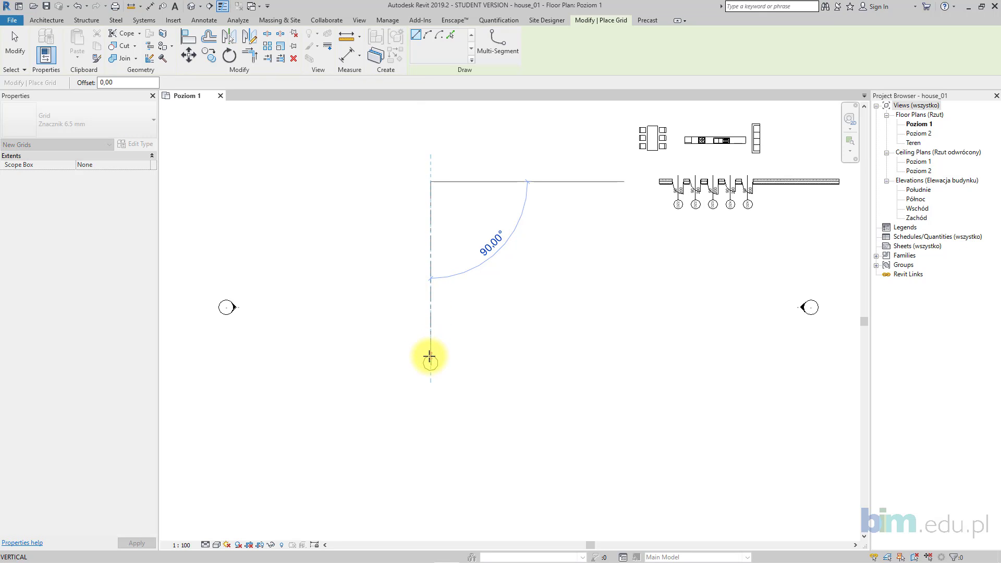
left_click(429, 371)
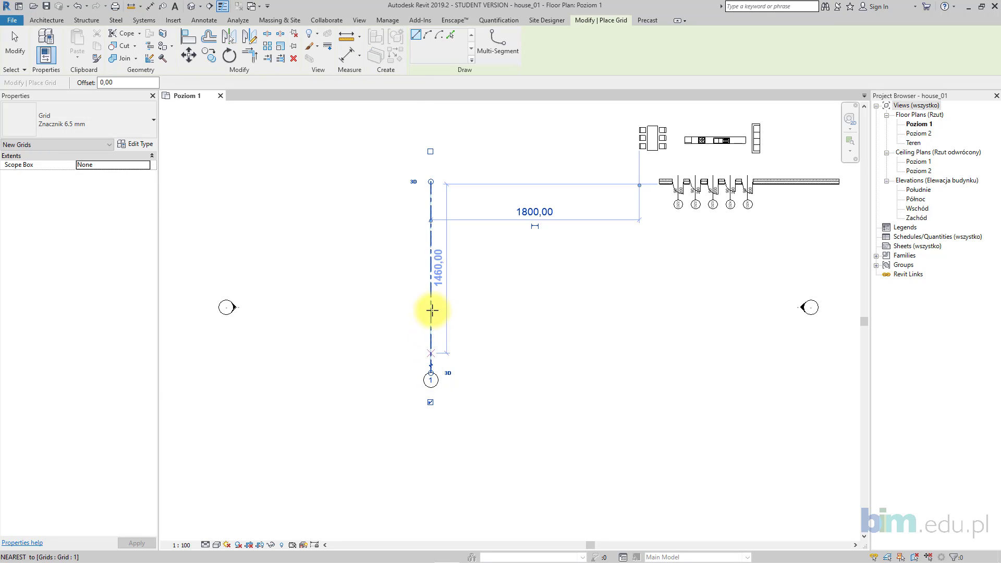
key("Escape")
key("Escape")
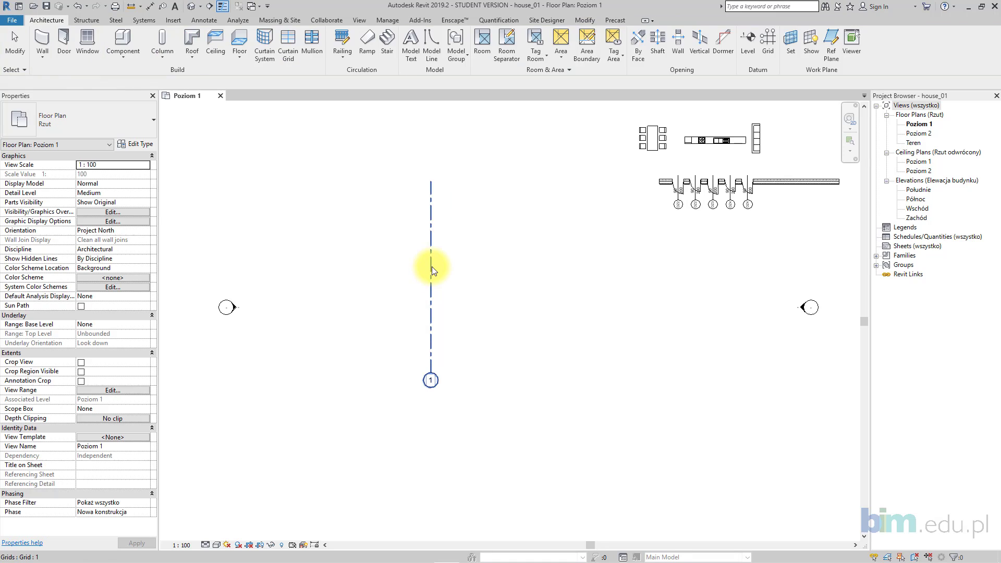
- Copy grid 1 horizontally to the right by 720
left_click(432, 267)
left_click(203, 55)
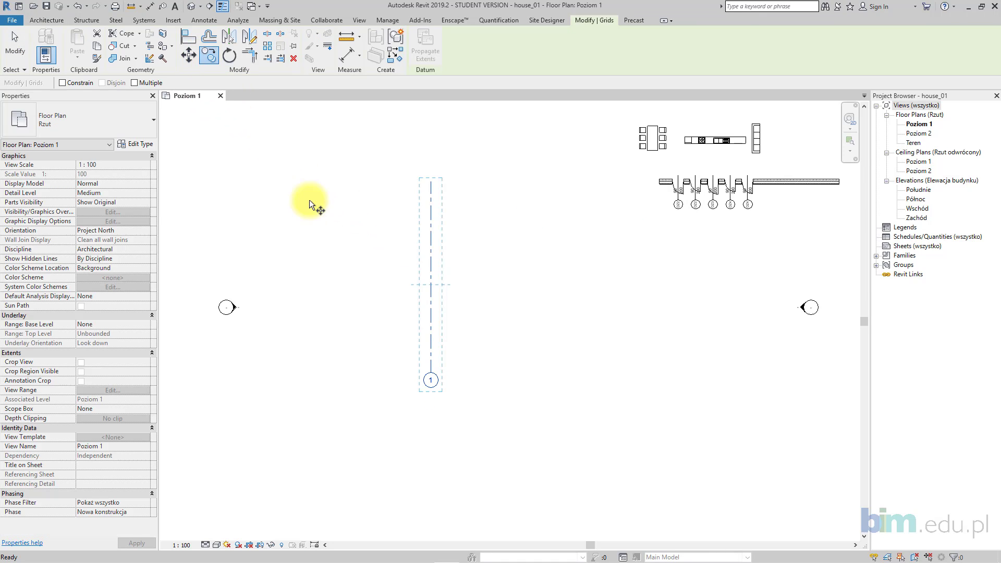
left_click(384, 336)
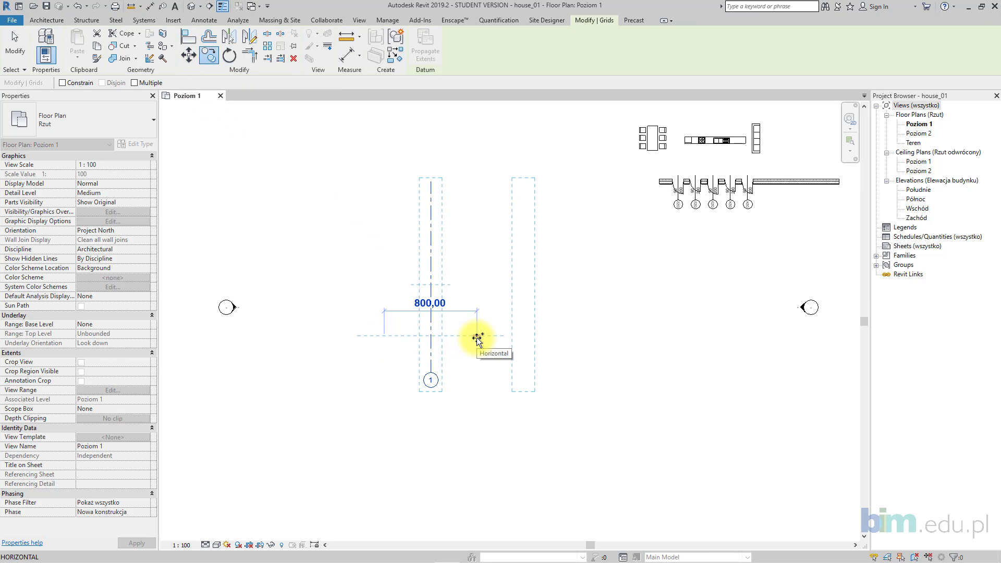
type("720")
key("Return")
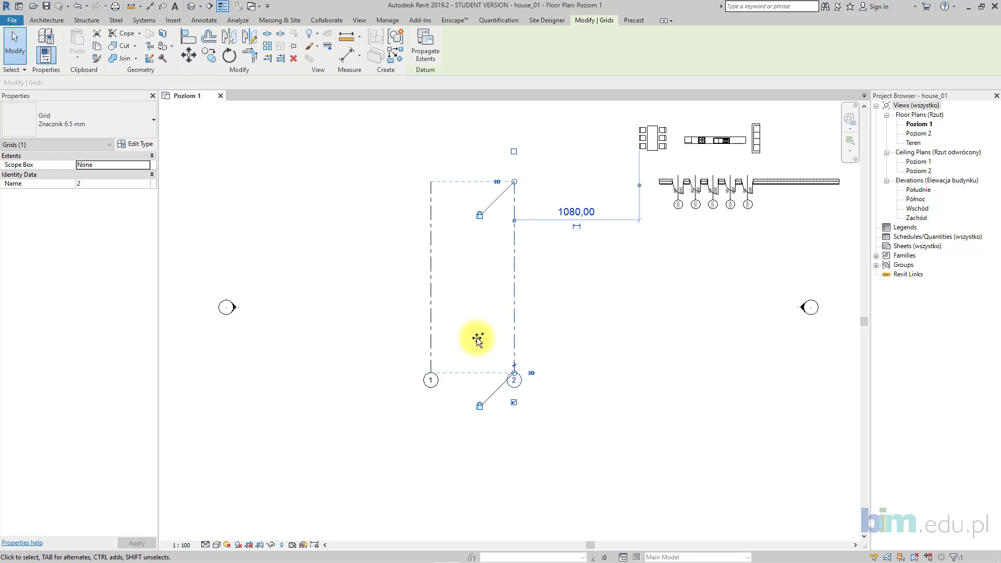
- Copy grid 2 horizontally to the right by 360
left_click(208, 56)
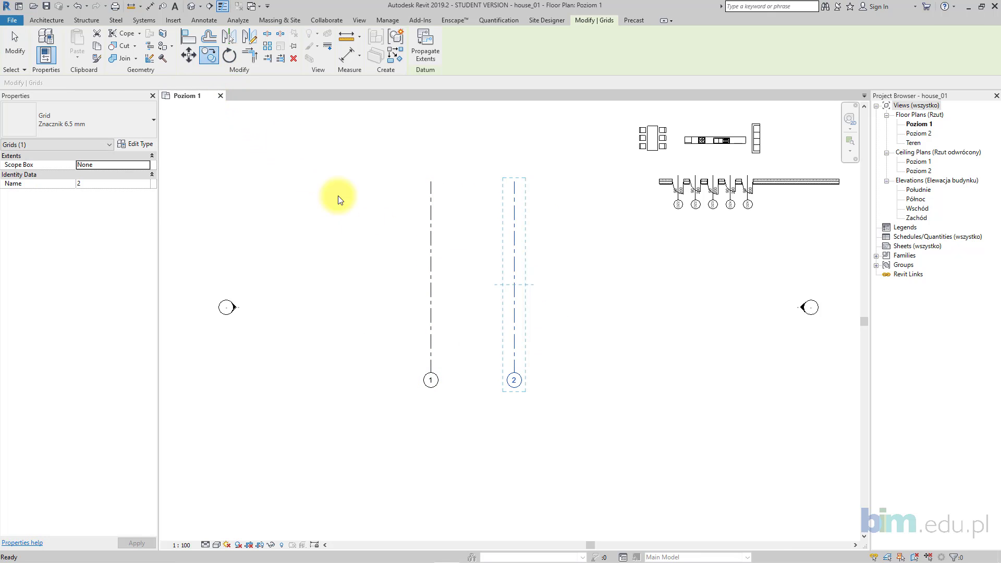
left_click(548, 341)
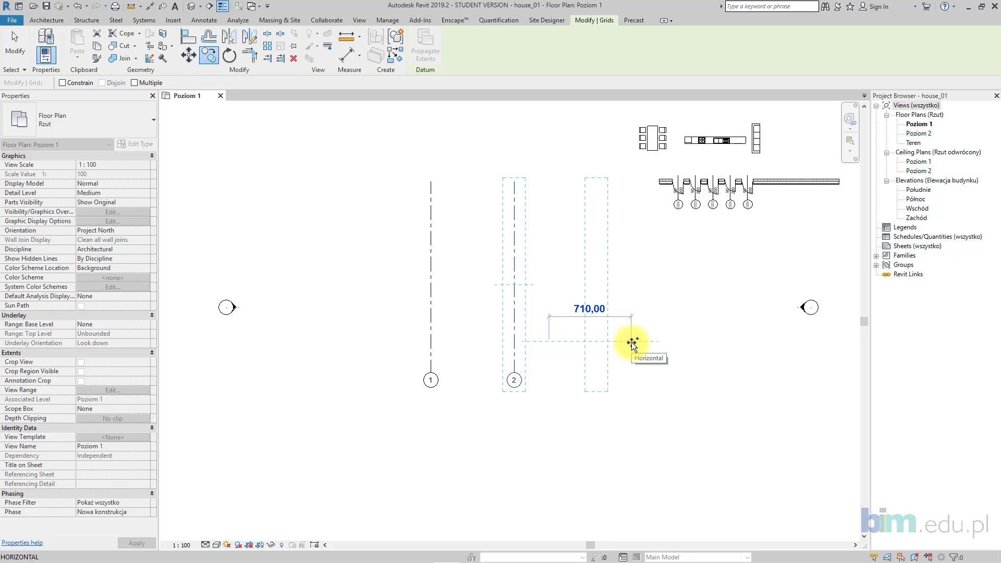
type("720")
key("Return")
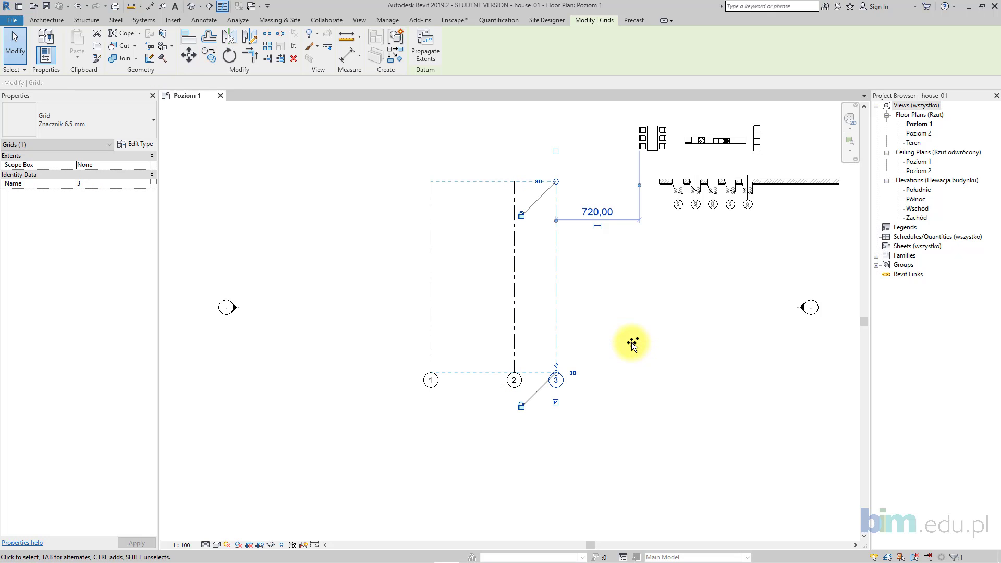
- Make two successive copies of grid 3 to the right with the Multiple option, spaced 480 and 180
left_click(210, 58)
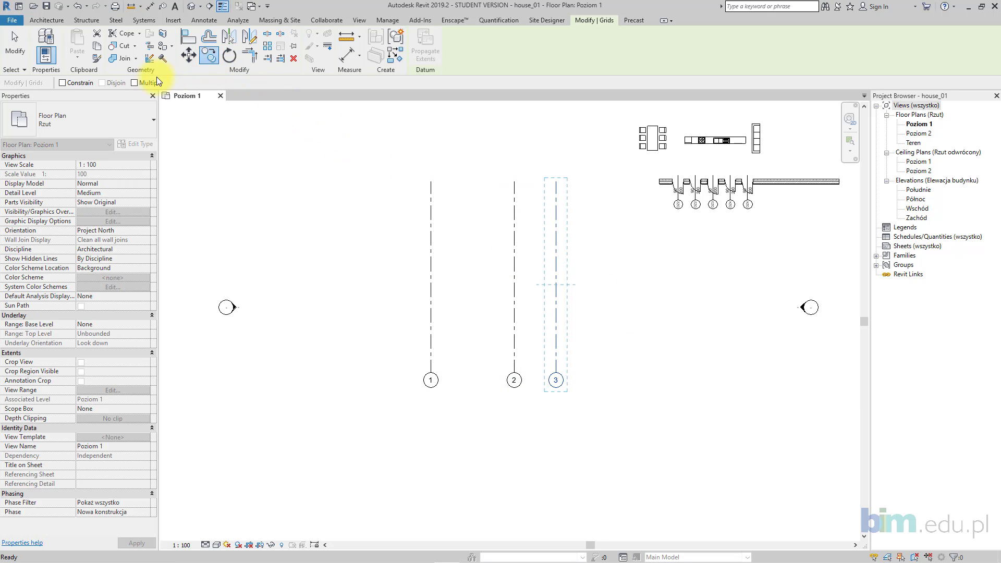
left_click(618, 310)
type("4")
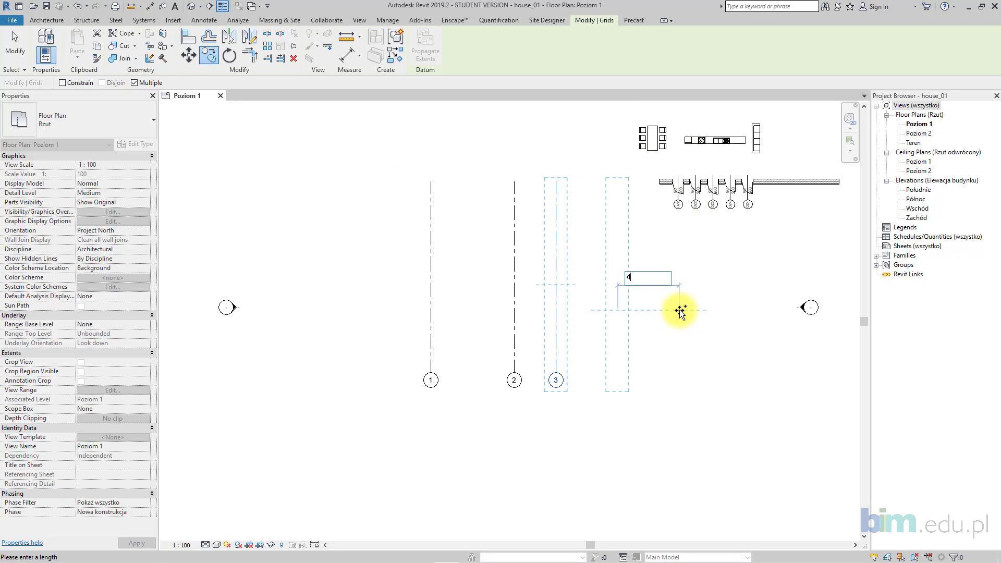
type("80")
key("Return")
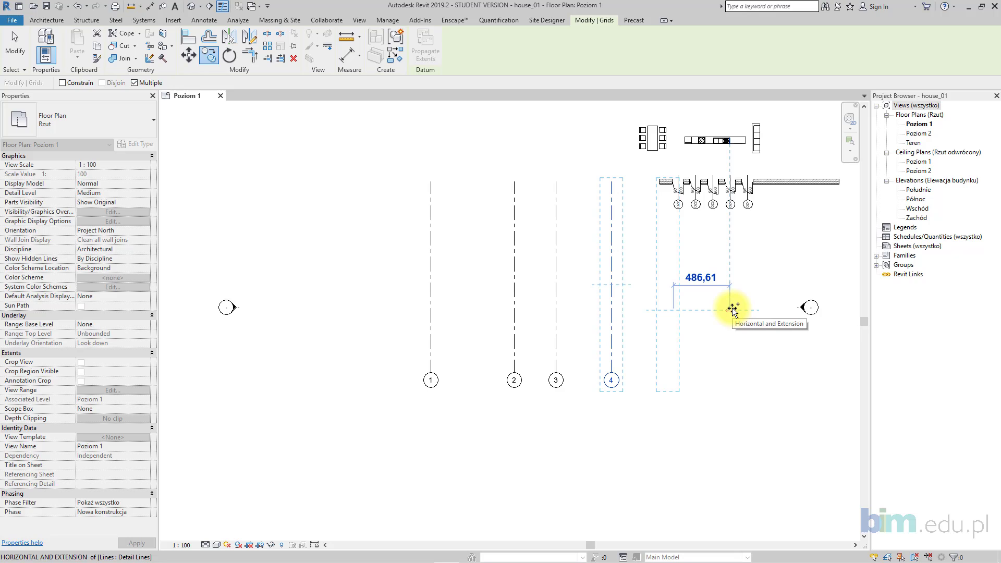
type("180")
key("Return")
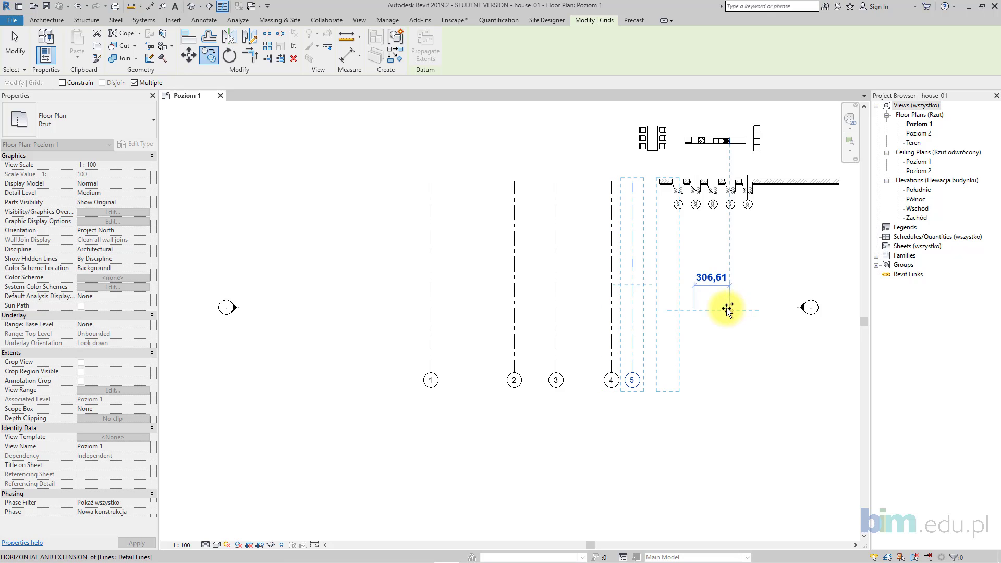
key("Escape")
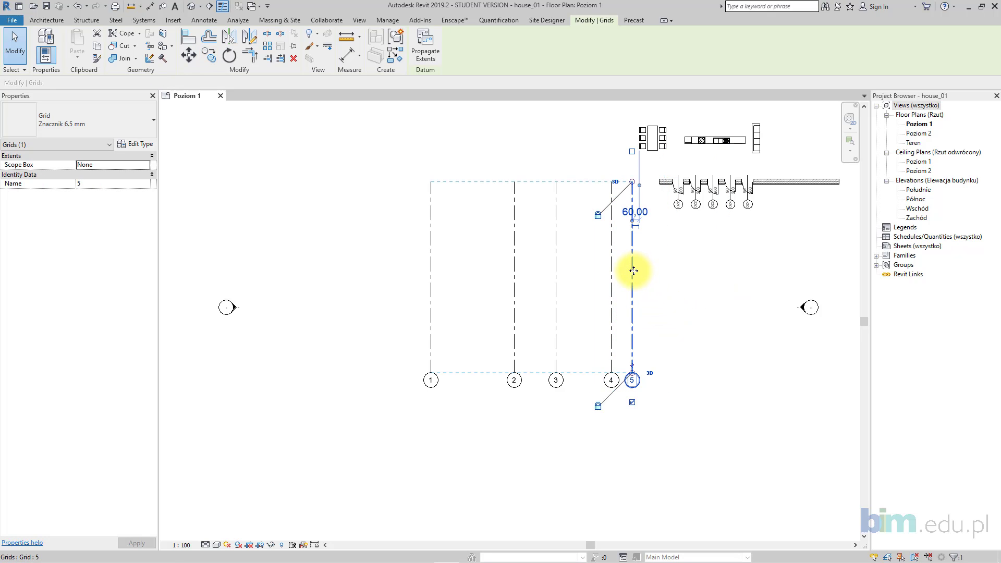
scroll(633, 269, "up", 3)
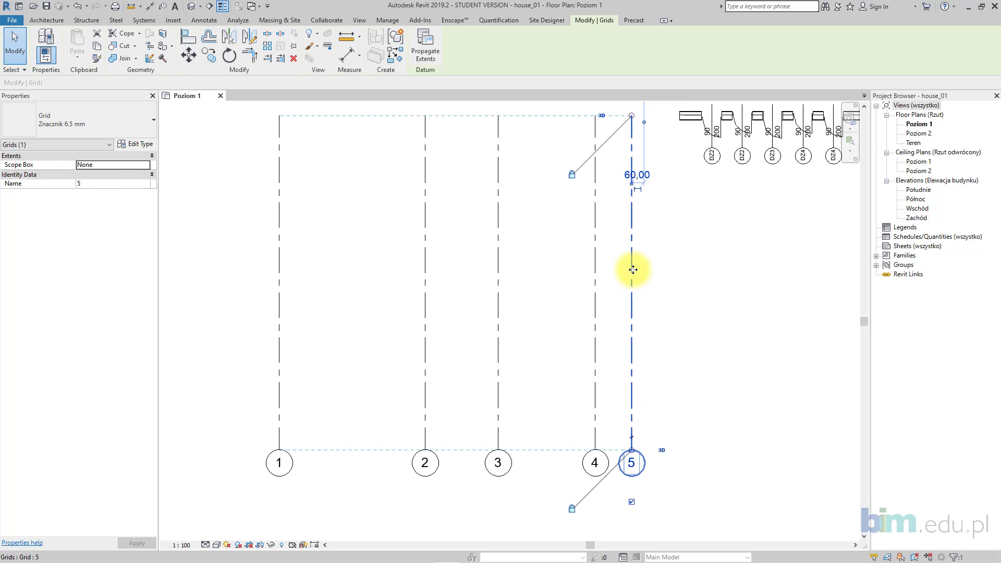
- Select the sample elements to the right of the grid lines and move them farther up and to the right, clear of the grid
scroll(635, 272, "down", 2)
left_click(655, 312)
left_click_drag(655, 311, 385, 312)
middle_click_drag(686, 287, 612, 307)
scroll(606, 303, "down", 2)
middle_click_drag(604, 300, 516, 341)
scroll(560, 253, "up", 3)
middle_click_drag(546, 251, 505, 248)
left_click_drag(386, 138, 701, 312)
left_click_drag(560, 254, 774, 167)
scroll(524, 277, "down", 2)
middle_click_drag(476, 264, 637, 179)
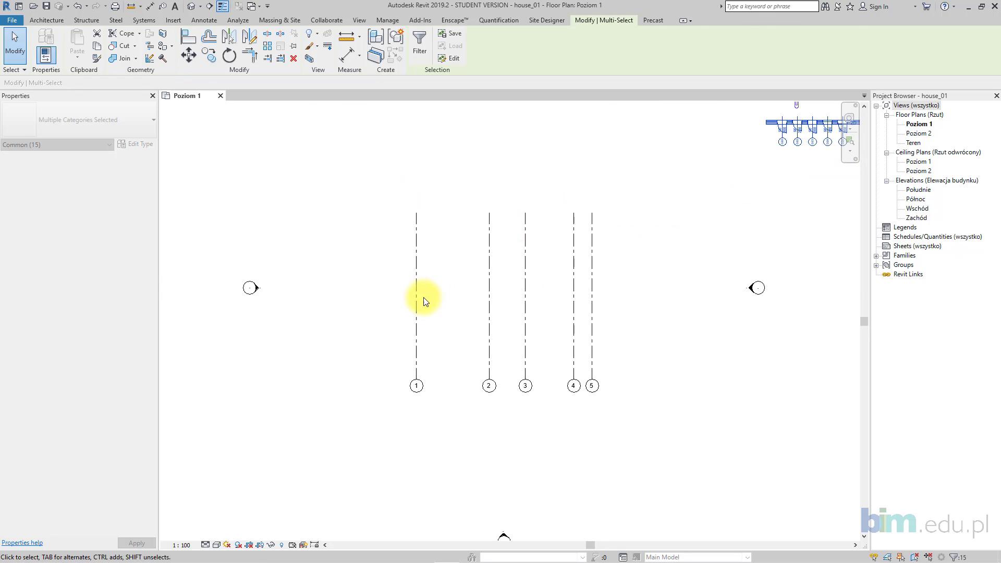
scroll(422, 297, "up", 2)
middle_click_drag(513, 308, 480, 302)
key("Escape")
- Draw a horizontal grid line across grids 1 to 5 near their upper ends, extending a little past both outer grids
left_click(378, 233)
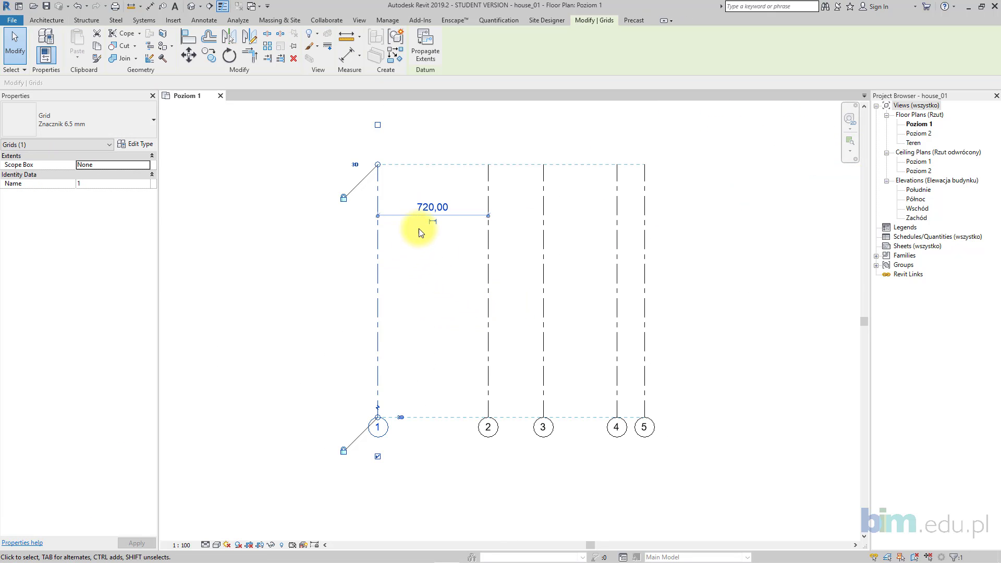
left_click(394, 53)
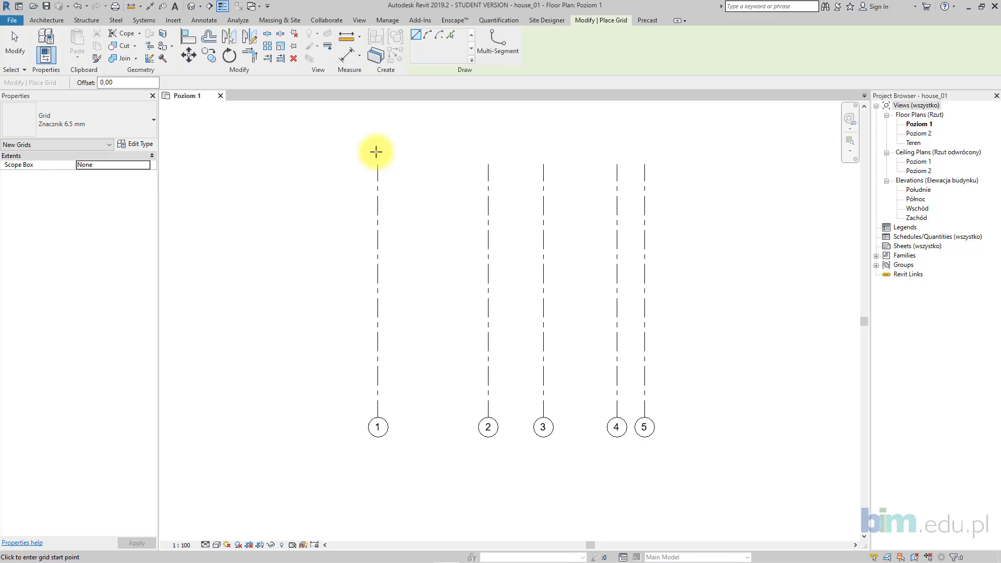
left_click(336, 183)
left_click(696, 184)
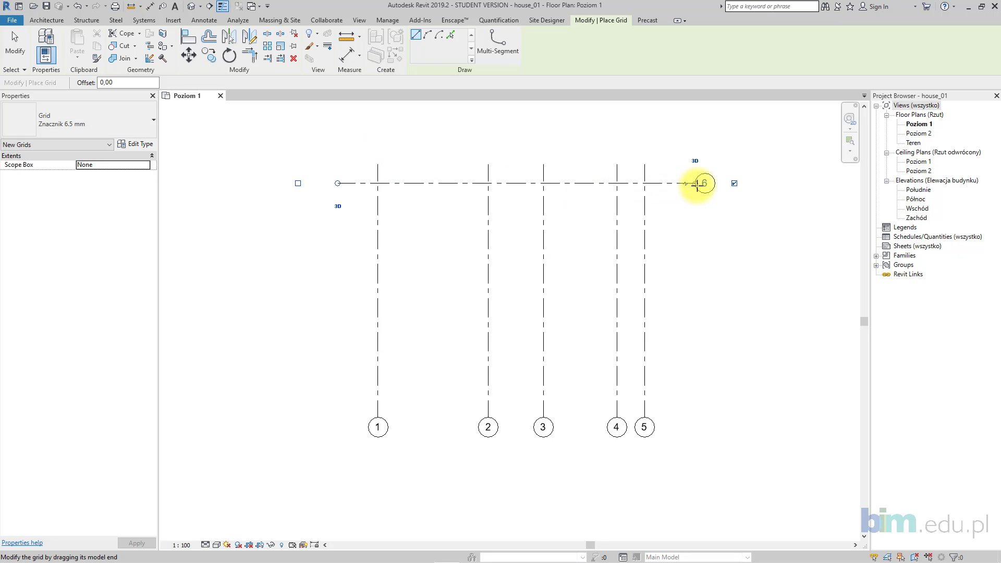
left_click(15, 46)
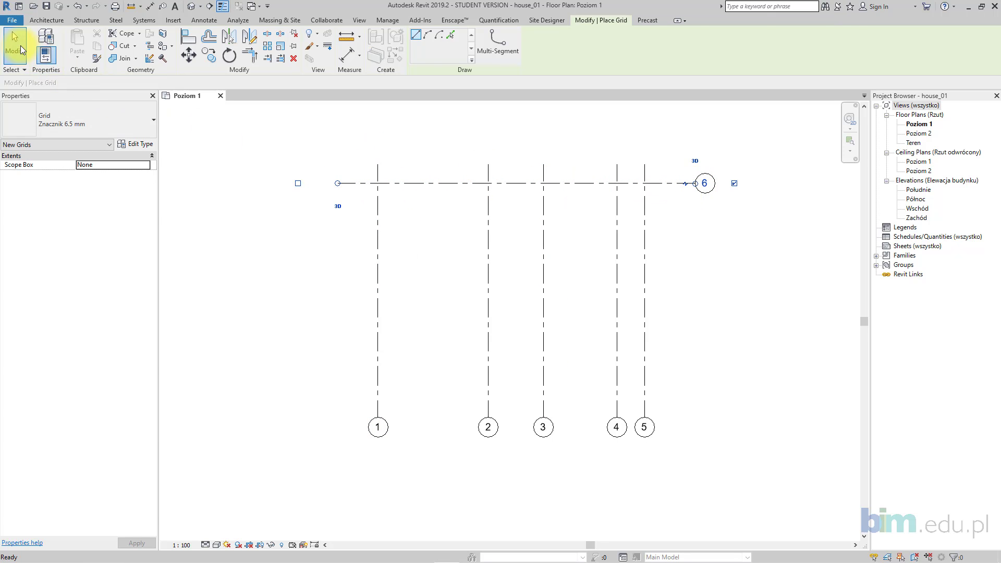
- Rename the horizontal grid line as A
double_click(704, 183)
type("A")
key("Return")
- Make three successive downward copies of grid A with the Multiple option, spaced 540, 780 and 240
scroll(604, 207, "up", 2)
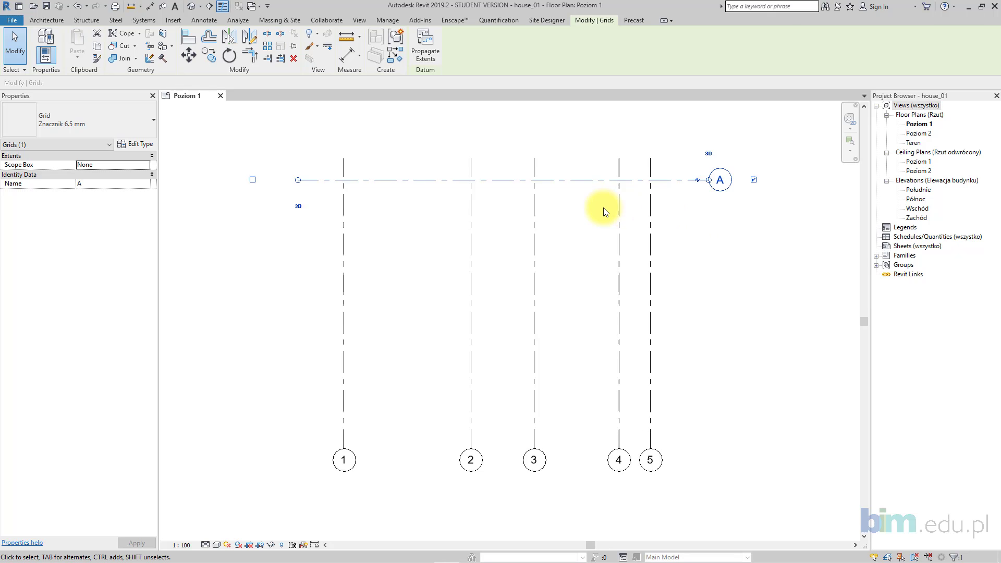
middle_click_drag(608, 210, 609, 206)
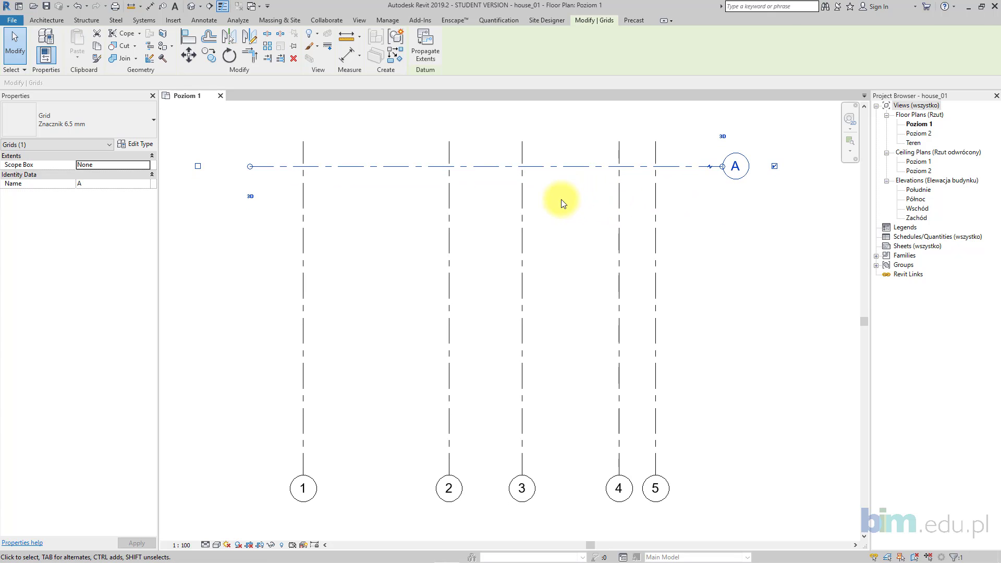
left_click(209, 55)
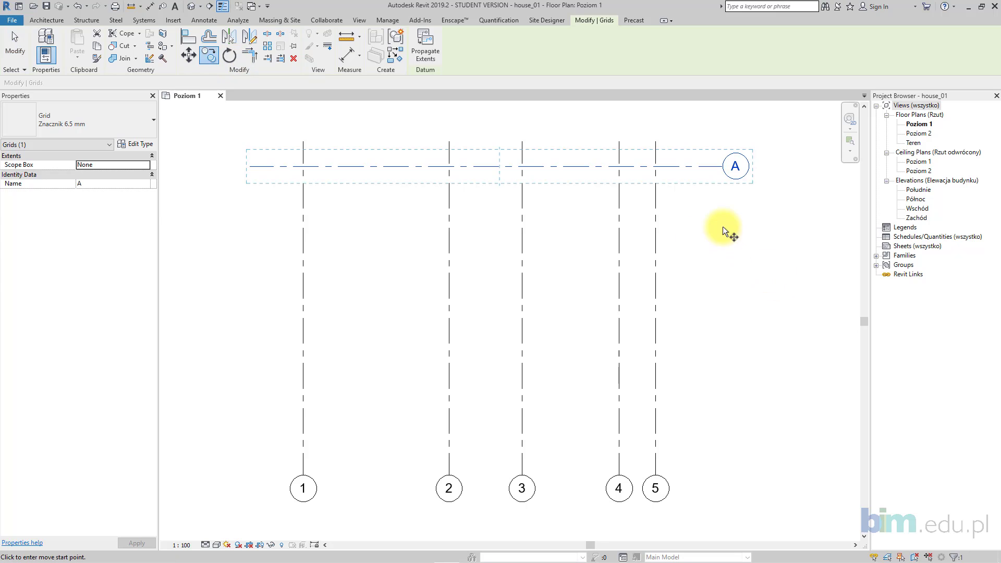
left_click(722, 226)
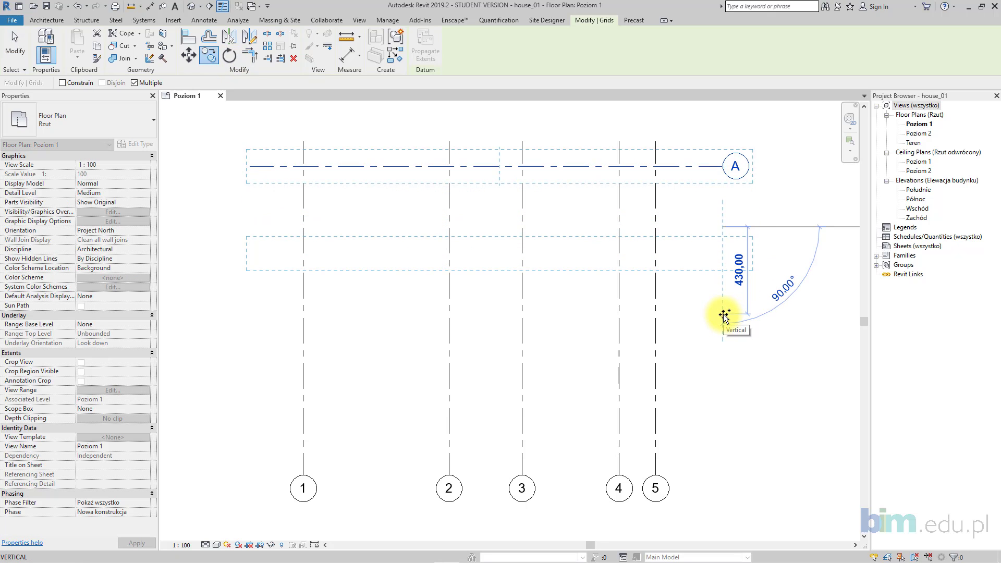
type("530")
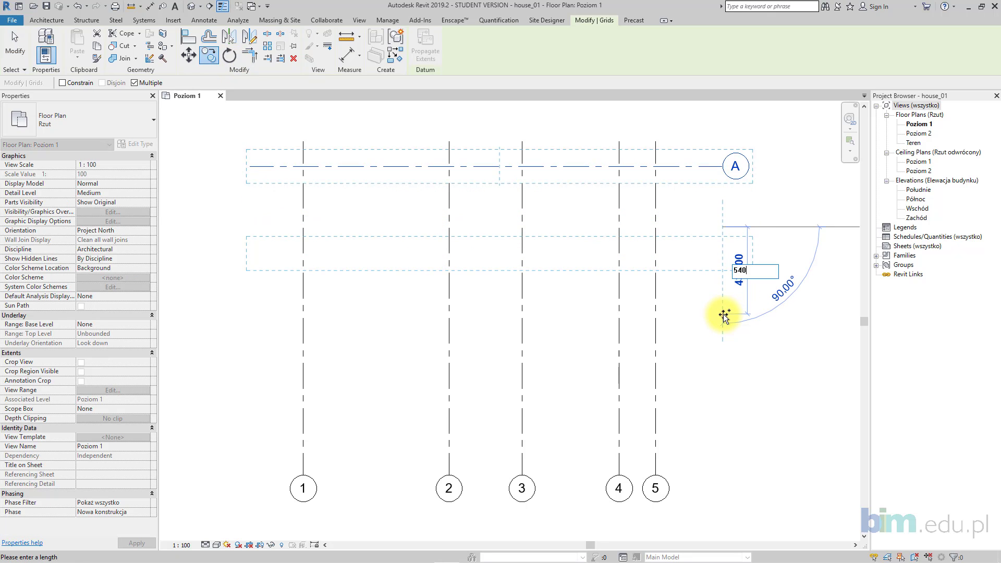
key("Return")
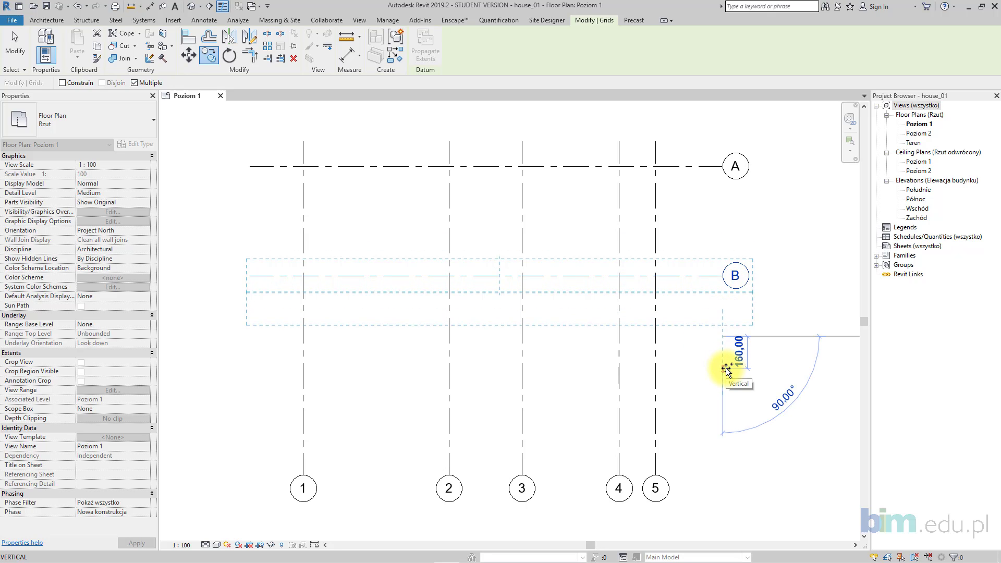
type("7")
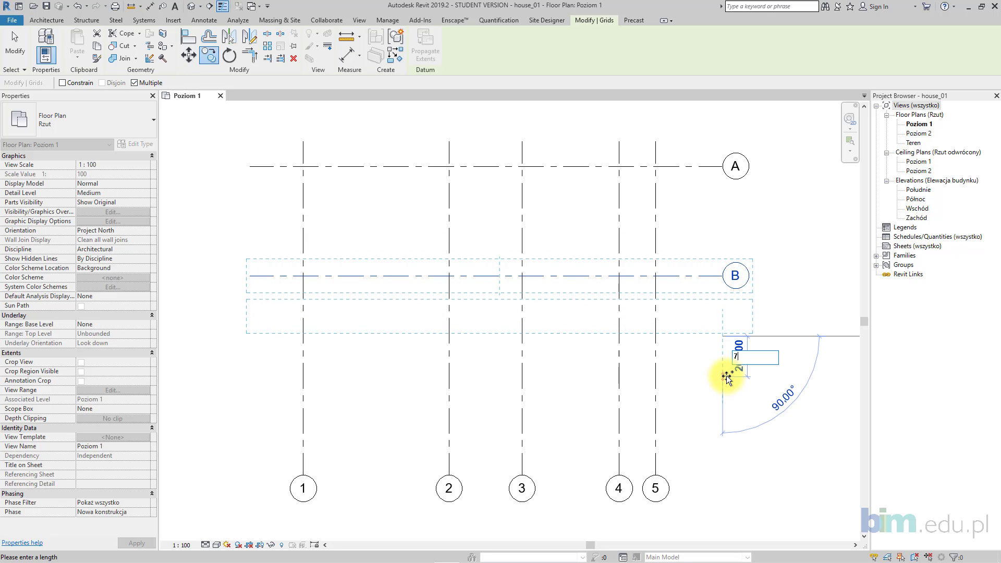
type("80")
key("Return")
scroll(710, 384, "down", 2)
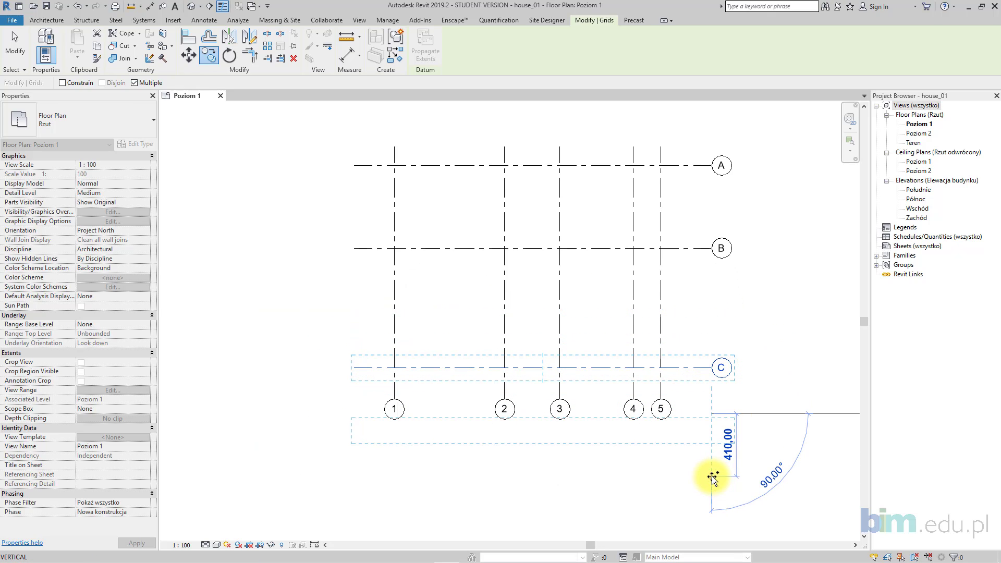
left_click(712, 449)
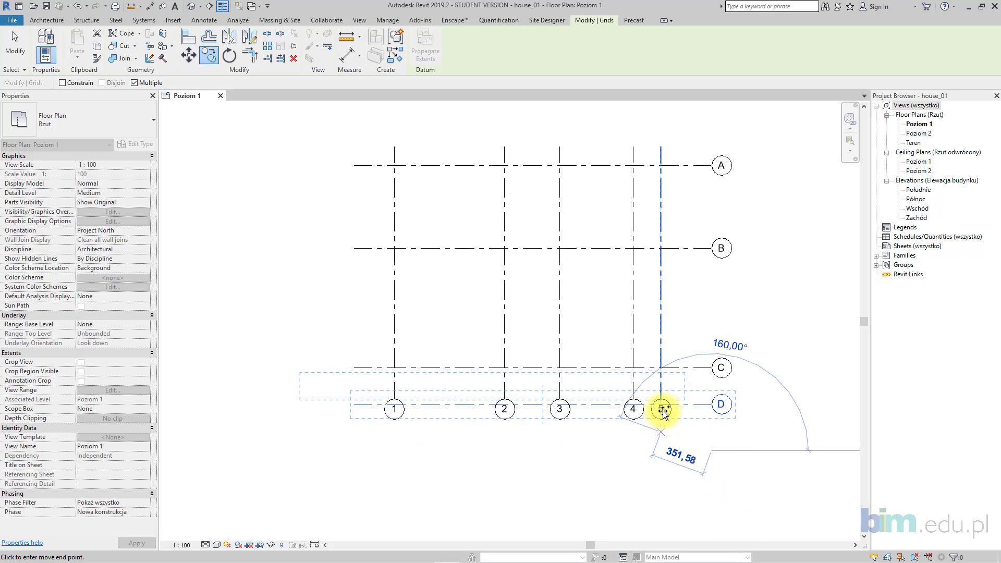
left_click(14, 44)
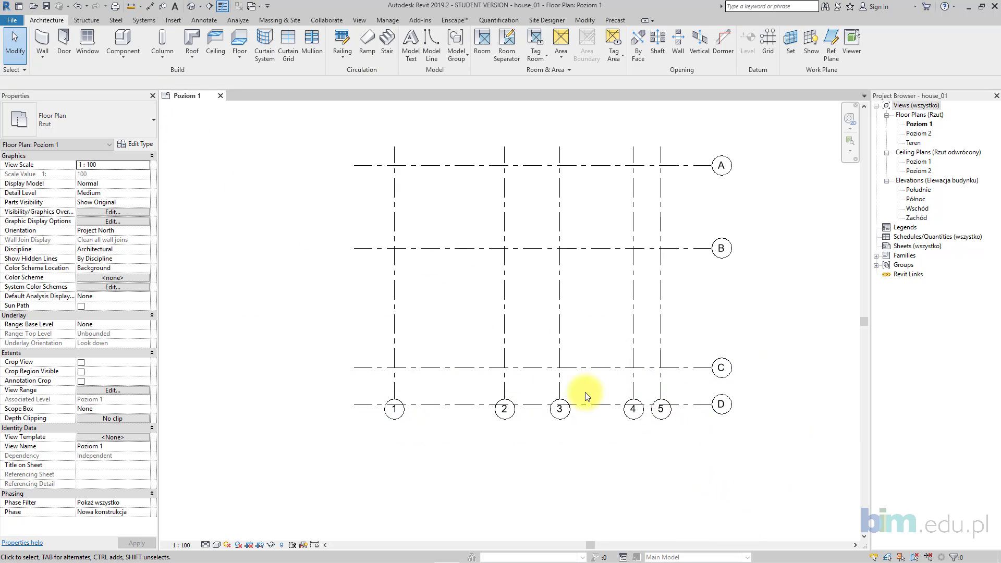
- Stretch the lower ends of vertical grids 1 to 5 downward so their bubbles sit clear below grid D
left_click(660, 391)
left_click_drag(660, 400, 663, 444)
middle_click_drag(683, 328, 655, 327)
scroll(654, 326, "up", 1)
left_click(651, 309)
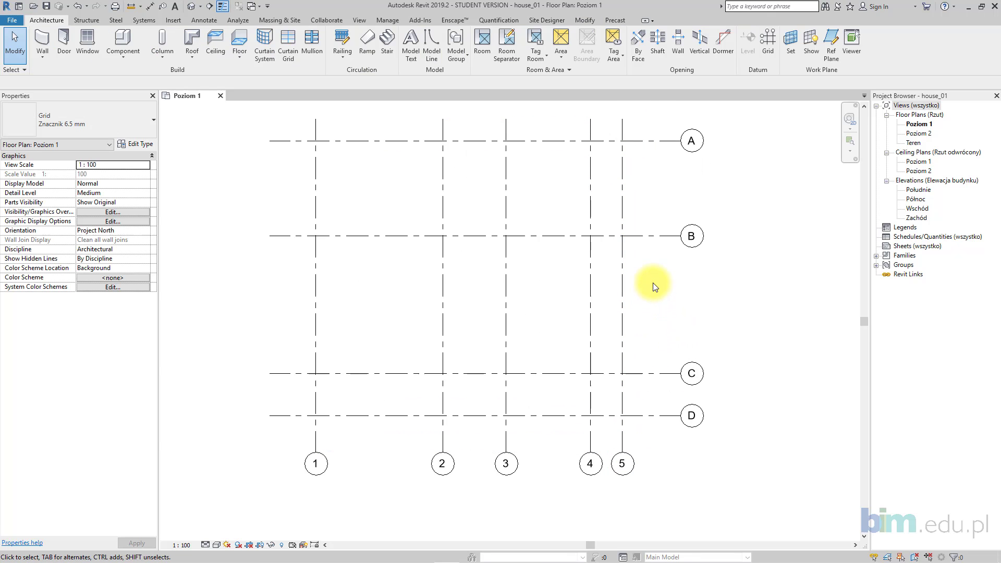
- Enable Plan View Symbols End 1 for the Znacznik 6.5 mm grid type so both ends of every grid have bubbles
left_click(655, 239)
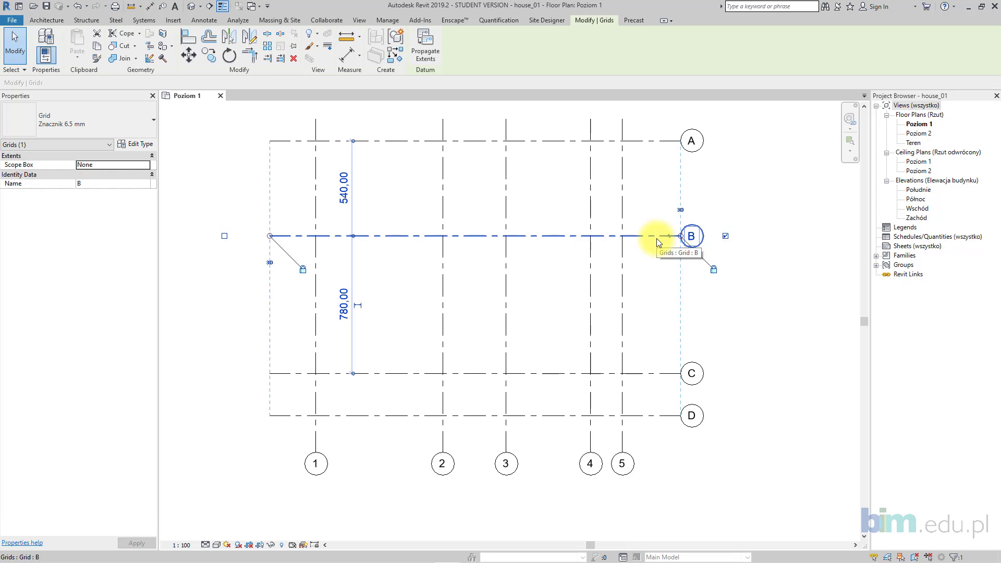
left_click(148, 144)
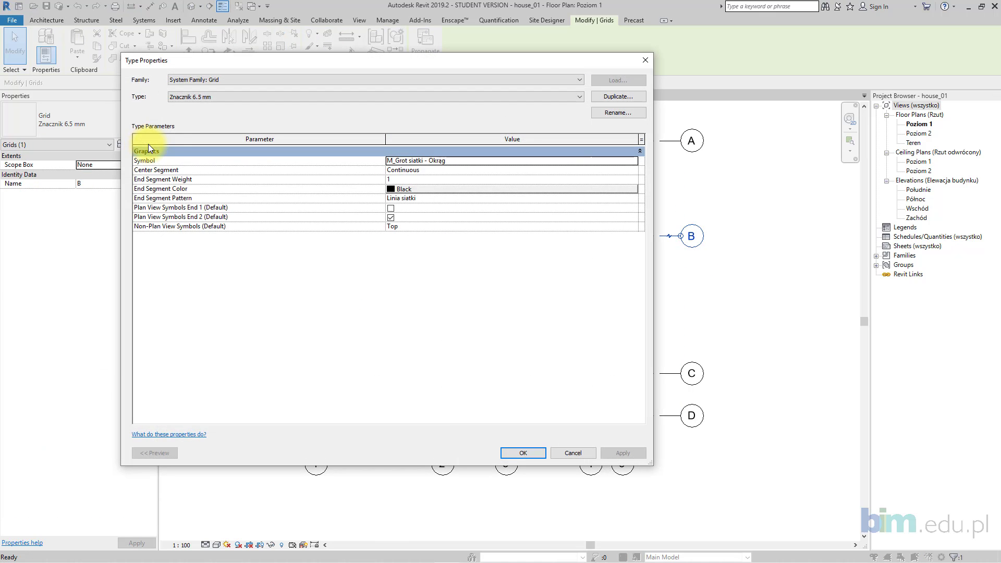
left_click(390, 208)
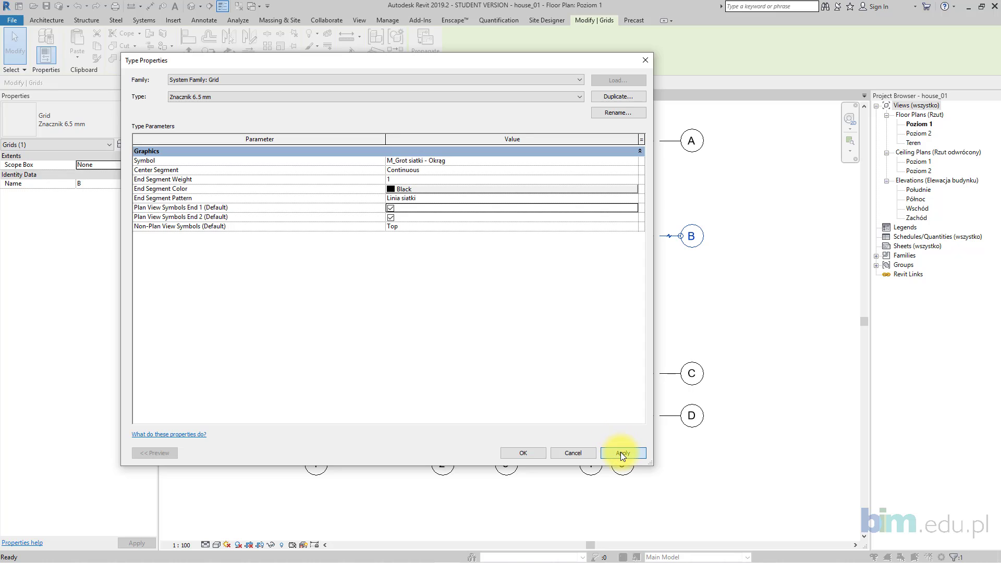
left_click(524, 453)
middle_click_drag(511, 365, 511, 417)
left_click(295, 253)
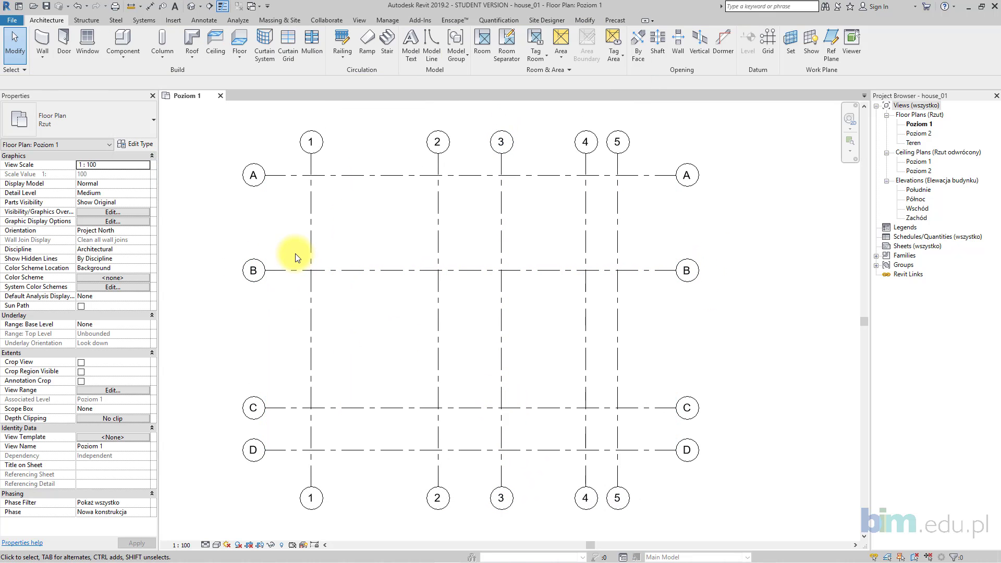
- Add a continuous aligned dimension string across grids 1 to 5, placed just above grid A
middle_click_drag(295, 253, 314, 260)
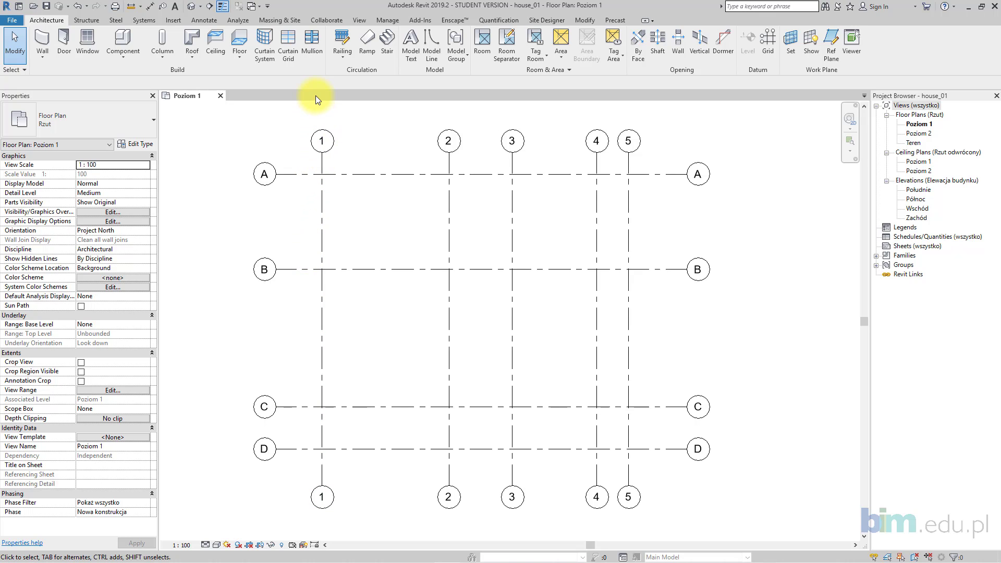
left_click(204, 20)
left_click(46, 51)
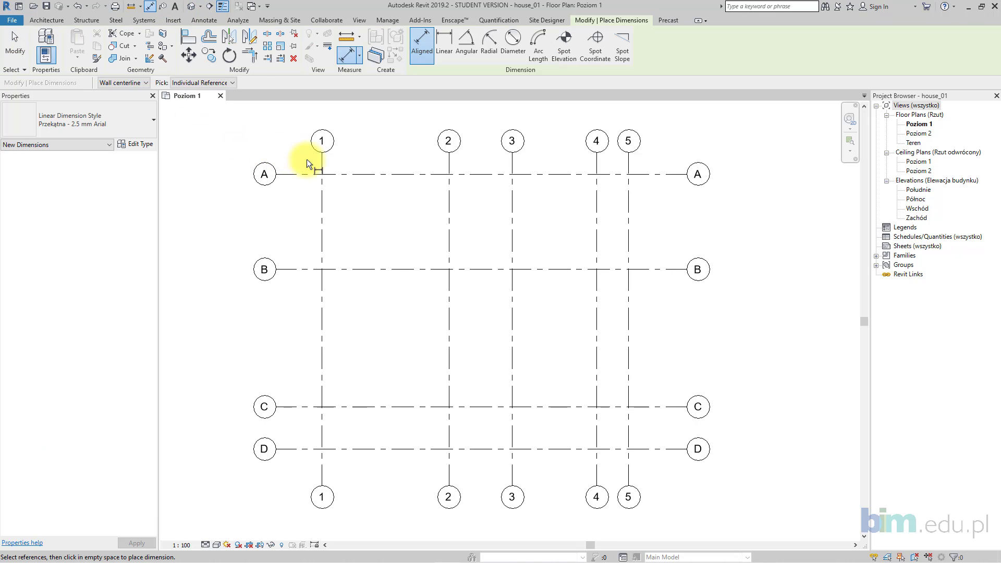
left_click(322, 165)
left_click(448, 166)
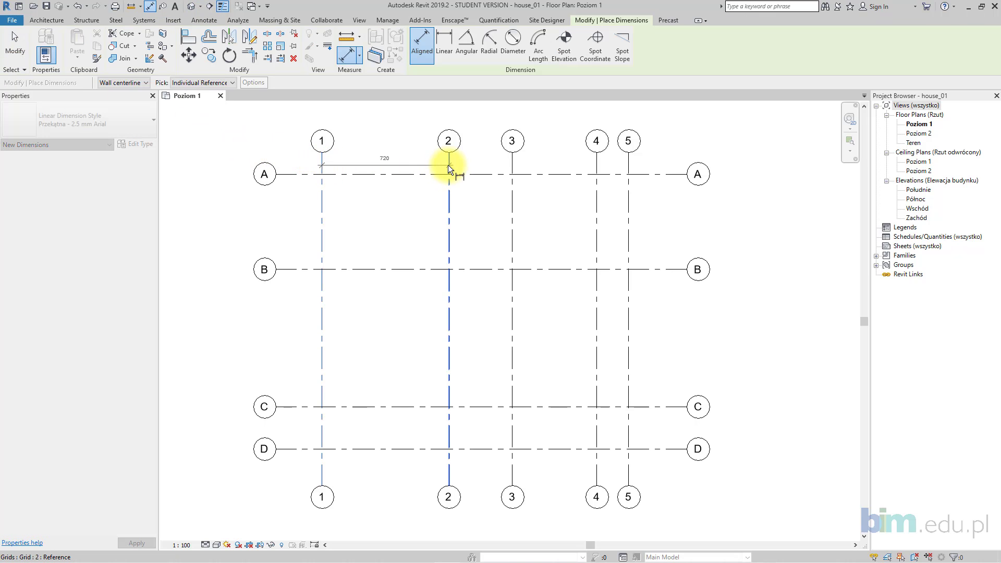
left_click(513, 167)
left_click(596, 168)
left_click(629, 166)
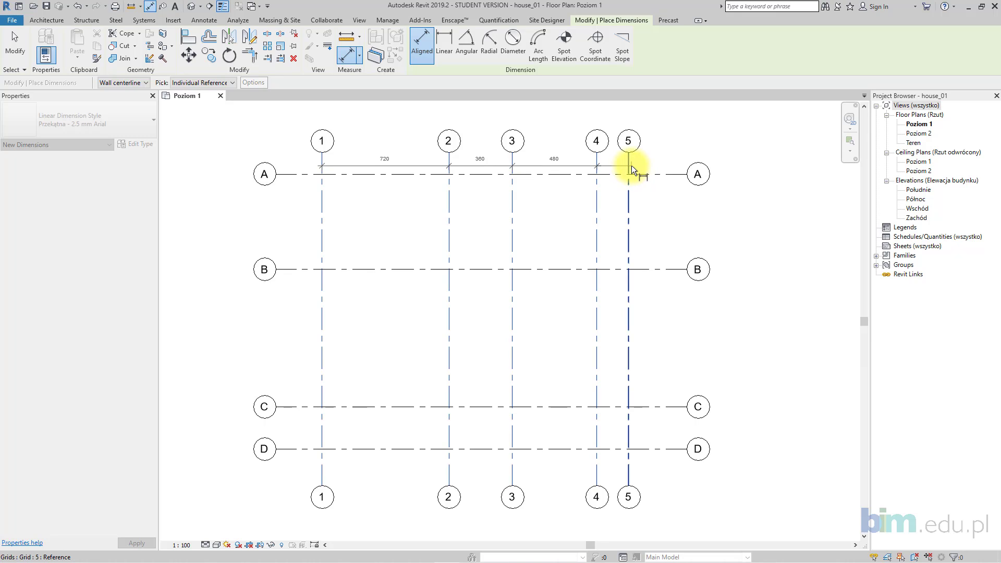
left_click(618, 165)
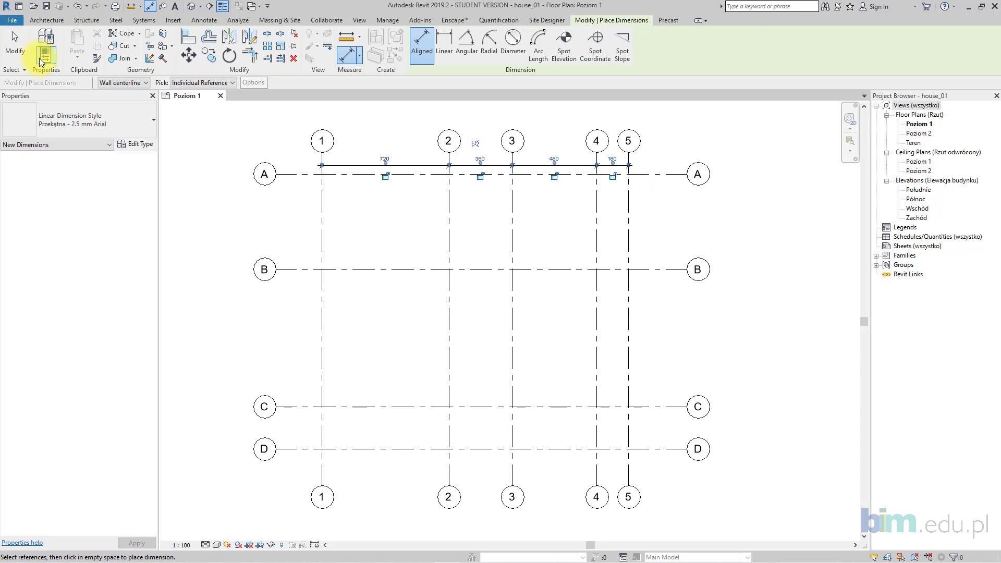
left_click(14, 47)
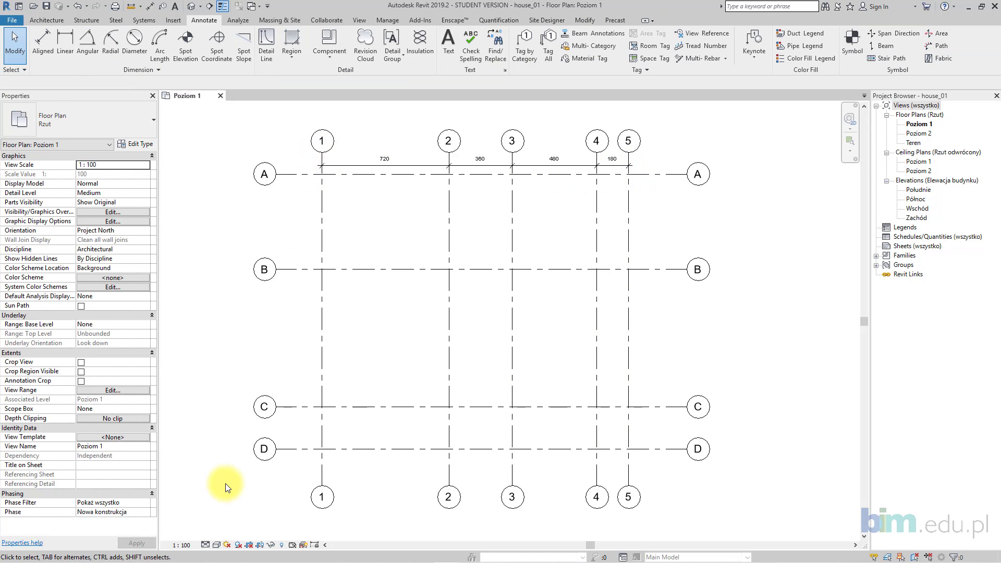
- Set the Poziom 1 plan's view scale to 1:200
left_click(182, 545)
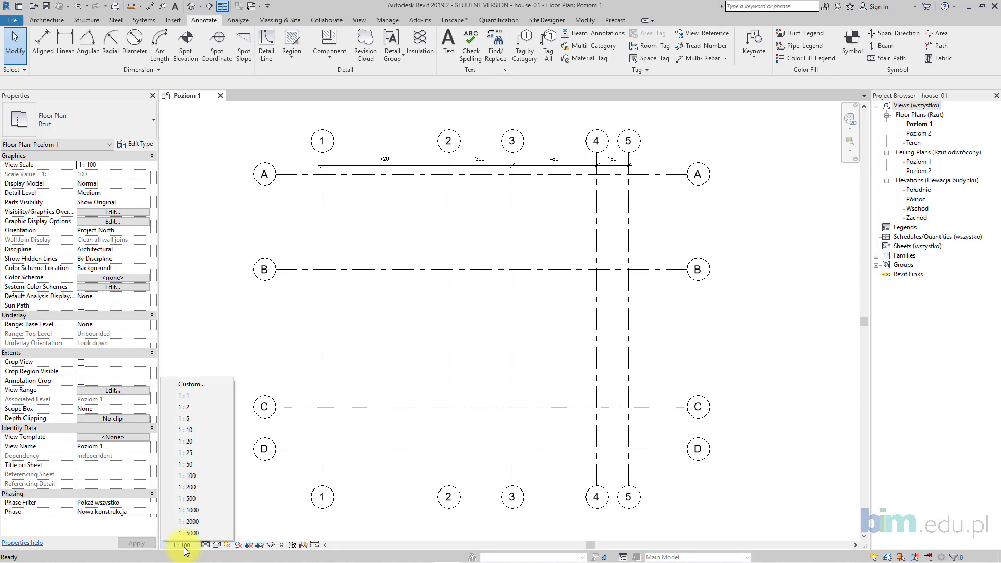
left_click(189, 488)
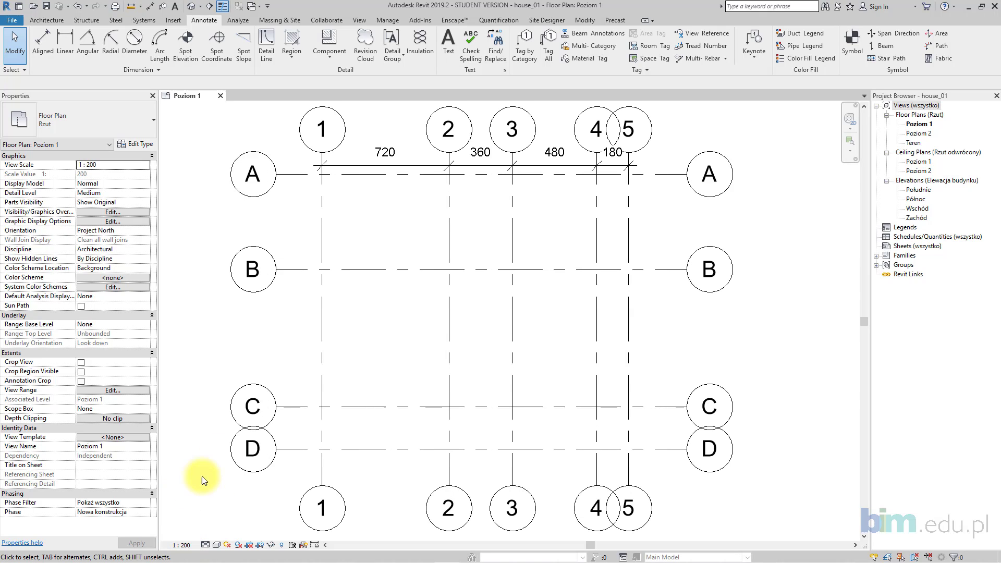
- Add a matching continuous dimension string across grids A to D, placed just left of grid 1
left_click(345, 167)
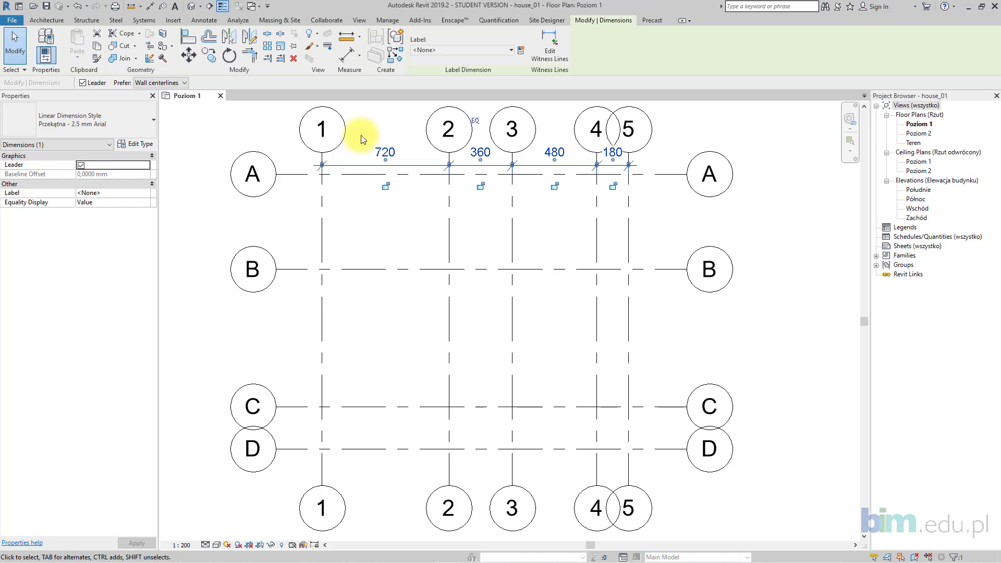
left_click(394, 54)
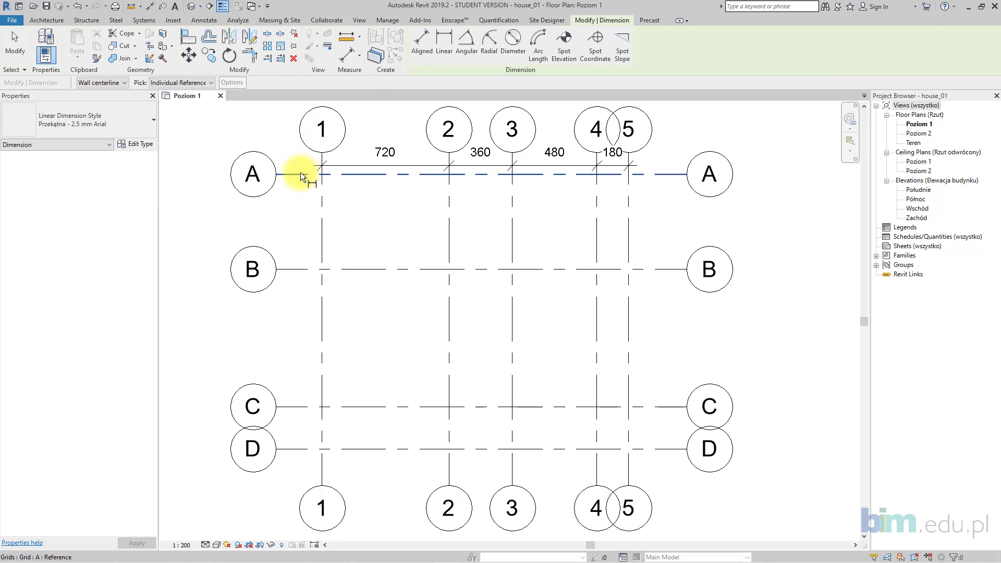
left_click(300, 173)
left_click(306, 269)
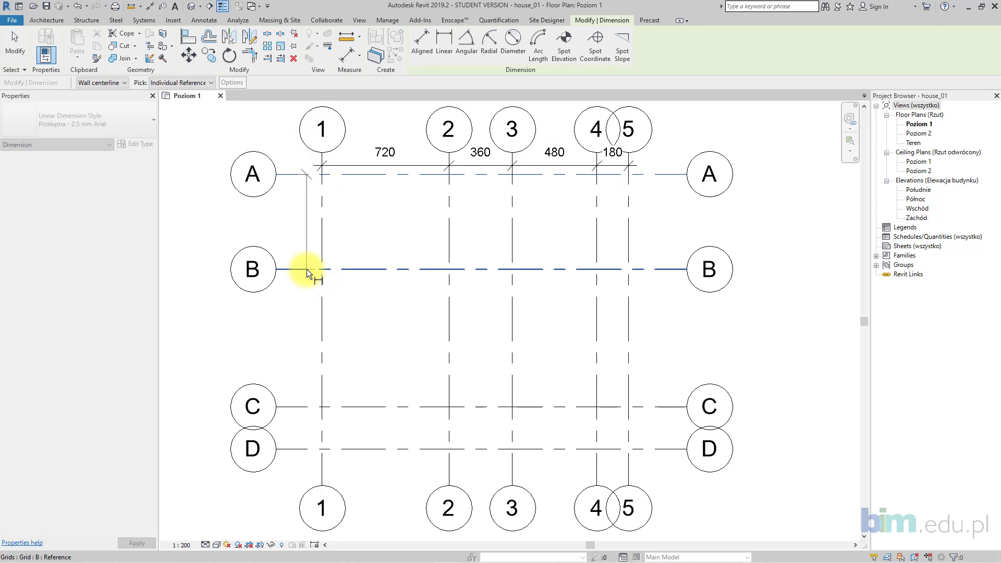
left_click(306, 405)
left_click(307, 448)
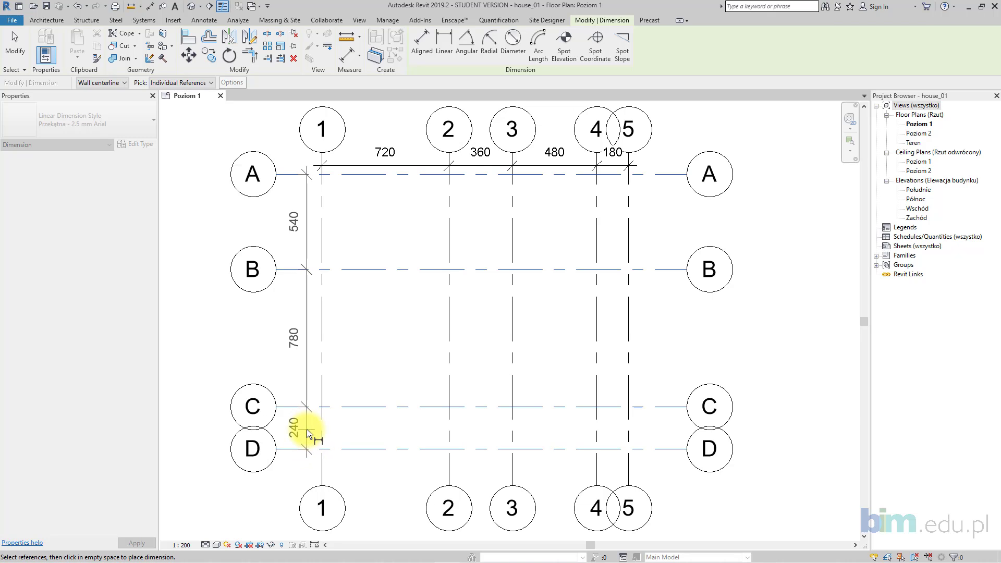
left_click(306, 429)
middle_click_drag(433, 292, 422, 292)
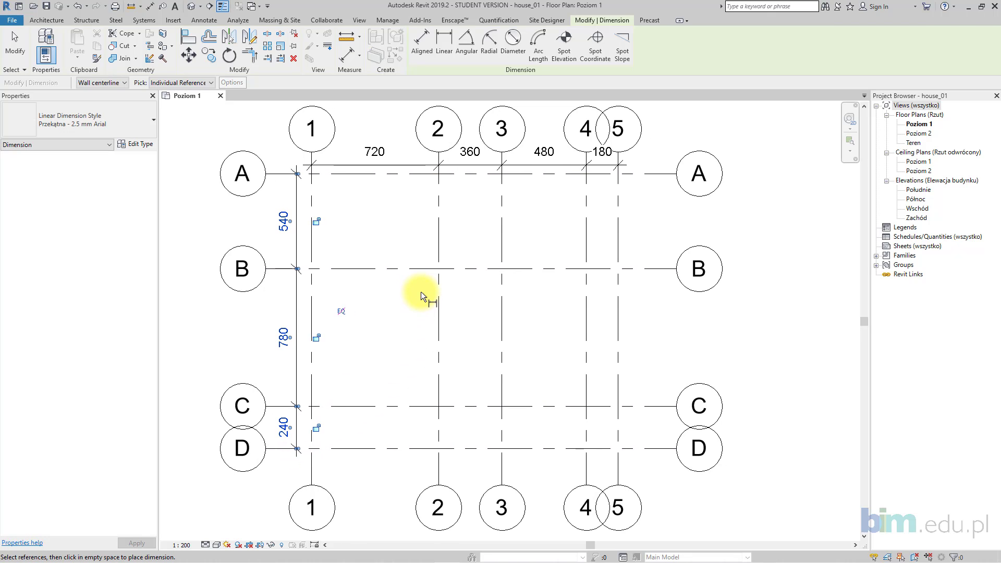
left_click(16, 45)
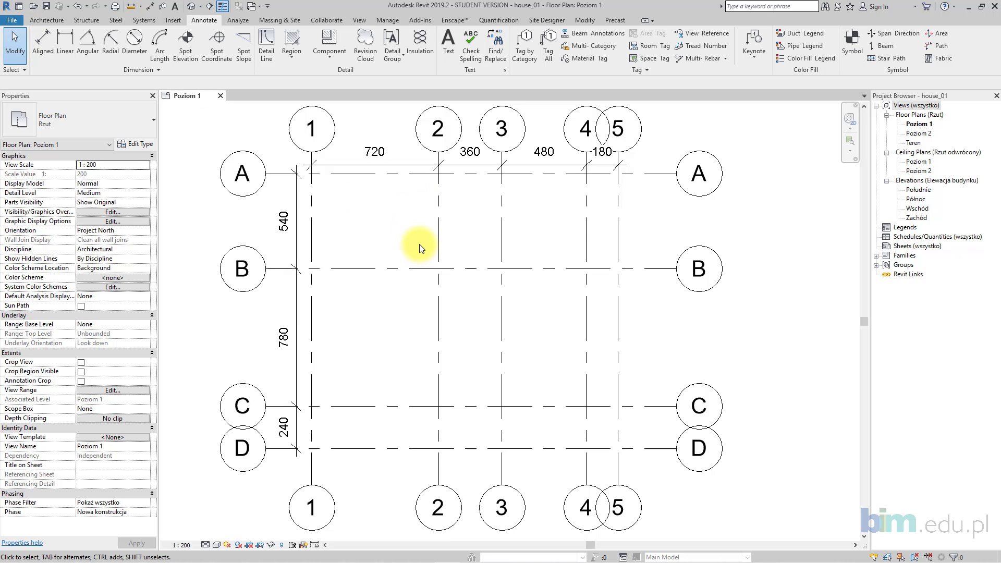
- Set the Poziom 1 floor plan's view scale to 1:100
left_click(181, 545)
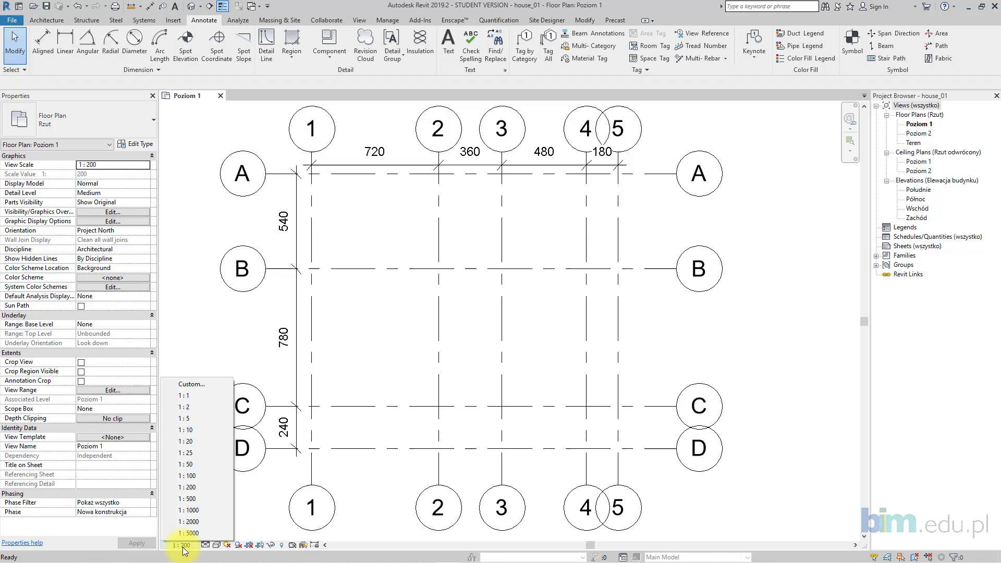
left_click(205, 475)
scroll(399, 277, "up", 1)
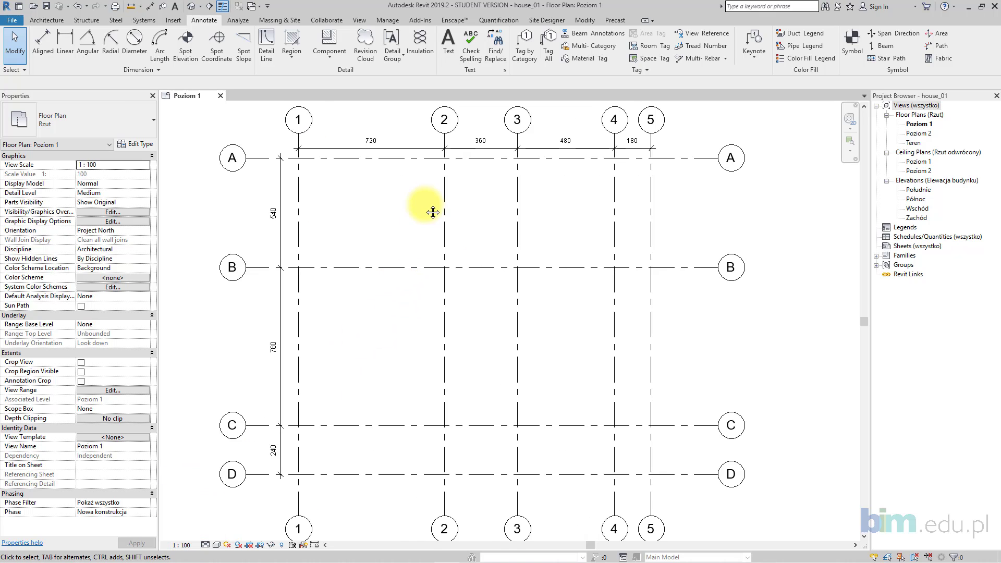
middle_click_drag(426, 199, 420, 213)
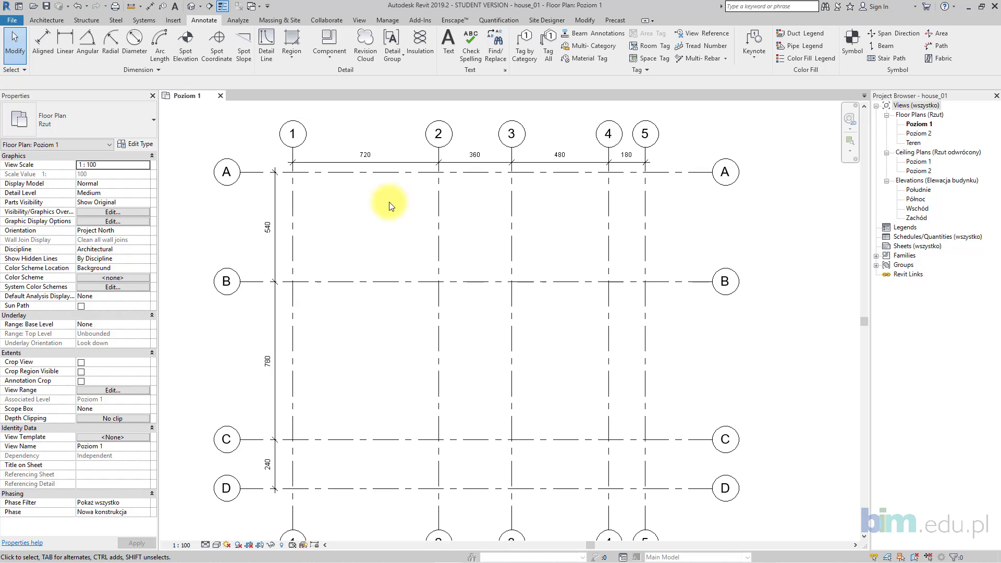
- Start a structural wall using the type POROTHERM dwuwarstwowa 25- 25cm pustak+15cm izol+3cm tynk
left_click(46, 19)
left_click(45, 55)
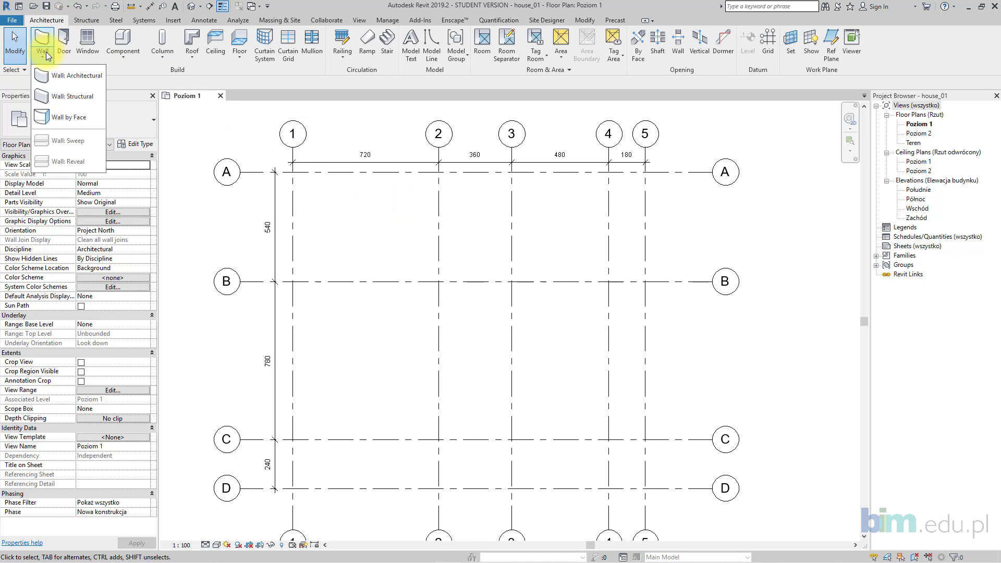
left_click(77, 99)
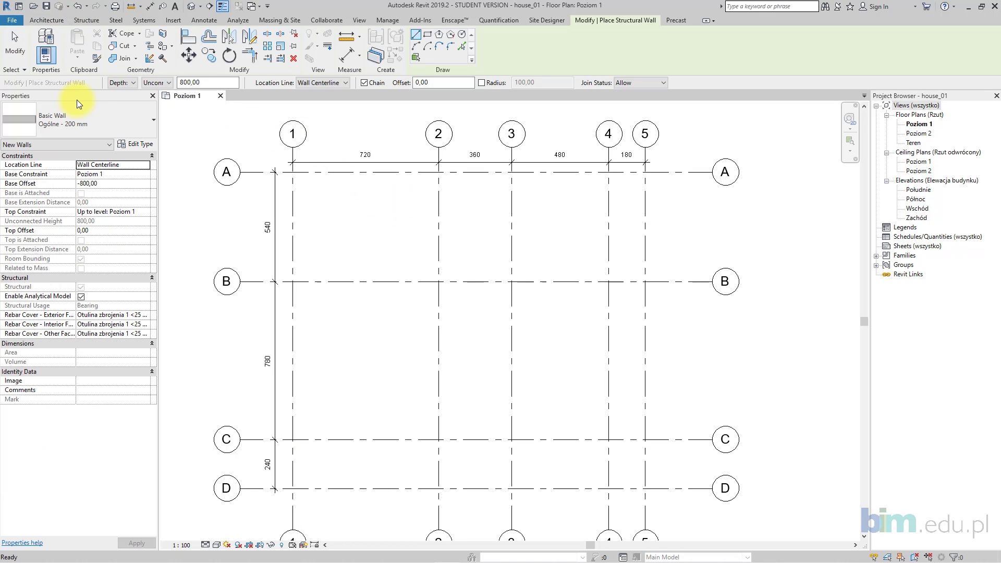
left_click(92, 118)
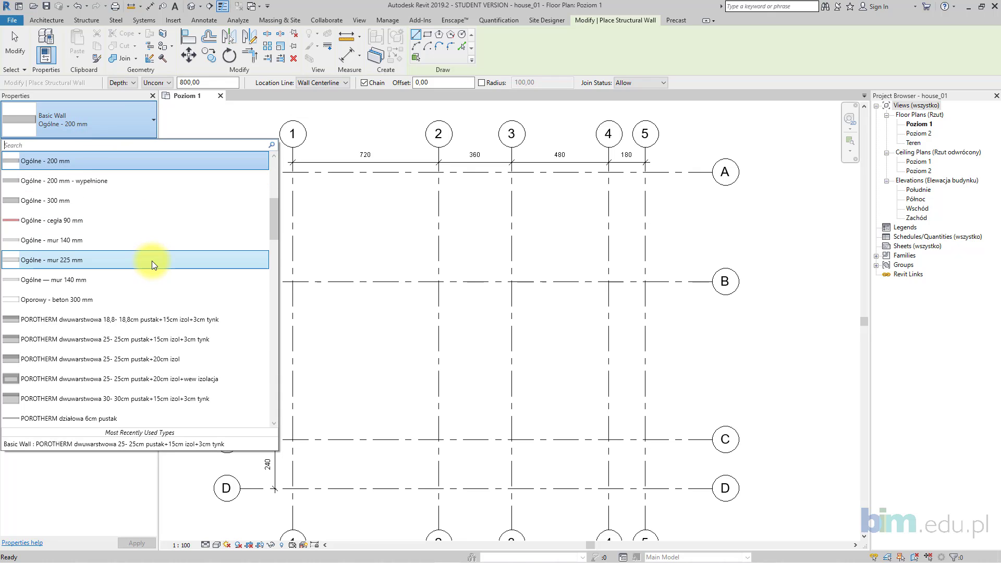
scroll(152, 261, "down", 1)
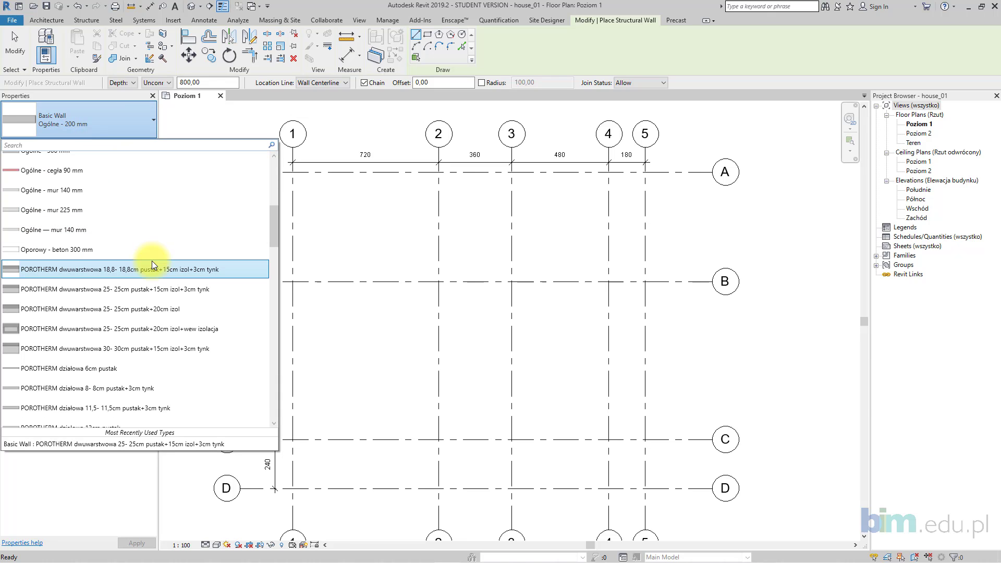
scroll(152, 260, "down", 5)
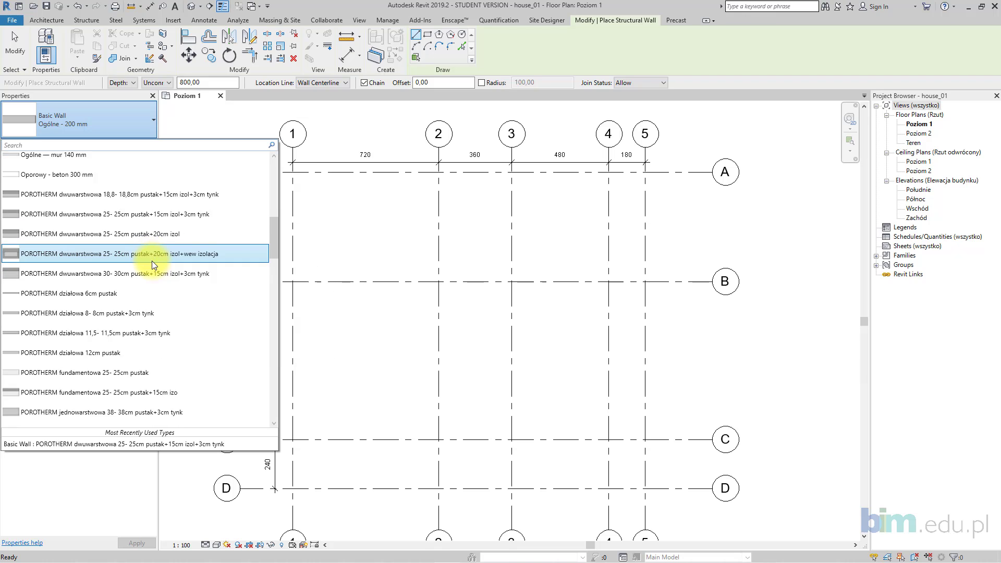
scroll(152, 260, "down", 3)
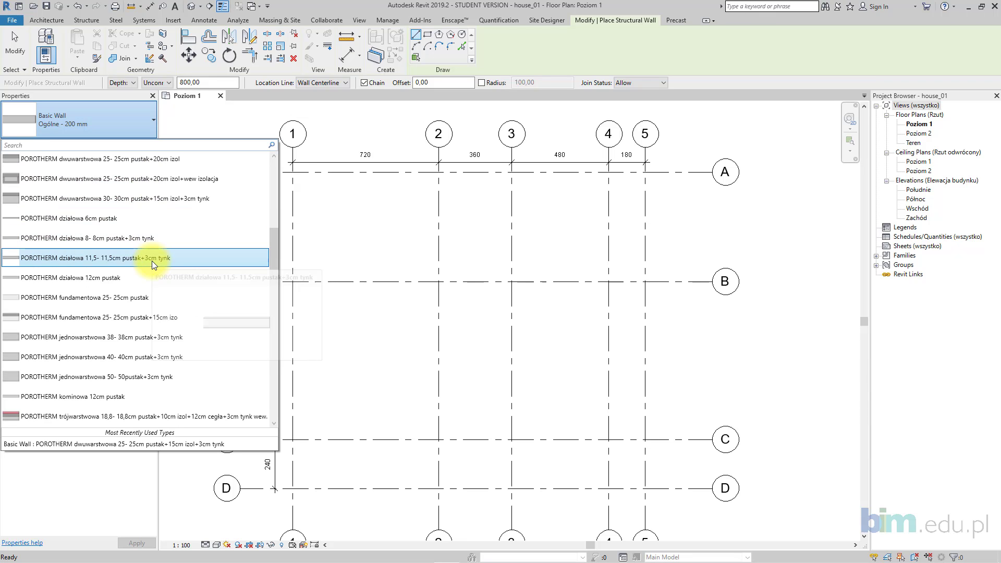
scroll(226, 331, "down", 8)
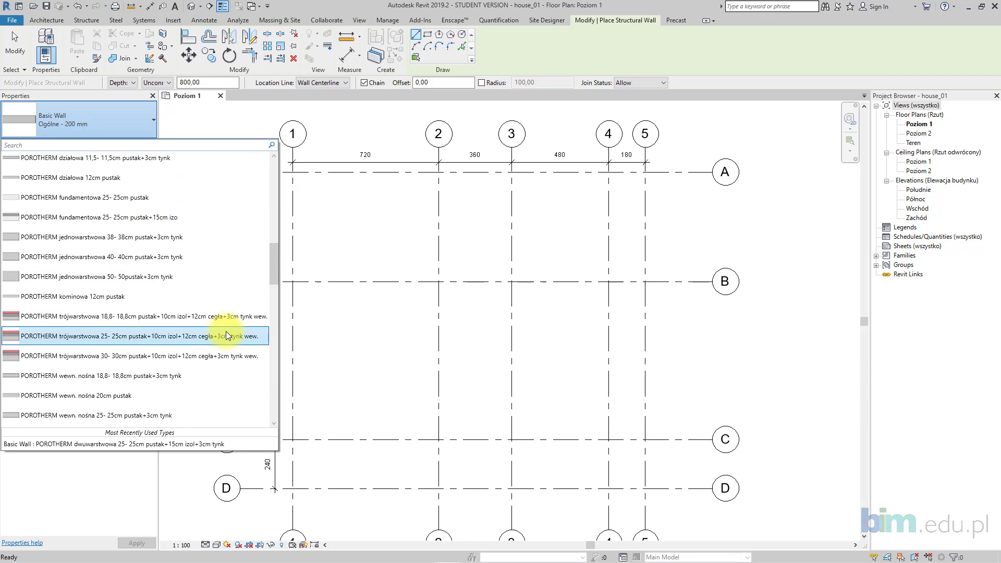
scroll(226, 330, "down", 6)
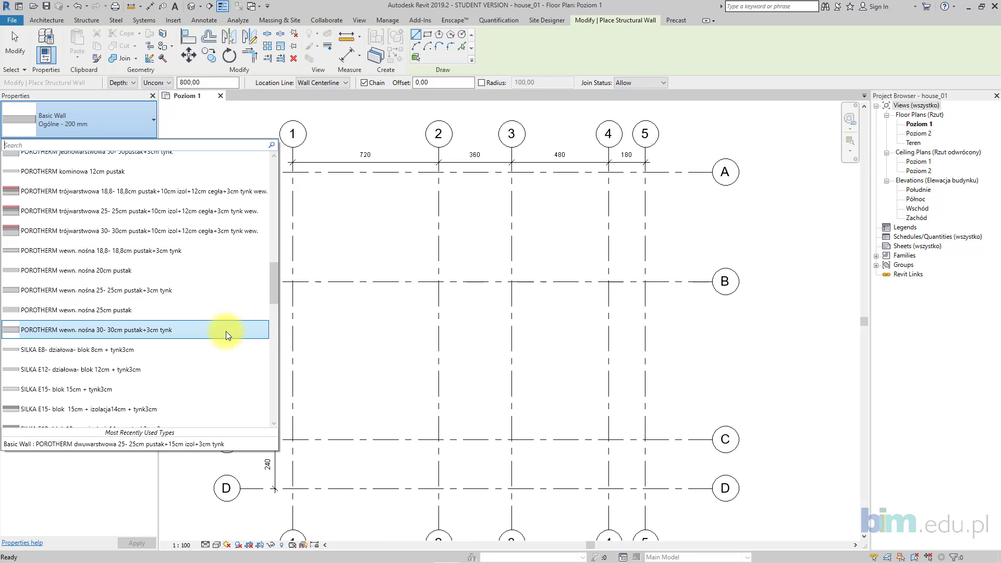
scroll(226, 330, "down", 6)
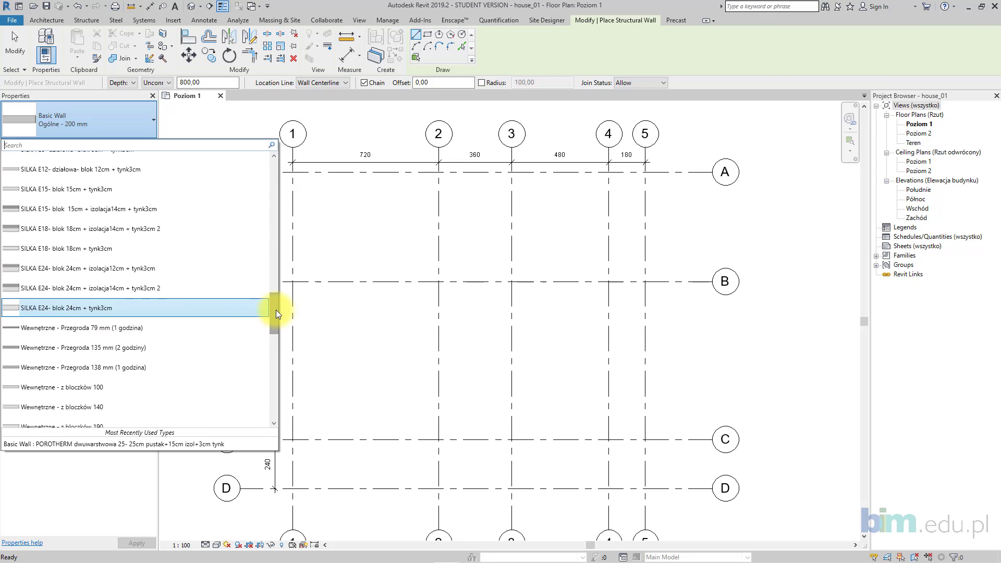
left_click_drag(277, 310, 287, 230)
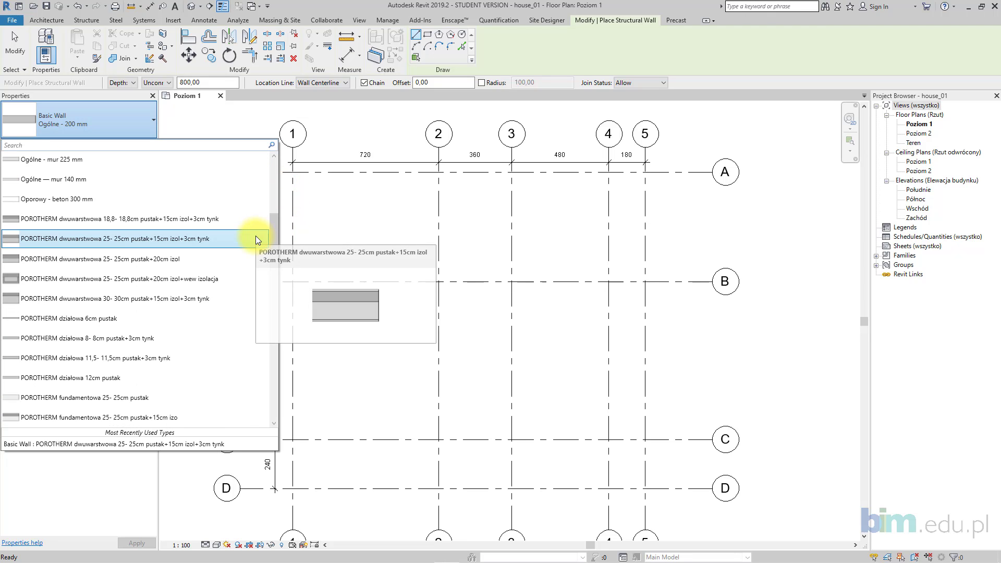
left_click(229, 239)
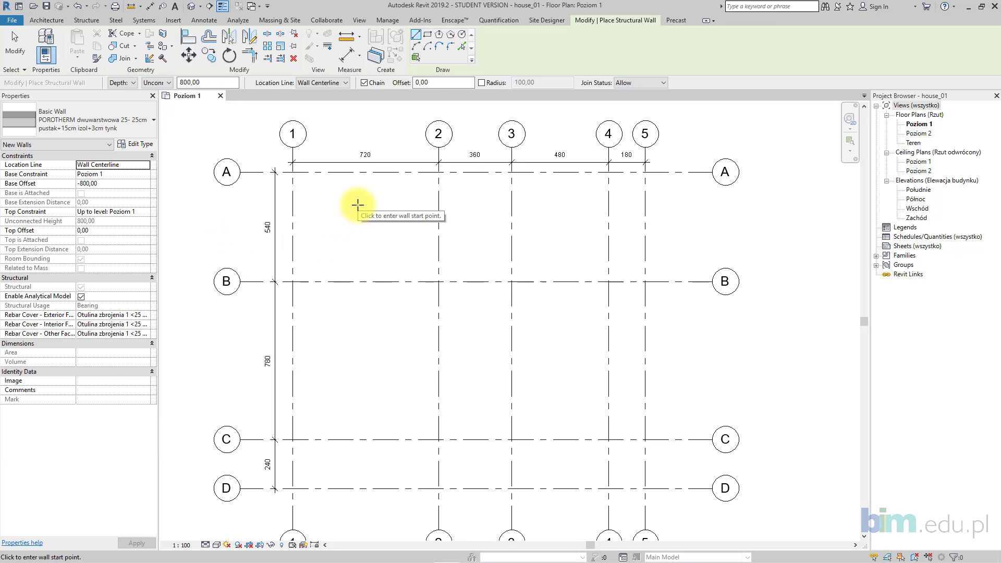
- Set the new walls' location line to Core Centerline and their height to run up to Poziom 2
left_click(322, 82)
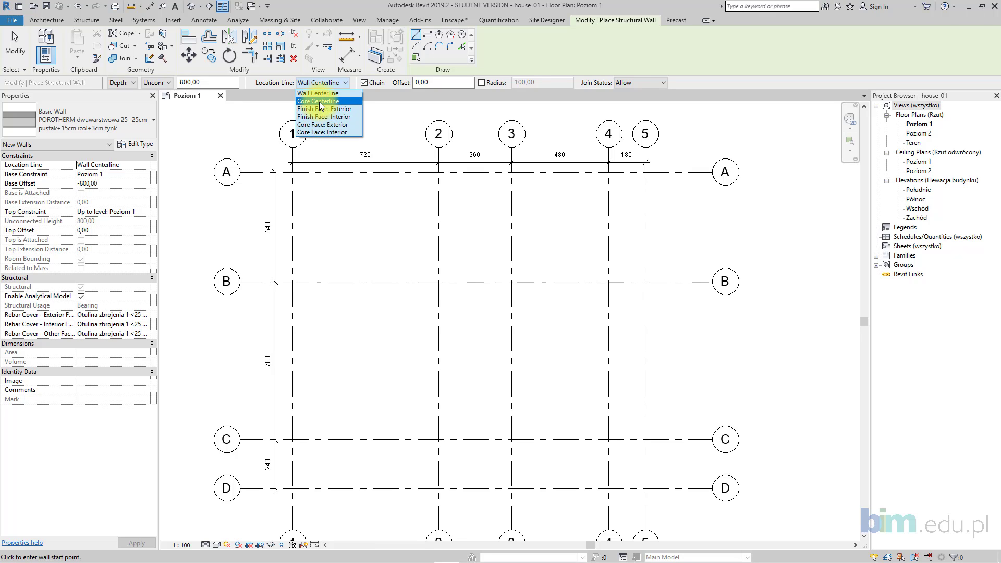
left_click(319, 101)
left_click(165, 83)
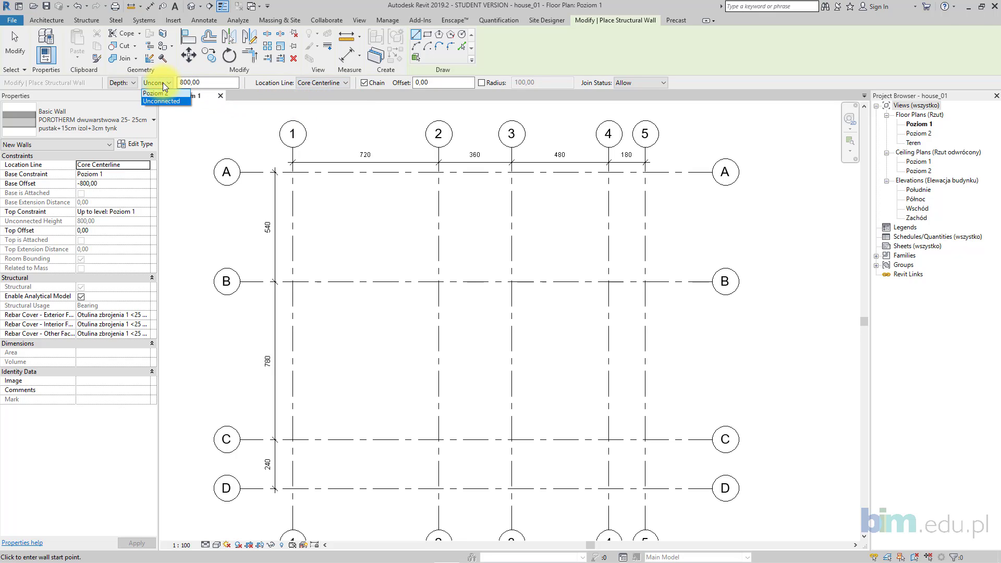
left_click(165, 86)
left_click(123, 82)
left_click(119, 99)
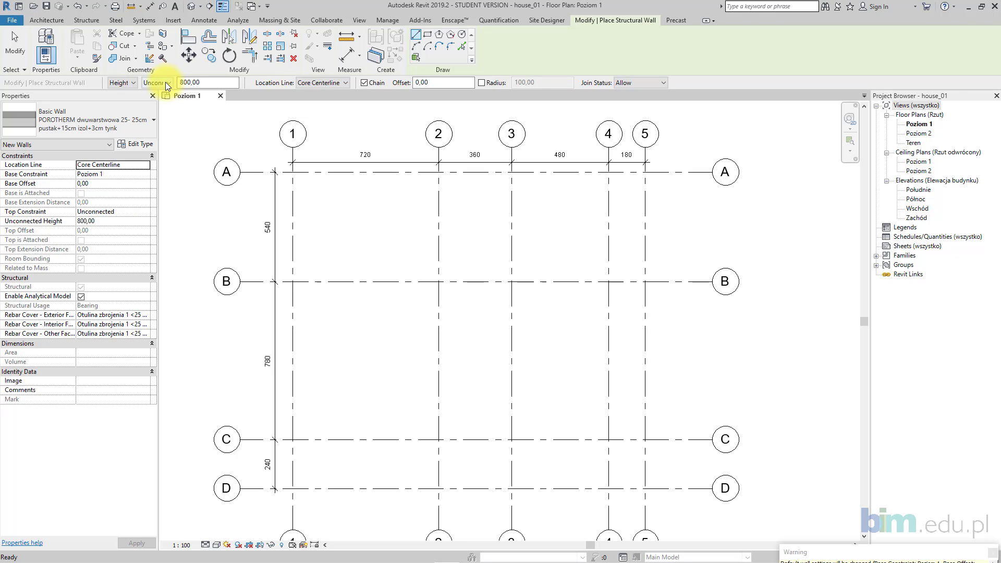
left_click(167, 86)
left_click(162, 103)
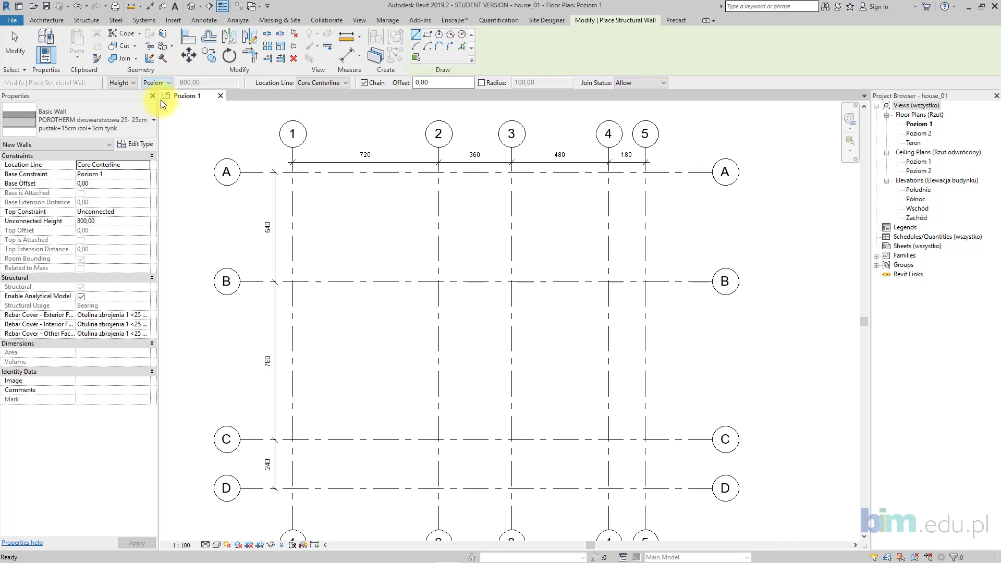
- Draw a closed L-shaped chain of exterior walls through grid intersections A1, A5, D5, D3, B3, B1 and back to A1
middle_click_drag(351, 185, 342, 184)
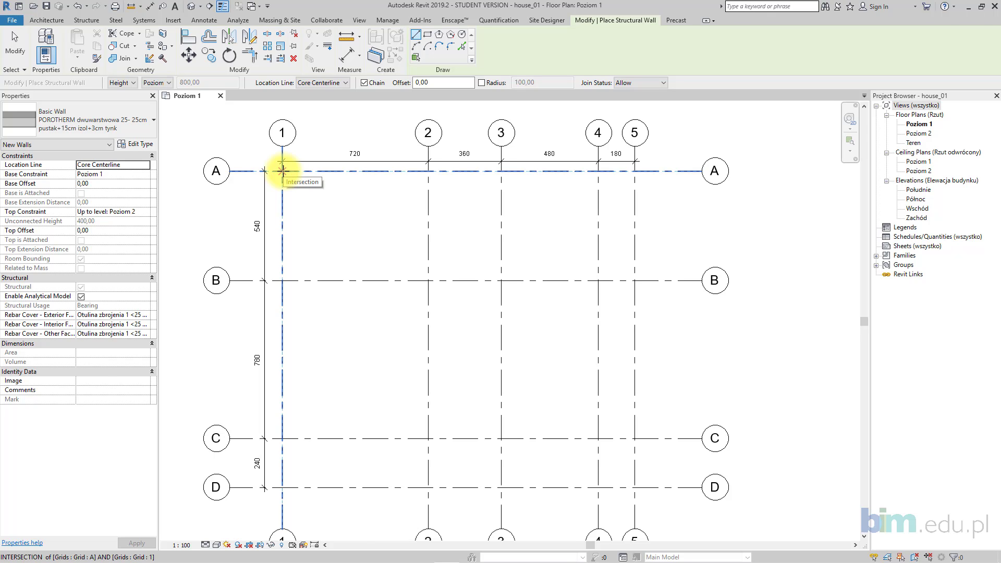
left_click(282, 171)
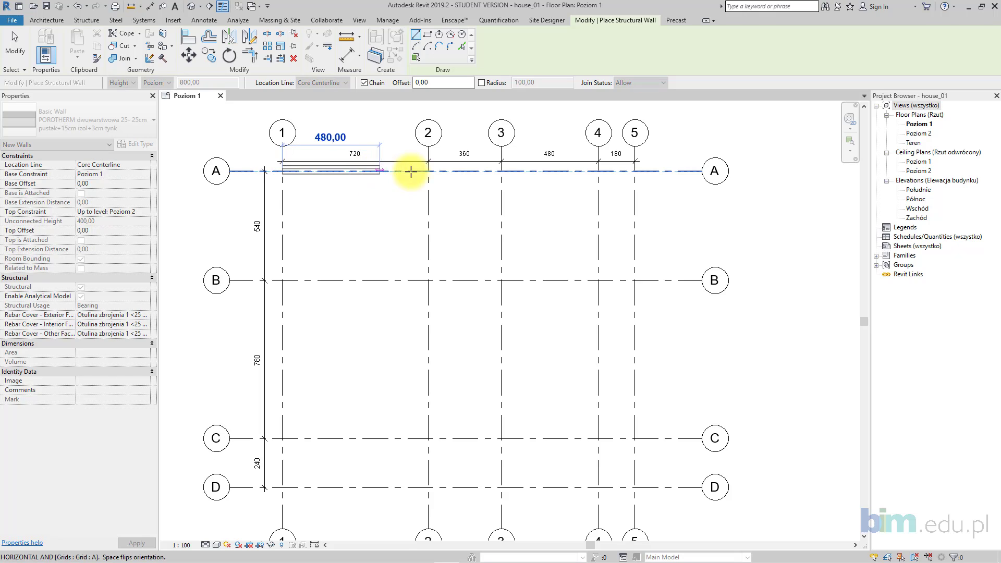
left_click(634, 170)
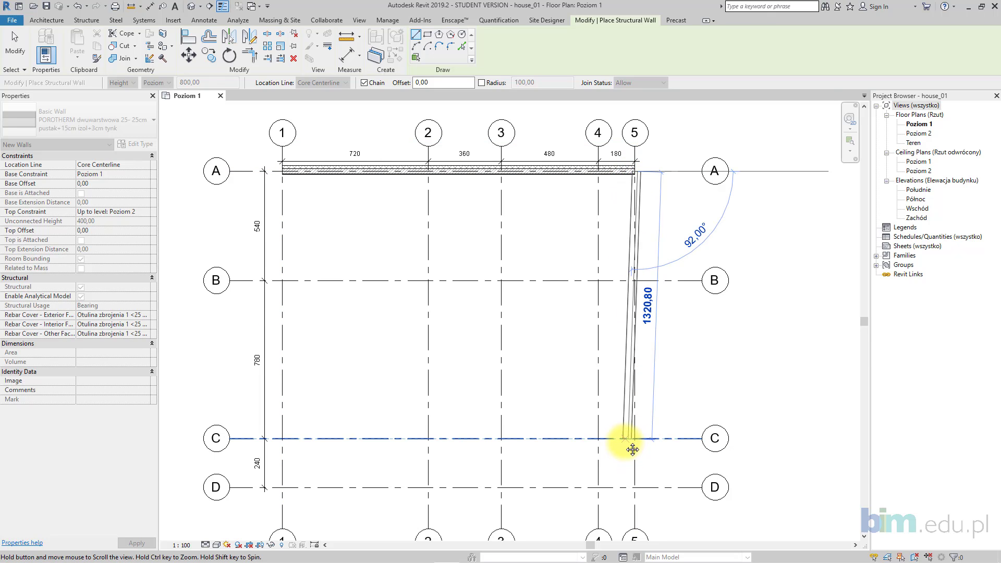
middle_click_drag(634, 447, 634, 424)
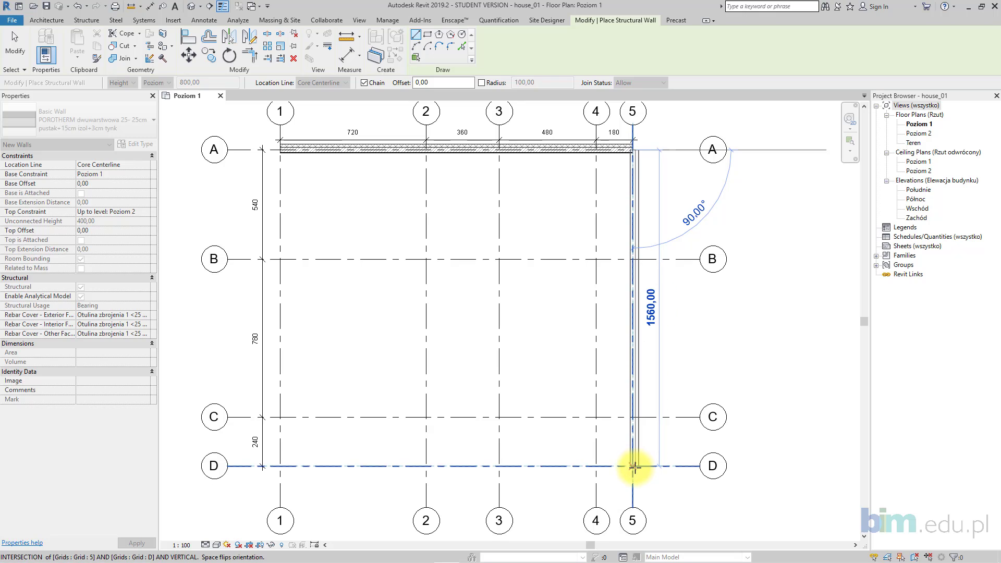
left_click(633, 467)
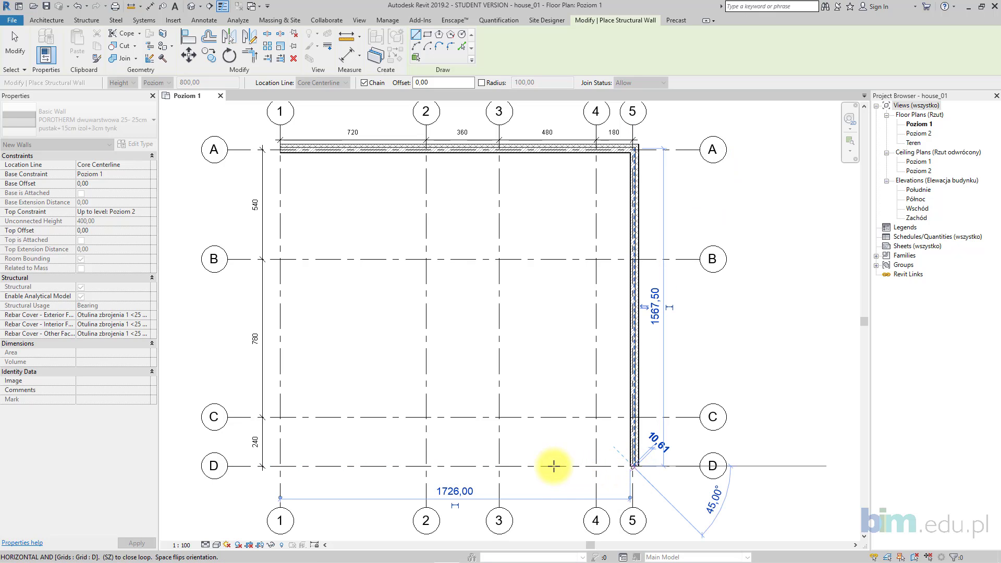
left_click(498, 465)
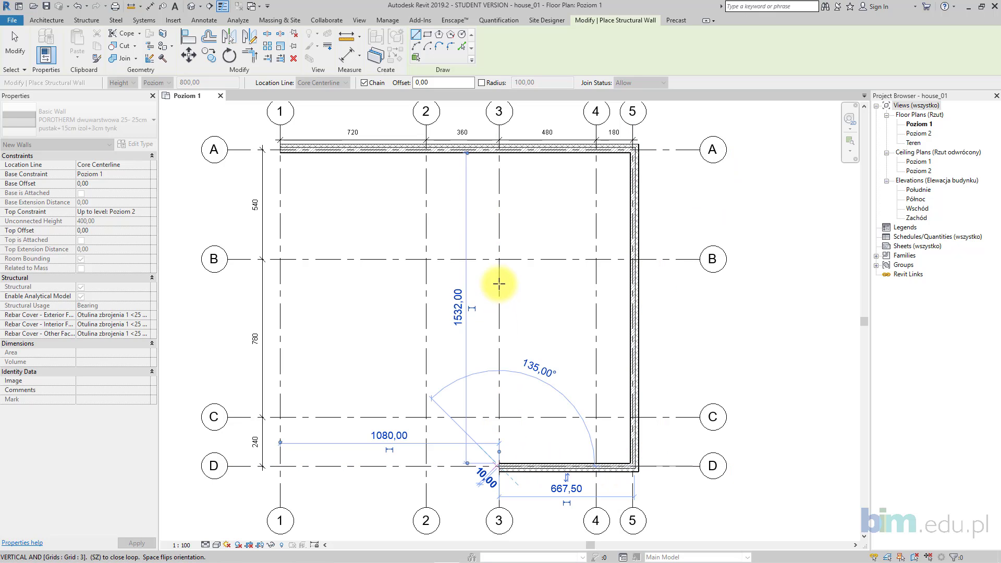
left_click(496, 257)
left_click(281, 259)
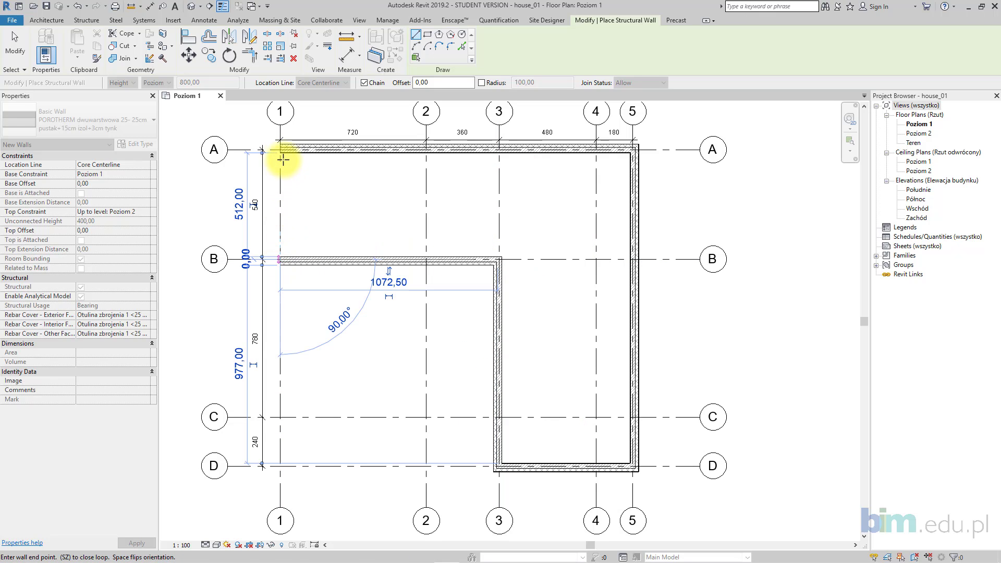
left_click(281, 150)
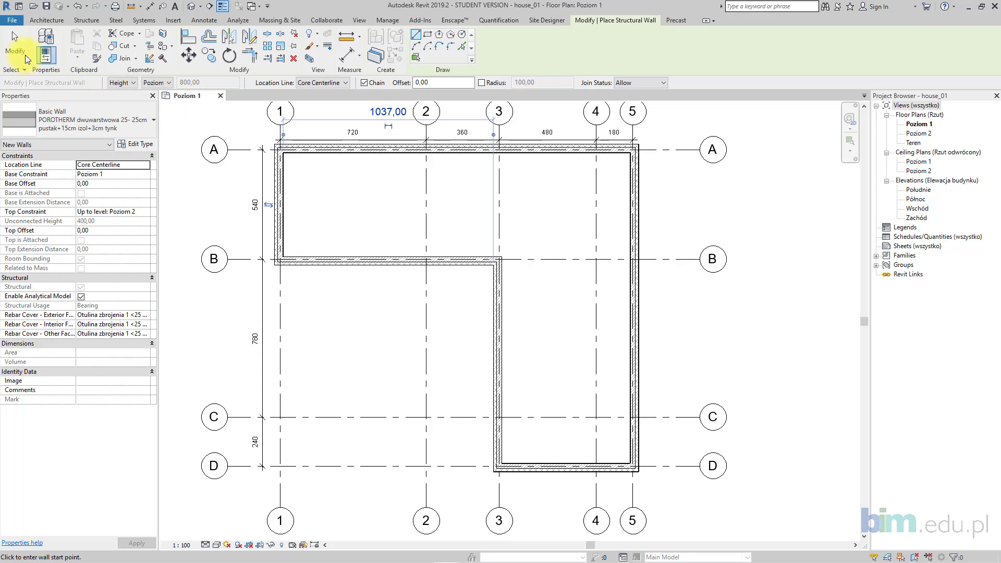
left_click(14, 44)
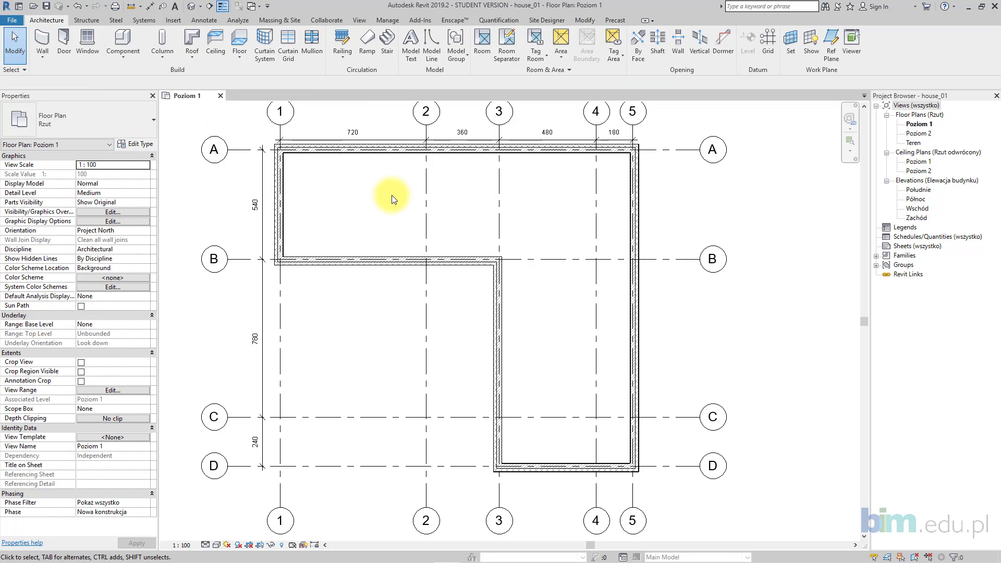
- Open the Południe elevation to examine the walls against the Poziom 1 and Poziom 2 levels
left_click(915, 191)
double_click(917, 191)
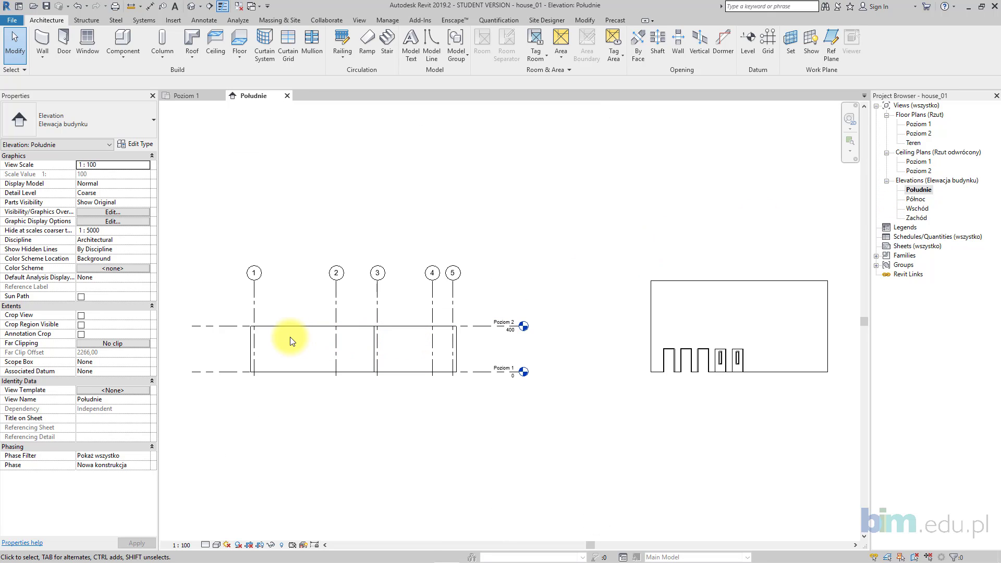
scroll(255, 334, "up", 2)
scroll(255, 333, "up", 2)
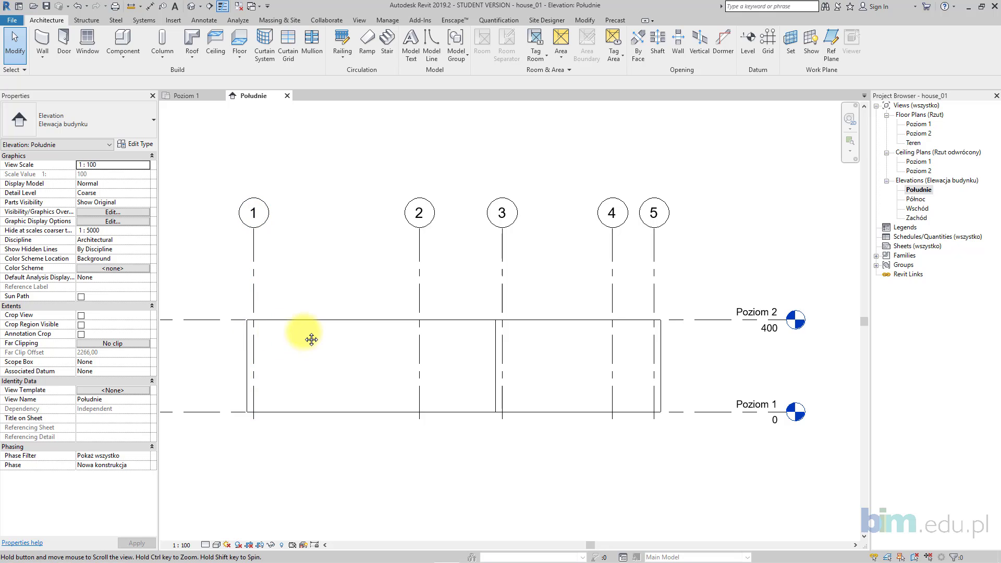
middle_click_drag(315, 341, 314, 316)
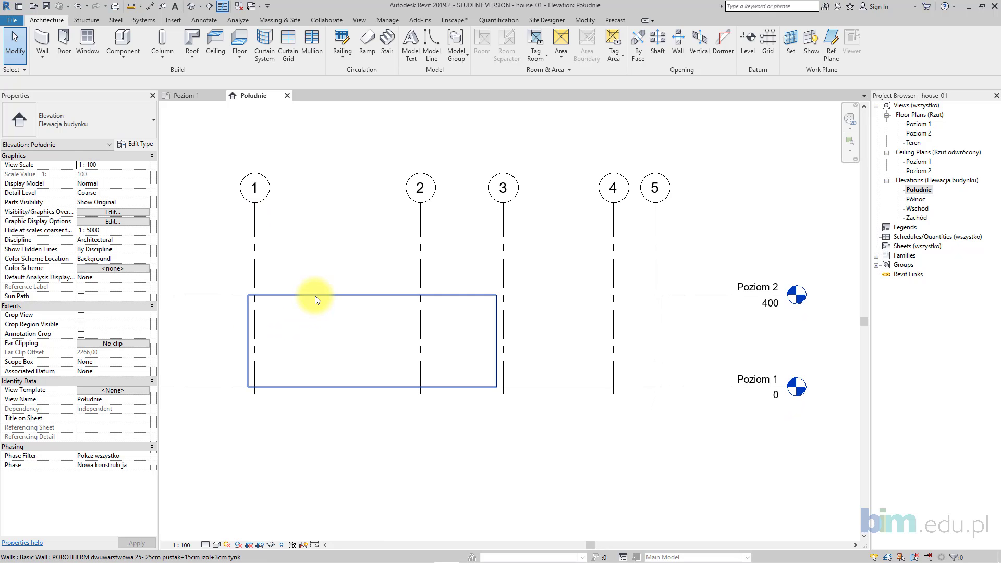
- Rename level Poziom 1 to Level 0 and rename its corresponding views as well
scroll(765, 380, "up", 2)
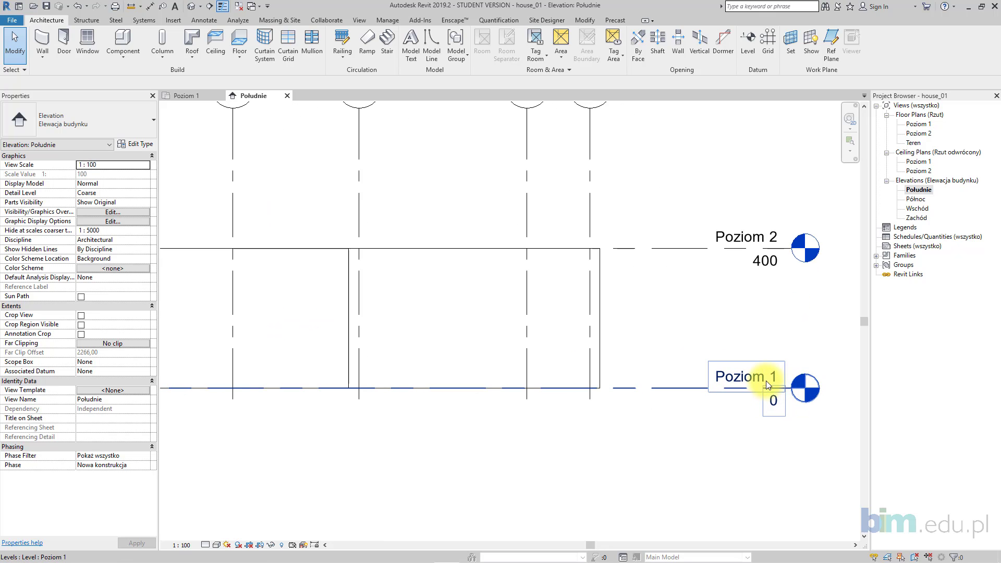
left_click(746, 379)
left_click(747, 379)
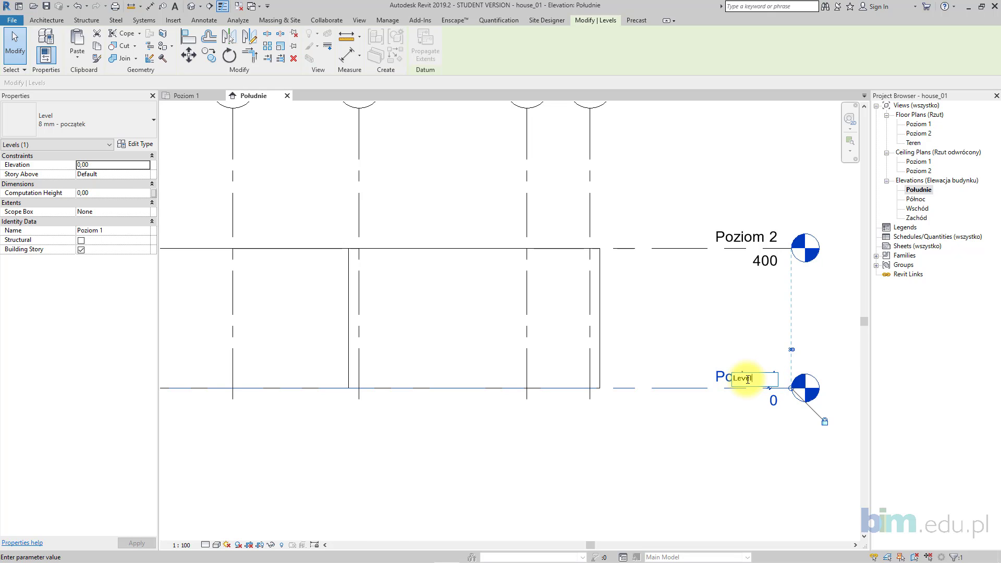
left_click(741, 307)
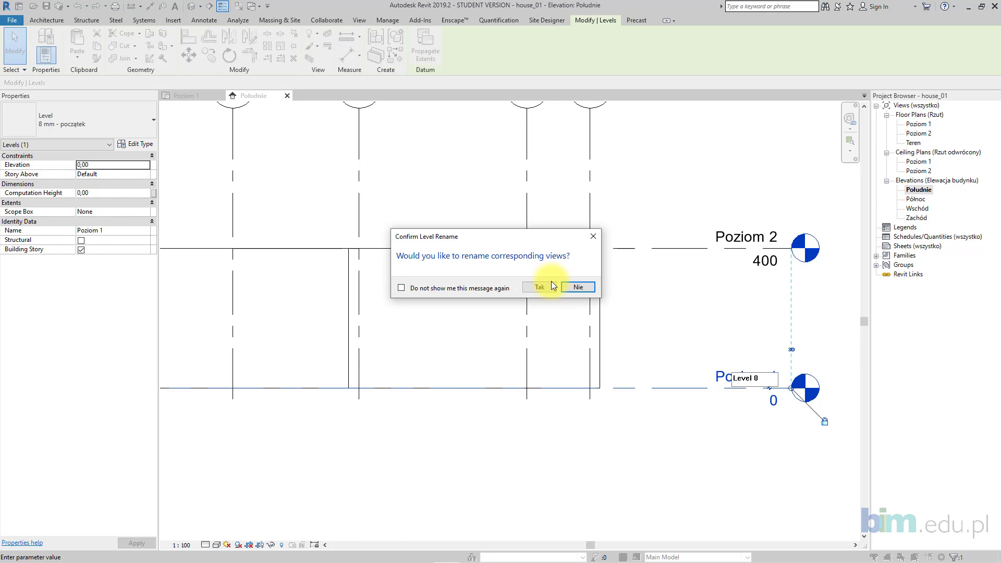
left_click(539, 287)
- Rename level Poziom 2 to Level 1 together with its corresponding views, and set its elevation to 300
left_click(740, 237)
left_click(735, 237)
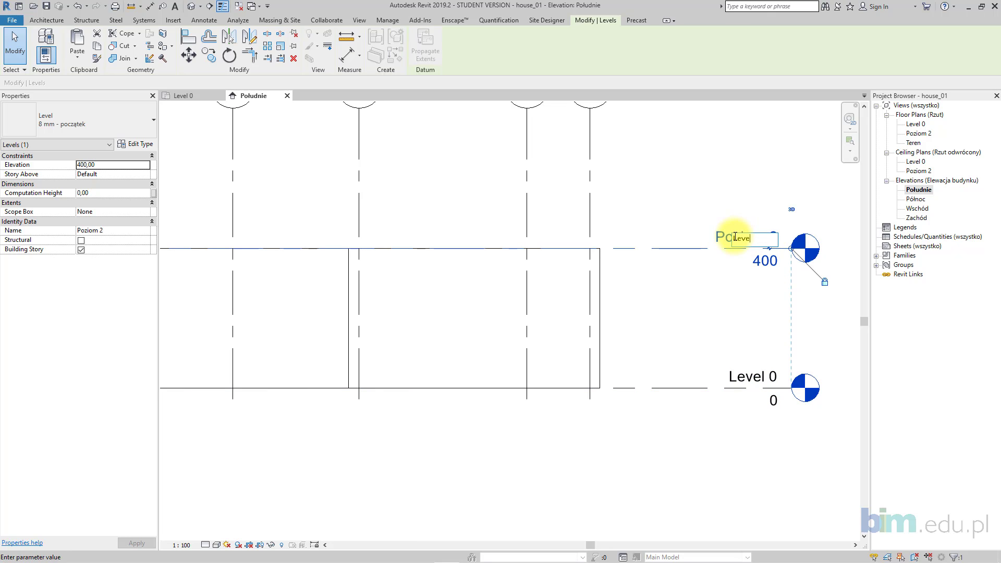
type("Level 1")
key("Return")
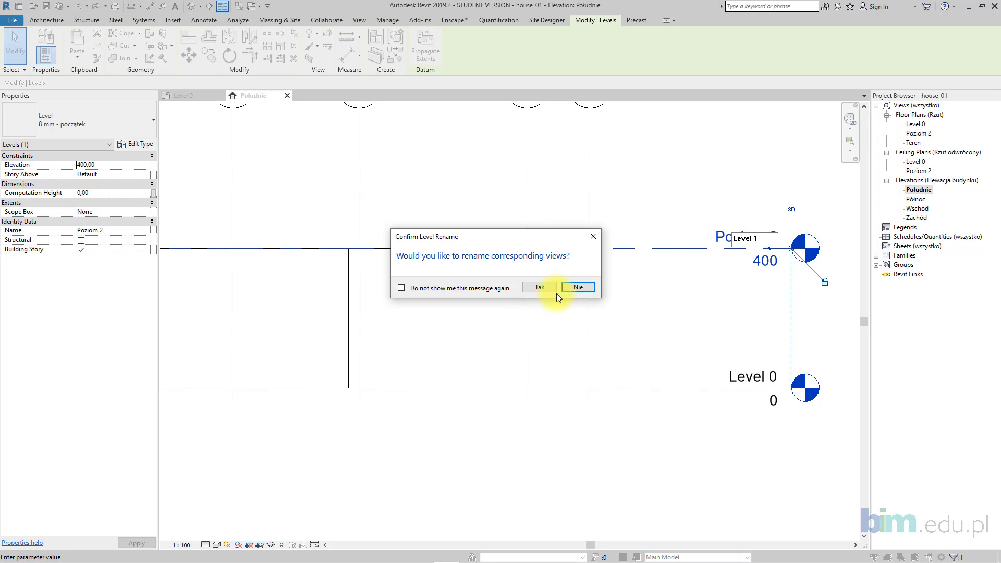
left_click(538, 288)
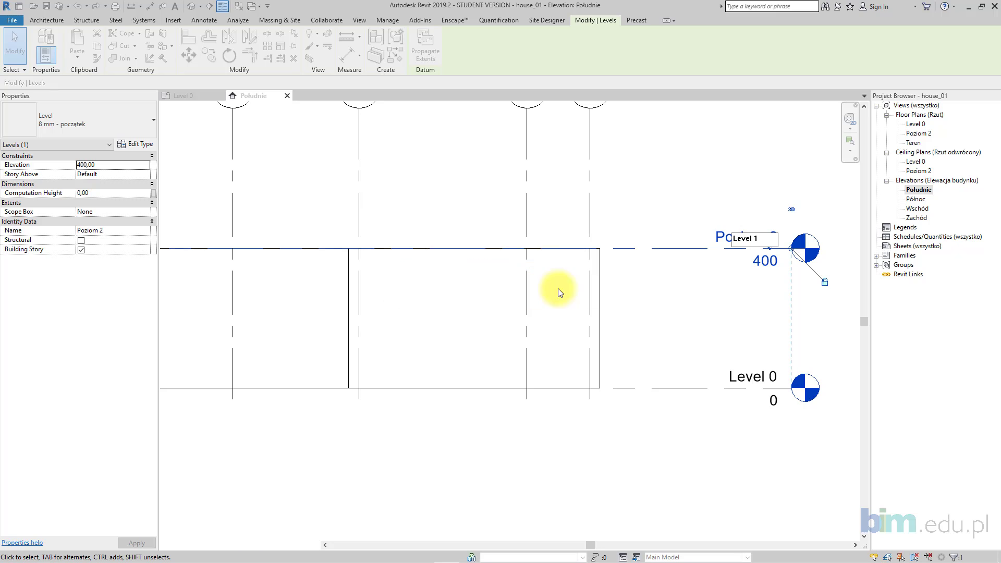
double_click(765, 261)
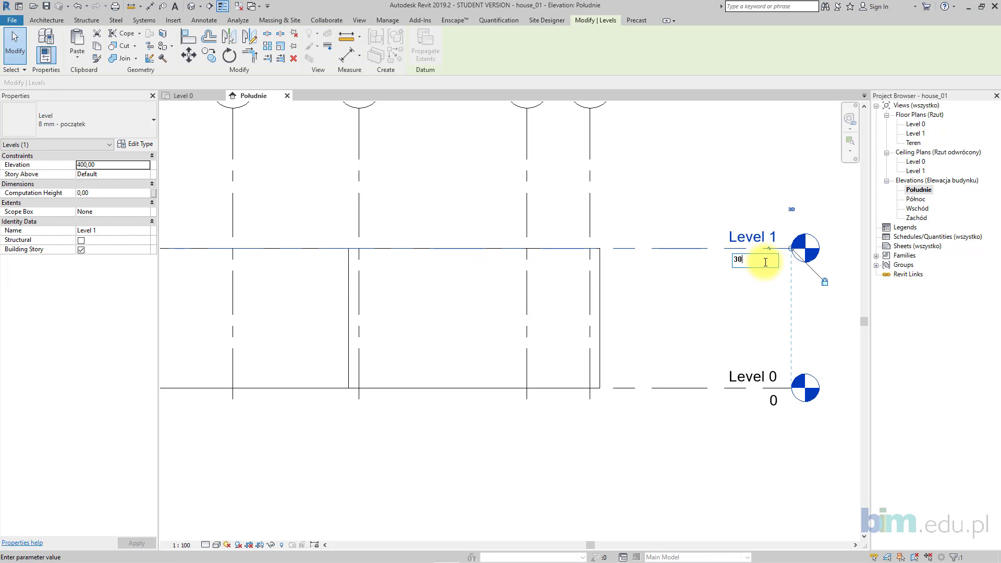
key("Return")
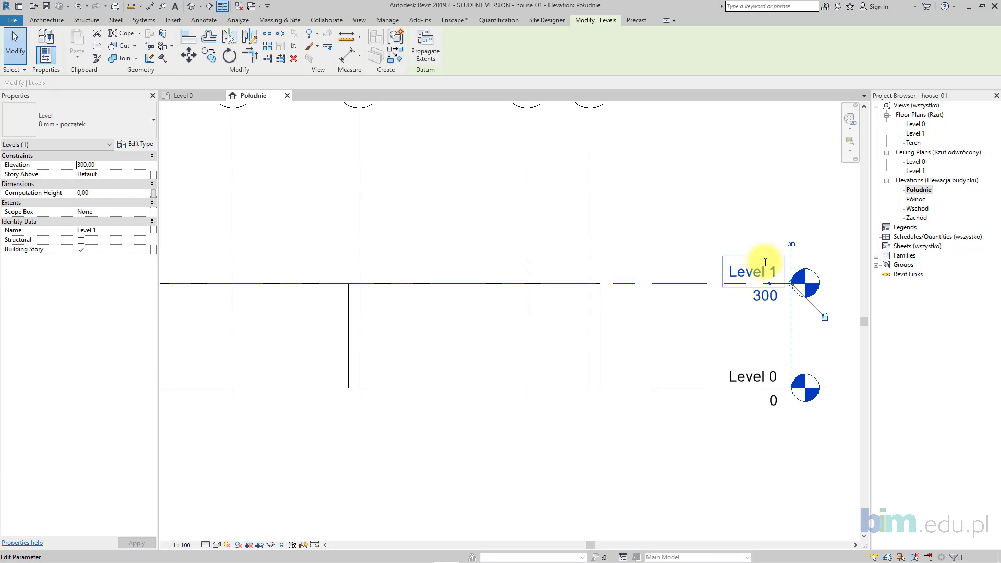
- Set the elevation of Level 1 to 600 to test whether the walls follow the level
left_click(768, 305)
type("600")
key("Return")
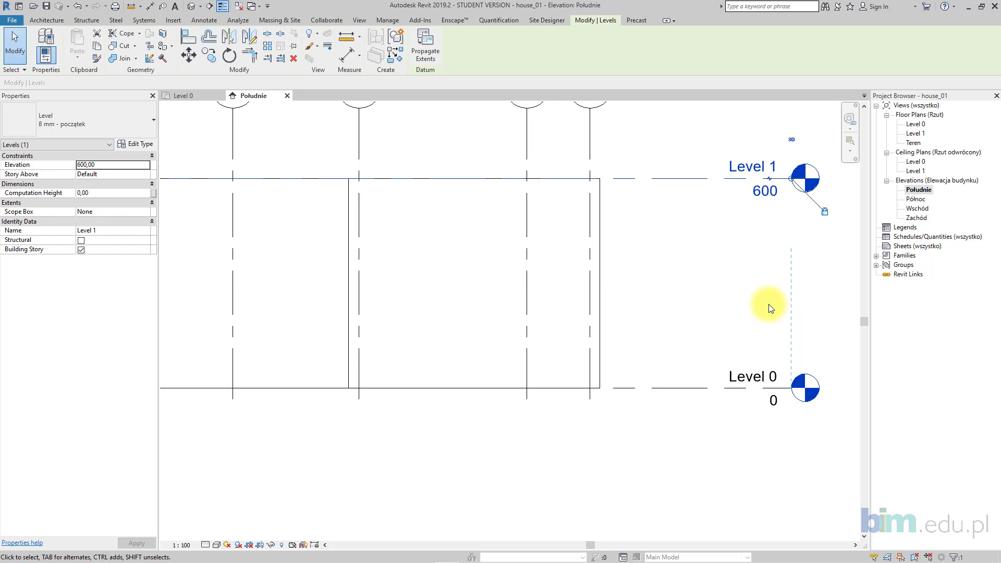
left_click(768, 305)
- Select the exterior wall at grid 5 and examine the choices for its top constraint
left_click(601, 252)
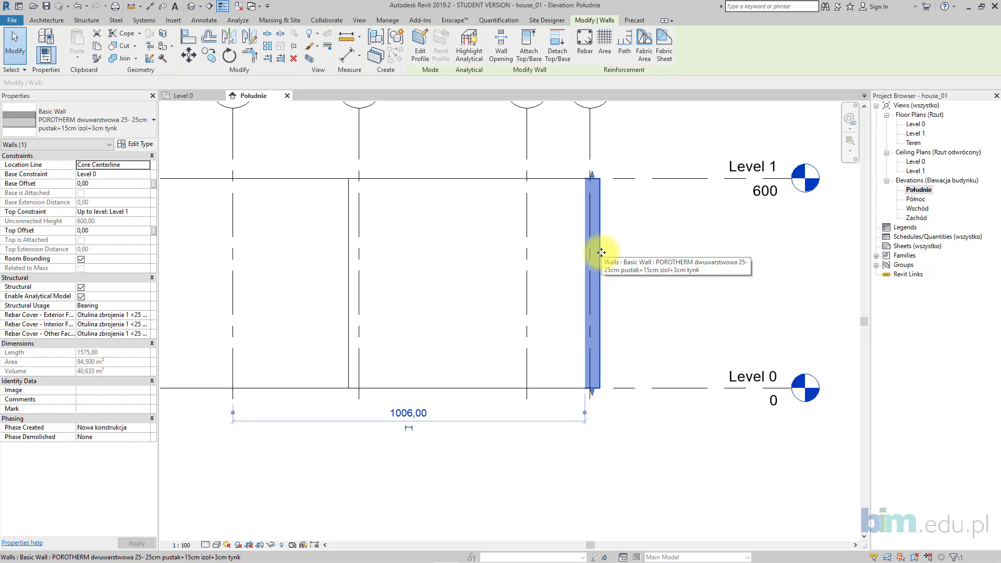
middle_click_drag(707, 247, 538, 290)
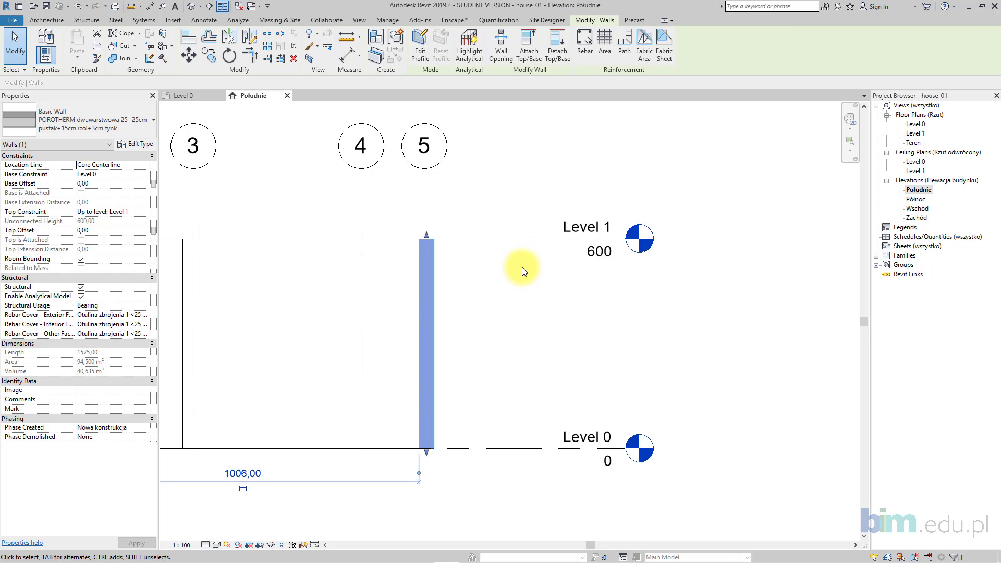
left_click(129, 211)
left_click(145, 212)
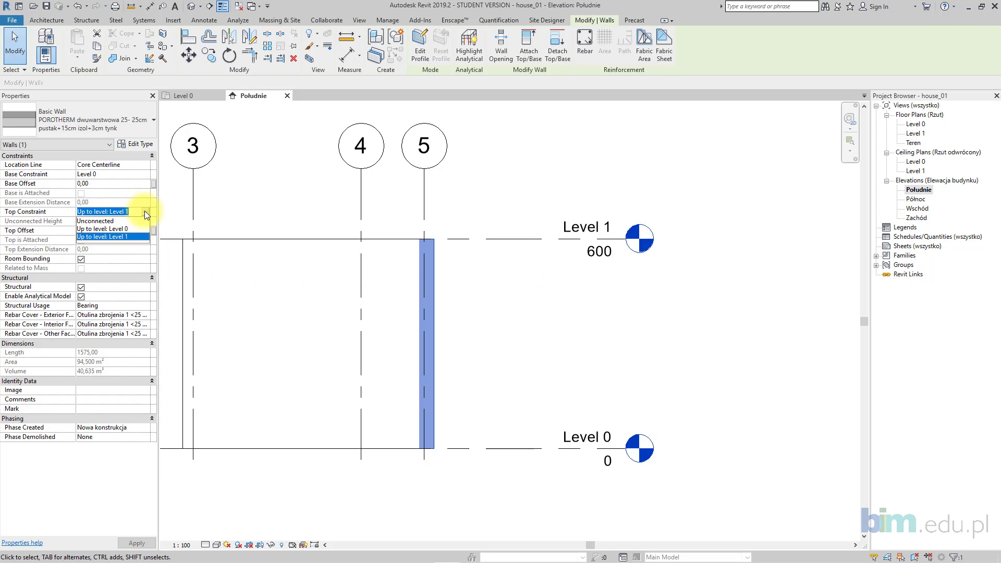
left_click(145, 212)
key("Escape")
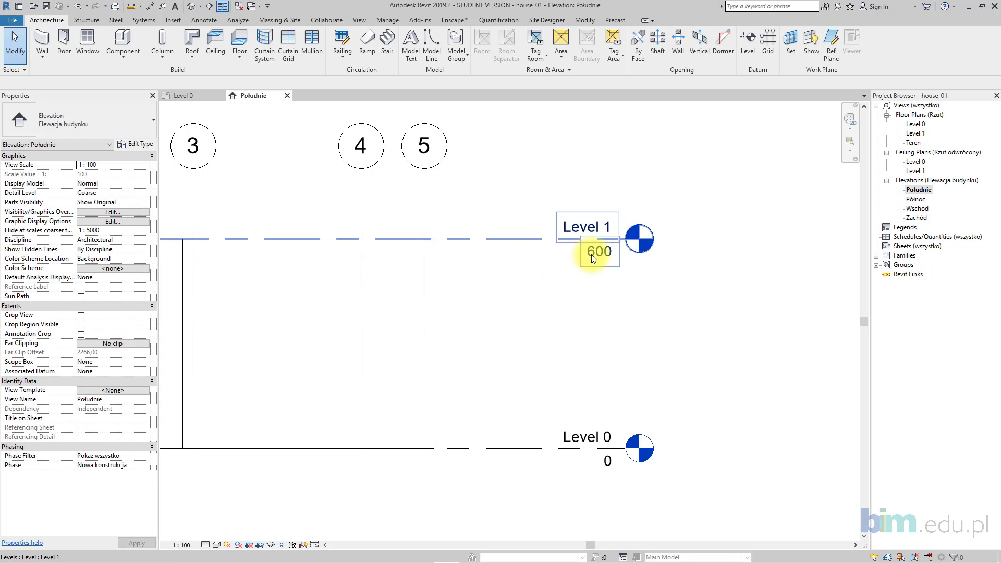
- Set the elevation of Level 1 to 300
double_click(597, 257)
type("300")
key("Return")
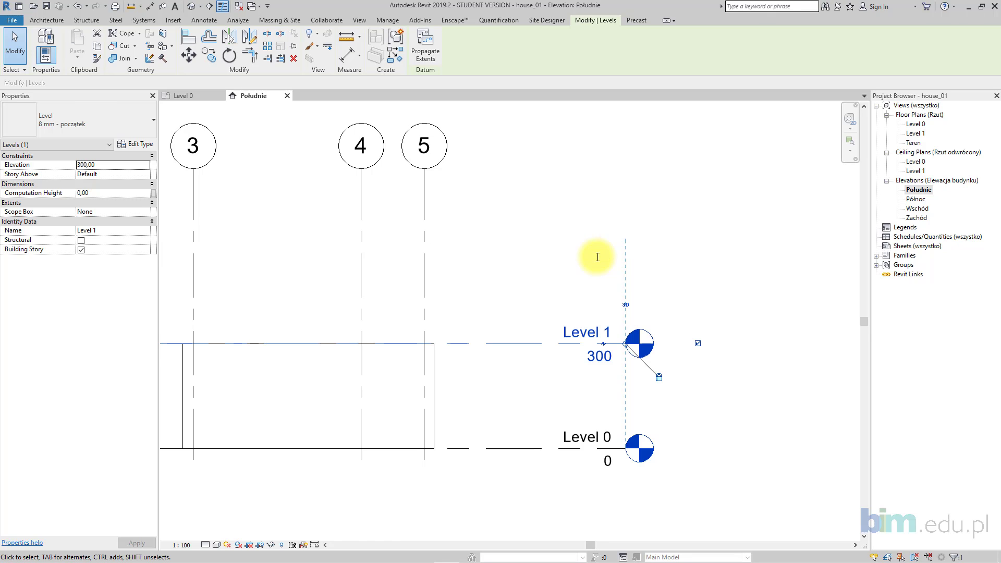
scroll(597, 257, "down", 1)
middle_click_drag(542, 265, 652, 261)
left_click(821, 219)
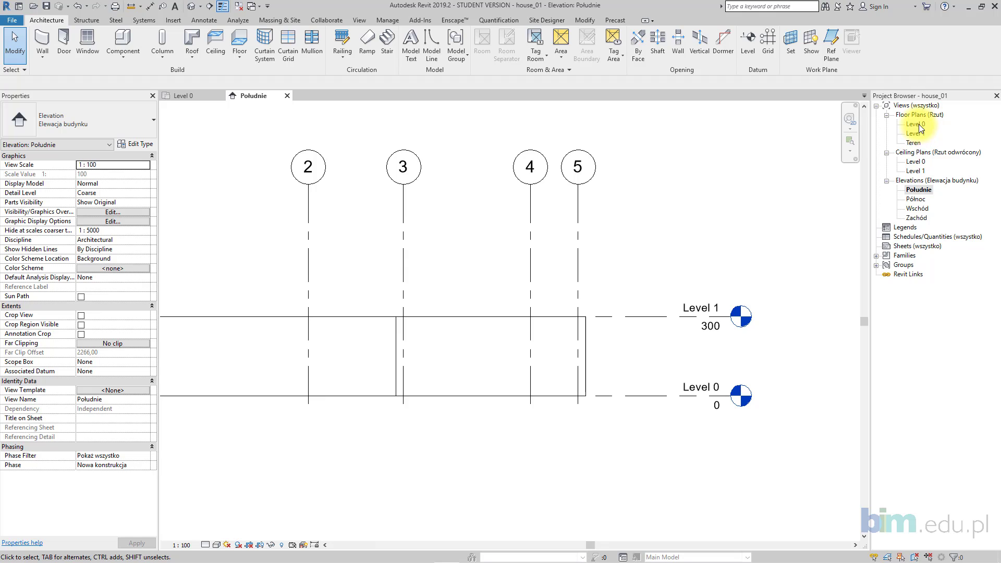
- Rename the Południe elevation view to South and the Północ elevation view to North
right_click(915, 189)
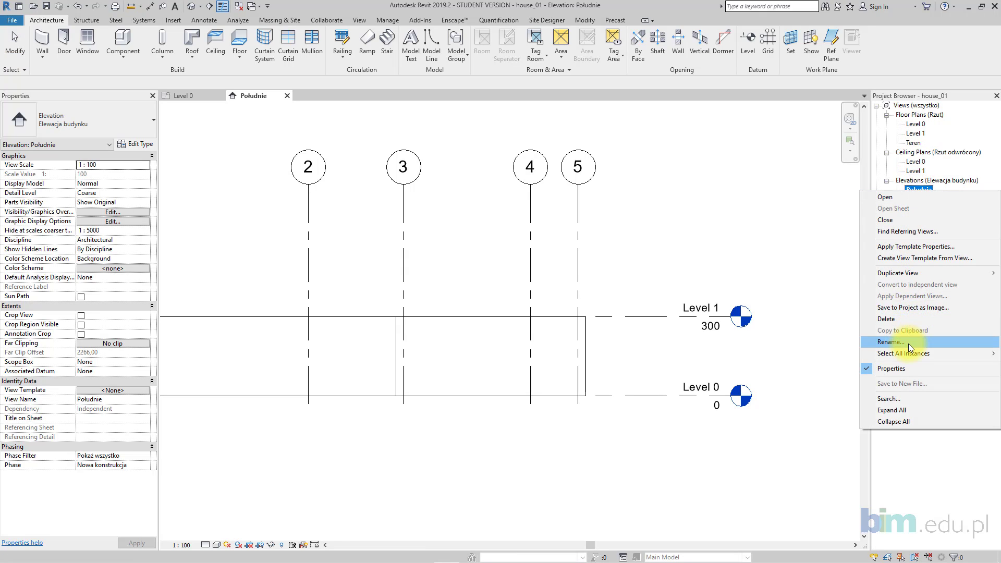
left_click(908, 344)
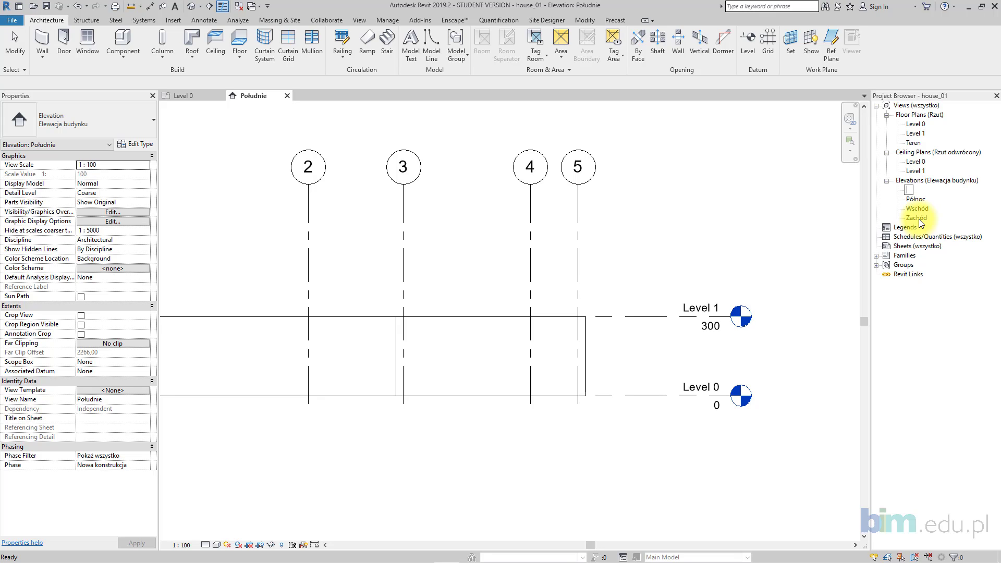
key("Return")
right_click(918, 190)
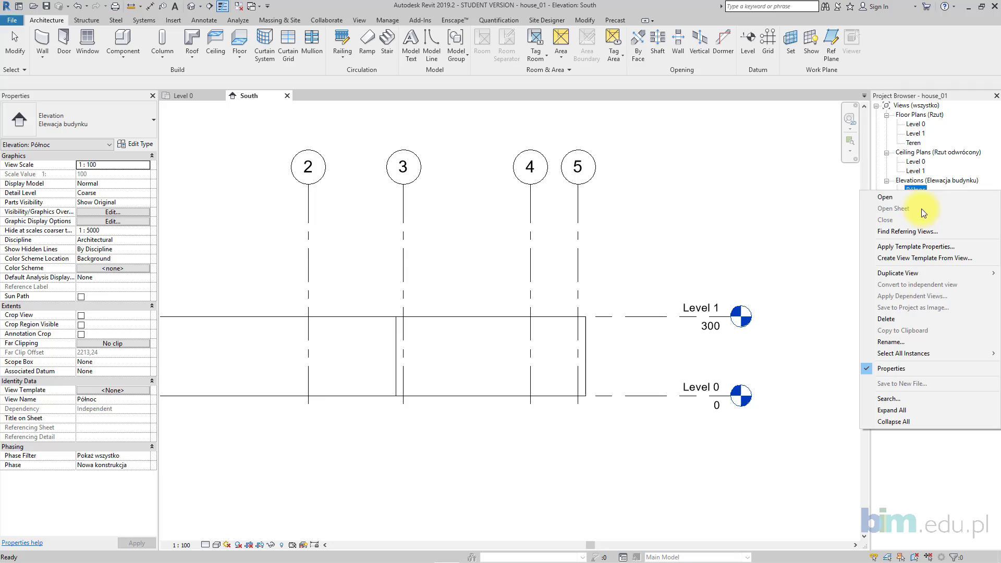
left_click(918, 342)
type("North")
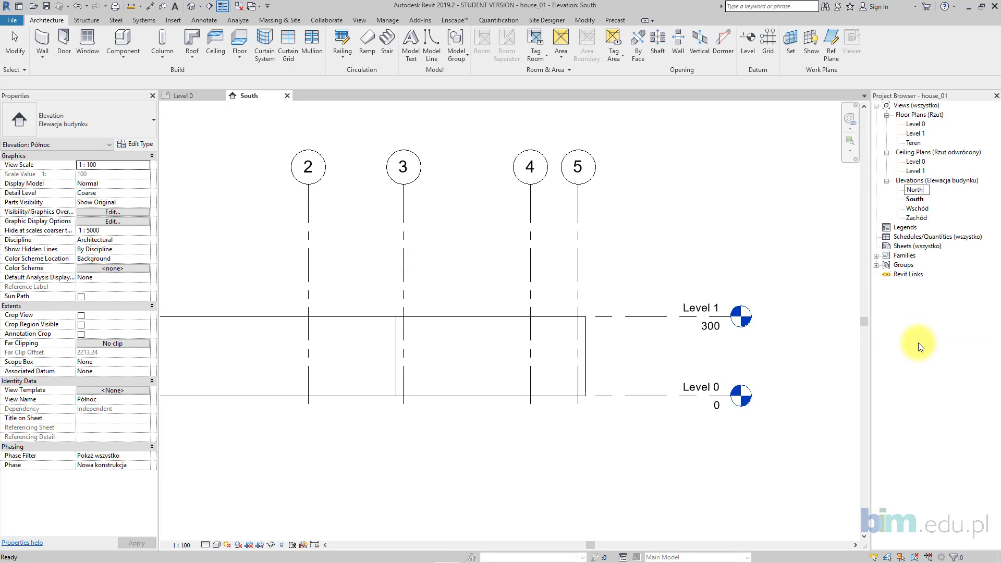
- Rename the Wschód elevation view to East and the Zachód elevation view to West
left_click(918, 208)
right_click(914, 207)
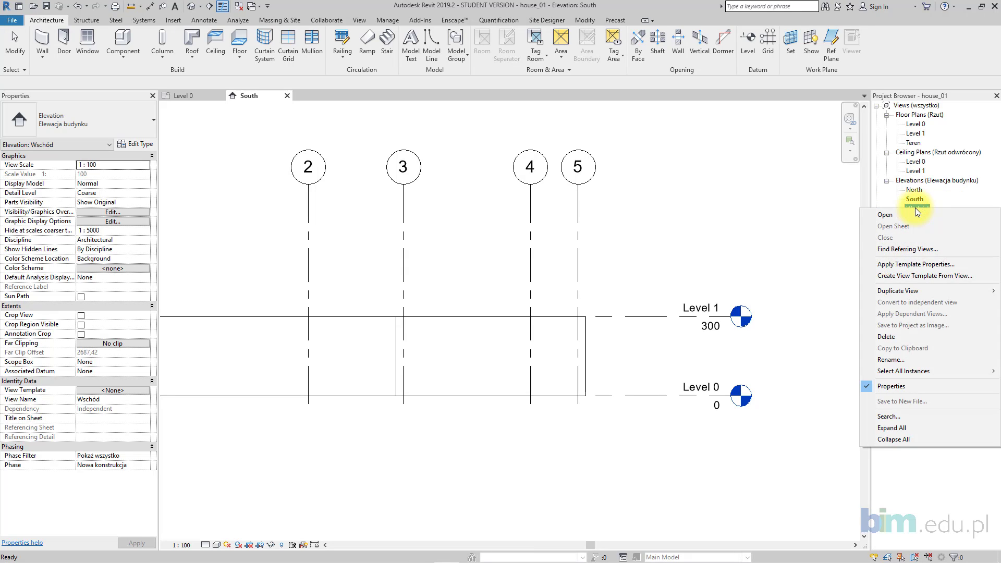
left_click(911, 360)
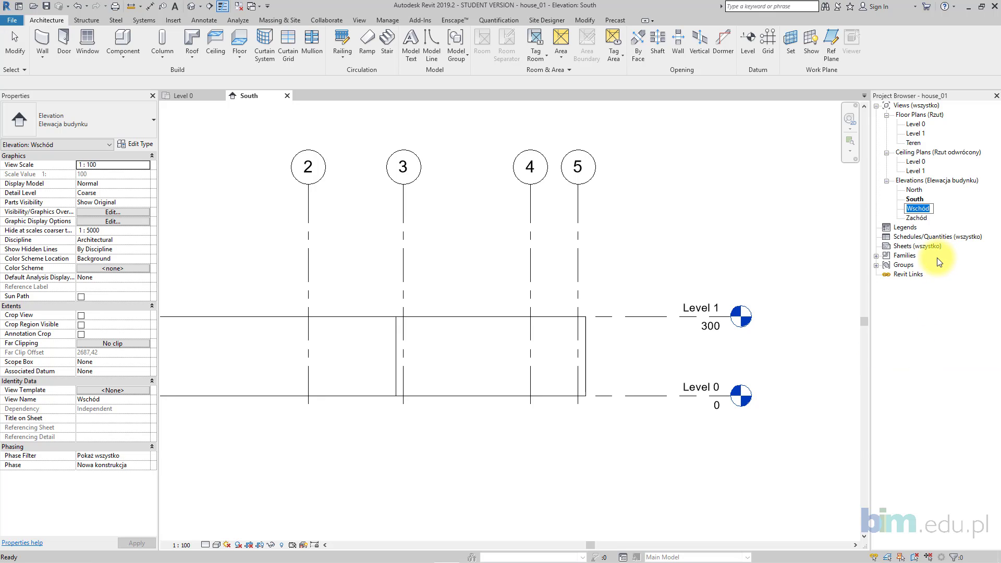
type("East")
left_click(920, 218)
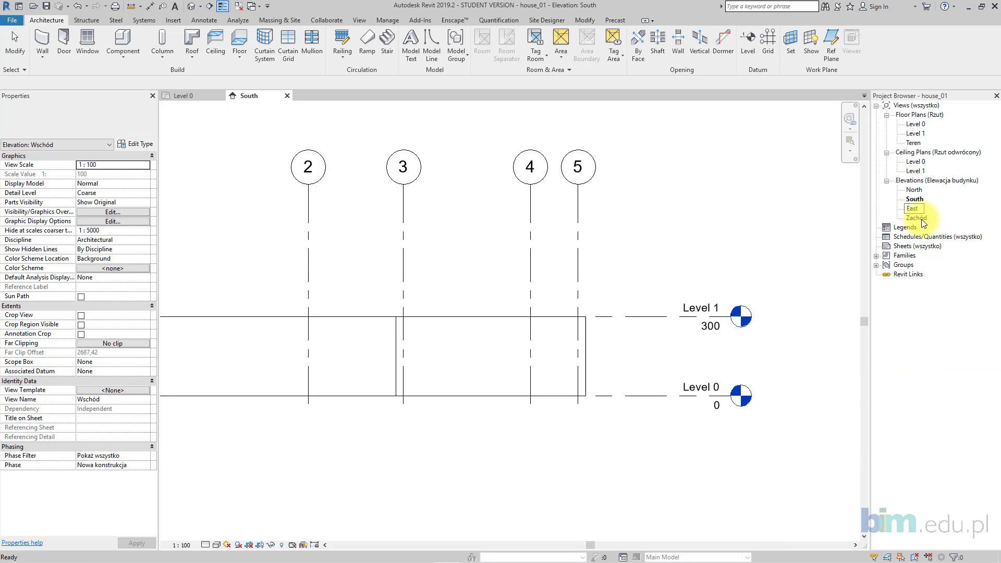
right_click(920, 219)
left_click(912, 372)
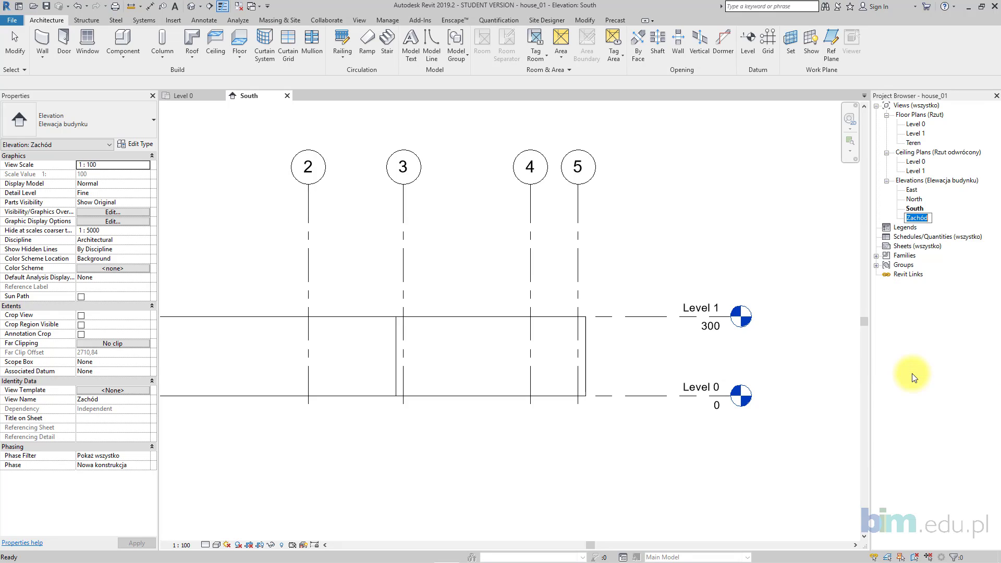
type("West")
left_click(925, 330)
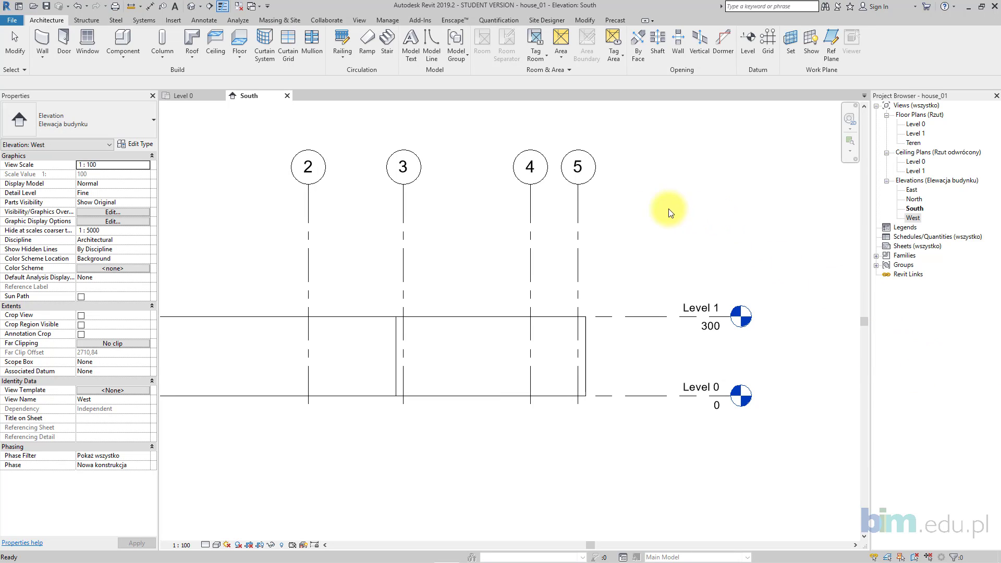
- Collapse the Ceiling Plans group in the project's view list
middle_click_drag(545, 207, 575, 228)
scroll(490, 229, "down", 1)
middle_click_drag(490, 228, 535, 235)
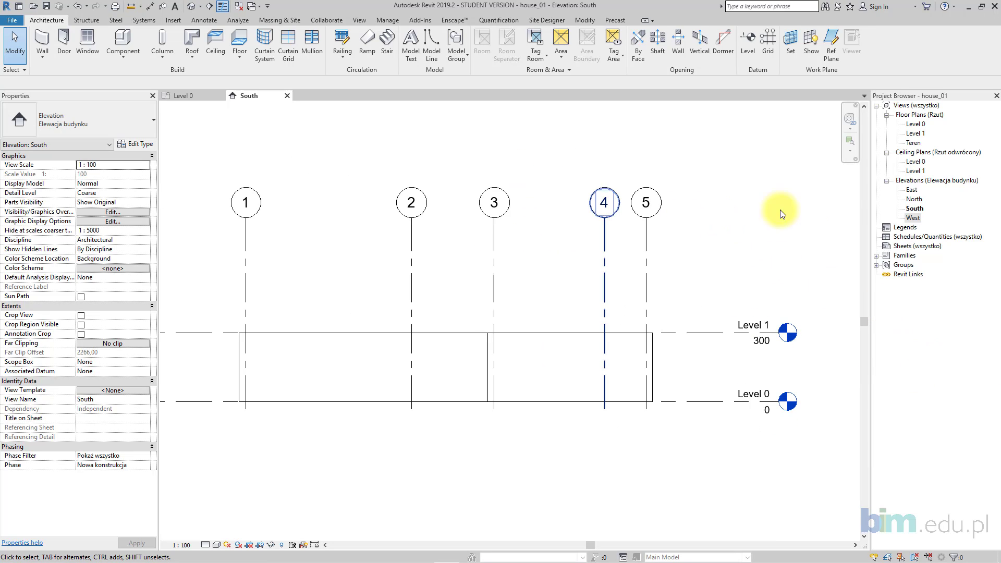
left_click(886, 152)
scroll(627, 226, "down", 1)
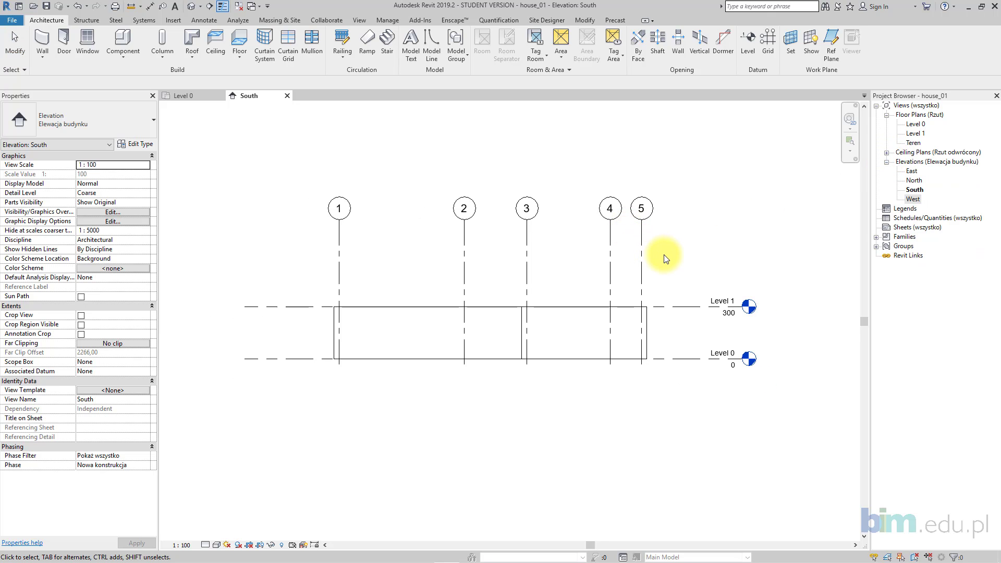
middle_click_drag(653, 256, 675, 262)
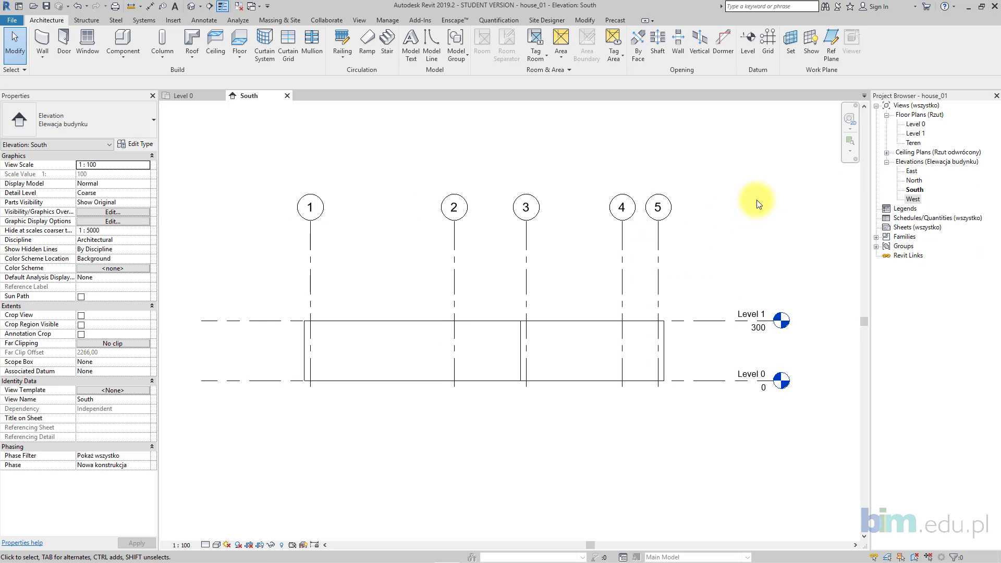
- Open the default 3D view and place it side by side with the South elevation
left_click(191, 6)
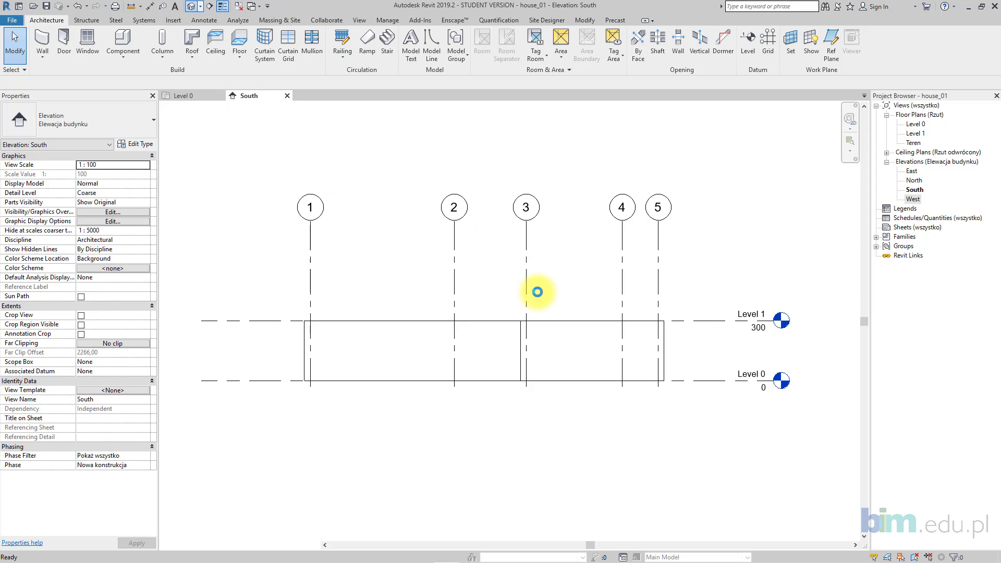
scroll(335, 312, "up", 5)
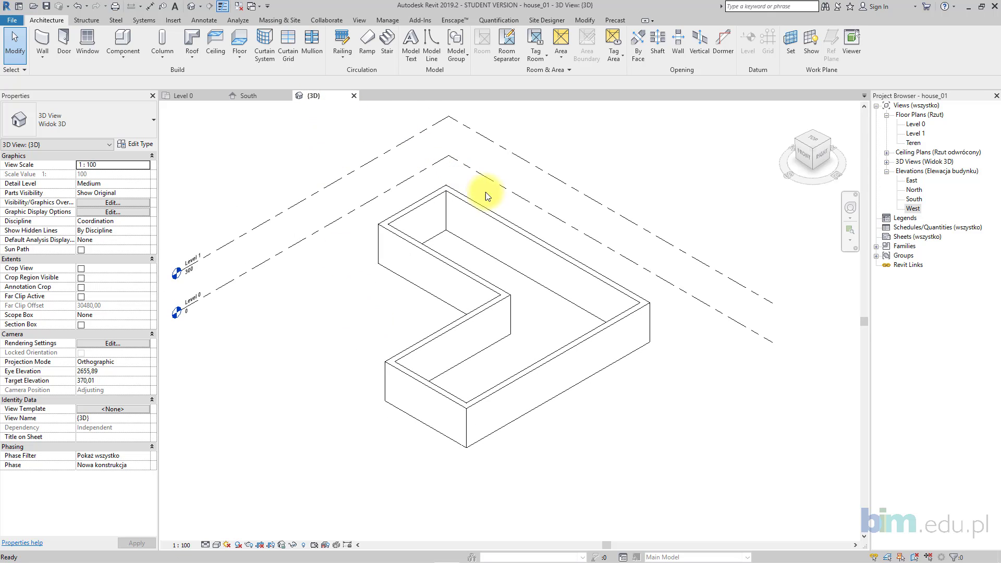
left_click_drag(515, 217, 865, 273)
scroll(404, 305, "down", 1)
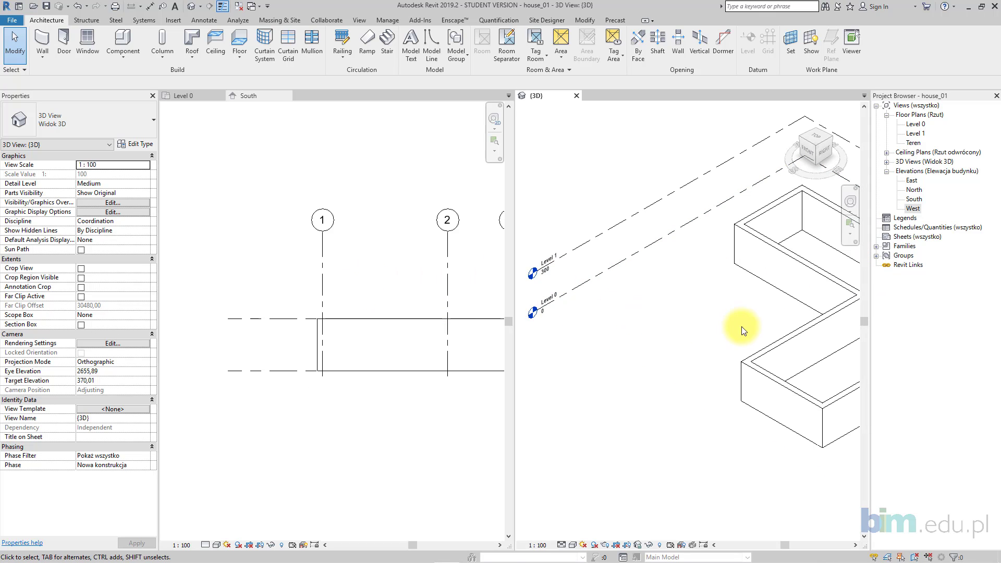
middle_click_drag(742, 326, 661, 328)
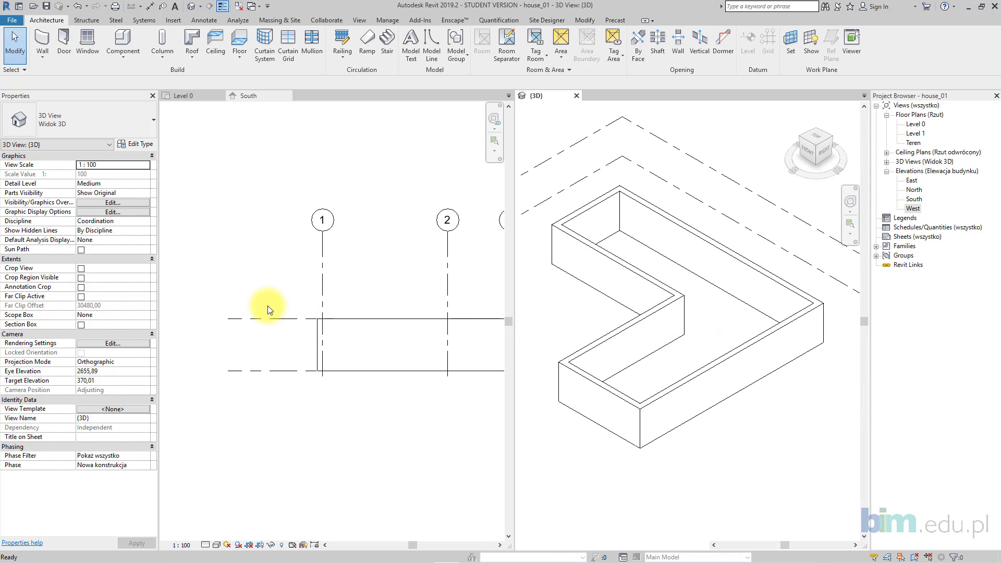
scroll(396, 297, "down", 2)
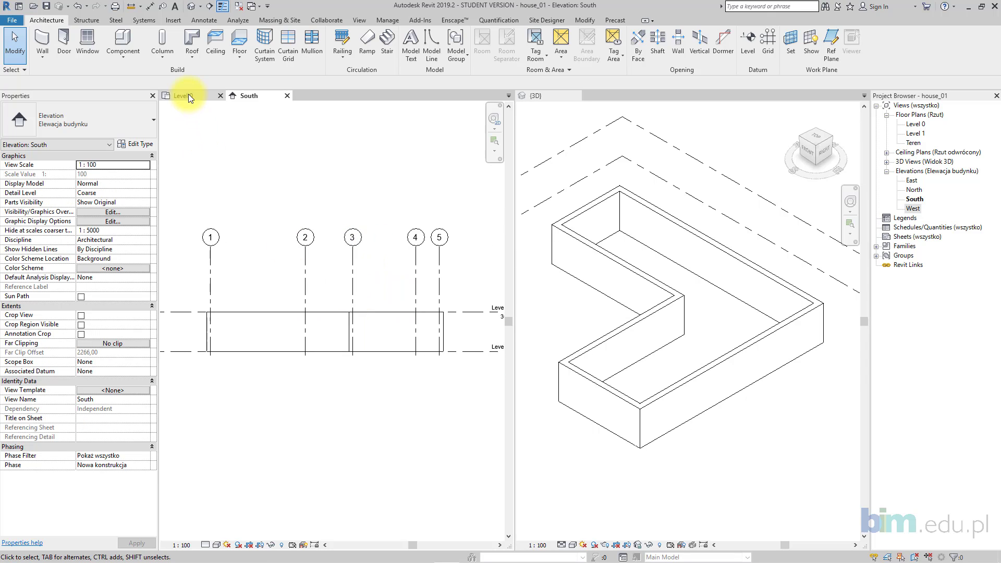
- Show the whole Level 0 floor plan beside the 3D view
key("ctrl+Tab")
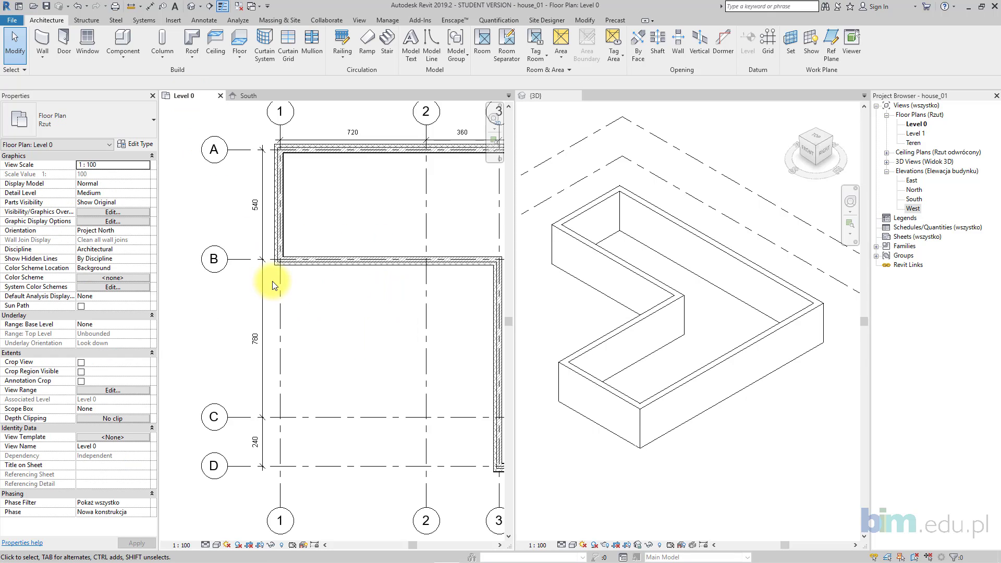
scroll(281, 289, "down", 1)
scroll(284, 290, "down", 1)
middle_click_drag(358, 290, 327, 274)
scroll(336, 282, "down", 1)
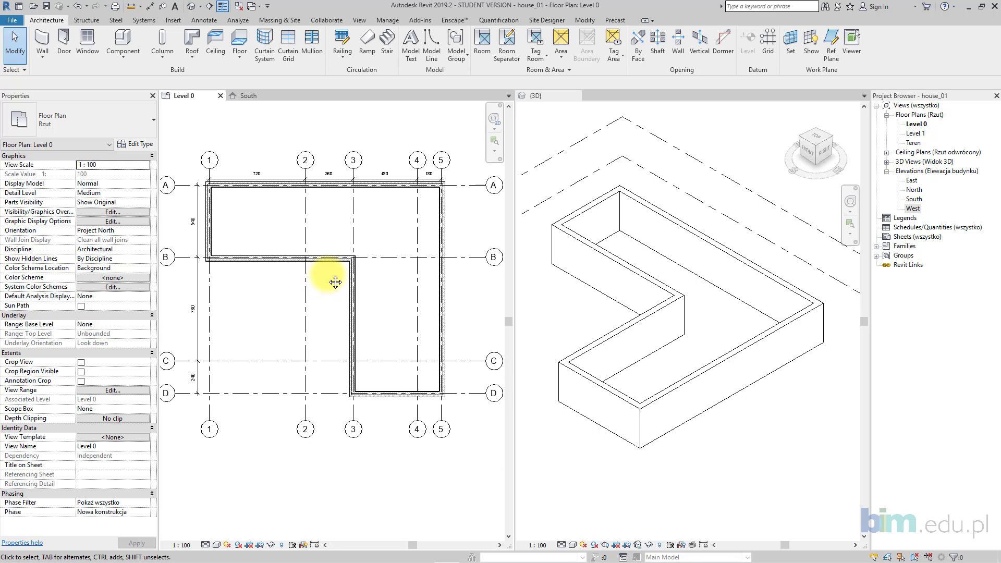
- Copy the long exterior wall on grid 5 a short distance inward on the Level 0 plan
left_click(440, 318)
scroll(453, 304, "up", 1)
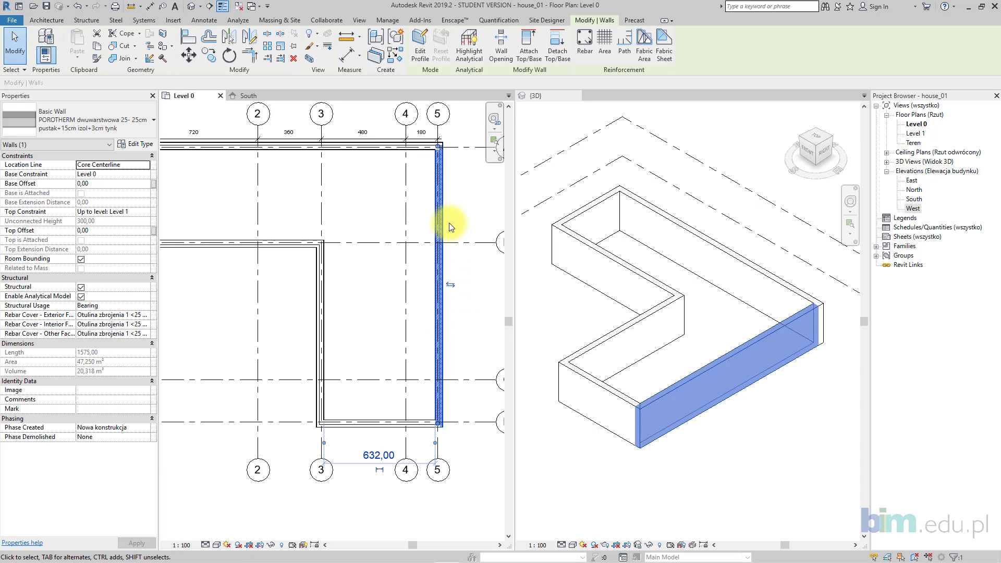
scroll(448, 209, "up", 1)
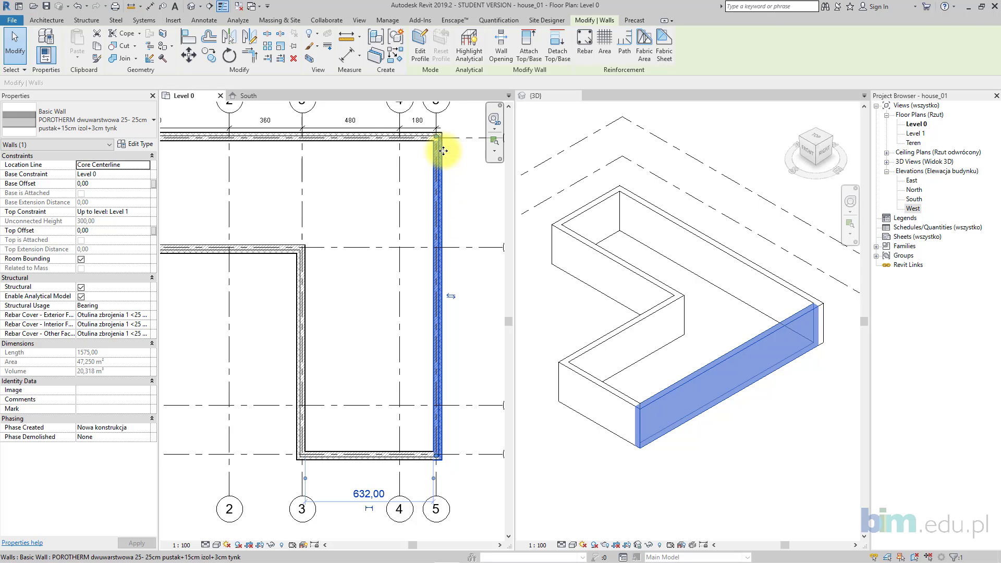
left_click(211, 56)
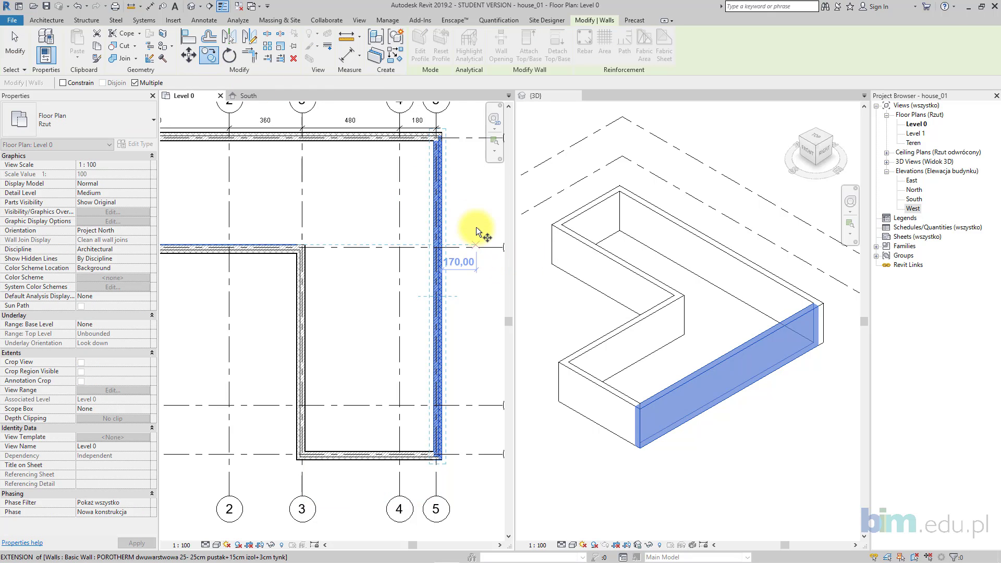
left_click(475, 220)
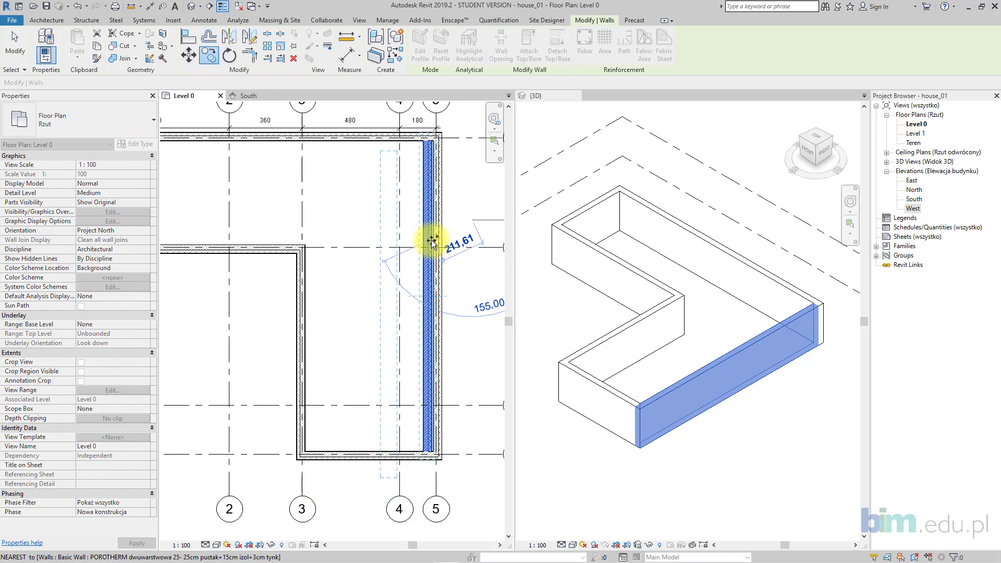
- Move the copied wall inward from beside grid 5 onto grid line 4
scroll(429, 237, "up", 2)
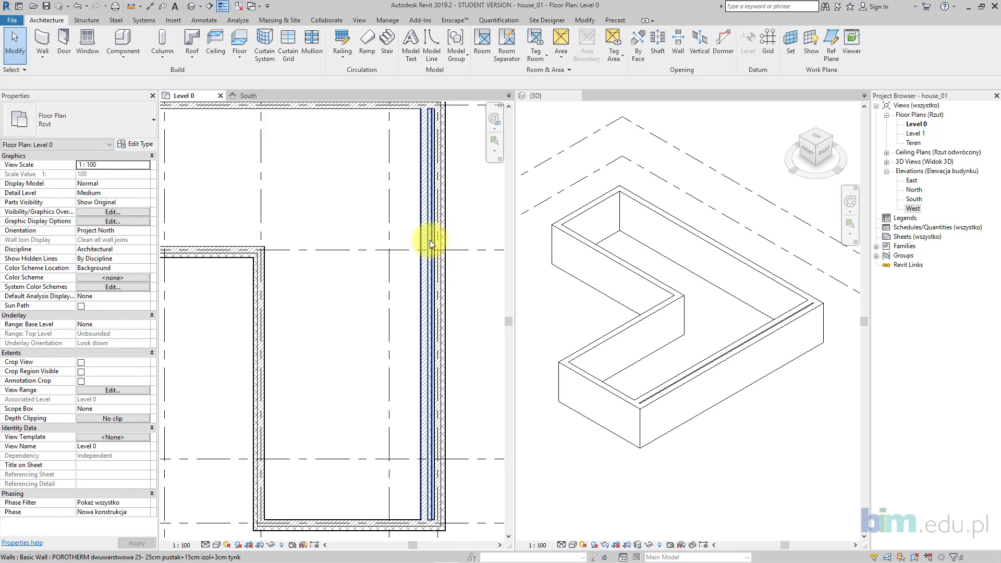
left_click(432, 248)
scroll(430, 241, "up", 2)
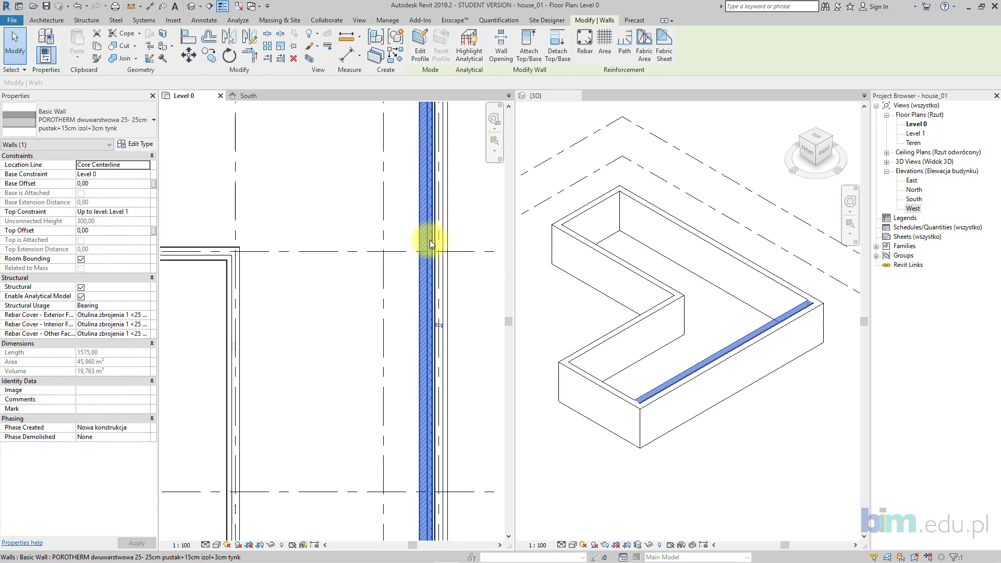
left_click(188, 54)
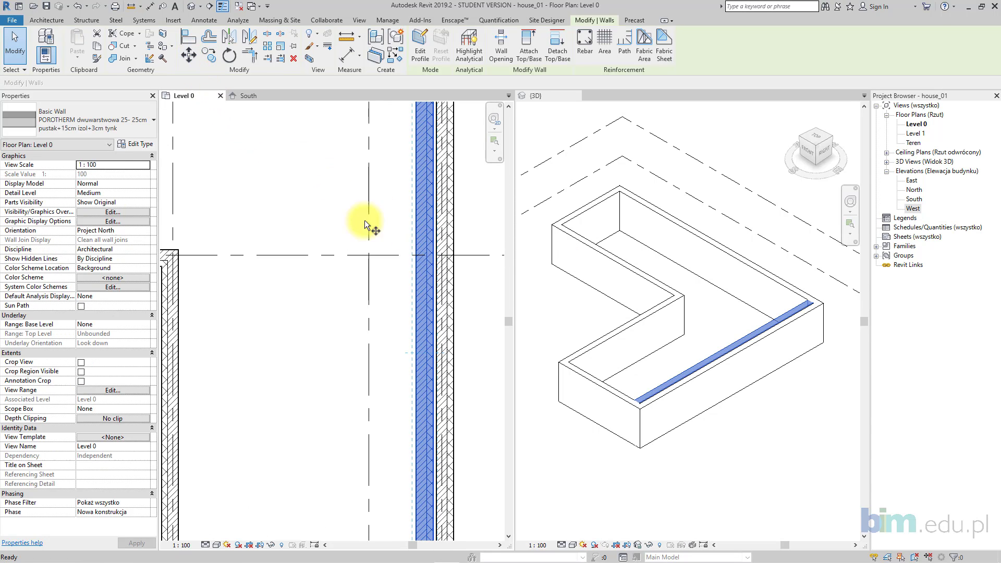
left_click(421, 247)
left_click(370, 248)
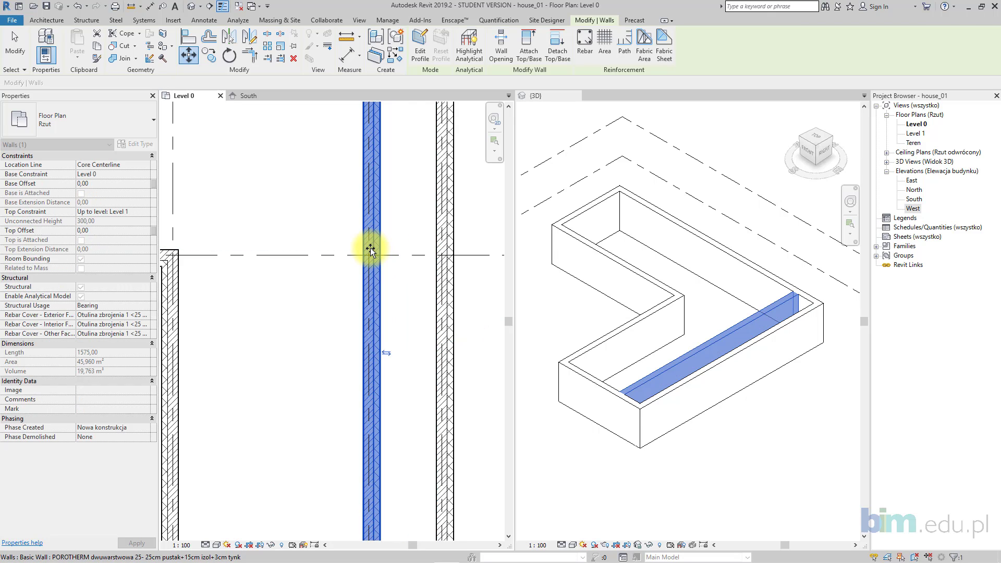
- Shorten the wall on grid 4 so that it runs only from grid D to grid B
scroll(372, 250, "down", 2)
left_click_drag(369, 151, 368, 250)
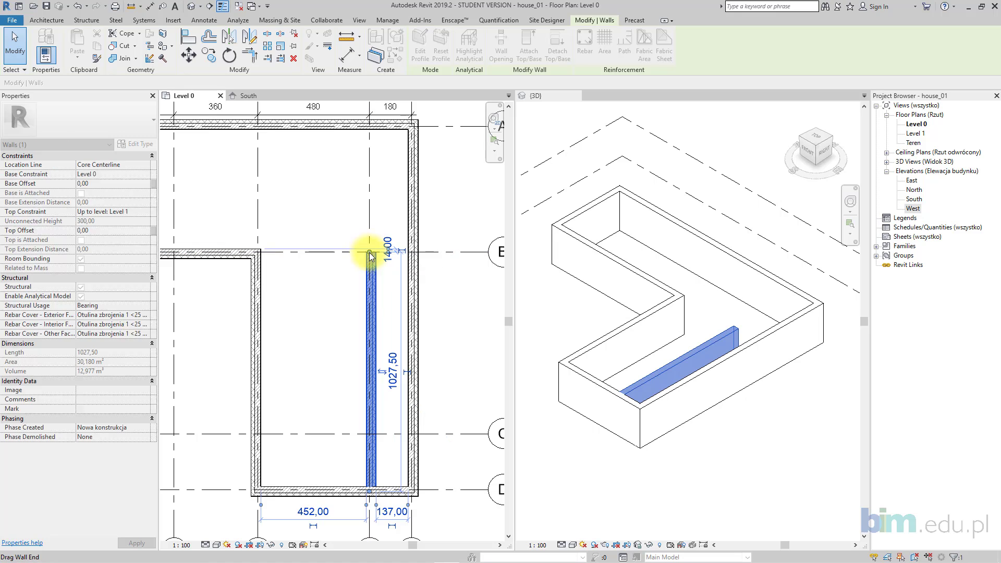
middle_click_drag(371, 462, 378, 453)
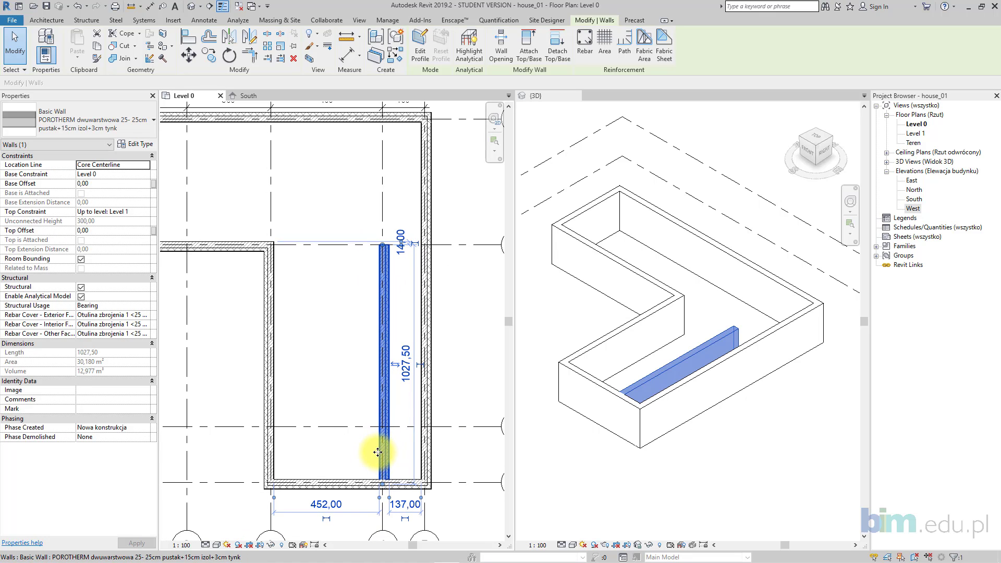
- Shorten the exterior wall on grid 5 so that it runs only from grid A to grid B
left_click(427, 449)
left_click_drag(425, 484, 426, 244)
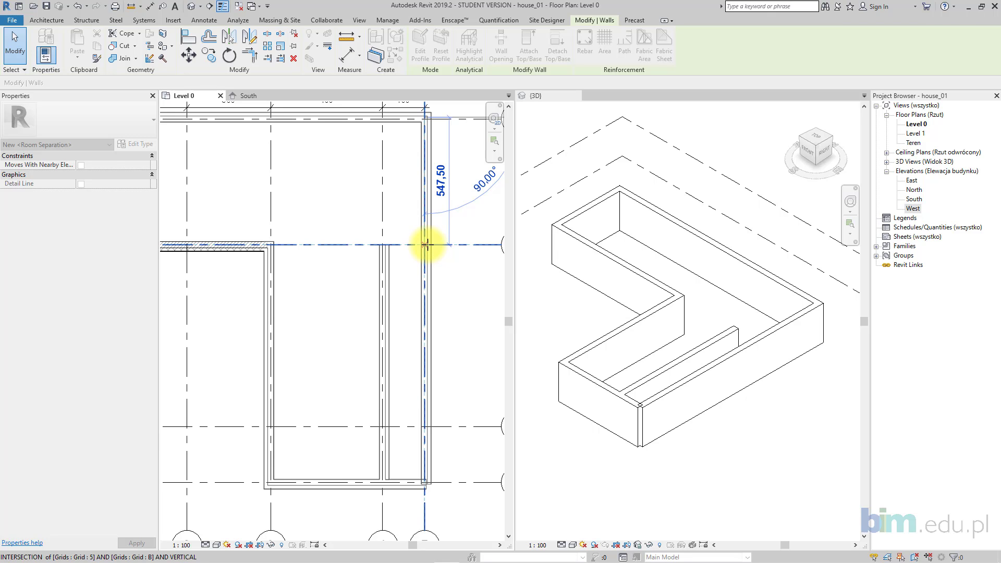
left_click_drag(426, 244, 426, 244)
middle_click_drag(426, 244, 400, 272)
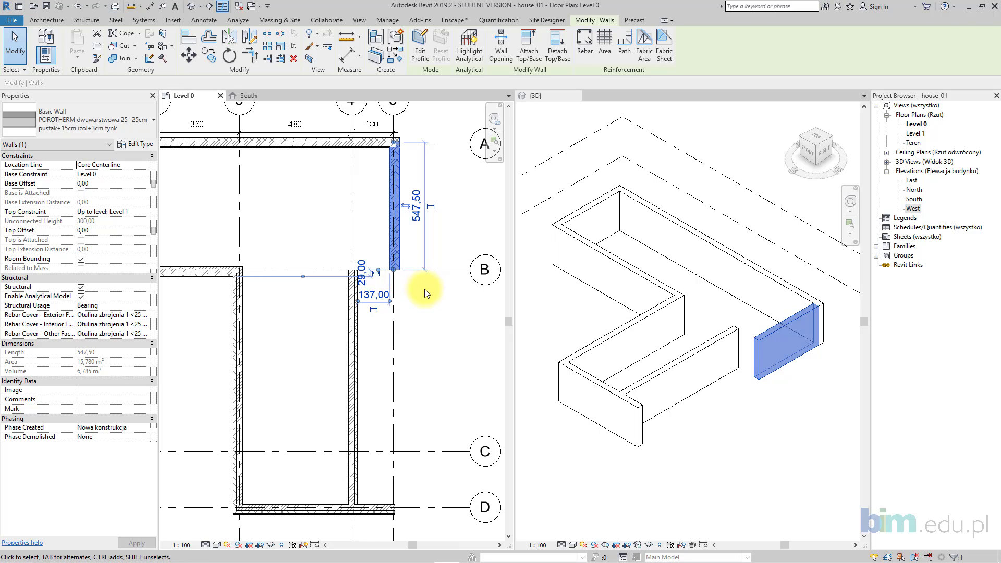
- Try a length of 440 for the wall on grid 5, and set it to 360
left_click(416, 218)
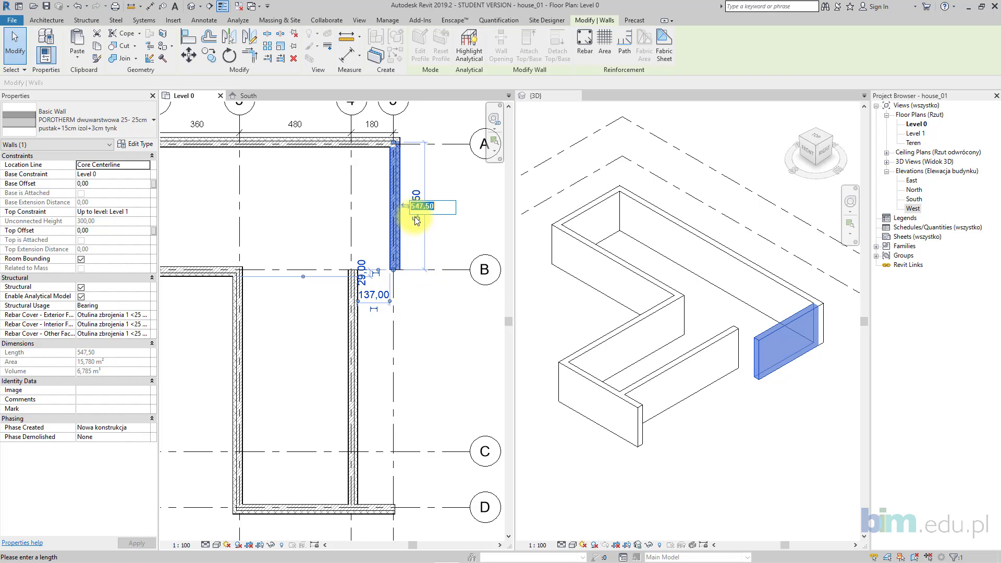
type("440")
key("Return")
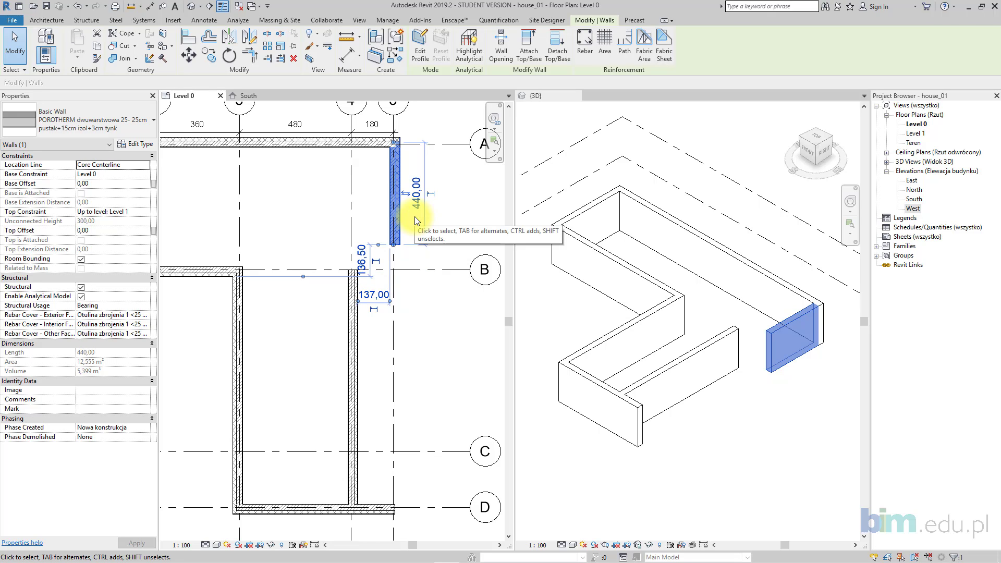
left_click(412, 205)
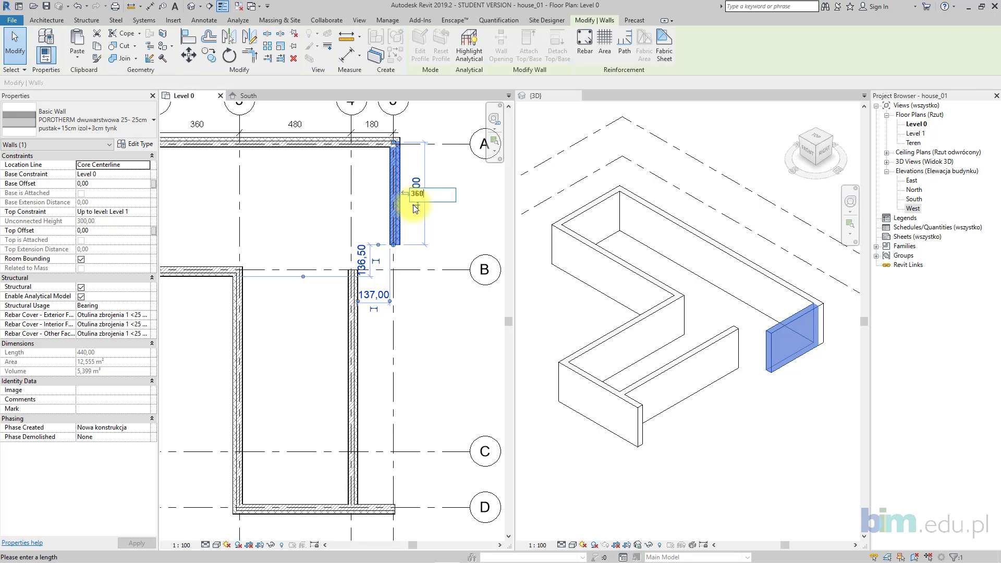
key("Return")
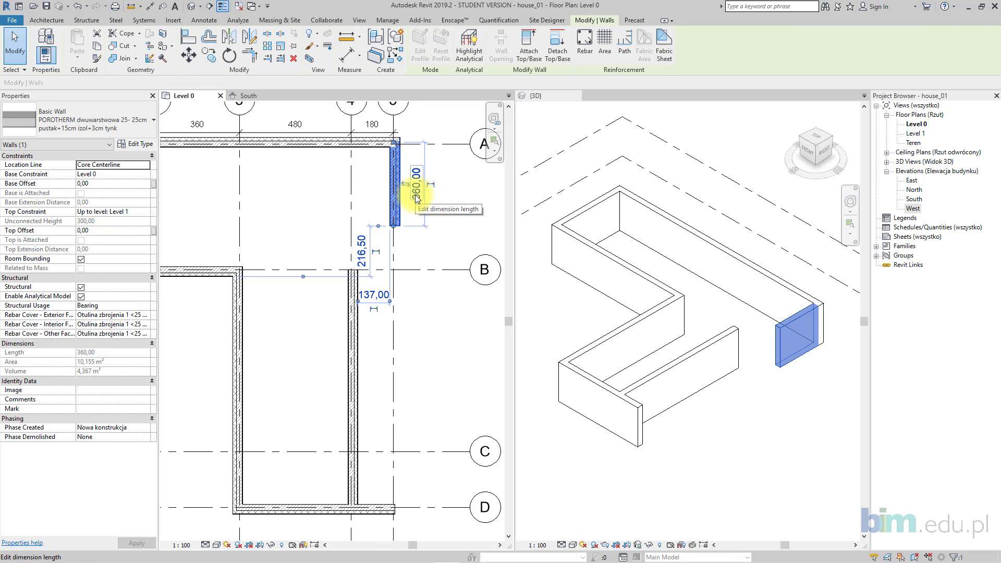
left_click(427, 248)
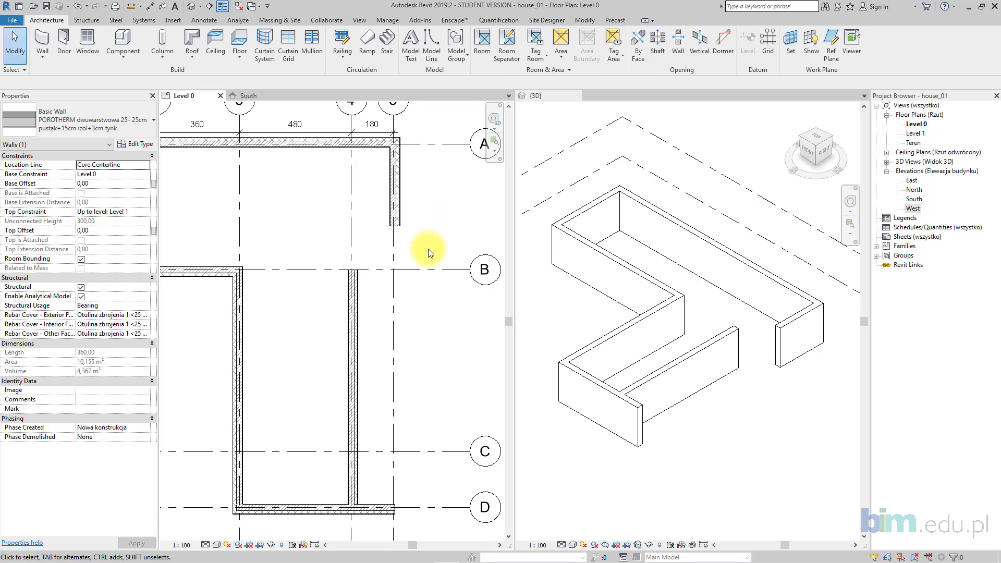
- Shorten the wall on grid D to about 400 from grid 3 and unjoin it from the grid 4 wall
mouse_move(427, 248)
middle_mouse_down()
mouse_move(330, 179)
mouse_move(399, 228)
middle_mouse_up()
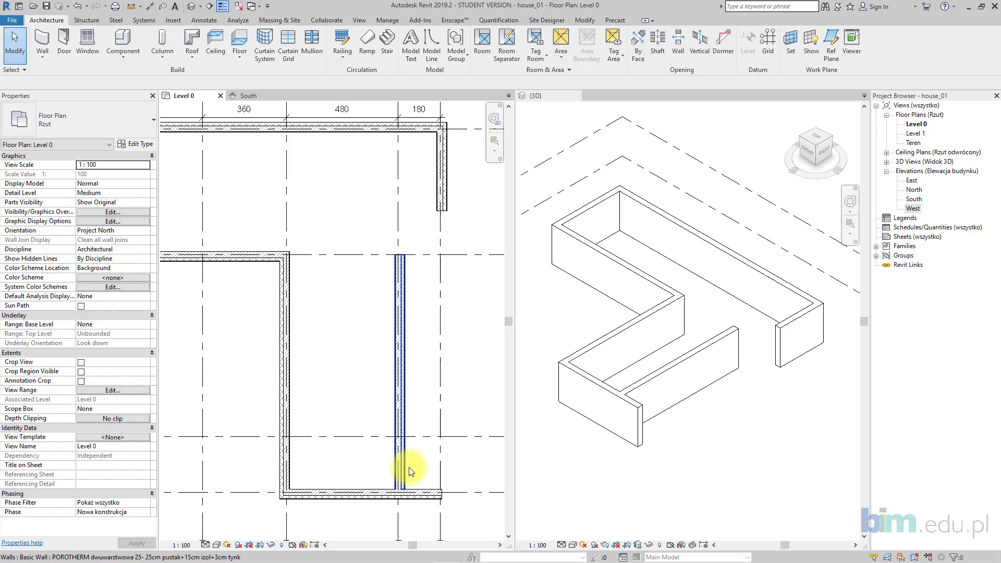
left_click(422, 498)
left_click_drag(441, 492, 377, 492)
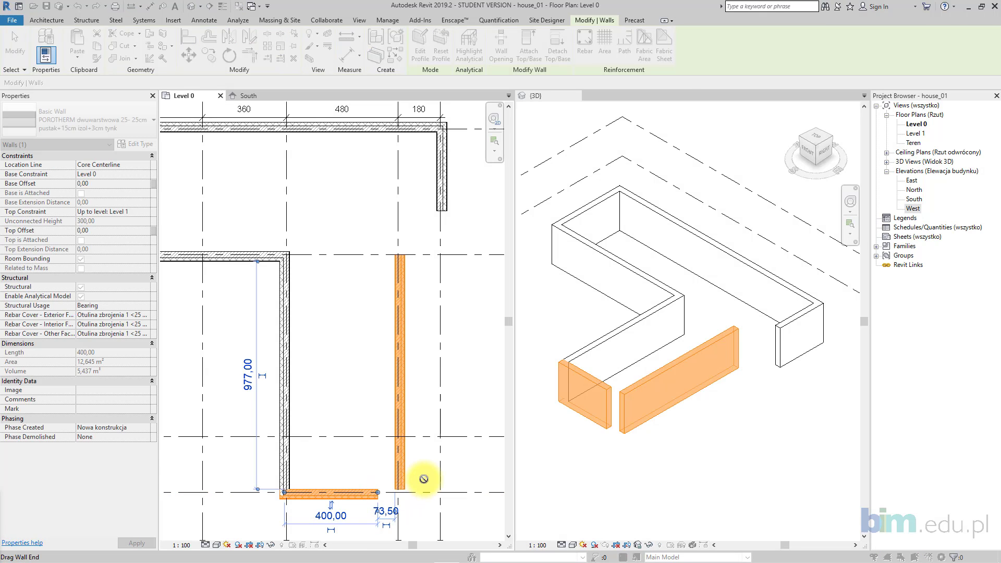
middle_click_drag(416, 492, 420, 438)
scroll(420, 437, "up", 2)
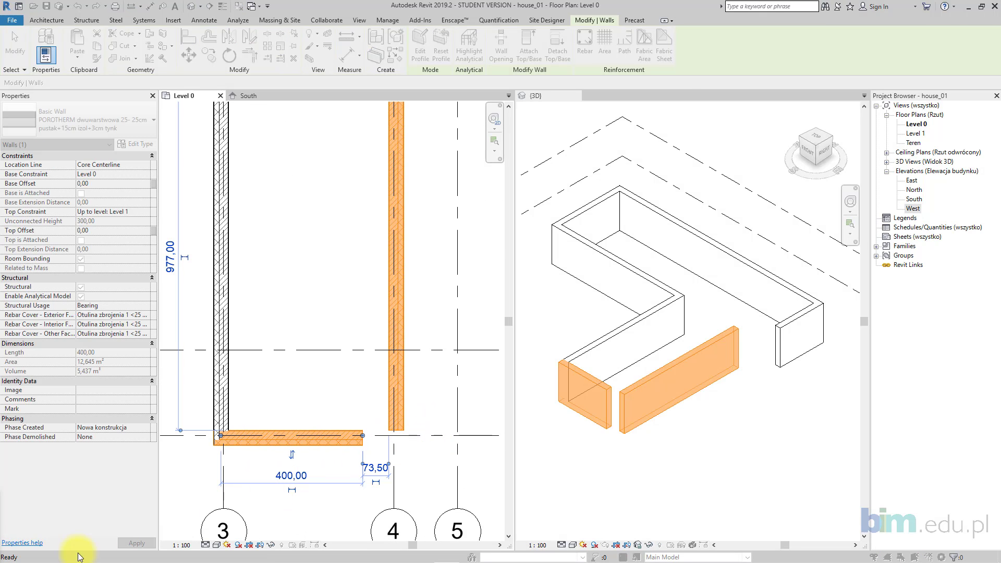
left_click_drag(0, 495, 588, 168)
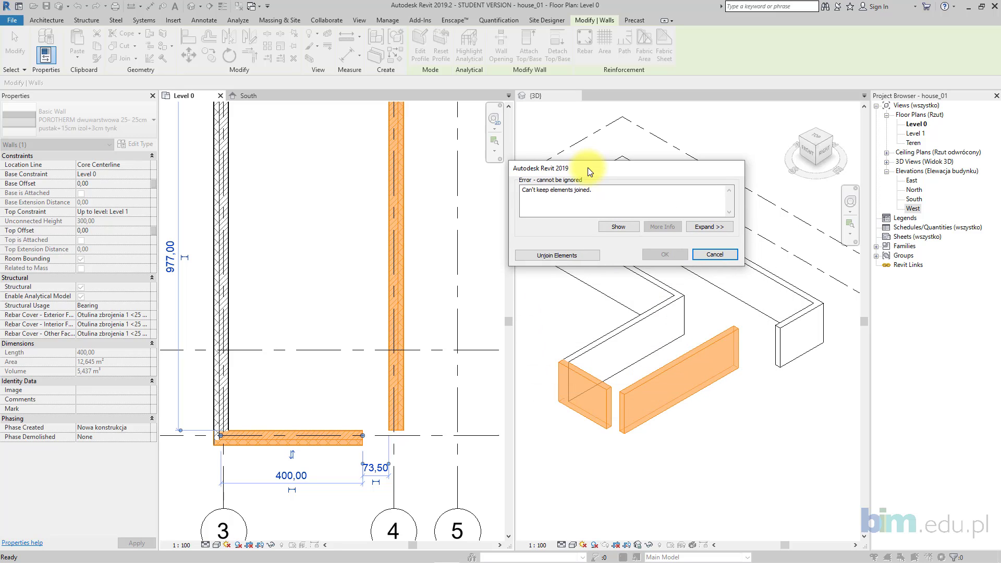
left_click(584, 254)
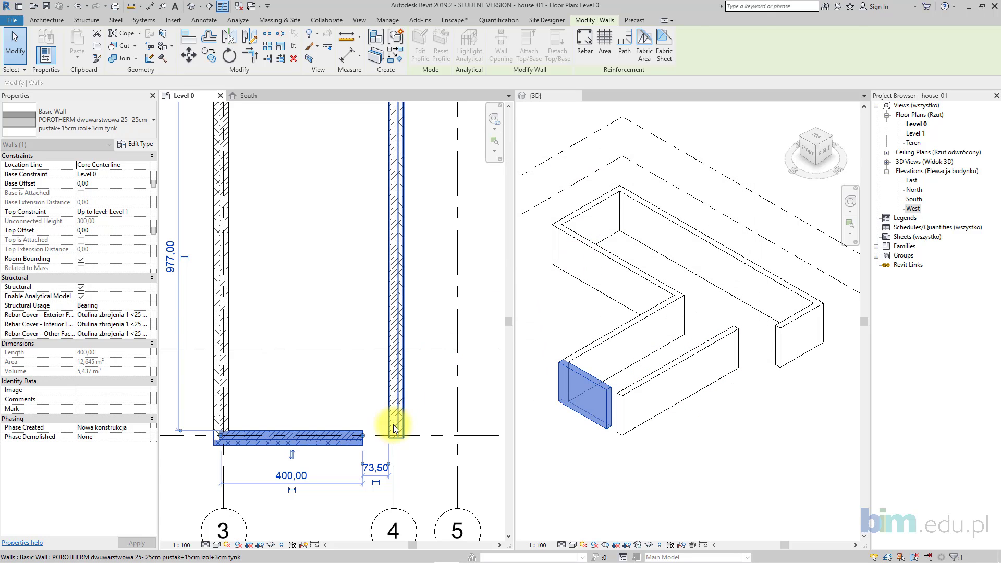
left_click(423, 431)
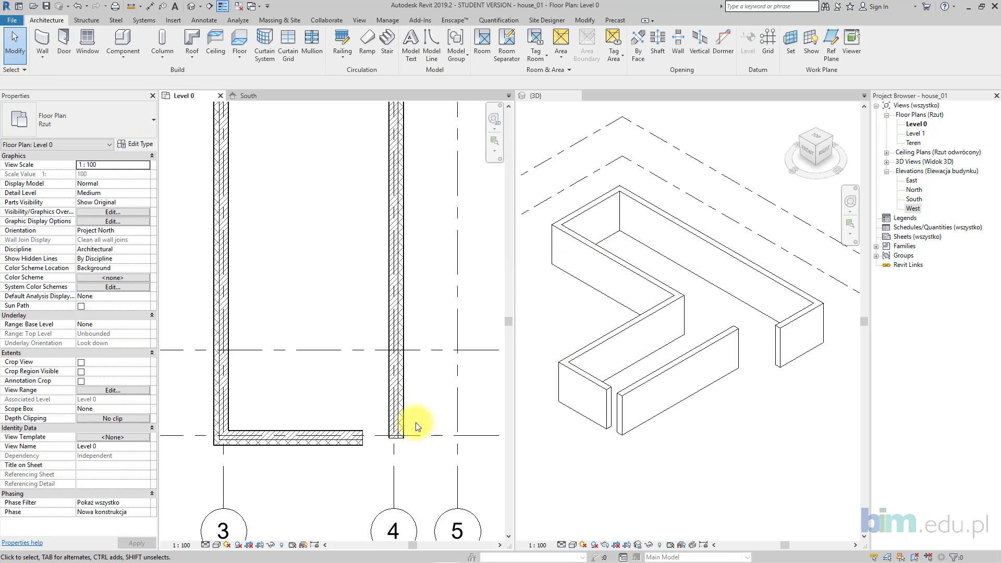
- Trim the walls on grid D and grid 4 into a closed corner
left_click(594, 21)
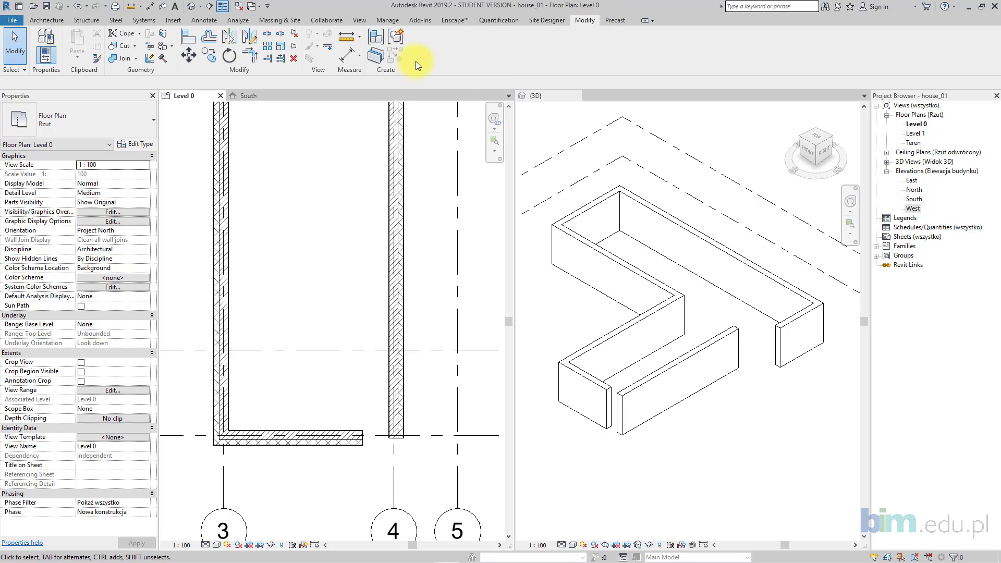
left_click(257, 58)
left_click(355, 442)
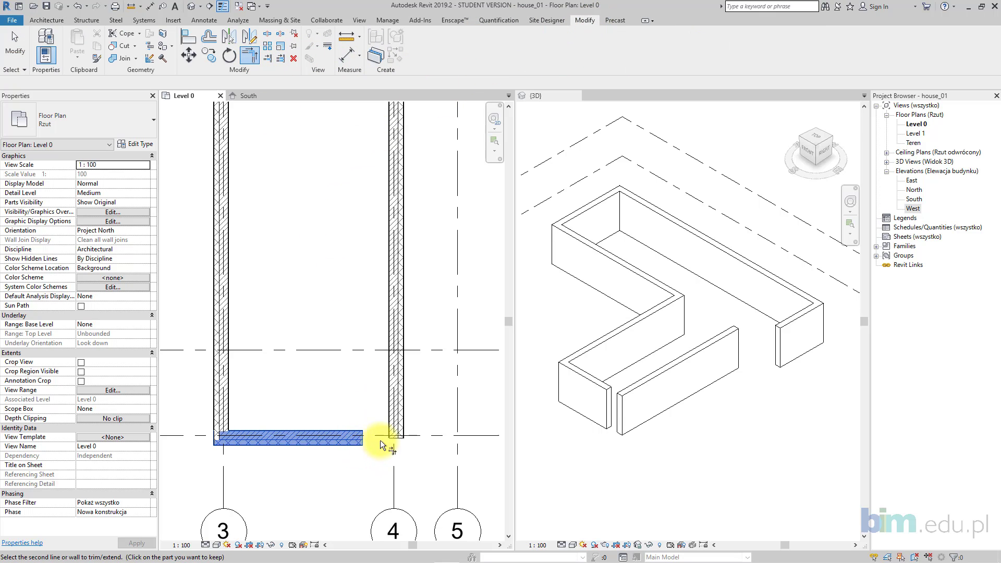
left_click(399, 429)
middle_click_drag(450, 336, 462, 353)
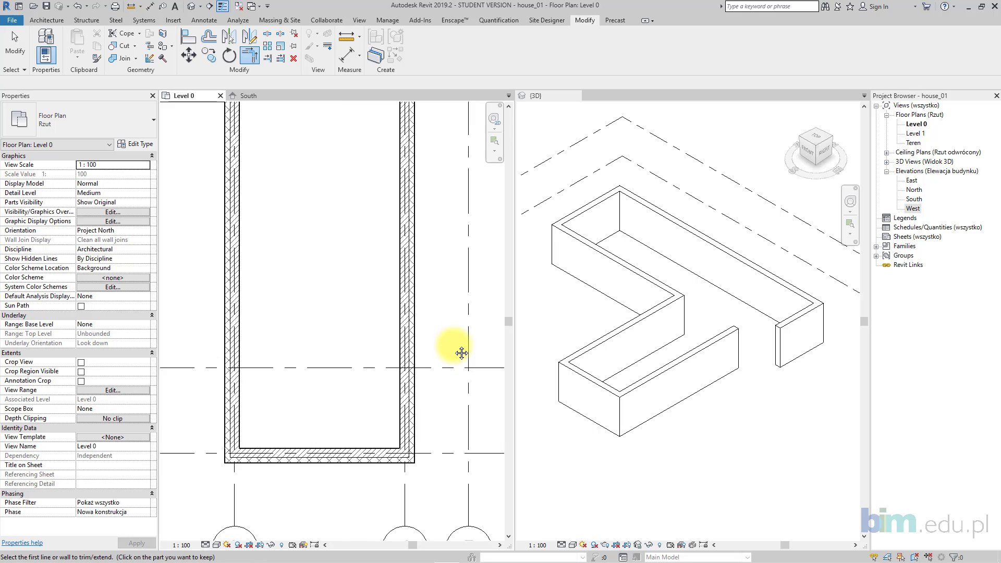
scroll(461, 353, "down", 1)
left_click(14, 46)
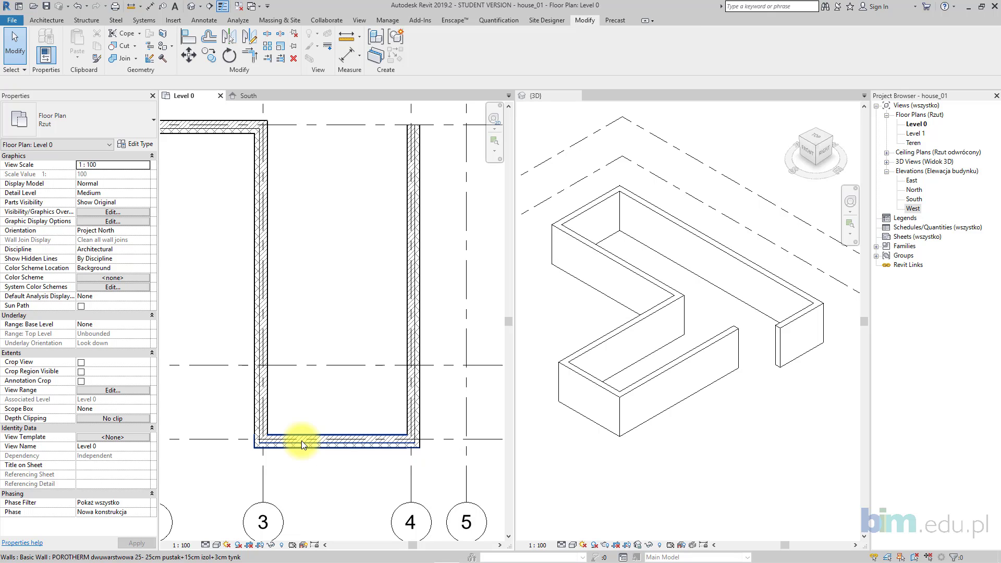
- Draw matching walls from grid D, 120 inside the grid 3 wall, up to grid C and across to grid 3
left_click(349, 442)
middle_click_drag(353, 440, 384, 440)
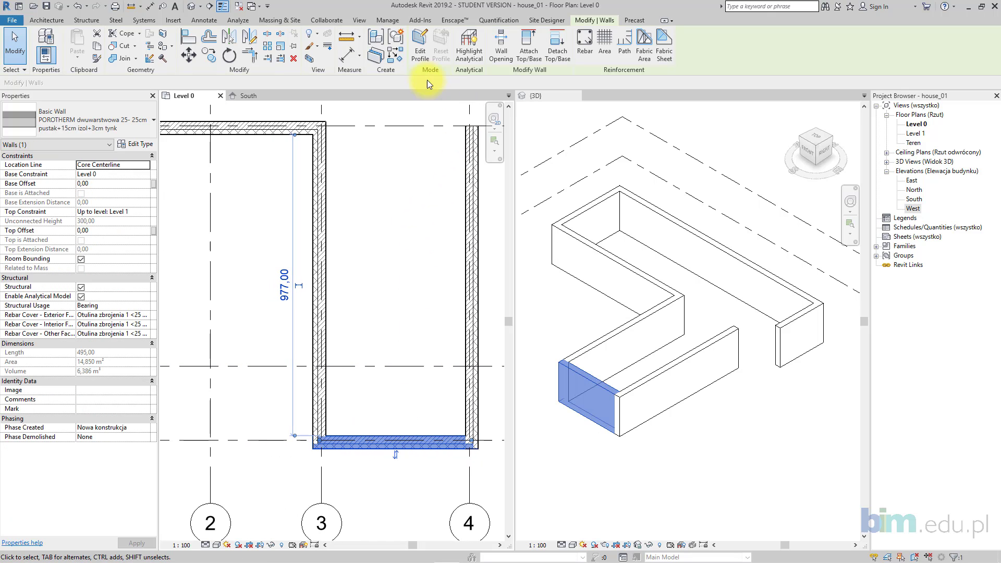
left_click(401, 61)
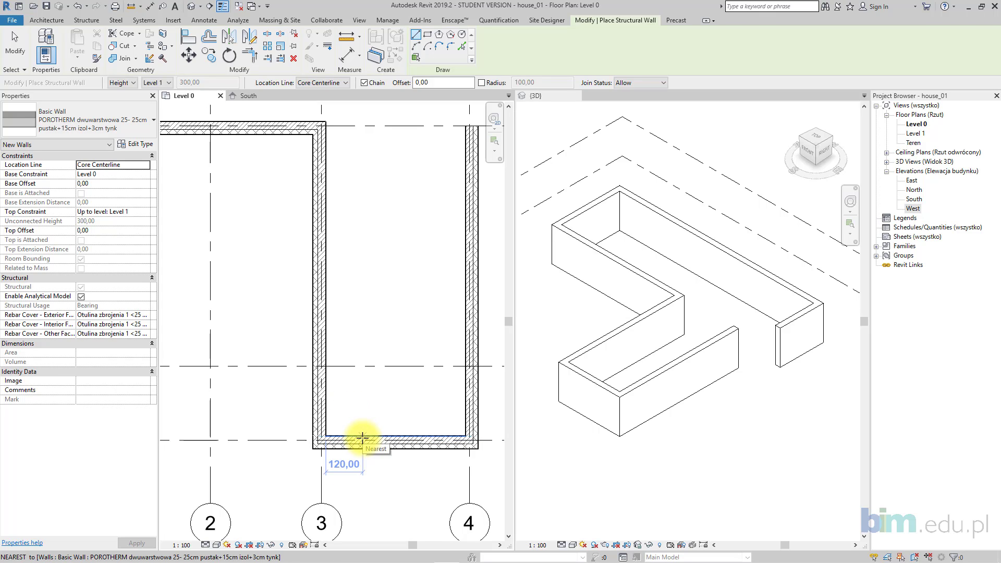
left_click(362, 438)
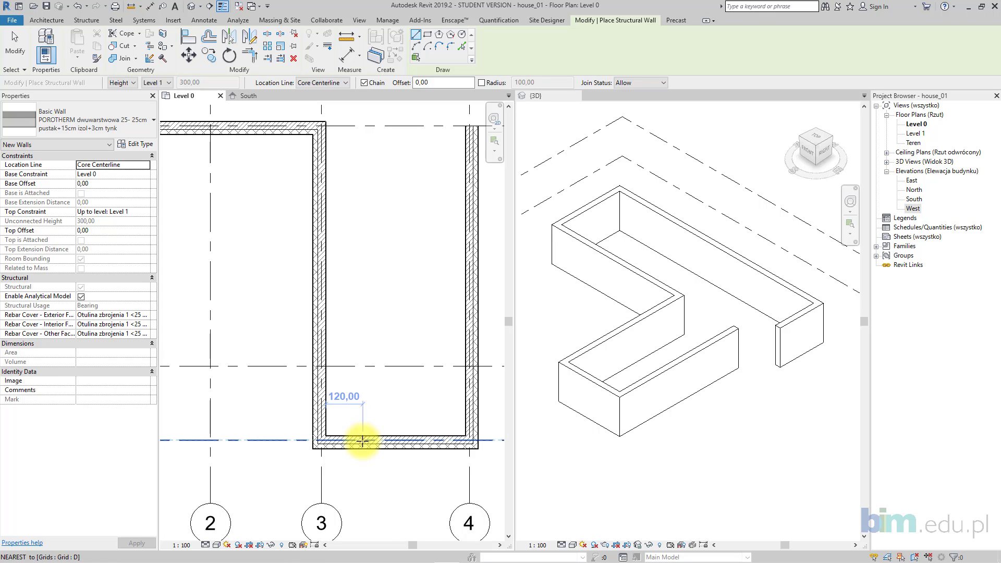
left_click(363, 366)
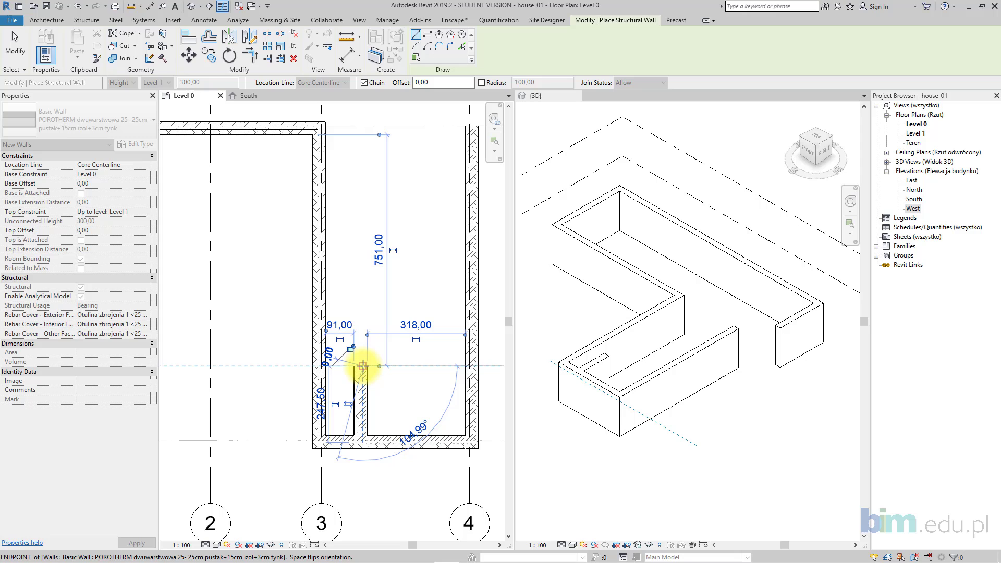
left_click(317, 366)
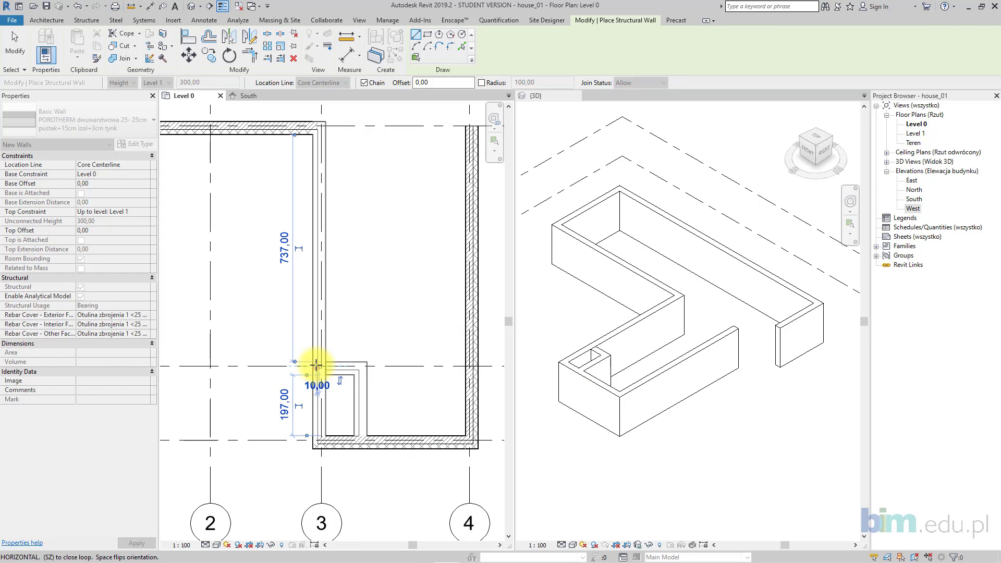
key("Escape")
key("Escape")
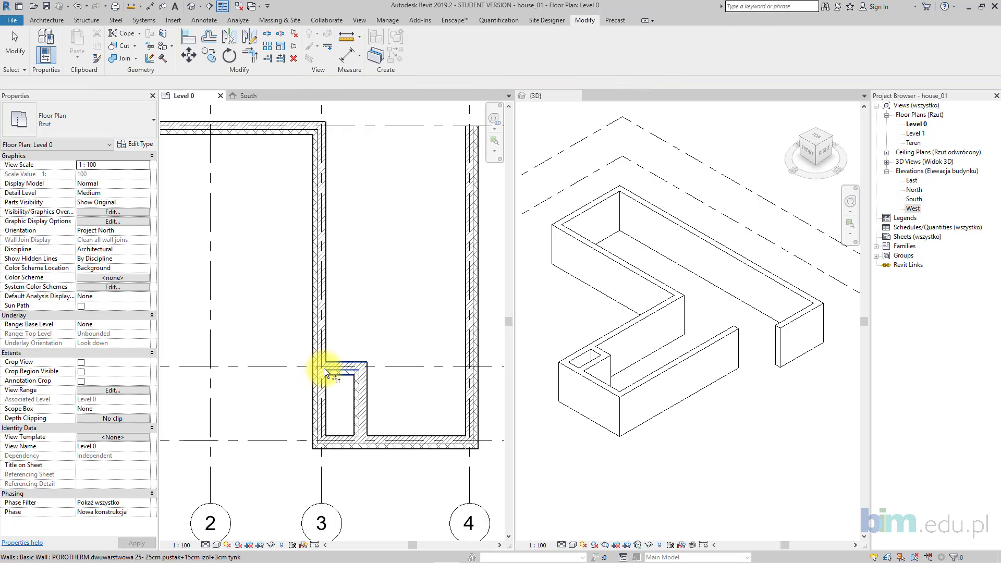
- Trim the new recess walls to corners with the walls on grid 3 and grid D, removing the old outer corner
key("t")
key("r")
left_click(333, 363)
left_click(324, 345)
left_click(401, 442)
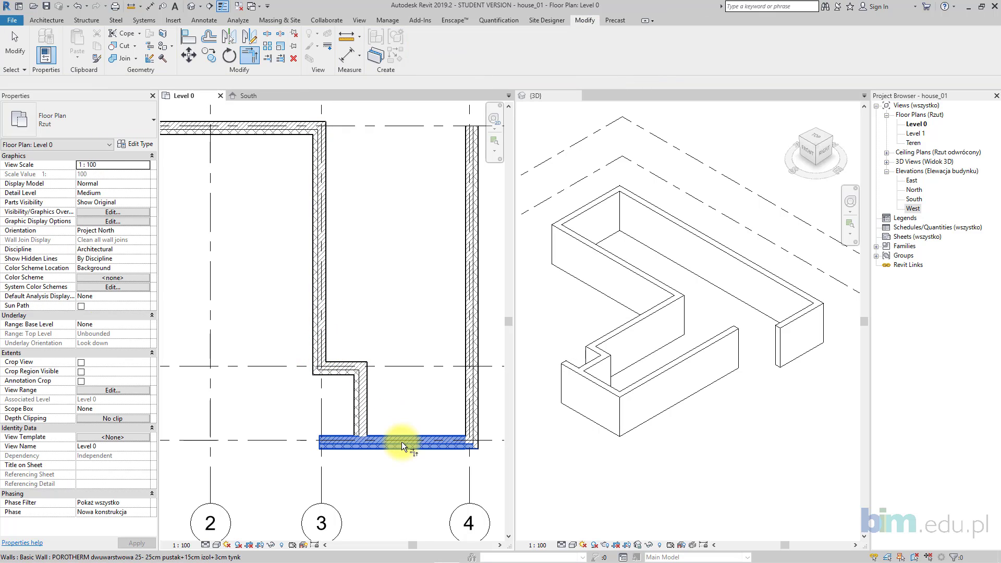
left_click(359, 409)
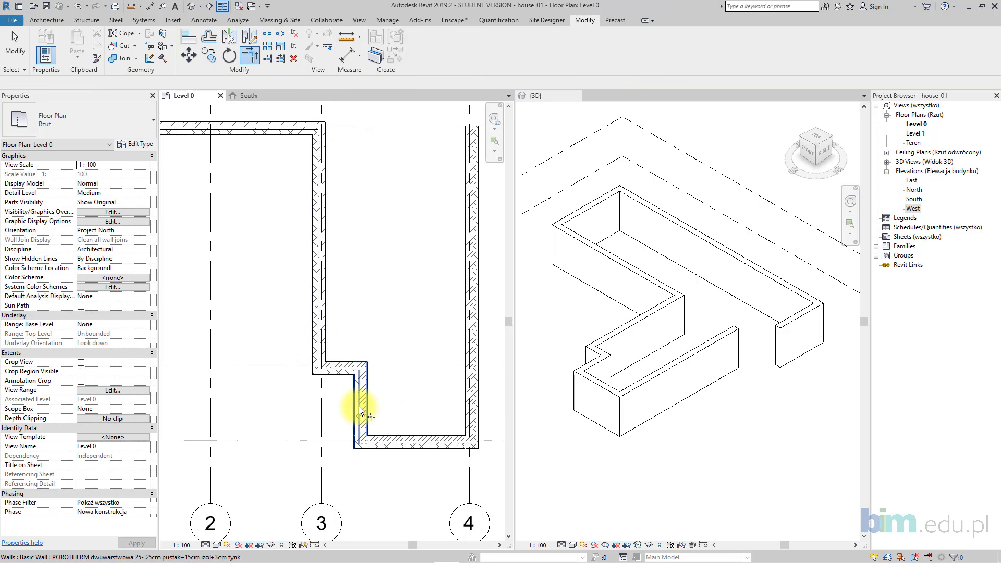
- Reposition the short vertical wall between grids C and D so its distance from the grid 3 wall is 180
scroll(359, 411, "down", 2)
key("Escape")
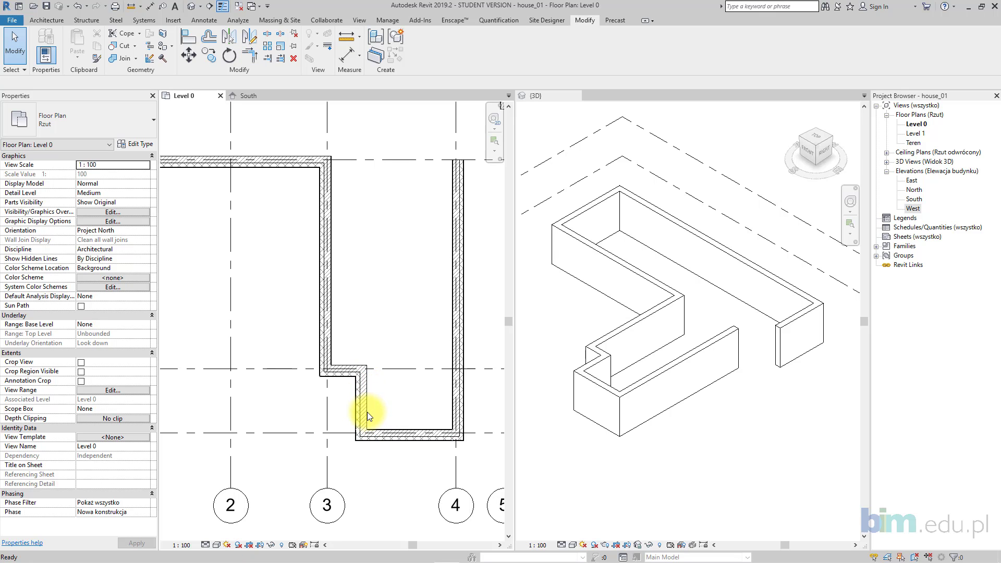
scroll(363, 411, "up", 1)
left_click(362, 411)
mouse_move(364, 412)
left_mouse_down()
mouse_move(406, 412)
mouse_move(364, 410)
left_mouse_up()
left_click(354, 330)
type("1")
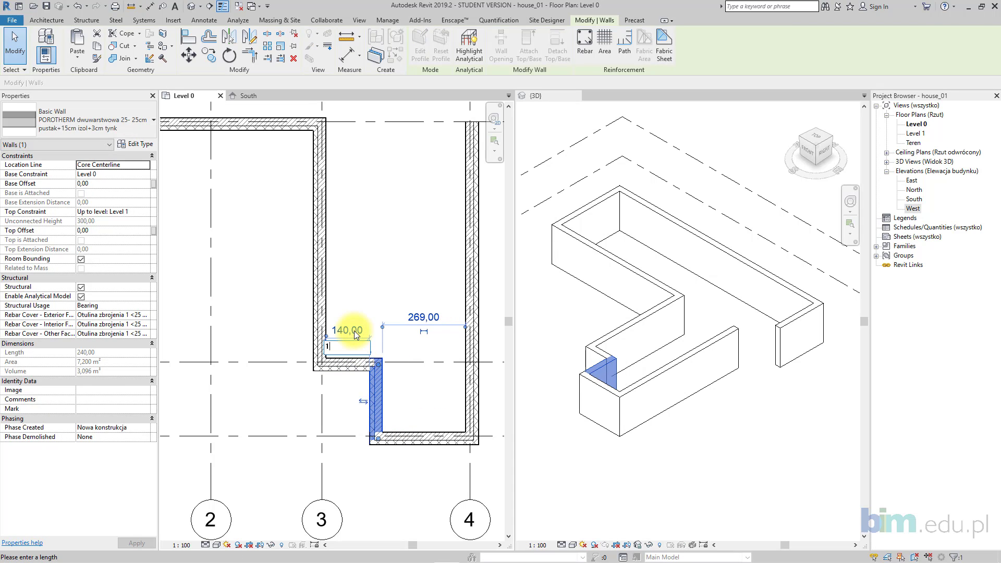
type("80")
key("Return")
left_click(365, 264)
- Extend the wall on grid 4 upward until it lines up with the lower end of the wall on grid 5
scroll(366, 261, "down", 2)
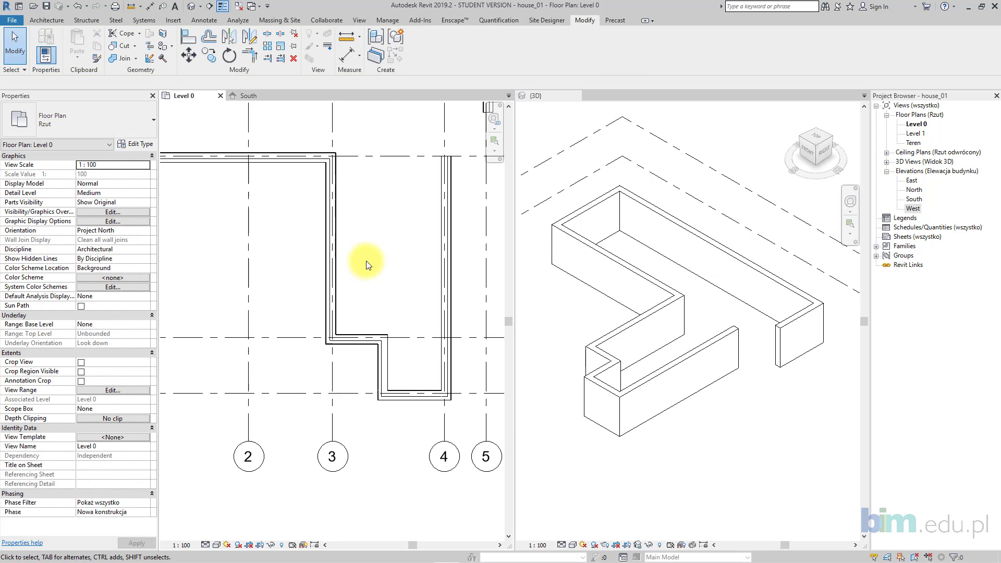
middle_click_drag(366, 261, 392, 319)
middle_click_drag(427, 265, 360, 294)
scroll(406, 311, "up", 2)
left_click(398, 298)
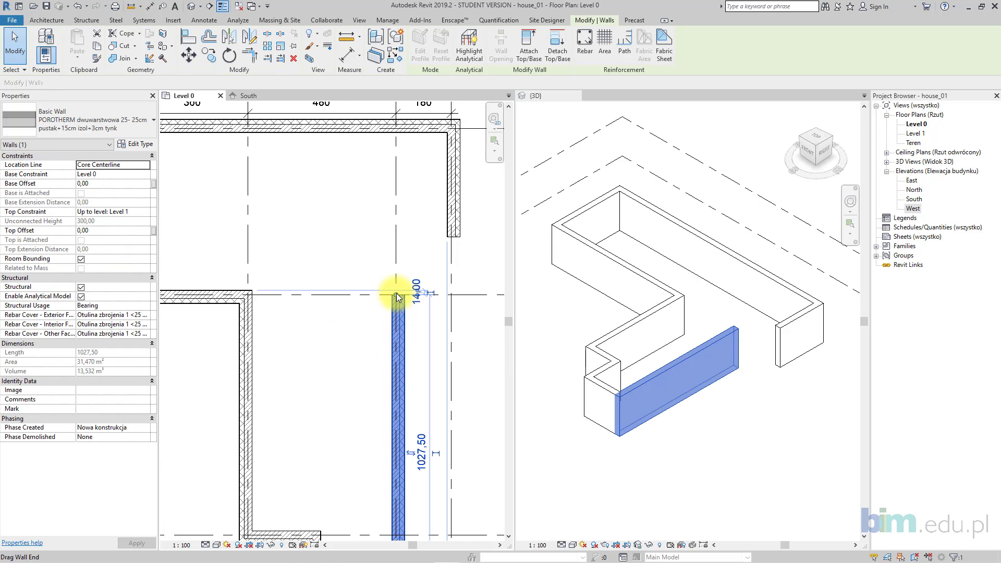
left_click_drag(397, 298, 393, 226)
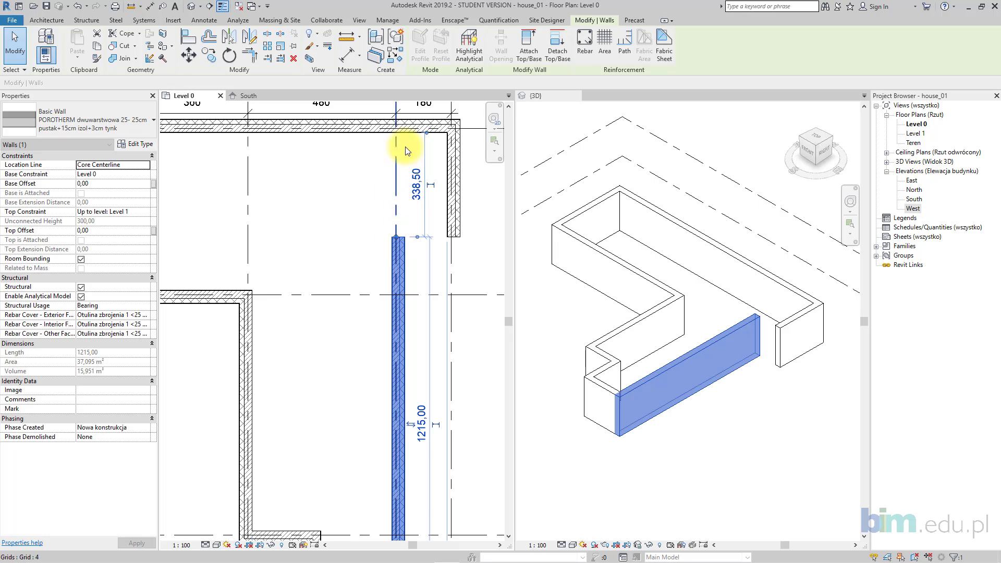
- Draw a matching 180 long horizontal wall joining the upper end of the grid 4 wall to the grid 5 wall
left_click(394, 55)
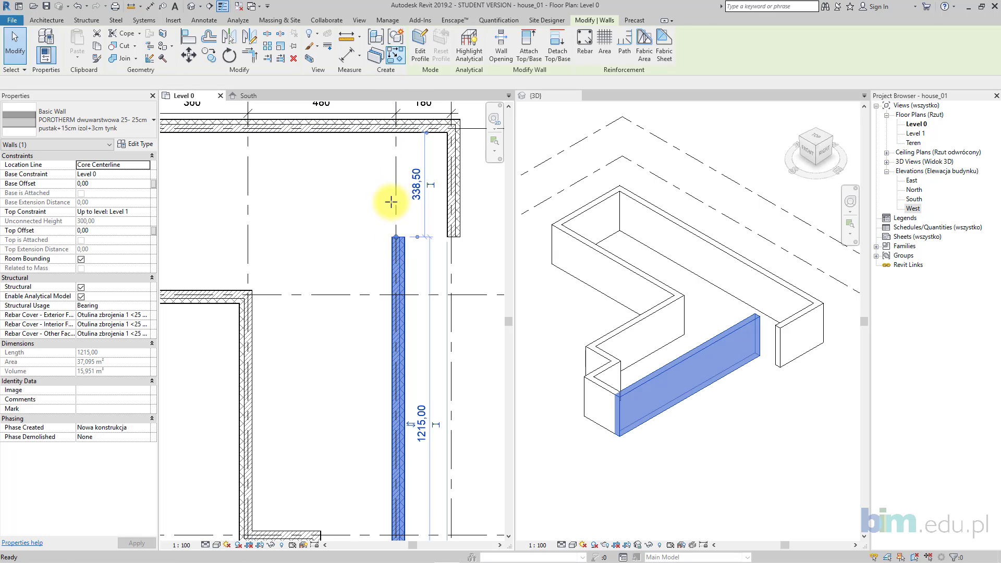
left_click(396, 237)
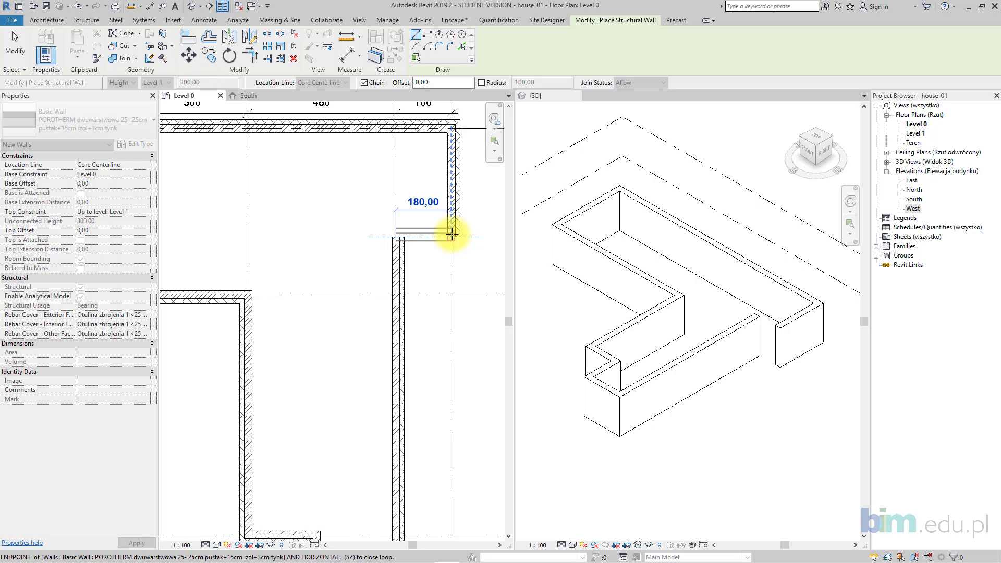
scroll(452, 235, "up", 5)
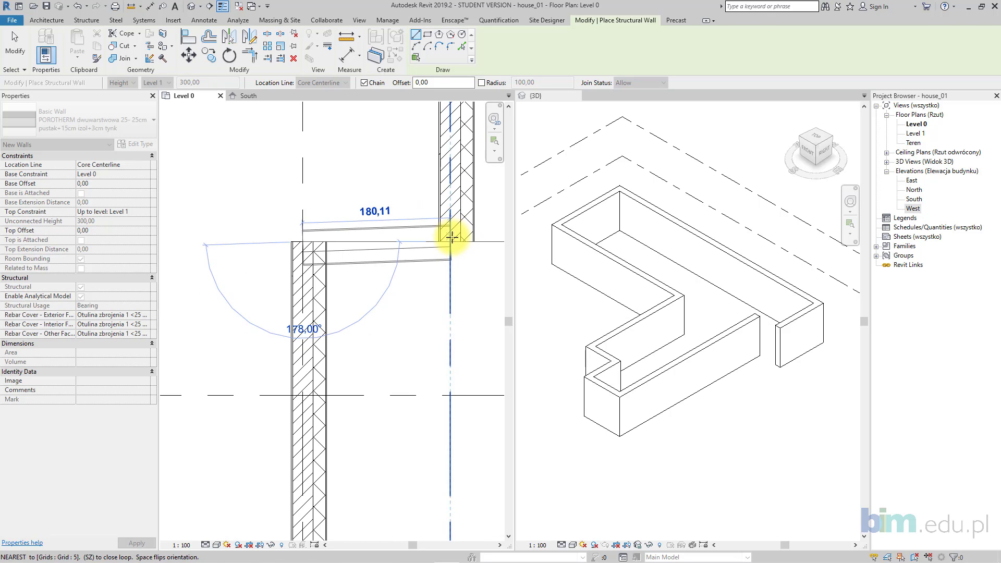
left_click(450, 241)
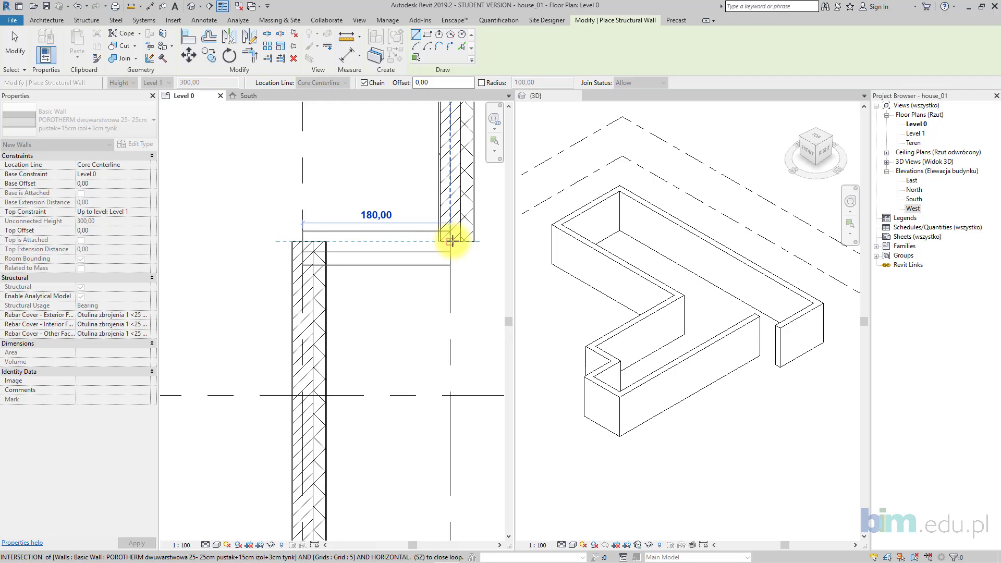
key("Escape")
key("Escape")
scroll(451, 245, "down", 5)
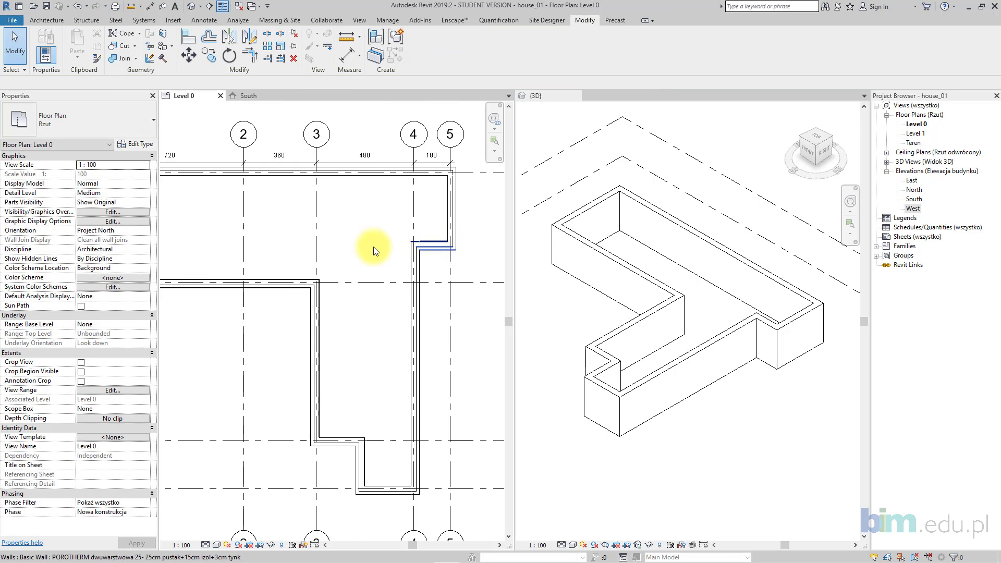
- Start an architectural wall with the type POROTHERM działowa 11,5- 11,5cm pustak+3cm tynk
middle_click_drag(286, 250, 381, 269)
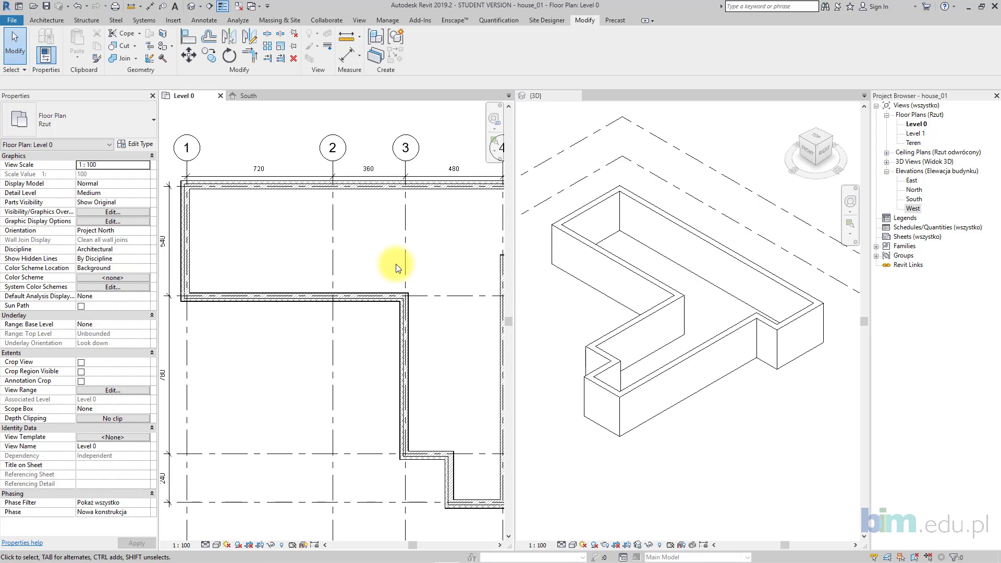
left_click(55, 20)
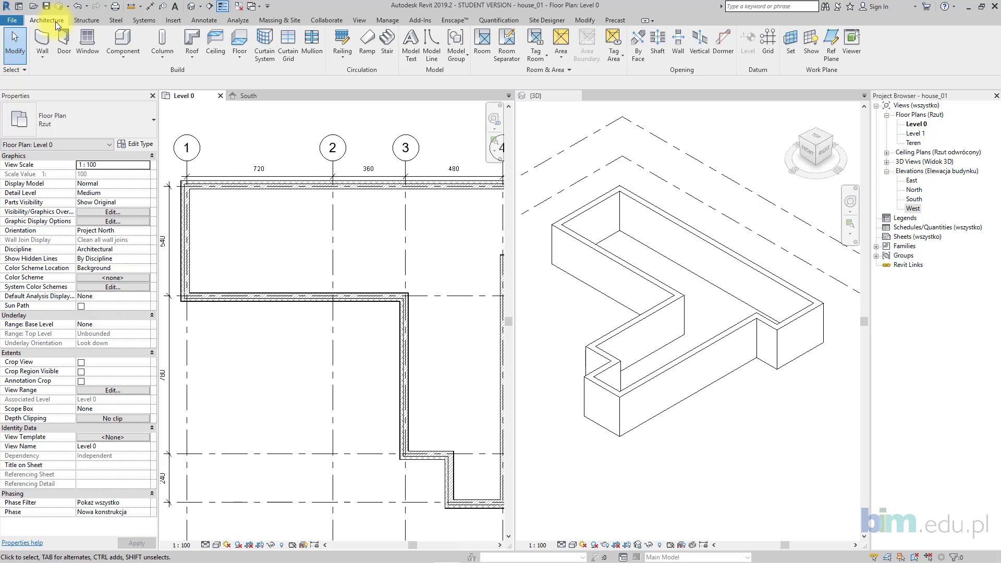
left_click(43, 58)
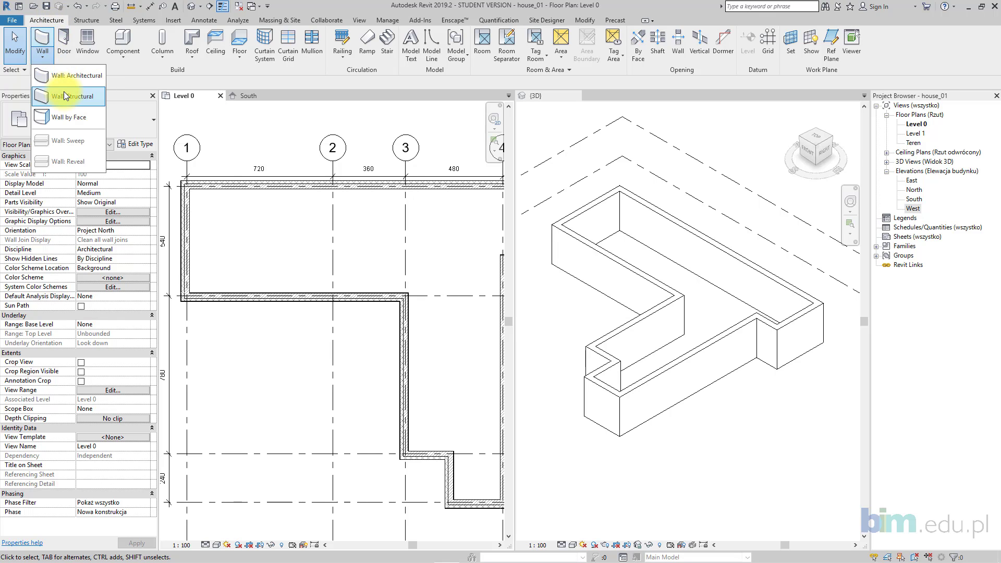
left_click(68, 78)
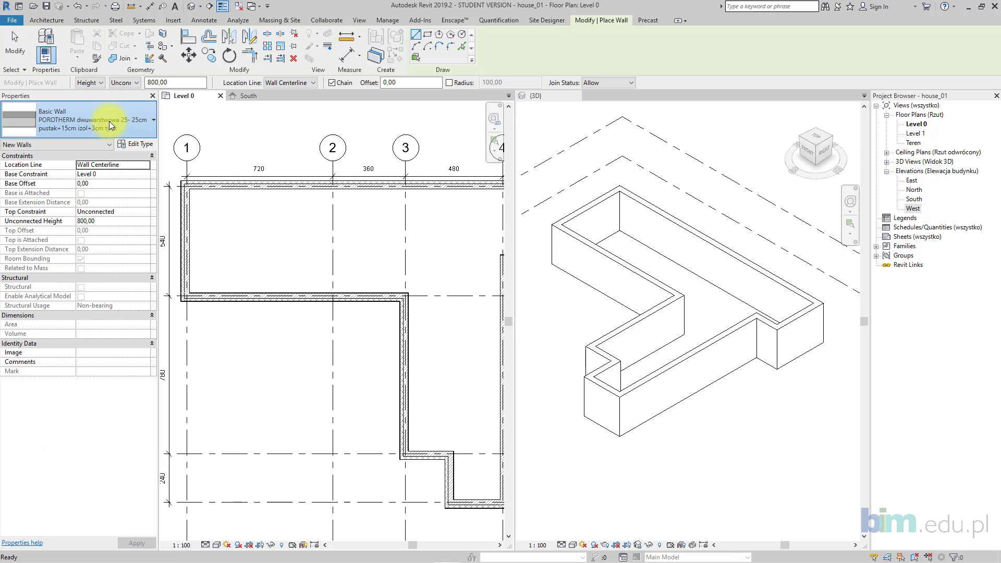
left_click(108, 121)
scroll(154, 246, "up", 2)
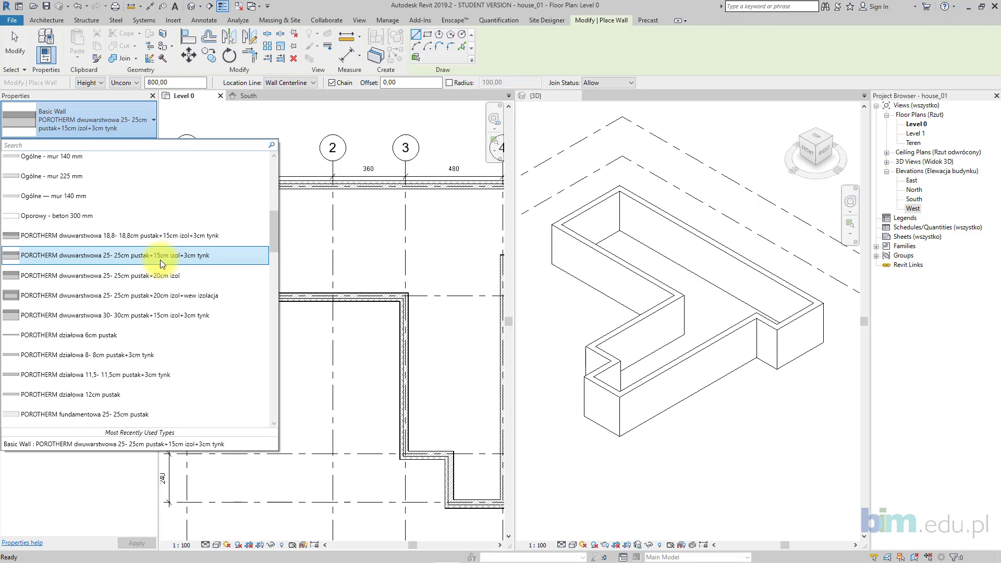
scroll(161, 268, "down", 2)
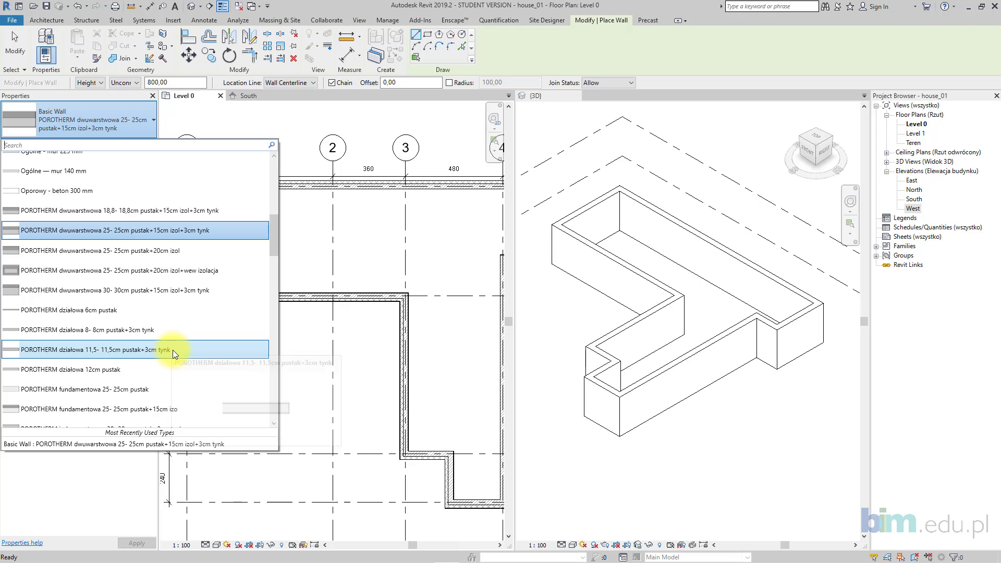
left_click(173, 349)
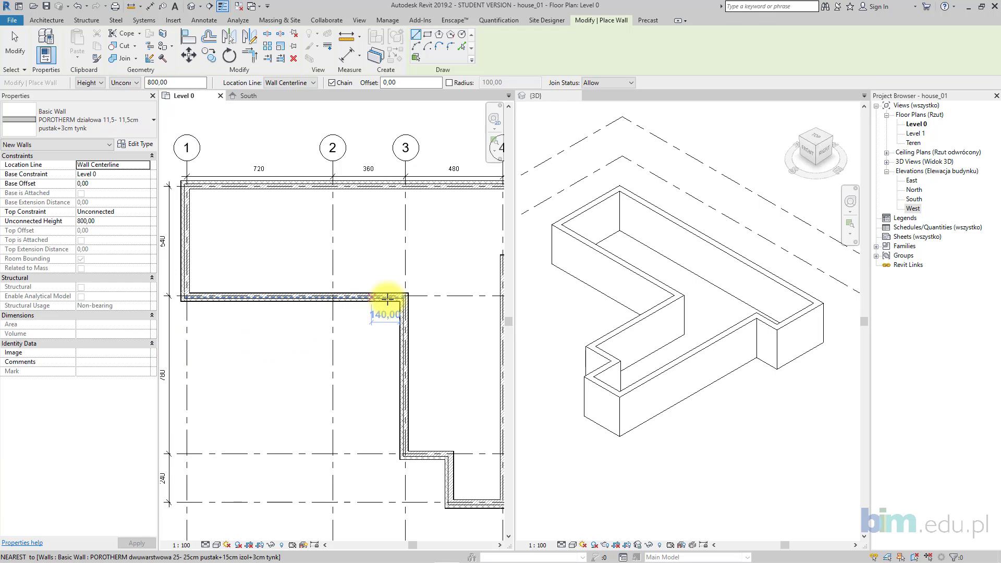
- Draw chained partitions from the grid 3 corner: 340 up along grid 3, 640 left, and down to the lower exterior wall
scroll(392, 296, "up", 2)
left_click(407, 293)
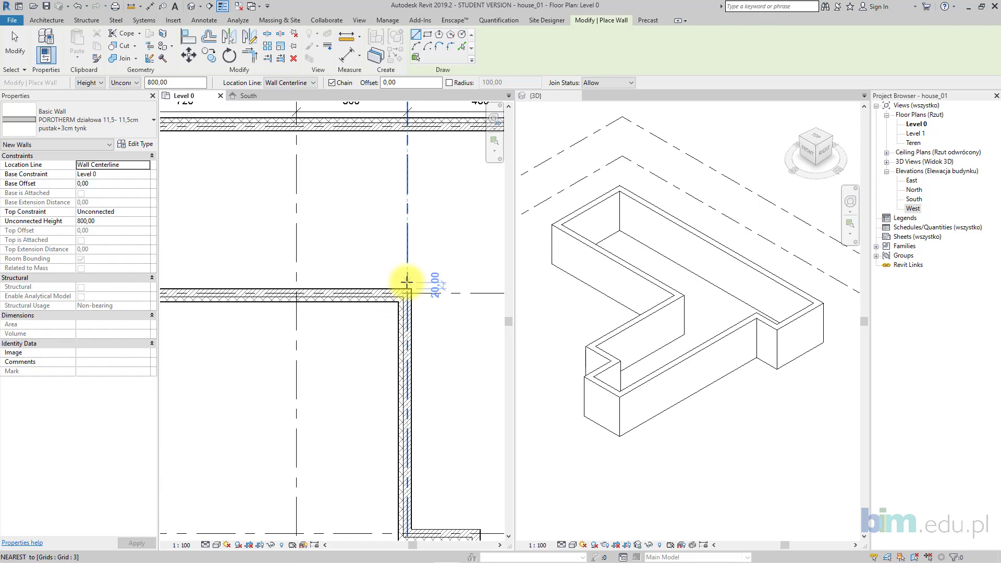
left_click(407, 288)
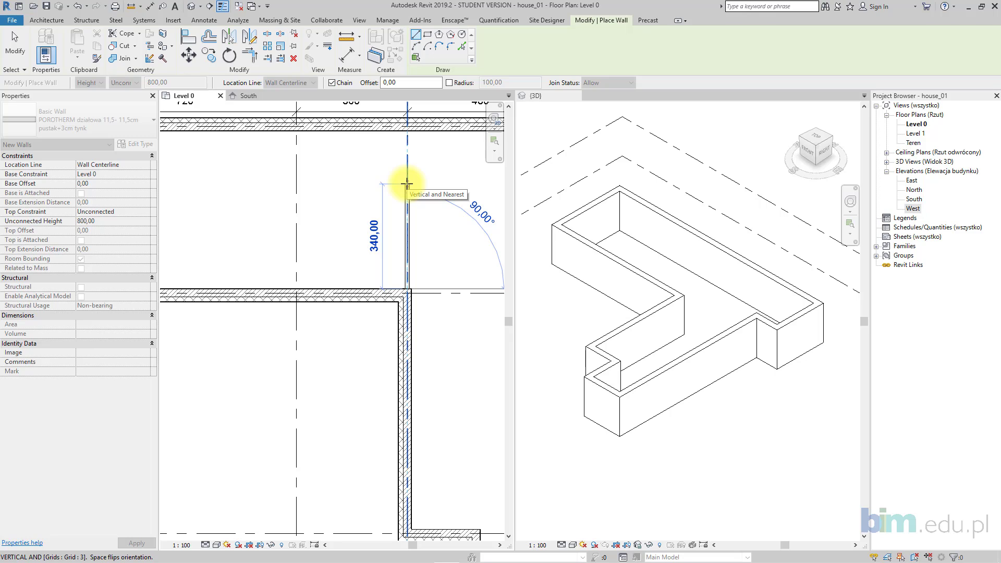
left_click(406, 183)
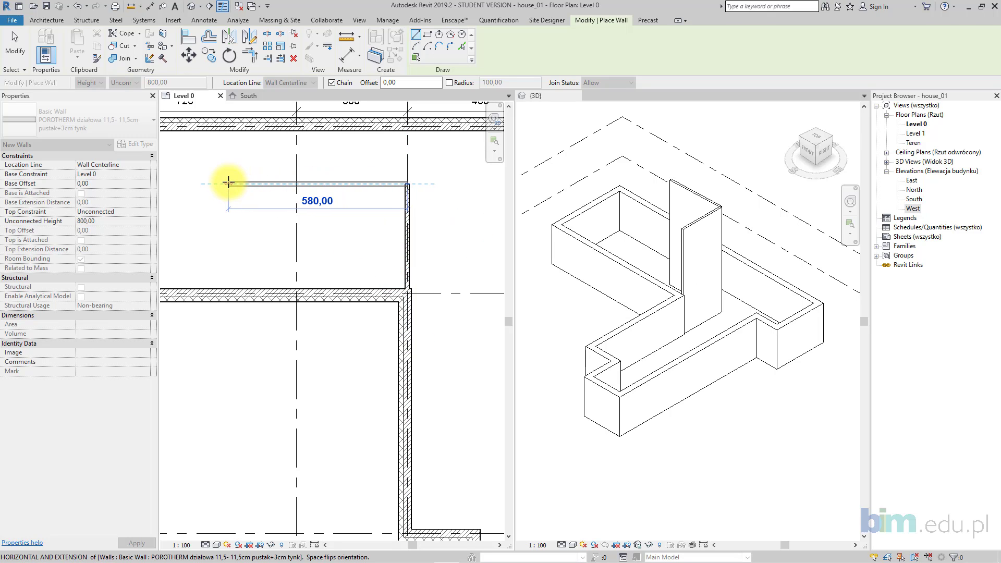
middle_click_drag(228, 182, 319, 194)
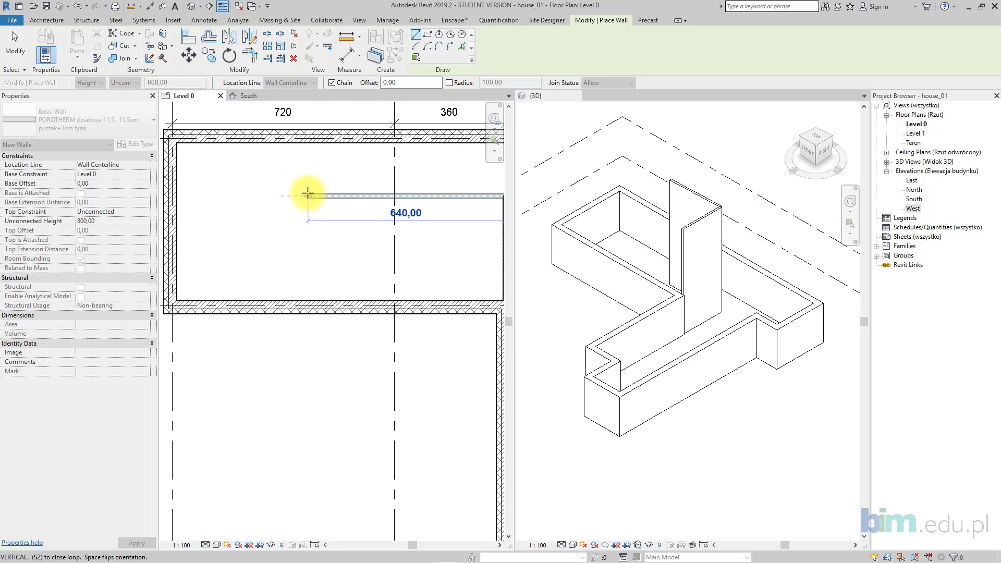
left_click(307, 194)
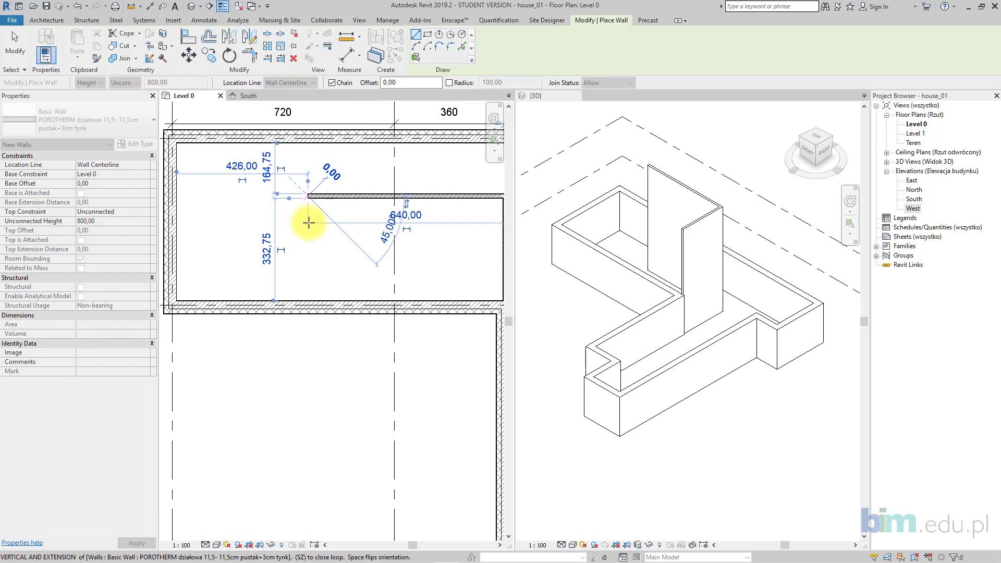
left_click(308, 300)
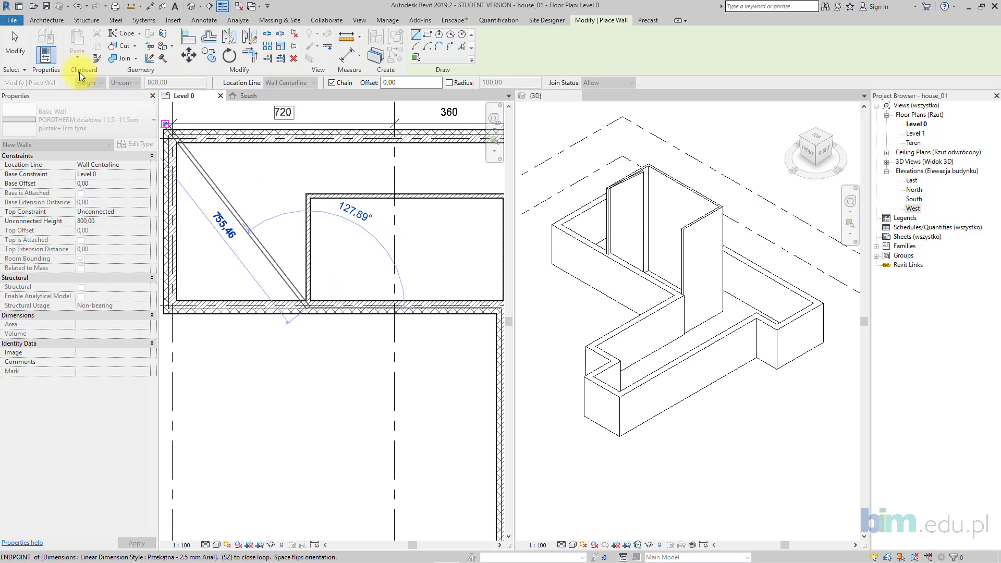
left_click(16, 44)
- Extend the left vertical partition up to the upper exterior wall and copy it 240 to the right
left_click(307, 212)
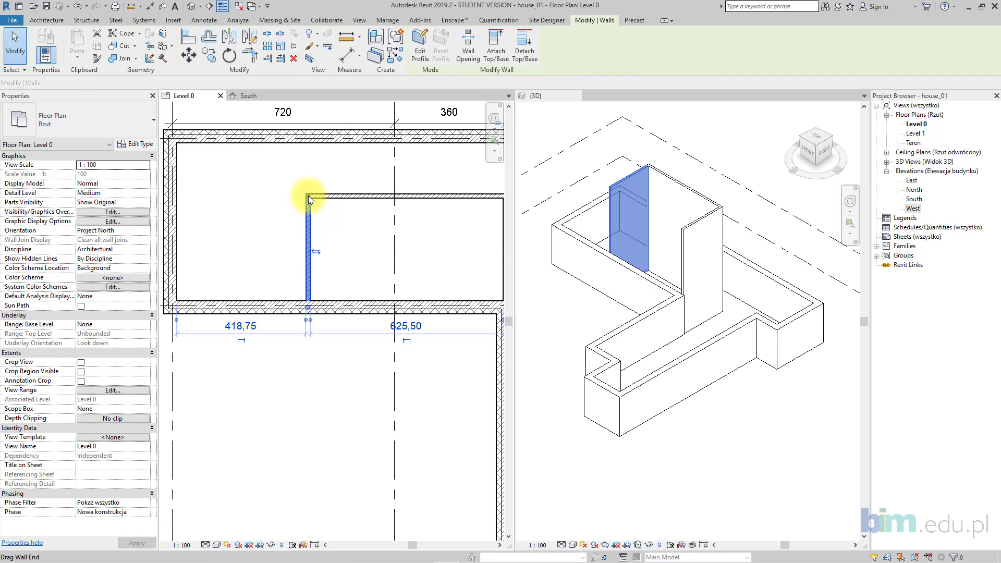
left_click_drag(308, 196, 307, 139)
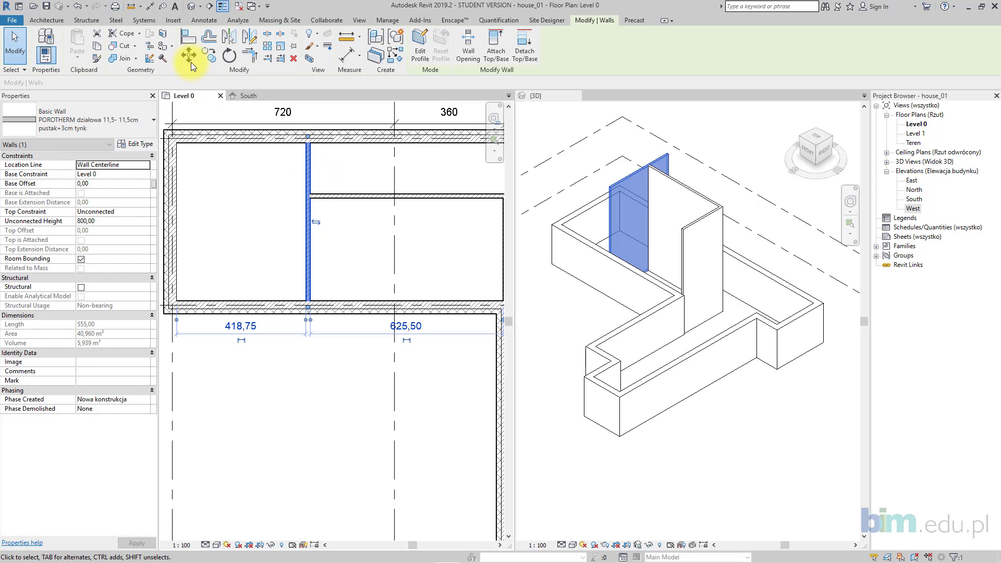
left_click(209, 54)
left_click(325, 252)
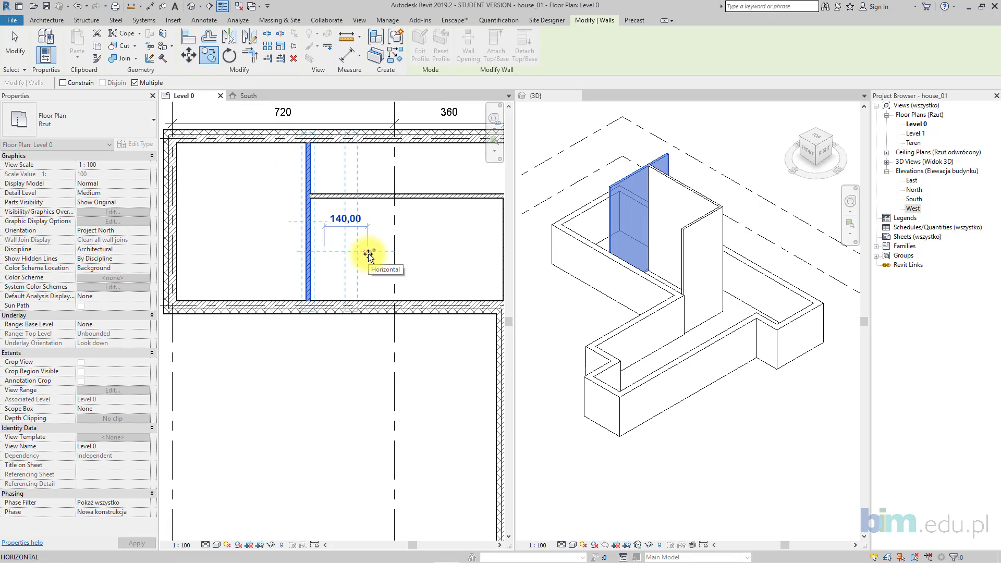
type("240")
key("Return")
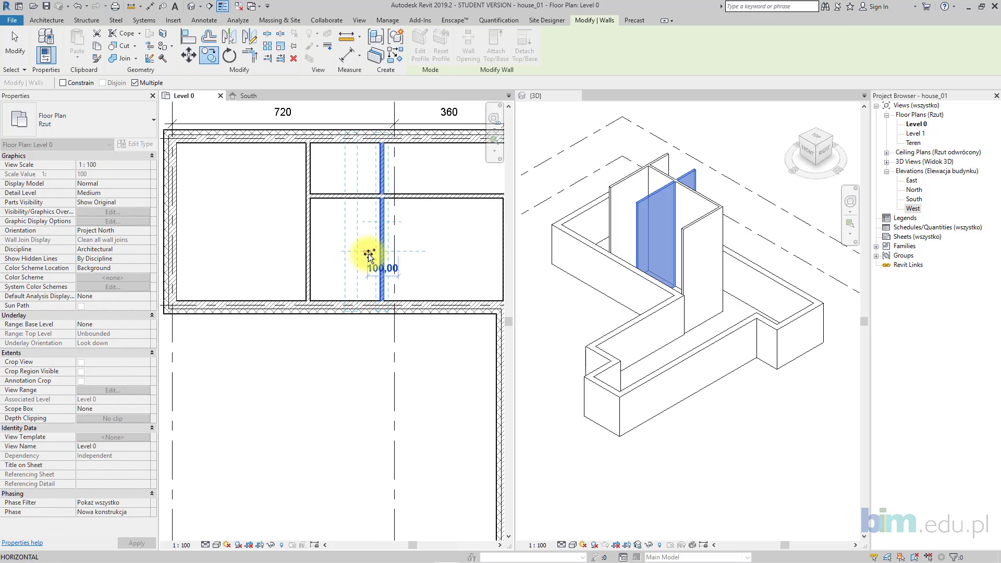
scroll(368, 255, "down", 2)
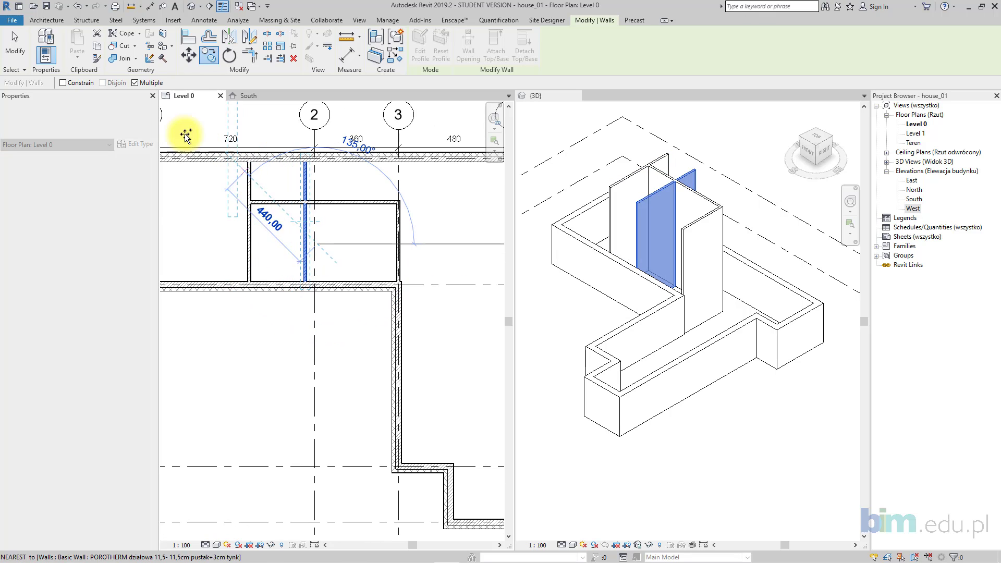
left_click(21, 50)
- Shorten the copied partition so its upper end stops at the horizontal partition
left_click(304, 183)
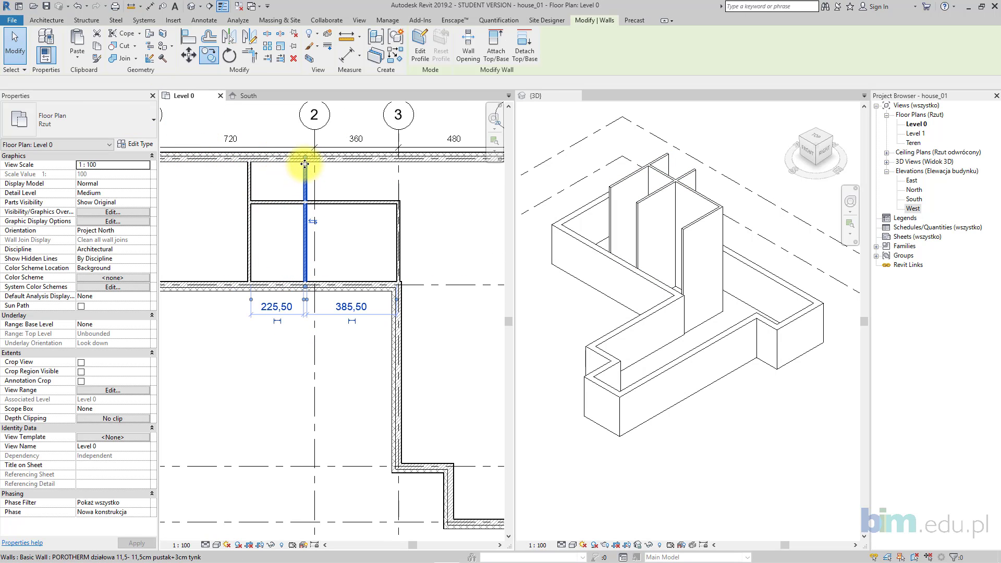
scroll(447, 279, "down", 2)
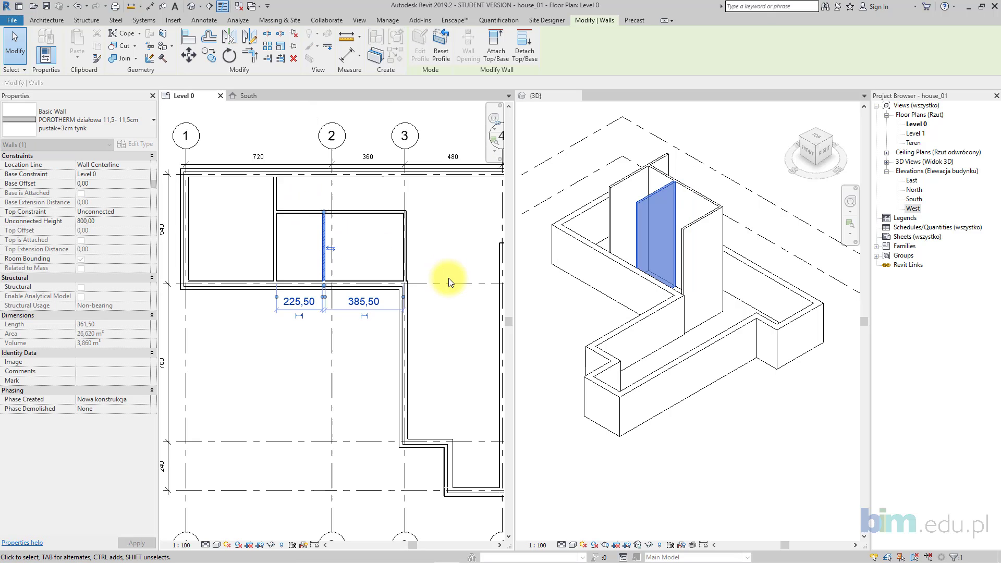
middle_click_drag(447, 280, 359, 270)
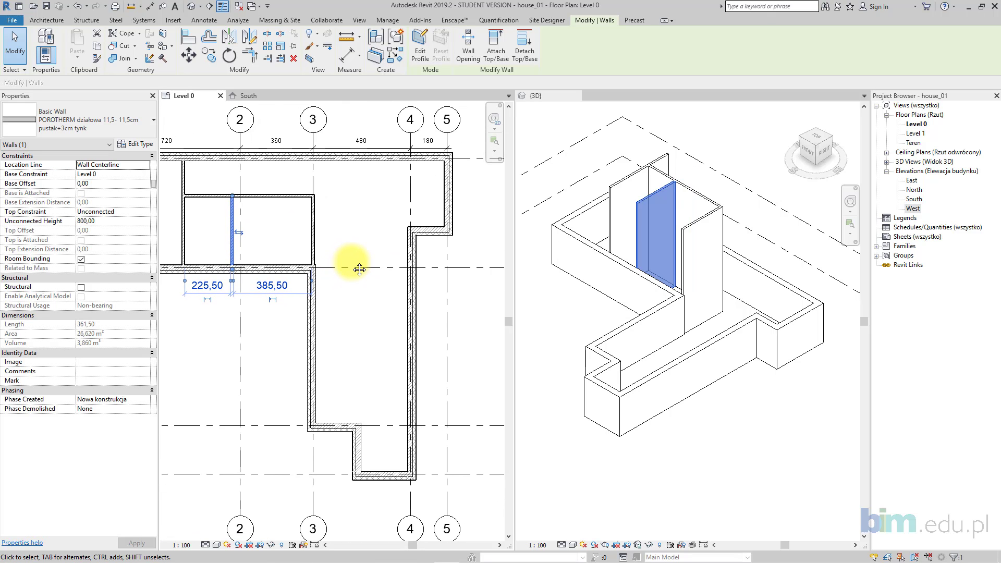
- Try moving the partition on grid 3 left to 160 from the neighbouring vertical partition, and undo the move
scroll(365, 265, "up", 1)
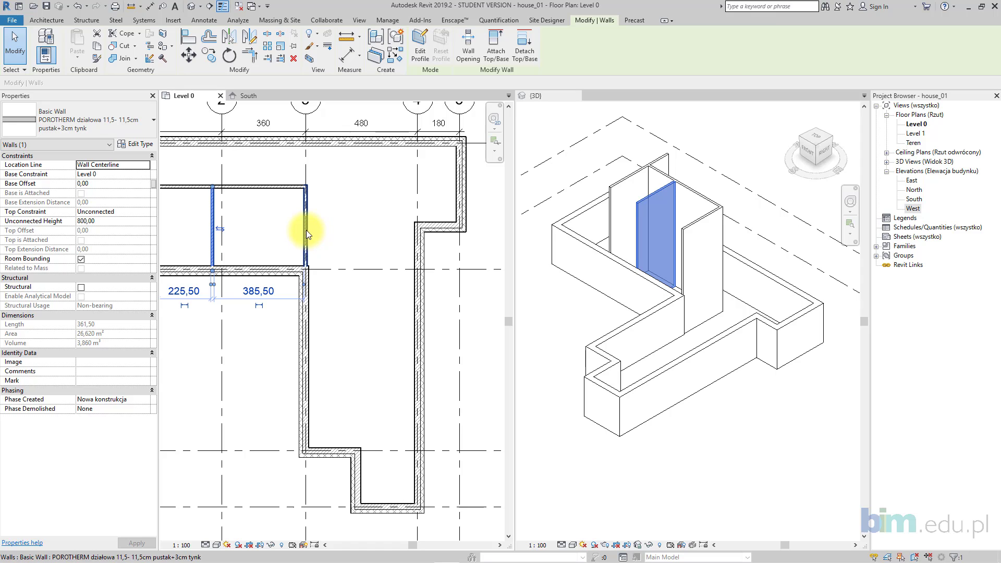
left_click(306, 229)
middle_click_drag(306, 230, 427, 242)
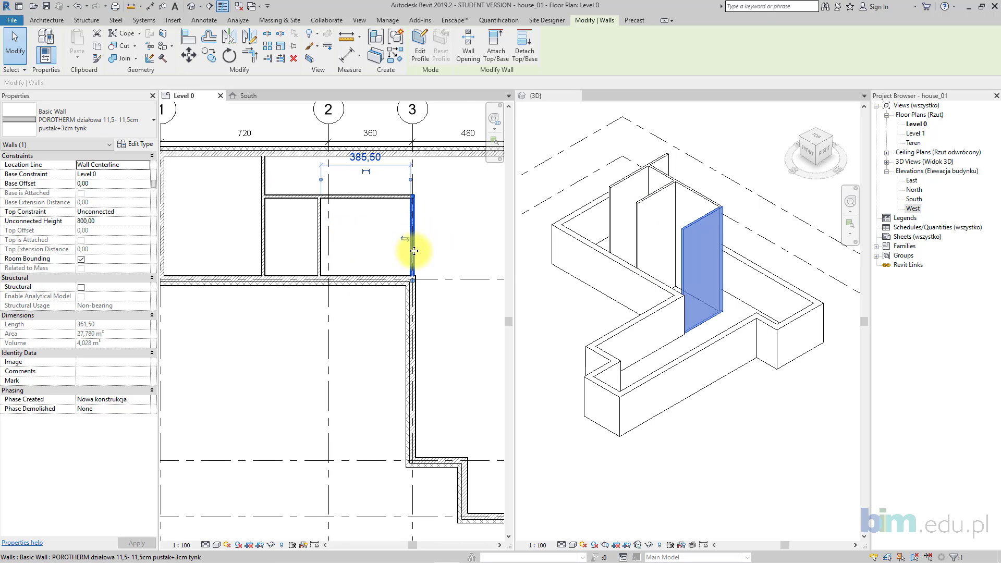
left_click_drag(414, 252, 360, 252)
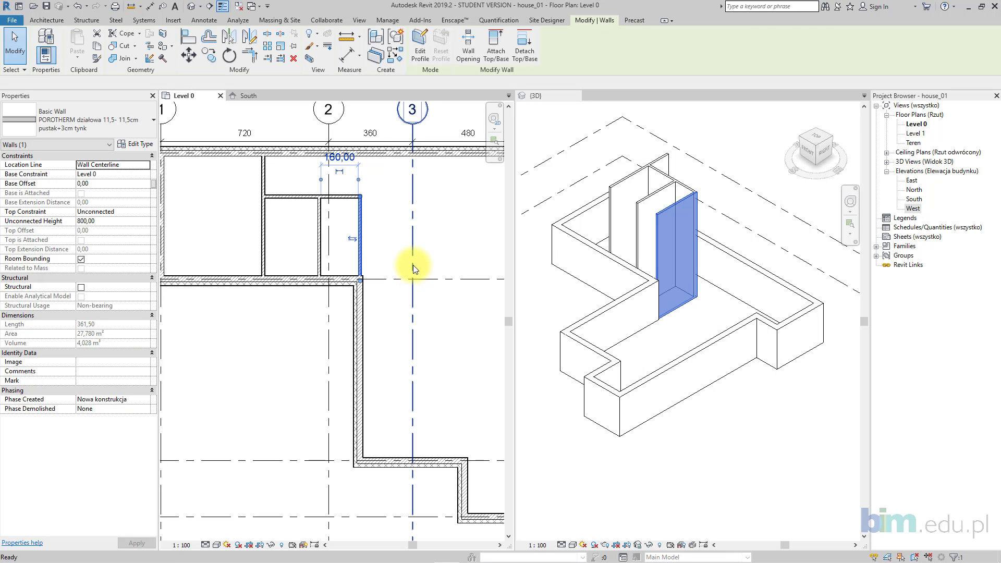
key("ctrl+z")
left_click(412, 264)
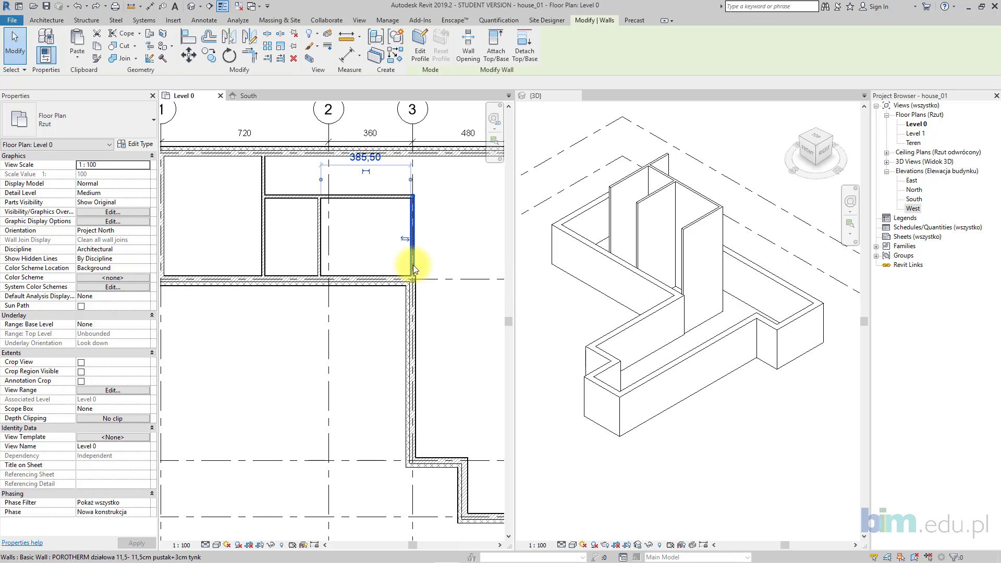
- Select the four connected partitions between grids 1 and 3 and nudge them slightly left
mouse_move(412, 284)
left_mouse_down()
mouse_move(409, 264)
mouse_move(364, 242)
mouse_move(353, 184)
left_mouse_up()
left_click(318, 256)
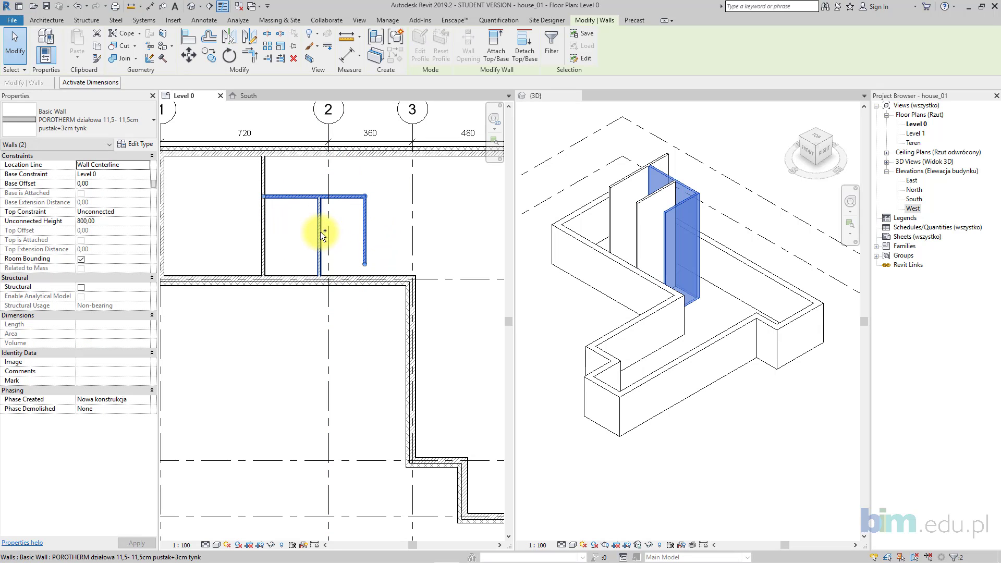
left_click(264, 229, "ctrl")
key("Left")
key("Left")
key("Left")
key("Left")
key("Left")
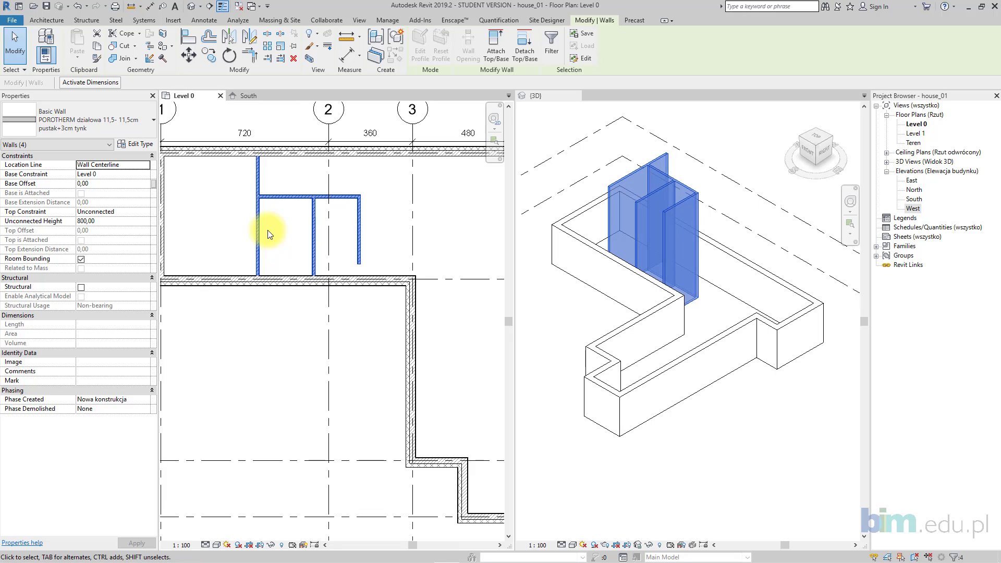
- Move the four selected partitions left so that the rightmost vertical one lies on grid 2
left_click(188, 55)
scroll(349, 237, "up", 3)
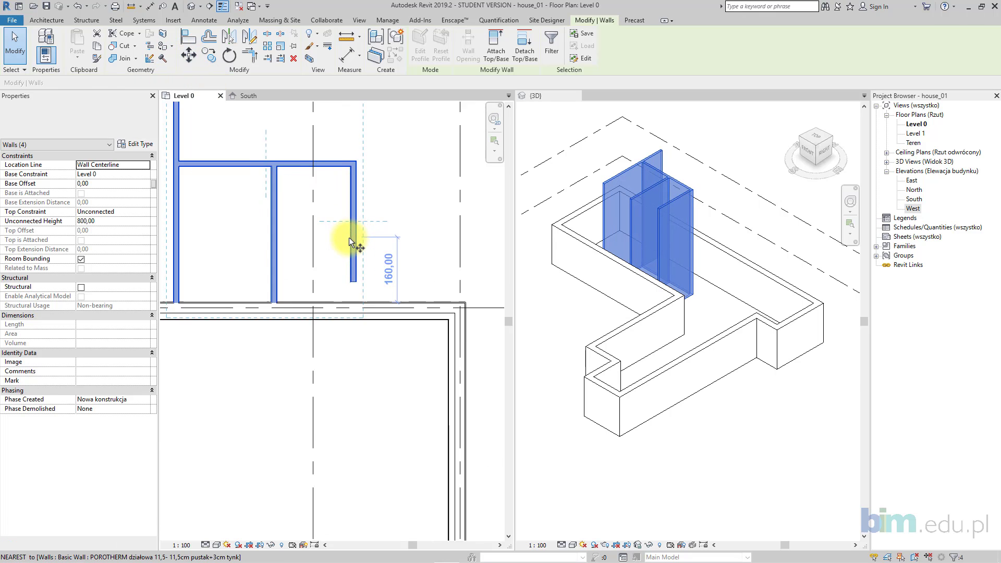
left_click(352, 235)
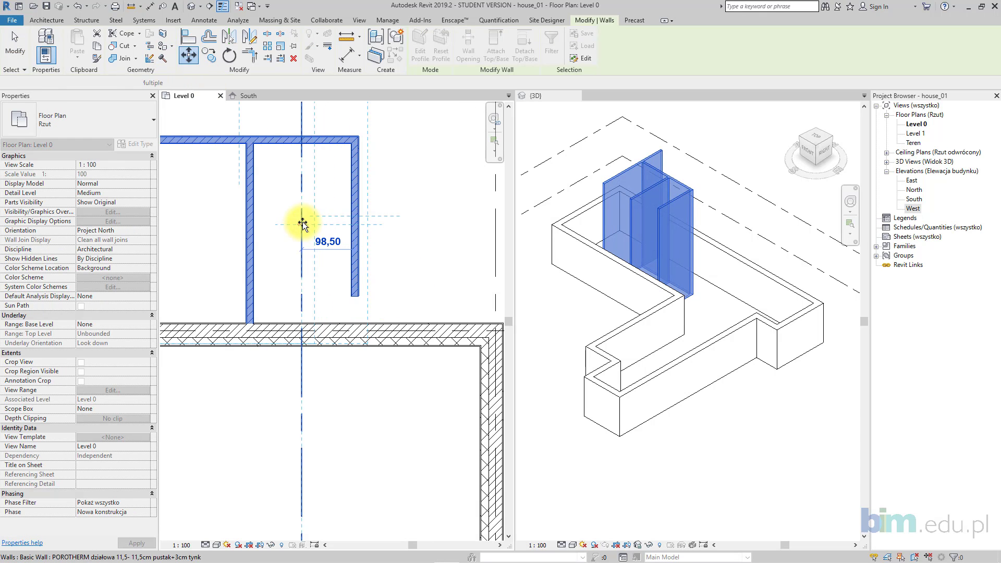
left_click(295, 218)
scroll(308, 226, "down", 3)
middle_click_drag(310, 230, 354, 240)
left_click(358, 233)
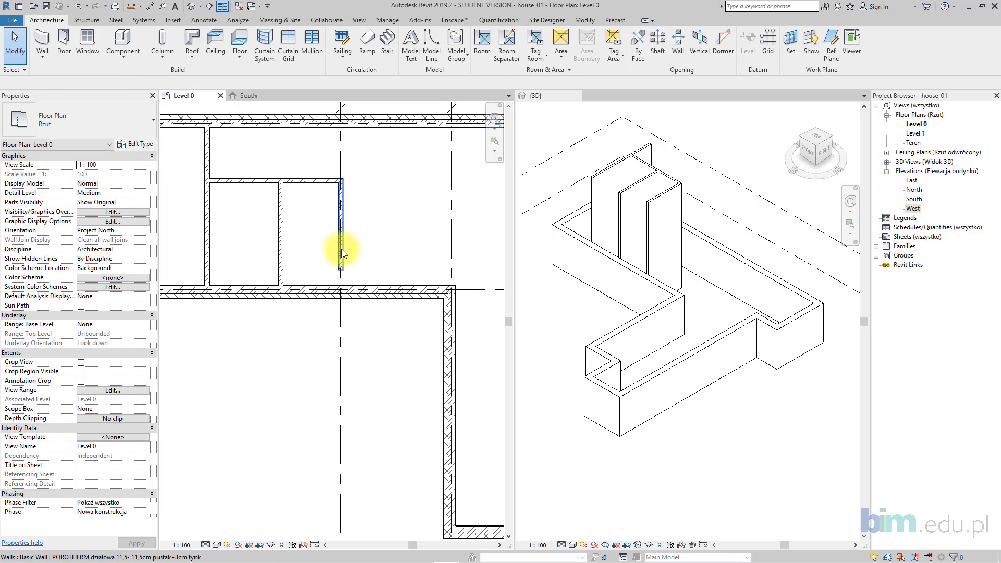
- Extend the partition on grid 2 down to the lower exterior wall and shift the middle vertical partition slightly left
left_click(342, 252)
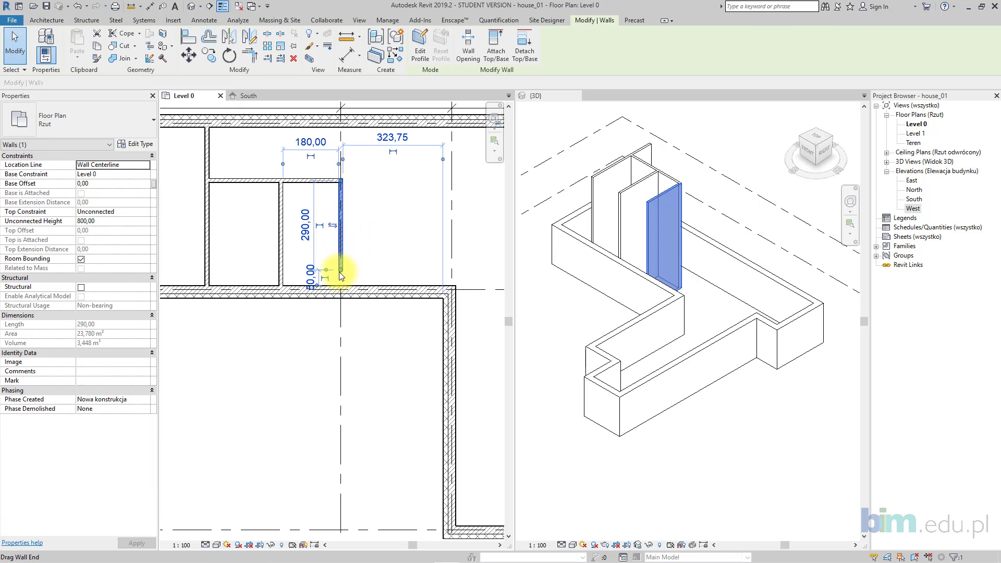
mouse_move(283, 262)
left_mouse_down()
mouse_move(264, 261)
mouse_move(273, 260)
left_mouse_up()
left_click(304, 261)
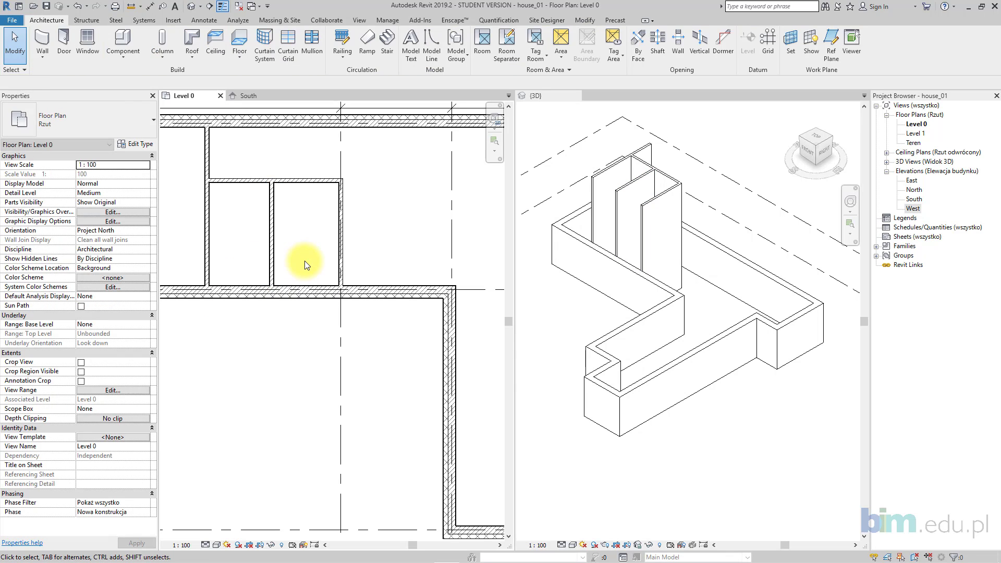
- Move the left and middle vertical partitions about 10 left, and nudge the middle one to 177,50 from the left one
scroll(305, 259, "down", 1)
middle_click_drag(305, 259, 380, 272)
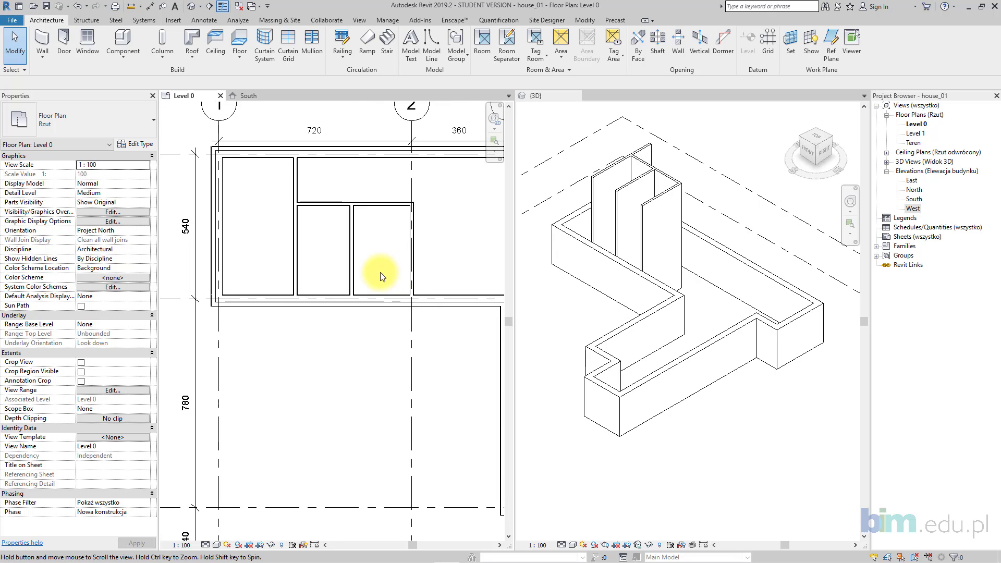
left_click_drag(286, 240, 288, 238)
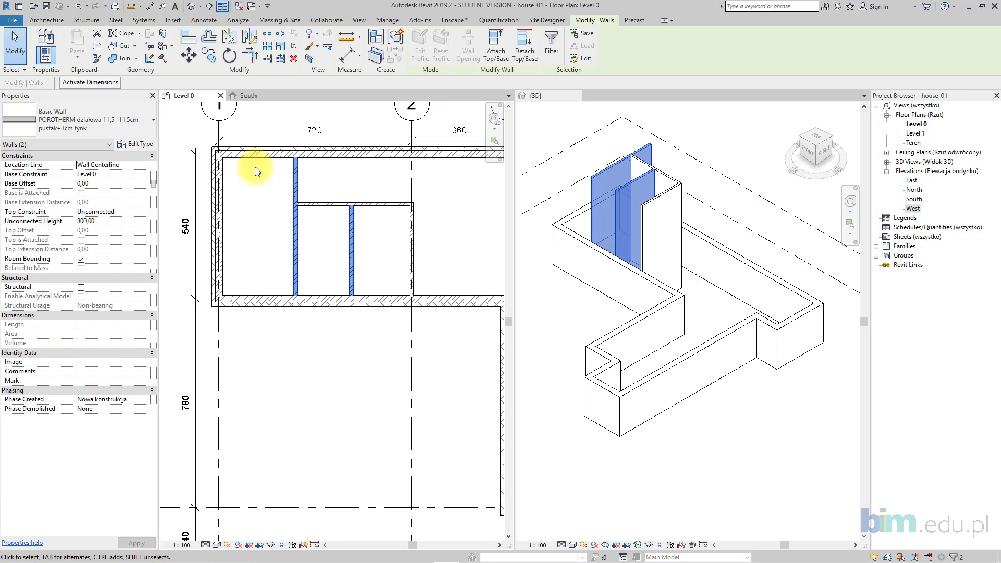
scroll(319, 277, "up", 1)
left_click(329, 263)
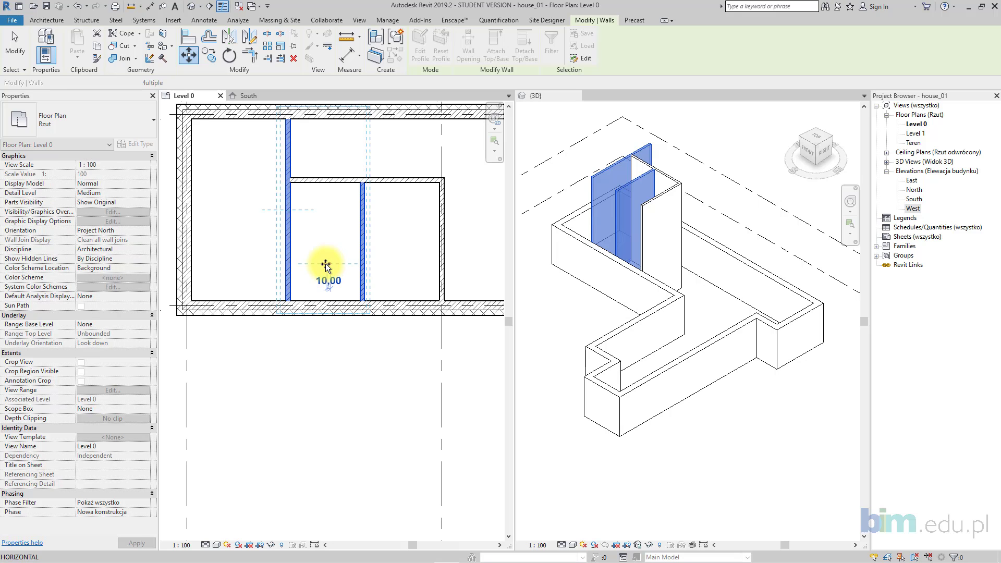
left_click(326, 263)
left_click(335, 285)
left_click(359, 272)
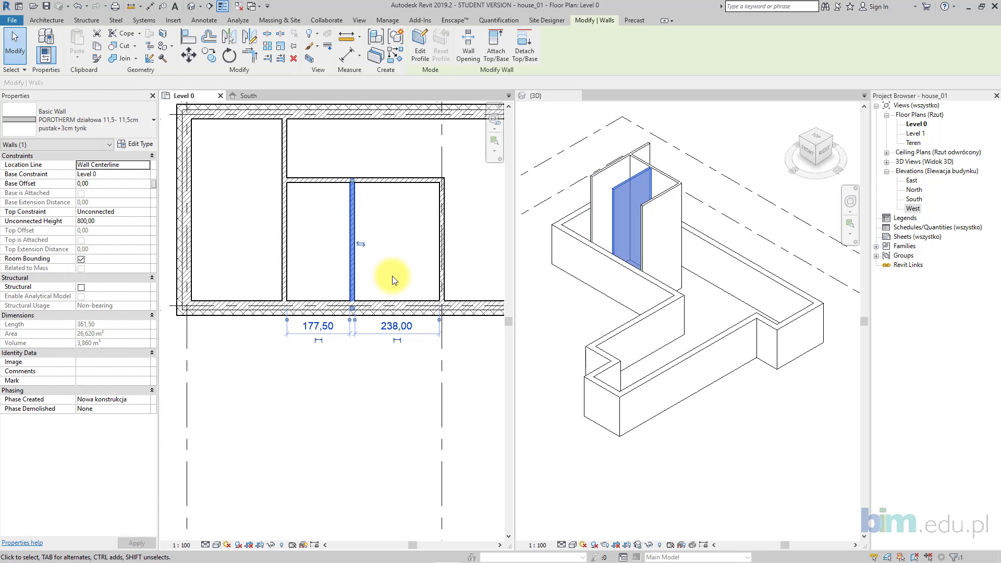
key("Left")
key("Right")
key("Escape")
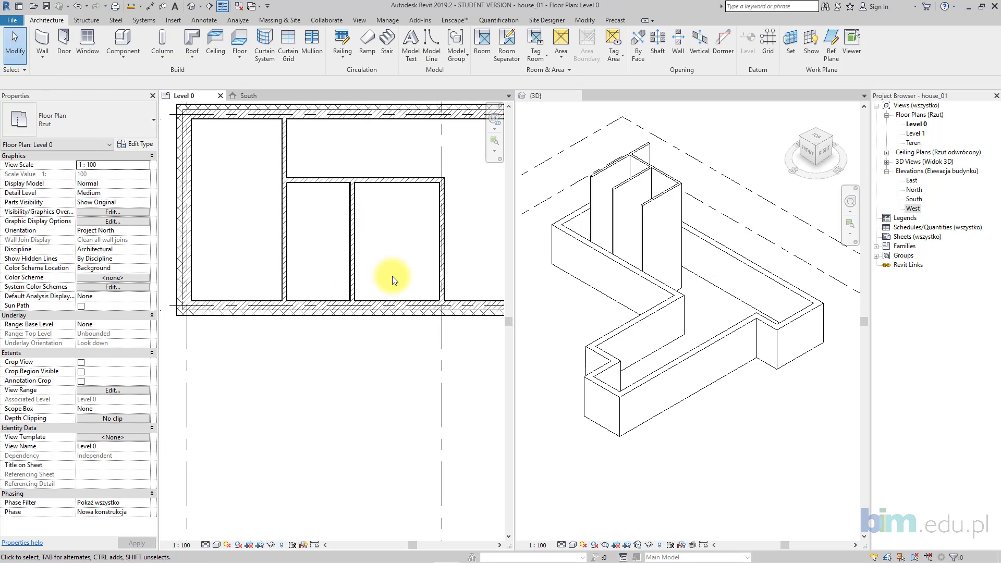
- Draw a partition of the same type along grid B, running 300 left from the exterior wall at grid 4
middle_click_drag(403, 265, 283, 256)
scroll(282, 256, "down", 1)
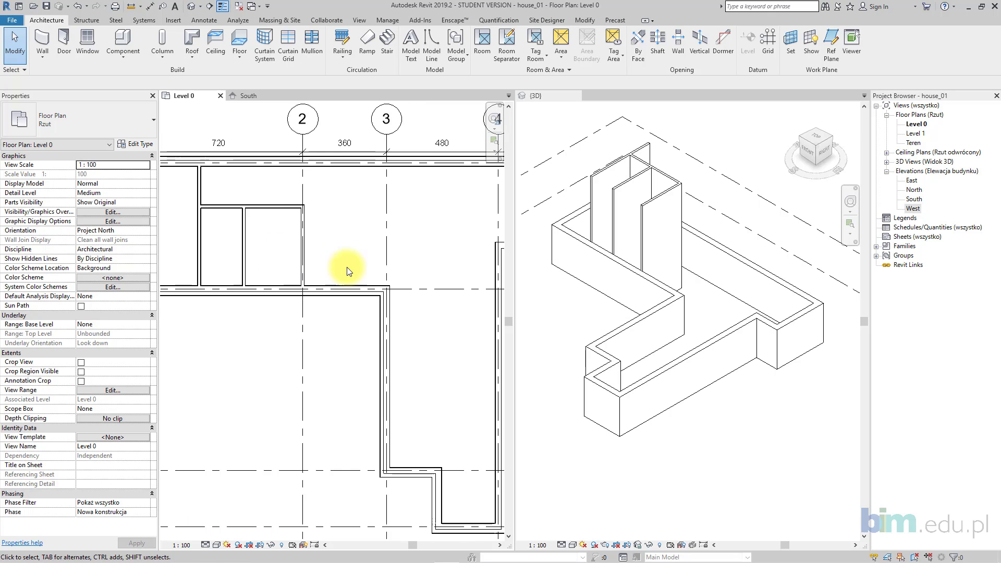
middle_click_drag(416, 301, 383, 293)
middle_click_drag(470, 279, 404, 273)
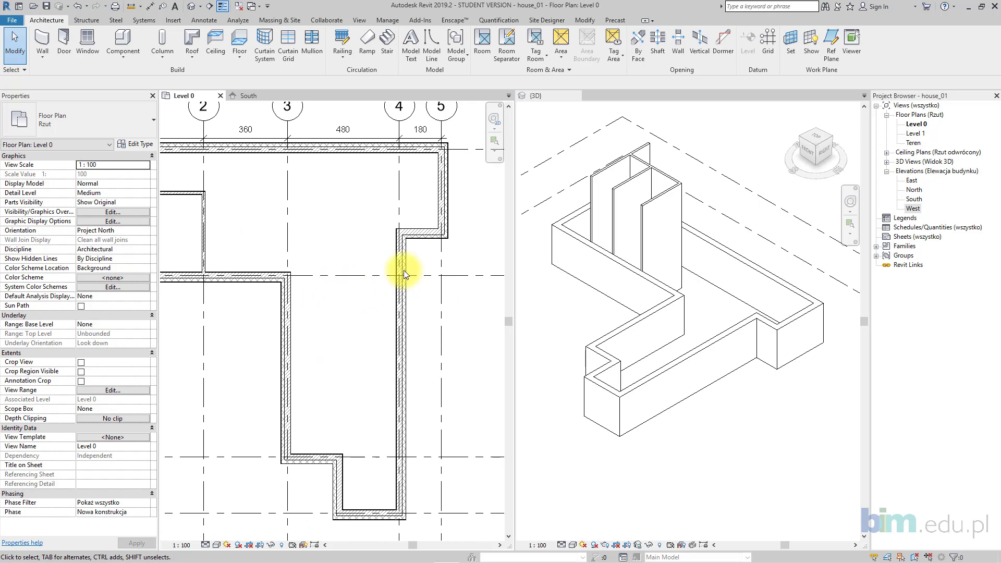
left_click(233, 242)
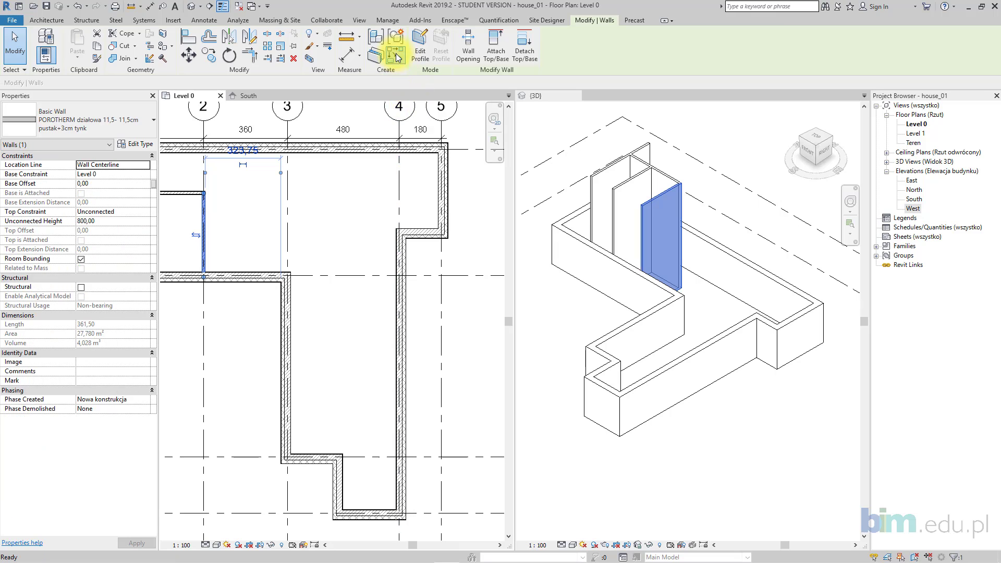
left_click(375, 55)
scroll(377, 326, "up", 1)
scroll(377, 325, "up", 1)
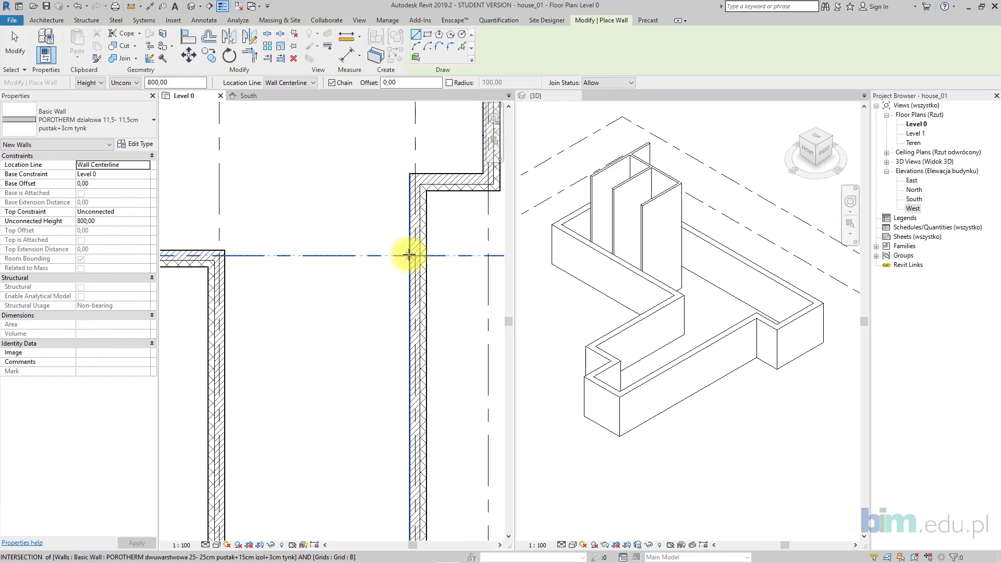
left_click(418, 255)
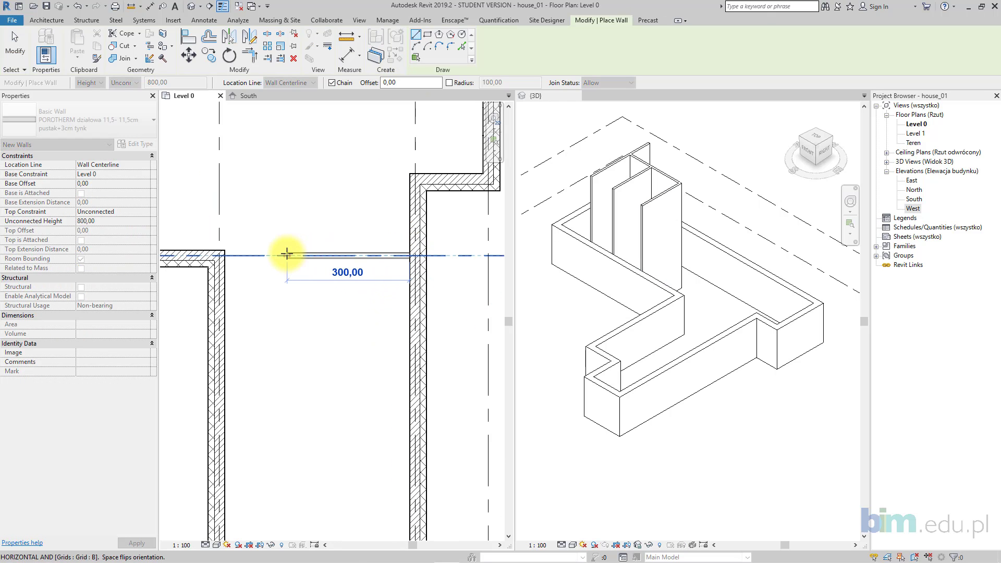
left_click(286, 255)
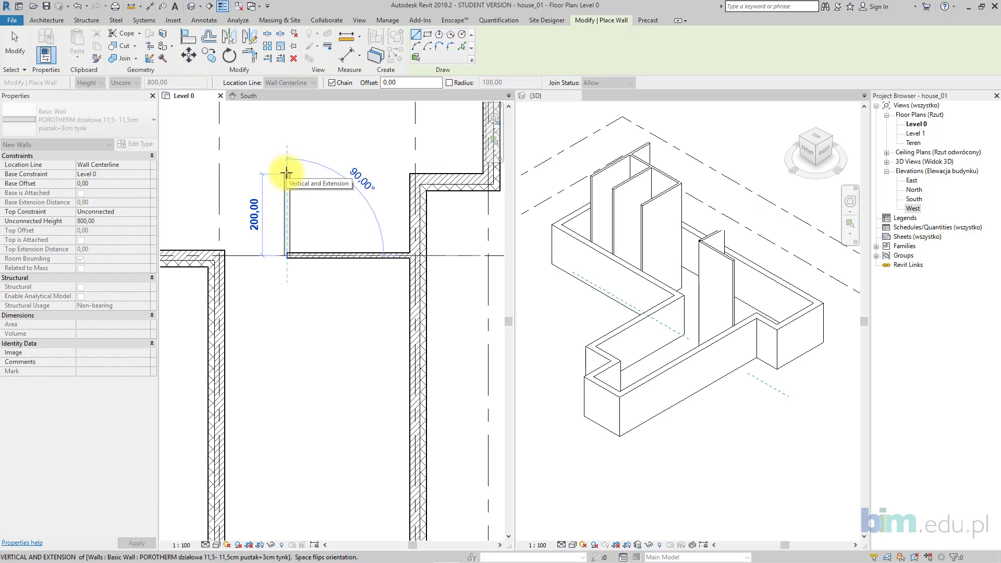
- Continue the chained partition 240 up and back right, ending just short of the exterior wall line on grid 4
type("240")
key("Return")
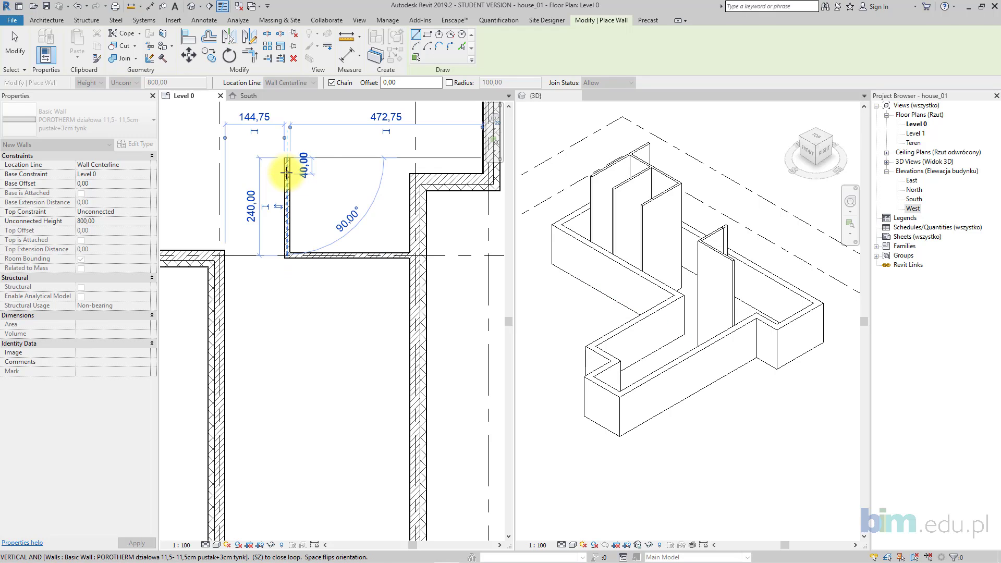
left_click(405, 157)
scroll(411, 157, "up", 6)
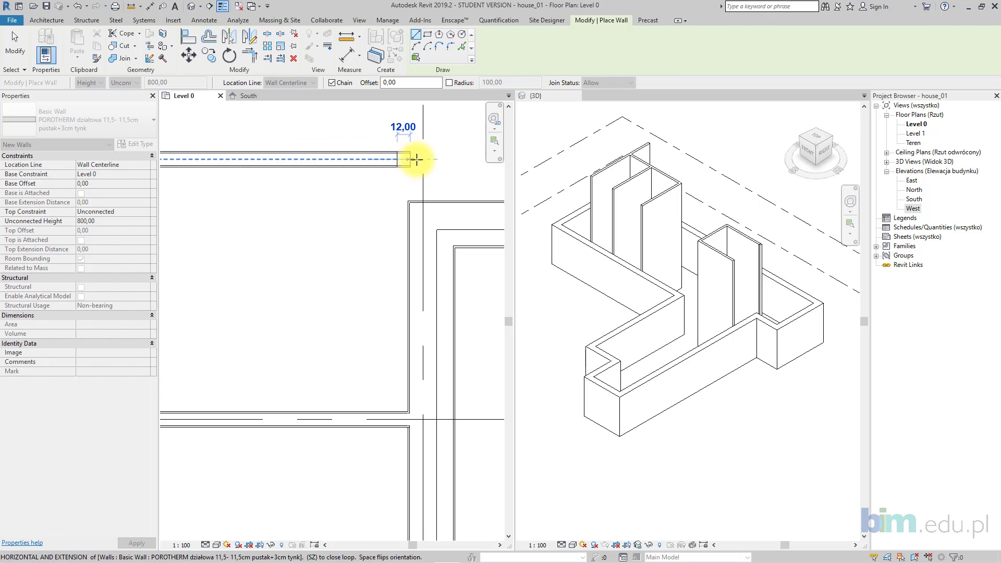
middle_click_drag(417, 159, 287, 196)
key("Escape")
key("Escape")
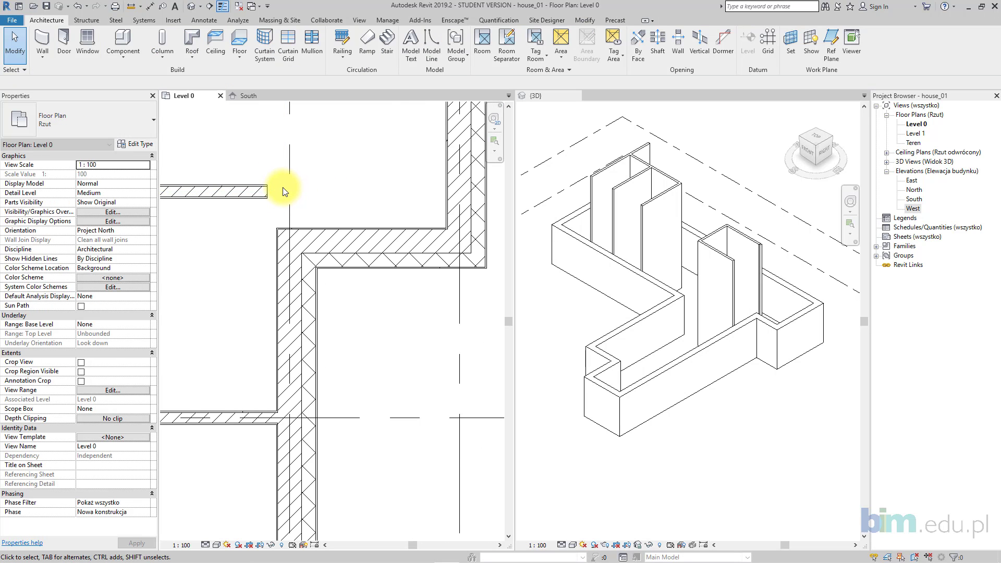
- Align the inner face of the short horizontal exterior wall between grids 4 and 5 with the new partition's upper face
key("a")
key("l")
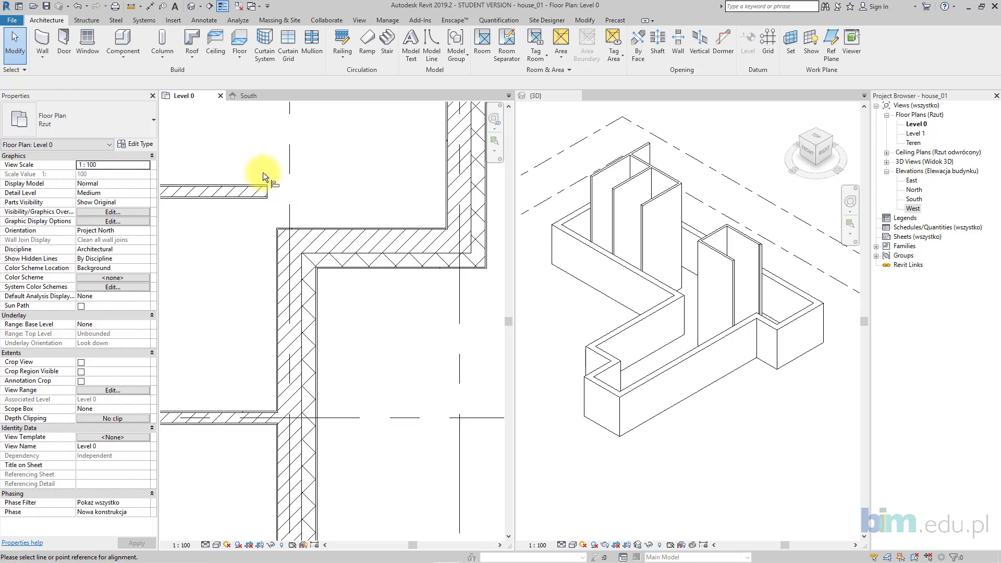
left_click(258, 182)
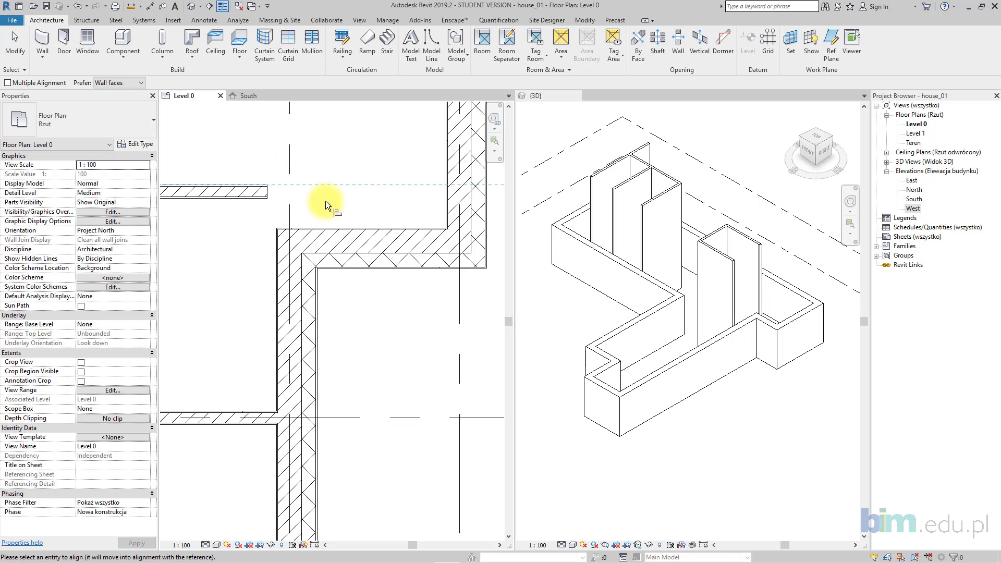
left_click(328, 227)
left_click(15, 59)
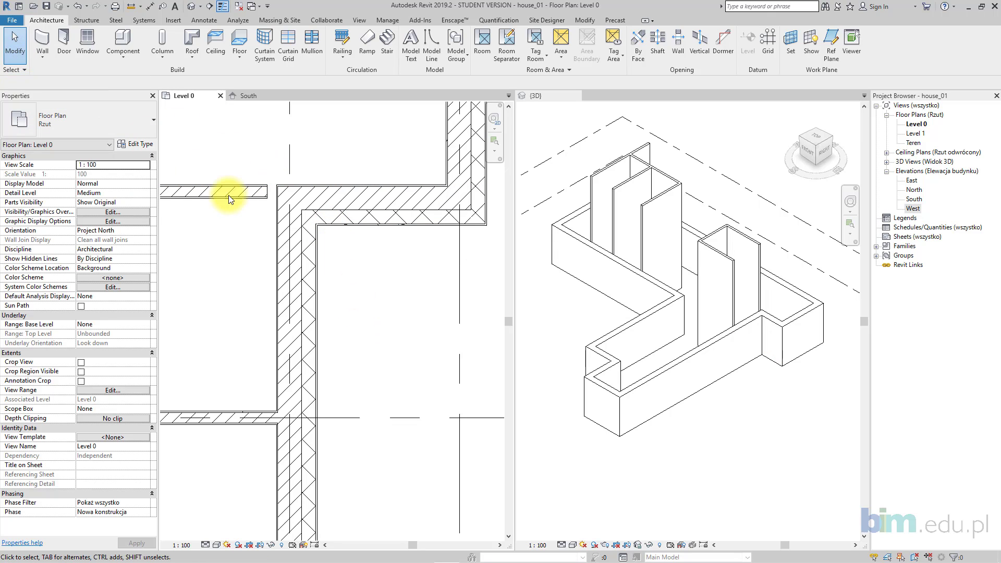
- Extend the upper horizontal partition's right end to join the exterior wall at grid 4
left_click(256, 195)
left_click_drag(267, 191, 281, 192)
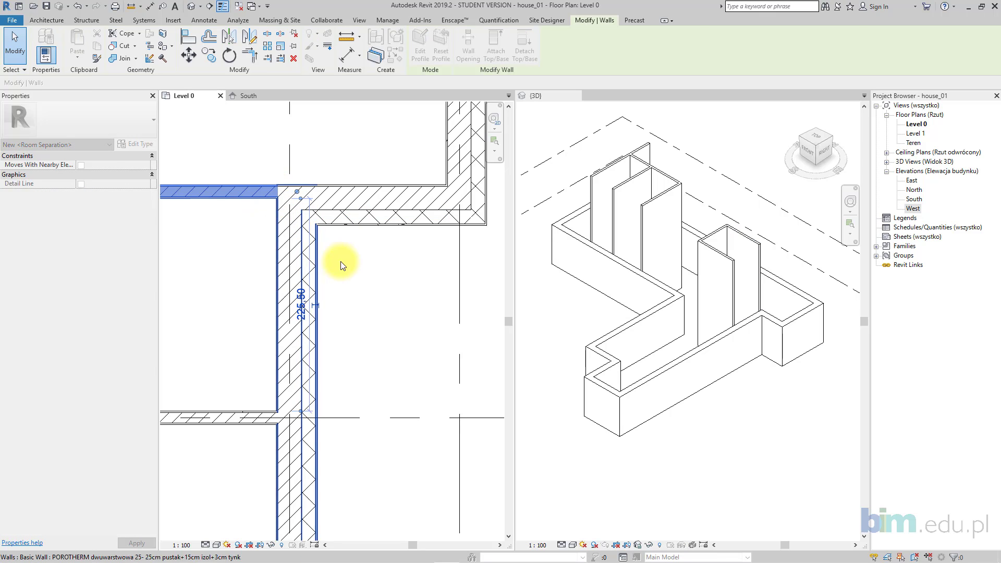
left_click(375, 285)
scroll(372, 285, "down", 3)
middle_click_drag(281, 307, 328, 295)
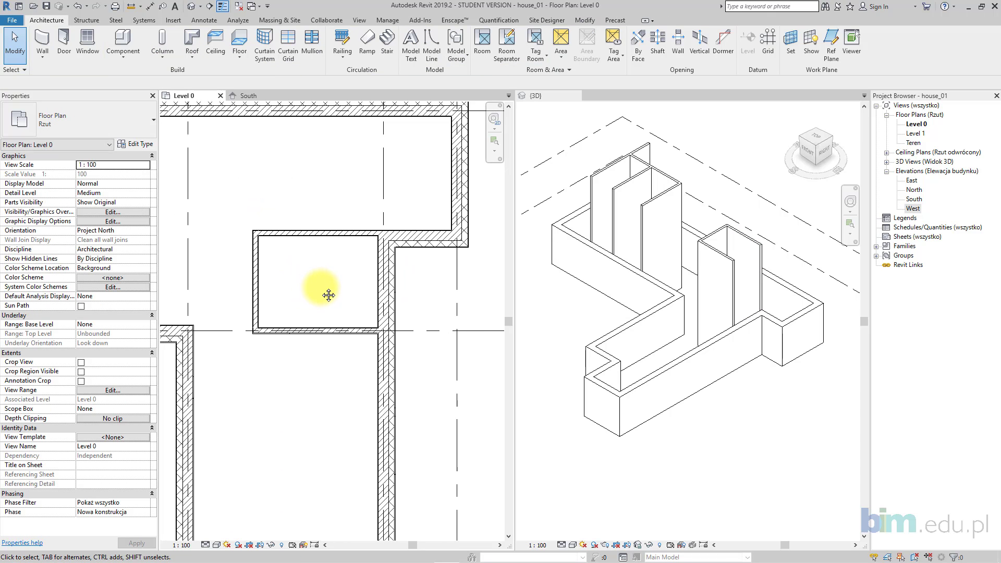
- Divide the small room beside grid 4 with a 240 long vertical partition of the same type
left_click(323, 235)
left_click(395, 54)
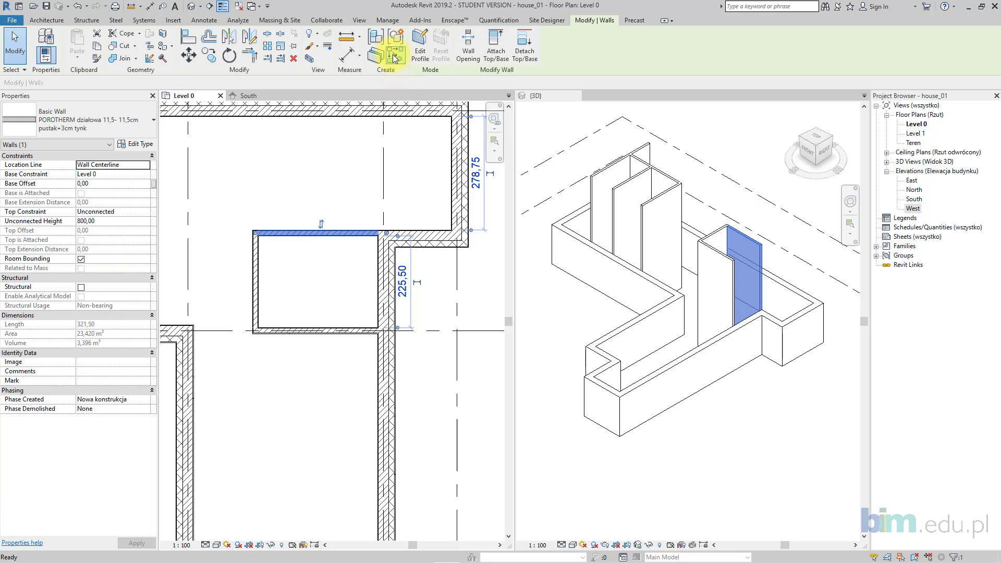
left_click(303, 232)
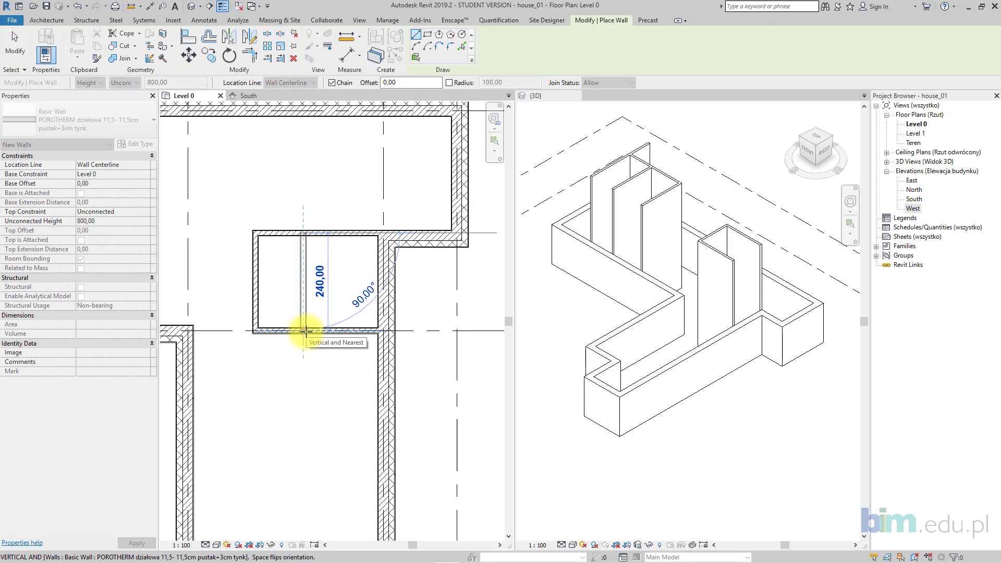
left_click(306, 331)
key("Escape")
key("Escape")
- Nudge the dividing partition right until it is 126,75 from the small room's left partition
scroll(306, 289, "down", 1)
middle_click_drag(305, 289, 355, 282)
left_click(355, 283)
key("Right")
key("Right")
key("Right")
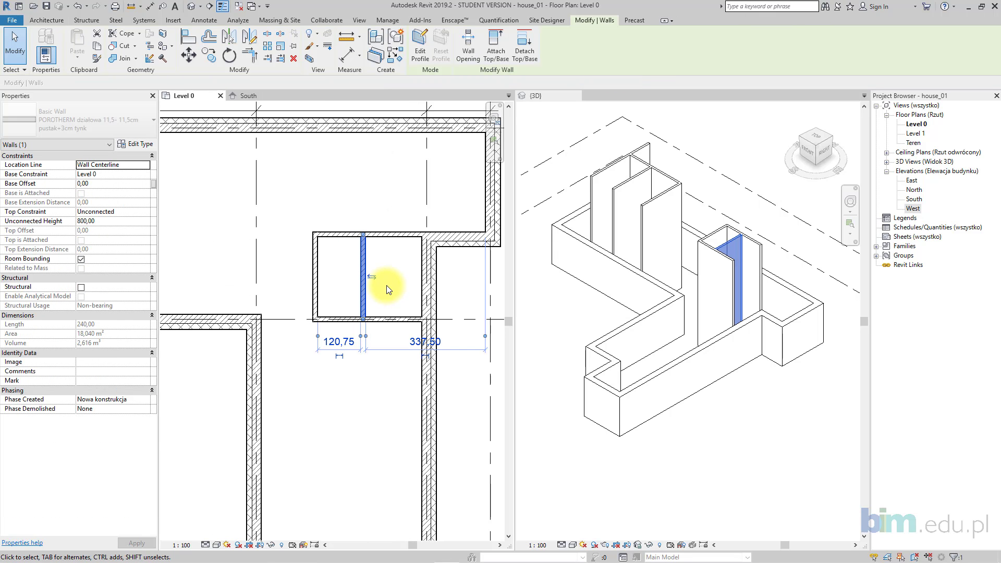
key("Right")
key("Right")
key("Right")
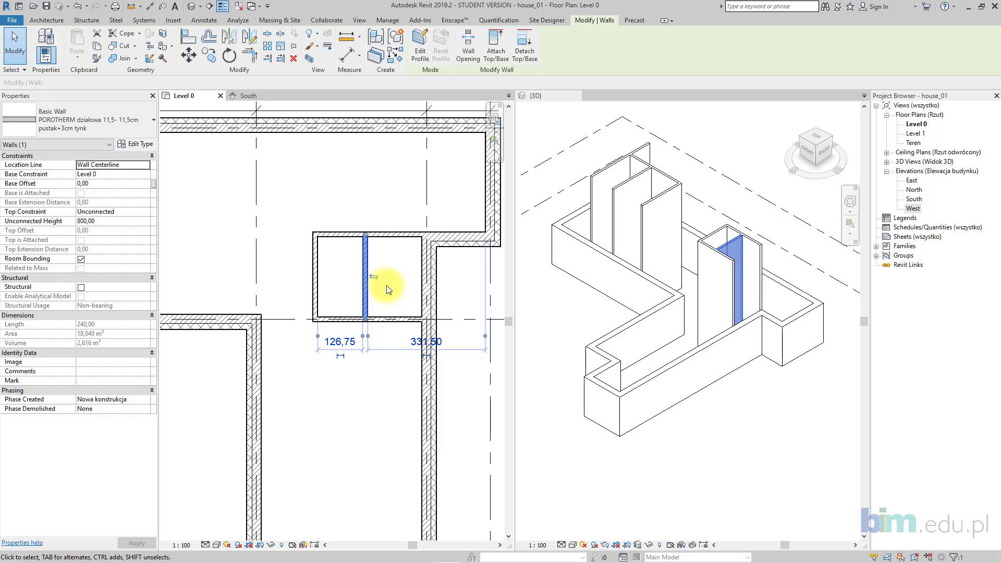
key("Escape")
- Draw chained model lines from the small room's upper-left corner, 60 up and right to the exterior wall at grid 5
middle_click_drag(398, 268, 369, 284)
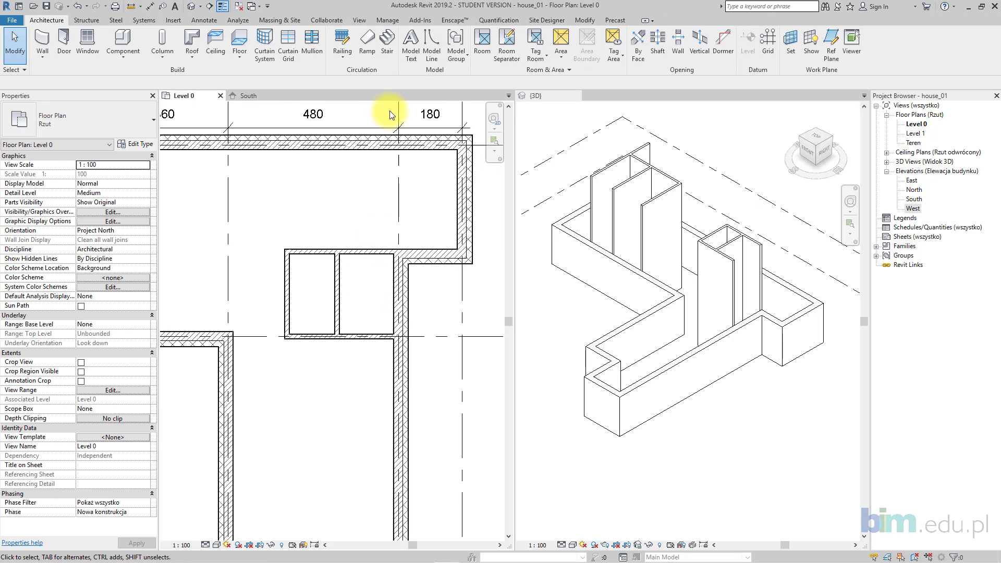
left_click(430, 42)
scroll(301, 223, "up", 2)
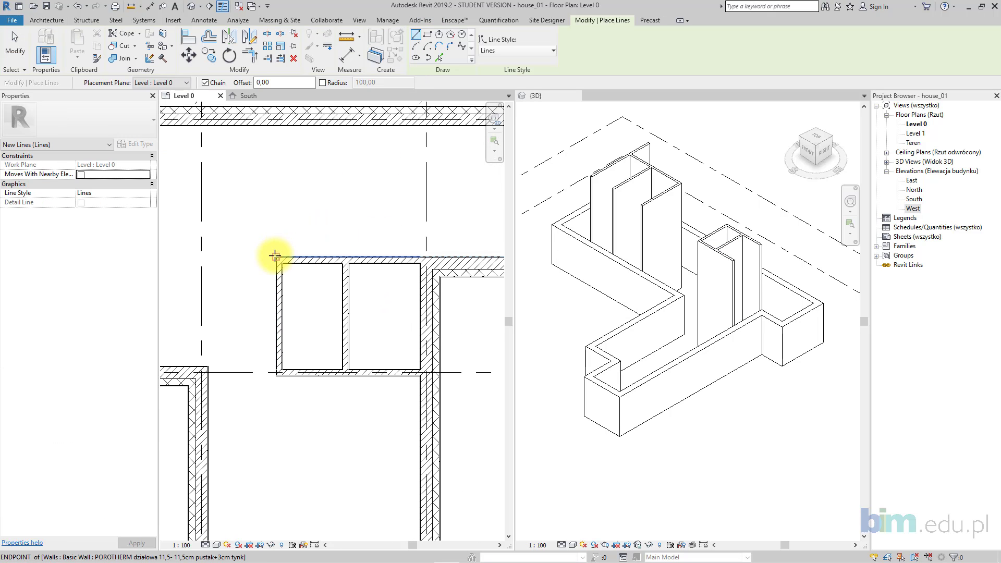
left_click(275, 256)
type("60")
key("Return")
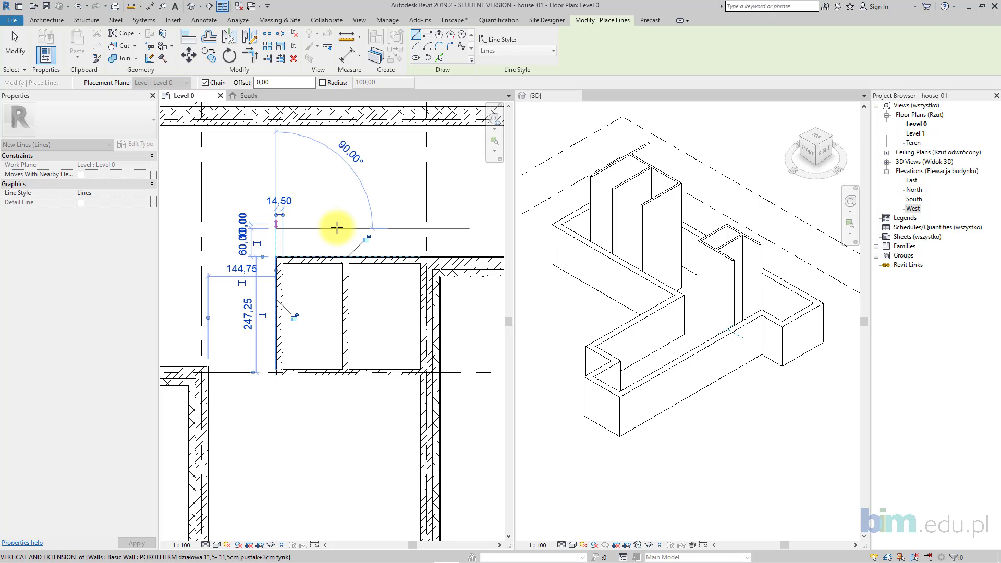
middle_click_drag(384, 232, 327, 230)
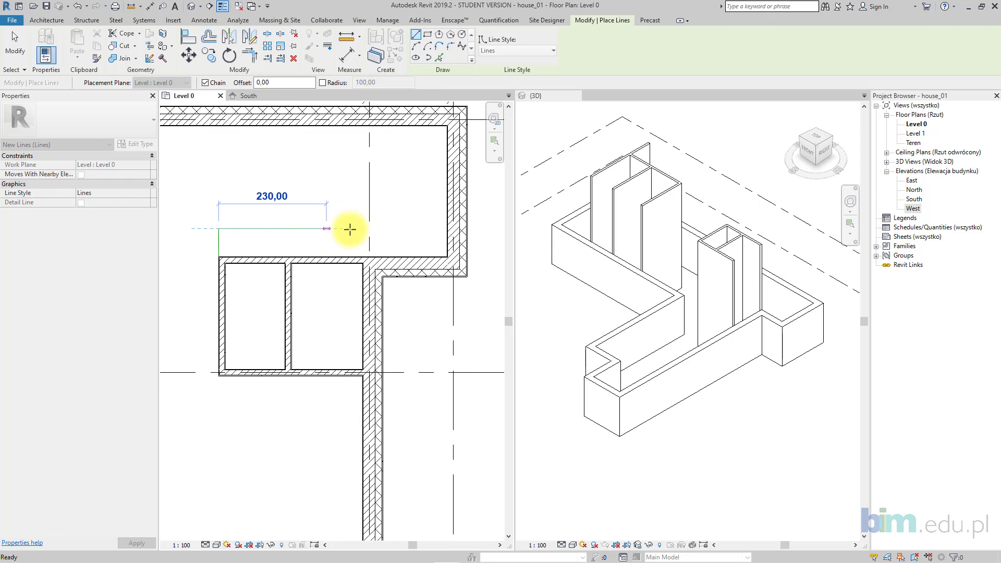
left_click(446, 229)
key("Escape")
key("Escape")
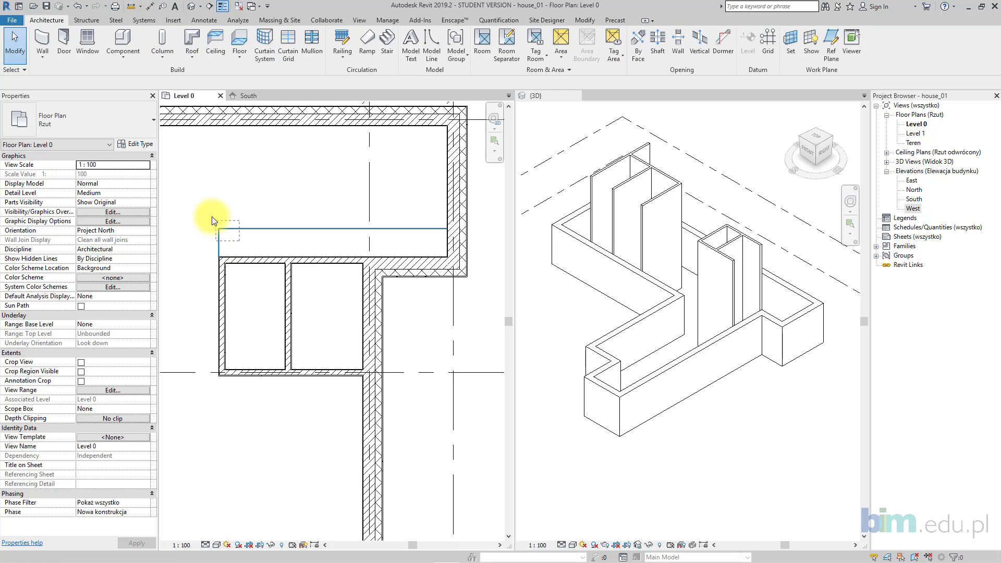
- Change the line style of the two model lines above the small rooms to Medium Lines
left_click(428, 52)
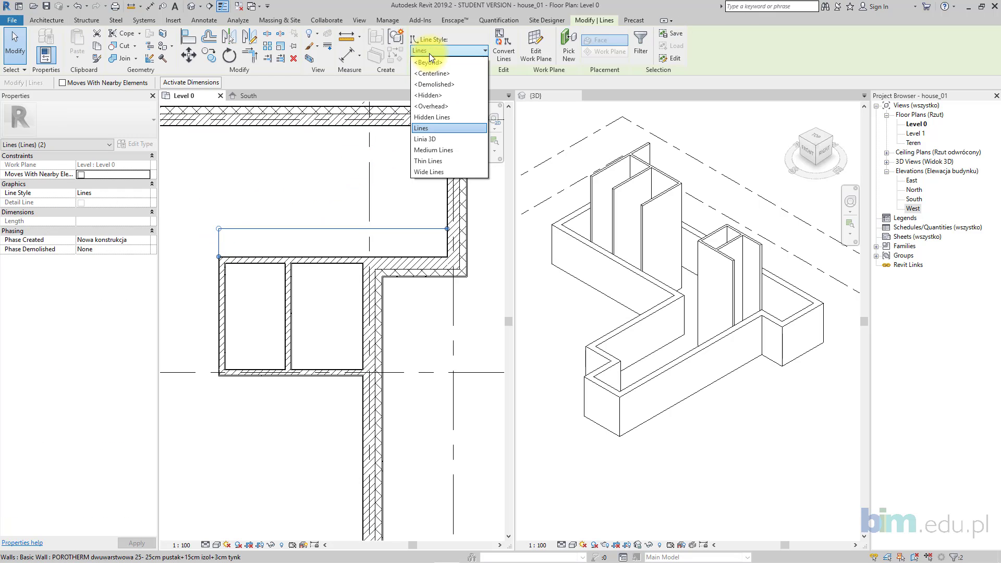
left_click(448, 151)
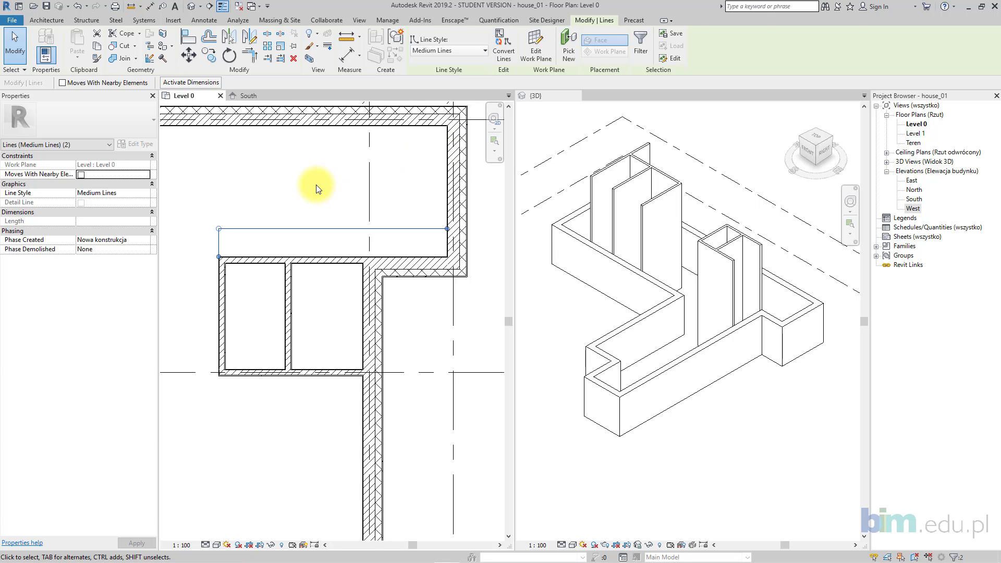
left_click(315, 185)
- Draw matching Medium Lines model lines from the upper exterior wall, 60 down and right to the exterior wall at grid 5
left_click(264, 229)
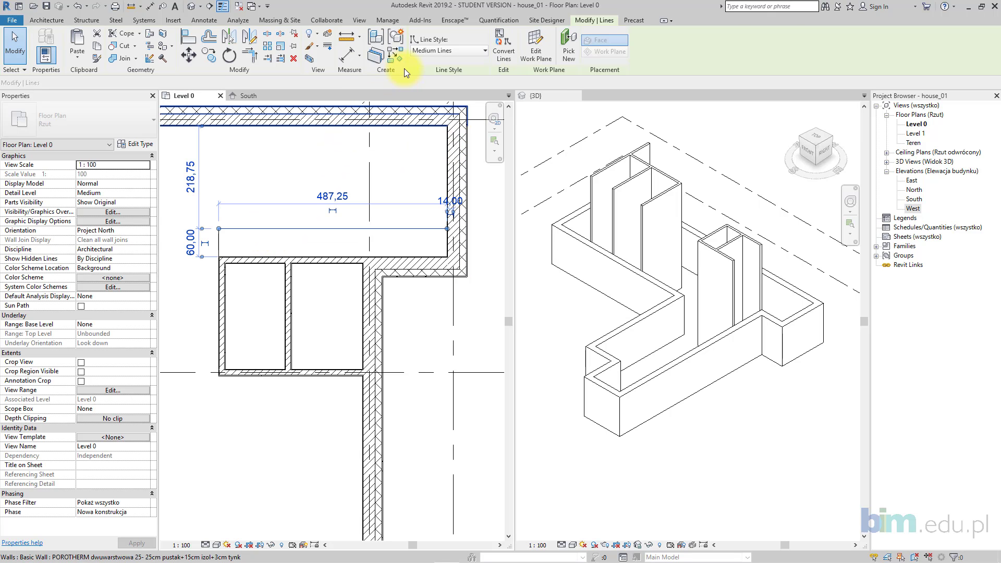
left_click(396, 56)
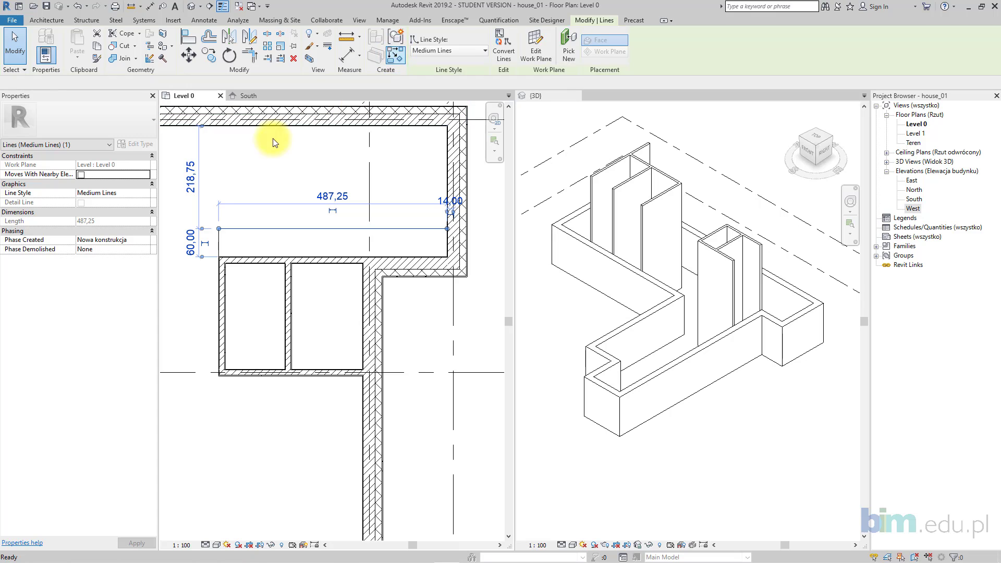
left_click(219, 125)
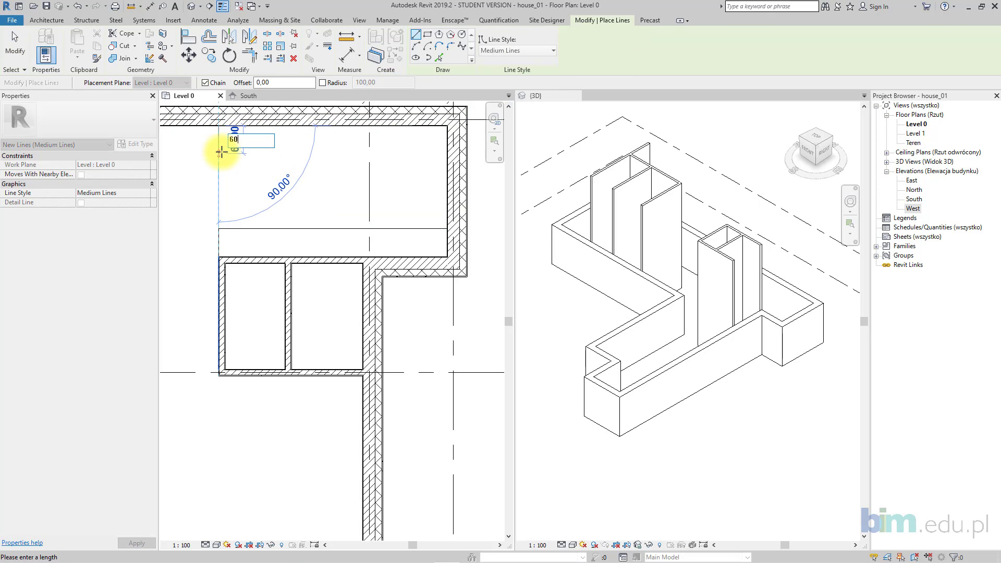
type("60")
key("Return")
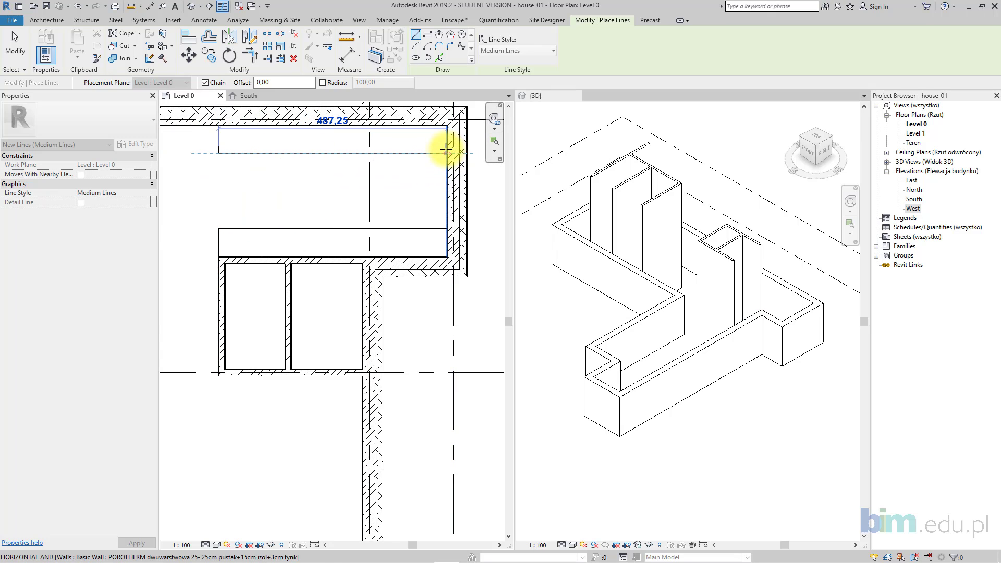
left_click(445, 152)
scroll(412, 167, "down", 2)
key("Escape")
key("Escape")
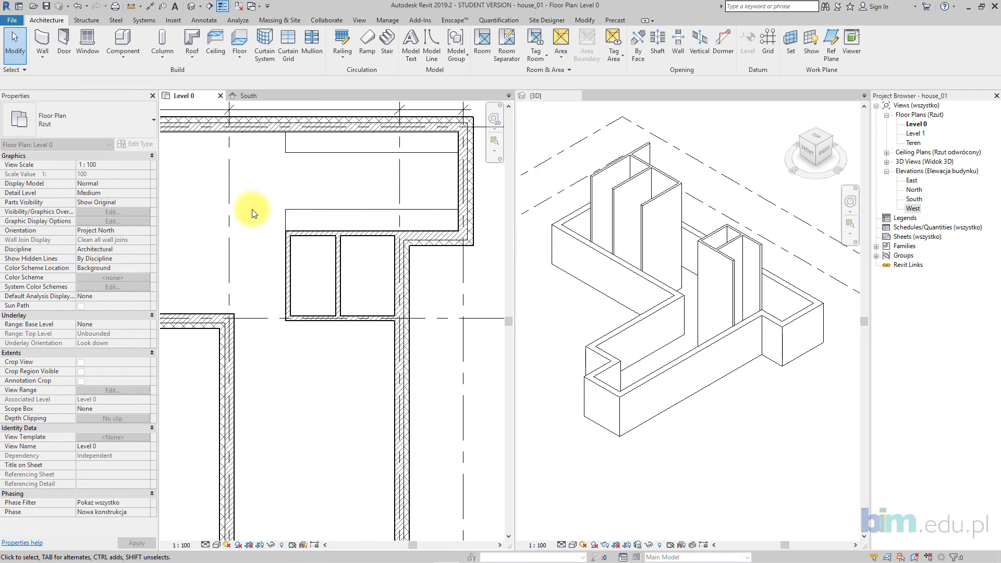
- Move the lower model lines, the small rooms' upper partition and the adjoining exterior wall segment 60 up
scroll(252, 208, "down", 1)
left_click_drag(276, 199, 466, 245)
left_click(192, 55)
scroll(364, 187, "up", 1)
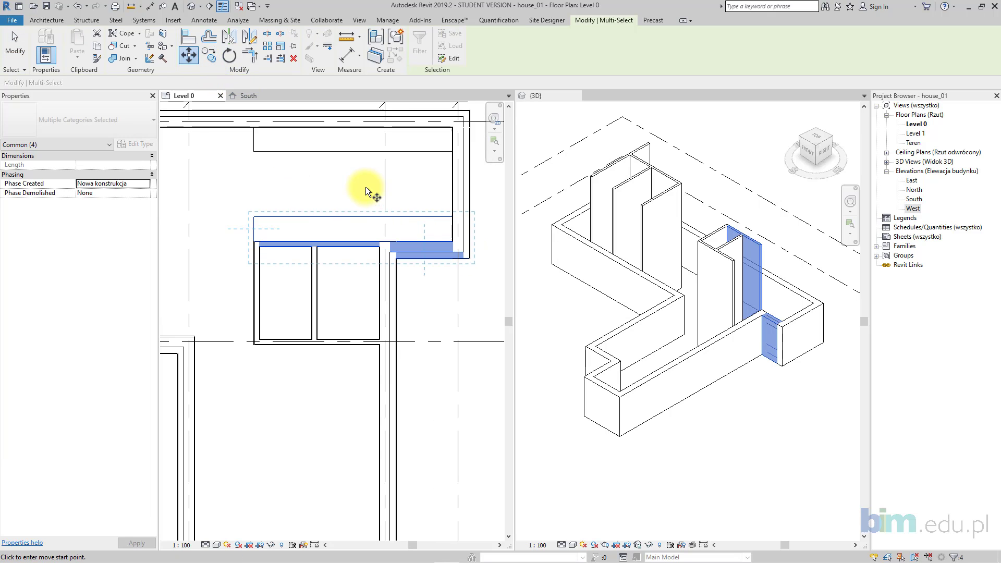
left_click(364, 203)
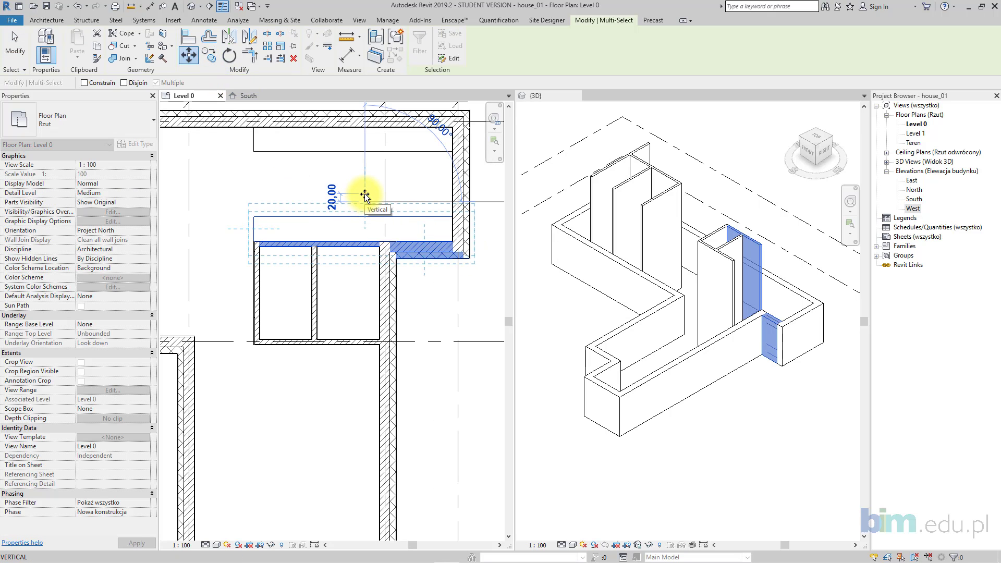
type("60")
key("Return")
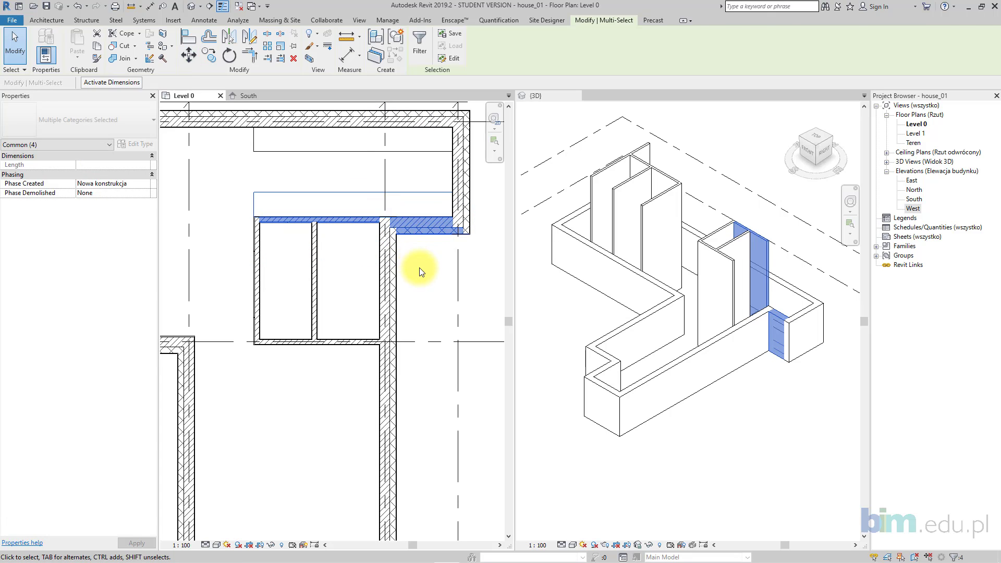
left_click(420, 268)
- Add an aligned dimension string from the small rooms' upper partition across both horizontal model lines to the upper exterior wall
middle_click_drag(339, 223, 356, 234)
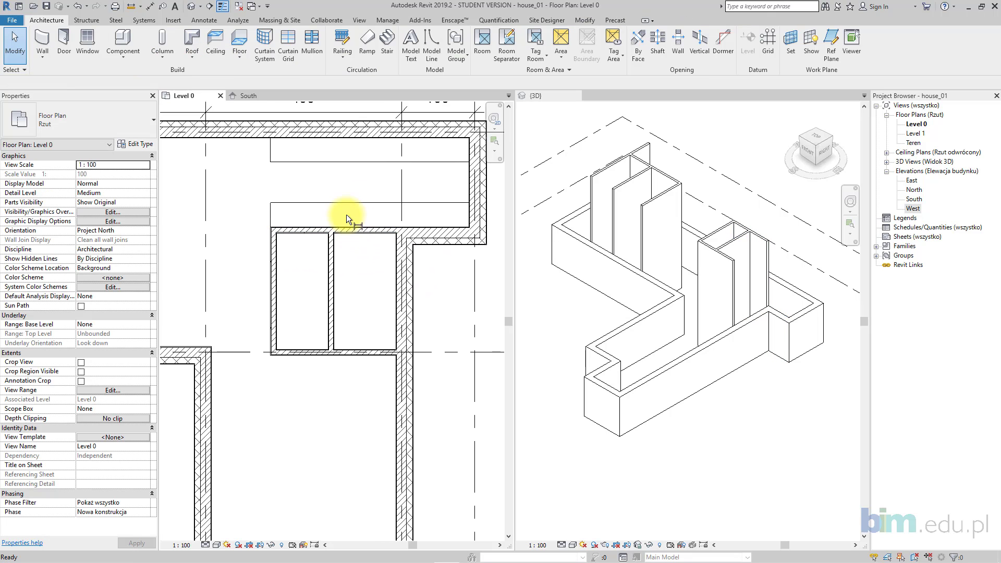
key("d")
key("i")
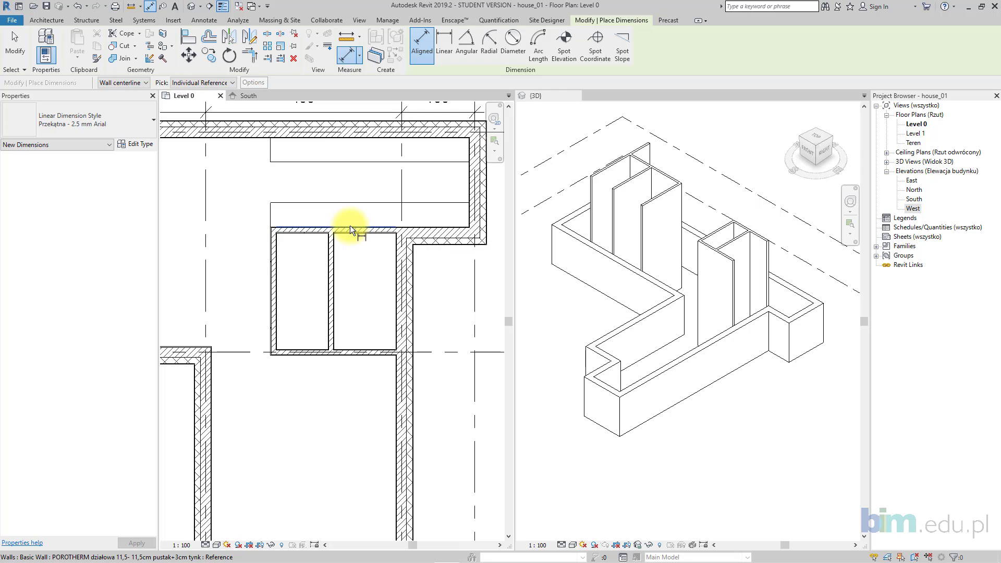
left_click(349, 227)
left_click(349, 202)
left_click(346, 162)
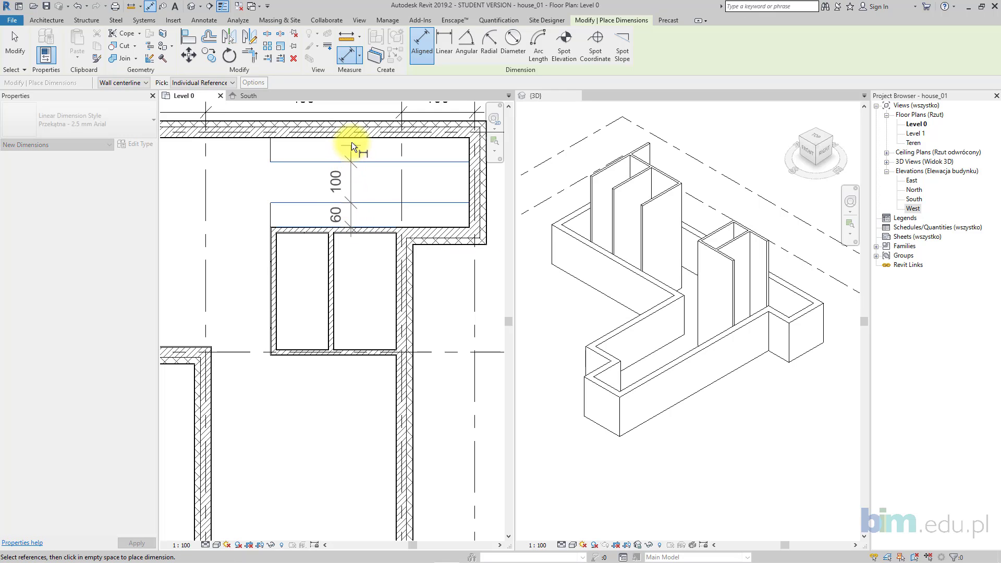
left_click(352, 139)
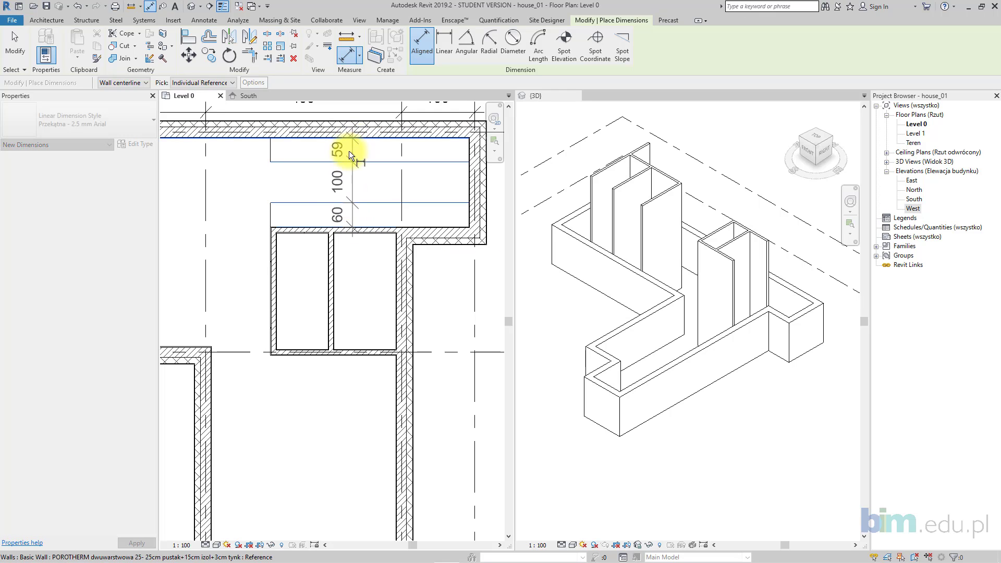
left_click(348, 180)
scroll(365, 198, "down", 1)
key("Escape")
key("Escape")
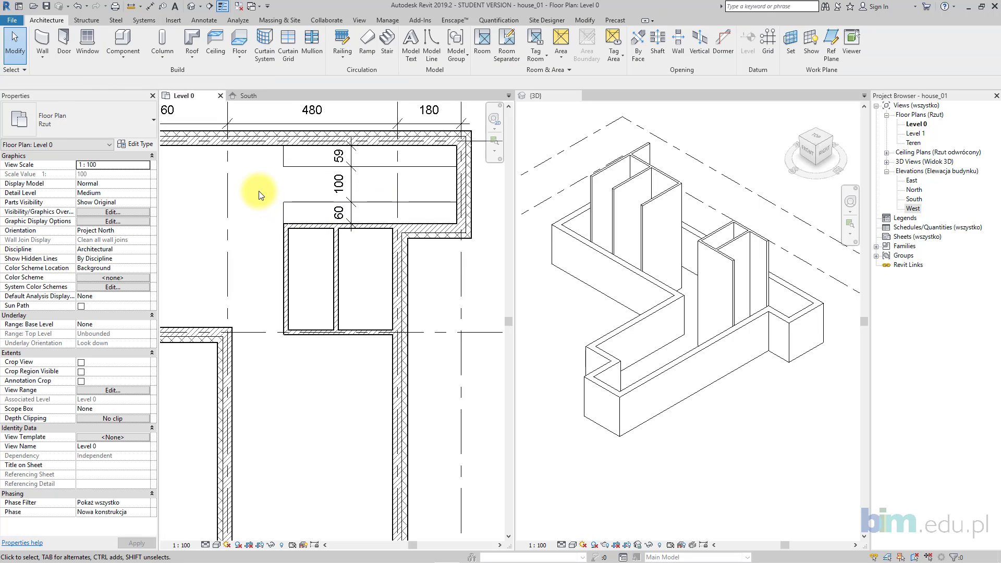
- Move the lower model lines, the small rooms' upper partition and the adjoining exterior wall segment back 60 down
left_click_drag(259, 197, 485, 251)
scroll(385, 210, "up", 1)
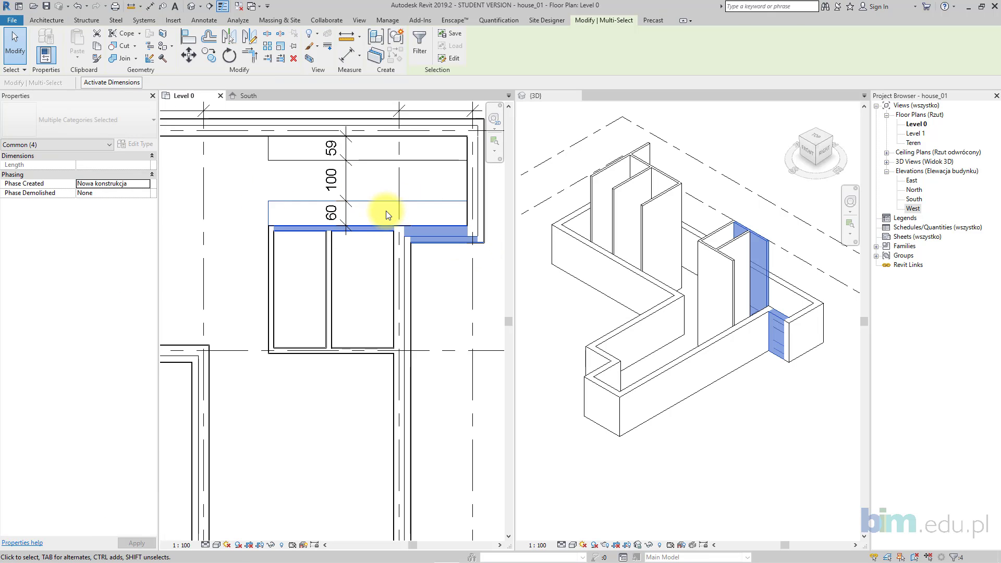
left_click(188, 54)
left_click(369, 259)
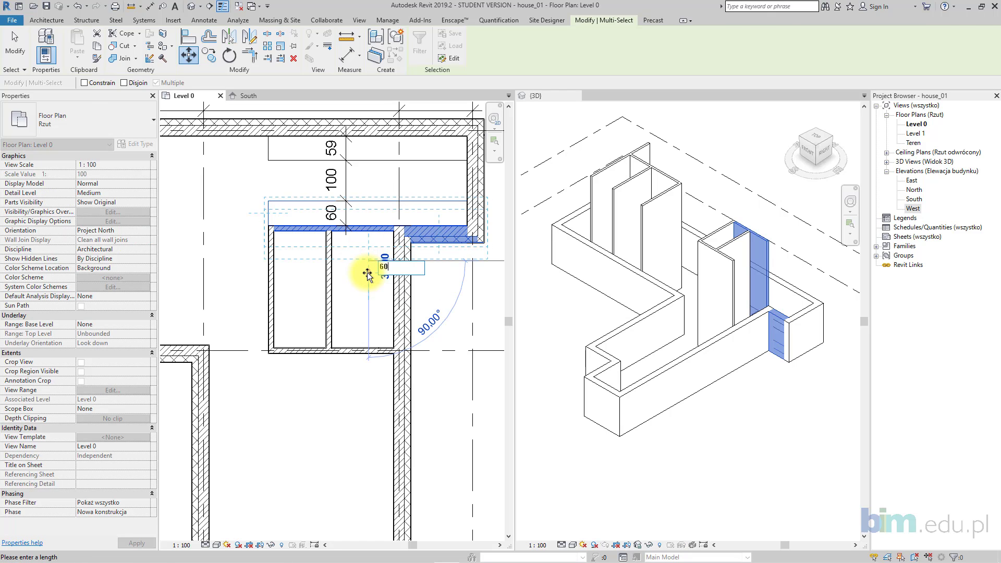
key("Return")
scroll(368, 277, "down", 1)
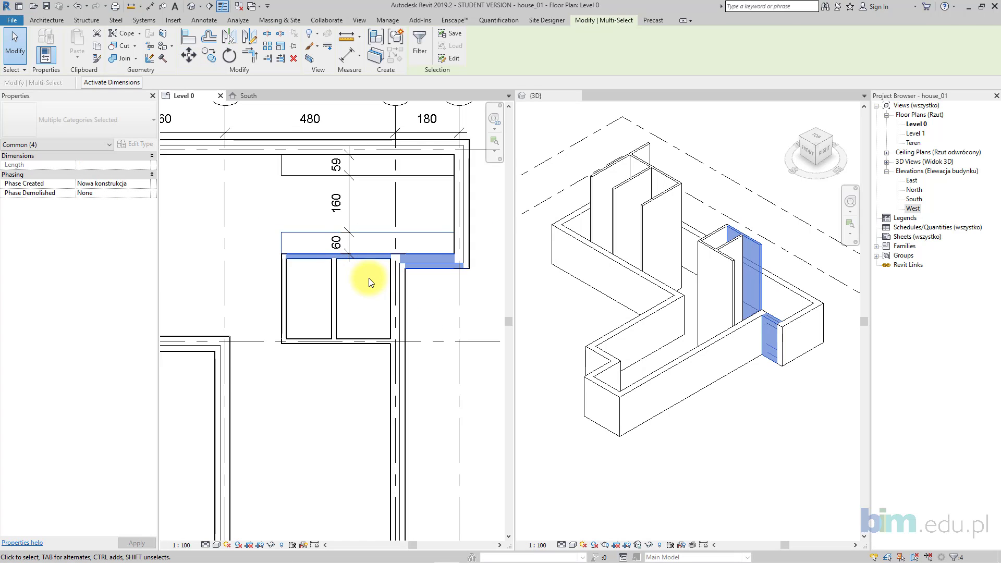
left_click(187, 58)
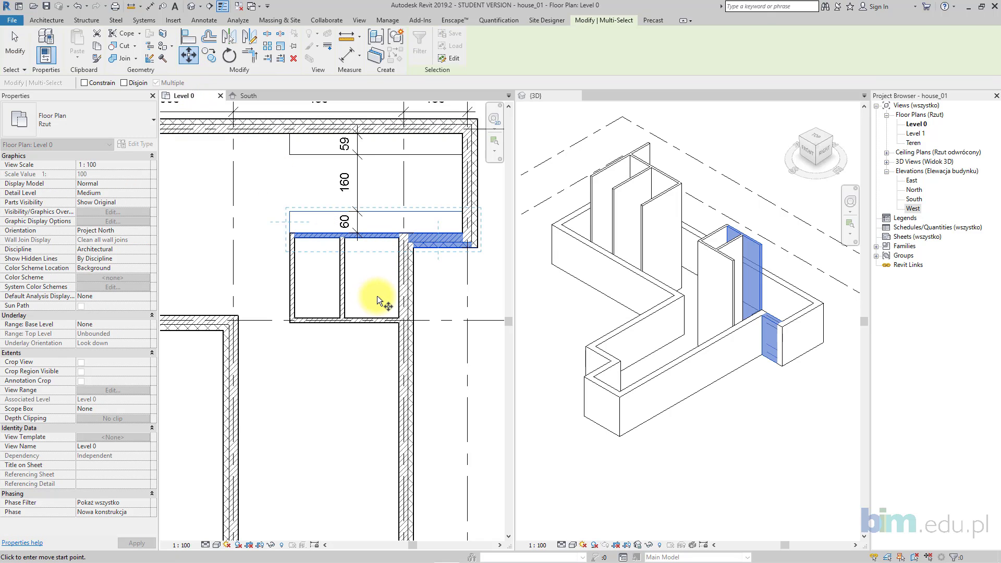
left_click(15, 43)
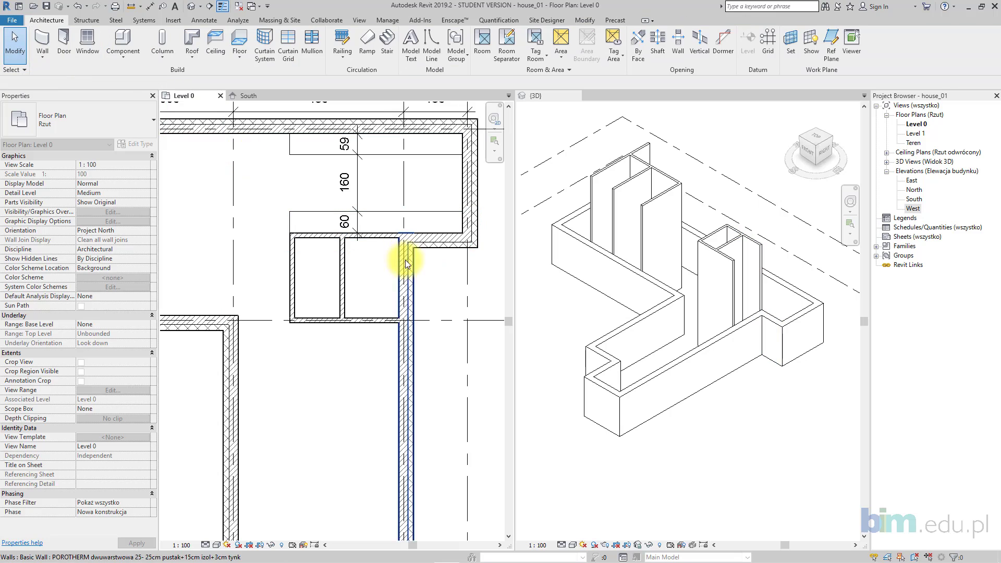
- Add an aligned dimension string across the three vertical partitions from grid 2 to the inner face of the exterior wall at grid 1
scroll(342, 267, "down", 2)
middle_click_drag(342, 267, 402, 260)
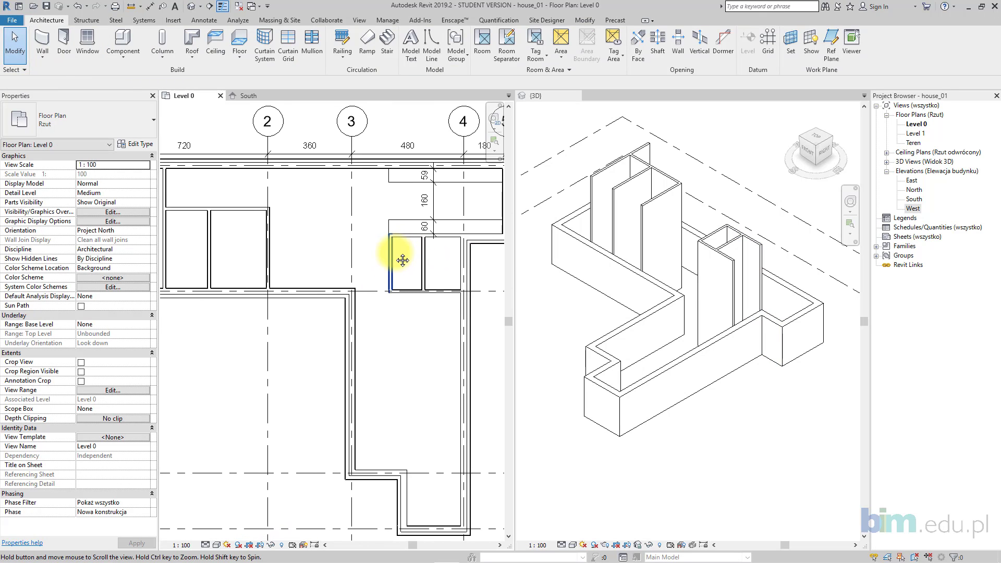
mouse_move(316, 313)
middle_mouse_down()
mouse_move(353, 306)
mouse_move(385, 317)
middle_mouse_up()
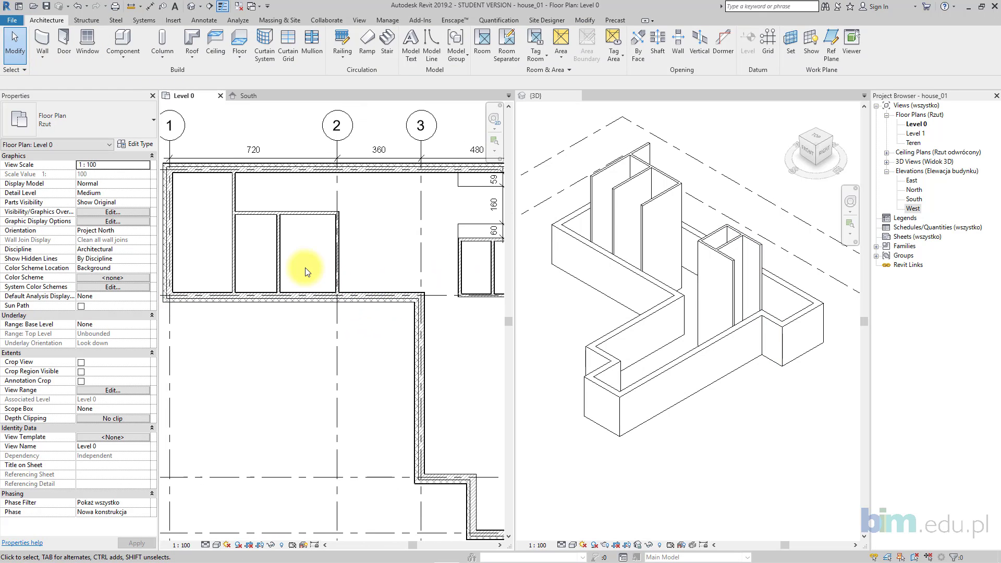
middle_click_drag(298, 261, 362, 265)
scroll(342, 232, "up", 1)
middle_click_drag(342, 232, 349, 242)
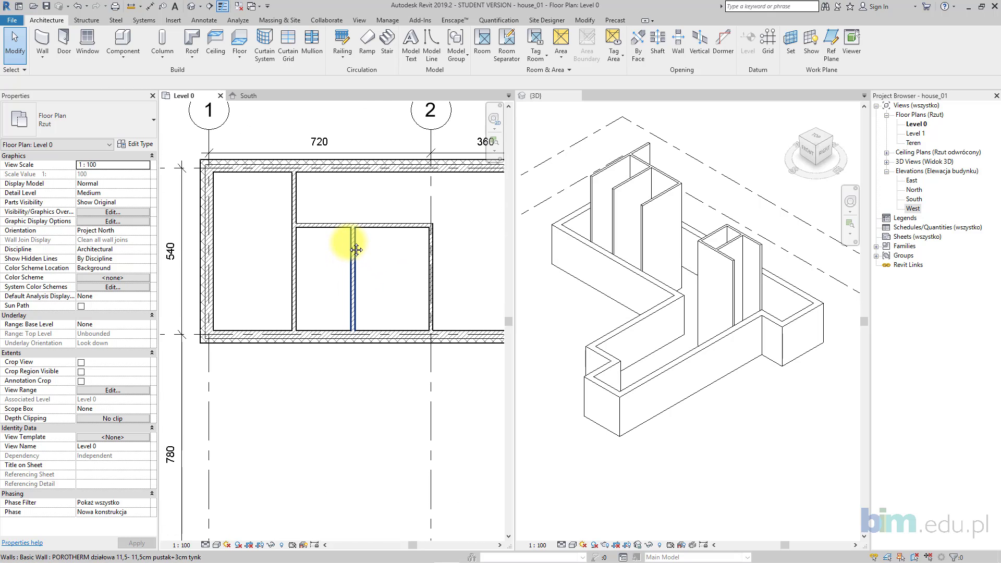
key("i")
left_click(431, 262)
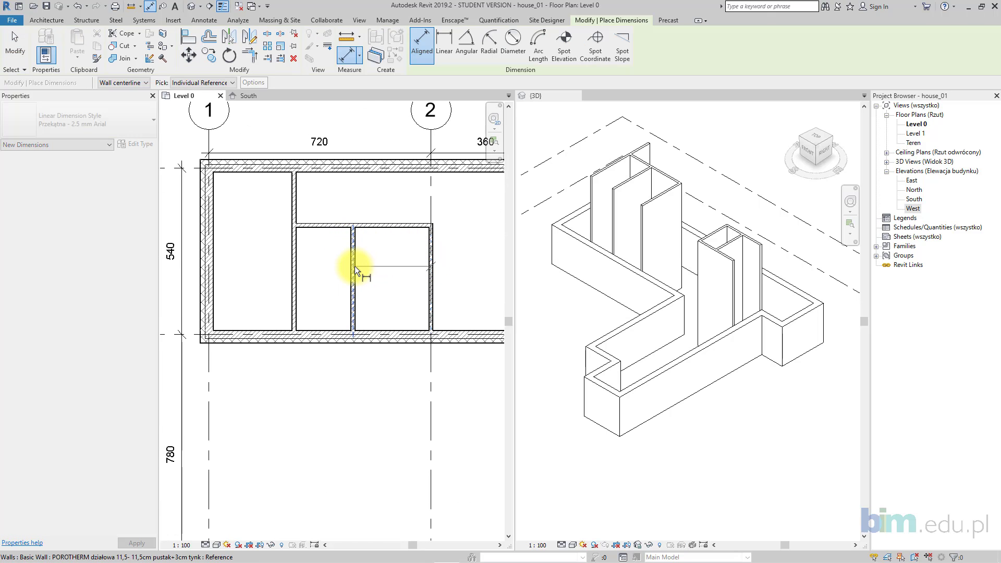
left_click(353, 266)
left_click(294, 268)
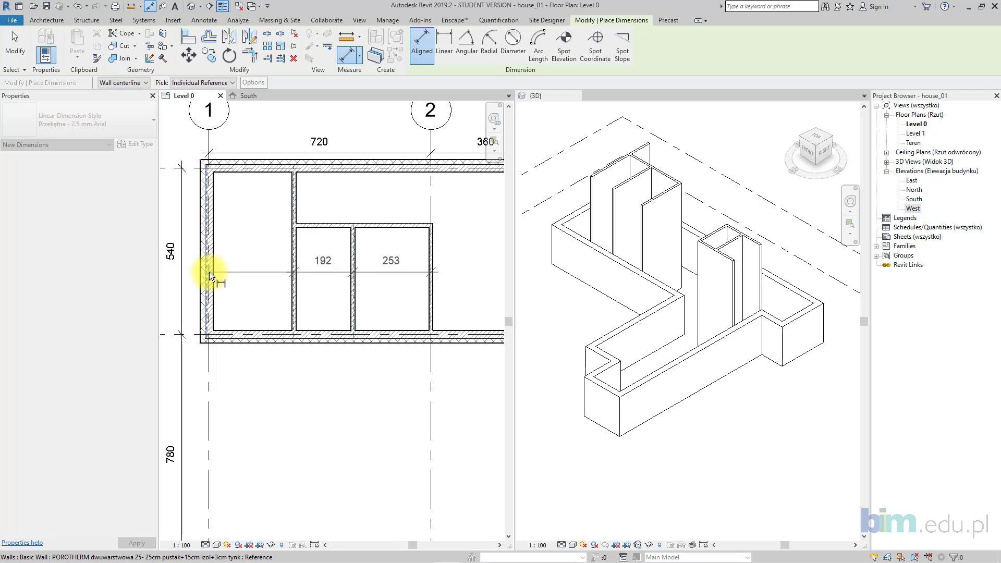
left_click(214, 272)
left_click(241, 277)
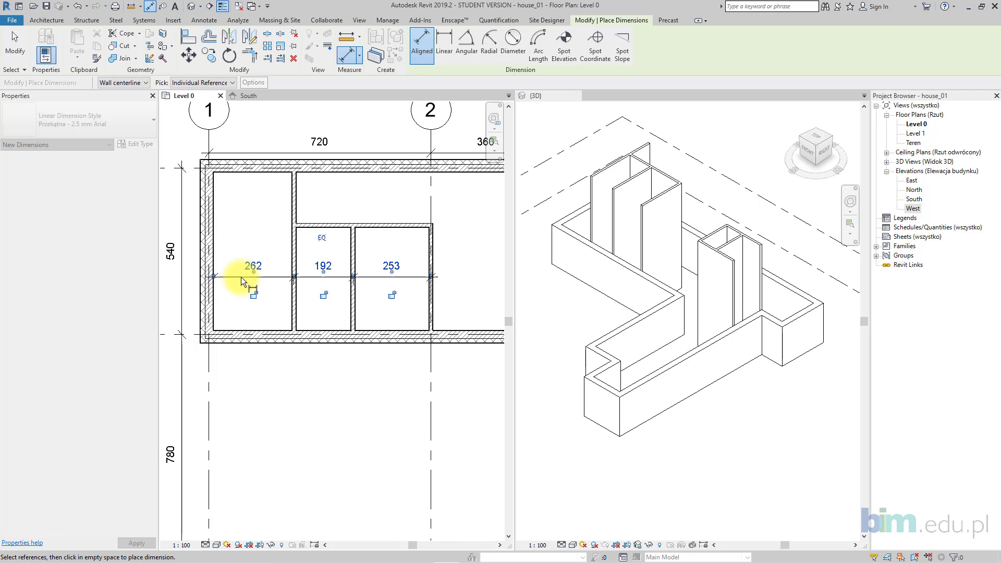
left_click(14, 44)
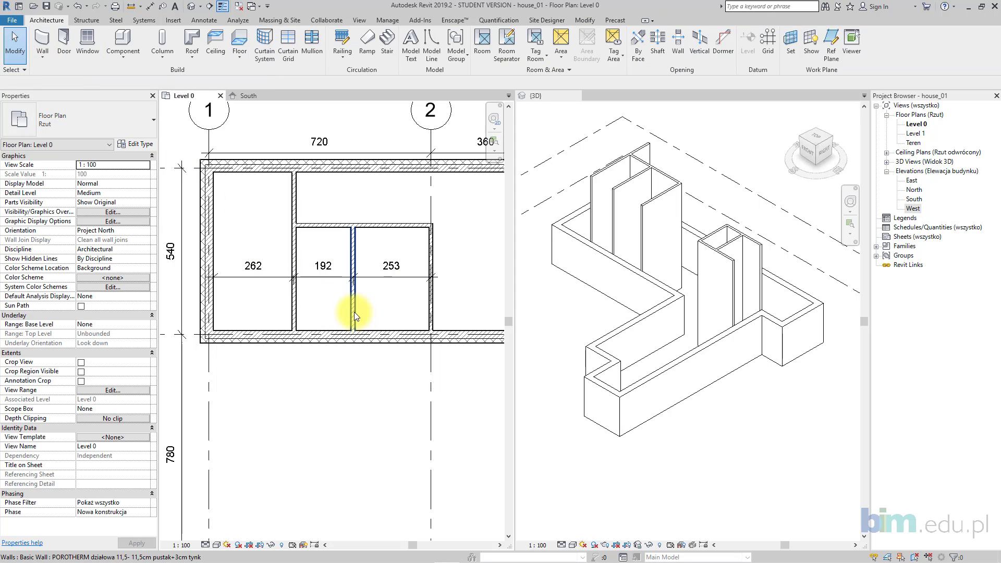
- Reposition the middle vertical partition between grids 1 and 2 by setting its dimension to the partition on its left to 200
left_click(355, 312)
left_click(324, 265)
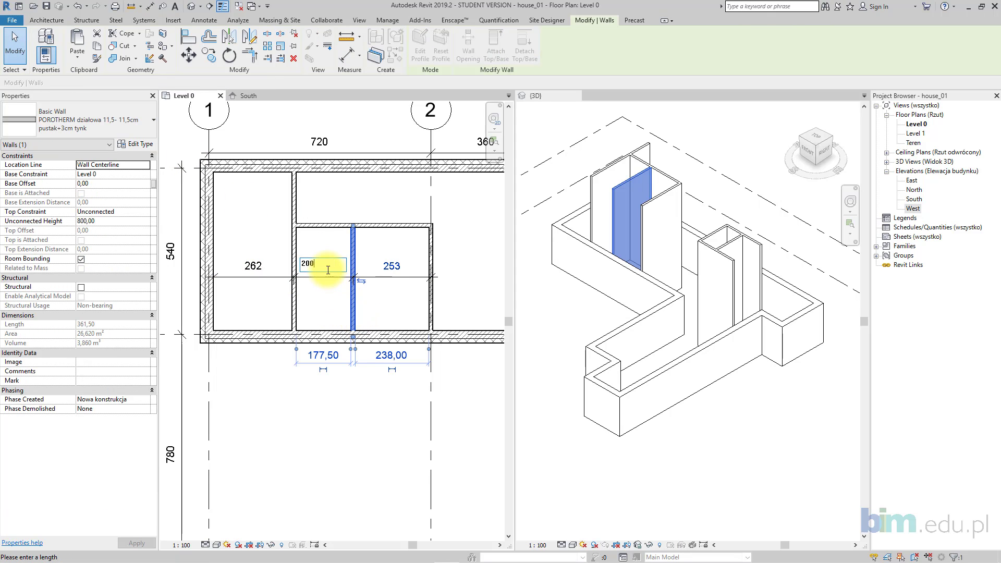
type("200")
key("Return")
key("Escape")
- Move the Table detail group from outside the plan into the open room beside grid 3, below grid A
scroll(403, 310, "down", 2)
middle_click_drag(404, 311, 266, 261)
middle_click_drag(319, 301, 297, 286)
middle_click_drag(387, 291, 330, 290)
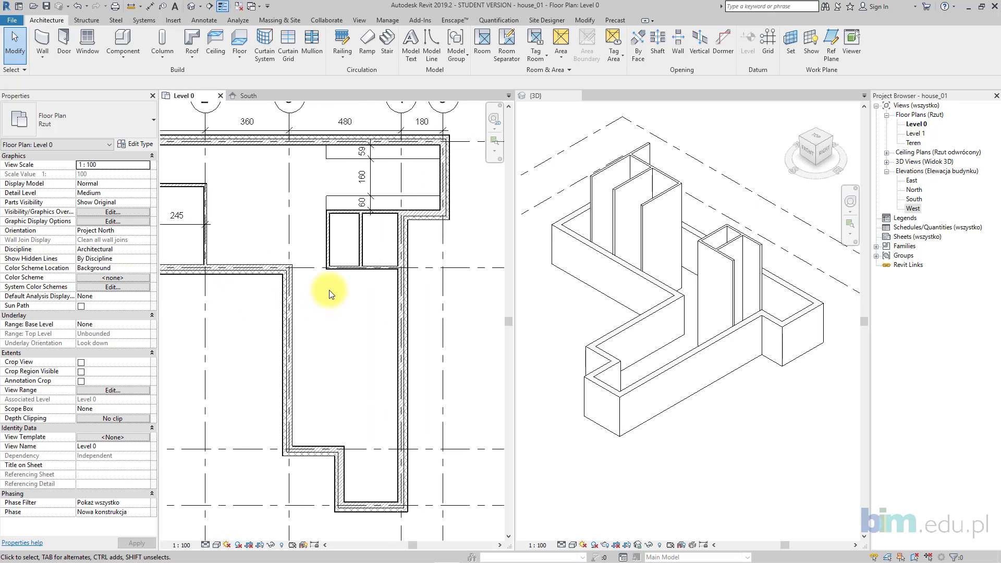
scroll(340, 307, "down", 3)
middle_click_drag(442, 297, 161, 374)
scroll(377, 293, "down", 2)
middle_click_drag(367, 315, 268, 416)
middle_click_drag(328, 386, 436, 365)
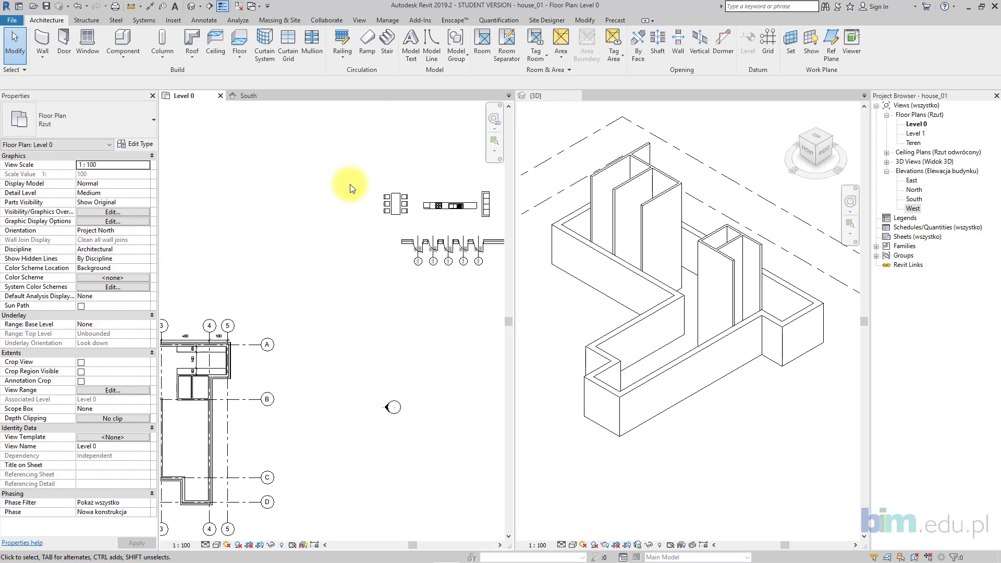
middle_click_drag(357, 217, 437, 195)
left_click(471, 182)
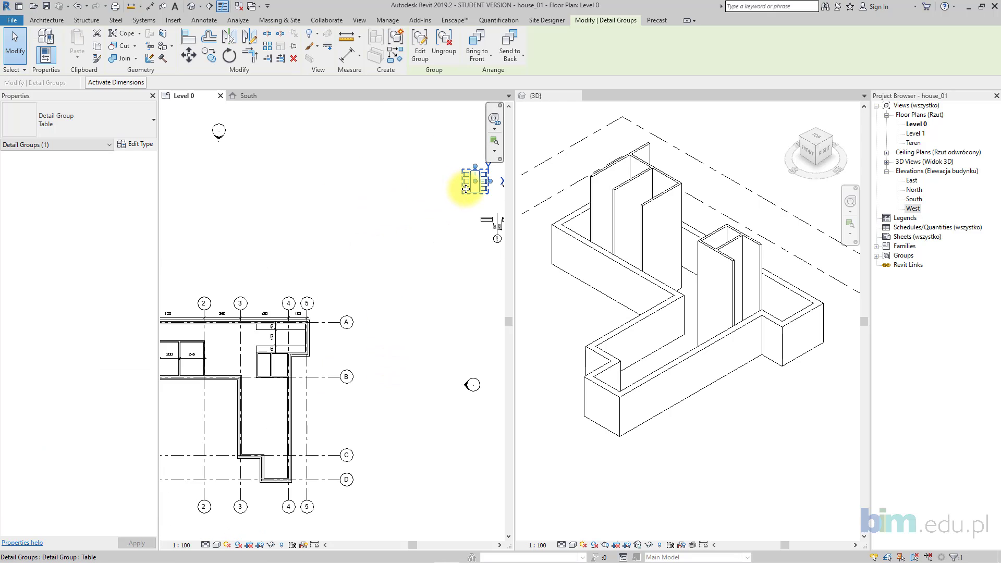
left_click_drag(472, 183, 246, 347)
scroll(223, 353, "up", 5)
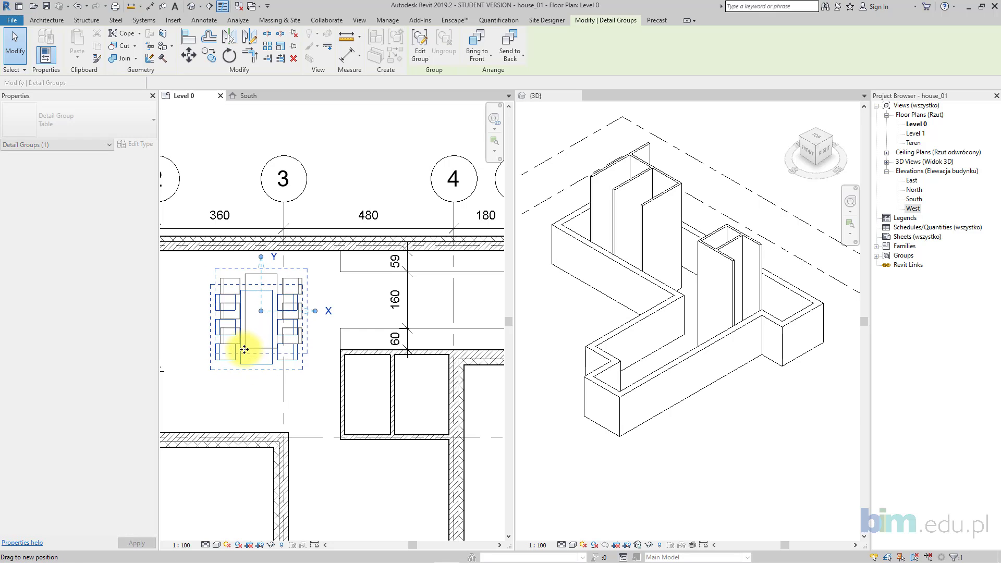
- Move the sofa detail group from outside the plan into the room between grids 2 and 3, left of the table
scroll(261, 348, "down", 3)
middle_click_drag(439, 290, 236, 340)
middle_click_drag(420, 246, 253, 289)
scroll(324, 184, "up", 2)
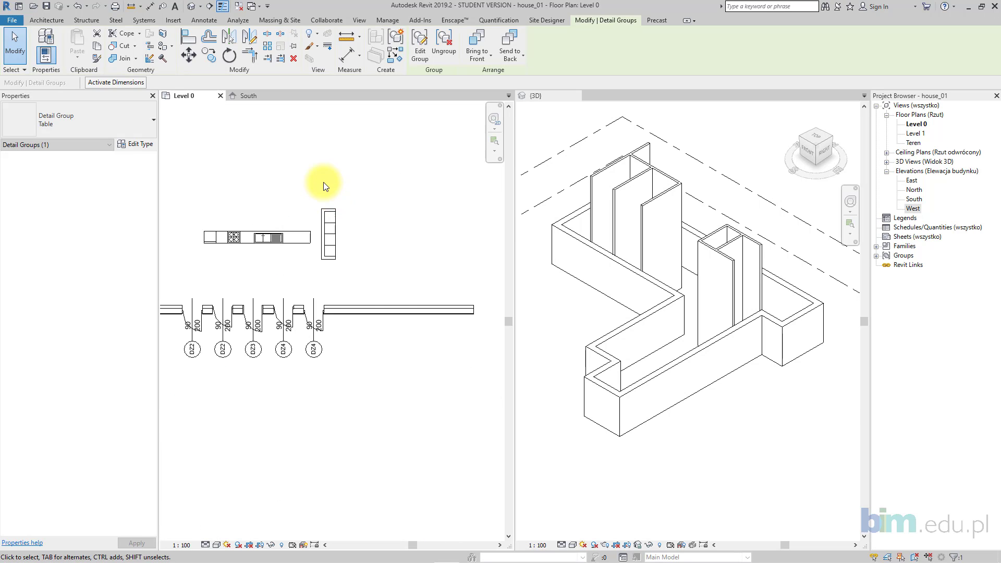
mouse_move(322, 182)
left_mouse_down()
mouse_move(375, 284)
mouse_move(361, 284)
left_mouse_up()
scroll(323, 278, "down", 2)
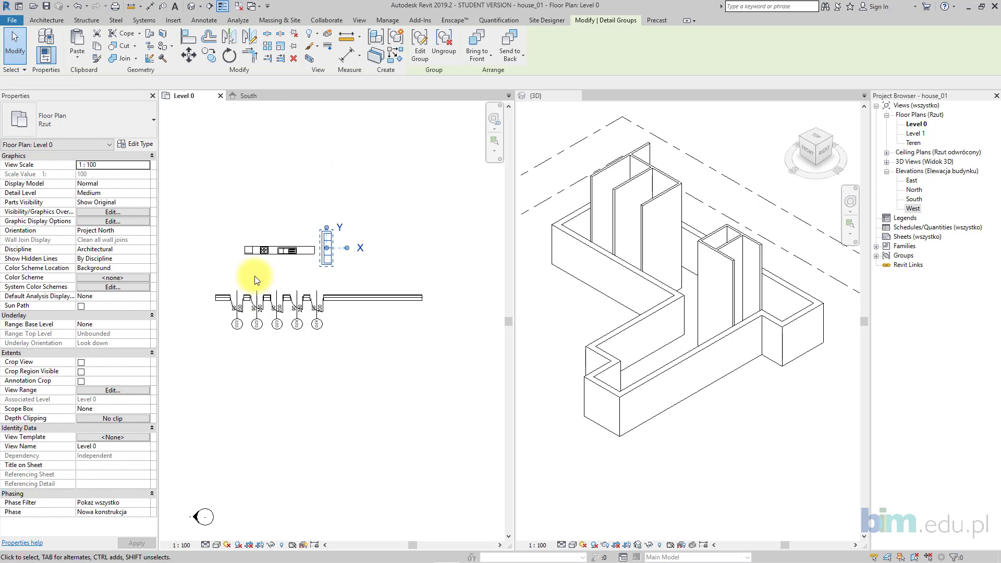
middle_click_drag(254, 276, 374, 202)
left_click_drag(444, 185, 230, 365)
middle_click_drag(293, 348, 496, 235)
left_click_drag(430, 254, 180, 311)
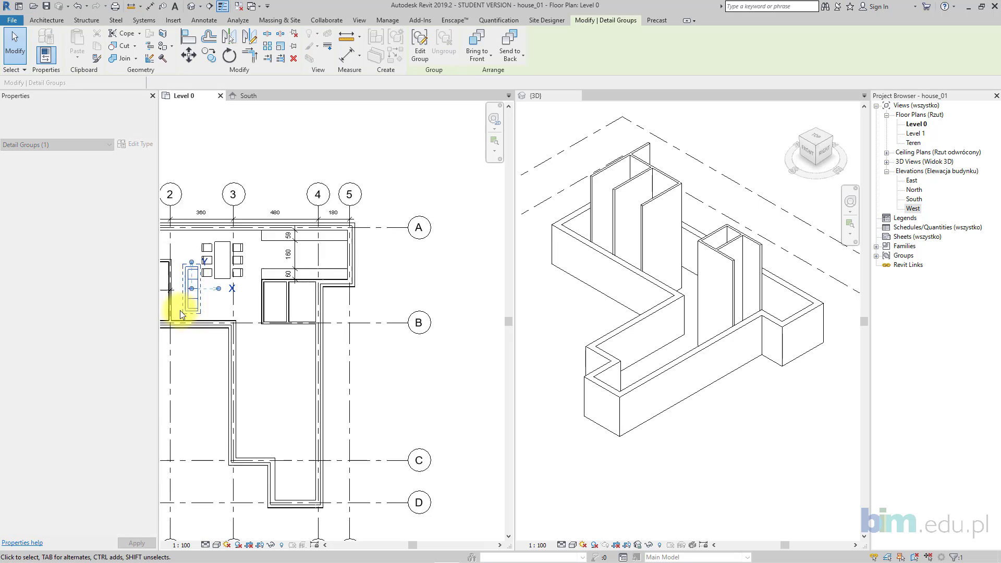
- Align the sofa detail group with the exterior wall's inner face along grid B and with the partition's face at grid 2
scroll(180, 311, "up", 5)
left_click_drag(317, 344, 281, 353)
left_click(360, 345)
scroll(256, 357, "up", 2)
scroll(256, 358, "up", 1)
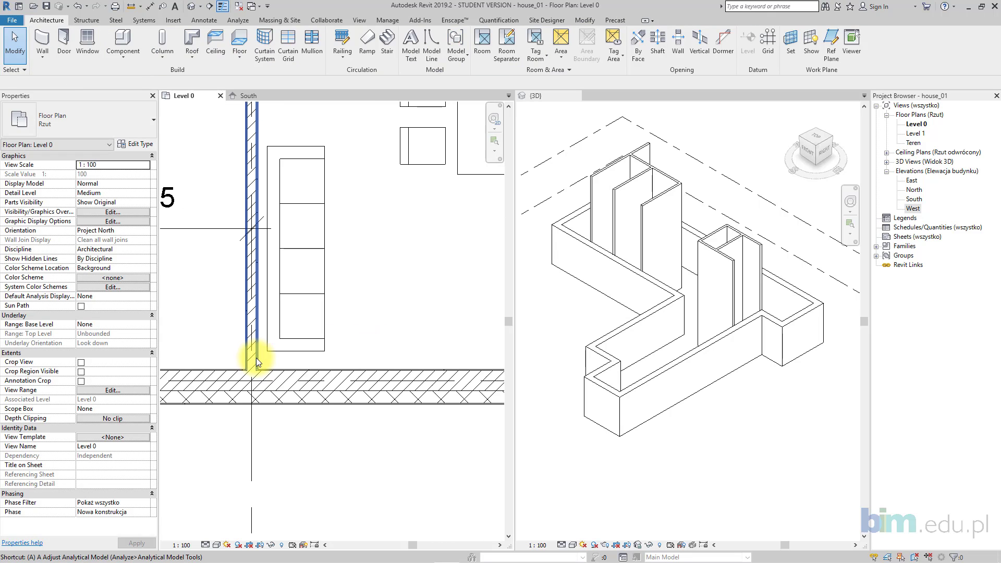
key("a")
key("l")
left_click(280, 350)
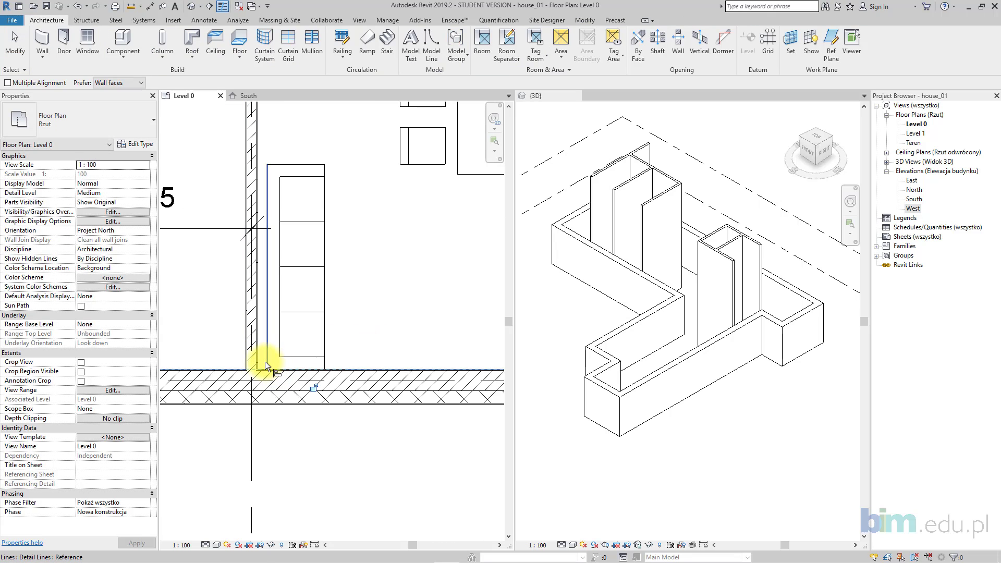
left_click(256, 351)
left_click(267, 353)
scroll(318, 344, "down", 3)
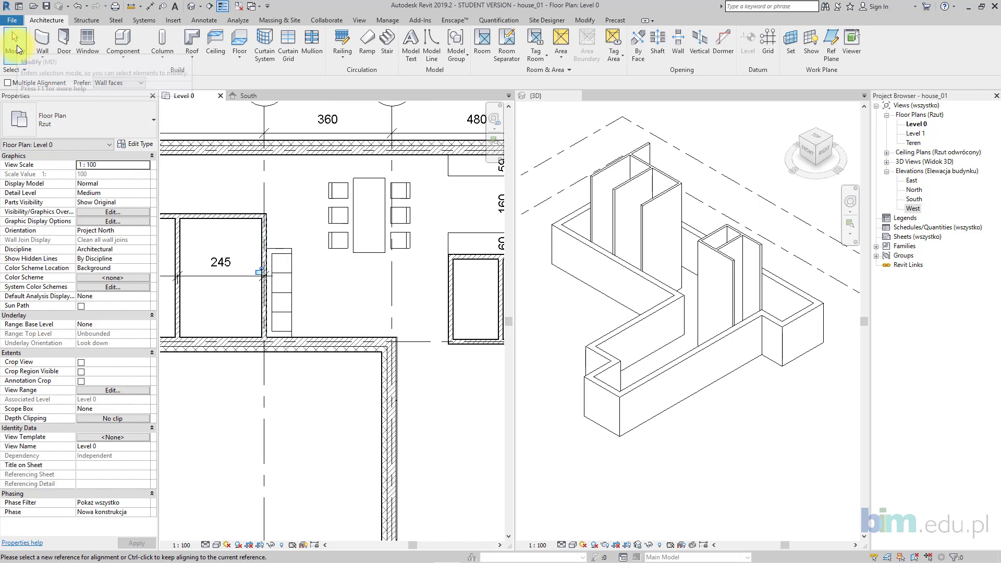
left_click(16, 44)
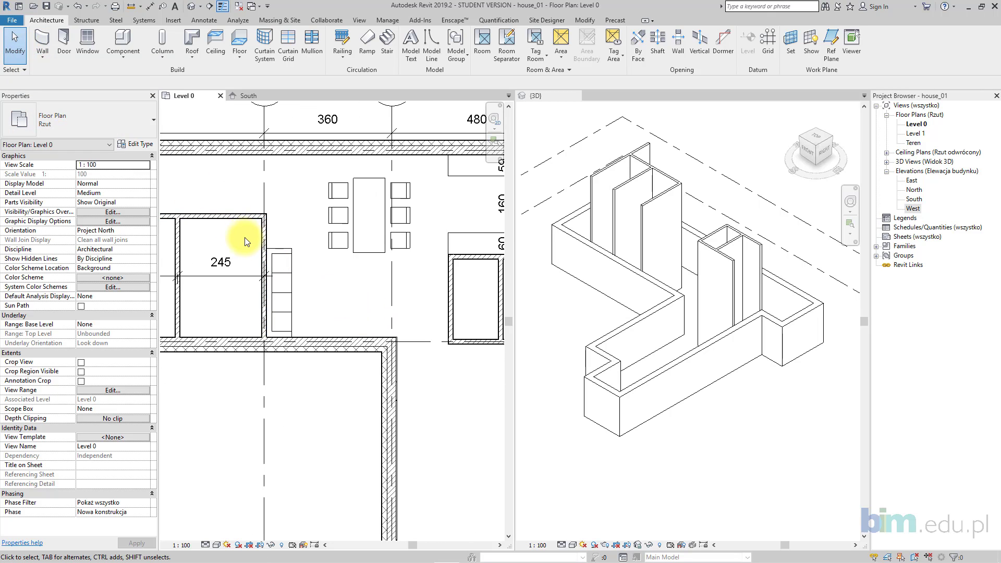
- Draw a horizontal structural wall of type POROTHERM wewn. nośna 18,8 between the exterior walls at grids 3 and 4, about 261 below the grid B partition
scroll(245, 237, "down", 2)
middle_click_drag(299, 270, 231, 301)
scroll(226, 293, "down", 2)
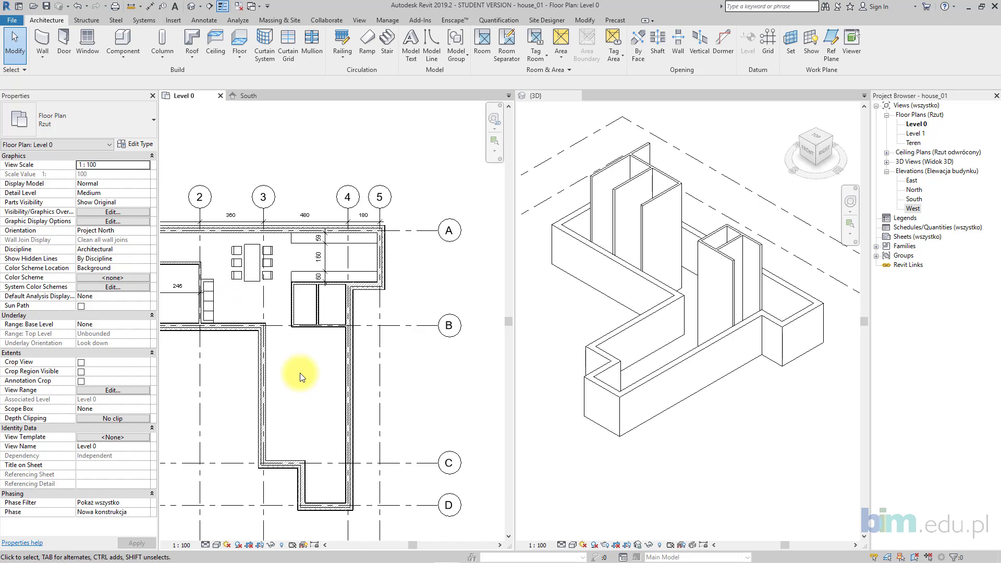
middle_click_drag(317, 387, 314, 302)
scroll(304, 301, "up", 3)
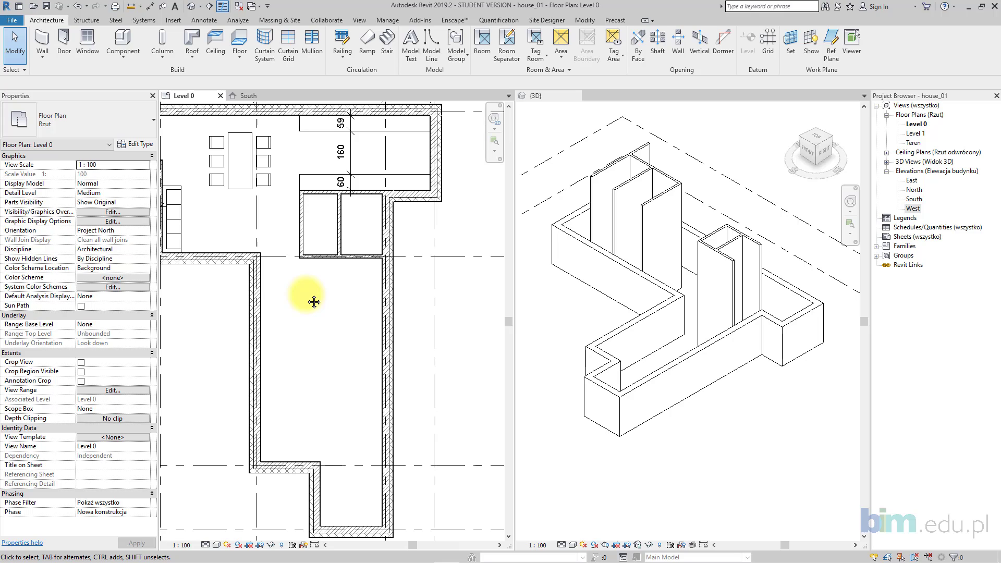
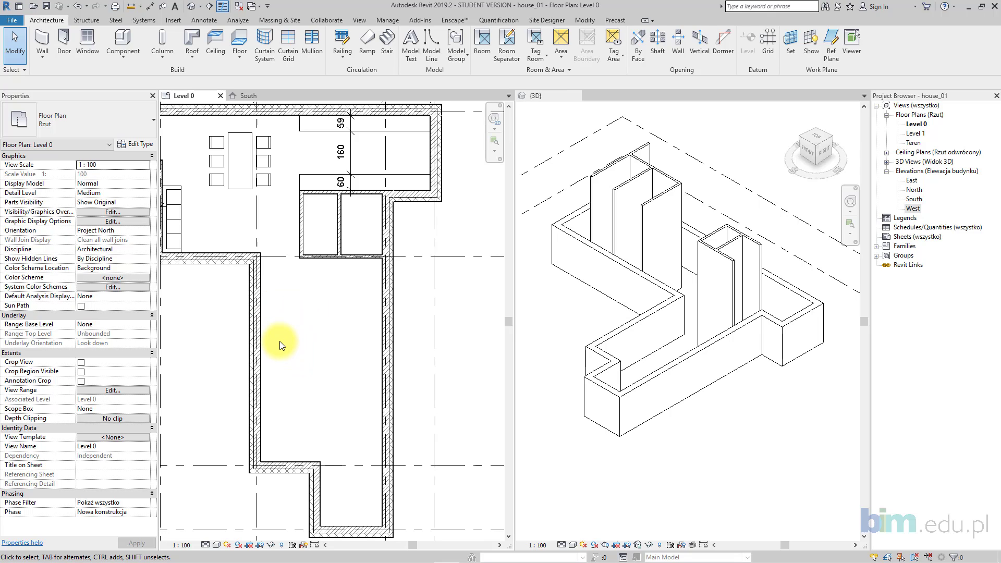
left_click(42, 57)
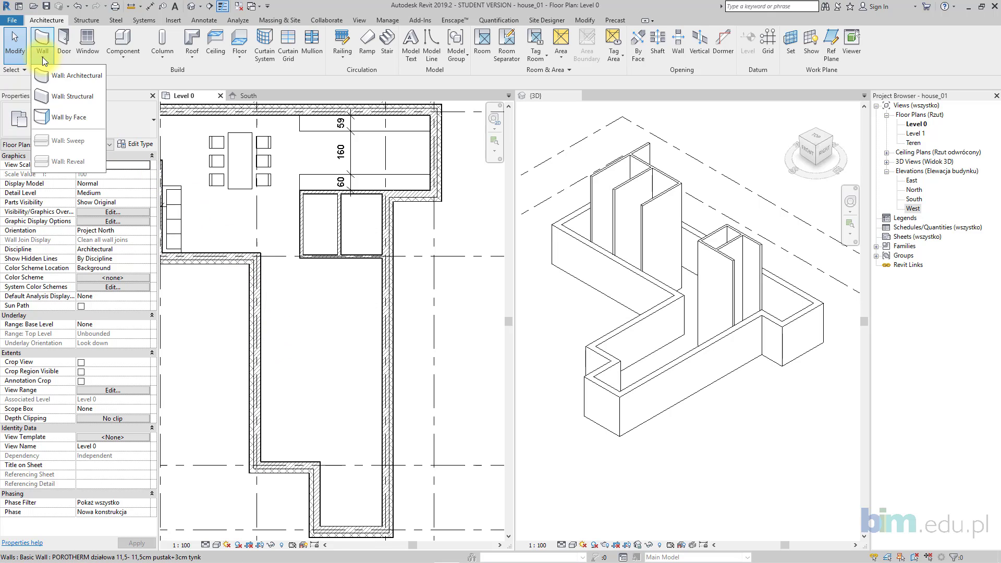
left_click(58, 98)
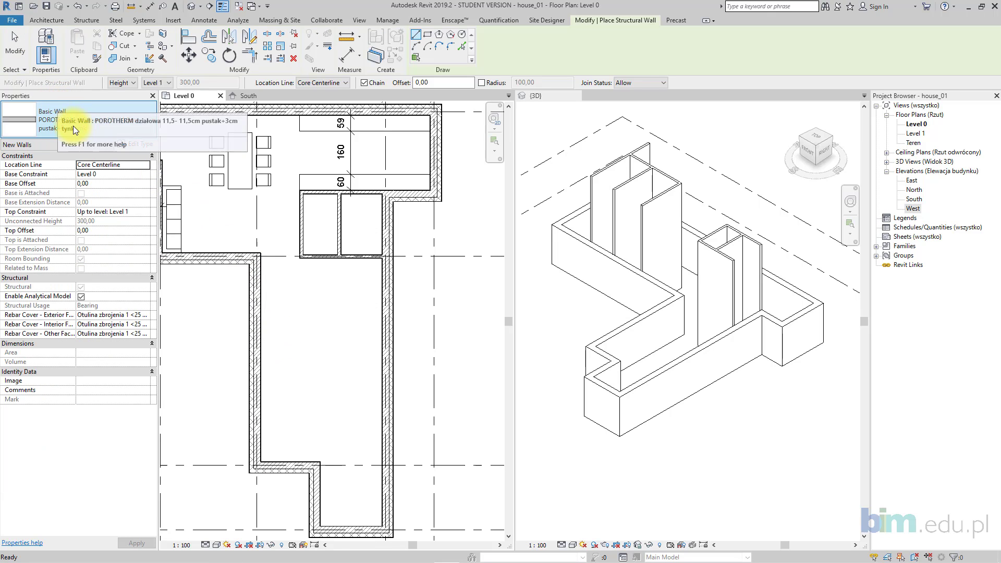
left_click(73, 126)
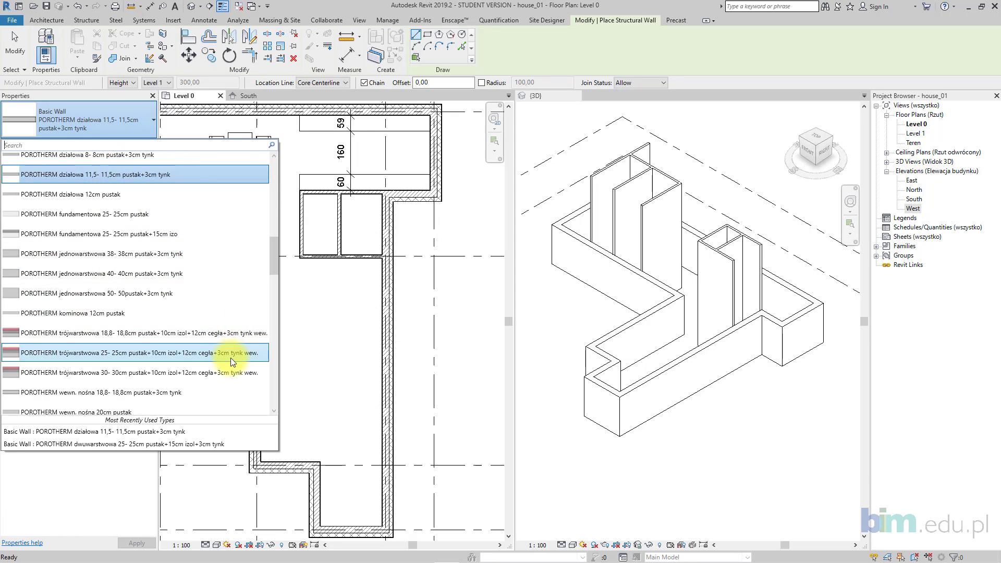
left_click(227, 390)
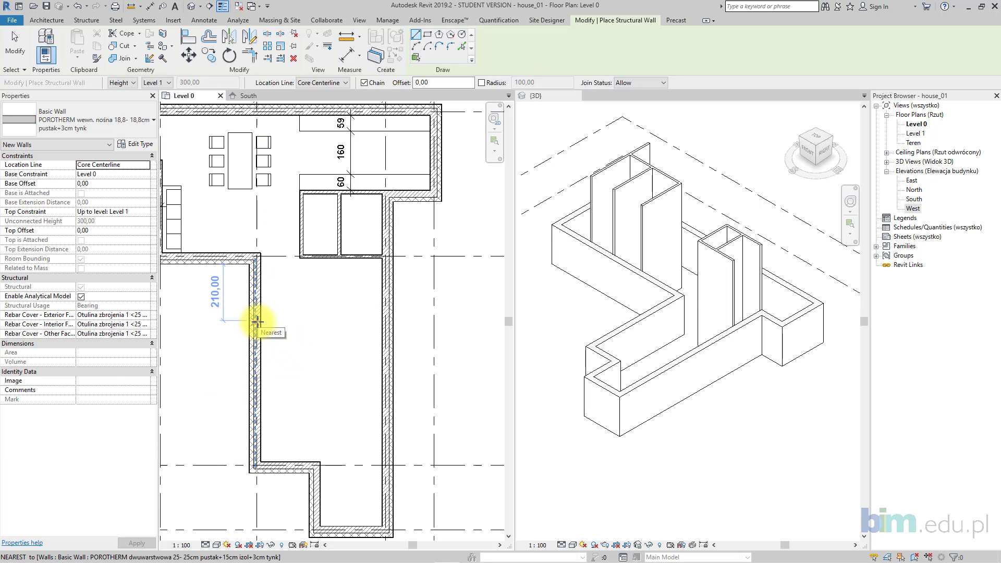
left_click(386, 331)
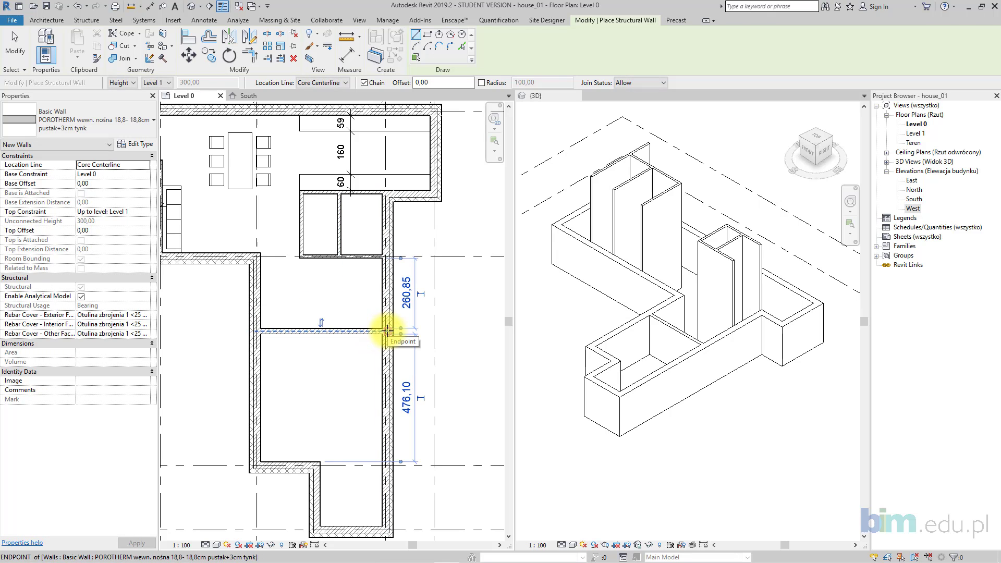
key("Escape")
key("Escape")
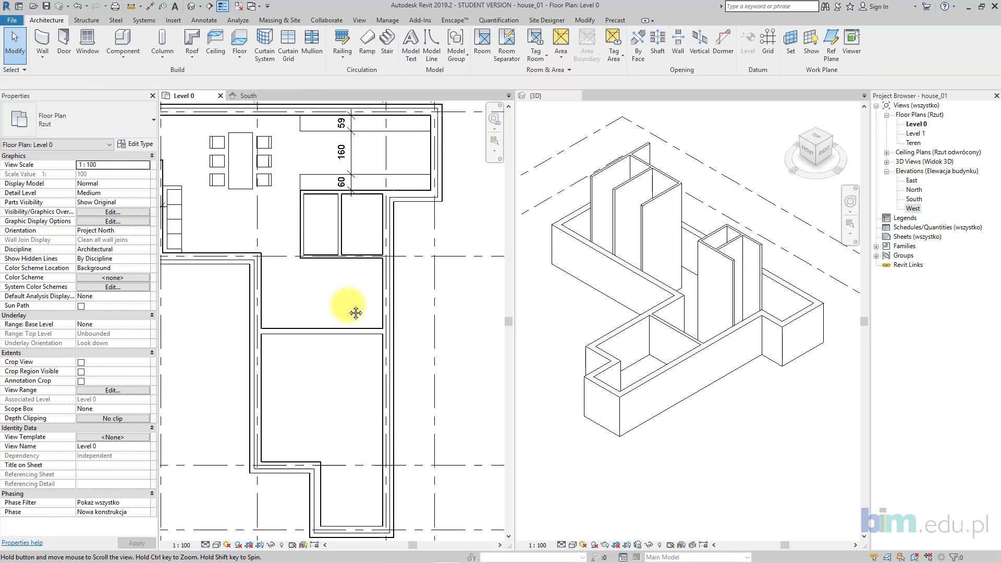
- Place a Wegarek_Drzwi_1S_wejsciowe_pelne_v2011 90x200 door in the grid 4 exterior wall, 40 above the new structural wall, opening inward
middle_click_drag(353, 308, 361, 306)
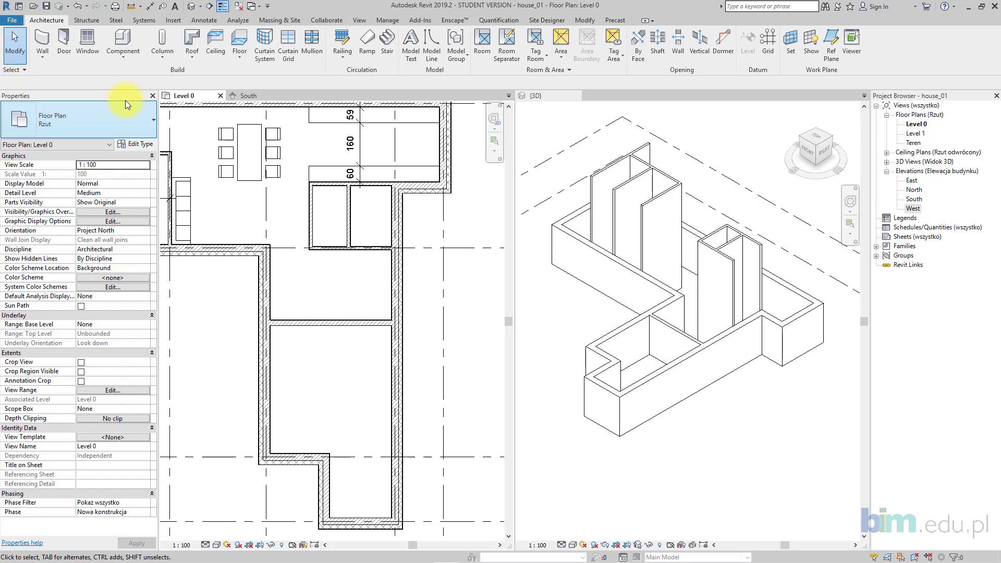
left_click(66, 52)
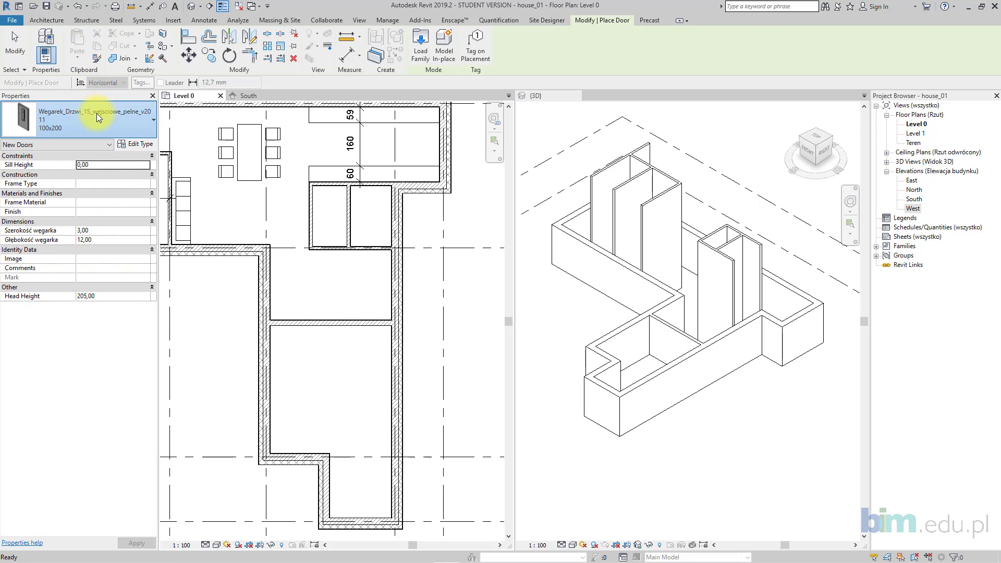
left_click(96, 114)
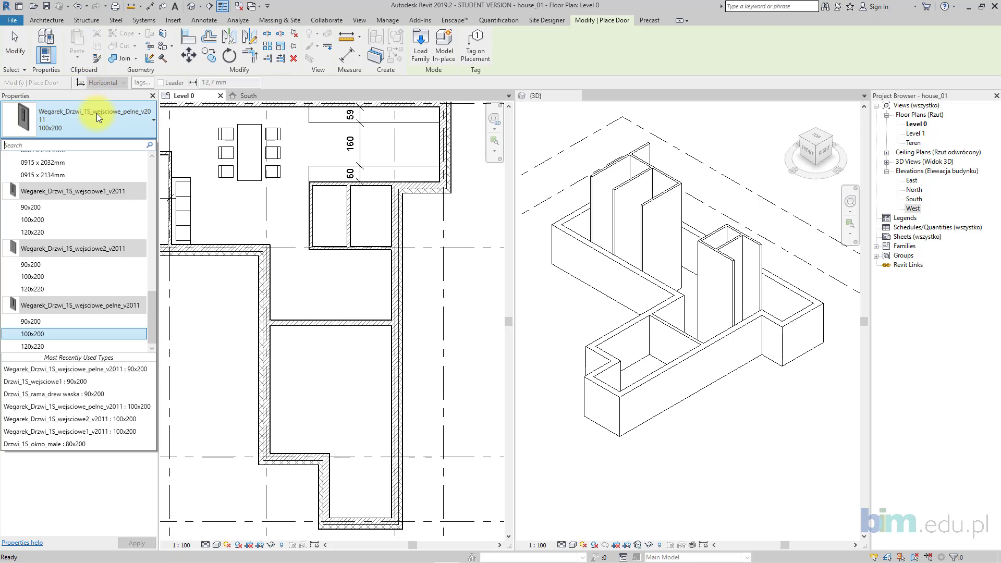
left_click(84, 320)
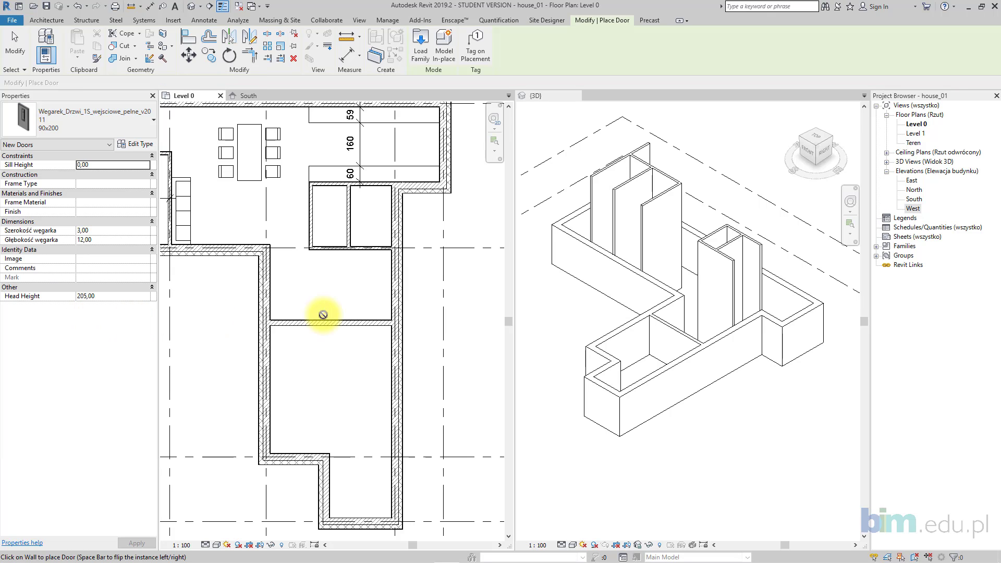
left_click(395, 295)
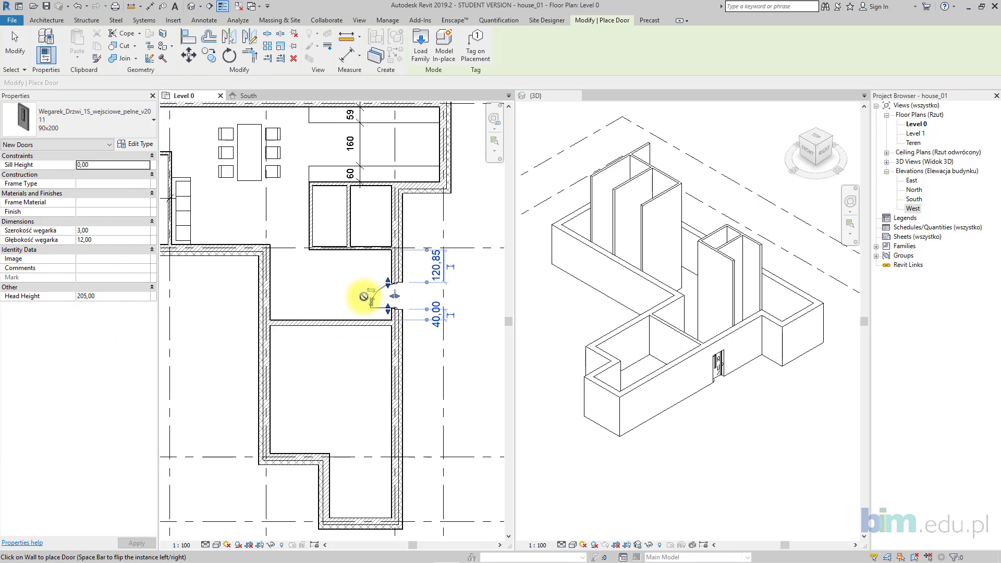
middle_click_drag(322, 296, 339, 296)
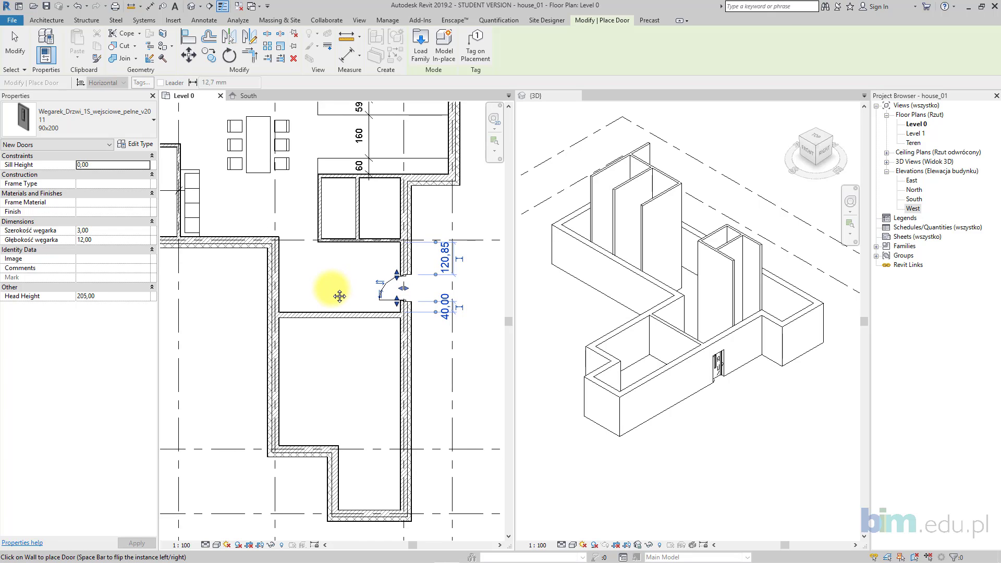
left_click(15, 41)
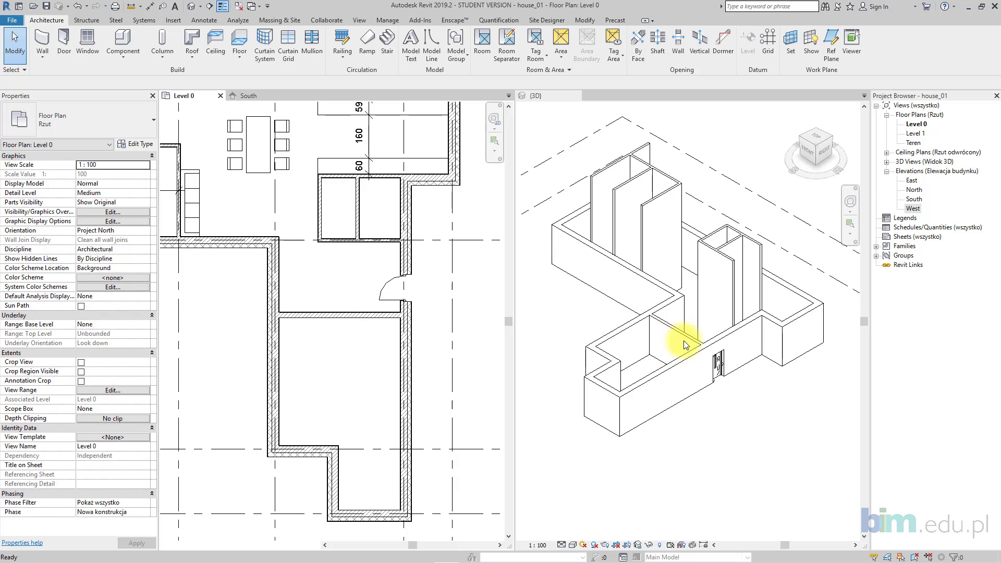
- Set the top constraint of all the tall POROTHERM działowa 11,5 partitions to Up to level: Level 1
middle_click_drag(685, 344, 697, 376)
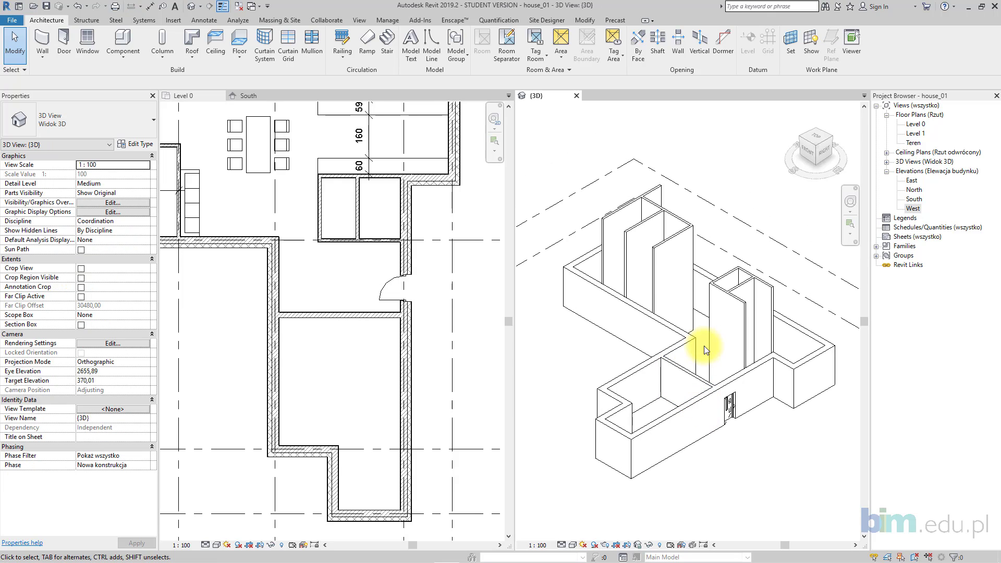
mouse_move(747, 342)
middle_mouse_down("shift")
mouse_move(732, 286)
mouse_move(695, 245)
mouse_move(710, 252)
mouse_move(737, 325)
middle_mouse_up("shift")
middle_click_drag(695, 409, 675, 330, "shift")
left_click_drag(776, 317, 572, 226)
middle_click_drag(589, 292, 599, 337, "shift")
left_click(146, 211)
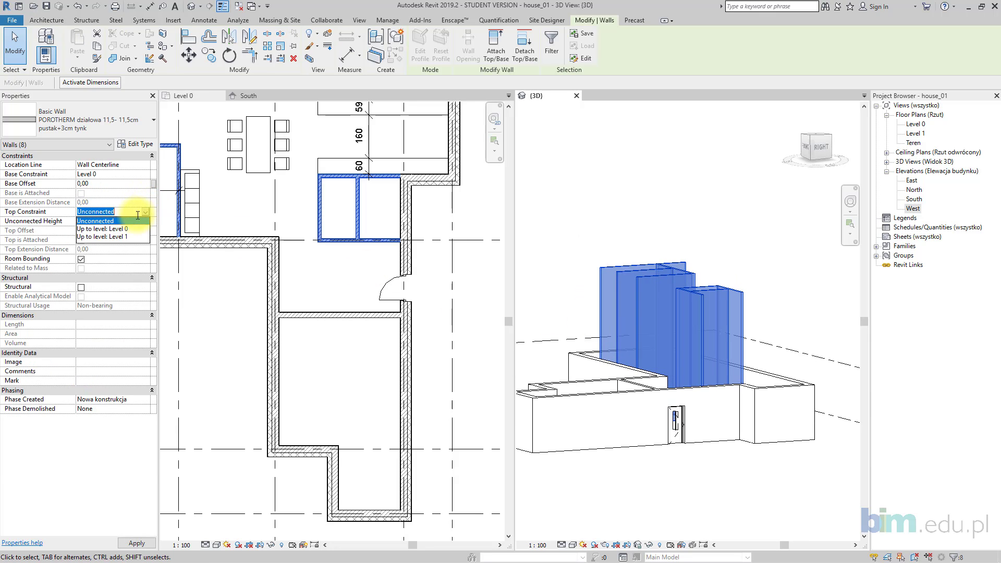
left_click(126, 220)
middle_click_drag(653, 368, 755, 364, "shift")
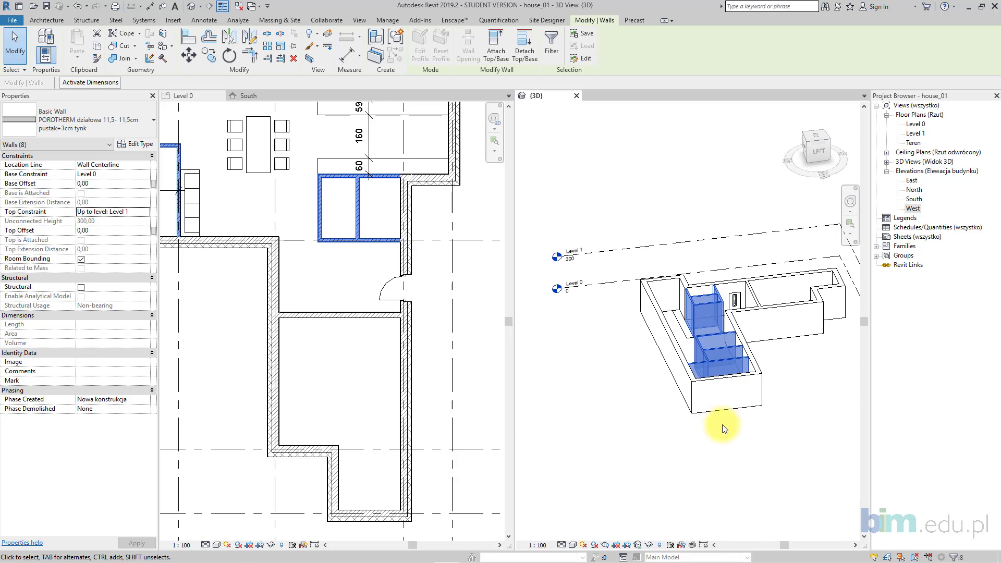
- Test the walls' link to Level 1 by setting its elevation to 500 and restoring it to 300
left_click(573, 261)
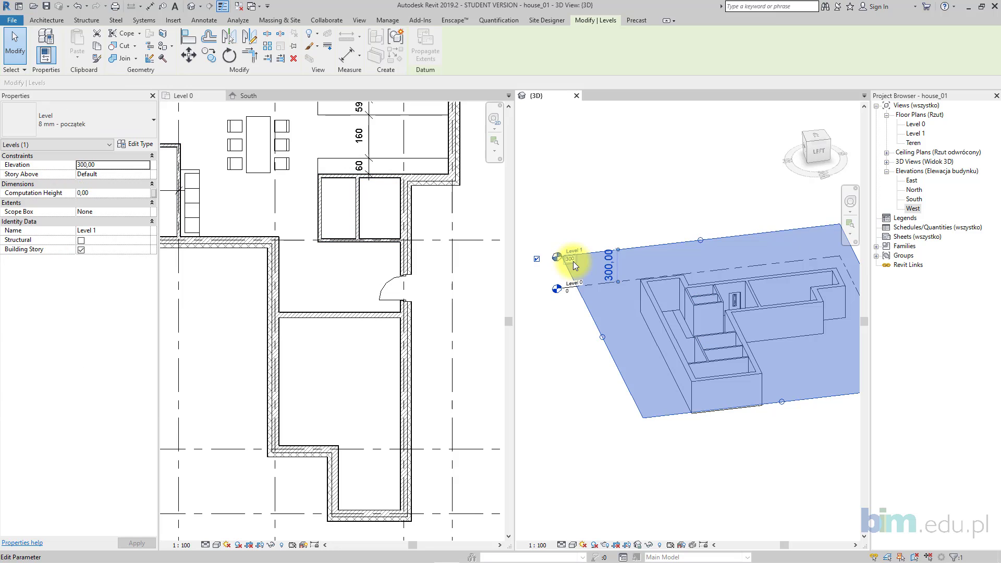
left_click(573, 261)
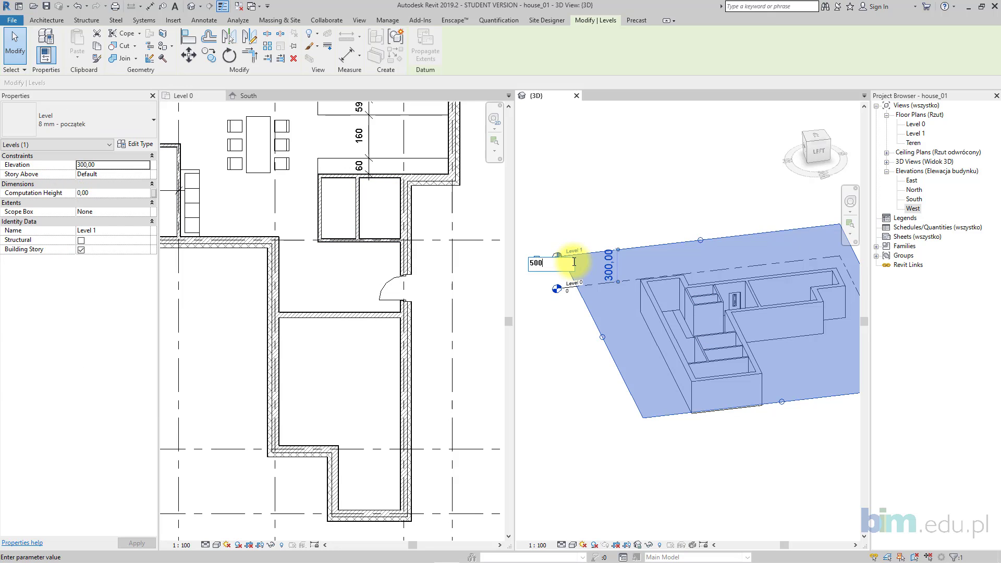
key("Return")
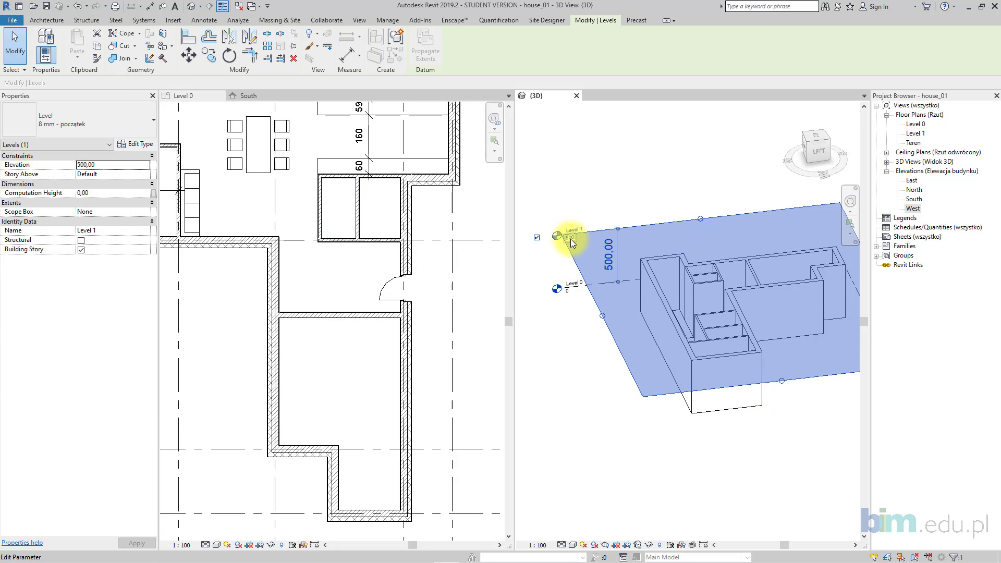
left_click(570, 239)
type("300")
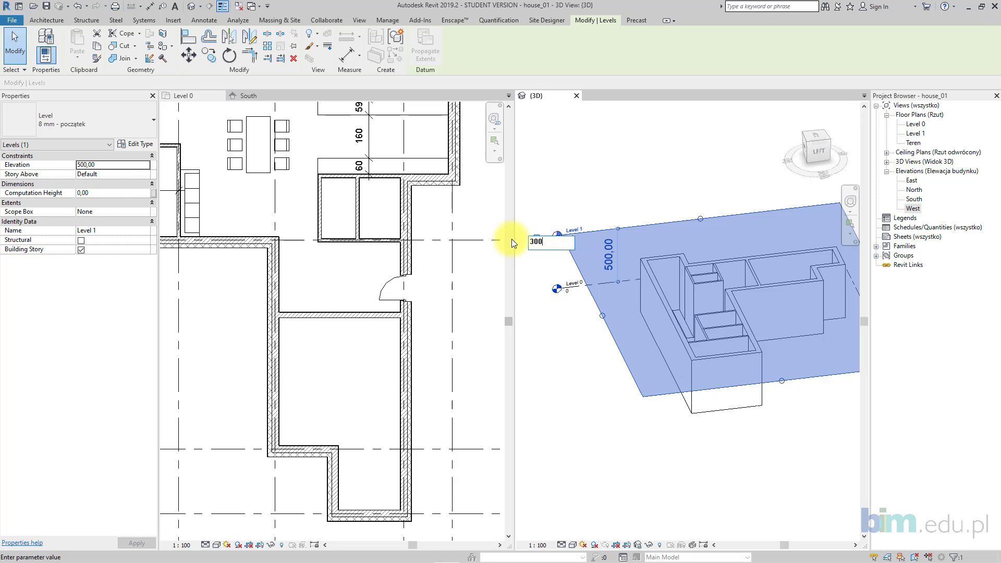
key("Return")
left_click(697, 436)
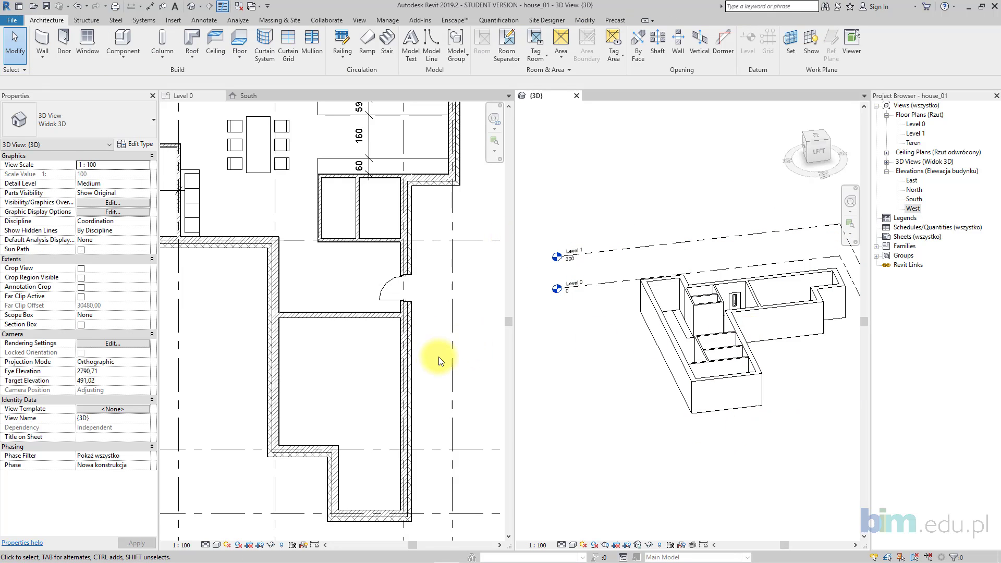
- Change the entrance door in the grid 4 exterior wall to type Drzwi_1S_wejsciowe1 90x200
left_click(379, 297)
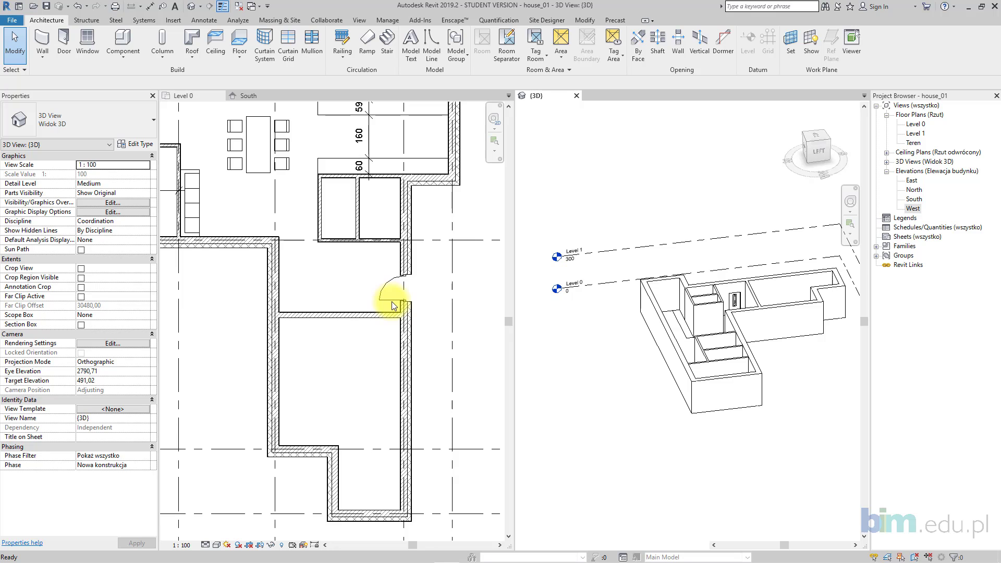
scroll(380, 300, "up", 4)
middle_click_drag(353, 309, 309, 298)
scroll(309, 298, "up", 2)
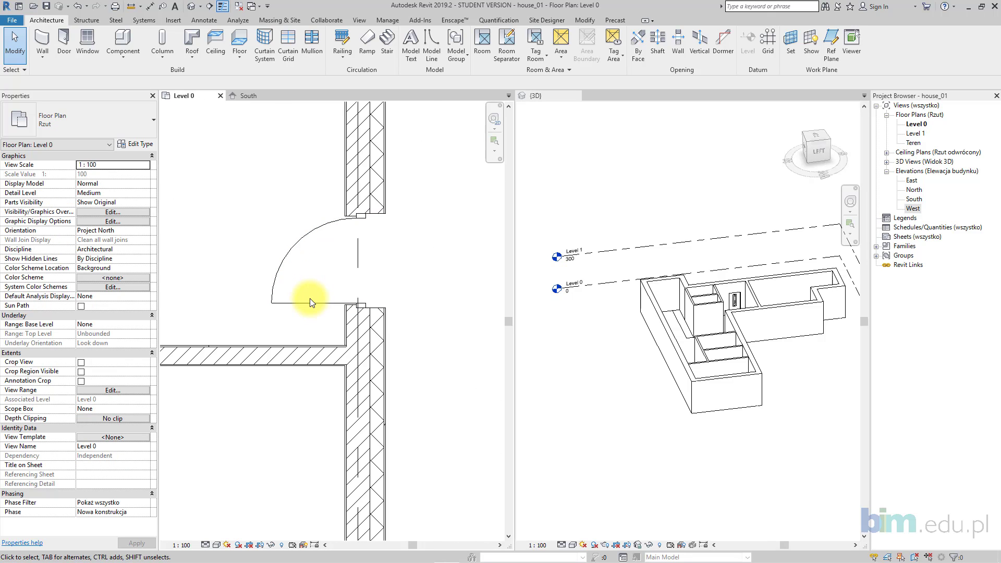
left_click(315, 302)
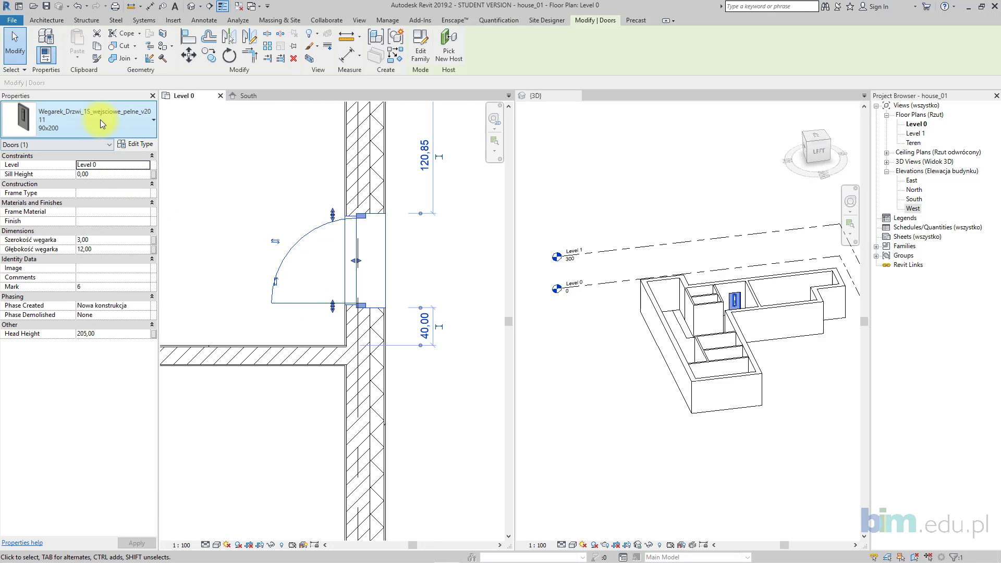
left_click(100, 121)
scroll(111, 324, "up", 4)
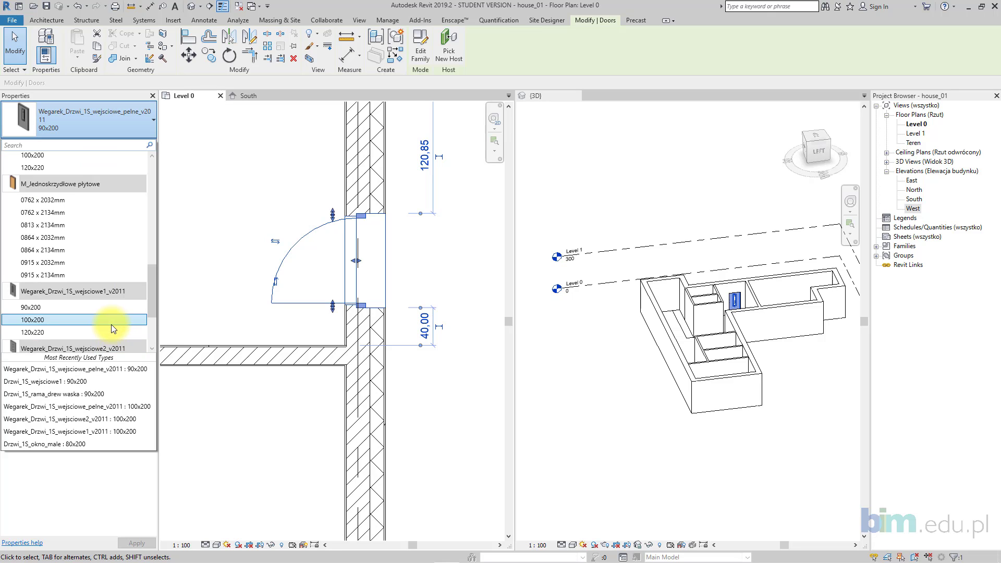
scroll(123, 297, "up", 4)
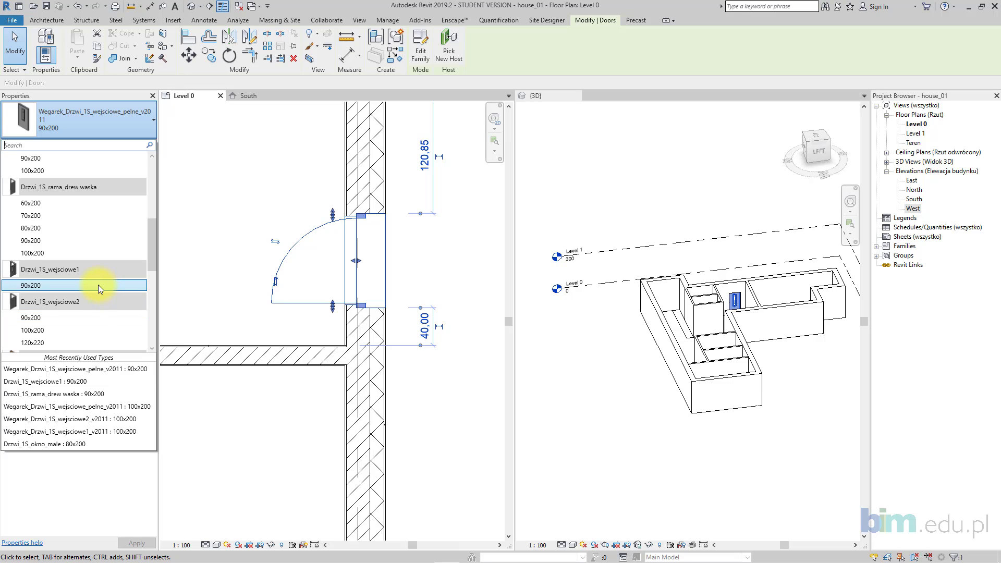
left_click(98, 284)
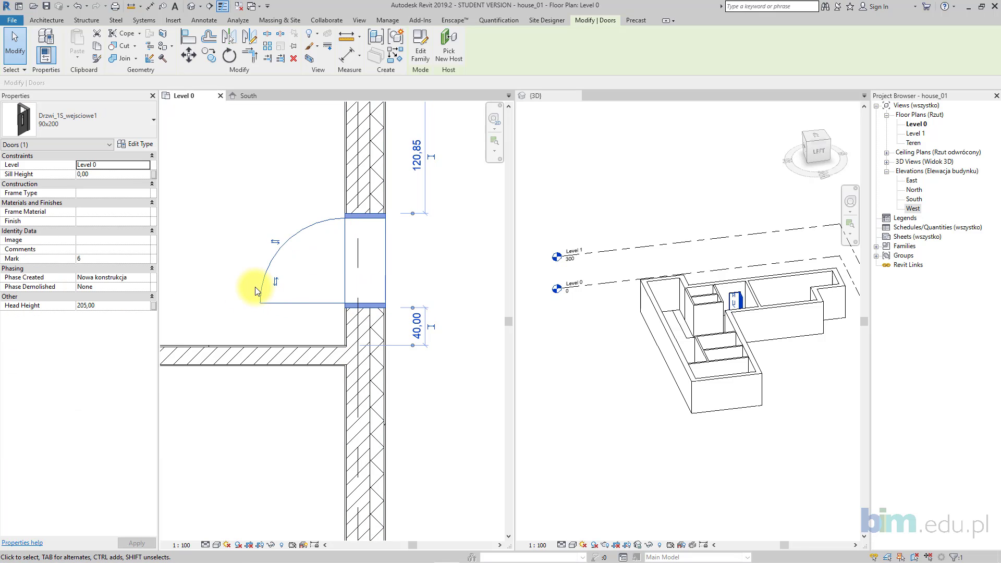
scroll(255, 287, "down", 3)
middle_click_drag(253, 280, 384, 264)
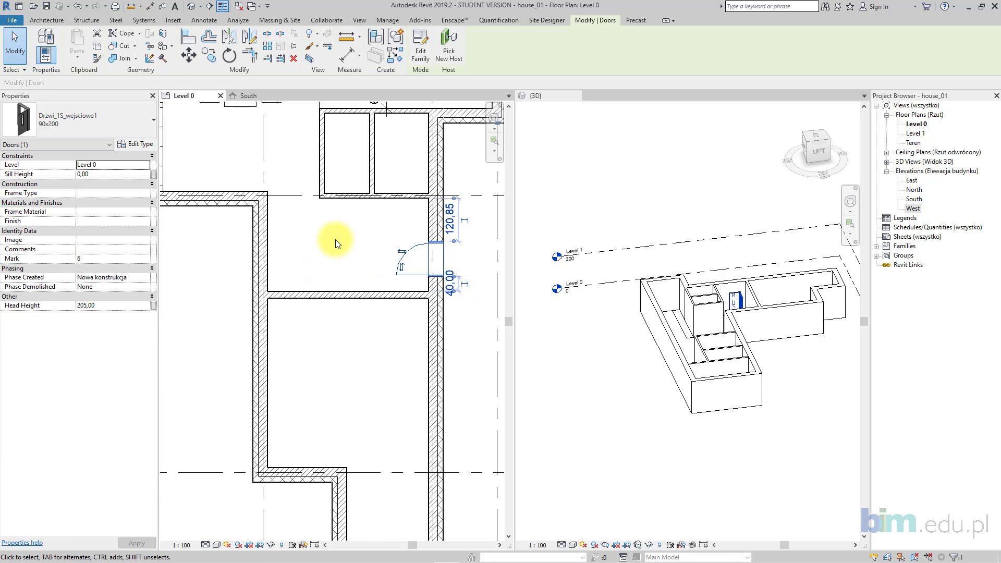
left_click(79, 112)
scroll(89, 245, "up", 3)
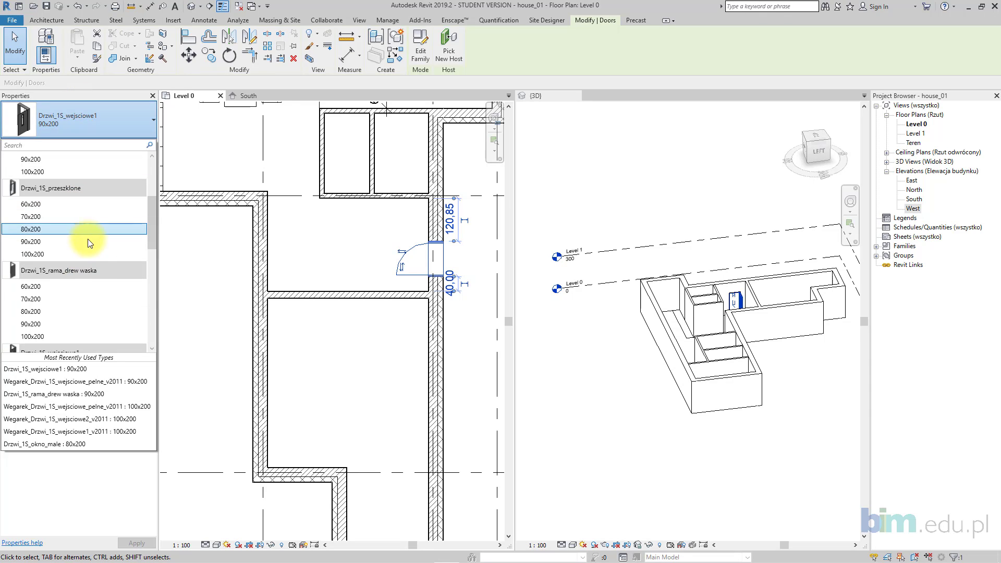
left_click(354, 246)
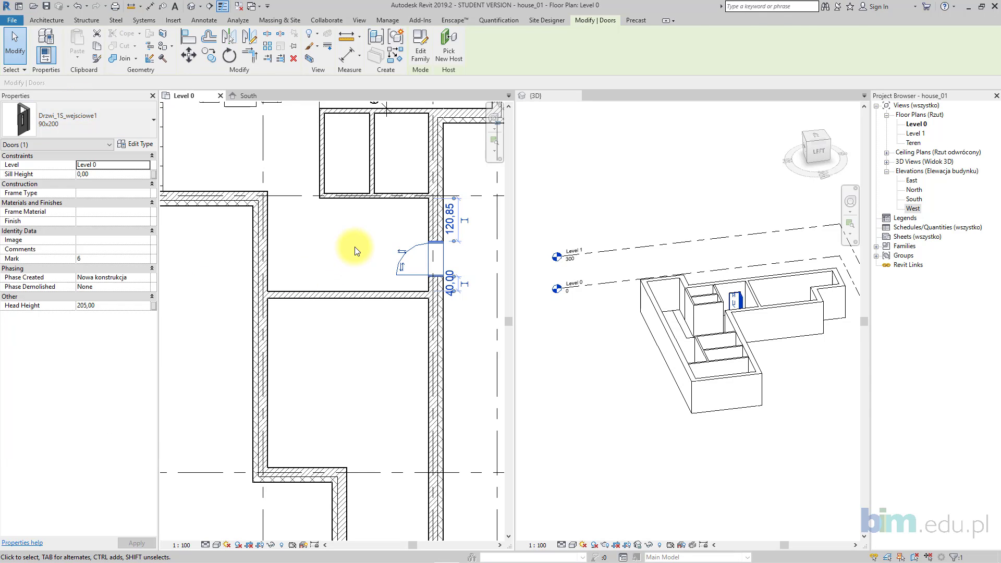
left_click(370, 243)
- Place a Drzwi_1S_rama_drew waska 80x200 door in each small room beside grid 4: one centred, the other 20 from the exterior wall
left_click(70, 44)
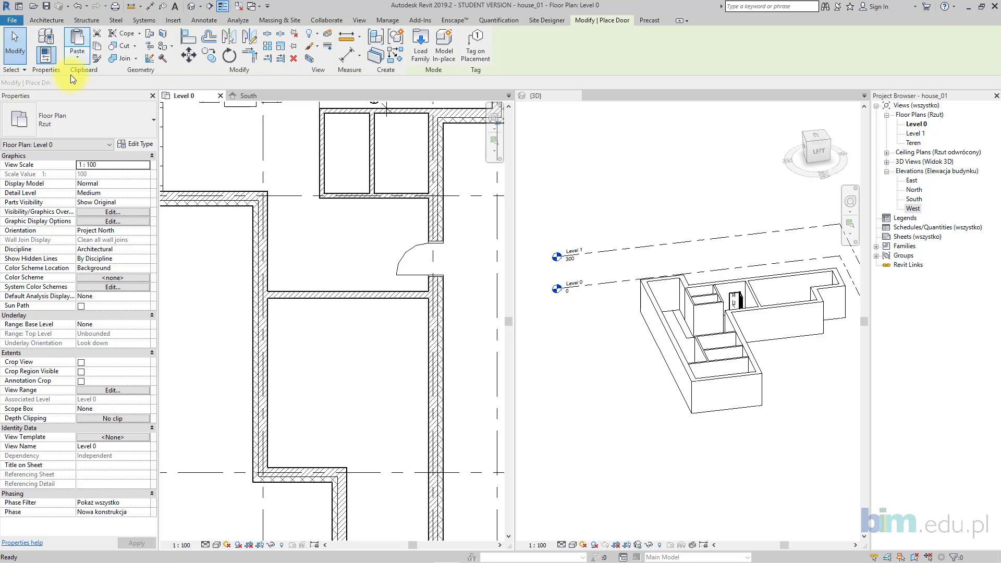
left_click(89, 126)
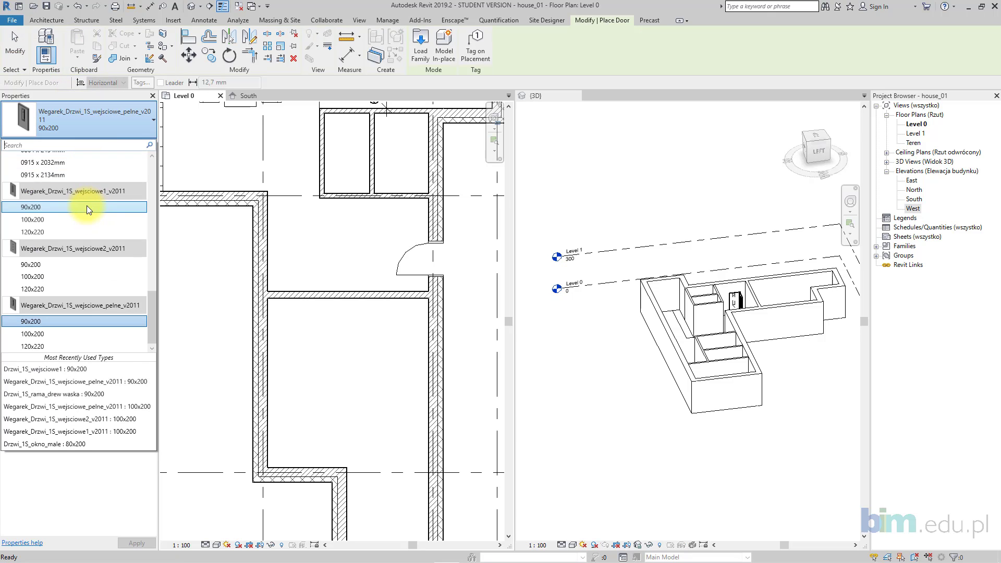
scroll(98, 212, "up", 5)
scroll(98, 211, "up", 4)
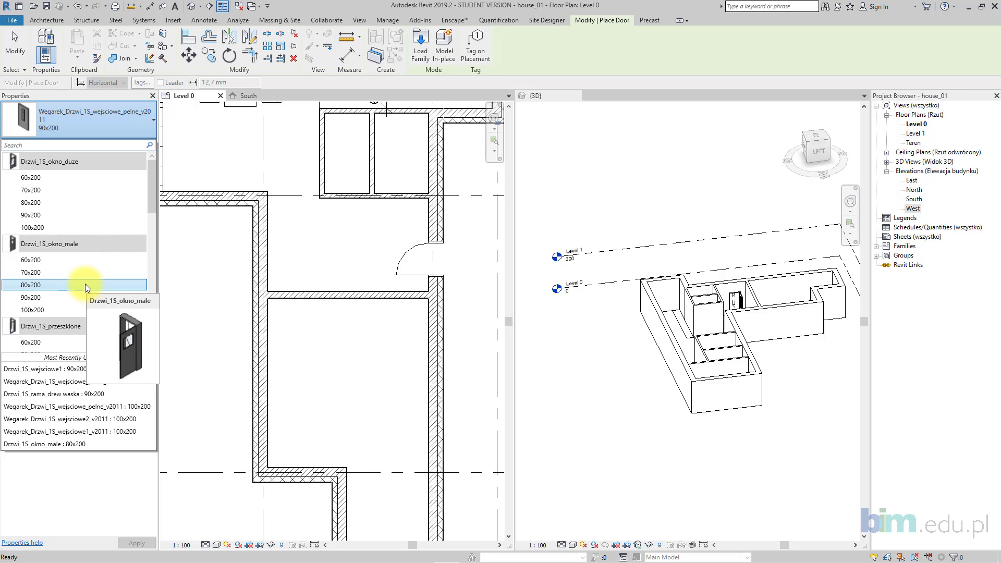
scroll(74, 244, "down", 3)
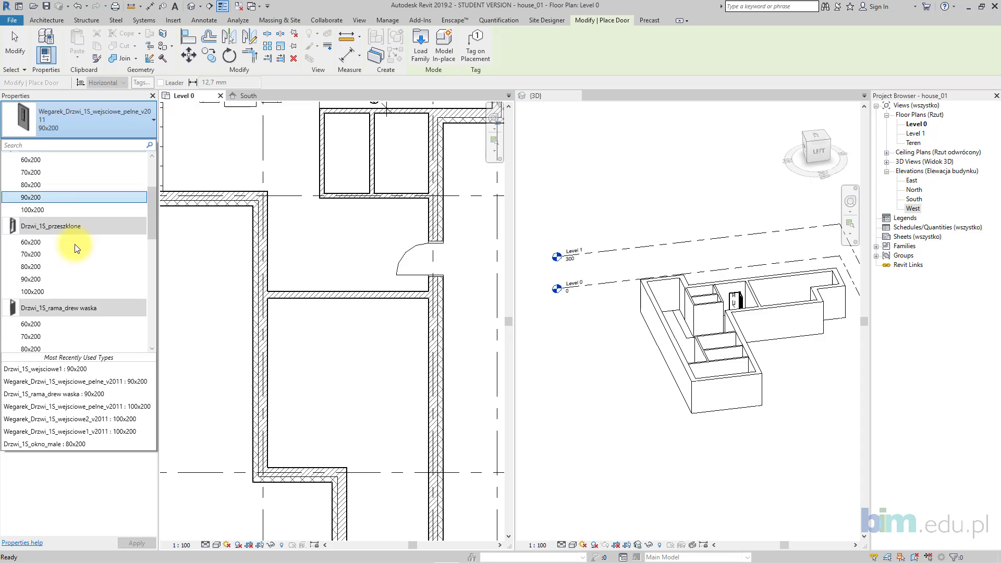
scroll(74, 243, "down", 2)
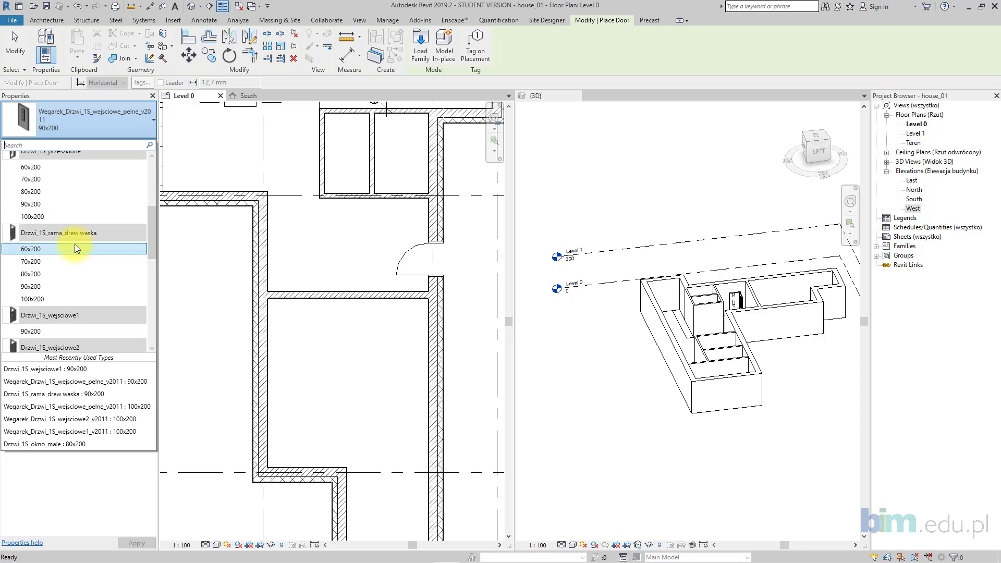
left_click(64, 274)
scroll(346, 201, "up", 1)
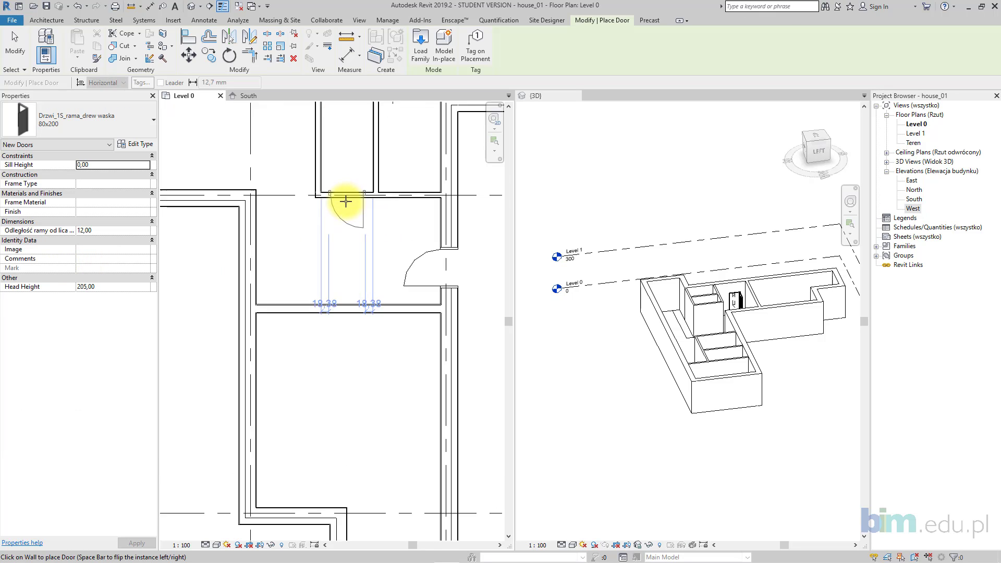
scroll(345, 201, "up", 1)
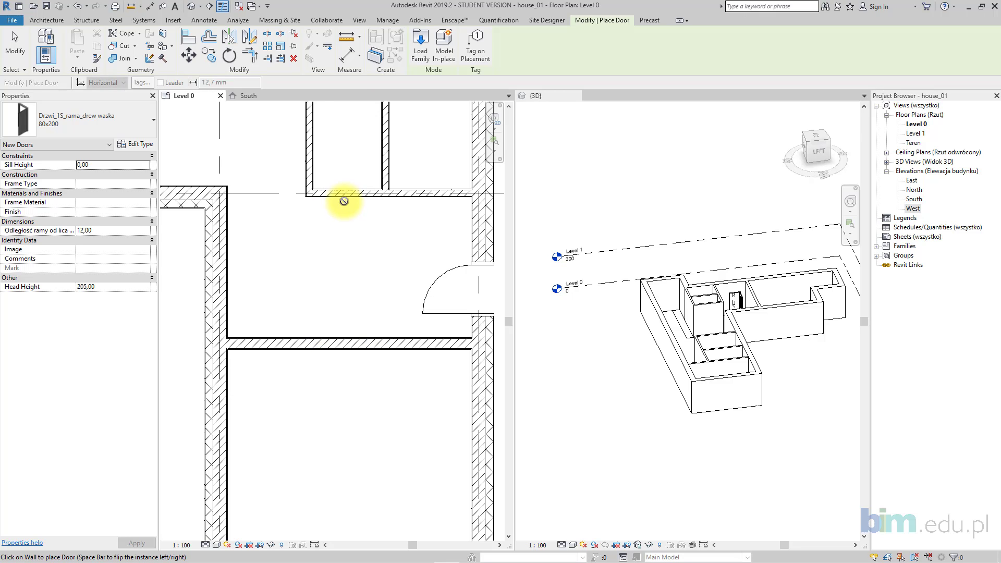
left_click(344, 196)
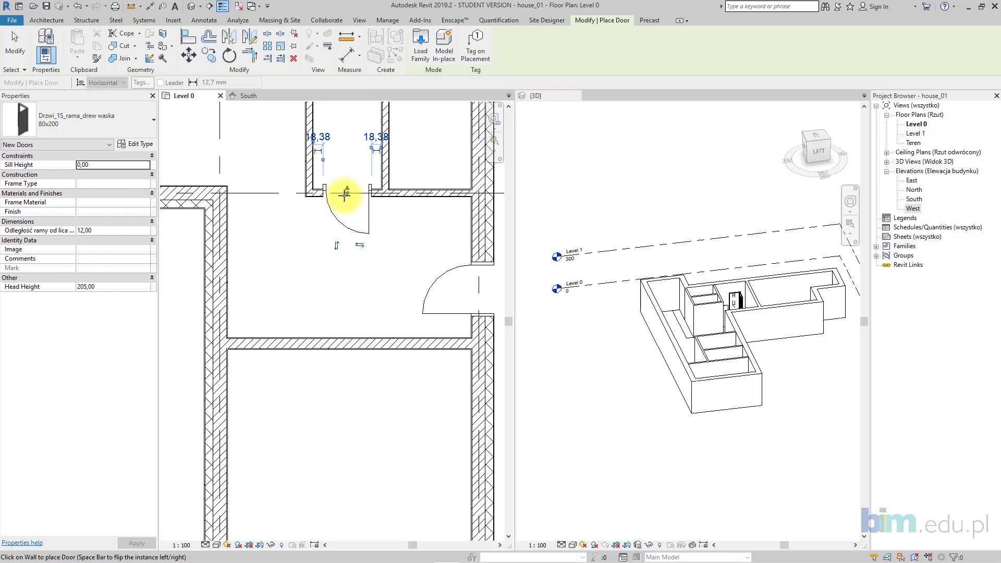
left_click(434, 196)
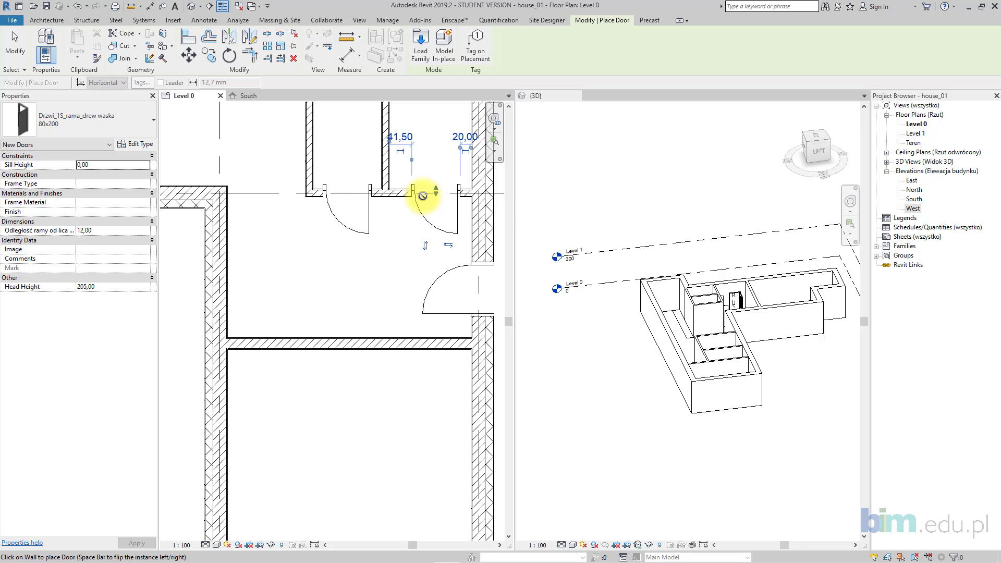
left_click(19, 52)
- Set the frame-to-face distance (Odległość ramy od lica) of both new small-room doors to 0
left_click_drag(435, 238, 304, 223)
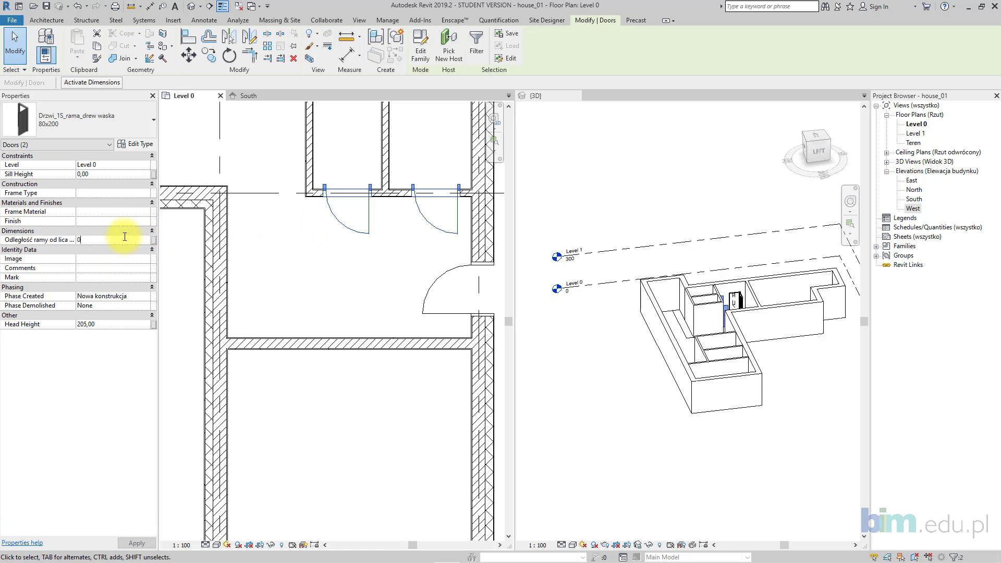
left_click_drag(389, 224, 384, 235)
left_click(398, 249)
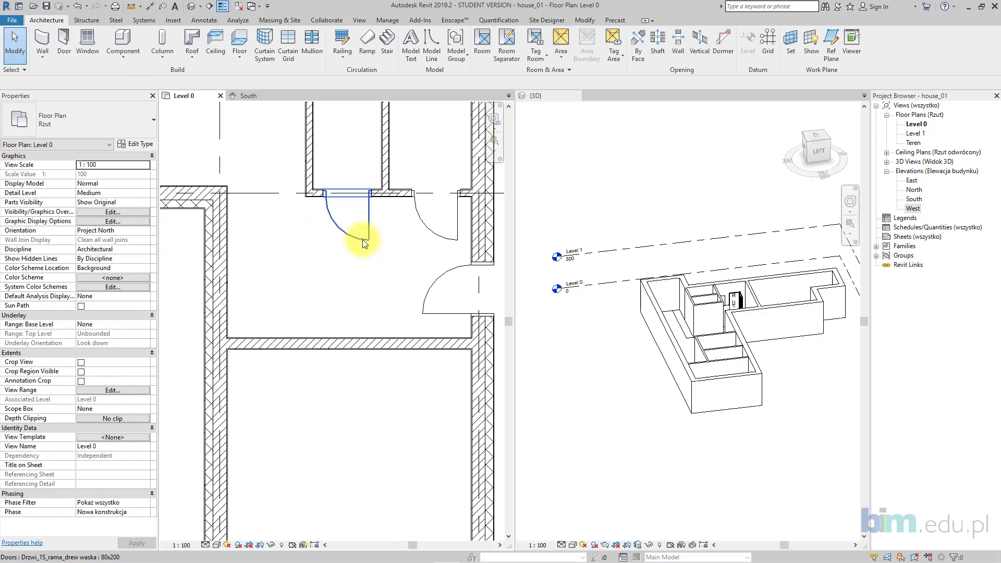
- Place a Drzwi_1S_rama_drew waska 80x200 door centred in the structural wall below the entrance hall, opening into the large room
left_click(362, 239)
left_click(394, 55)
scroll(301, 327, "down", 2)
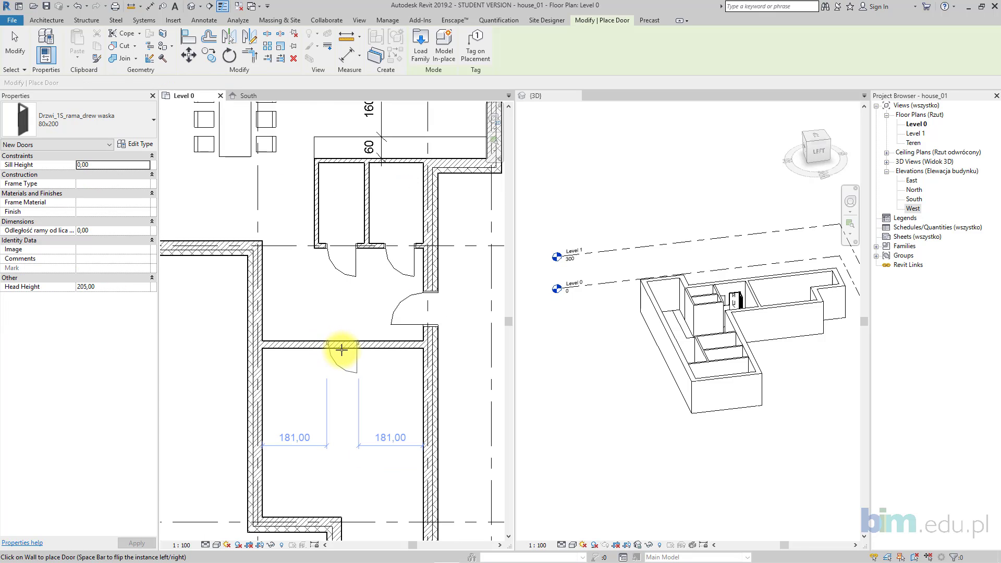
left_click(341, 350)
- Place 80x200 doors centred in the front walls of the 200 and 245 rooms, and one in the 262 room's partition, 10 from the exterior wall
scroll(307, 329, "down", 3)
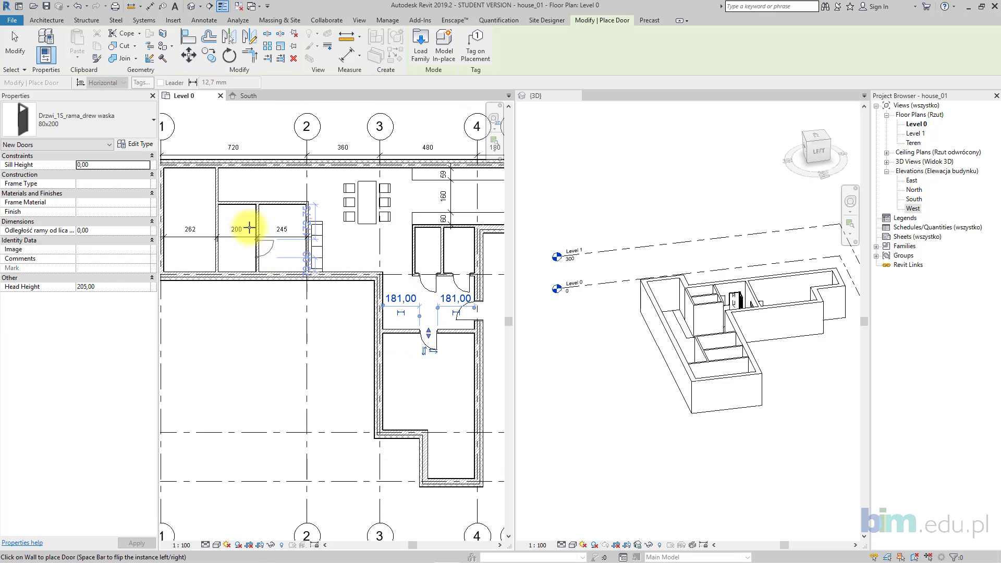
scroll(249, 228, "up", 3)
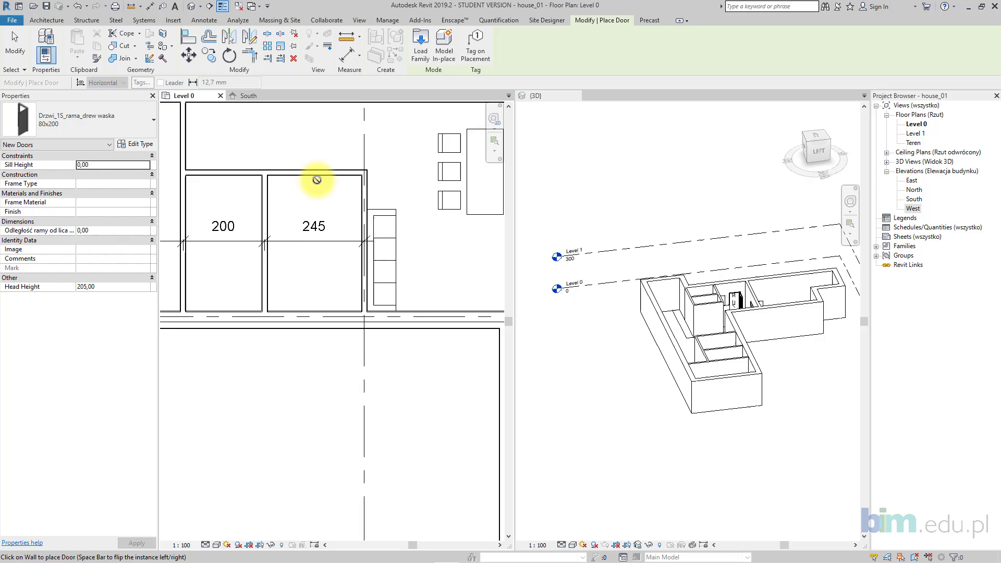
left_click(221, 174)
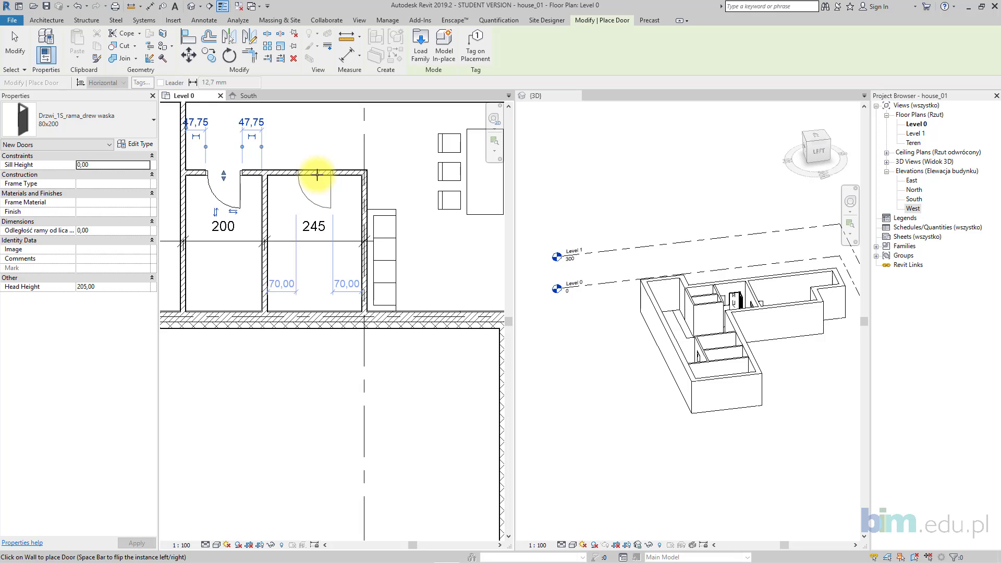
left_click(317, 175)
scroll(312, 178, "down", 4)
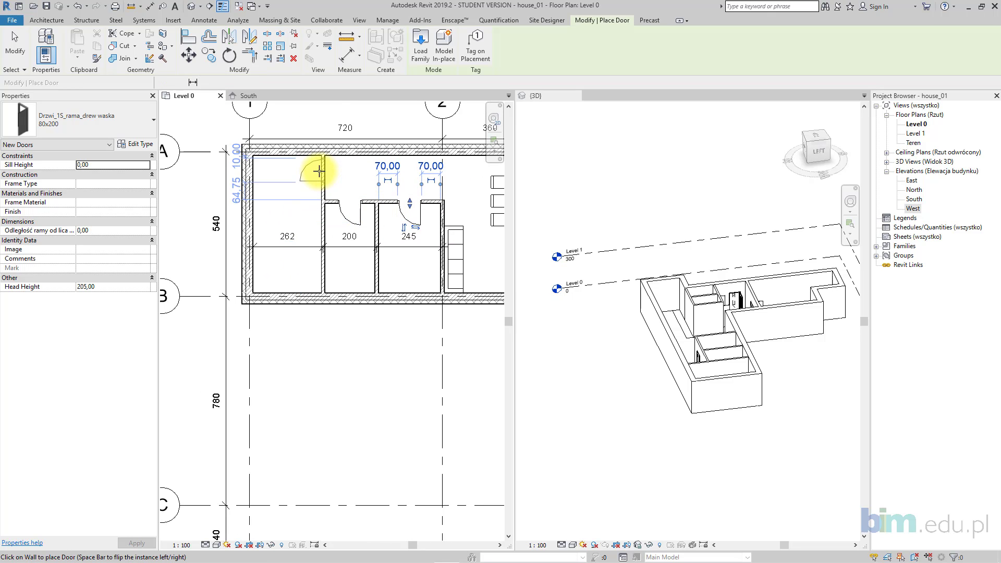
scroll(393, 172, "up", 3)
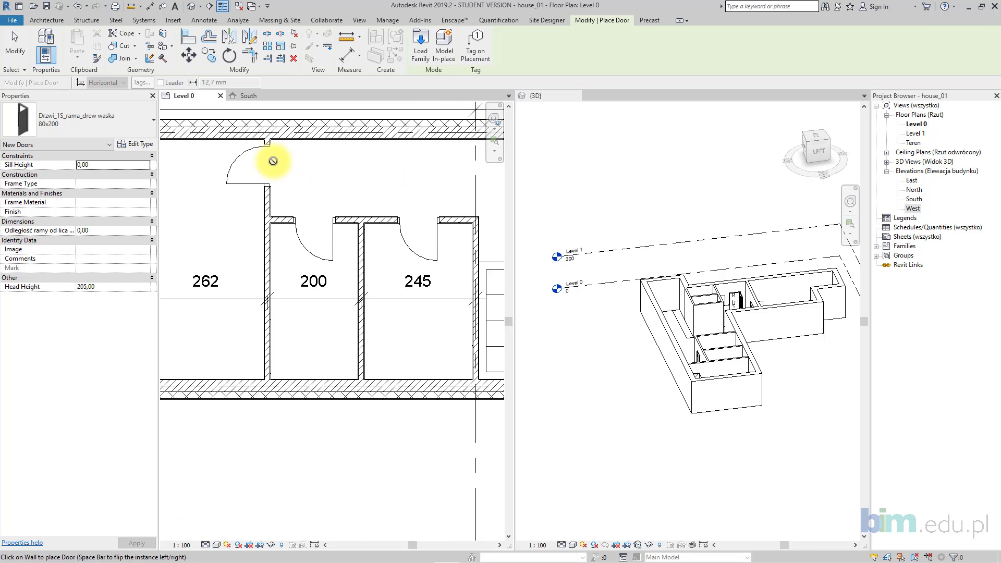
- Flip the hinge side of the 262 room's door, and flip the 200 room's door to open into the corridor with reversed hinges
key("Escape")
left_click(252, 151)
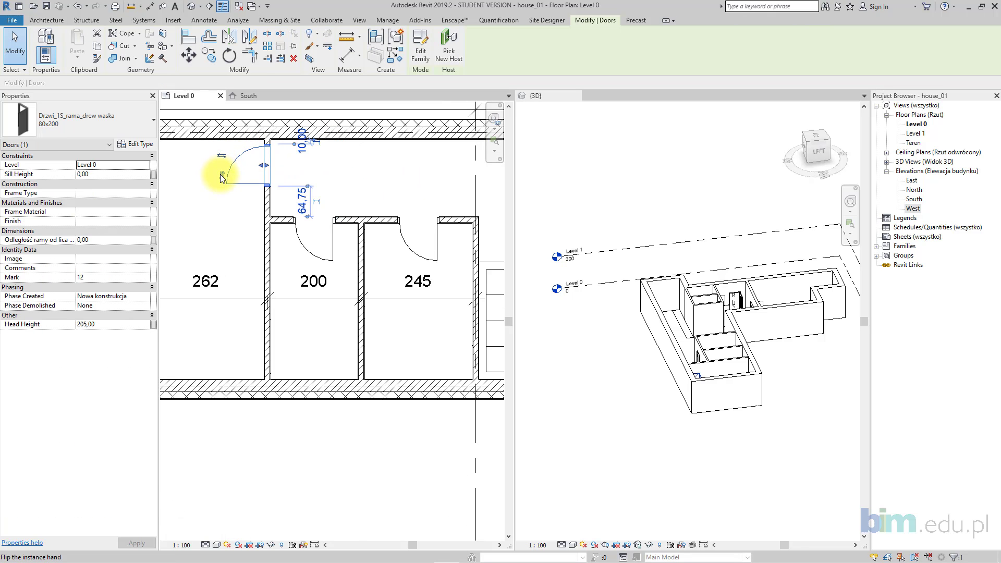
left_click_drag(305, 209, 318, 228)
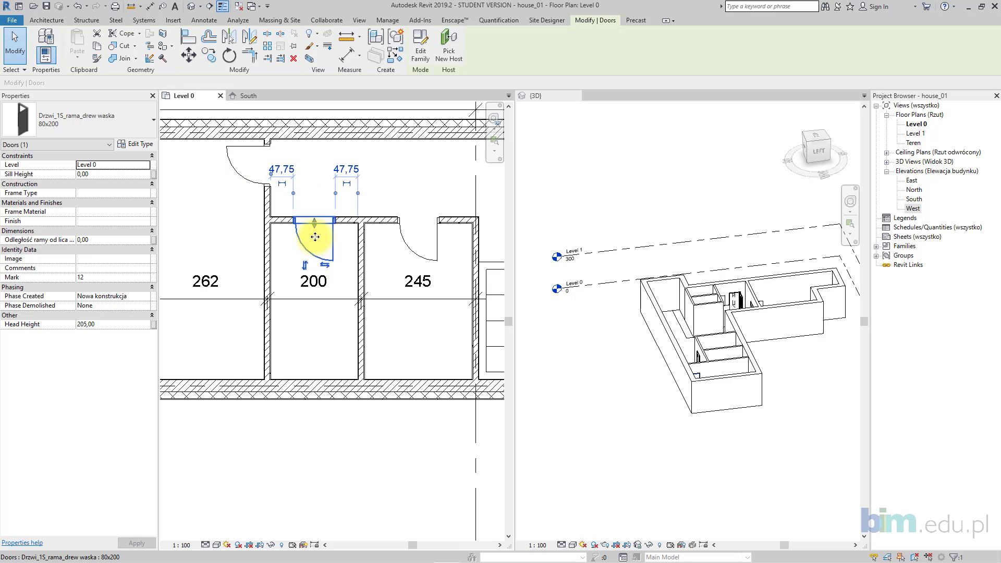
left_click(305, 265)
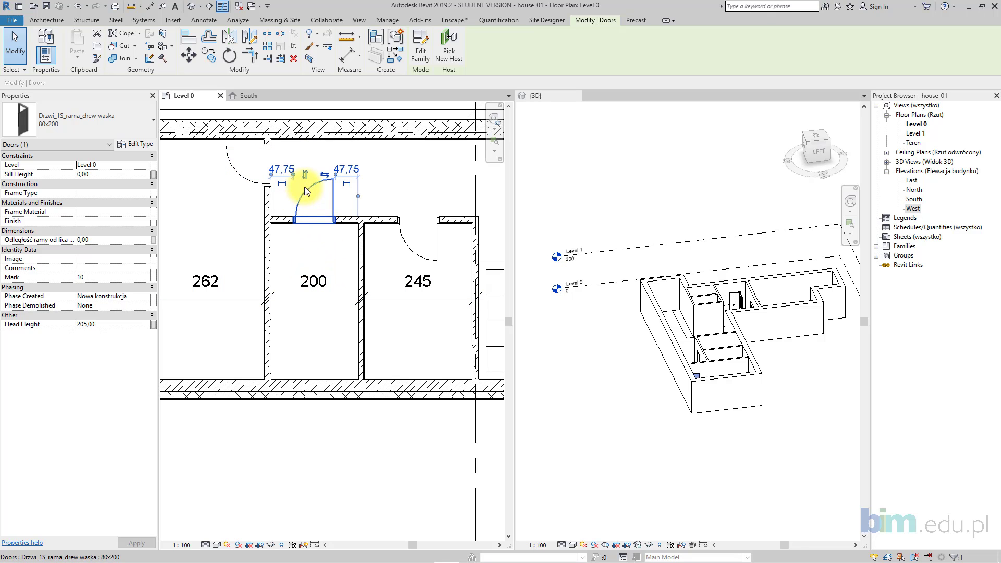
left_click(340, 252)
- Review the door layout across the Level 0 plan and in the 3D view
scroll(340, 251, "down", 2)
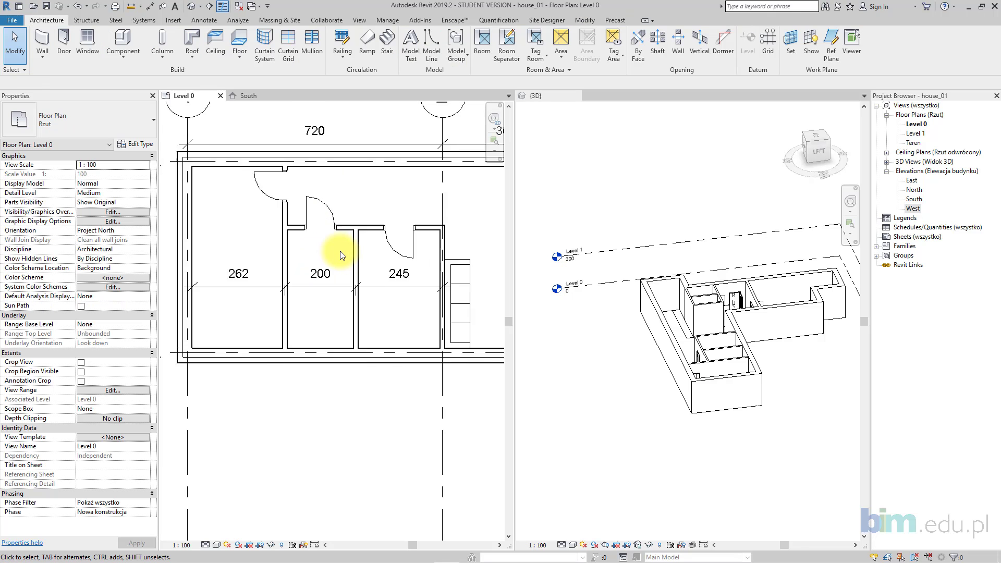
middle_click_drag(339, 251, 226, 228)
scroll(233, 235, "down", 2)
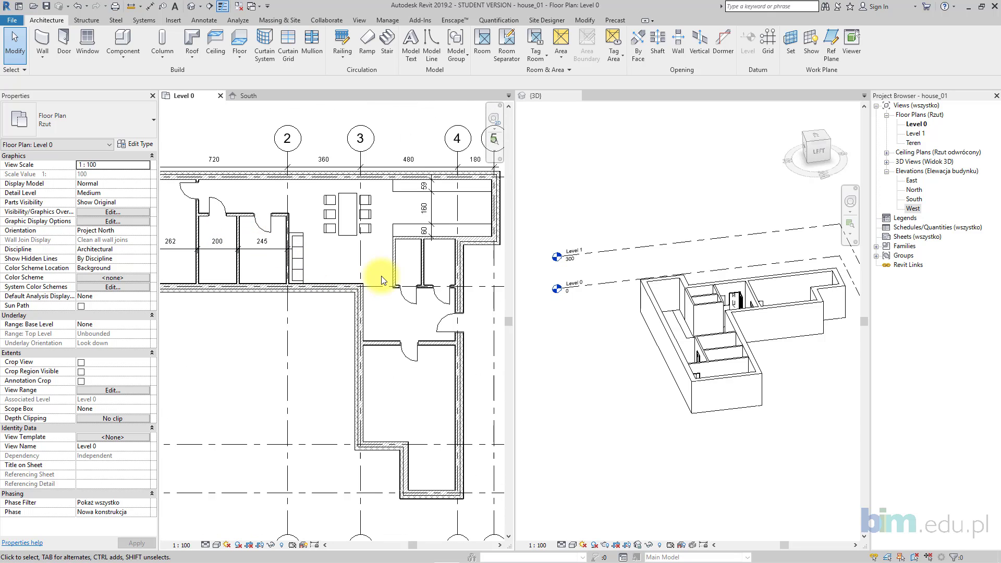
middle_click_drag(467, 346, 453, 310)
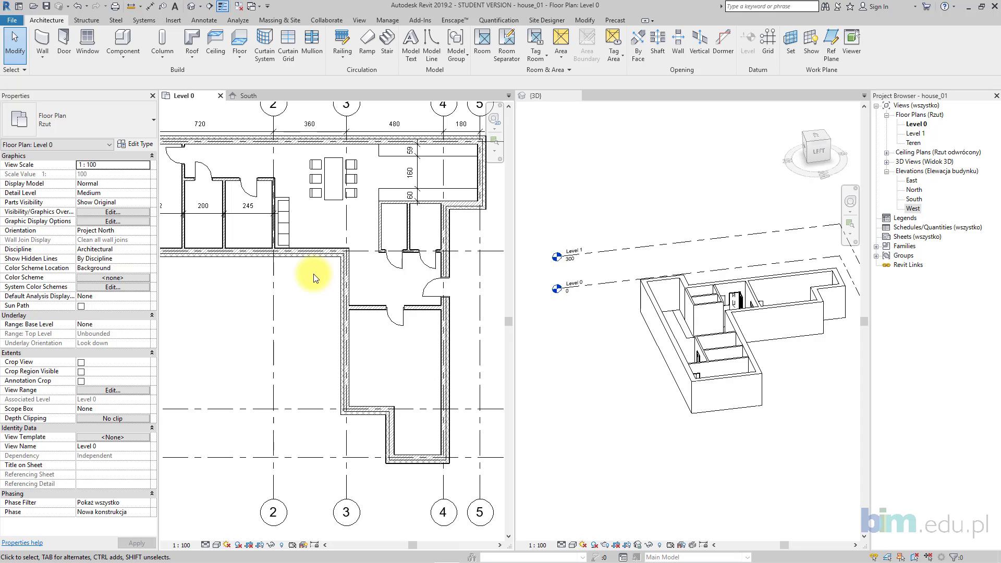
middle_click_drag(283, 281, 382, 310)
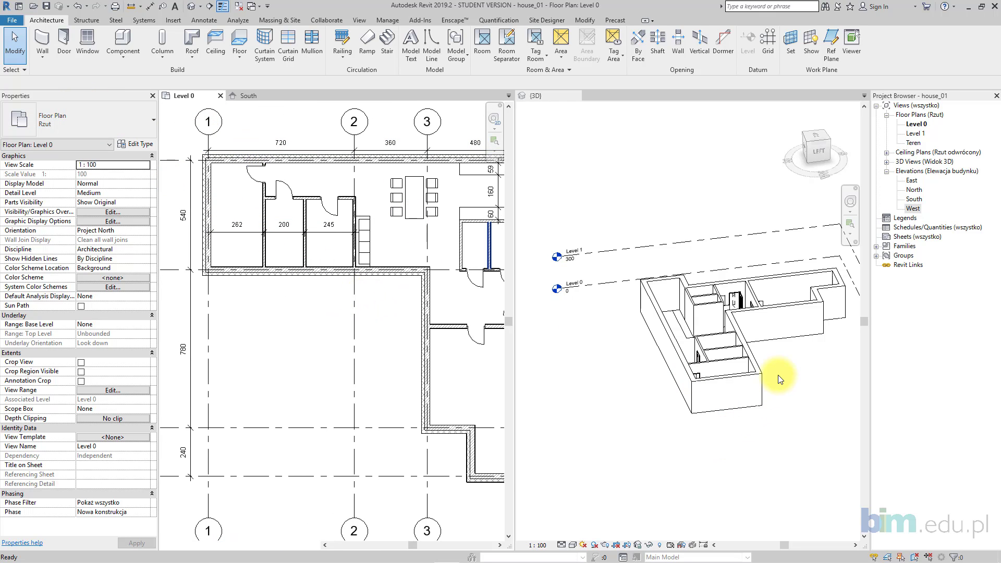
scroll(788, 371, "up", 3)
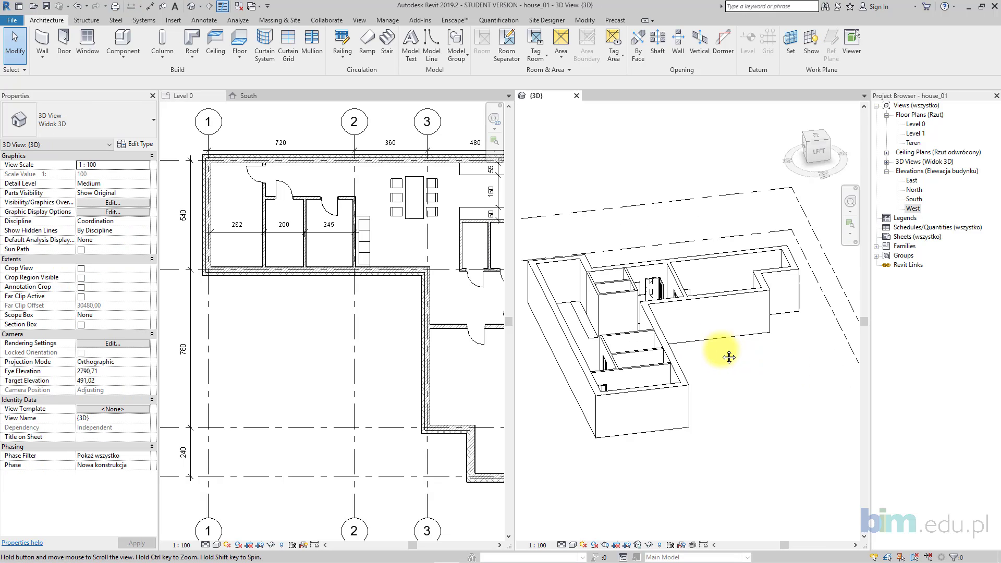
middle_click_drag(720, 351, 750, 367)
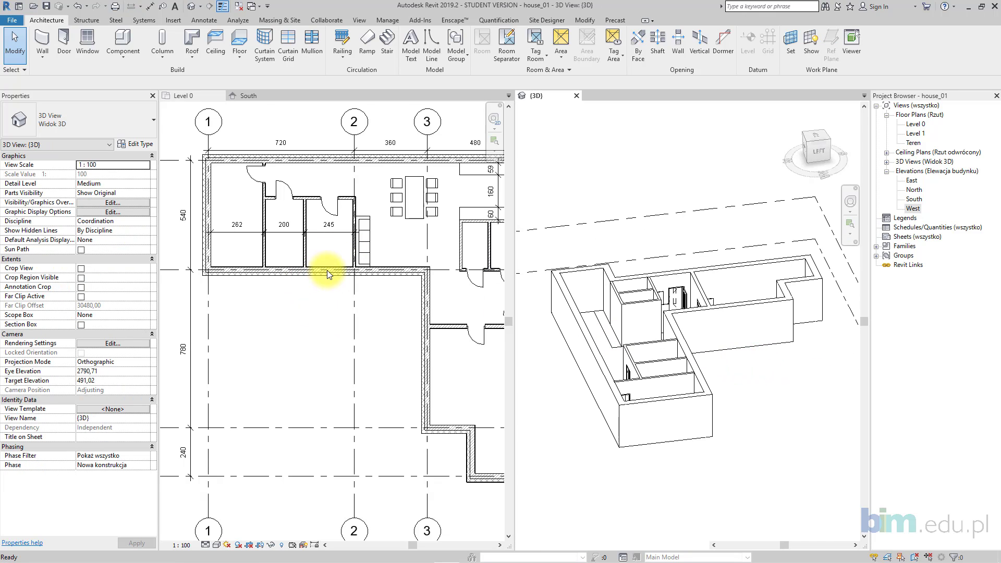
- Place a Wegarek_Okno_balkonowe_drzwi 90x190 balcony window in the grid B exterior wall, 10 from the corner at grid 3, opening inward
scroll(327, 270, "up", 2)
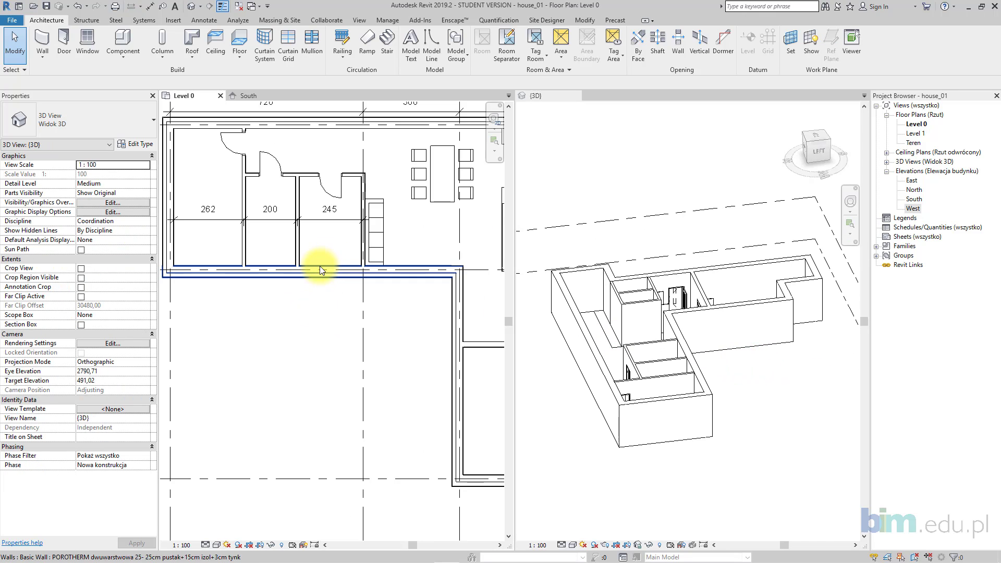
left_click(81, 51)
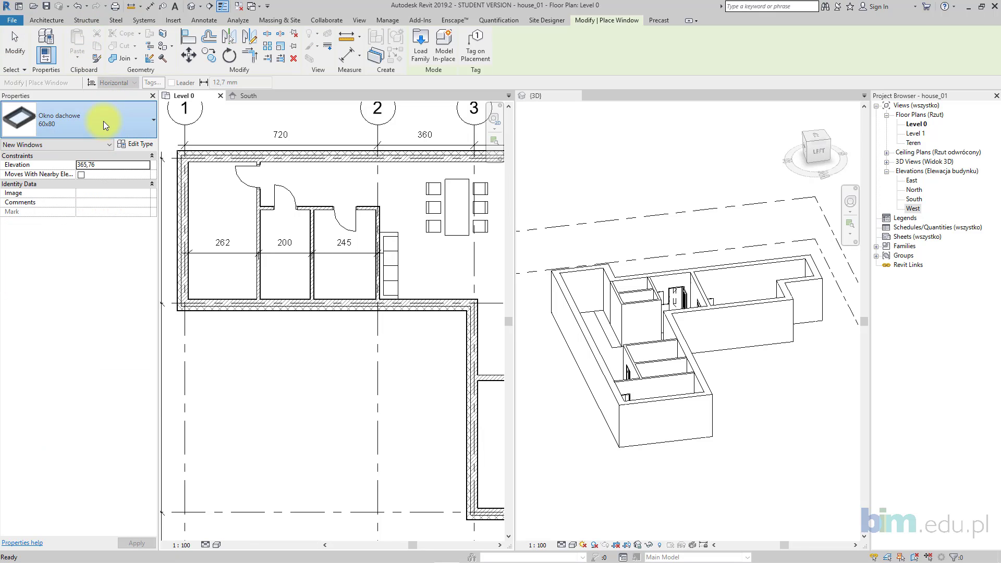
left_click(103, 121)
scroll(124, 258, "down", 2)
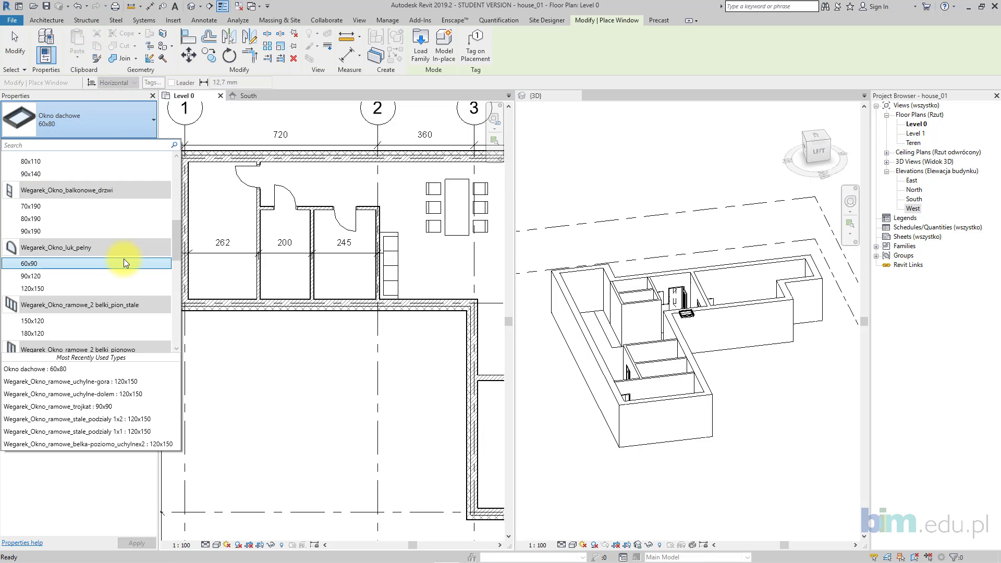
left_click(111, 231)
scroll(299, 308, "up", 4)
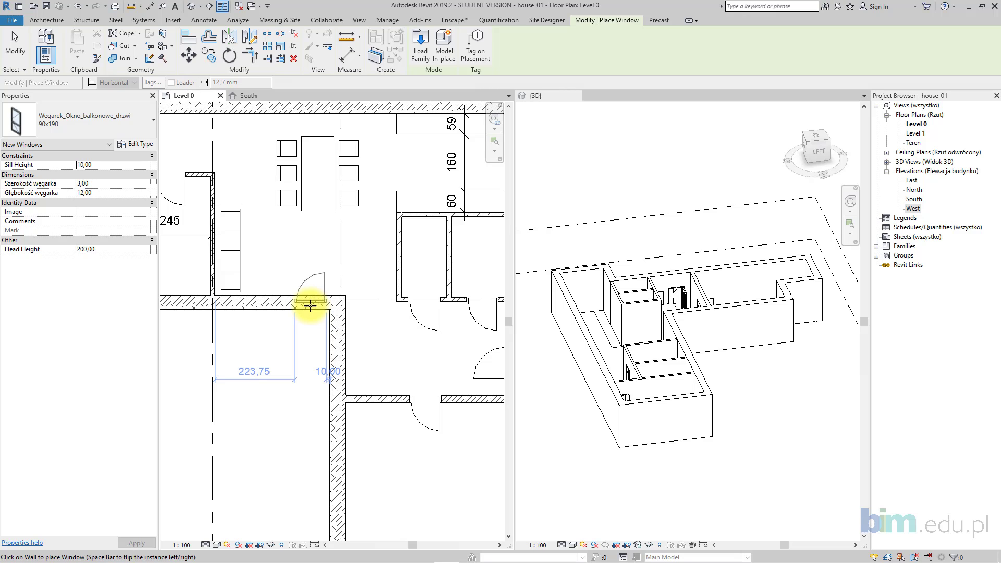
left_click(309, 304)
- Place another 90x190 balcony window in the grid 3 exterior wall, 10 below the structural wall, and flip it to open inward
scroll(346, 397, "down", 2)
scroll(326, 328, "up", 2)
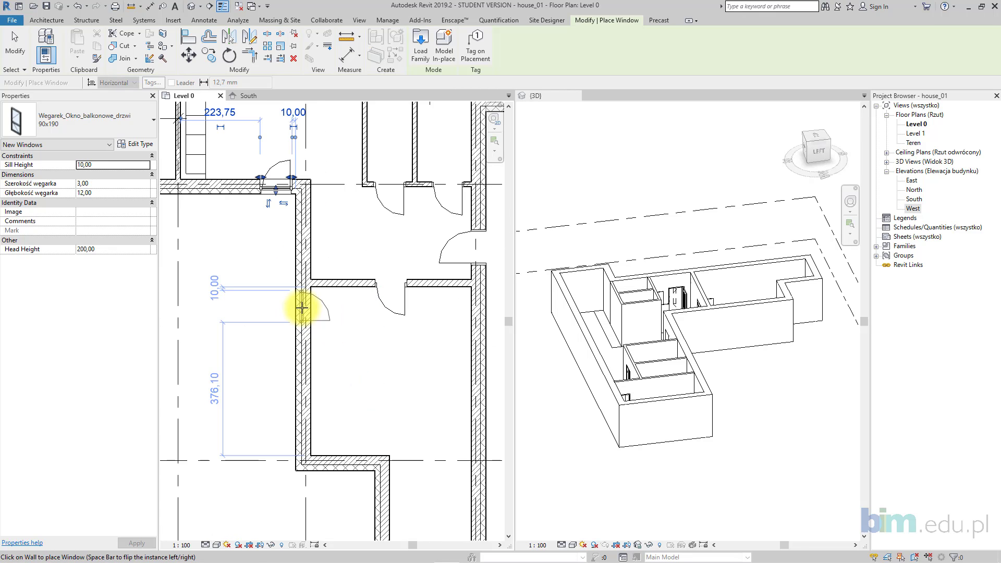
left_click(302, 308)
scroll(306, 312, "up", 1)
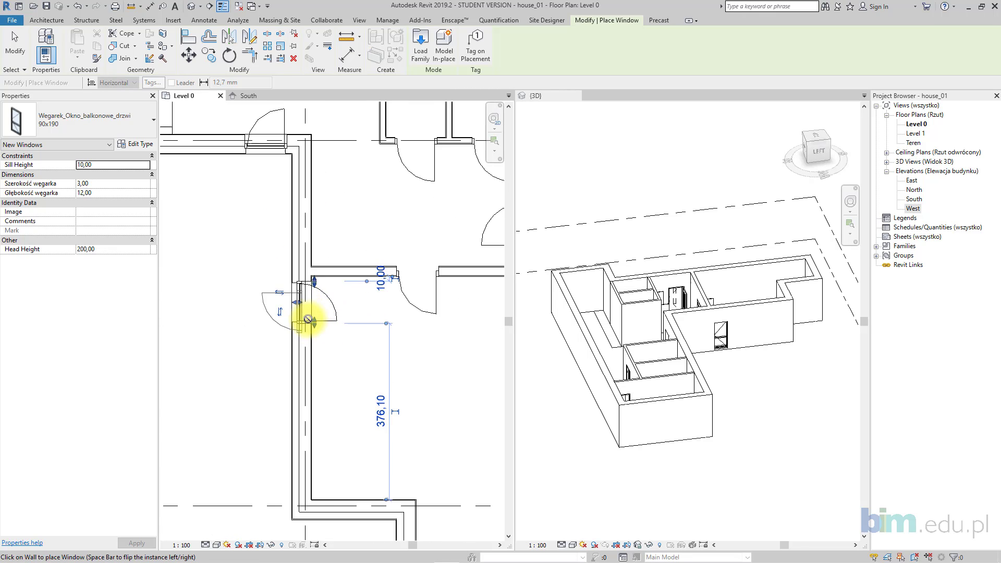
key("Escape")
key("Escape")
left_click(302, 312)
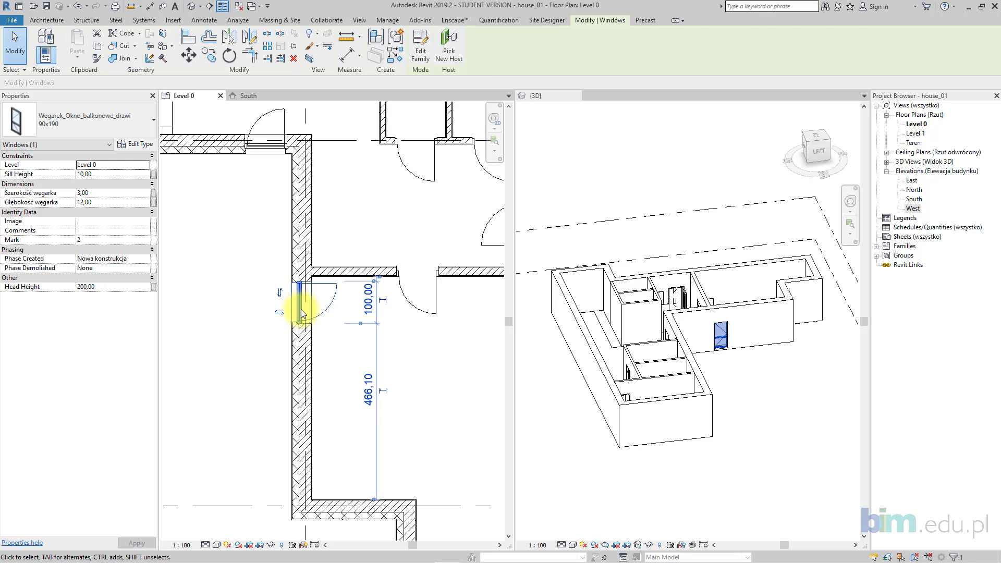
- Copy the 90x190 balcony window from the grid B wall straight across into the grid A exterior wall, with Constrain off
key("Escape")
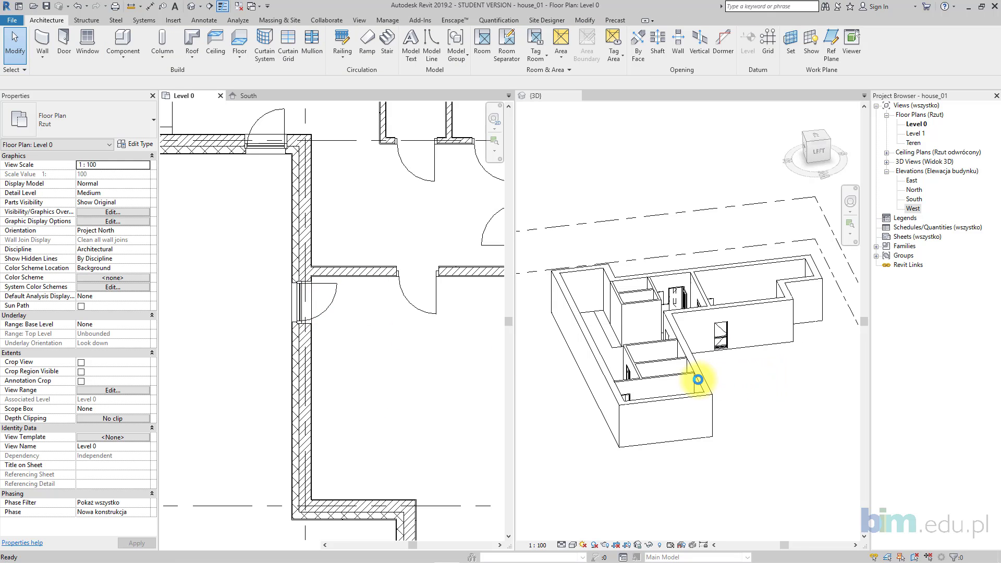
middle_click_drag(698, 383, 657, 410, "shift")
scroll(314, 275, "down", 1)
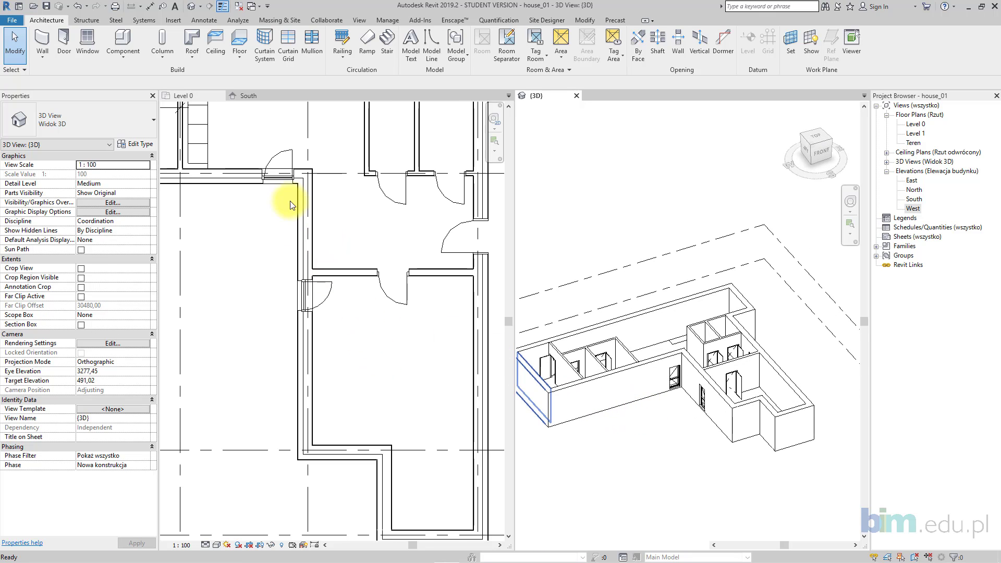
middle_click_drag(292, 205, 382, 386)
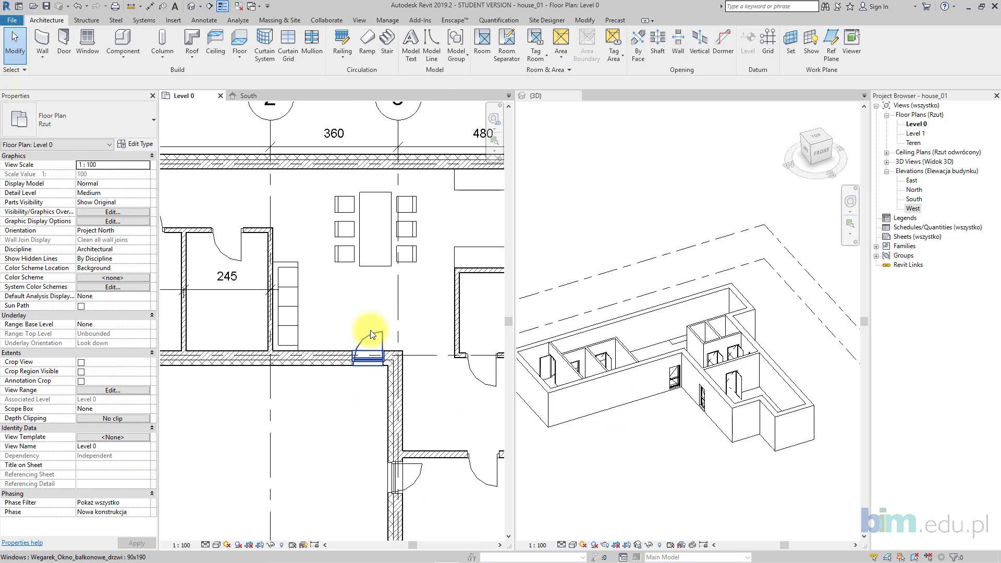
left_click(372, 334)
key("c")
key("o")
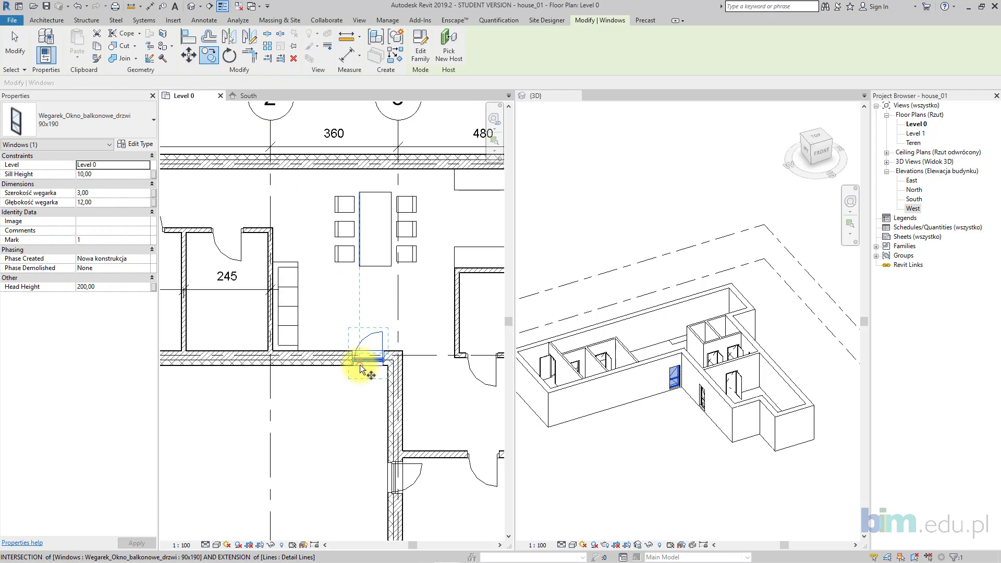
left_click(353, 364)
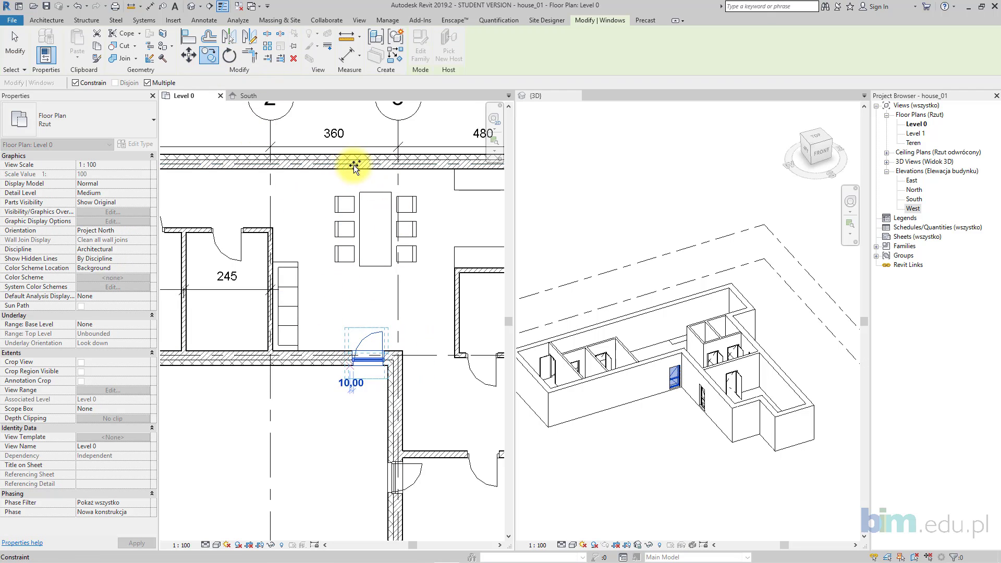
left_click(75, 83)
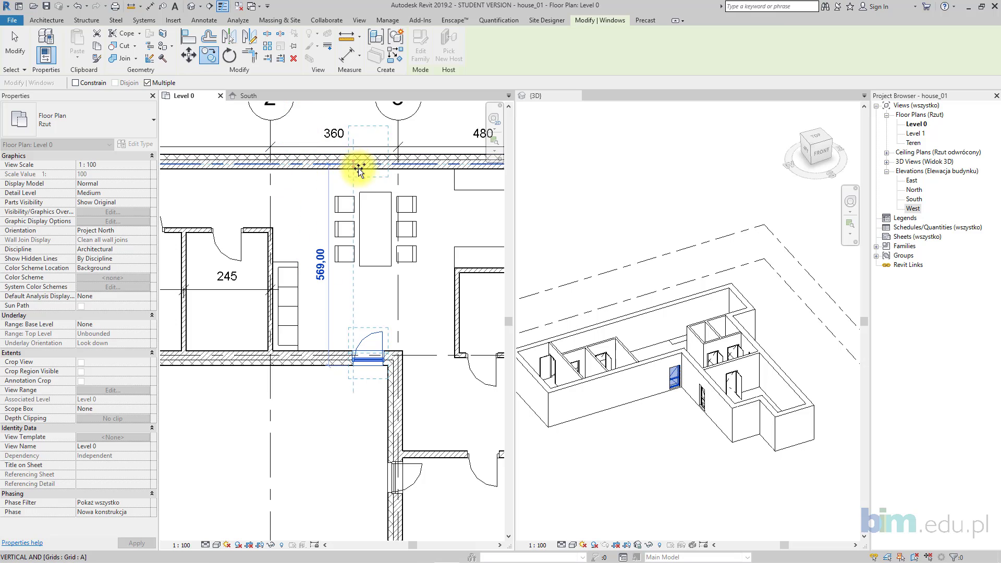
left_click(379, 200)
scroll(373, 182, "up", 3)
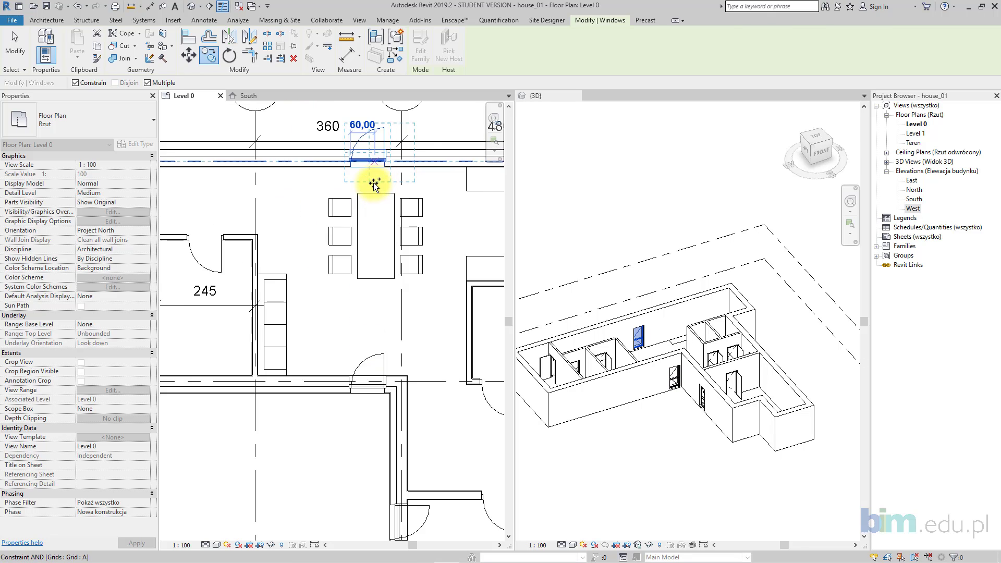
key("Escape")
key("Escape")
- Set Szerokość węgarka to 0 for each of the three 90x190 balcony windows in the grid A, grid B and grid 3 walls
left_click(359, 157)
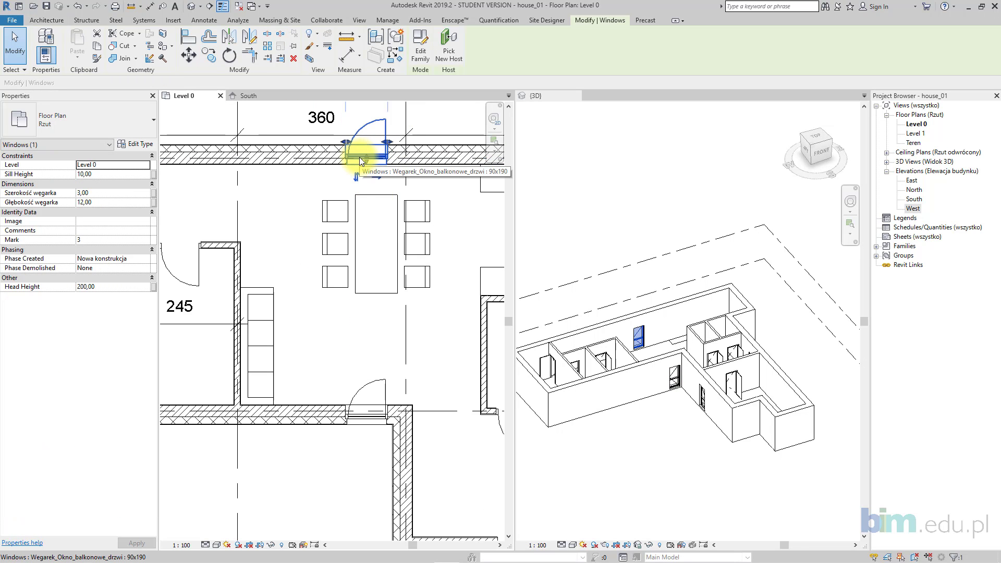
left_click(106, 194)
type("0")
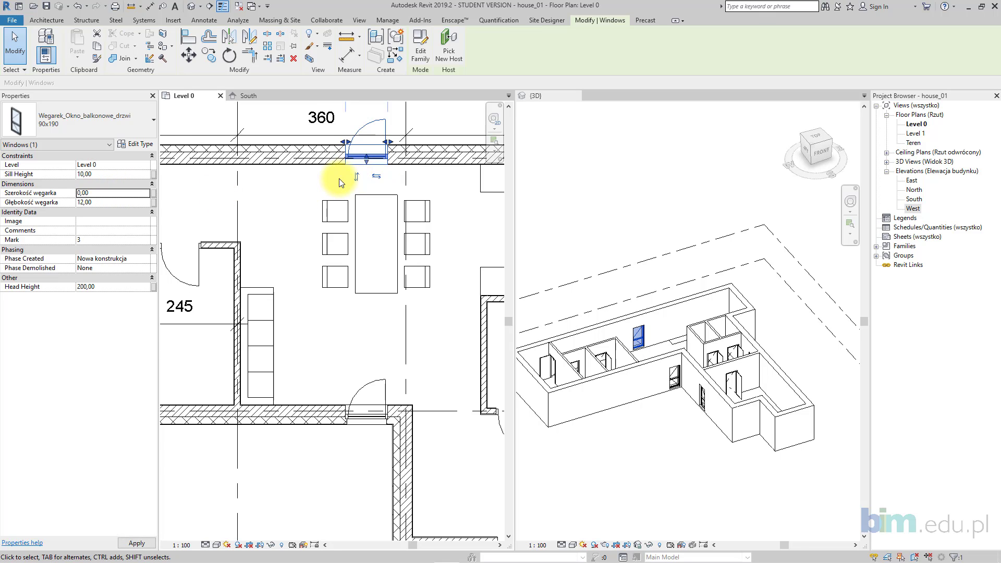
scroll(341, 211, "up", 1)
left_click(363, 424)
left_click(122, 195)
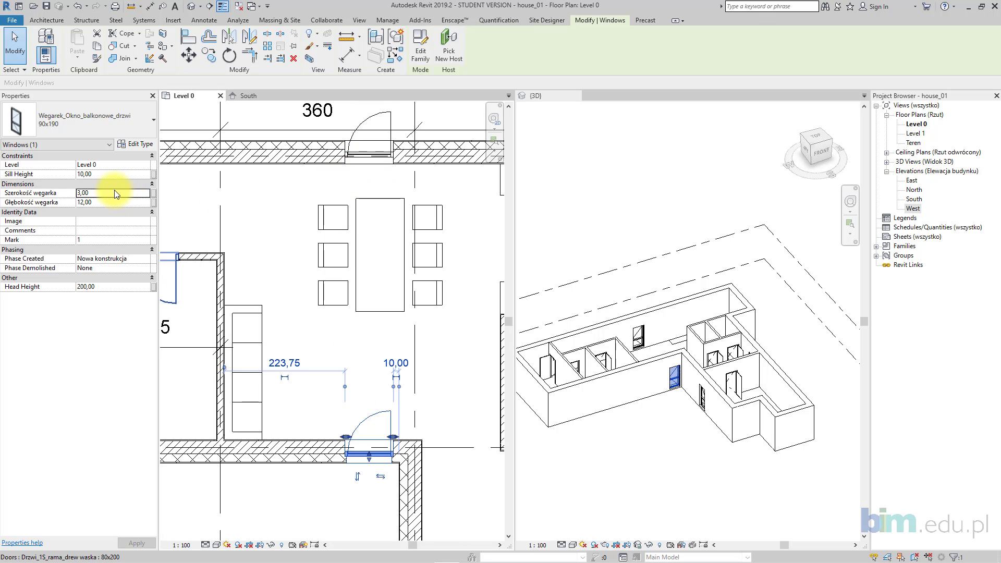
type("0")
scroll(375, 423, "down", 2)
middle_click_drag(379, 431, 297, 160)
scroll(298, 162, "down", 1)
left_click(335, 288)
left_click(107, 193)
type("0")
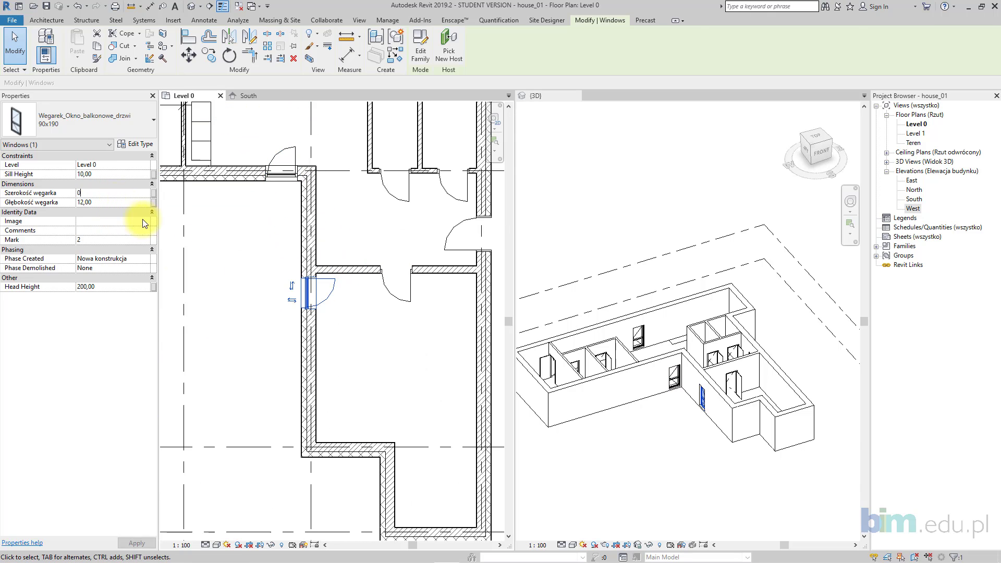
left_click(202, 299)
- Place a Wegarek_Okno_ramowe_2 belki_pion_stale 180x120 window in the grid B exterior wall, centred between the 245 room's partition and the balcony window
middle_click_drag(213, 229, 341, 323)
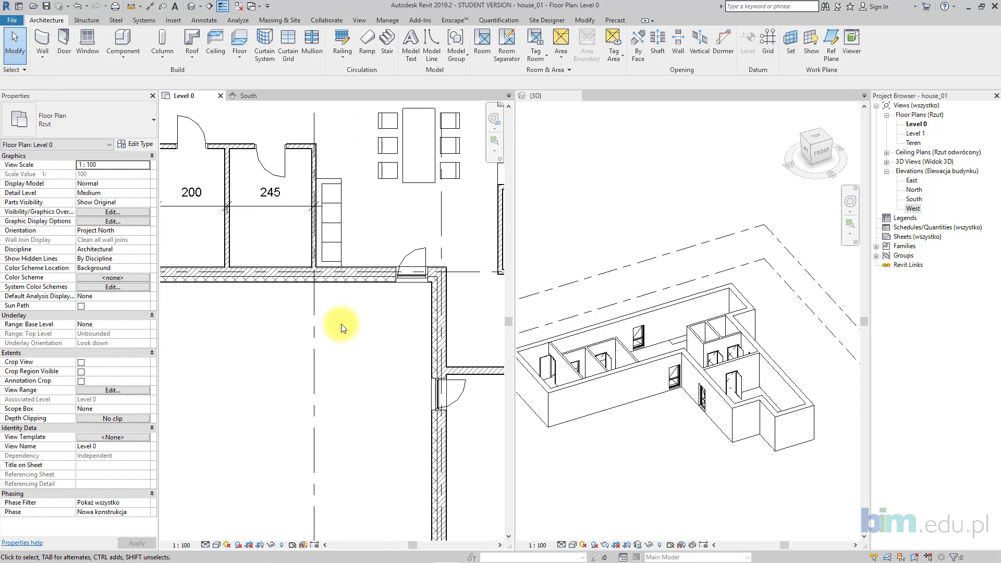
left_click(83, 55)
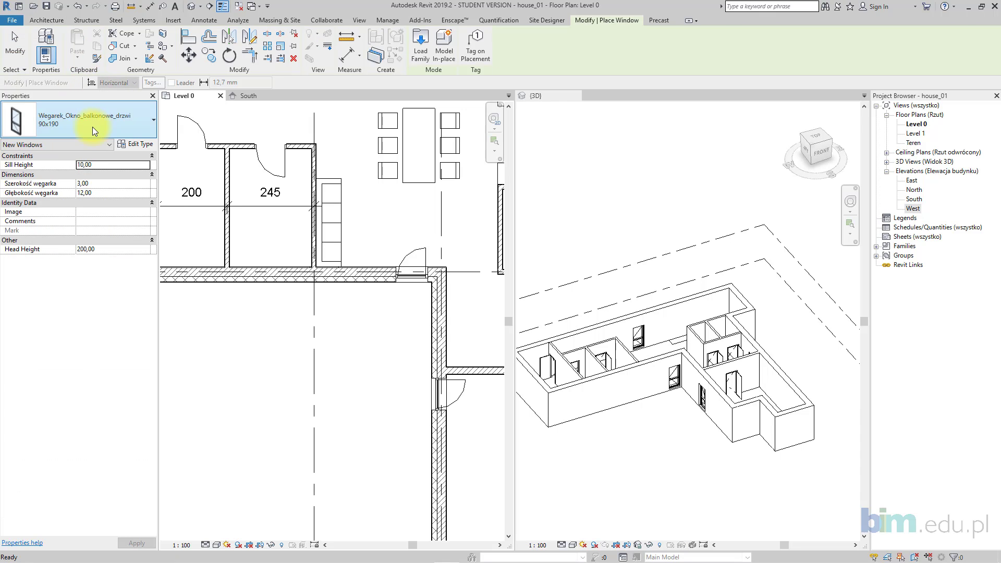
left_click(92, 127)
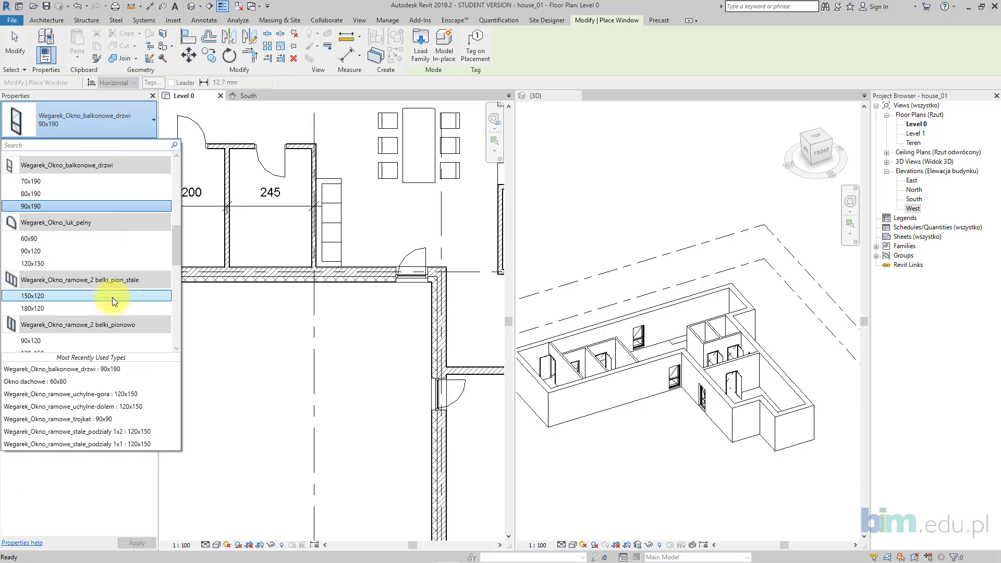
left_click(112, 308)
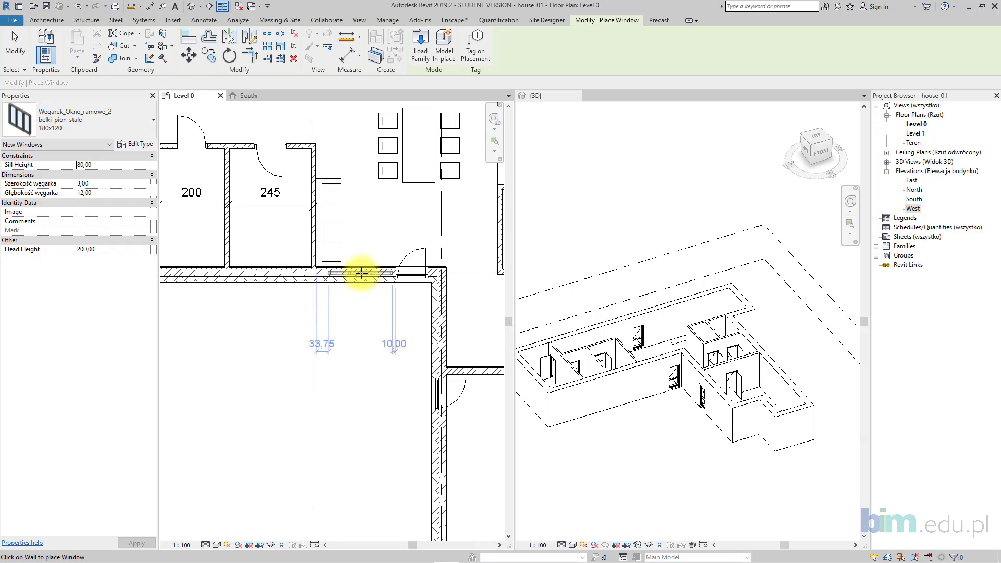
scroll(358, 273, "up", 2)
left_click(95, 113)
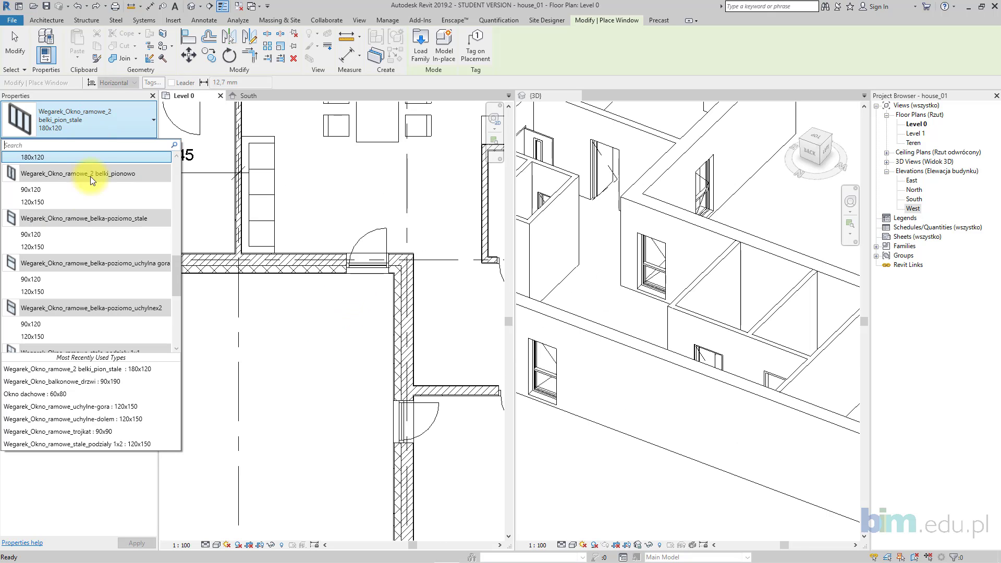
scroll(87, 188, "up", 2)
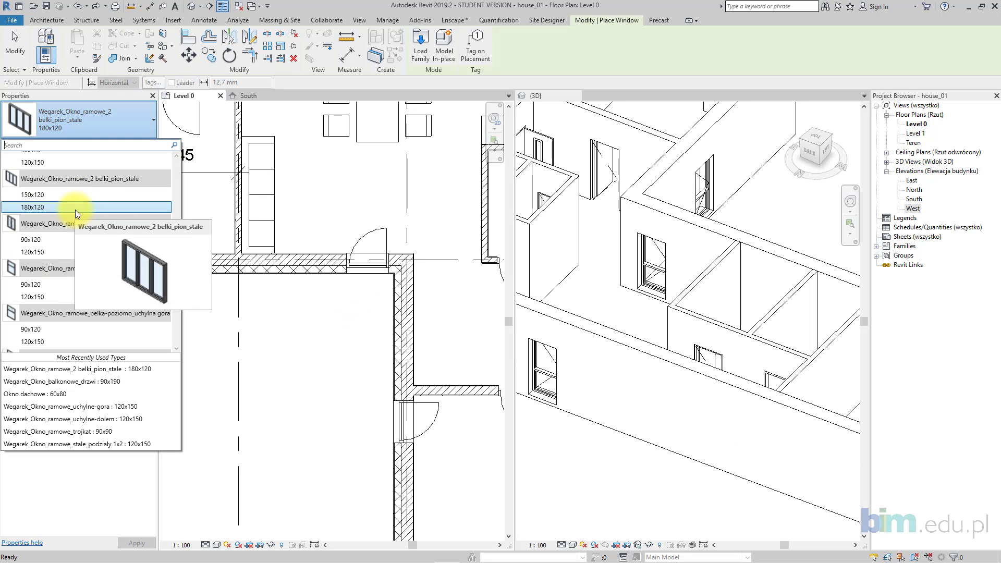
left_click(75, 208)
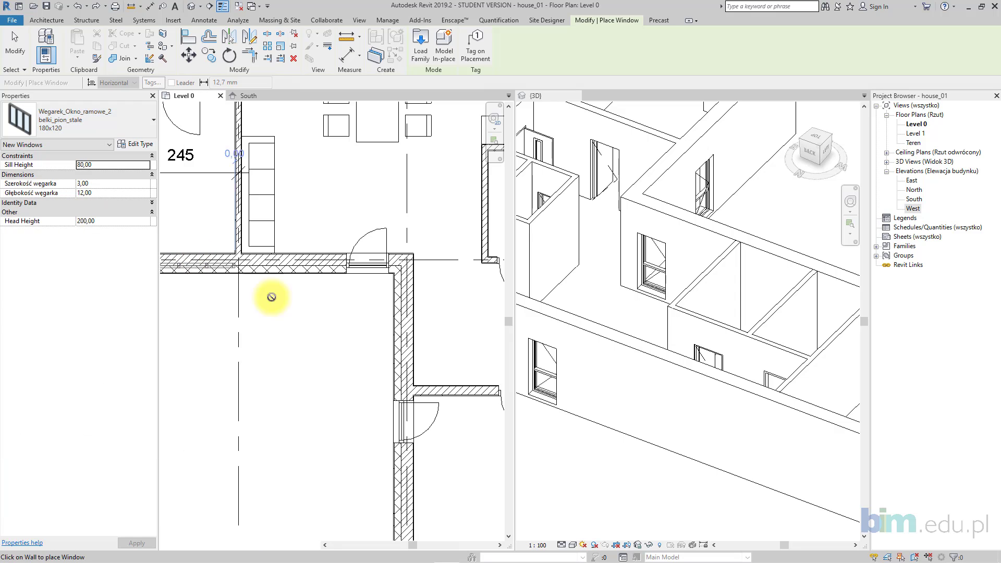
left_click(292, 266)
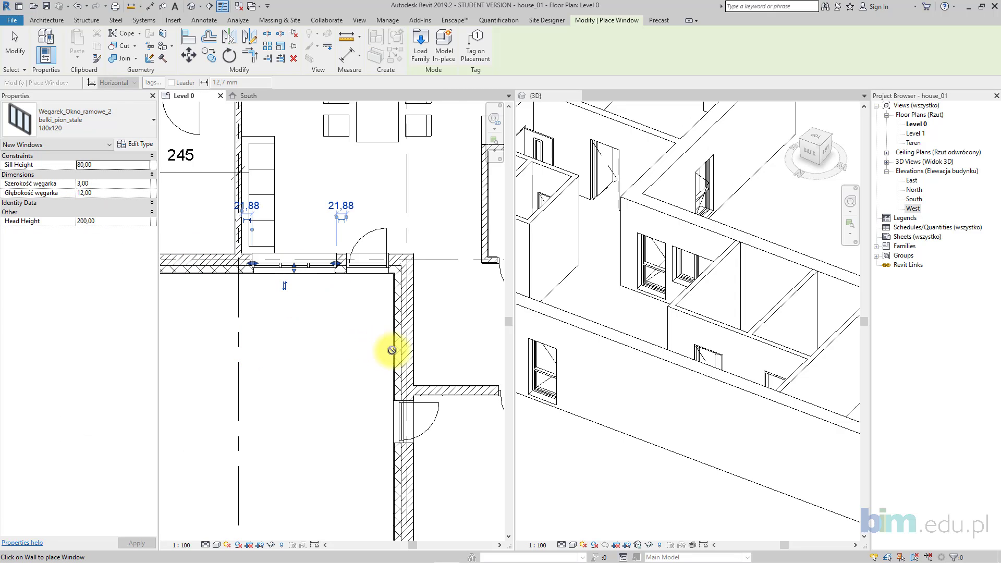
- Place another 180x120 frame window in the grid 3 exterior wall, below its balcony window
middle_click_drag(390, 346, 402, 254)
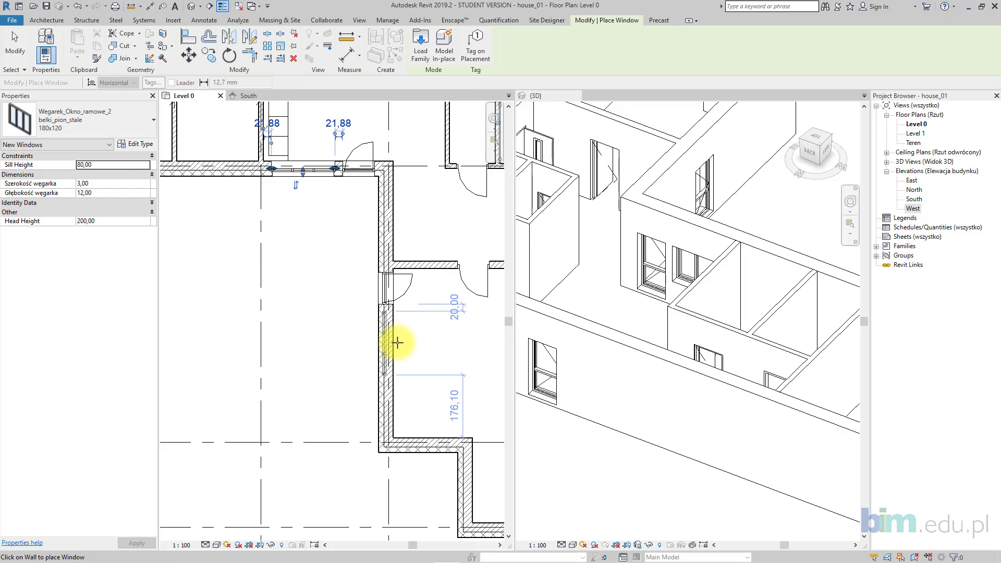
- Place 180x120 windows beside the balcony door in the vertical exterior wall and beside the one in the wall between grids 2 and 3
left_click(396, 338)
middle_click_drag(360, 180, 392, 425)
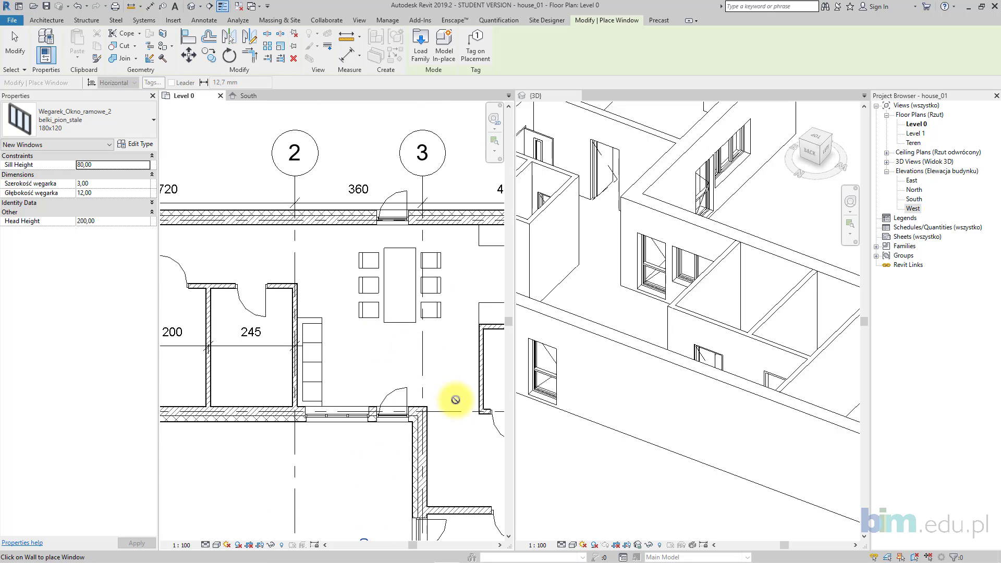
scroll(374, 285, "down", 1)
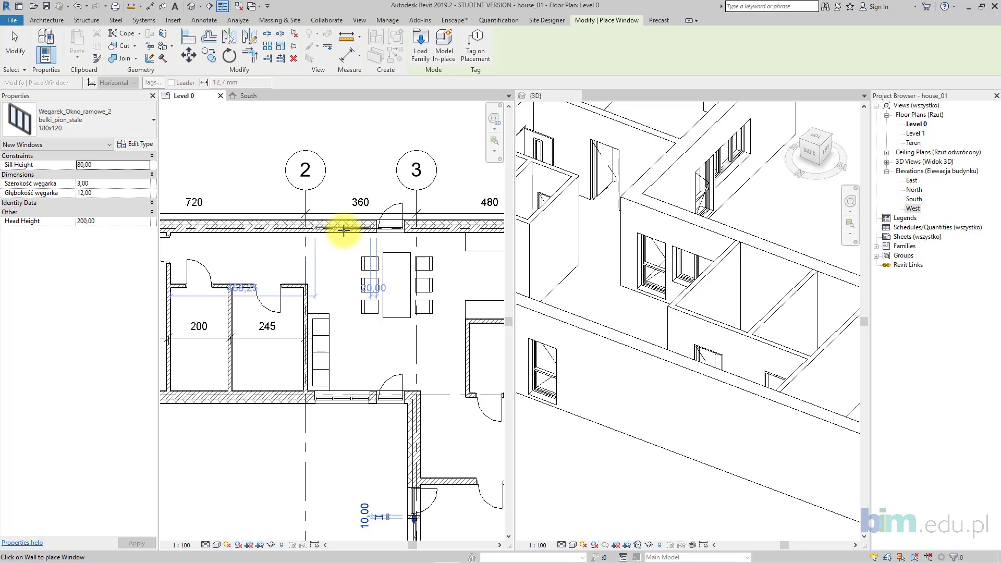
left_click(344, 230)
left_click(15, 44)
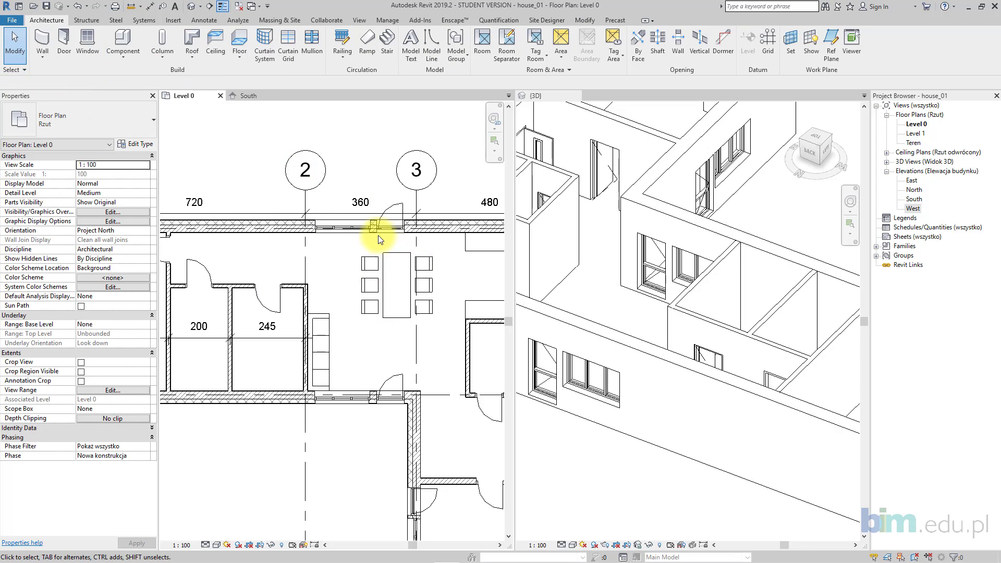
- Set Szerokość węgarka to 0 for the new 180x120 window in the exterior wall above the dining table
scroll(377, 235, "up", 4)
left_click(359, 230)
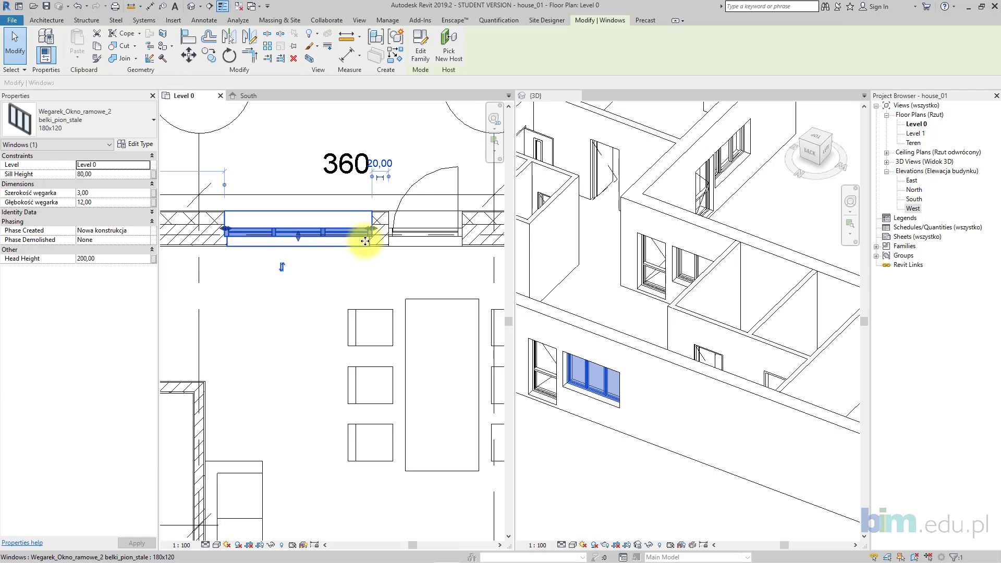
scroll(364, 241, "up", 1)
left_click(121, 194)
type("0")
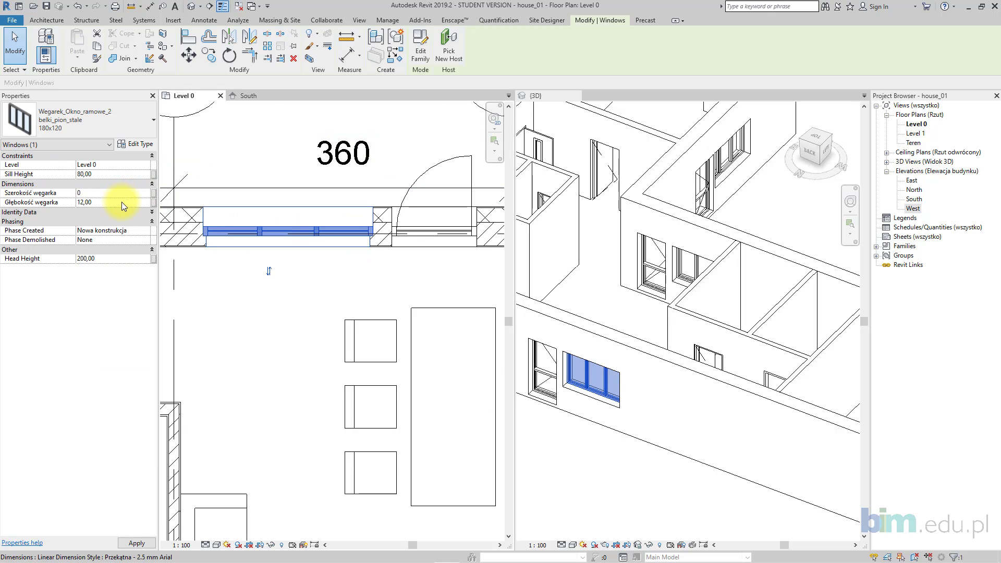
left_click(264, 273)
- Add an aligned dimension string across the exterior wall beside the window, covering the inner face, insulation boundary and outer face
scroll(203, 247, "up", 1)
middle_click_drag(202, 247, 254, 265)
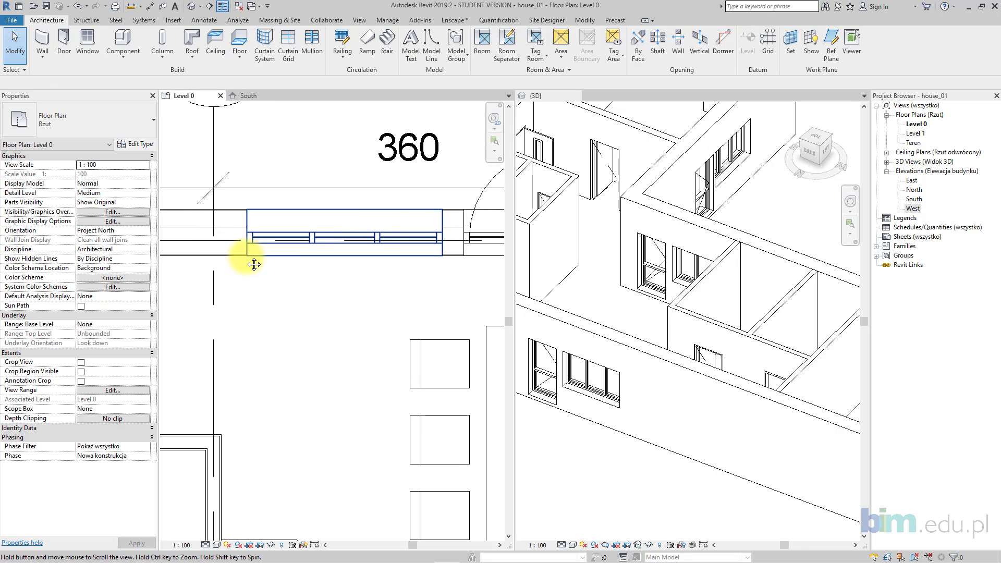
key("d")
key("i")
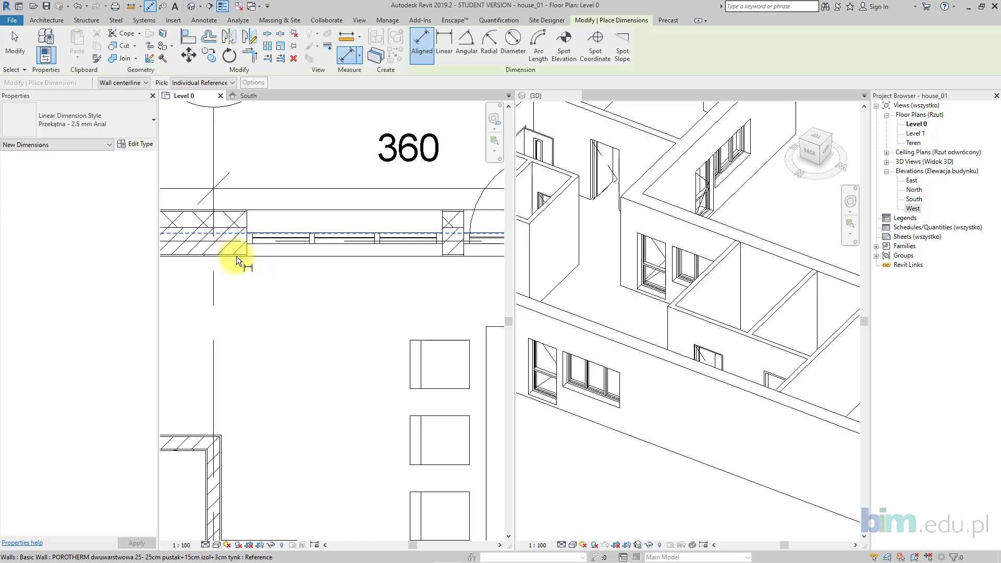
left_click(236, 255)
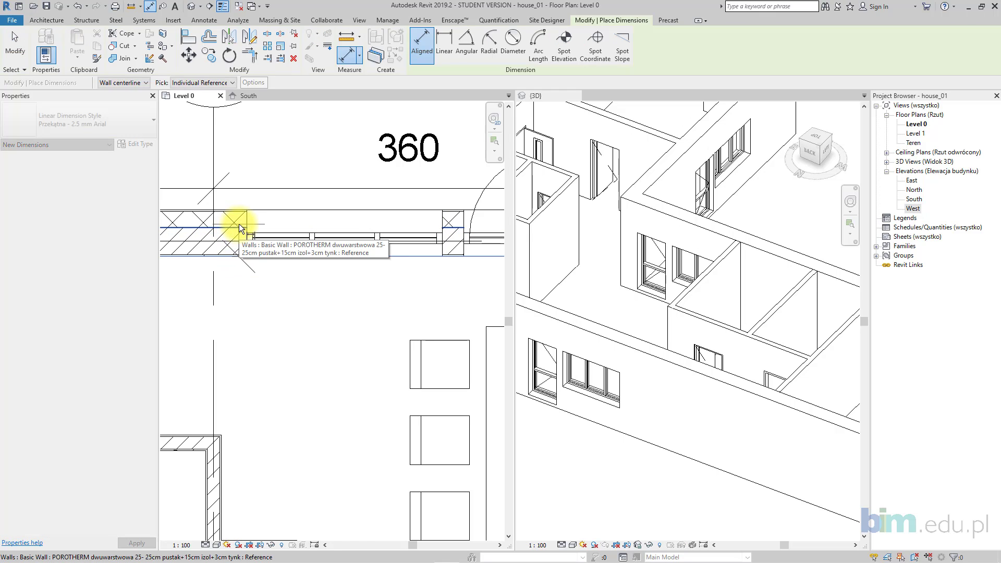
left_click(239, 223)
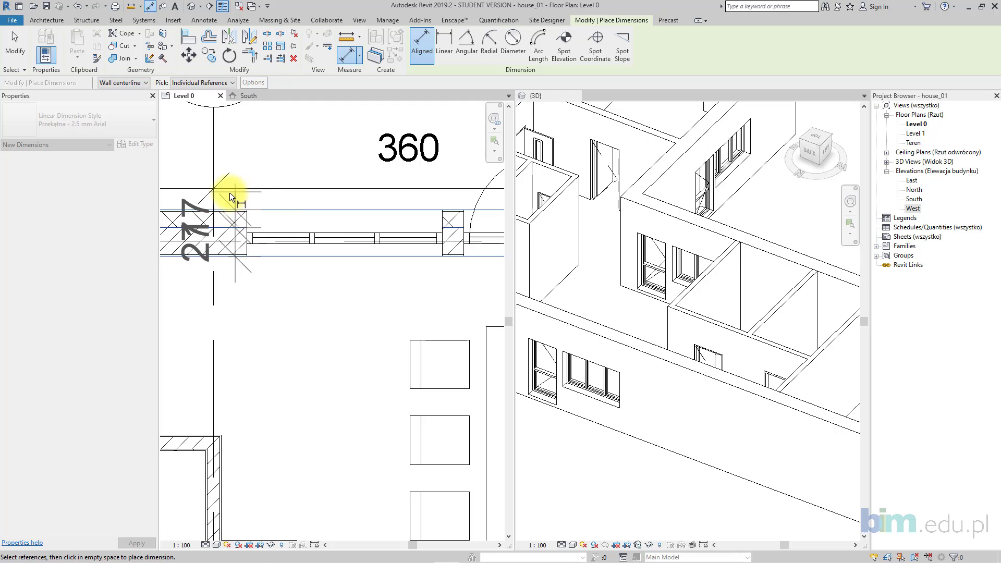
left_click(236, 196)
key("Escape")
key("Escape")
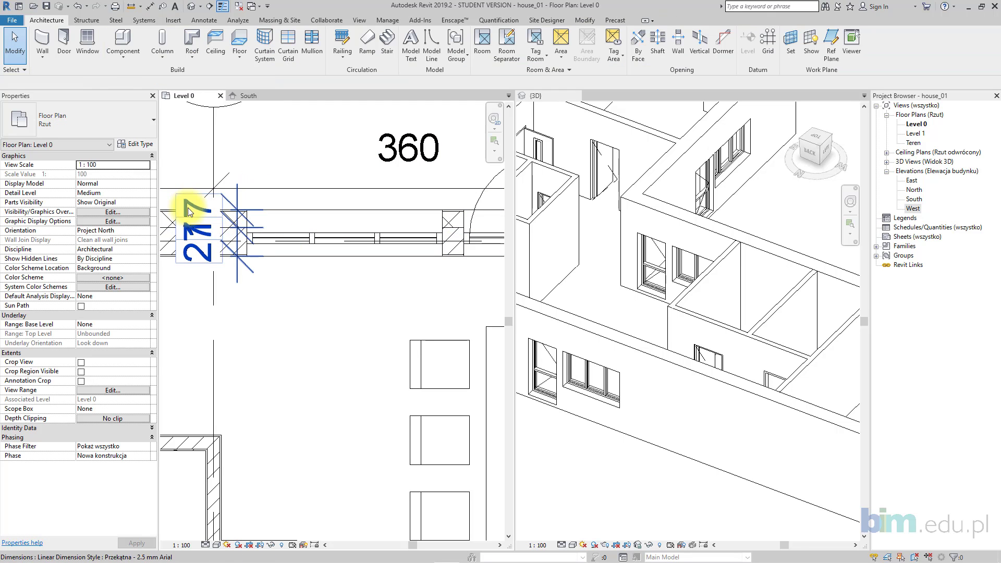
- Move the text of the wall dimension's outer segment outward so it no longer overlaps the neighbouring value
left_click(191, 203)
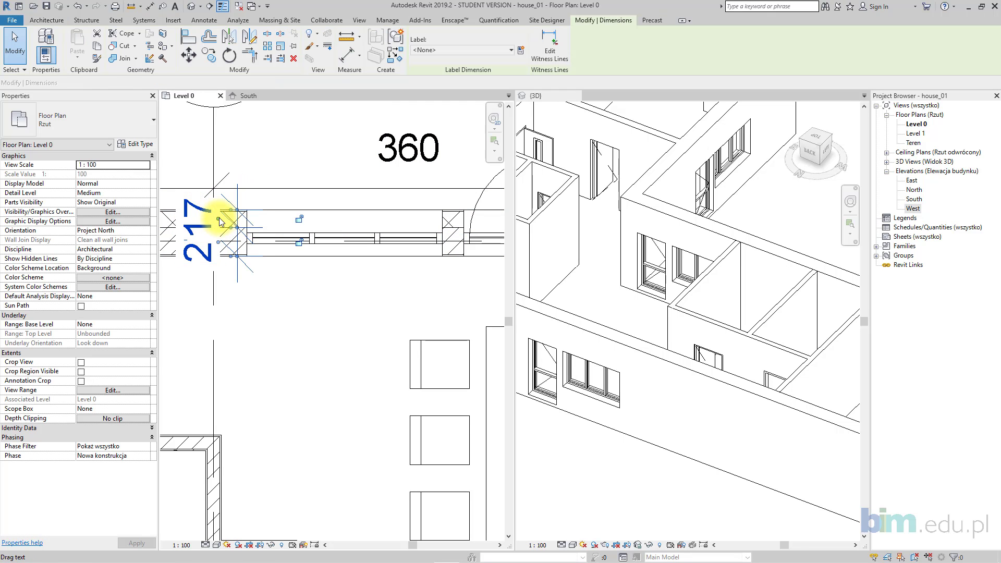
left_click_drag(220, 223, 224, 175)
left_click(292, 160)
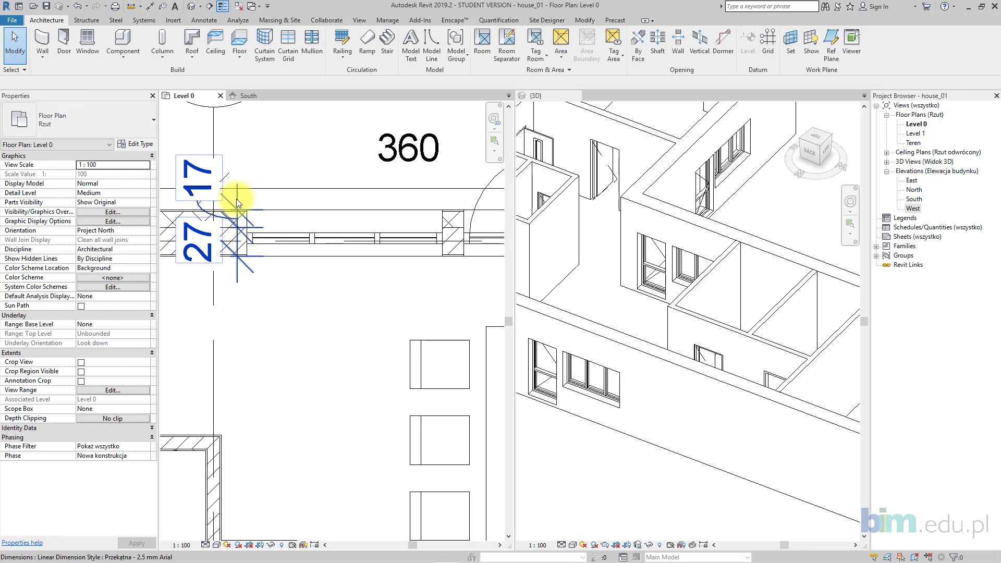
left_click(236, 199)
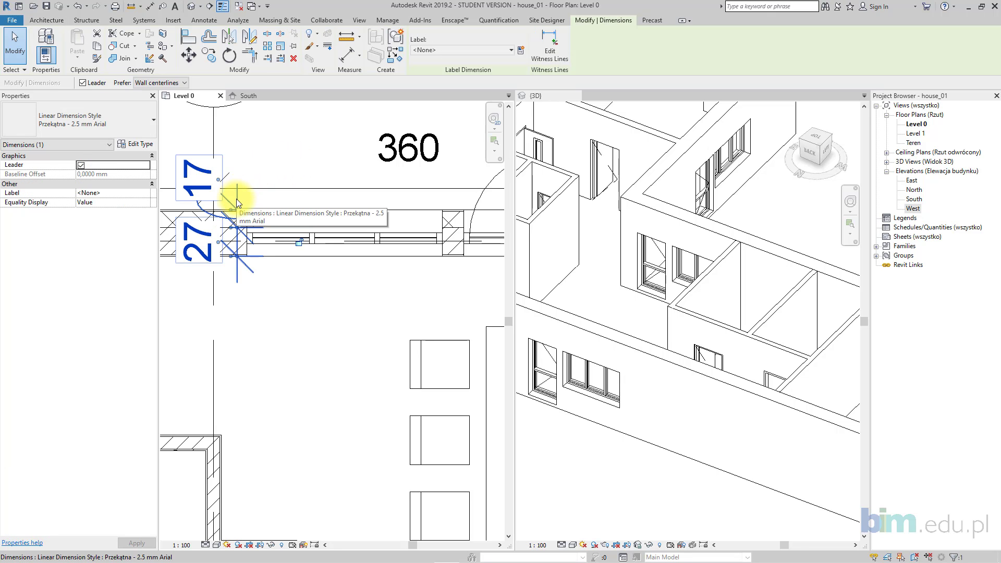
left_click(327, 283)
- Set Głębokość węgarka to 16,5 for the 180x120 window above the dining table
left_click(339, 240)
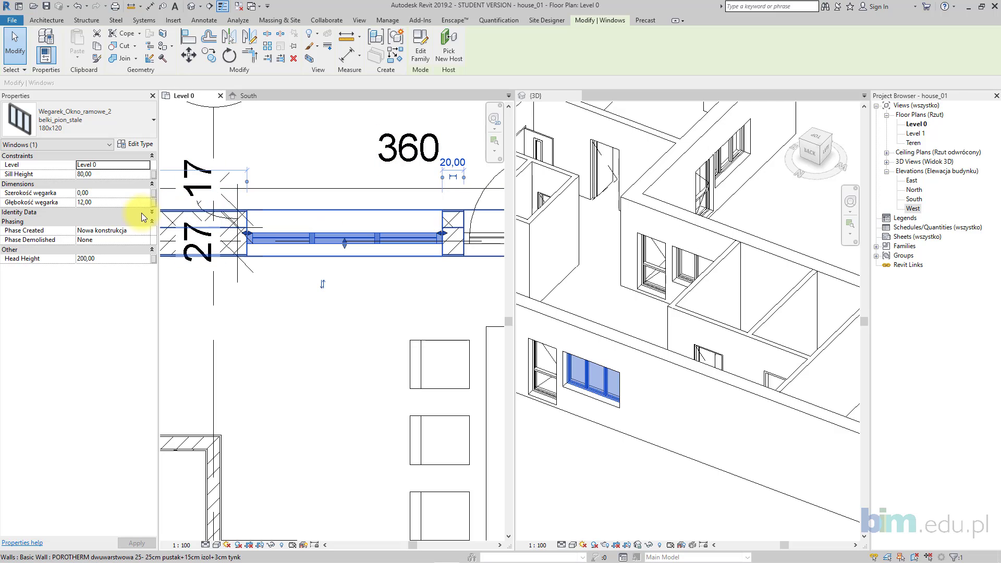
left_click(114, 206)
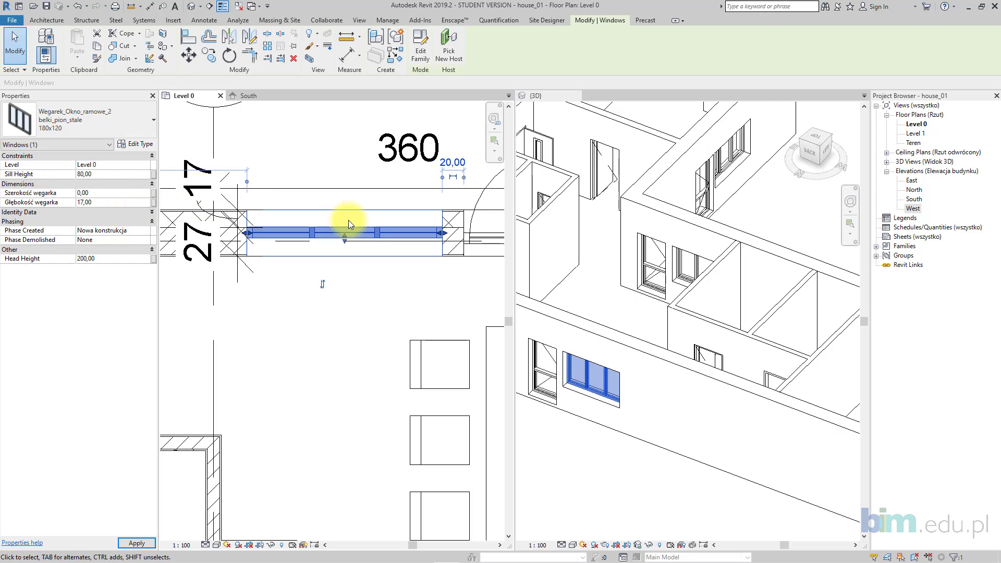
scroll(449, 238, "up", 2)
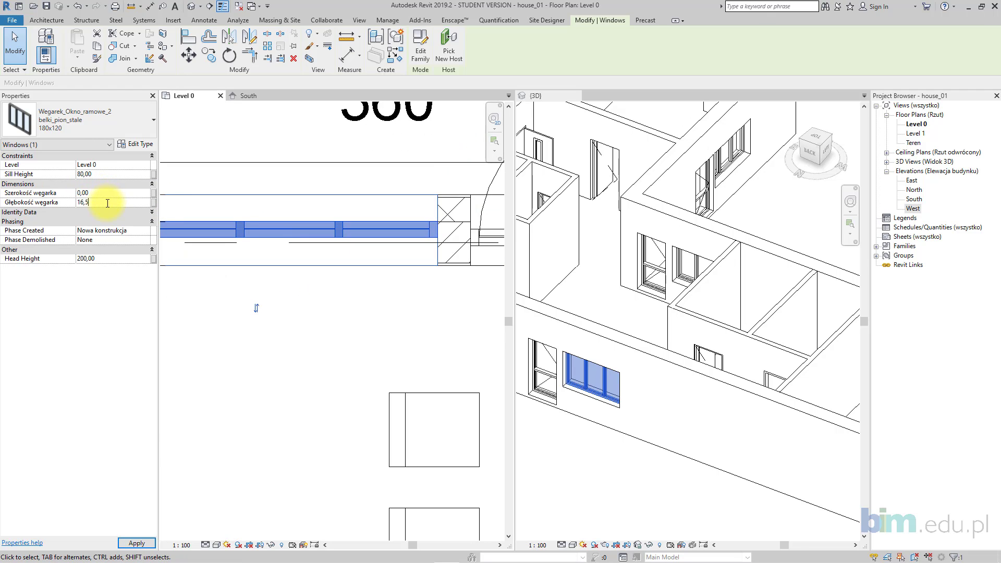
left_click(368, 309)
scroll(309, 252, "down", 3)
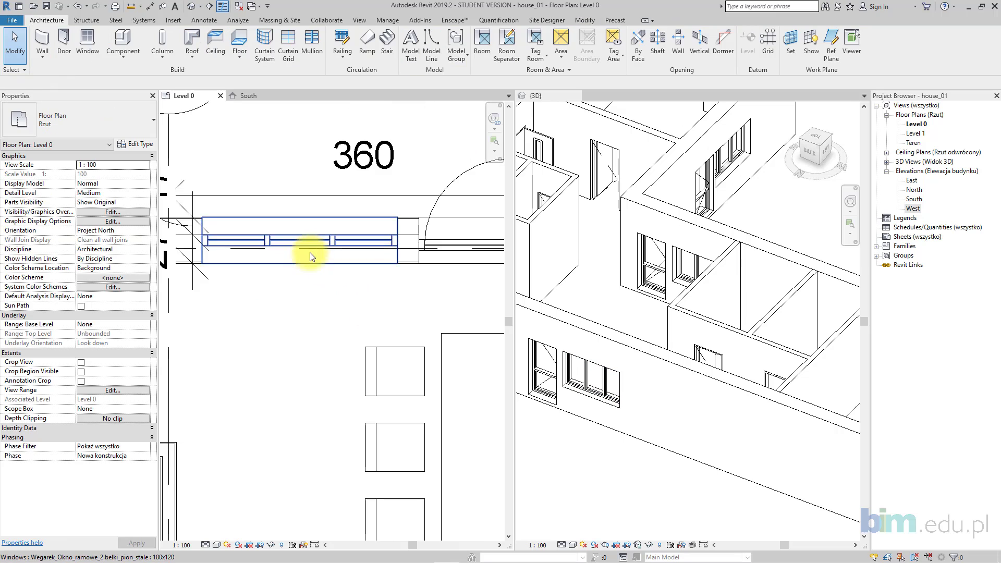
- Set Szerokość węgarka to 0 and Głębokość węgarka to 16,5 for the adjacent 90x190 balcony door
scroll(305, 243, "up", 2)
left_click(306, 245)
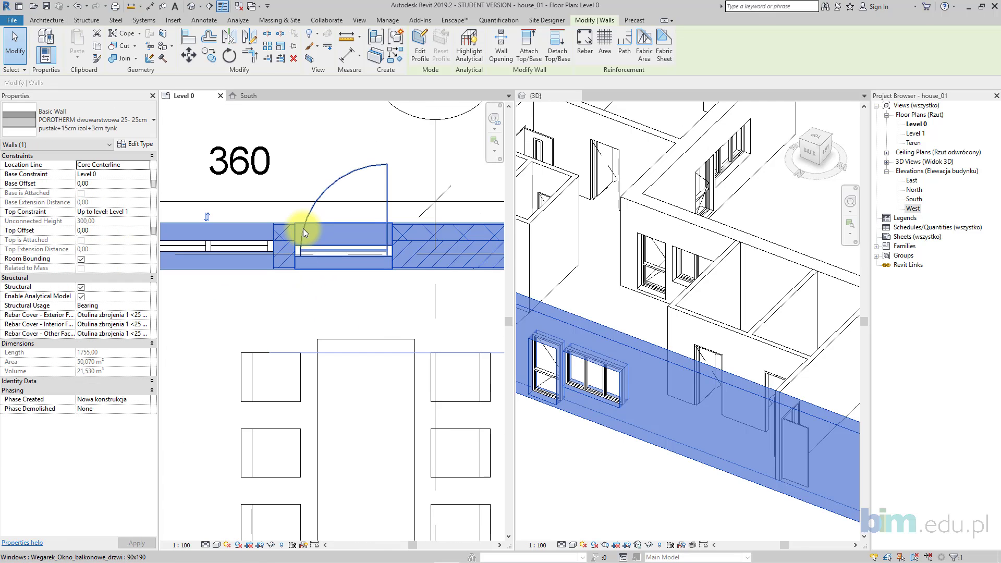
left_click(302, 228)
left_click(117, 202)
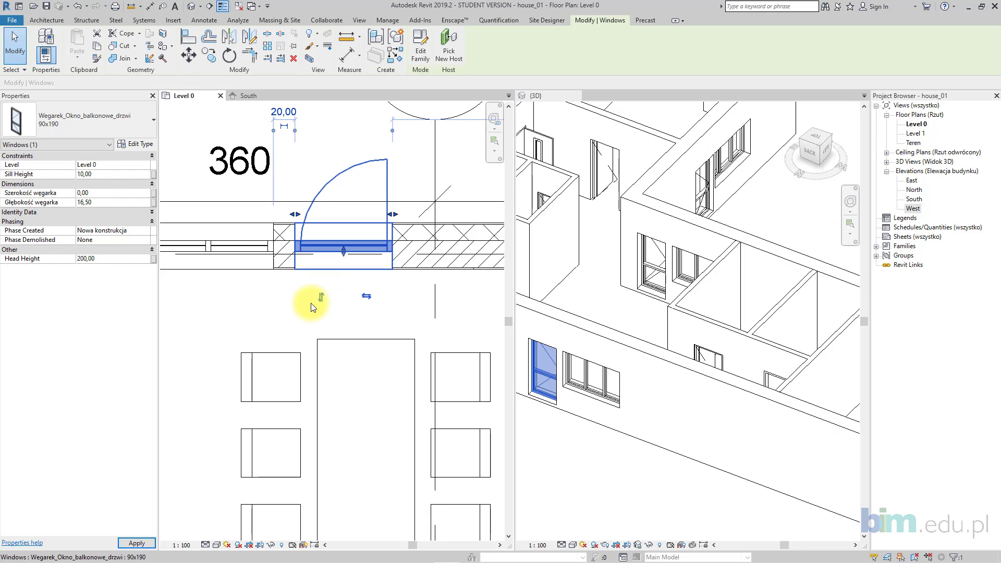
left_click(257, 306)
scroll(258, 292, "down", 1)
scroll(258, 292, "down", 2)
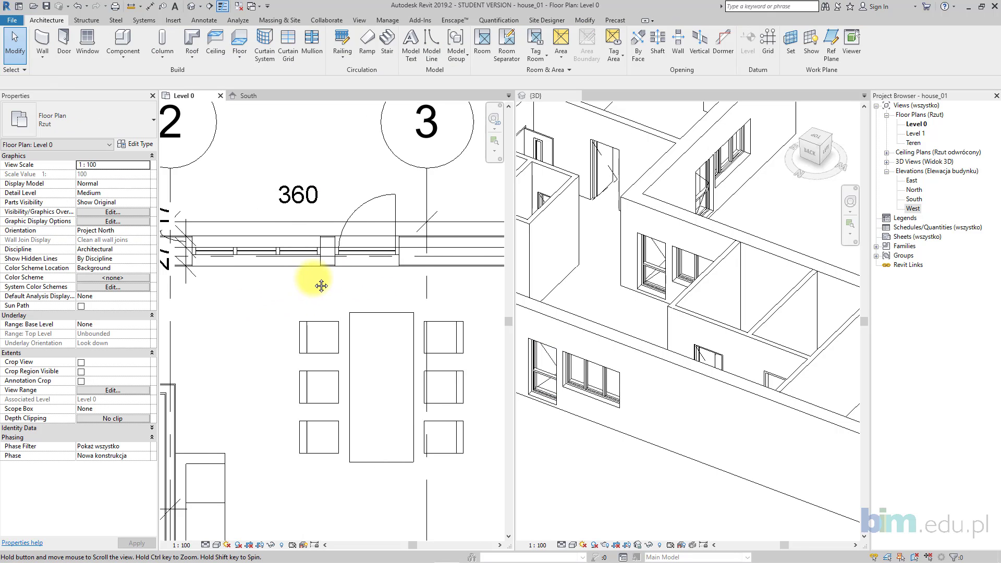
- Move the 180x120 window above the dining table by 20 so it adjoins the balcony door
left_click(312, 251)
scroll(324, 251, "up", 4)
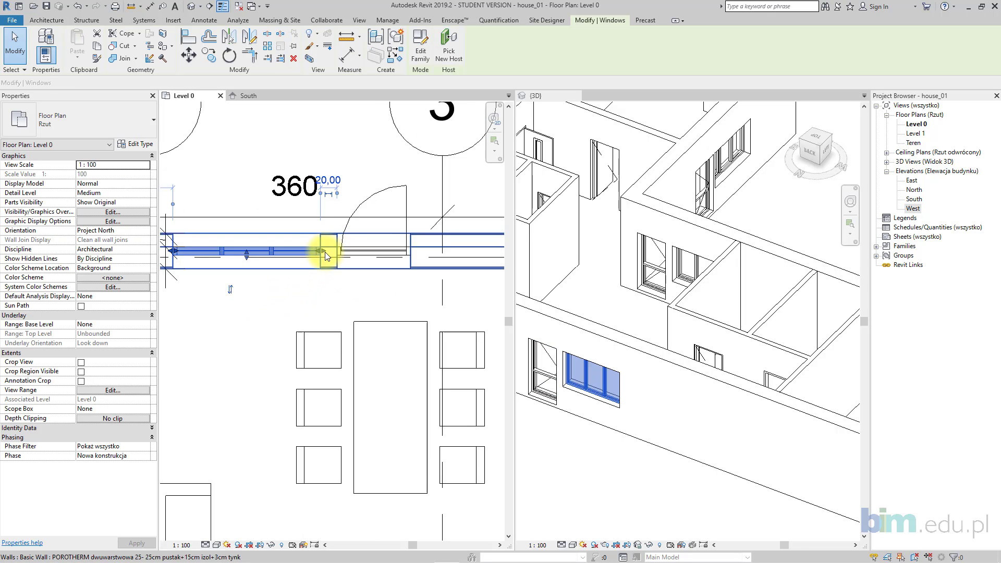
left_click(189, 55)
left_click(303, 229)
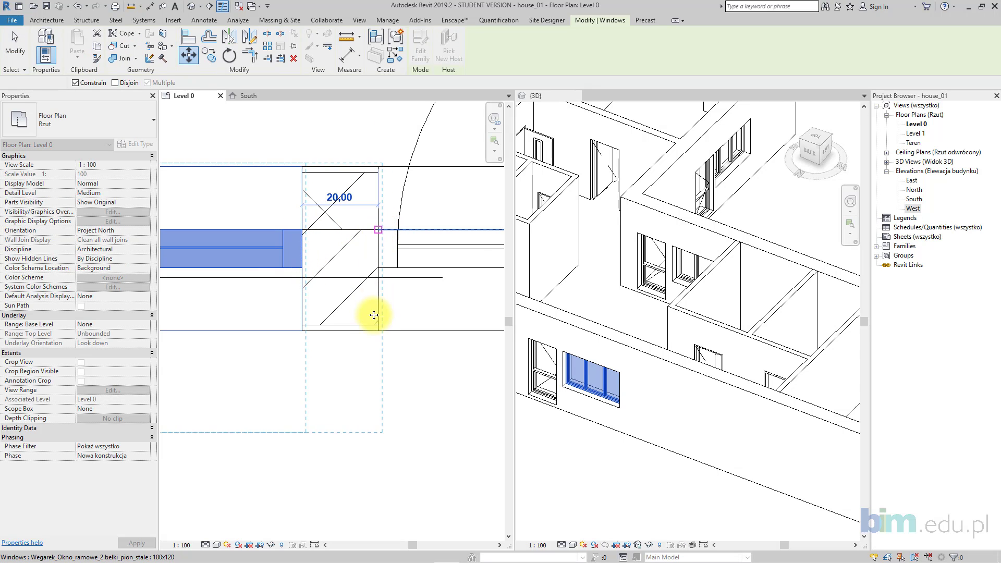
left_click(438, 319)
scroll(367, 315, "down", 4)
middle_click_drag(353, 323, 304, 295)
left_click(342, 295)
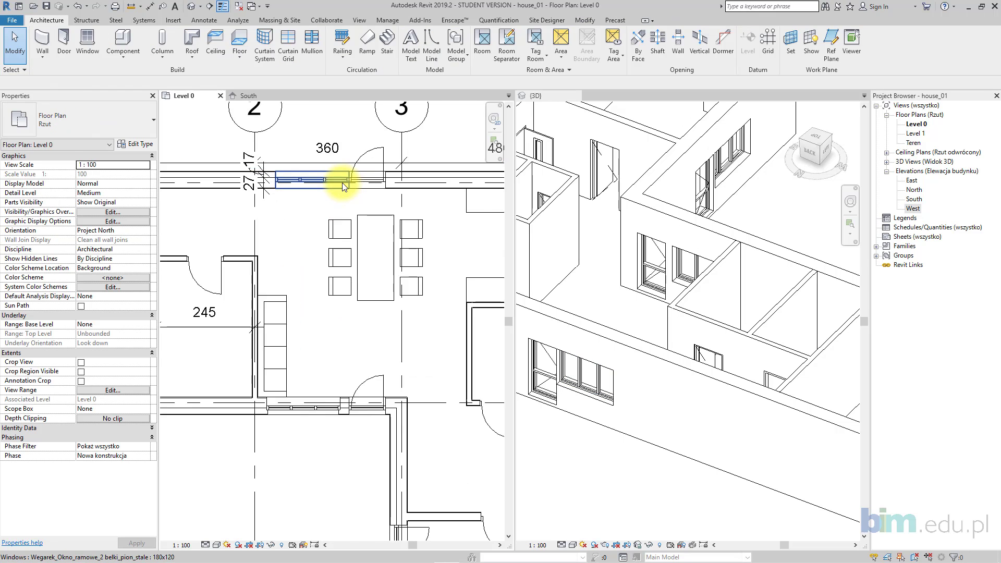
- Match the other two 180x120 windows to the adjusted window above the dining table using Match Type
scroll(342, 182, "up", 3)
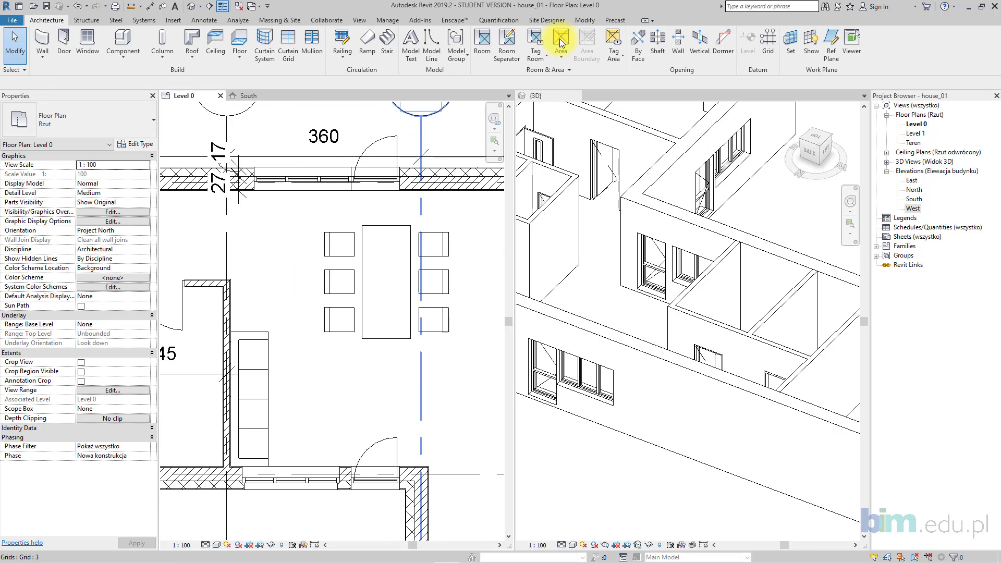
left_click(586, 21)
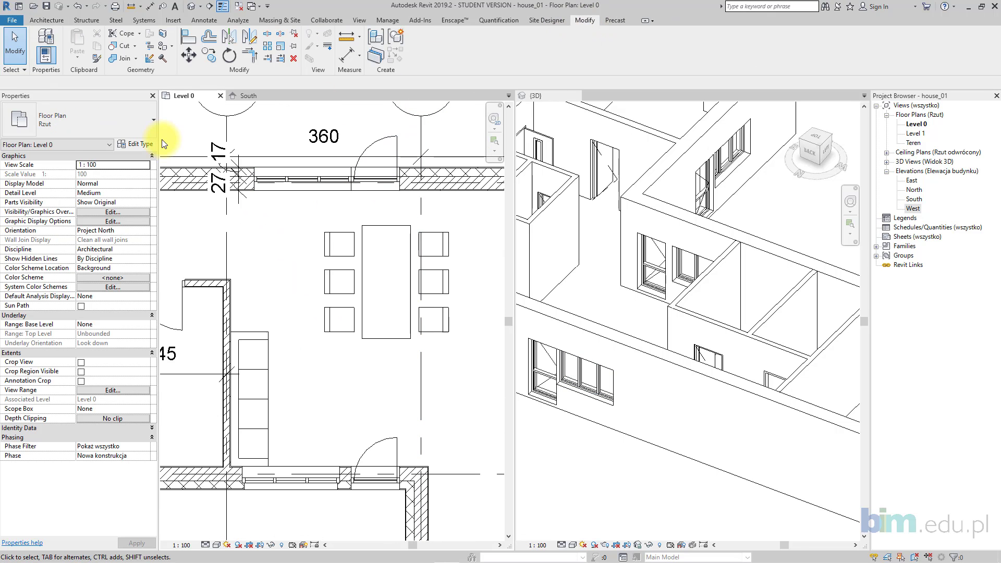
left_click(97, 57)
left_click(274, 179)
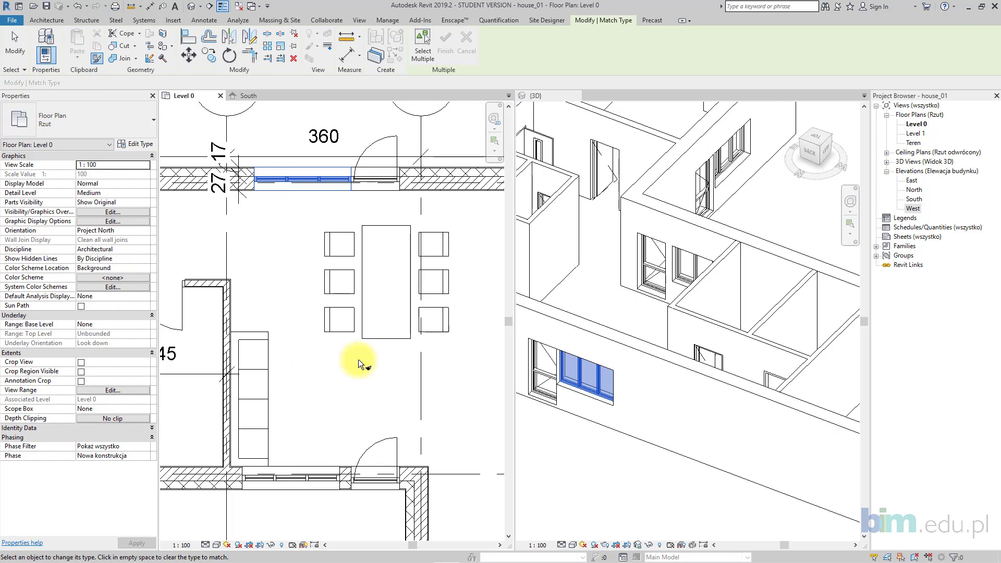
middle_click_drag(385, 388, 285, 104)
left_click(318, 433)
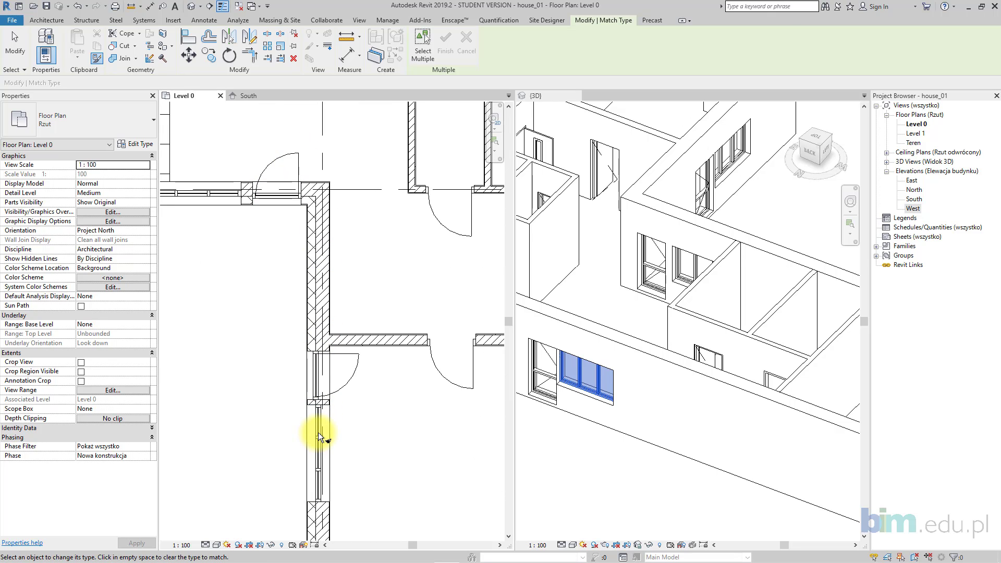
middle_click_drag(254, 200, 314, 376)
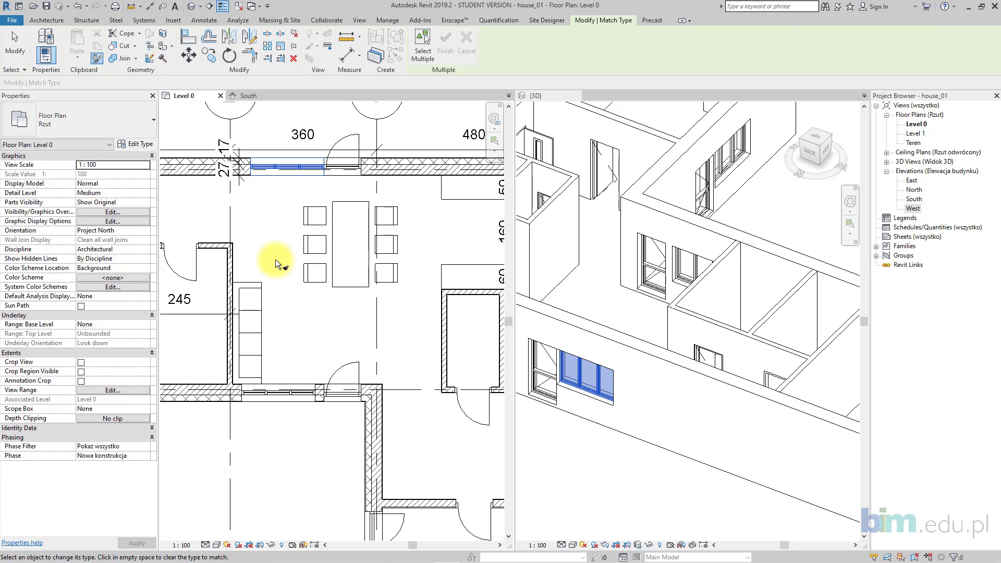
left_click(15, 50)
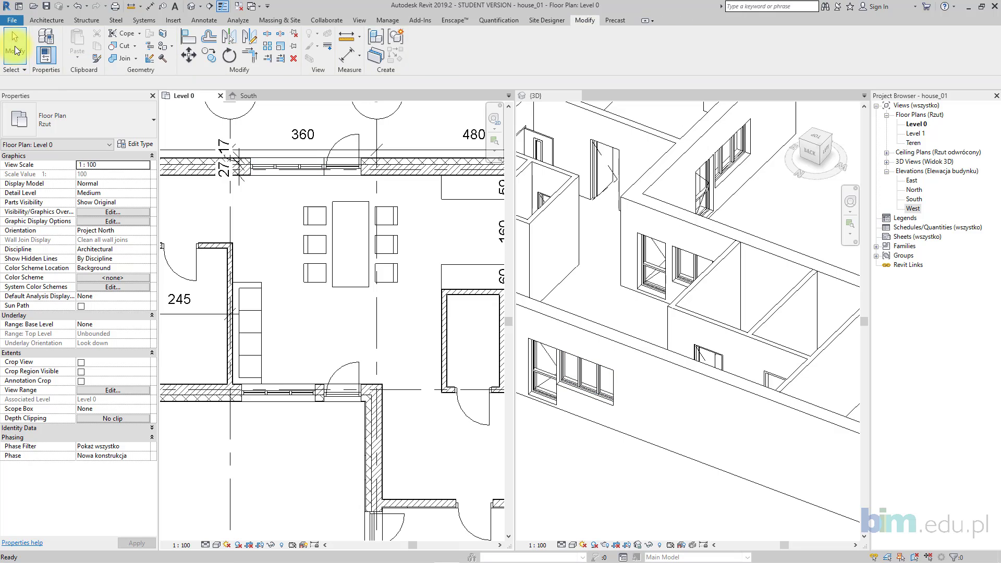
- Match the other two balcony doors to the adjusted 90x190 door above the dining table using Match Type
left_click(92, 59)
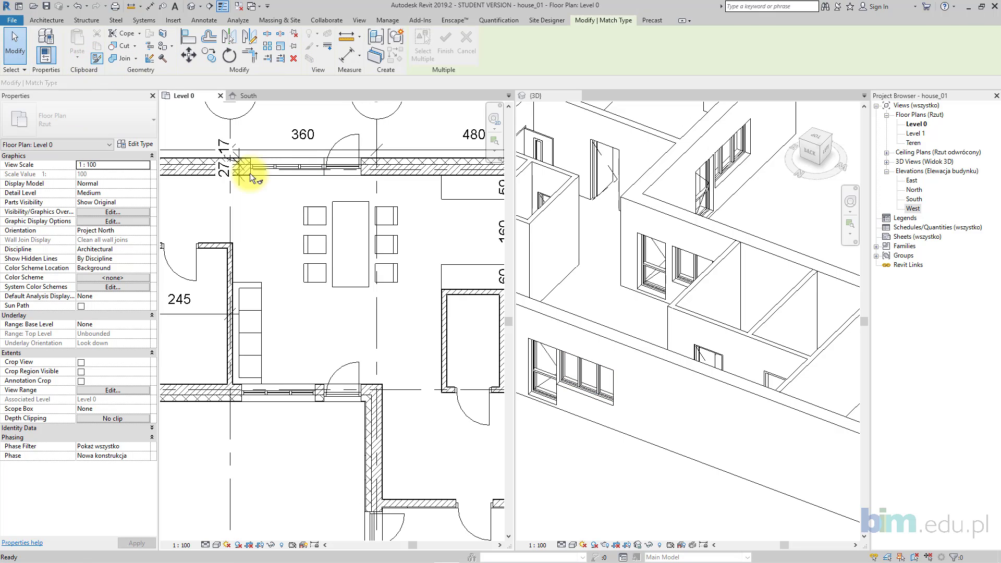
left_click(335, 168)
middle_click_drag(351, 480, 346, 368)
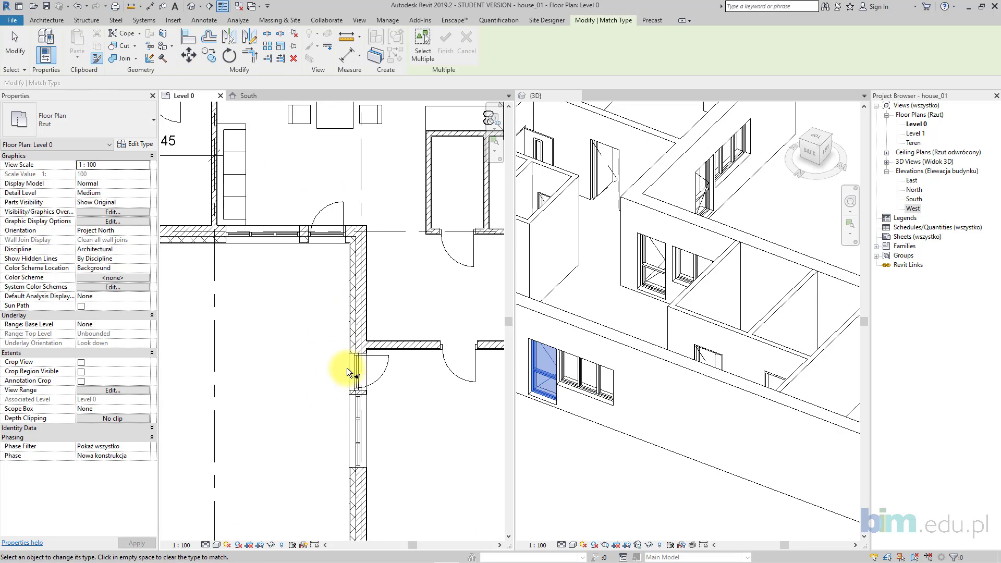
left_click(23, 55)
- Move the 180x120 window in the horizontal wall below the dining area so it adjoins its balcony door
scroll(245, 208, "up", 4)
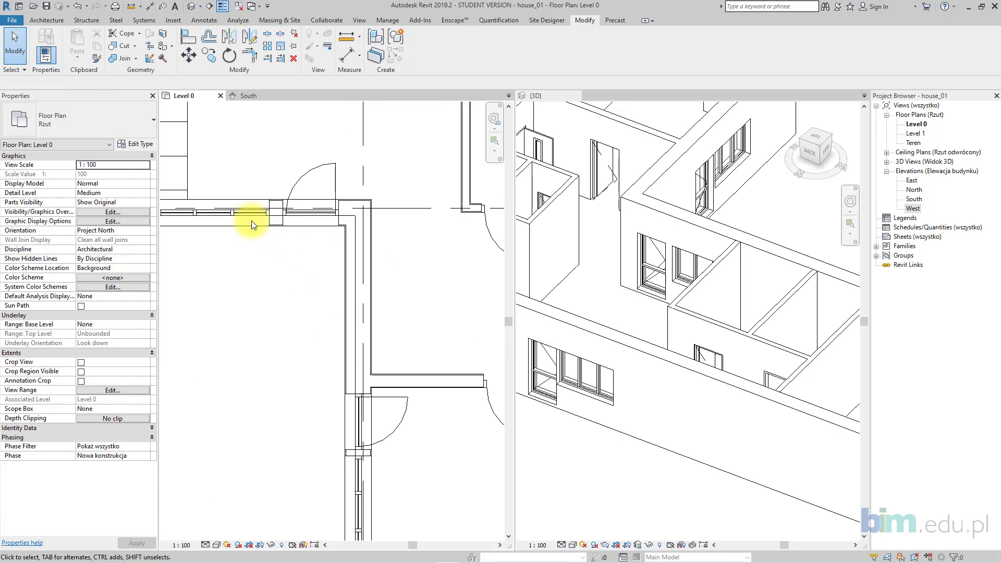
left_click(242, 199)
scroll(260, 198, "up", 2)
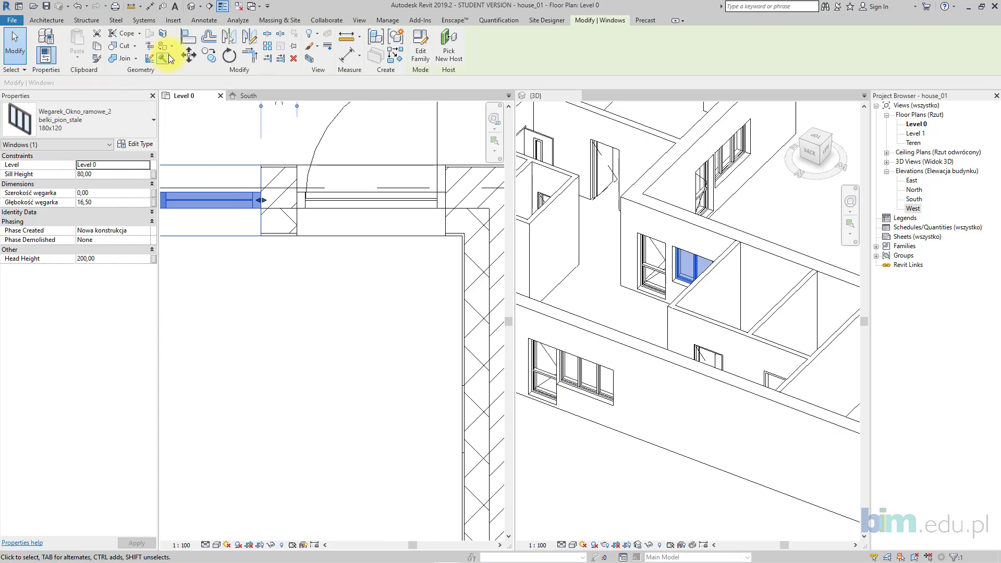
left_click(189, 54)
scroll(264, 204, "up", 2)
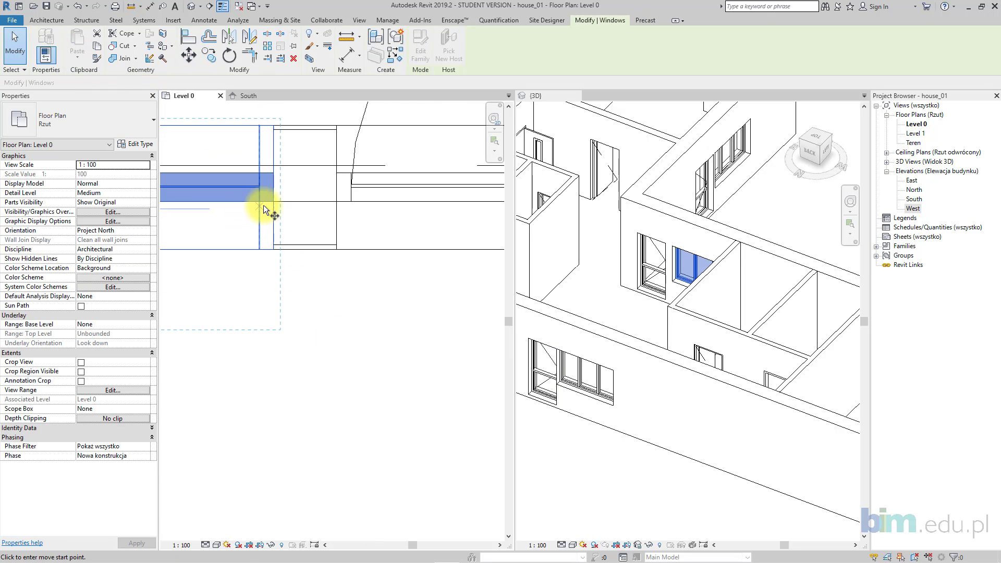
left_click(337, 199)
scroll(358, 282, "down", 5)
middle_click_drag(410, 419, 339, 168)
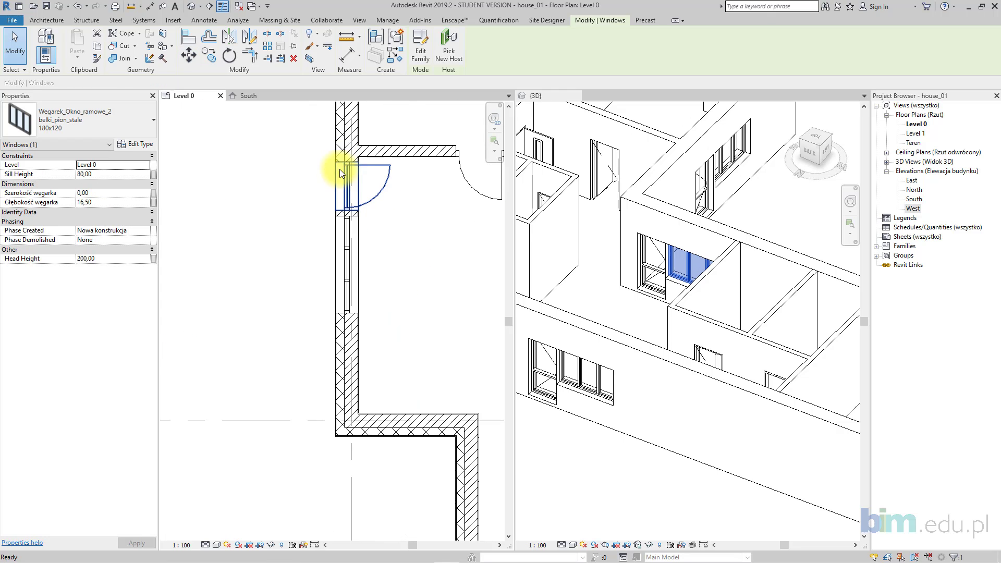
- Move the 90x190 balcony door in the vertical wall along grid line 3 so it adjoins its 180x120 window
scroll(362, 188, "up", 2)
left_click(376, 208)
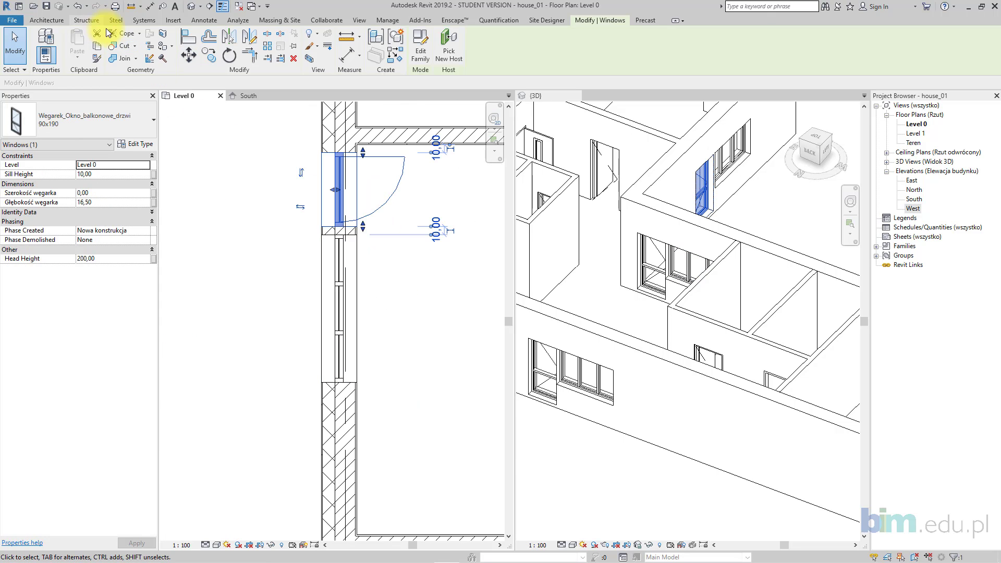
left_click(183, 57)
scroll(345, 232, "up", 2)
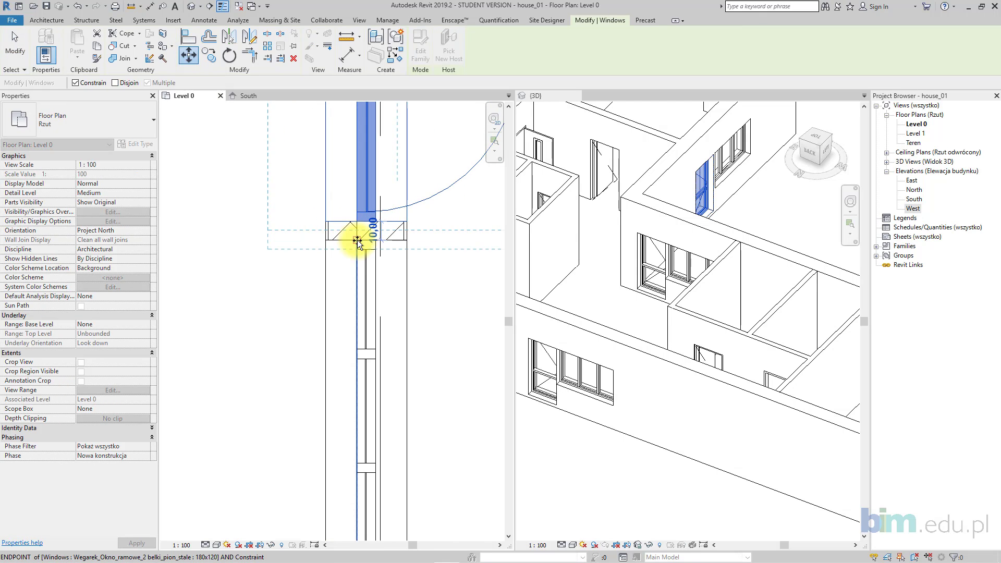
scroll(411, 320, "down", 7)
middle_click_drag(438, 360, 395, 333)
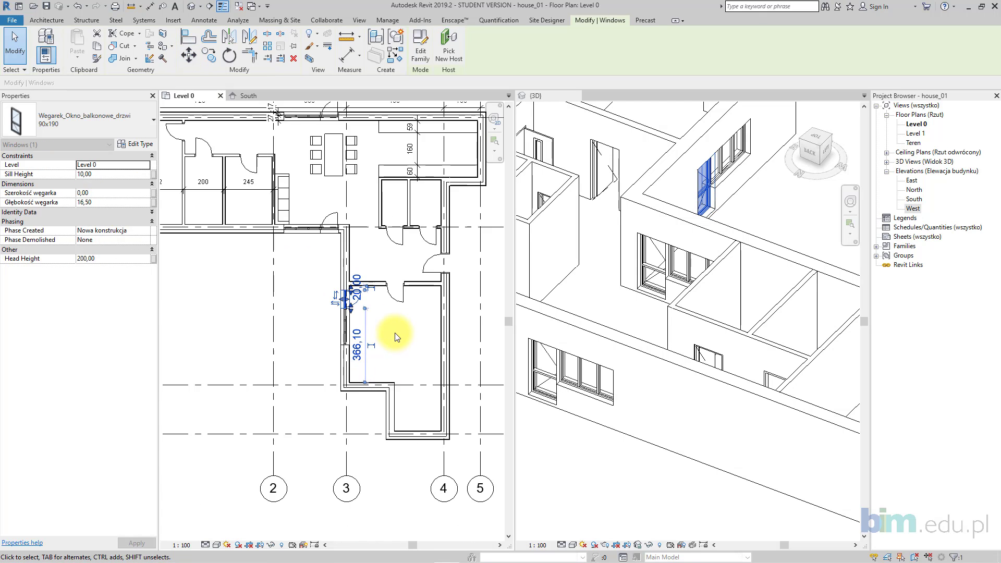
- Move the balcony door and its 180x120 window together about 70 down the vertical wall along grid line 3
scroll(391, 328, "up", 2)
left_click(317, 326, "ctrl")
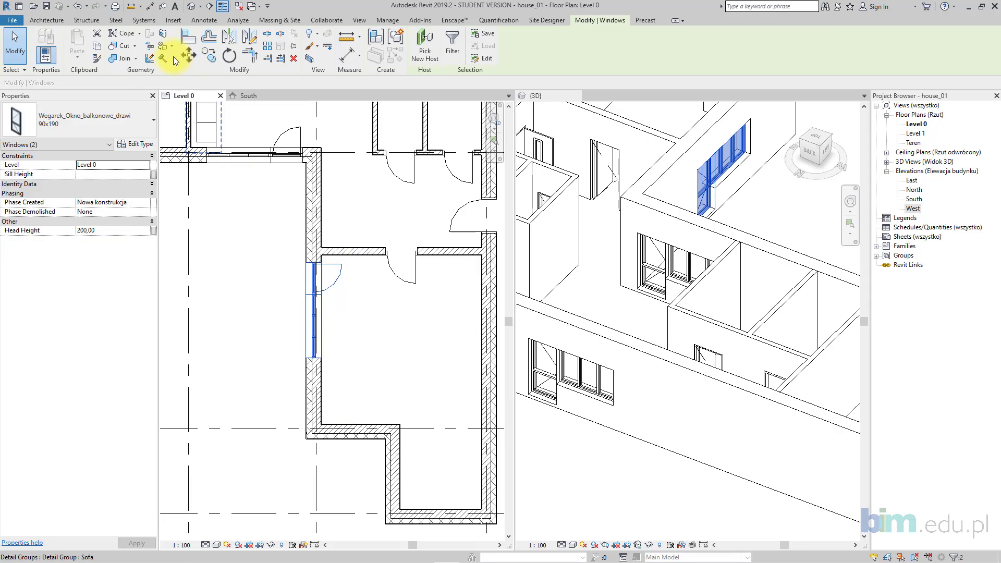
left_click(363, 289)
left_click(361, 315)
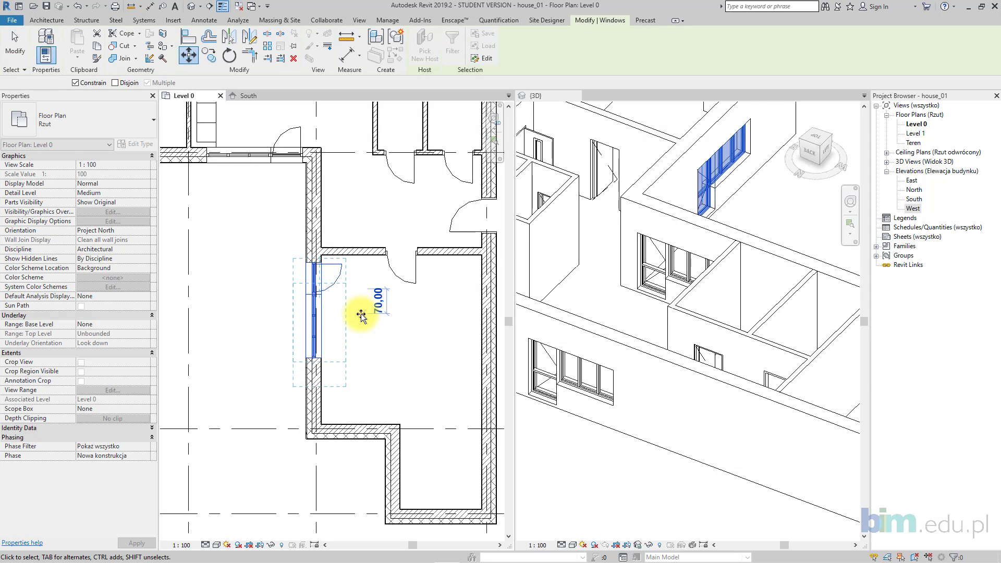
middle_click_drag(269, 240, 359, 317)
scroll(344, 255, "down", 1)
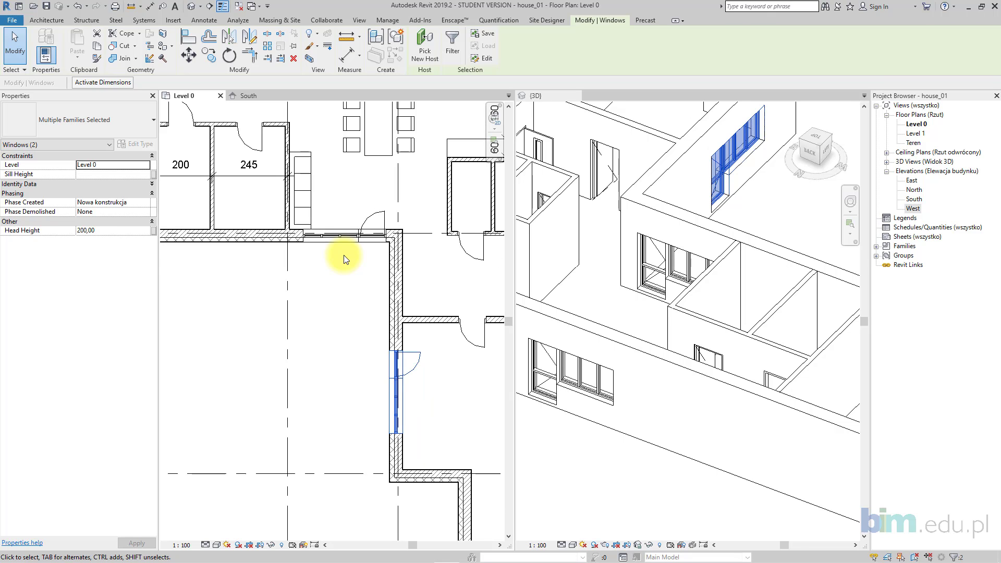
- Move the balcony door and its 180x120 window below the dining area together until they meet the outer face of the adjoining vertical wall
scroll(369, 221, "up", 6)
left_click(363, 223)
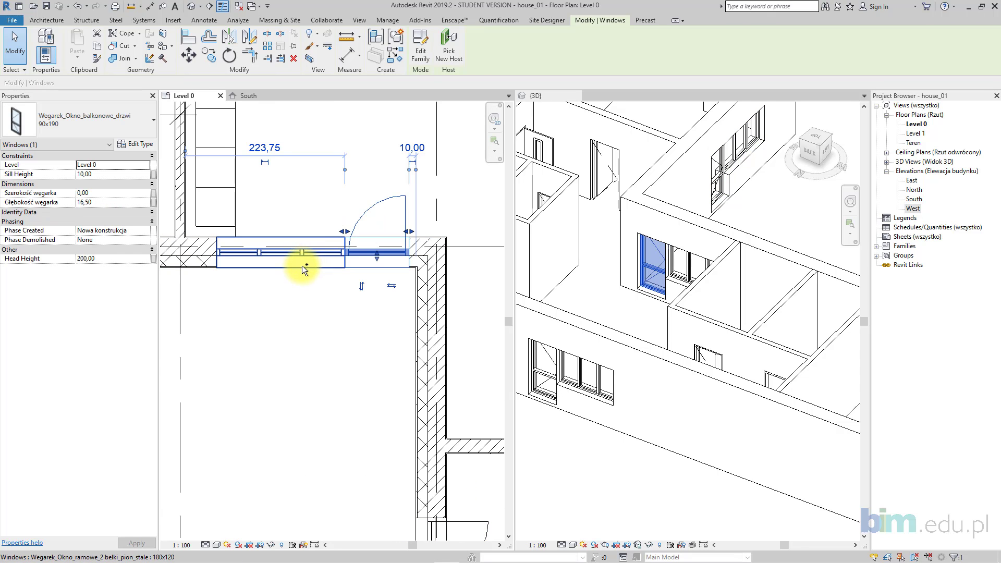
left_click(302, 265, "ctrl")
left_click(189, 54)
scroll(391, 253, "up", 4)
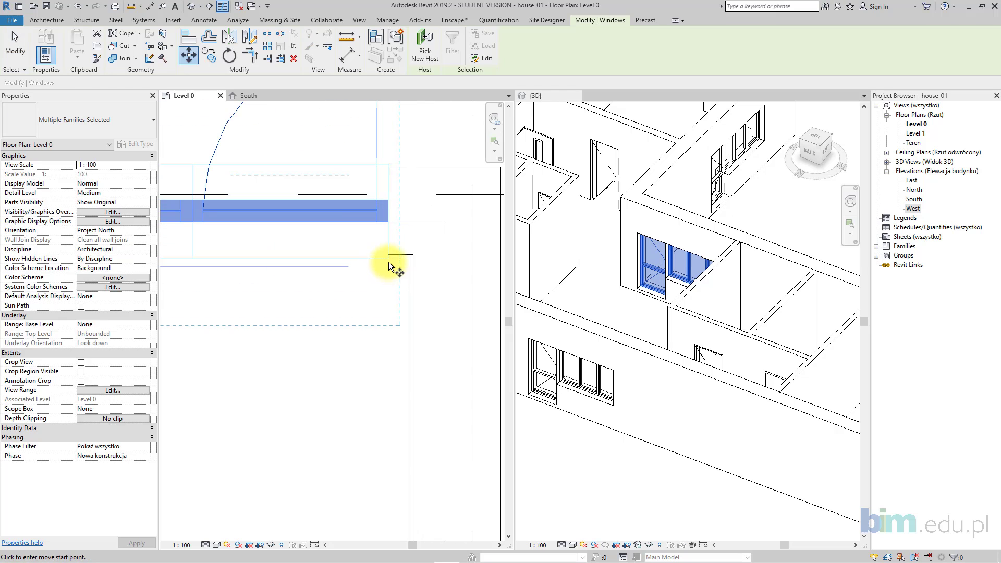
left_click(409, 258)
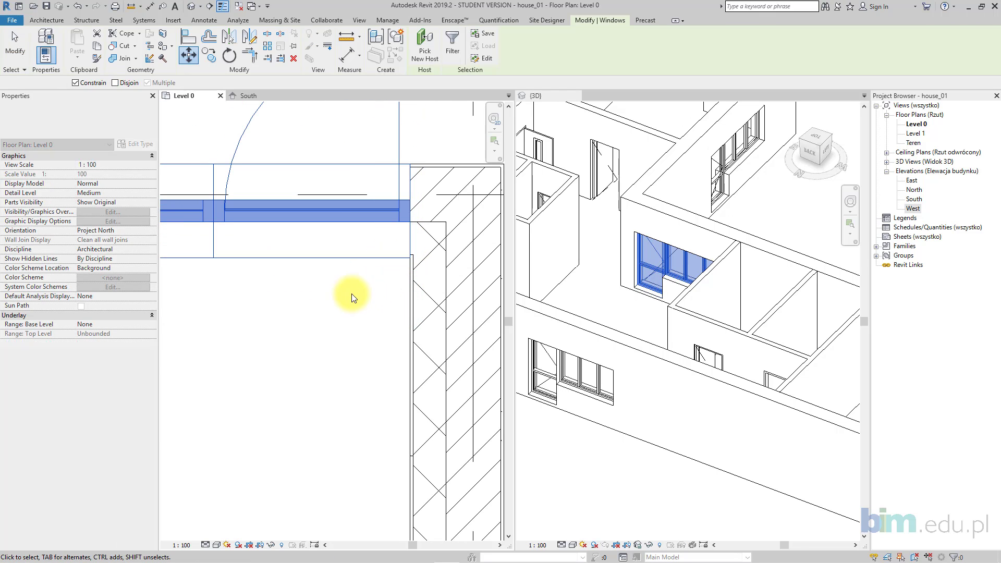
left_click(329, 353)
- Place three similar 180x120 windows in the lower exterior wall, one each for the rooms dimensioned 245, 200 and 262
scroll(328, 353, "down", 5)
middle_click_drag(270, 335, 428, 273)
left_click(427, 272)
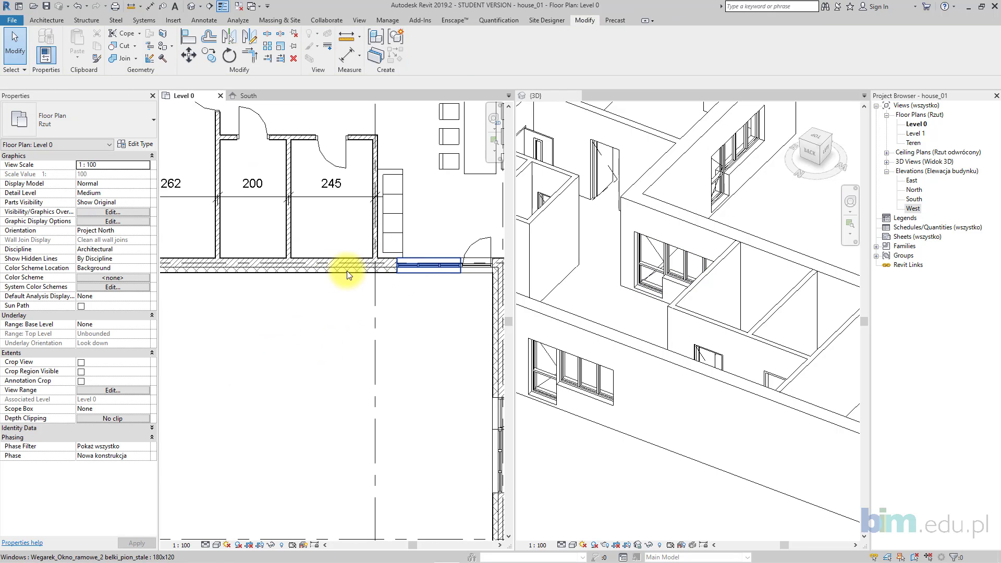
scroll(339, 271, "up", 1)
mouse_move(336, 271)
middle_mouse_down()
mouse_move(373, 274)
mouse_move(319, 280)
middle_mouse_up()
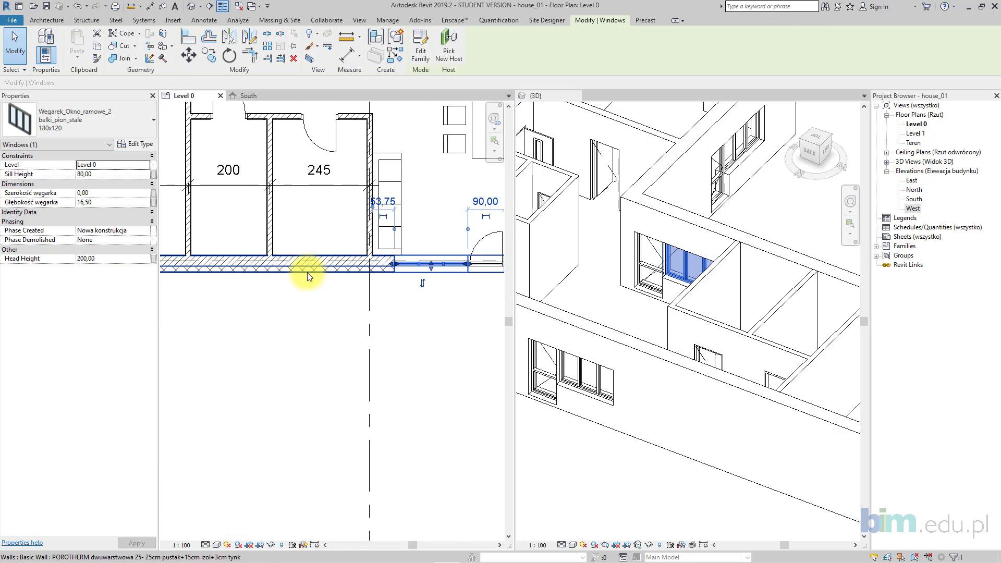
left_click(120, 124)
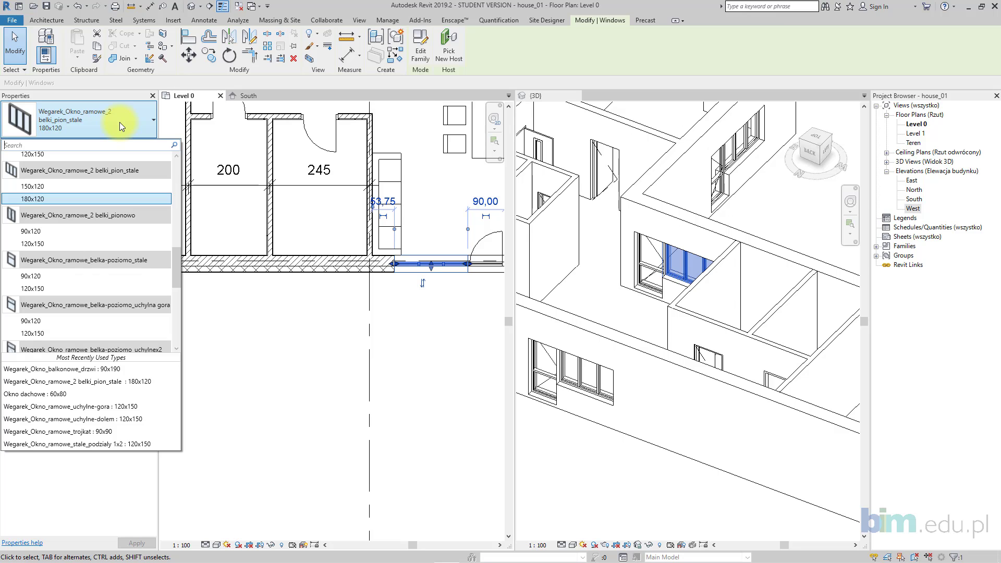
left_click(120, 122)
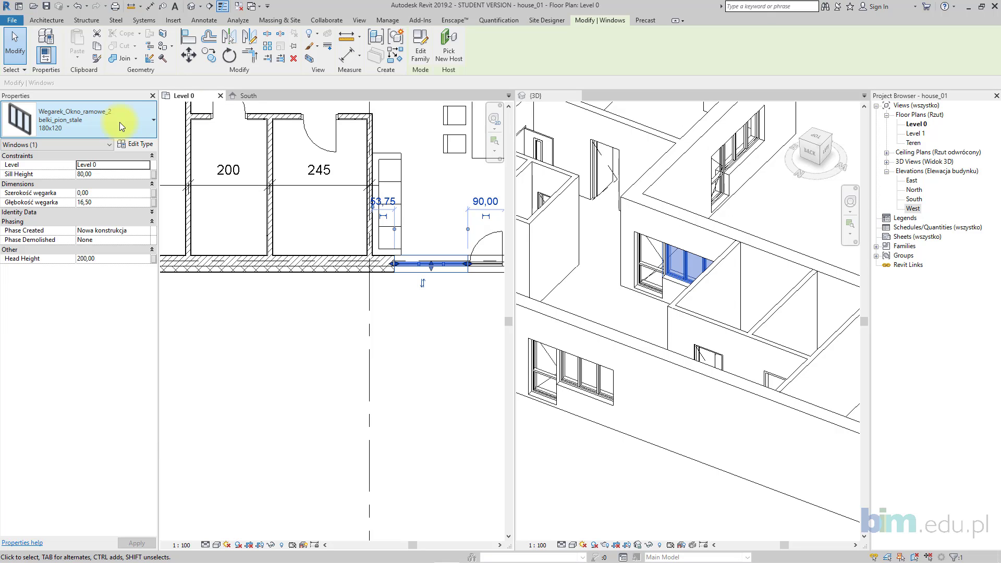
left_click(395, 54)
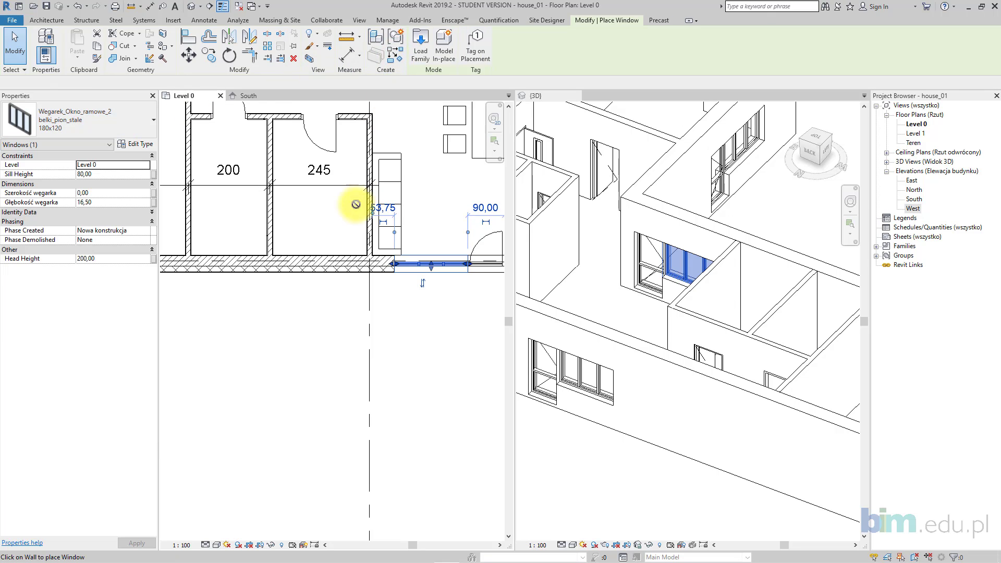
left_click(321, 262)
middle_click_drag(290, 258, 330, 259)
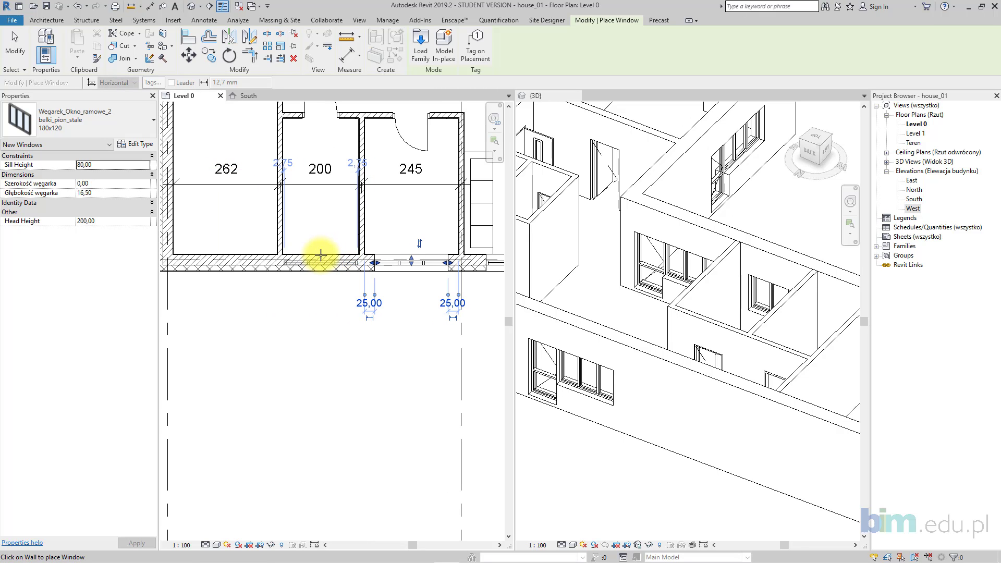
left_click(321, 256)
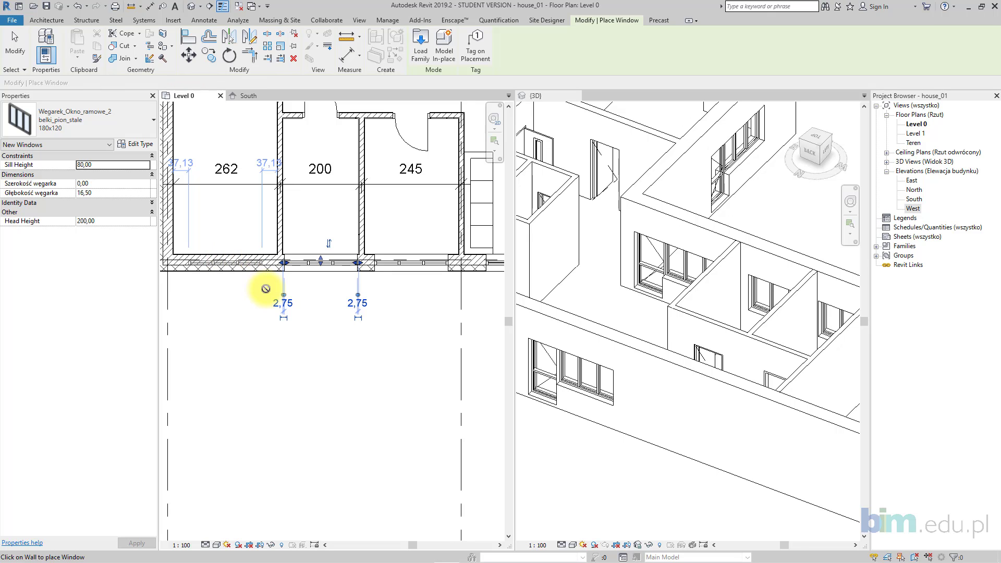
left_click(15, 46)
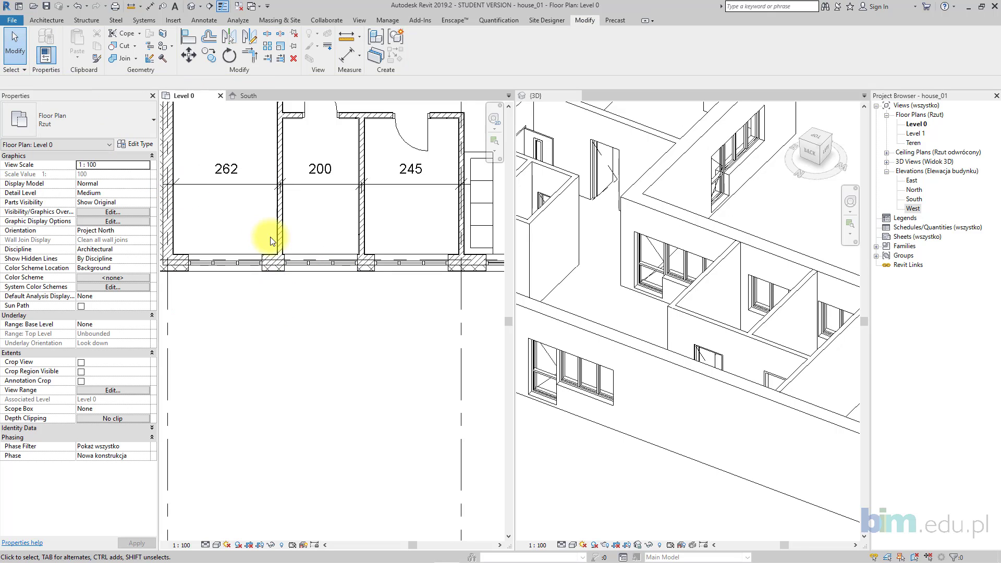
- Review the type width and height of the 180x120 window in the room dimensioned 200, leaving the type unedited
left_click(308, 261)
left_click(110, 110)
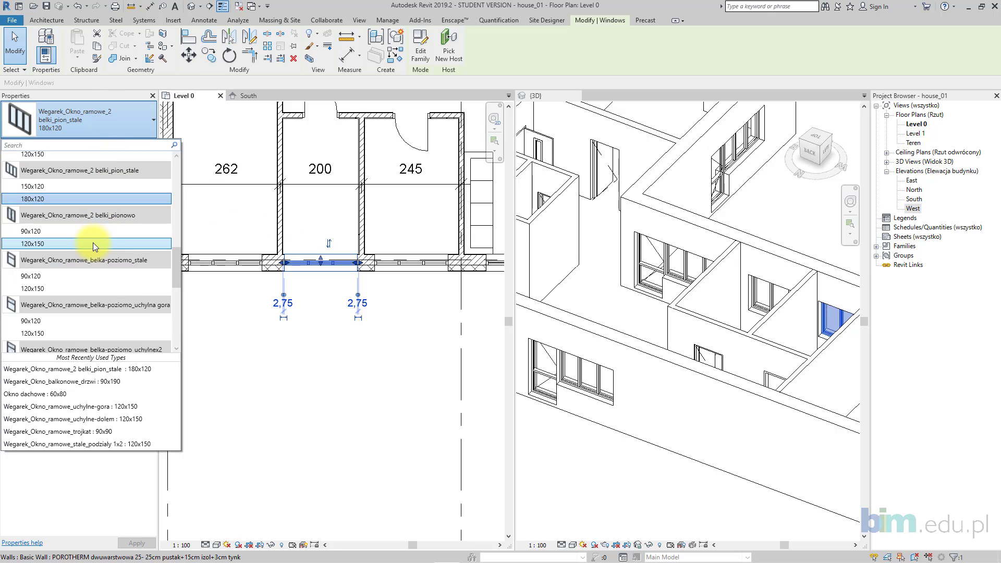
left_click(90, 197)
left_click(140, 143)
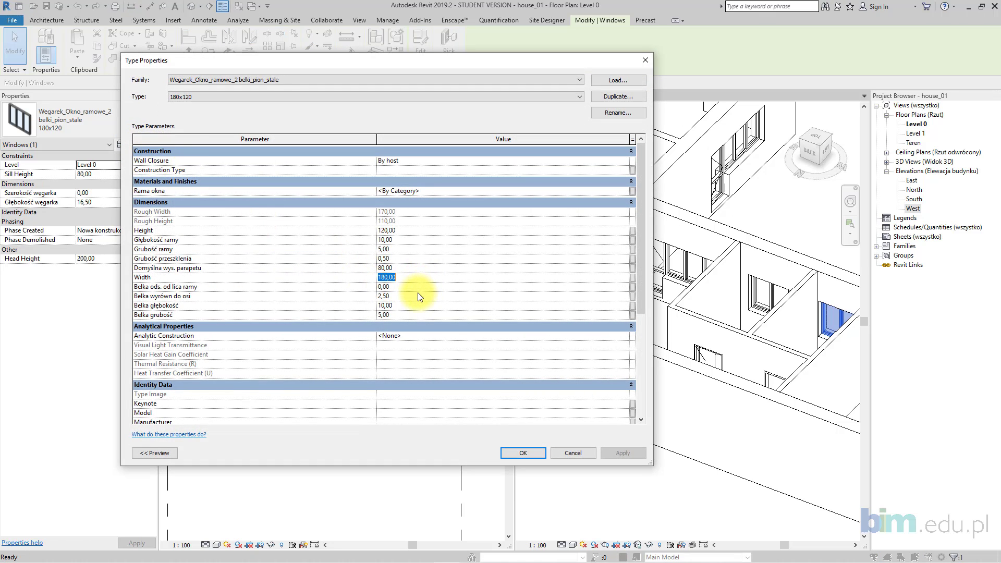
left_click(410, 230)
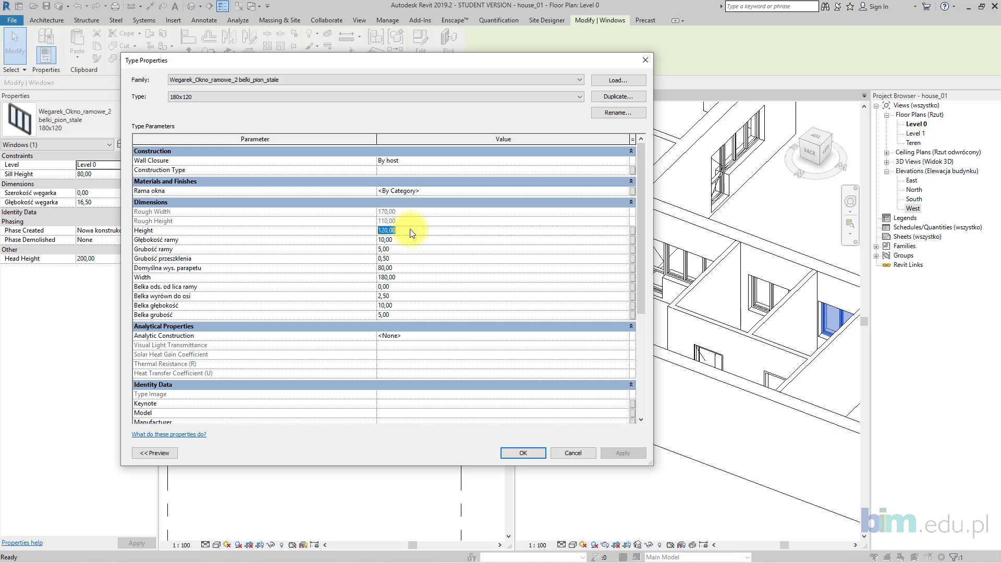
left_click(566, 451)
- Change that window to Wegarek_Okno_ramowe_2 belki_pionowo 90x120 and set Szerokość węgarka to 0 and Głębokość węgarka to 16,5
left_click(89, 111)
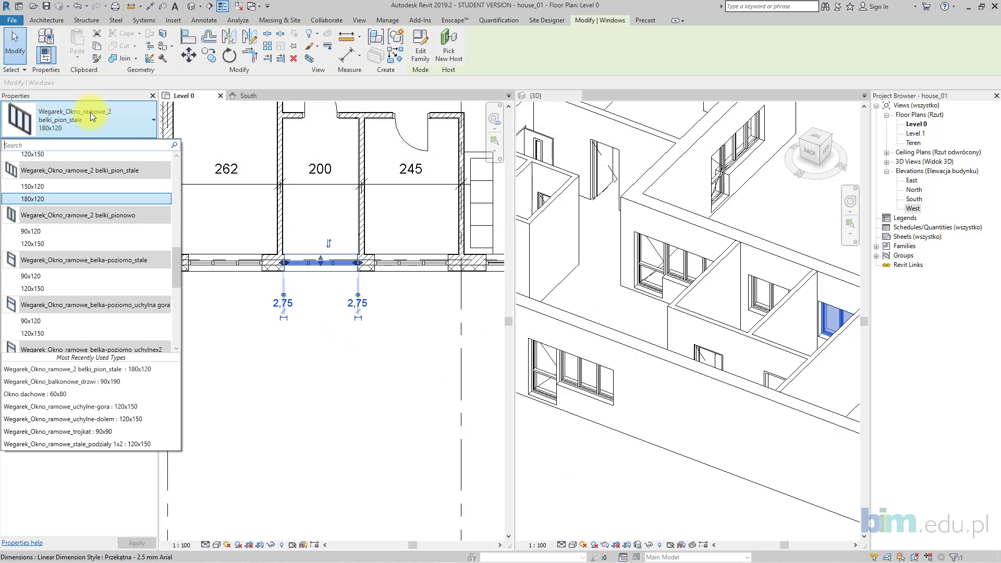
left_click(89, 228)
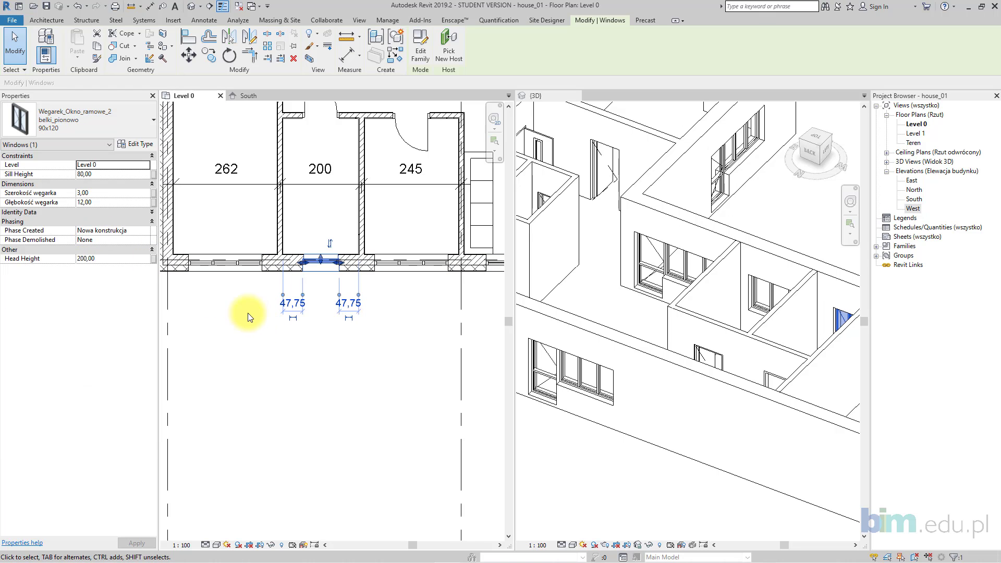
left_click(116, 192)
type("0")
left_click(115, 203)
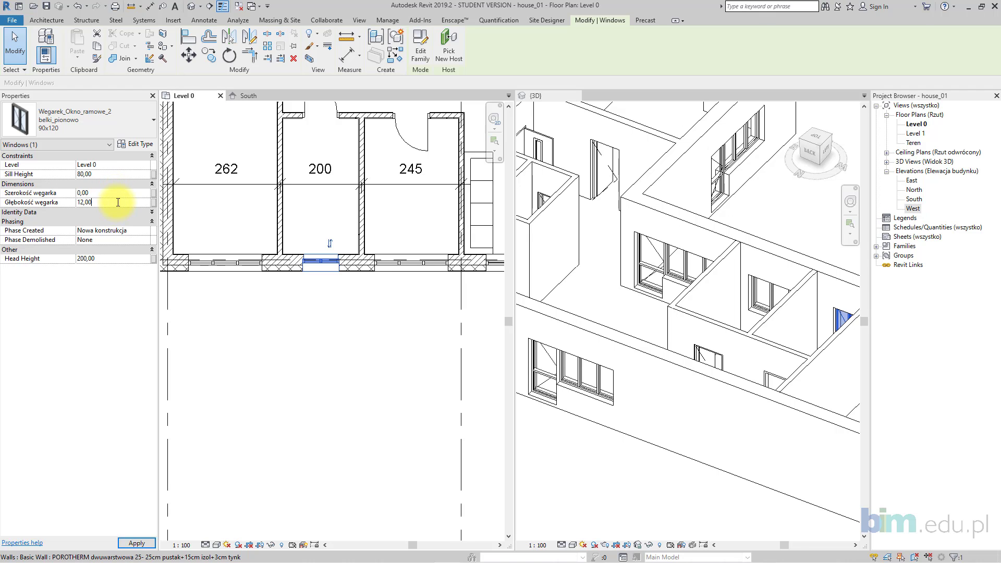
type("16,5")
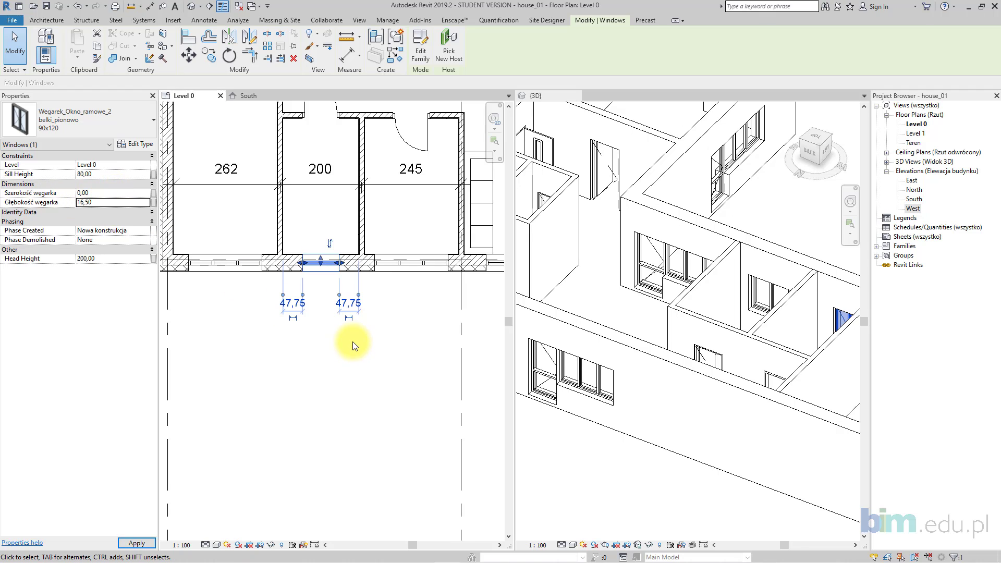
left_click(342, 348)
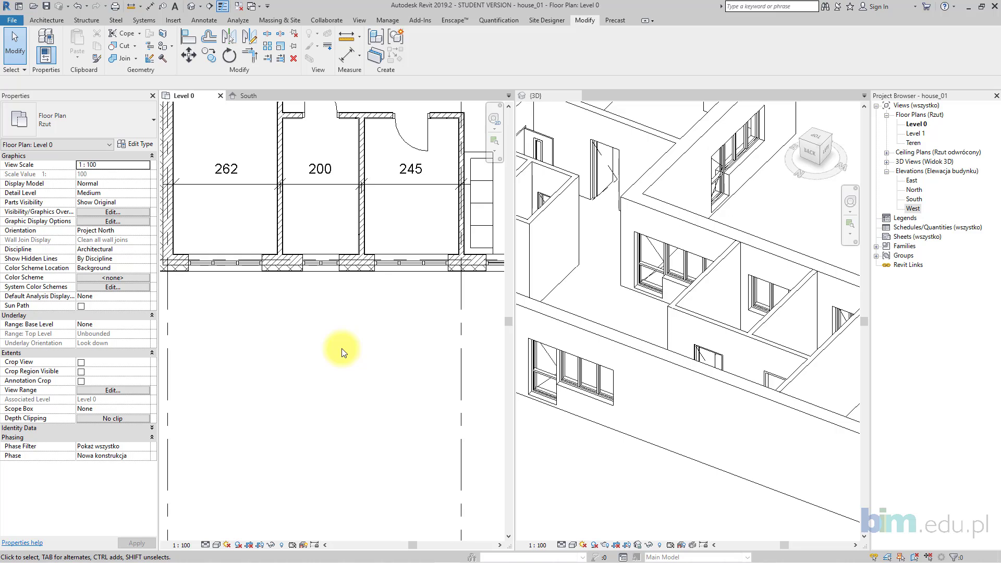
- Draw a structural curtain wall of type Witryna, about 380 long, inside the upper exterior wall just west of grid line 2
scroll(379, 361, "down", 5)
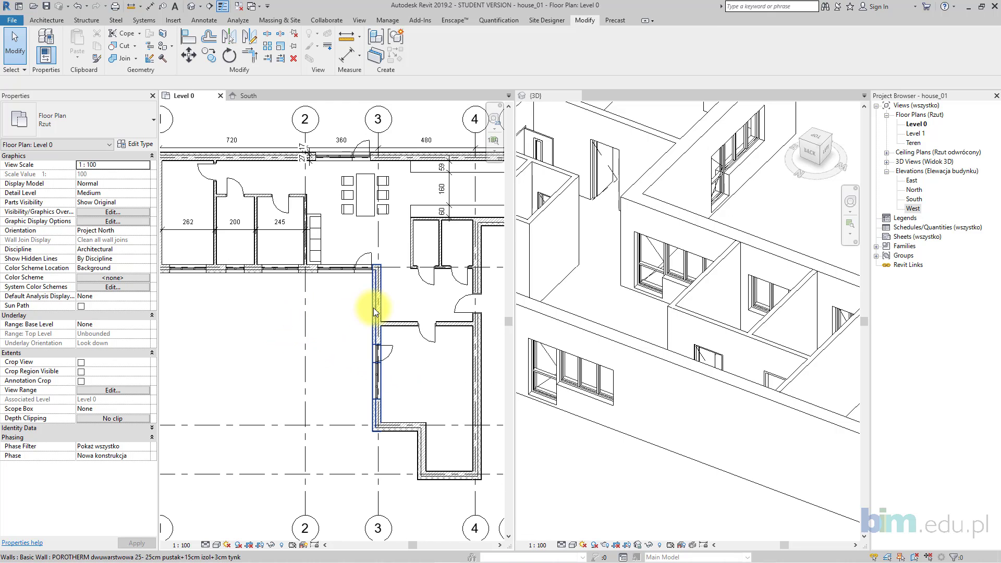
scroll(355, 226, "up", 4)
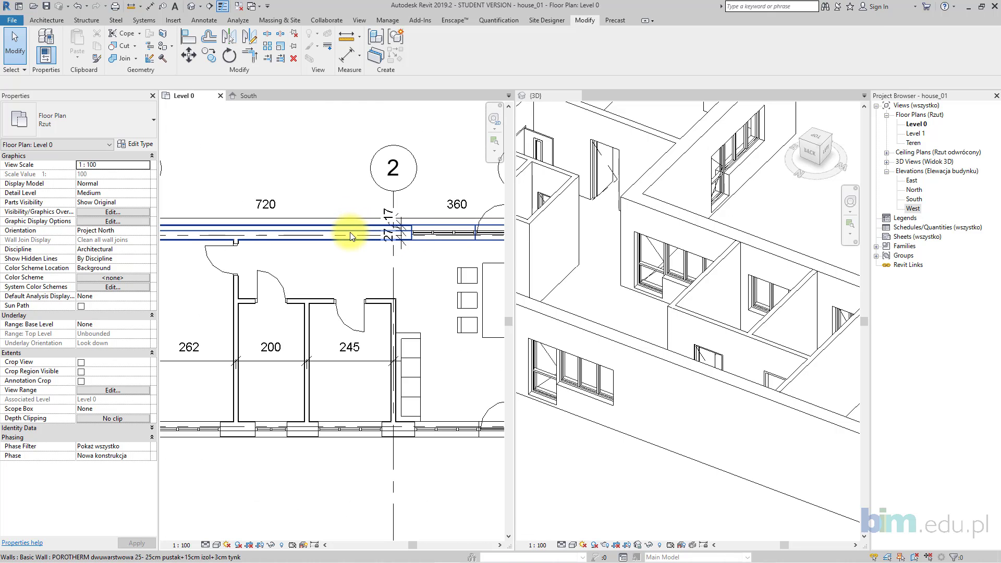
left_click(40, 17)
left_click(47, 59)
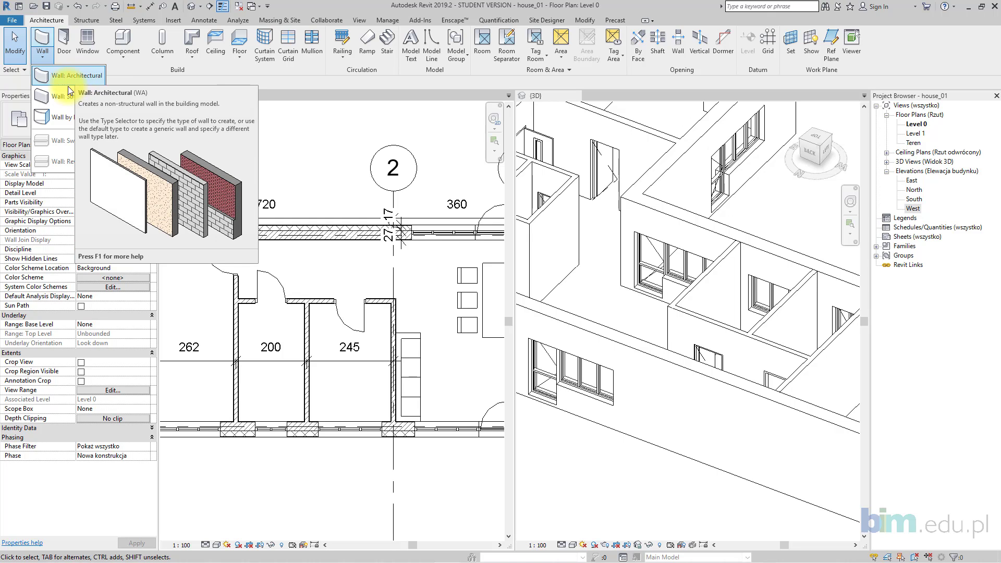
left_click(61, 94)
left_click(74, 112)
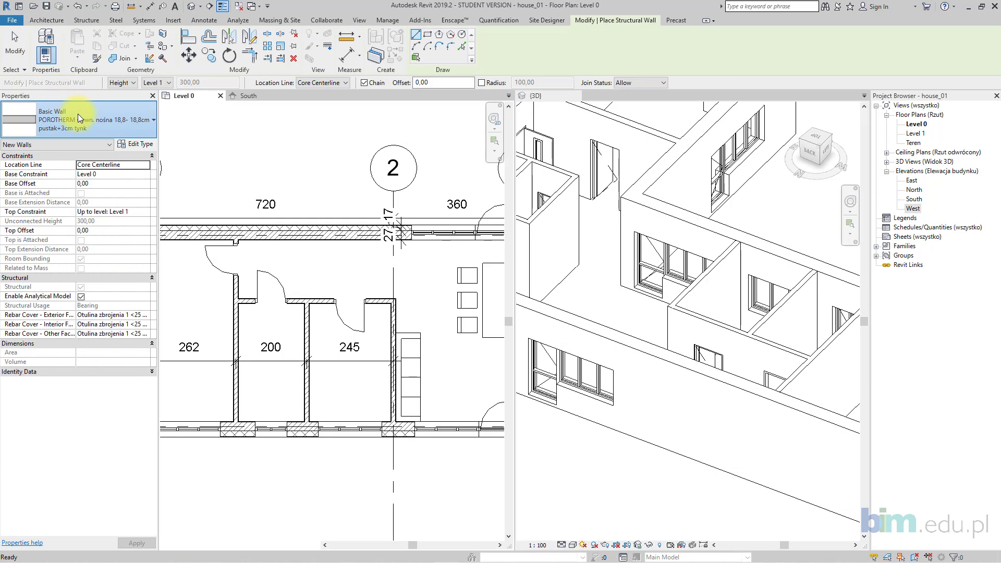
left_click_drag(279, 279, 279, 397)
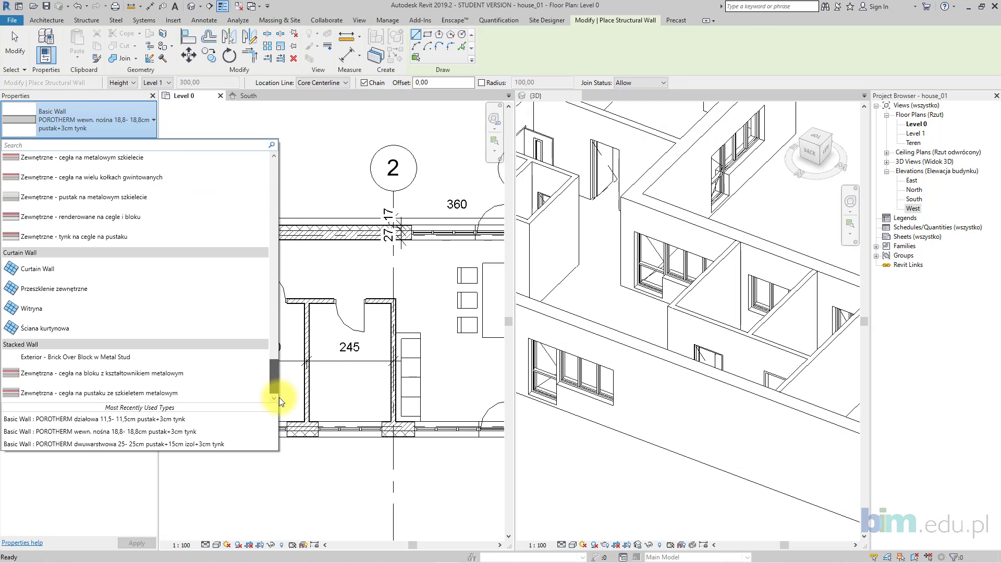
left_click(197, 308)
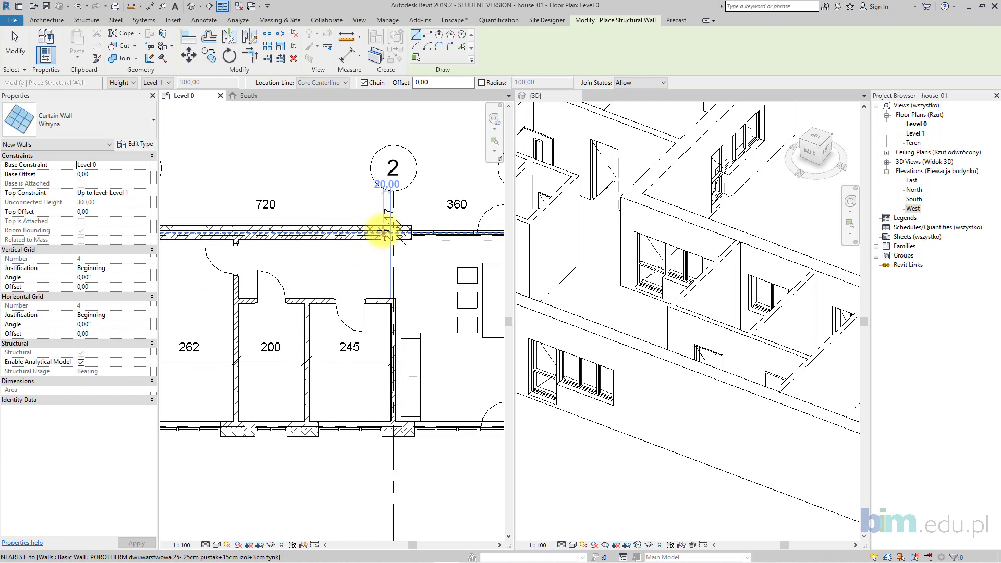
left_click(384, 229)
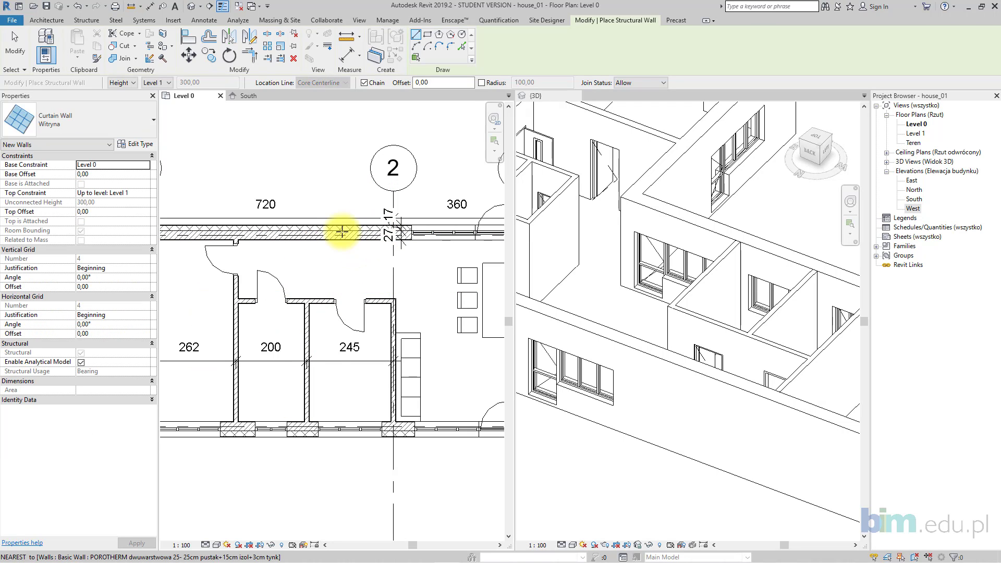
left_click(245, 234)
key("Escape")
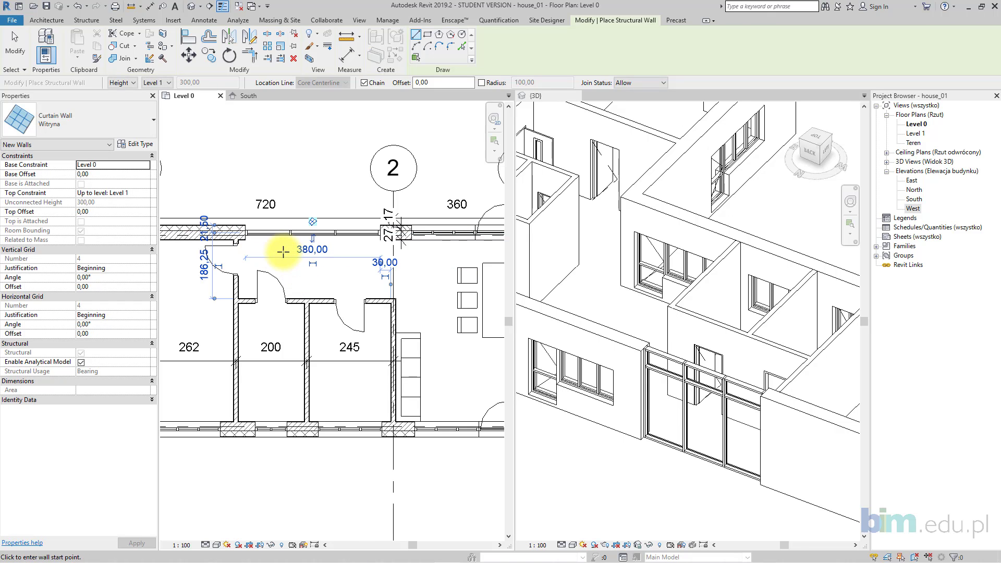
left_click(14, 47)
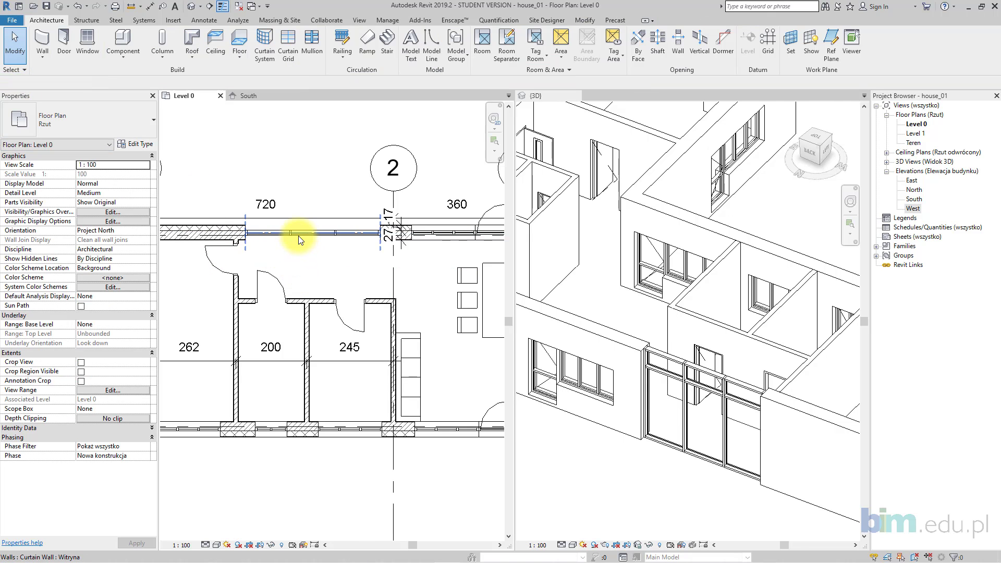
left_click(298, 235)
left_click(340, 277)
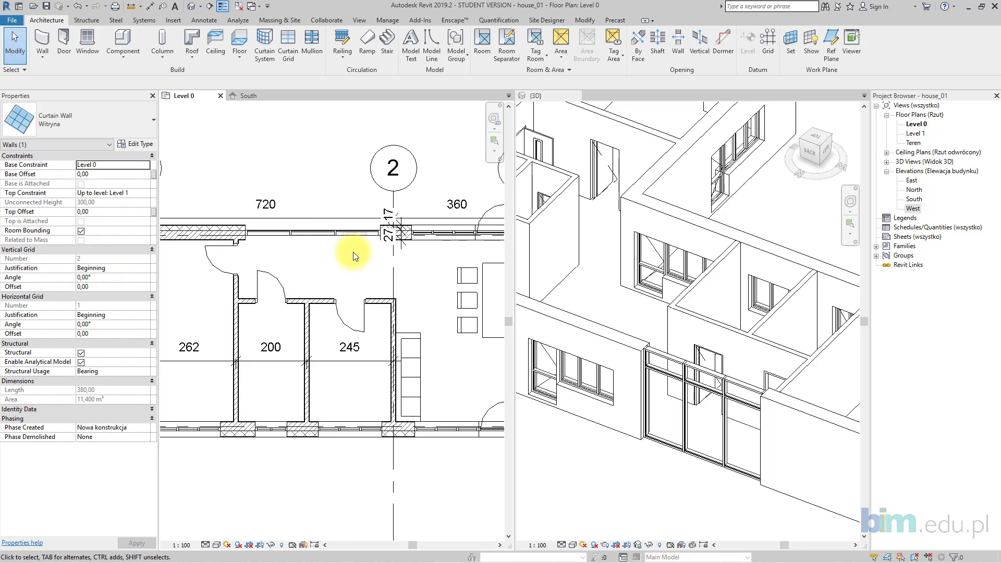
- Delete the short 27 and 17 dimension across the upper exterior wall at grid line 2
scroll(336, 233, "up", 3)
left_click(449, 261)
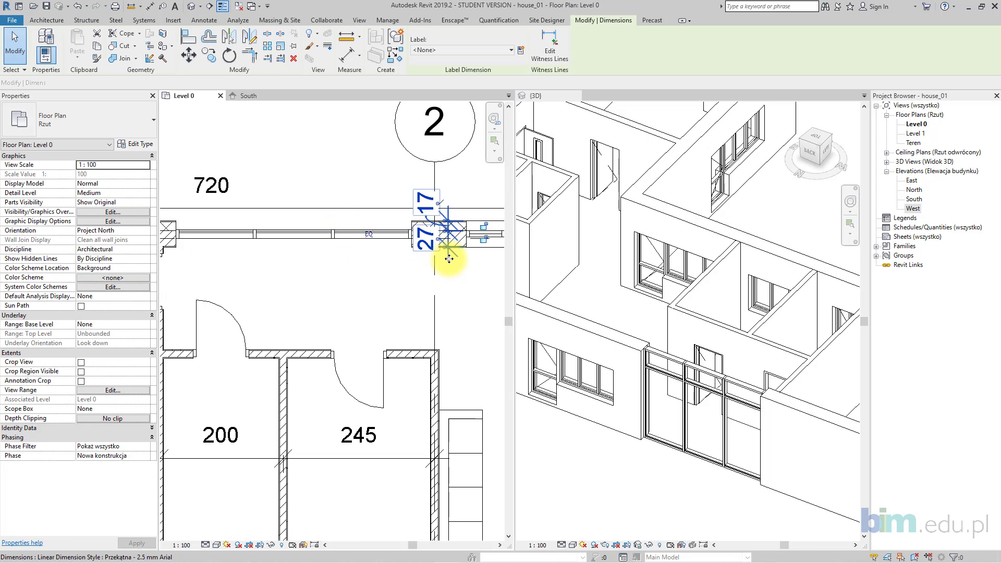
key("Delete")
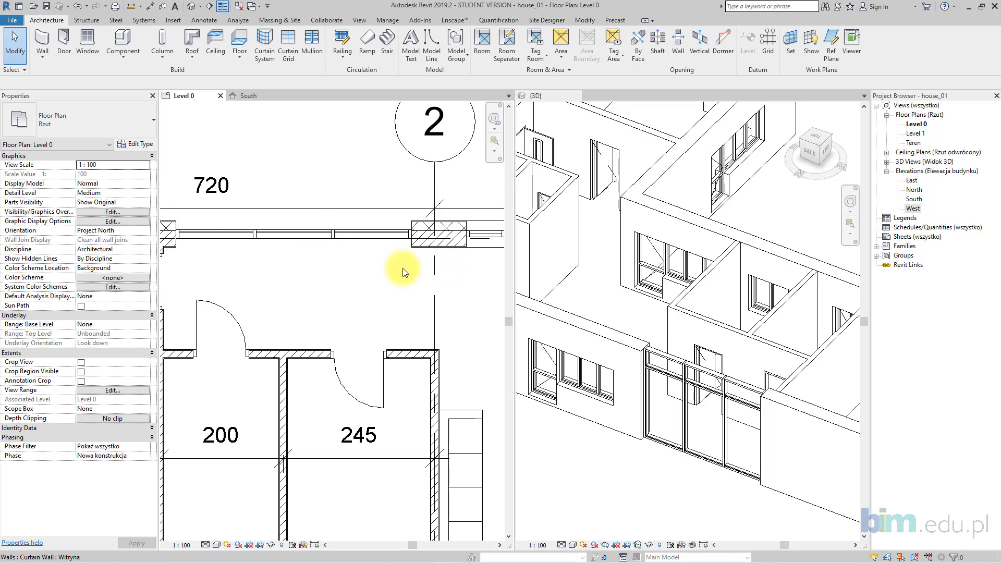
- Set the Witryna curtain wall type's vertical grid to Maximum Spacing with a spacing of 90 and apply it
left_click(301, 236)
left_click(132, 144)
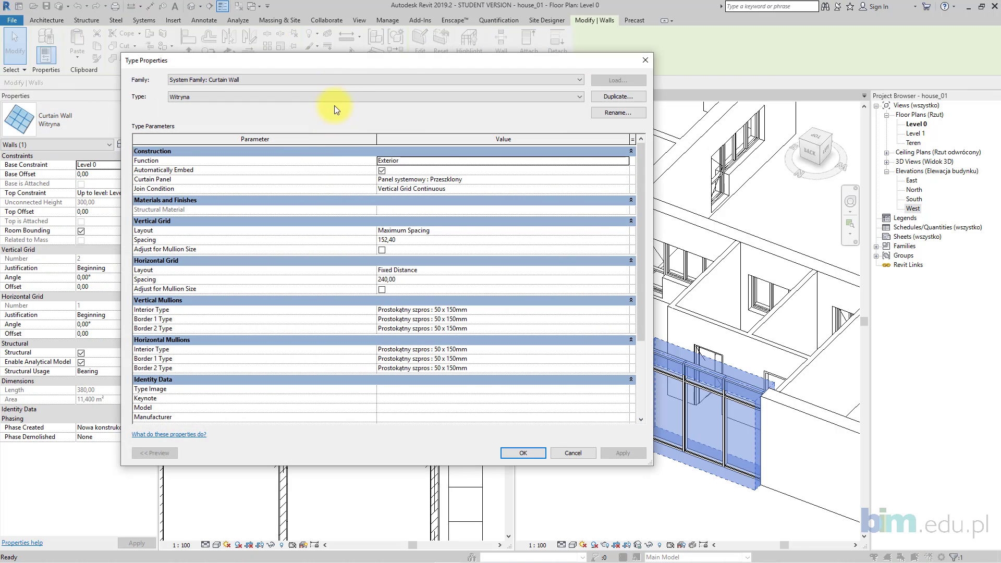
left_click_drag(117, 203, 234, 214)
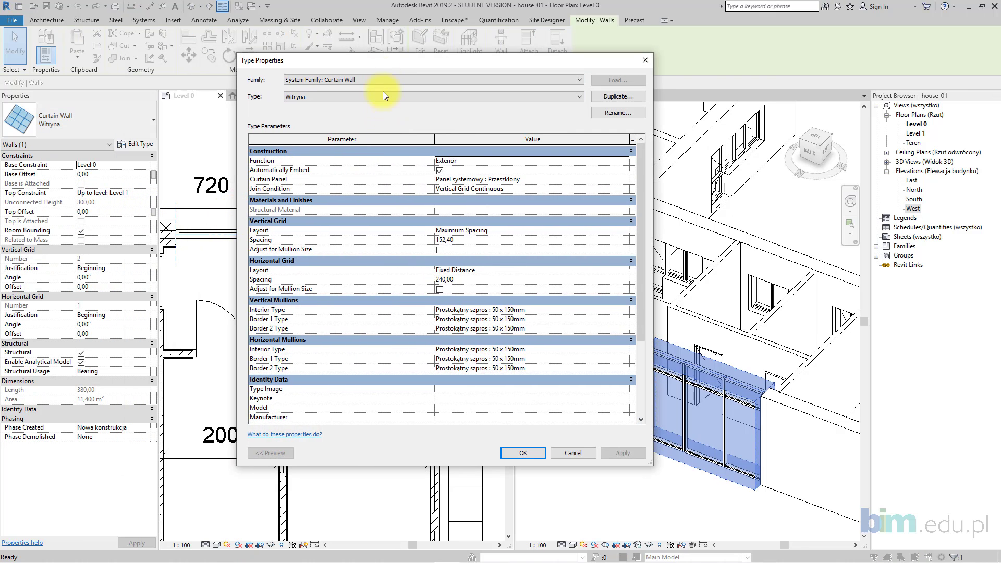
left_click_drag(377, 60, 634, 7)
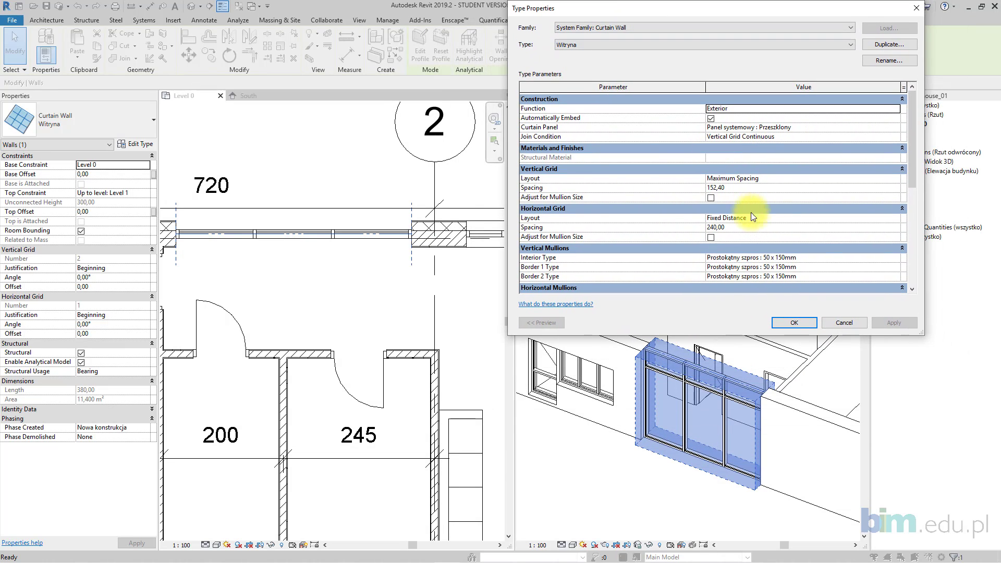
left_click(878, 179)
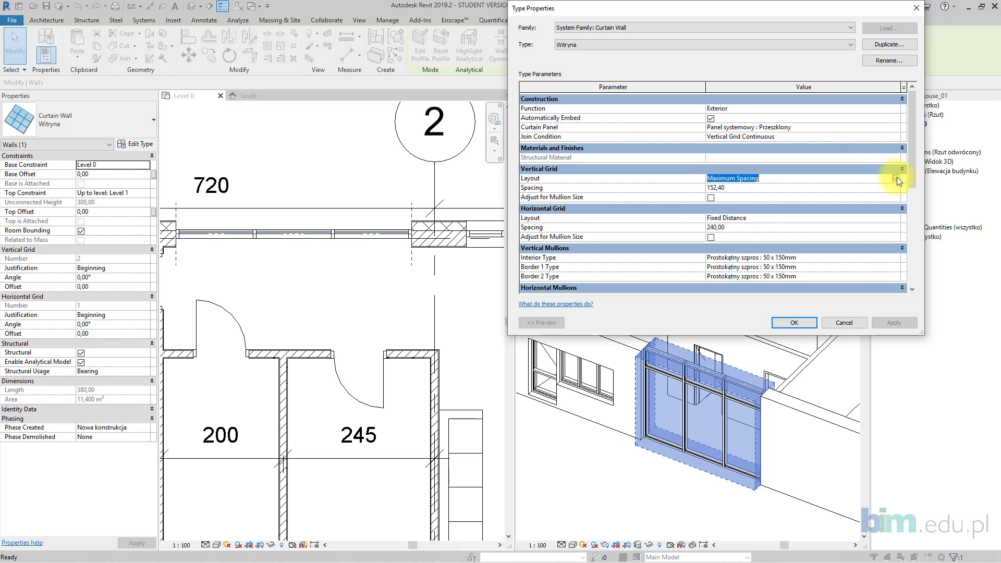
left_click(894, 178)
left_click(742, 212)
left_click(742, 189)
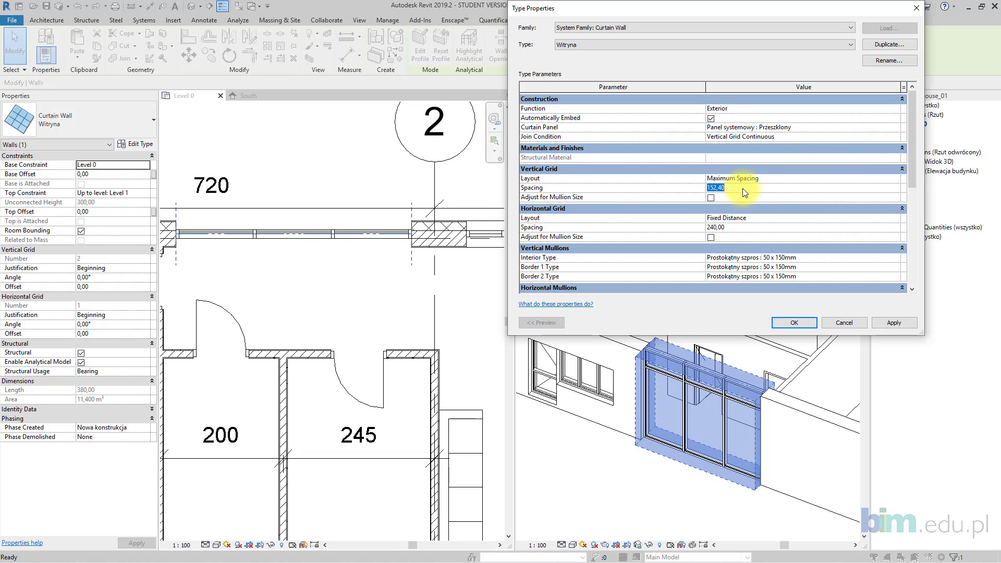
type("90")
left_click(757, 228)
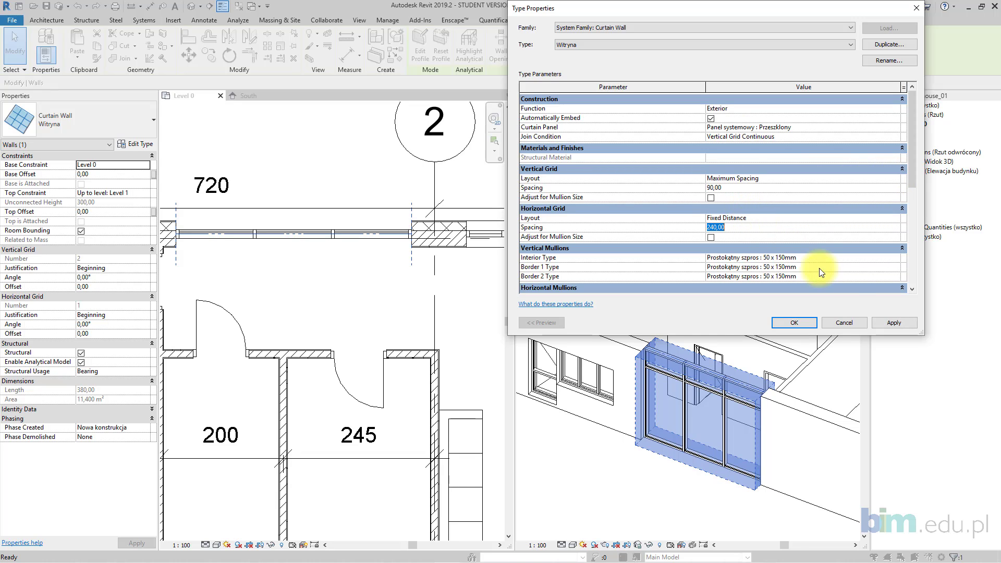
left_click(907, 322)
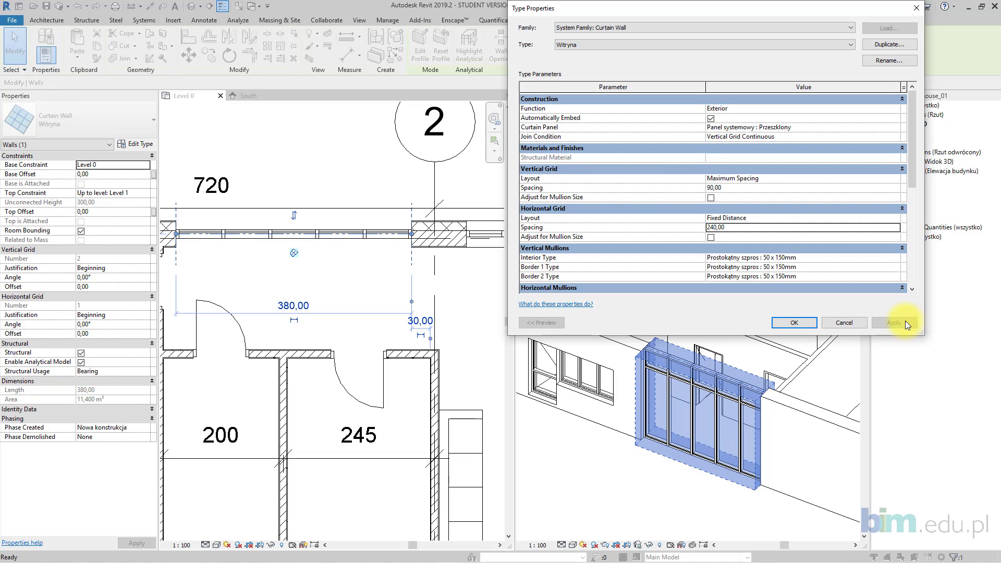
- Set the Witryna type's horizontal grid spacing to 220 and accept the type changes
type("220")
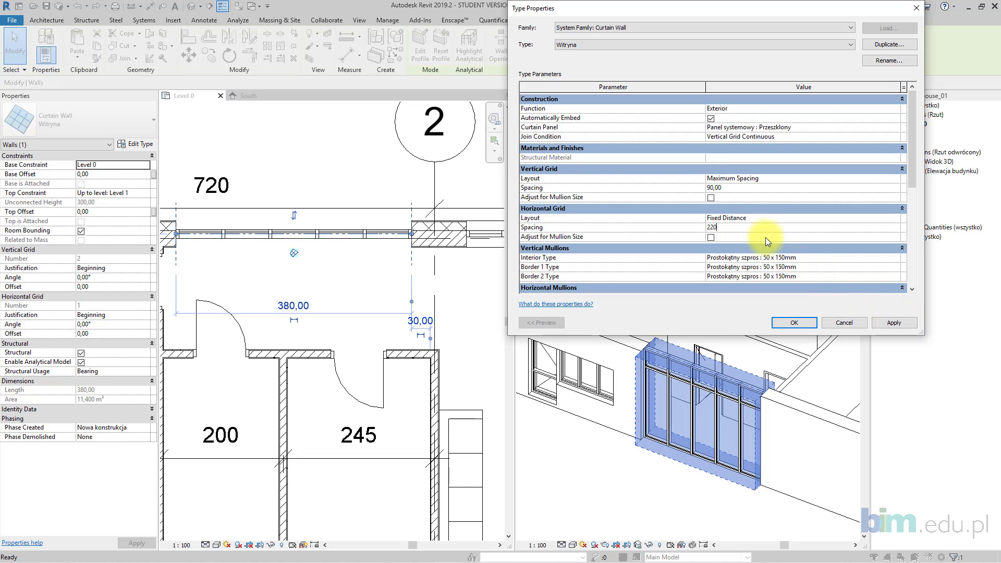
left_click(900, 324)
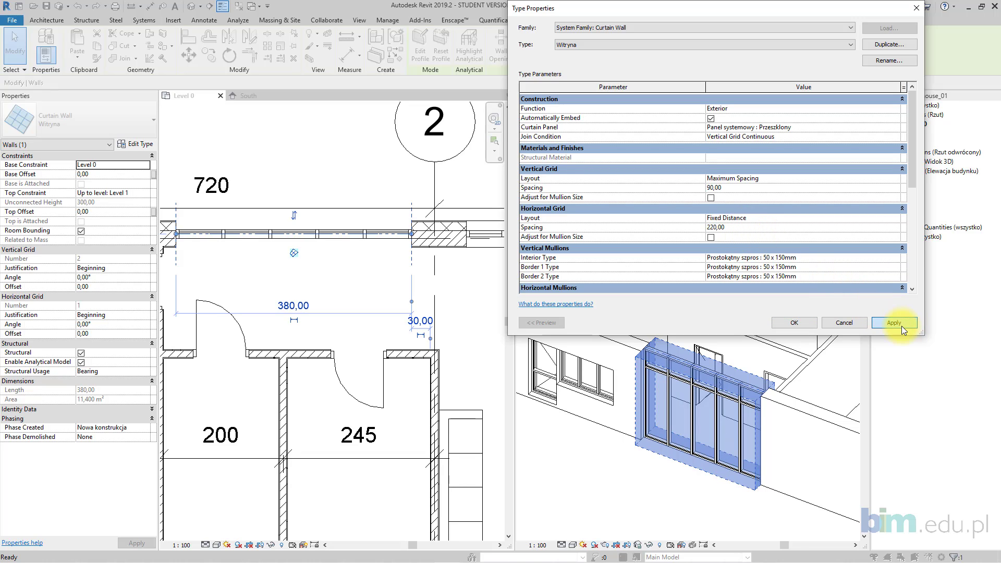
left_click(802, 322)
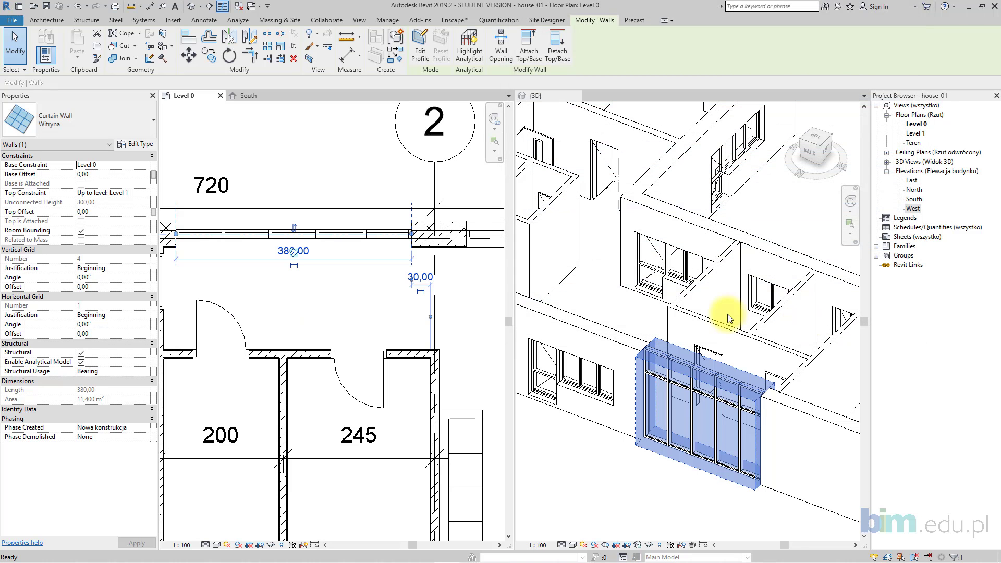
left_click(326, 300)
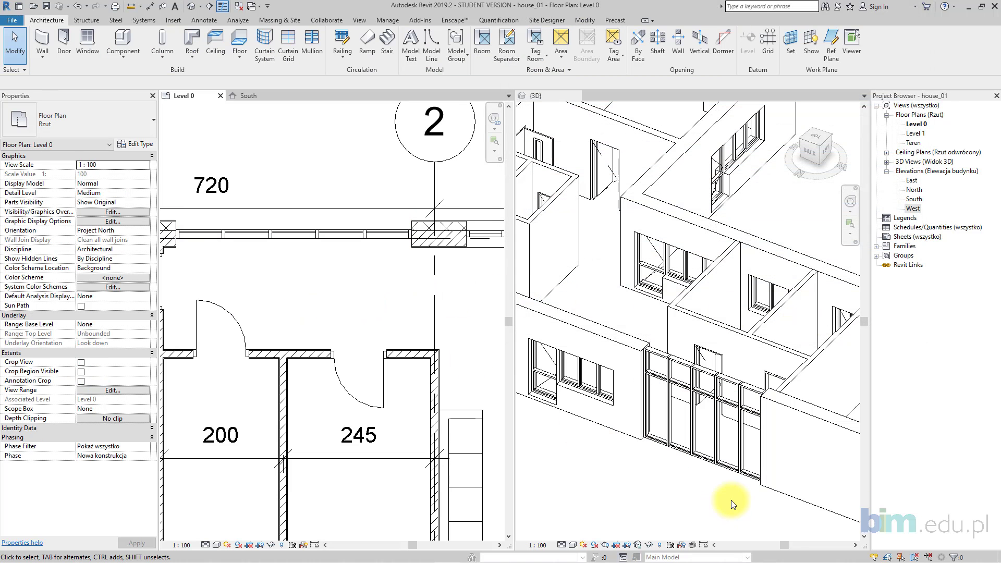
- Load the door families M_Door-Curtain-Wall-Double-Glass, M_Door-Curtain-Wall-Double-Storefront and M_Door-Curtain-Wall-Single-Glass
scroll(726, 453, "up", 3)
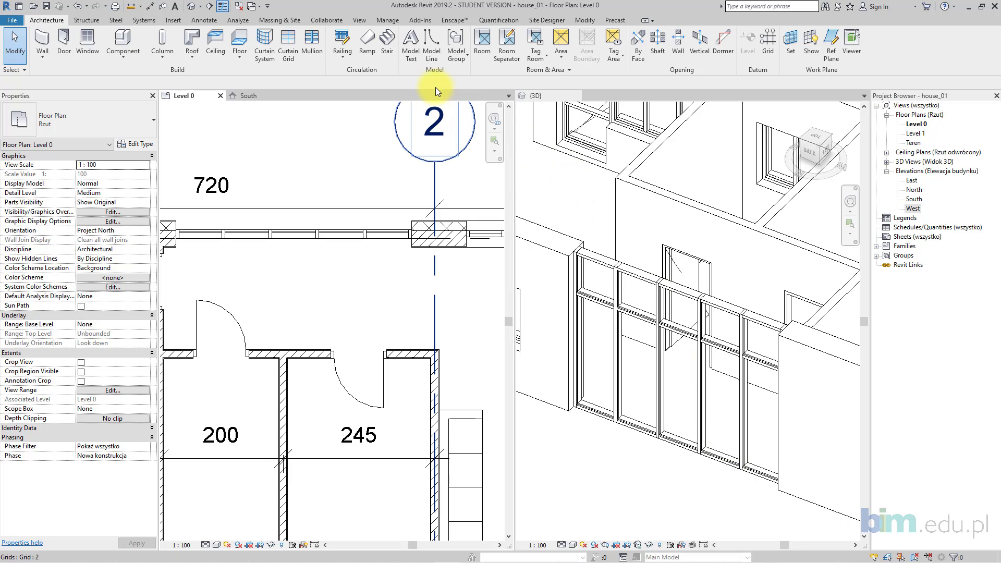
left_click(177, 19)
left_click(401, 63)
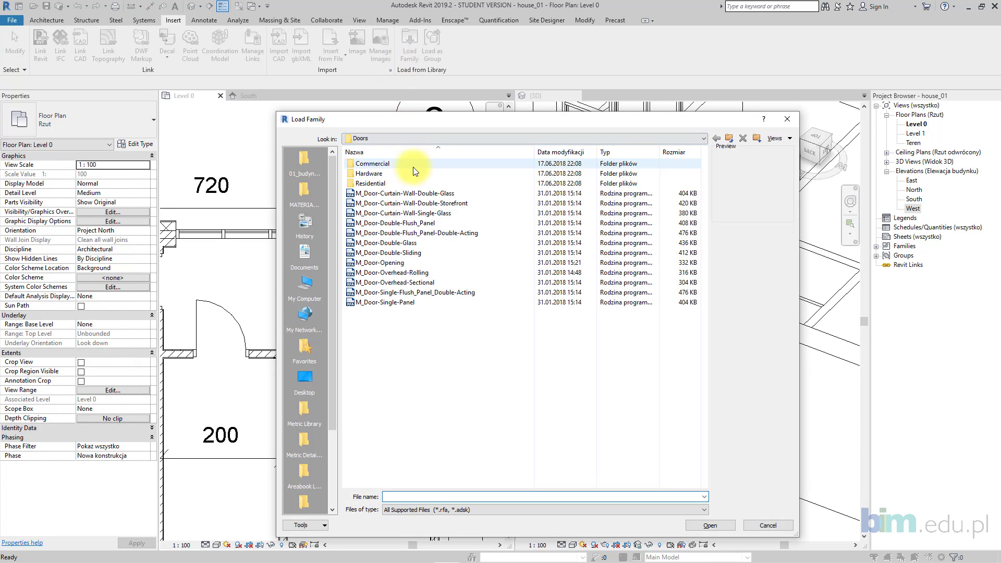
left_click(417, 216)
left_click(418, 196, "shift")
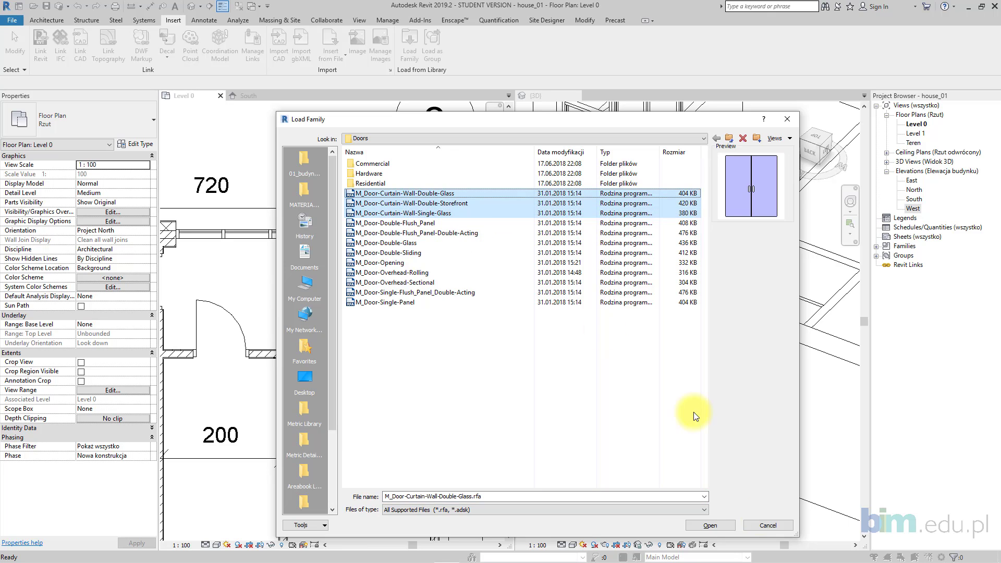
left_click(727, 525)
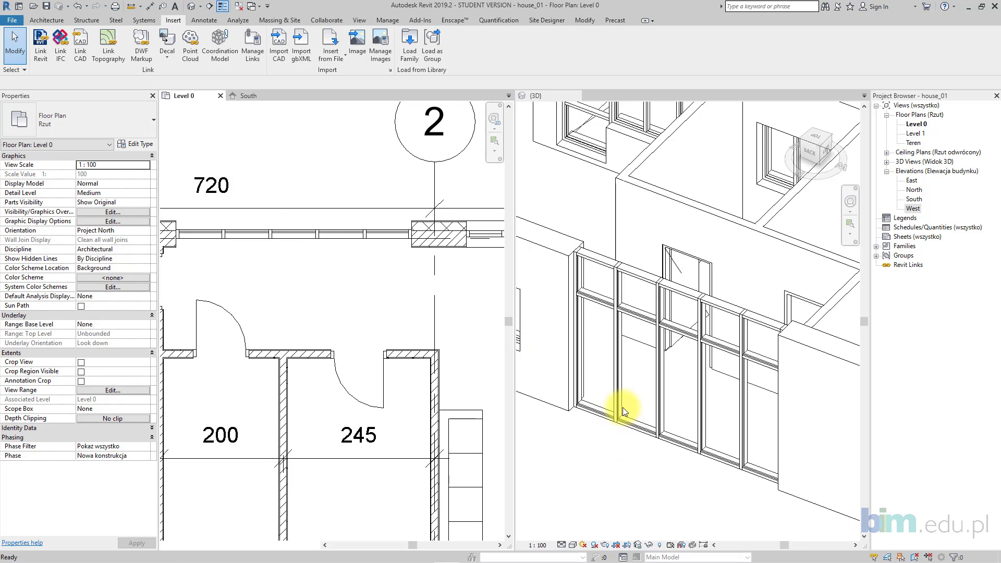
- Replace the lower glazed curtain wall panel nearest grid line 2 with M_Door-Curtain-Wall-Single-Glass
left_click(617, 418)
scroll(618, 419, "up", 3)
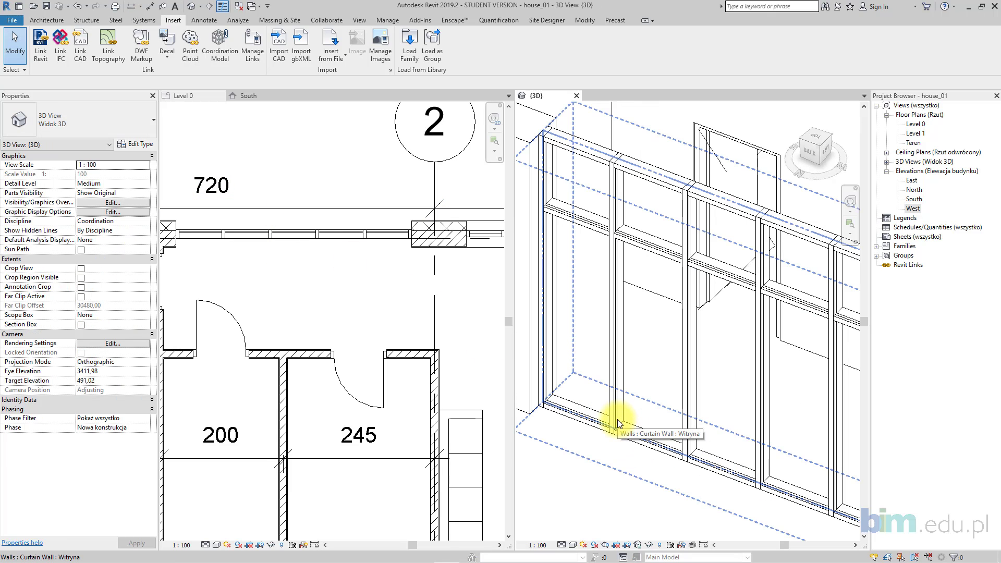
left_click(546, 391)
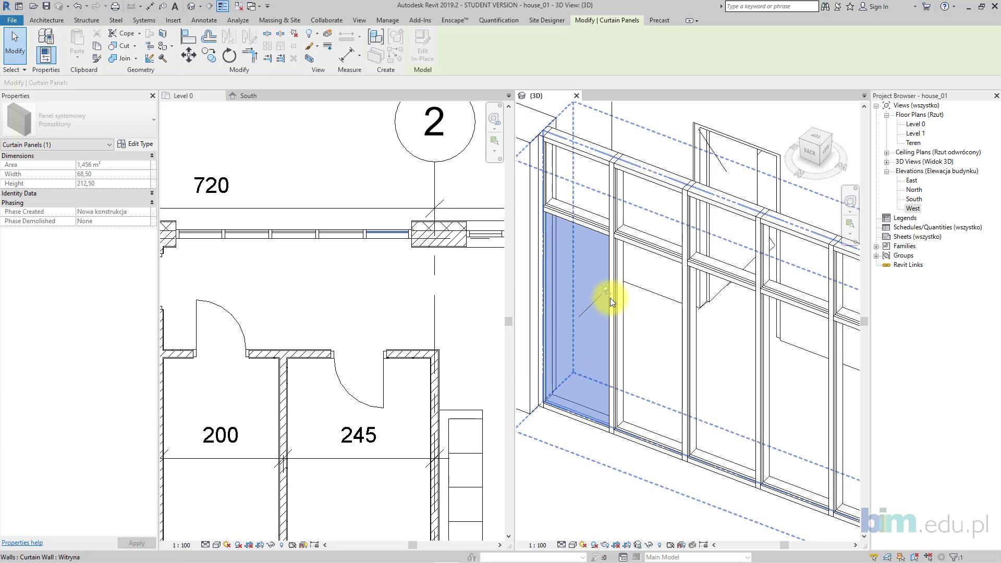
left_click(115, 123)
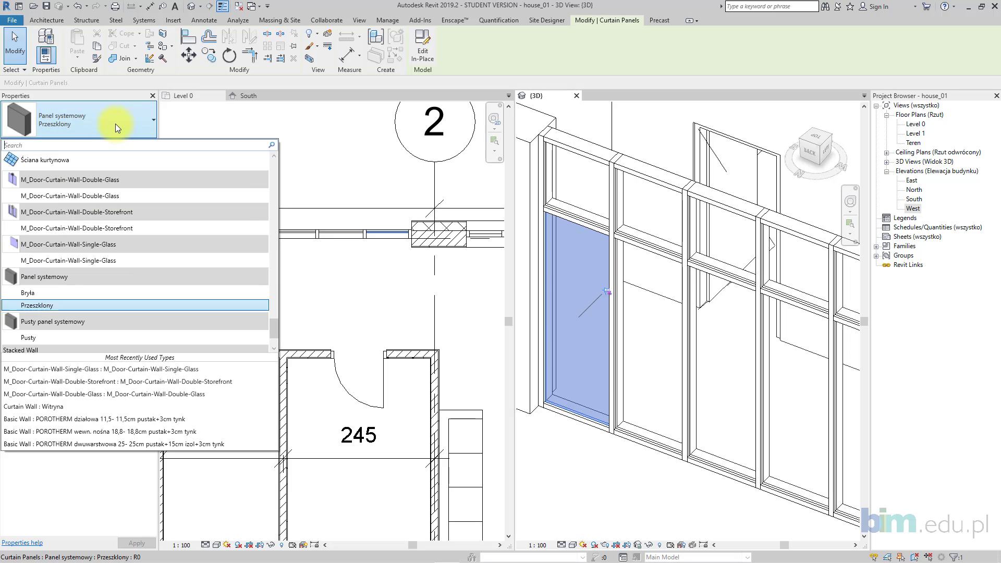
left_click(167, 260)
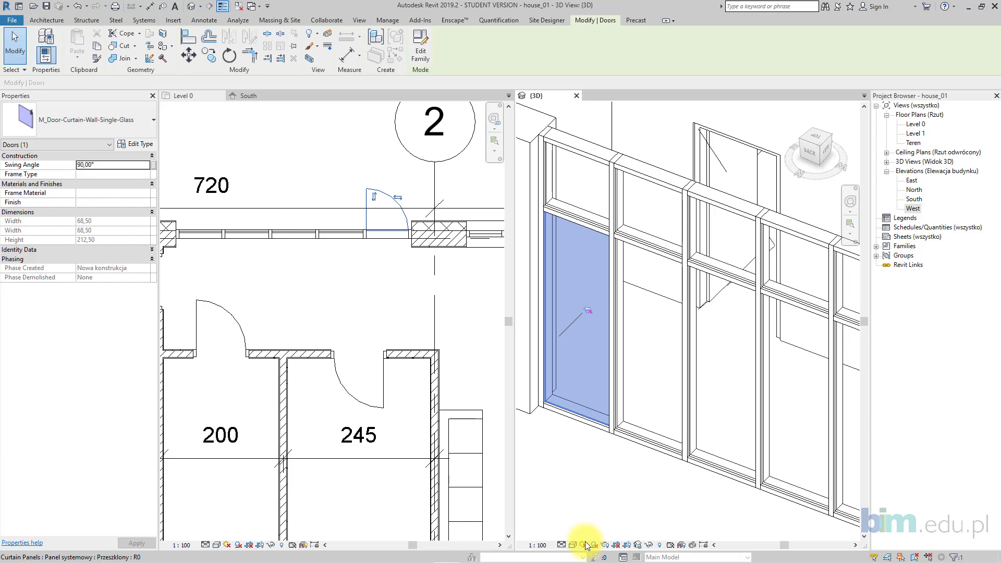
- Set the 3D view's detail level to Fine
left_click(562, 545)
left_click(566, 536)
left_click(611, 499)
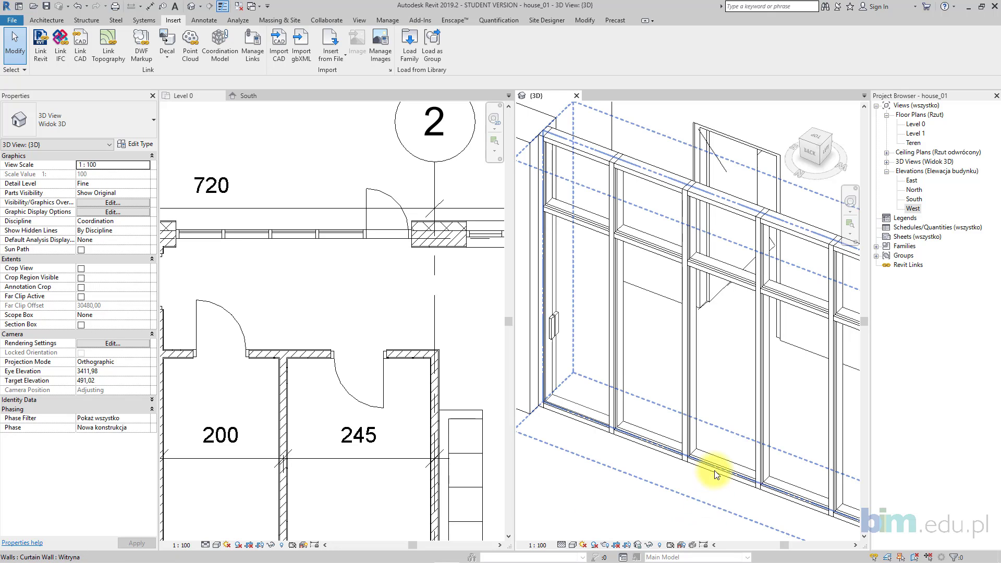
- Unpin the curtain wall's second vertical grid line from the west and remove its lower segment to merge the two lower panels
middle_click_drag(737, 469, 680, 447)
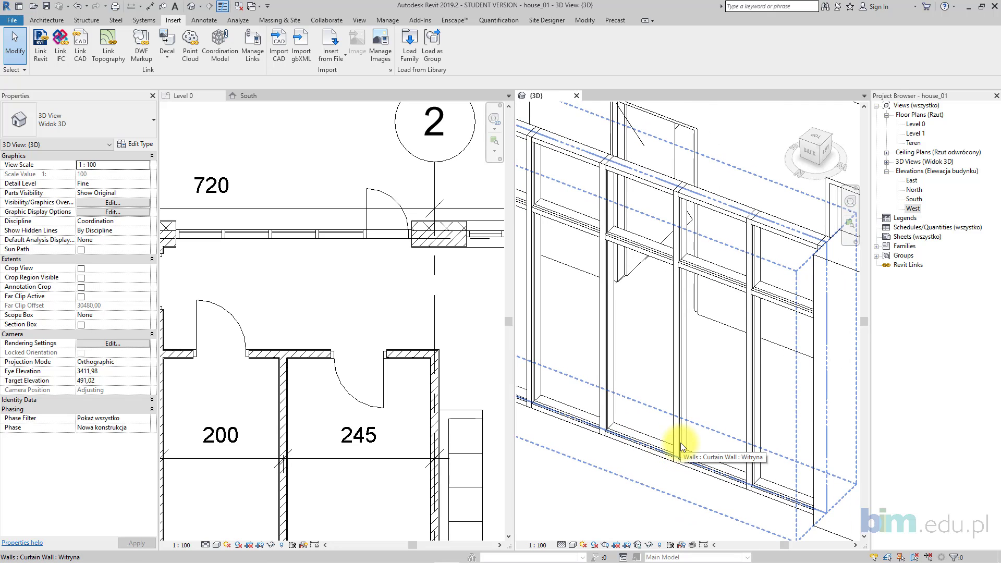
key("Tab")
key("Tab")
left_click(680, 447)
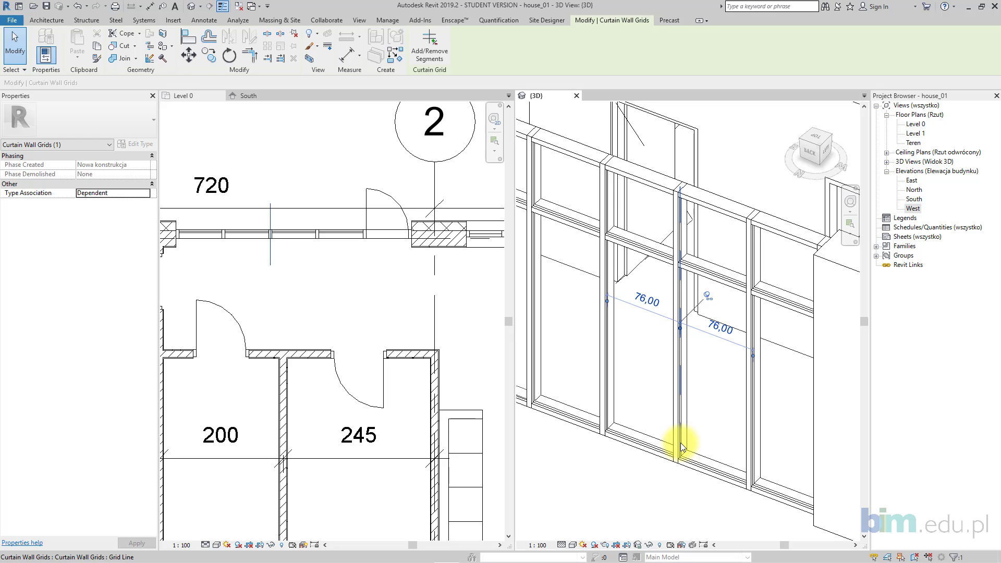
left_click(707, 296)
left_click(444, 56)
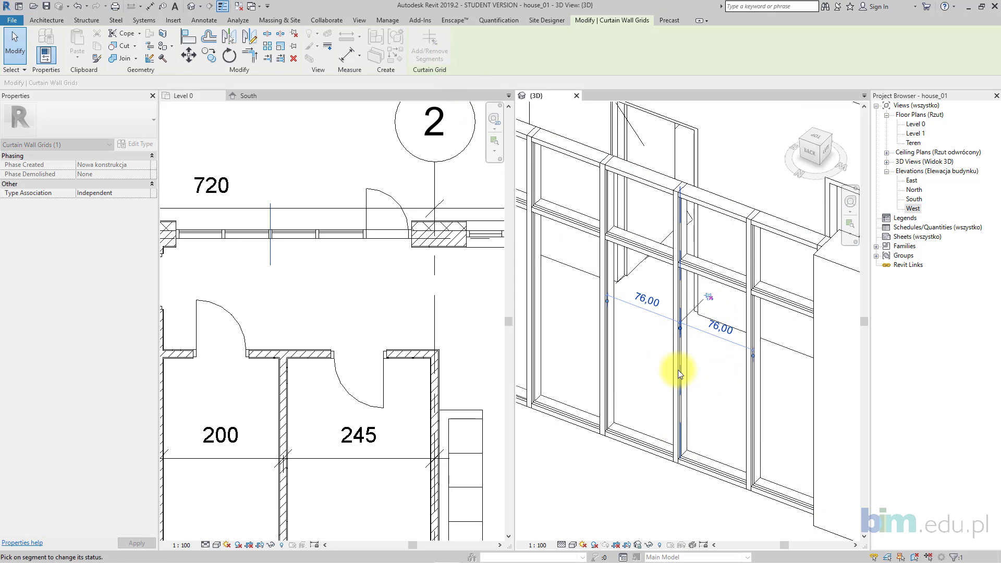
left_click(680, 369)
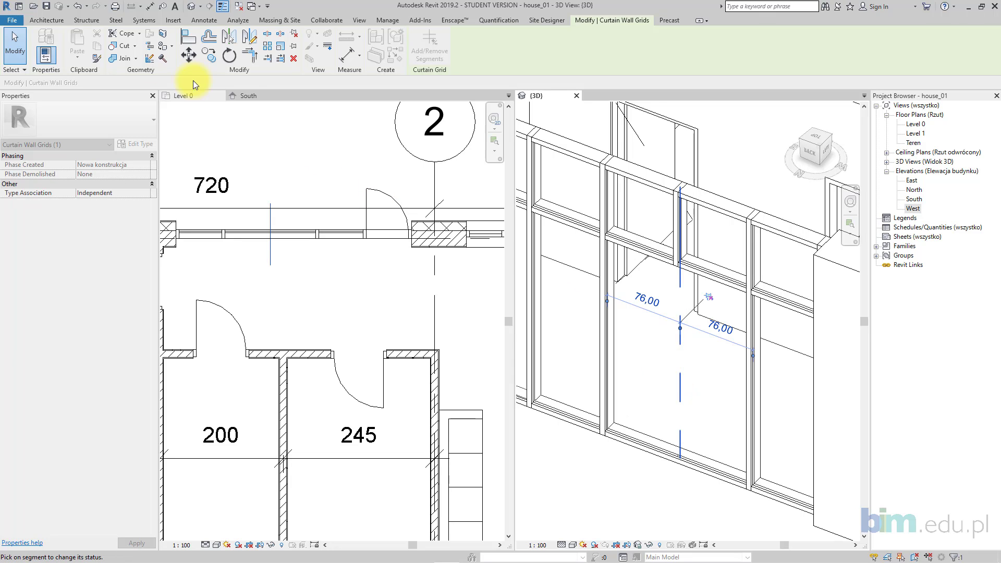
left_click(16, 52)
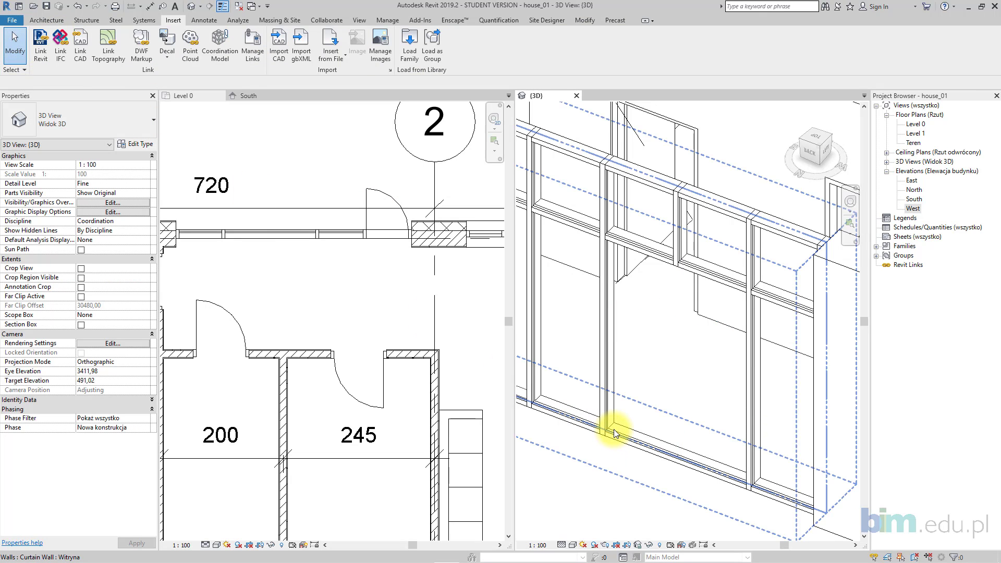
- Replace the merged lower glazed panel with M_Door-Curtain-Wall-Double-Storefront
left_click(613, 429)
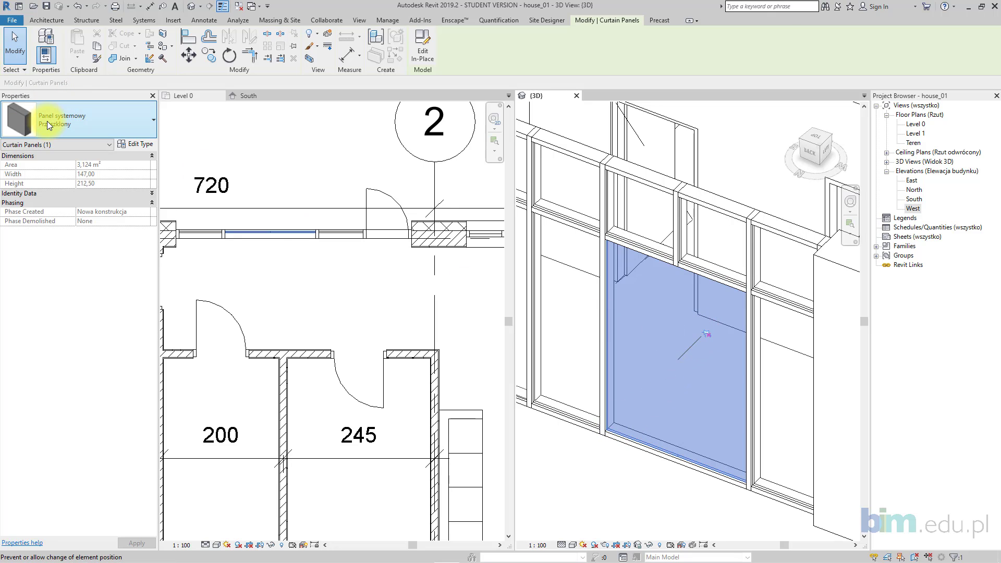
left_click(47, 121)
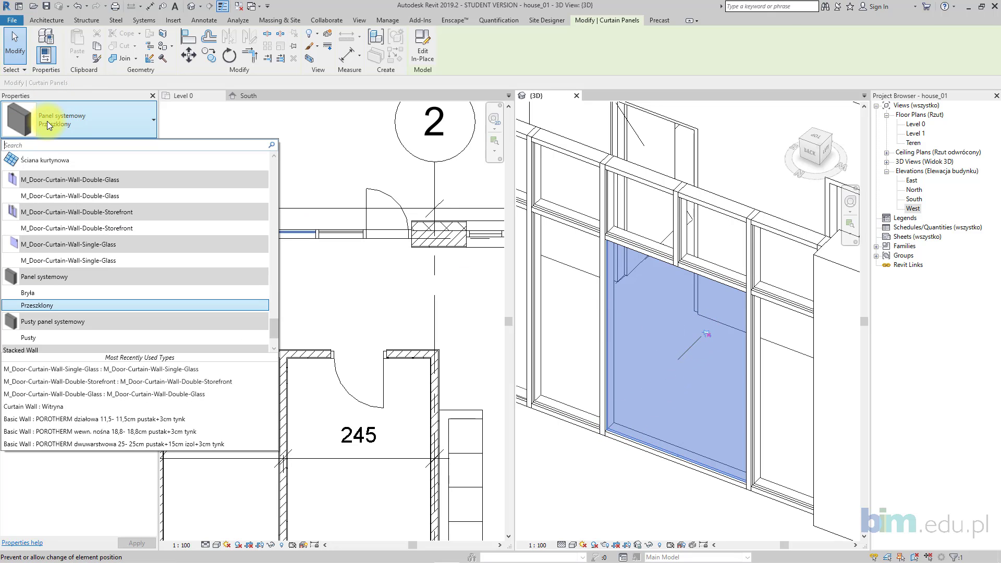
left_click(117, 228)
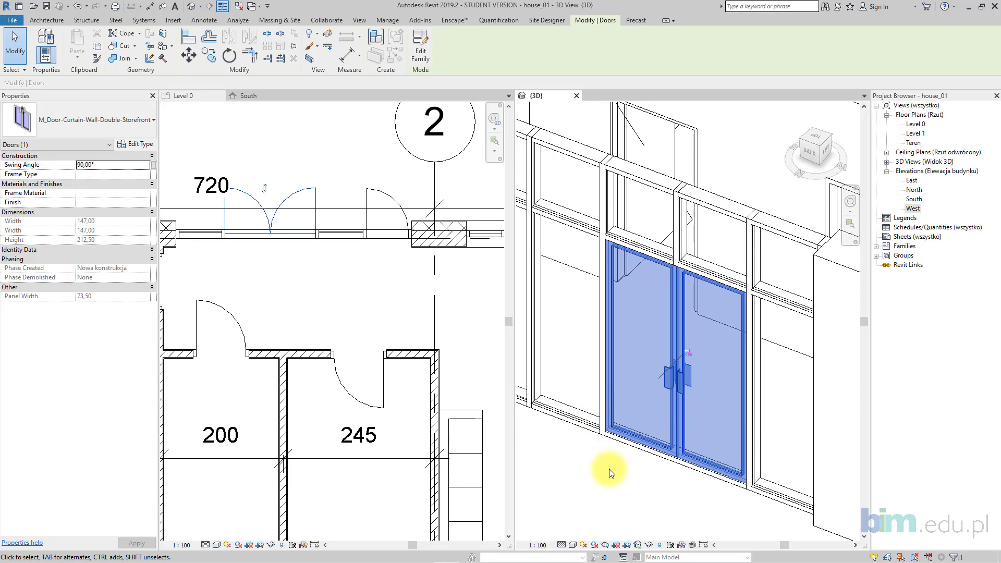
left_click(606, 487)
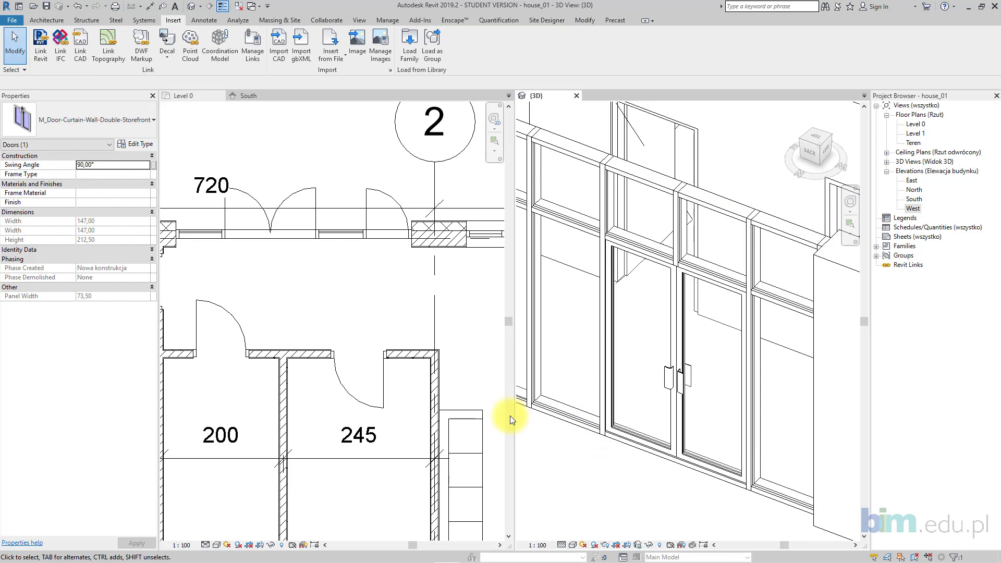
- Try flipping the double storefront door's facing so that it swings into the building
left_click(268, 218)
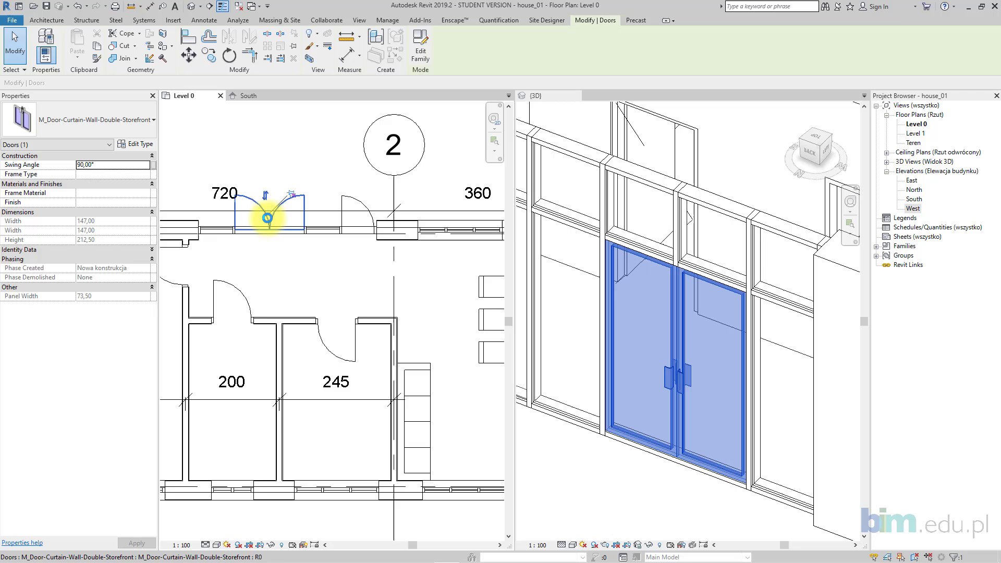
left_click(264, 190)
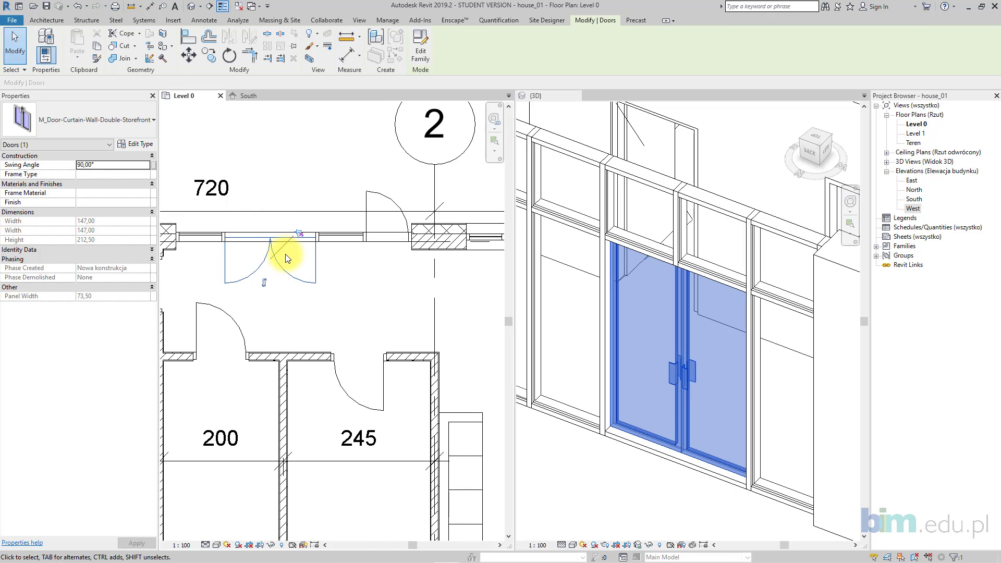
left_click(264, 282)
- Flip the facing of the single glass door and the double storefront door in the curtain wall so both swing into the building
left_click(390, 205)
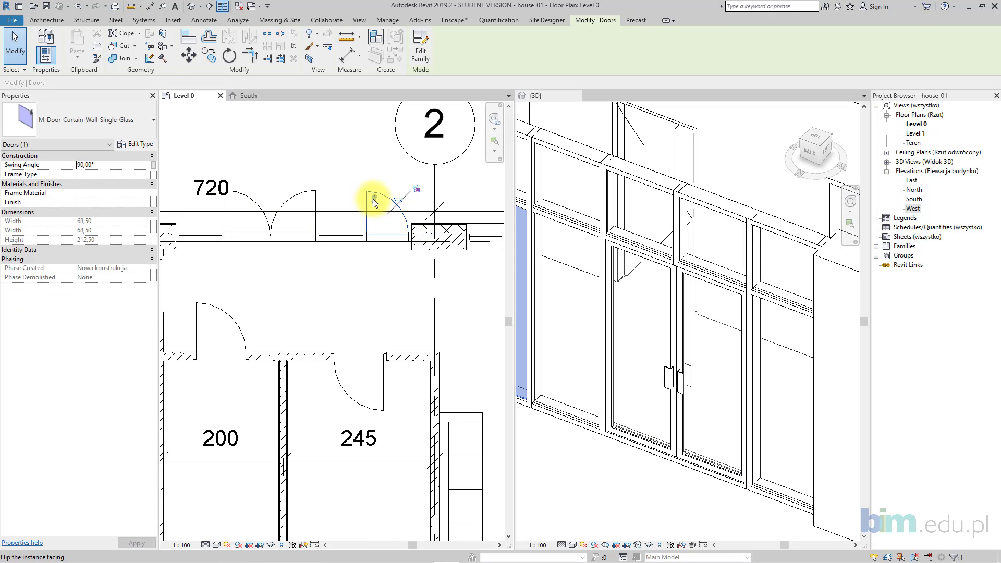
left_click(374, 199)
left_click(279, 206)
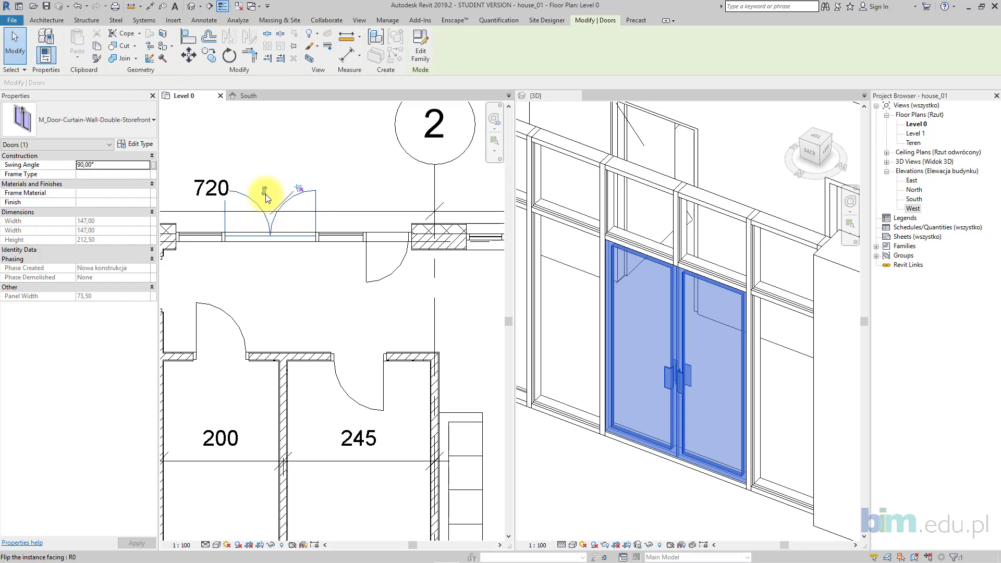
left_click(264, 194)
left_click(334, 308)
scroll(334, 308, "down", 4)
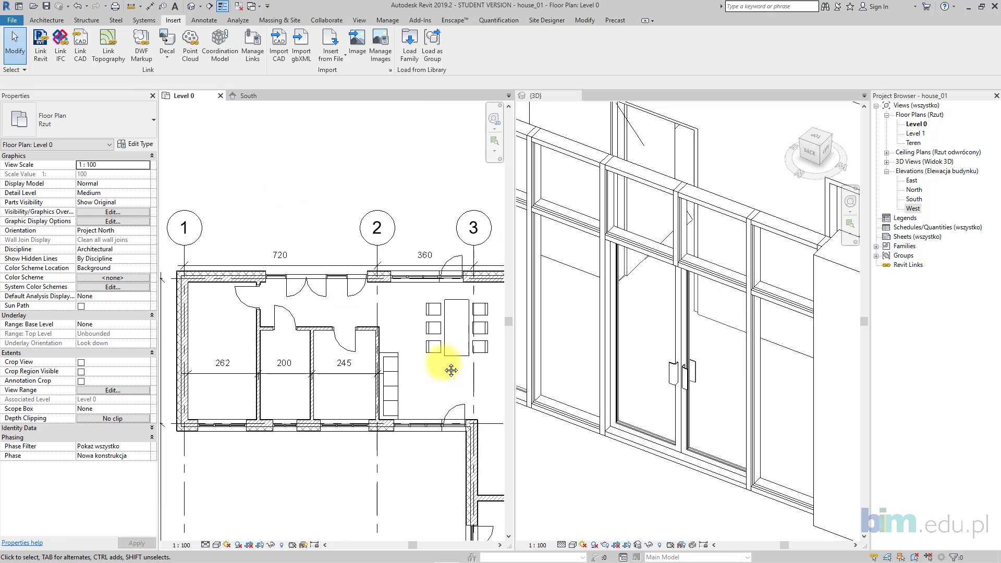
middle_click_drag(451, 429, 245, 276)
scroll(367, 251, "up", 5)
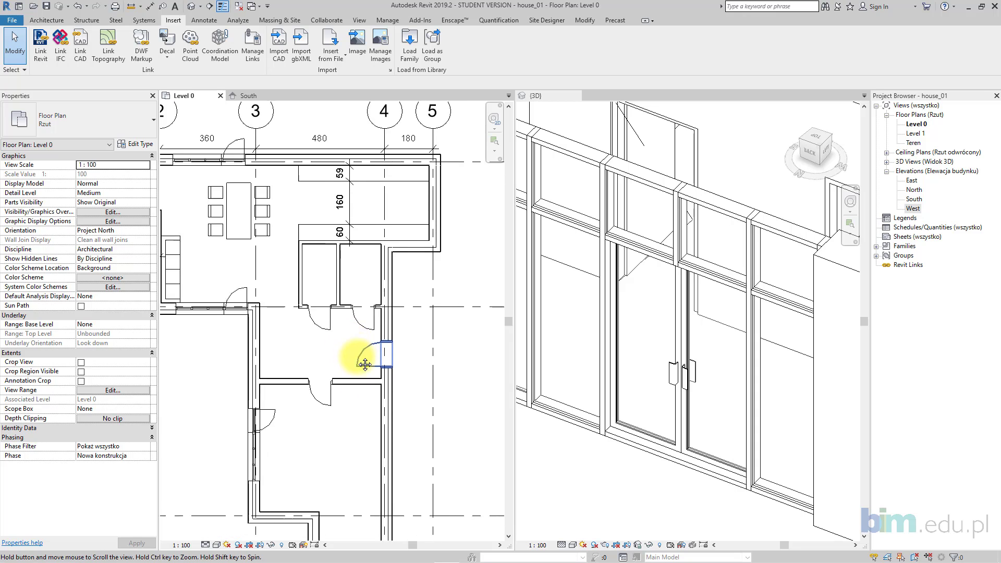
left_click(363, 229)
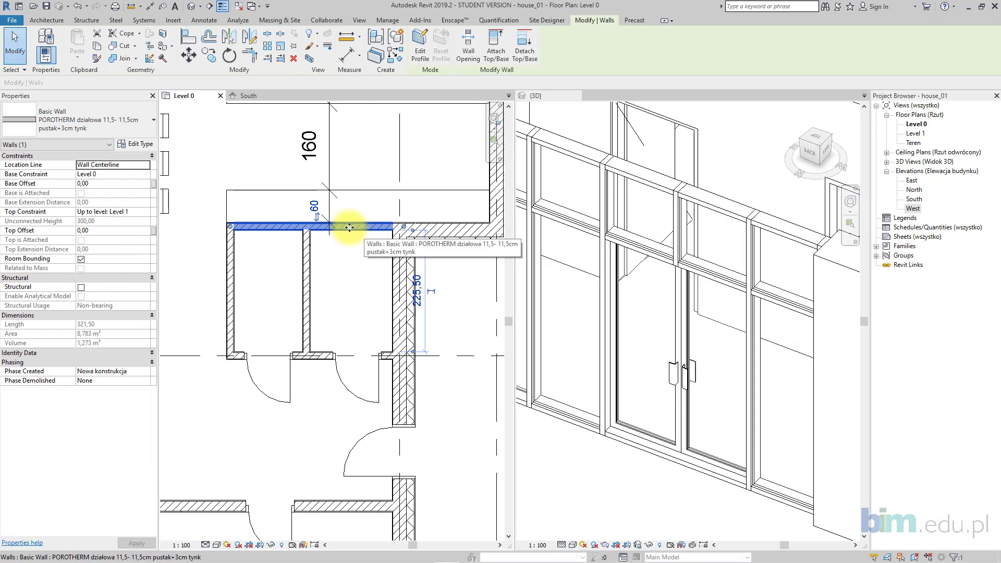
left_click(120, 119)
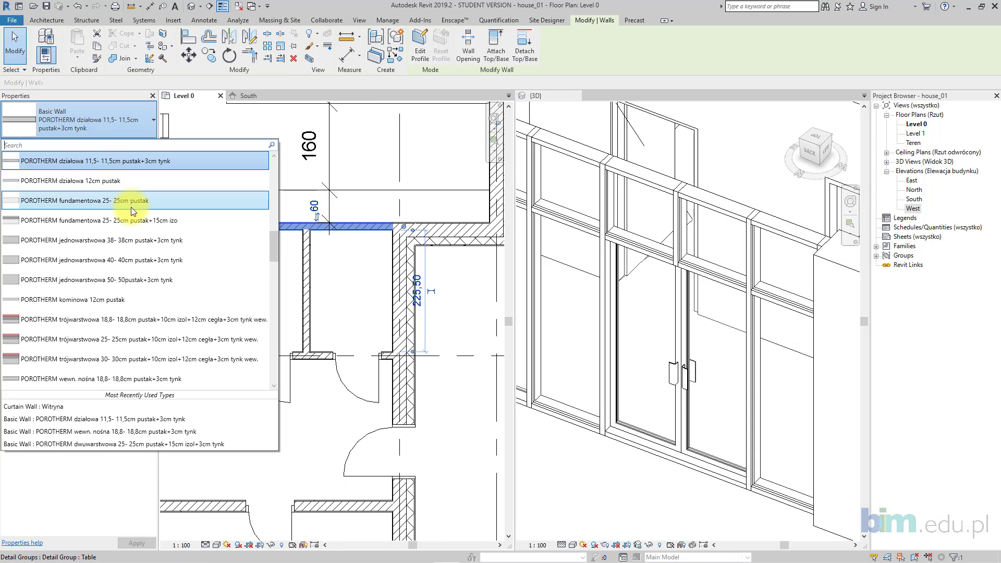
scroll(132, 208, "down", 5)
scroll(131, 208, "down", 9)
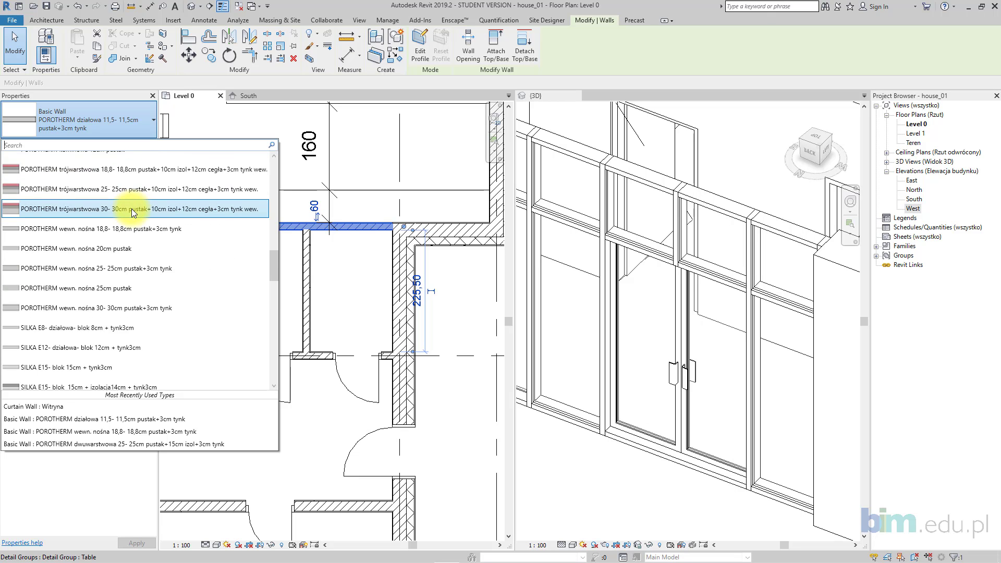
scroll(132, 211, "down", 10)
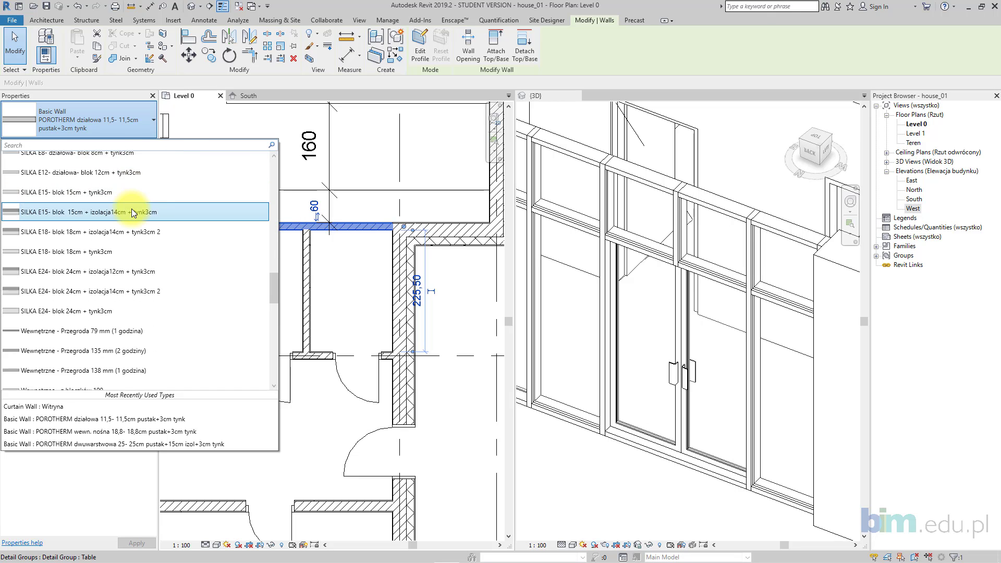
scroll(131, 211, "down", 9)
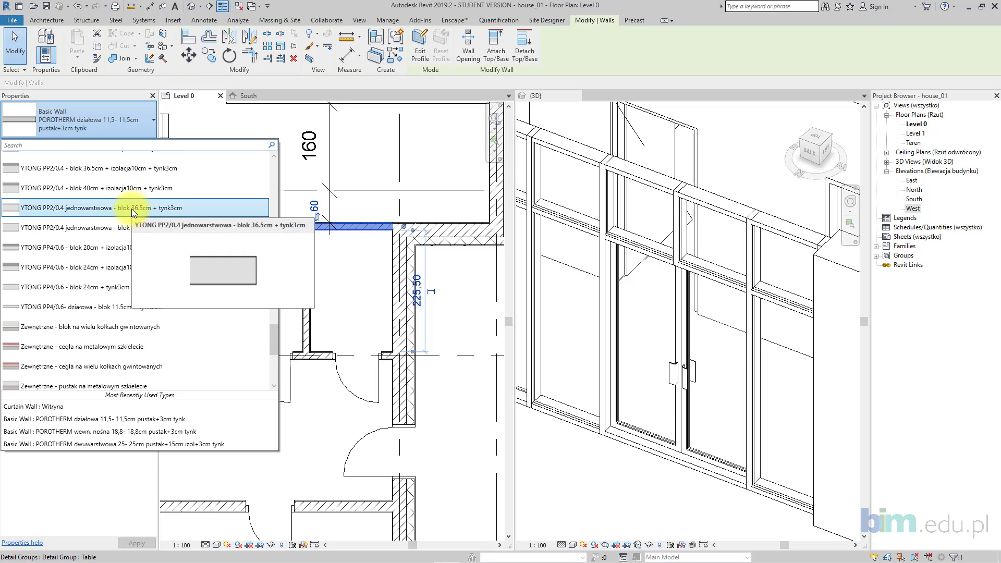
scroll(131, 209, "down", 5)
left_click(131, 209)
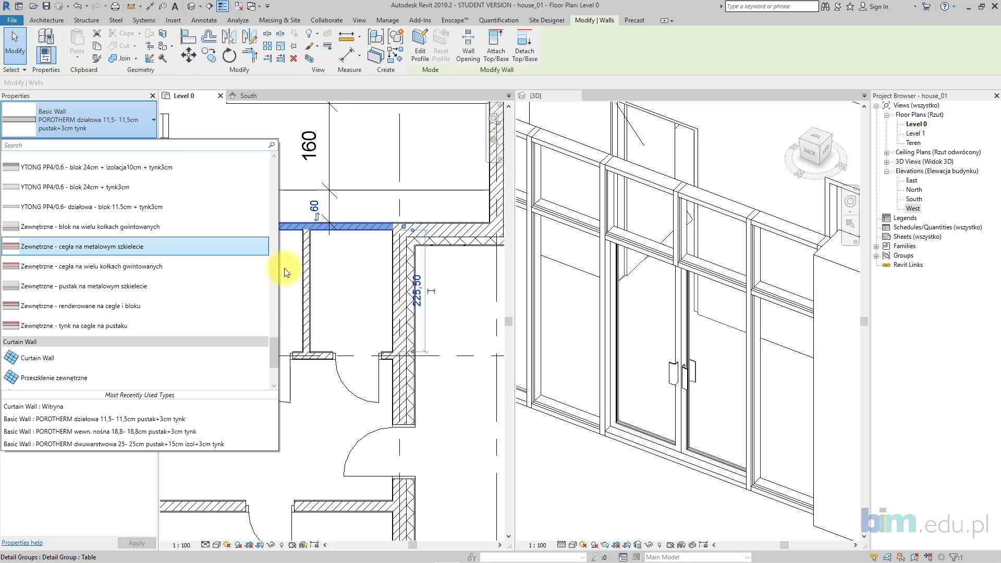
left_click(337, 295)
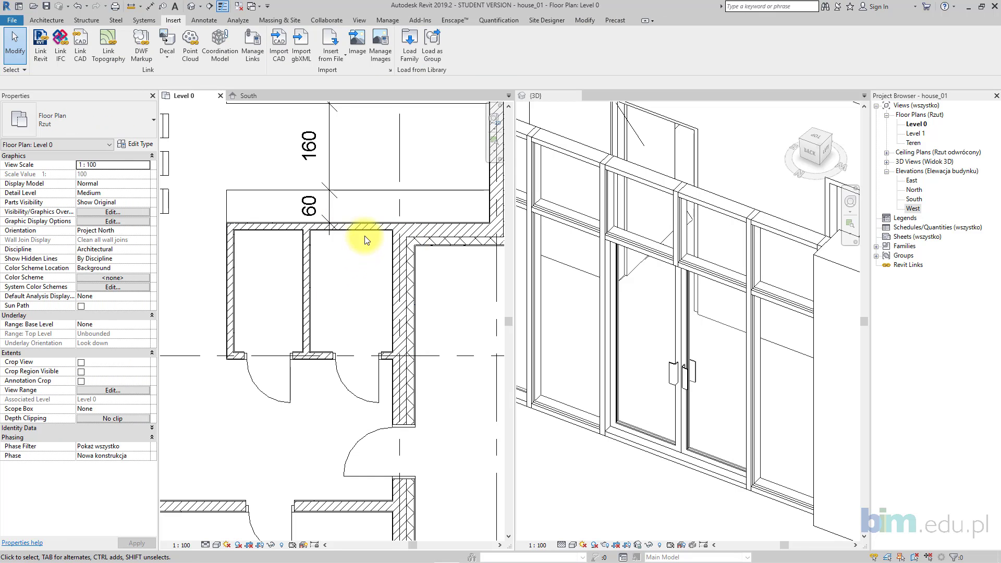
- Change the wall between the 245 room and the sofa to type POROTHERM fundamentowa 25- 25cm pustak
scroll(367, 240, "down", 3)
middle_click_drag(329, 308, 420, 306)
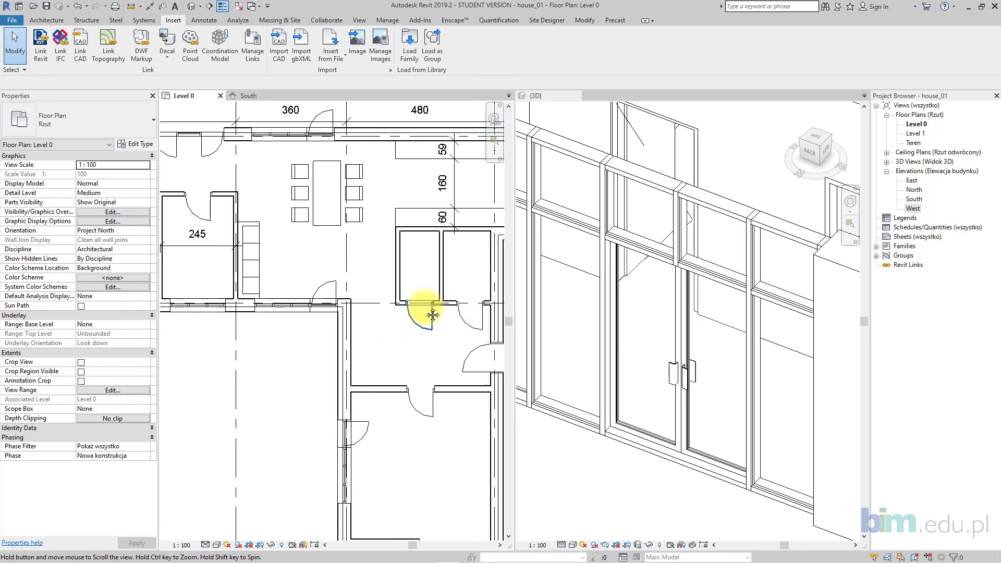
middle_click_drag(330, 284, 424, 319)
scroll(357, 258, "up", 3)
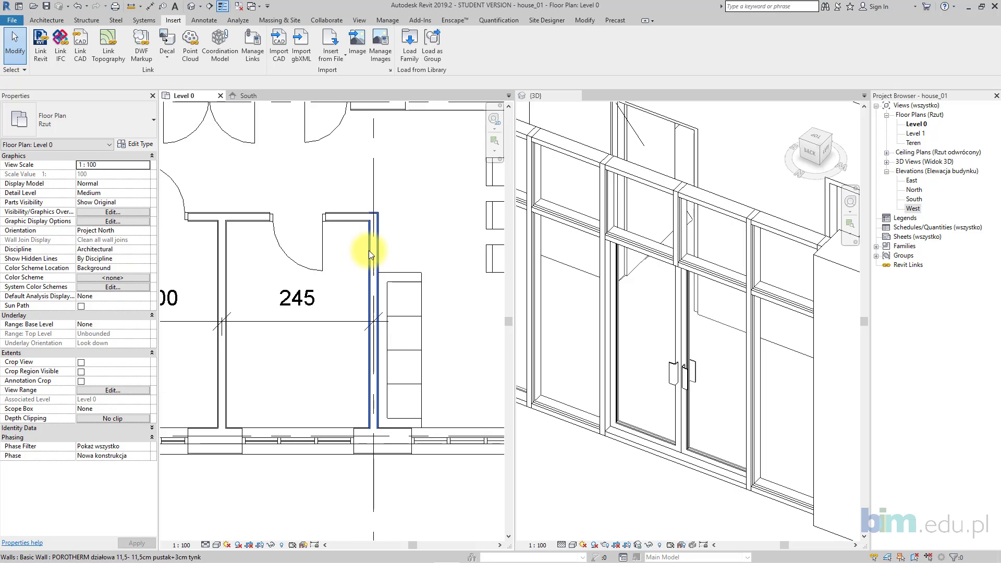
left_click(372, 249)
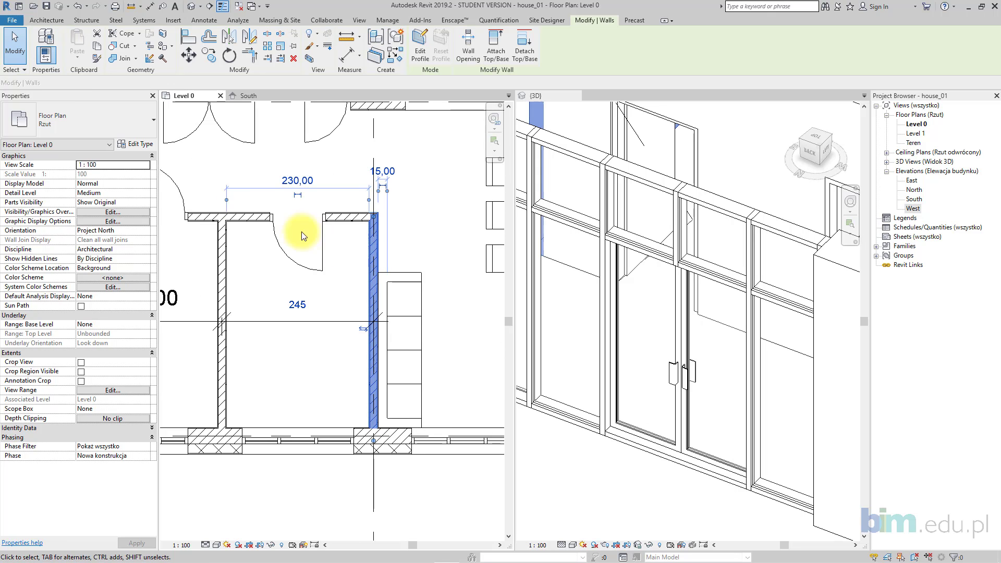
left_click(127, 119)
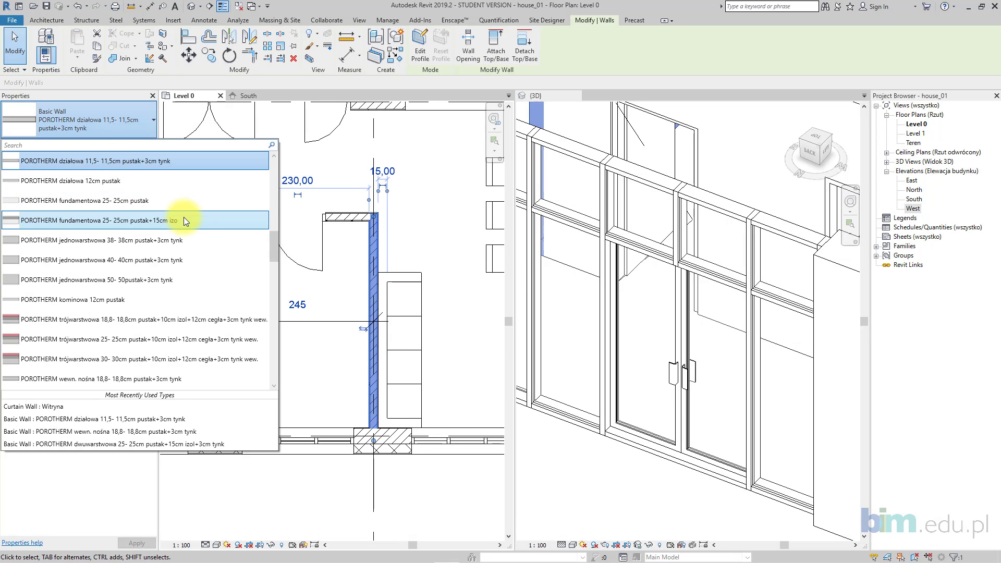
mouse_move(182, 203)
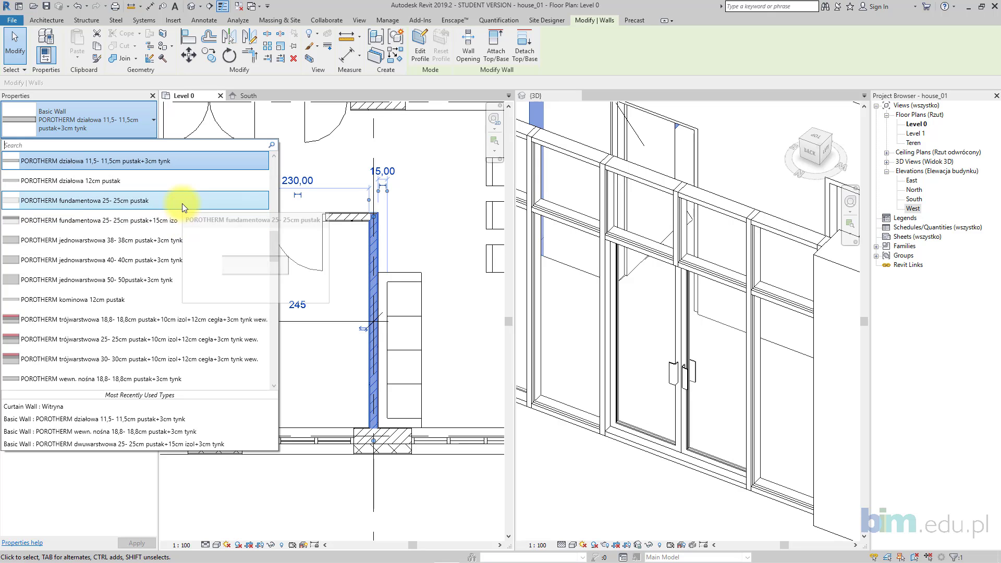
left_click(182, 201)
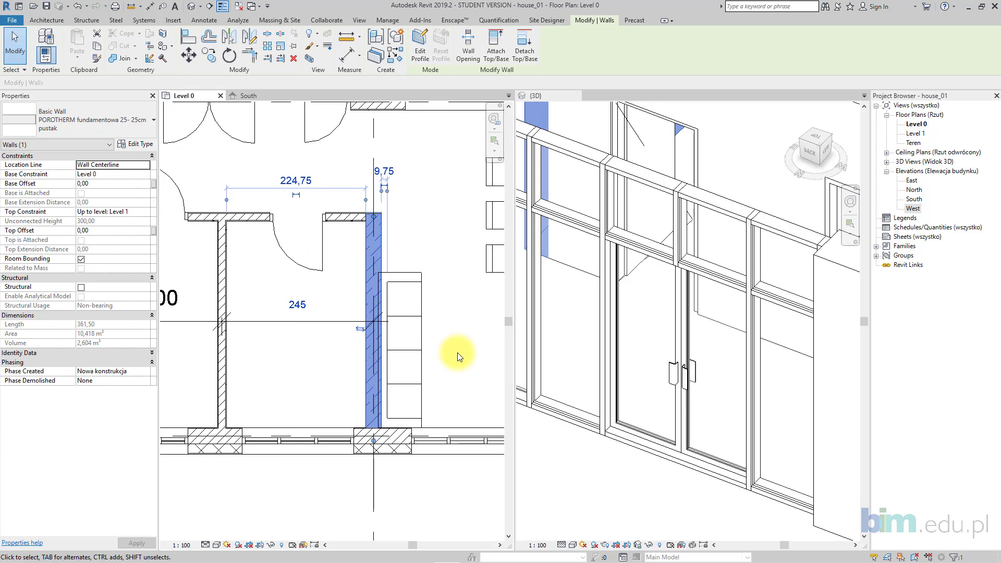
middle_click_drag(442, 358, 399, 348)
left_click(399, 349)
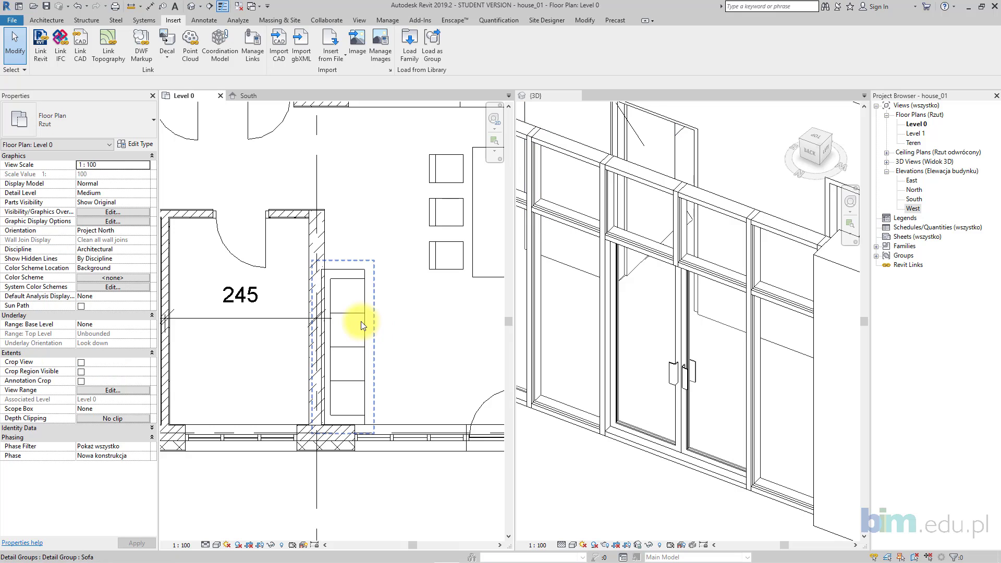
- Move the Sofa detail group so its back edge sits against the face of the wall on grid 2
left_click(361, 321)
left_click(186, 55)
scroll(326, 261, "up", 5)
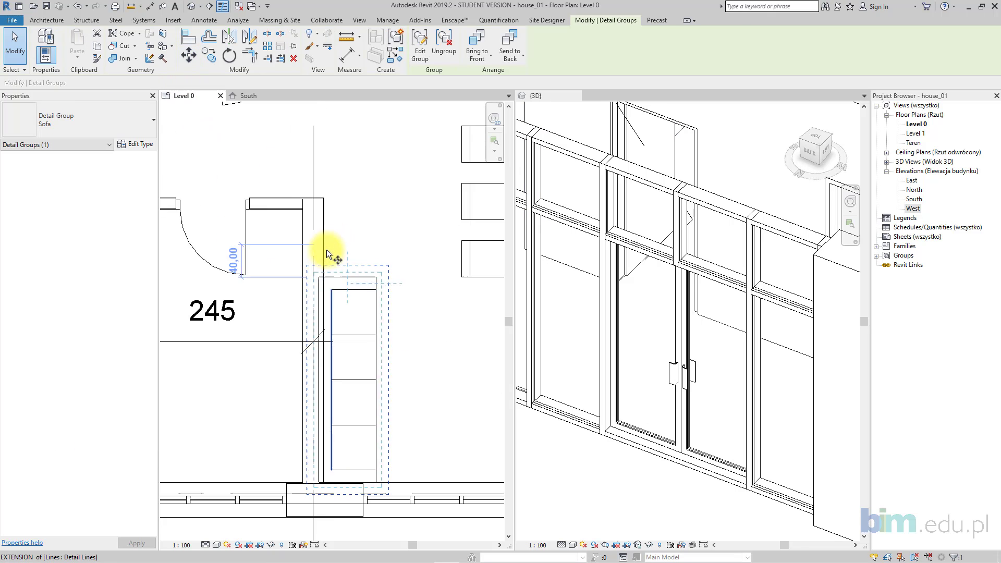
left_click(326, 281)
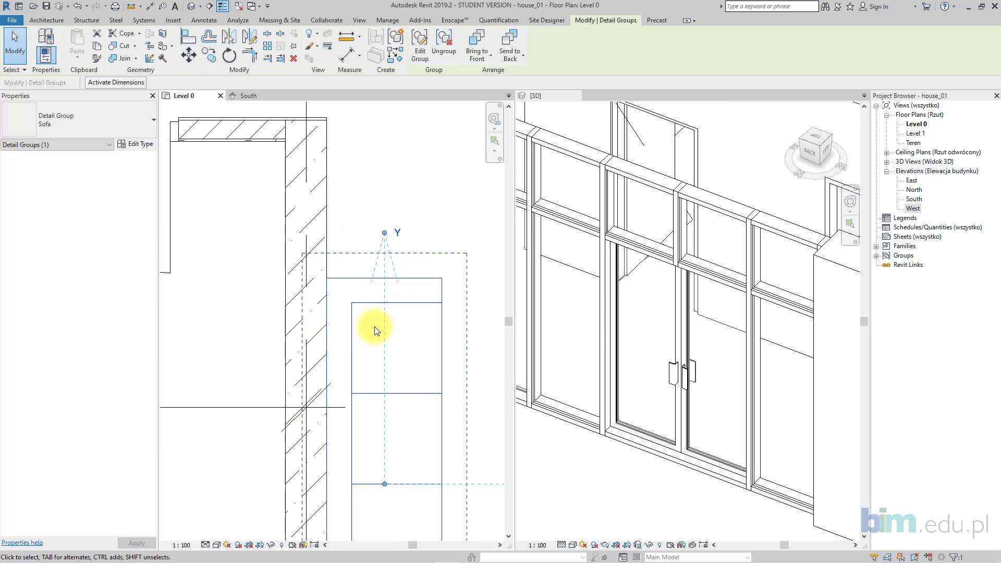
scroll(374, 326, "down", 1)
scroll(374, 326, "down", 3)
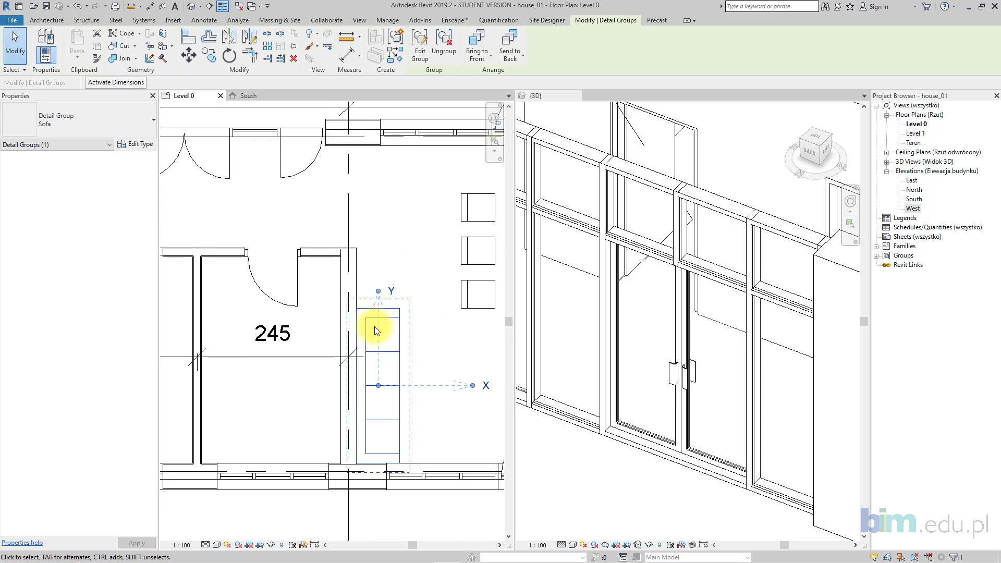
left_click(418, 328)
- Select the exterior walls on the building's east side and around the southern wing, plus that wing's 18.8 cm interior load-bearing wall
scroll(383, 326, "down", 2)
middle_click_drag(383, 326, 268, 240)
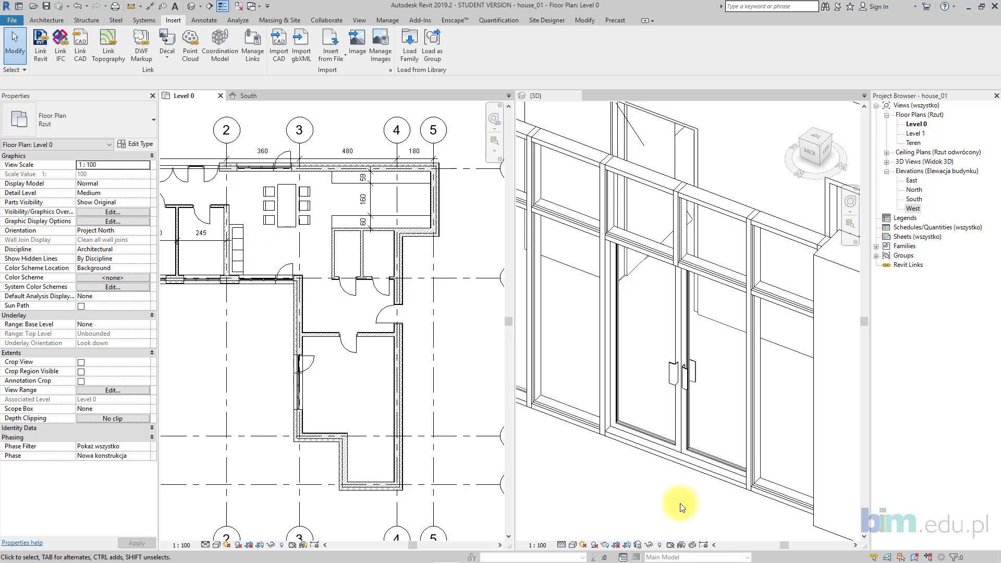
scroll(624, 446, "down", 3)
scroll(624, 448, "down", 4)
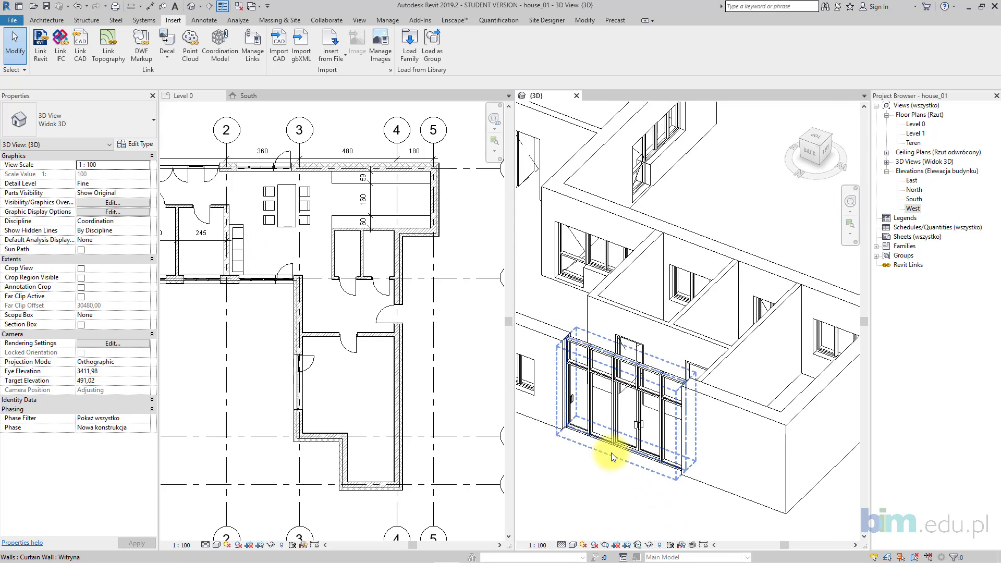
middle_click_drag(612, 452, 689, 312)
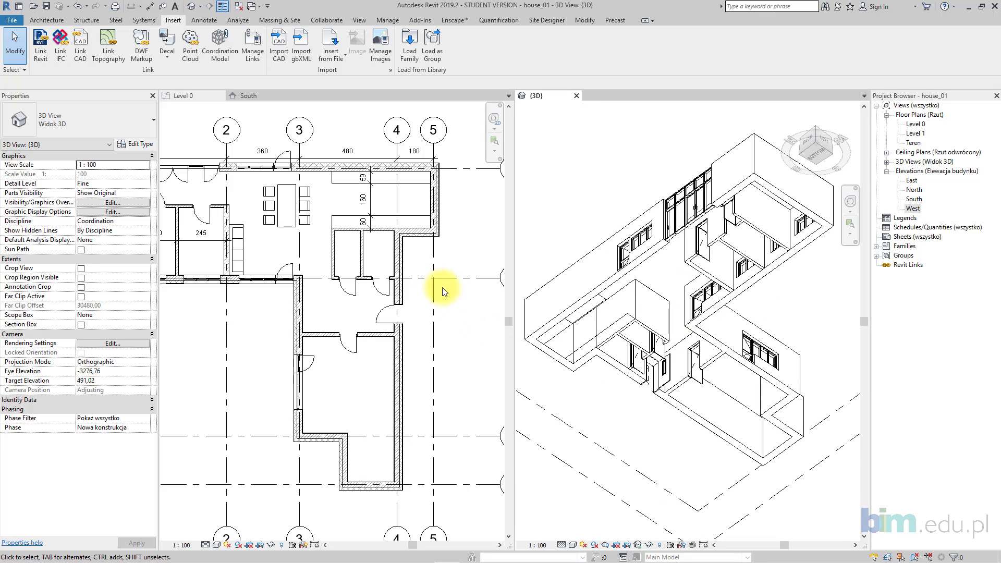
scroll(462, 318, "down", 1)
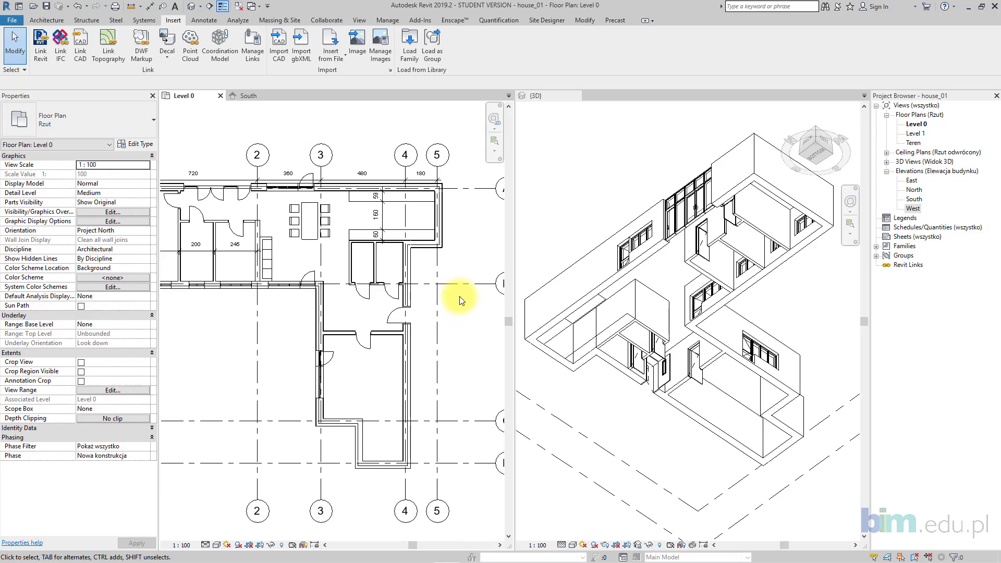
middle_click_drag(441, 264, 456, 264)
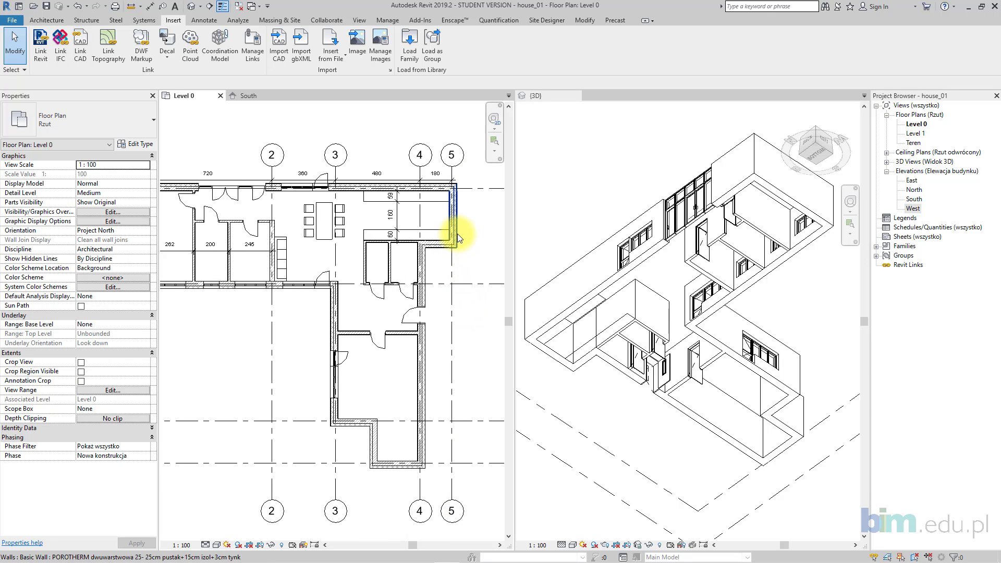
left_click(456, 234)
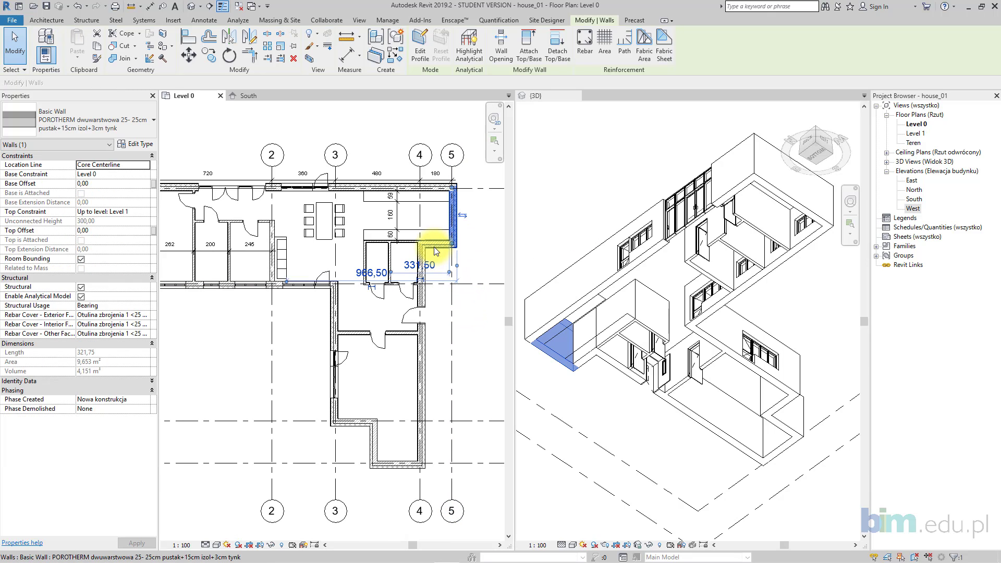
left_click(423, 244, "ctrl")
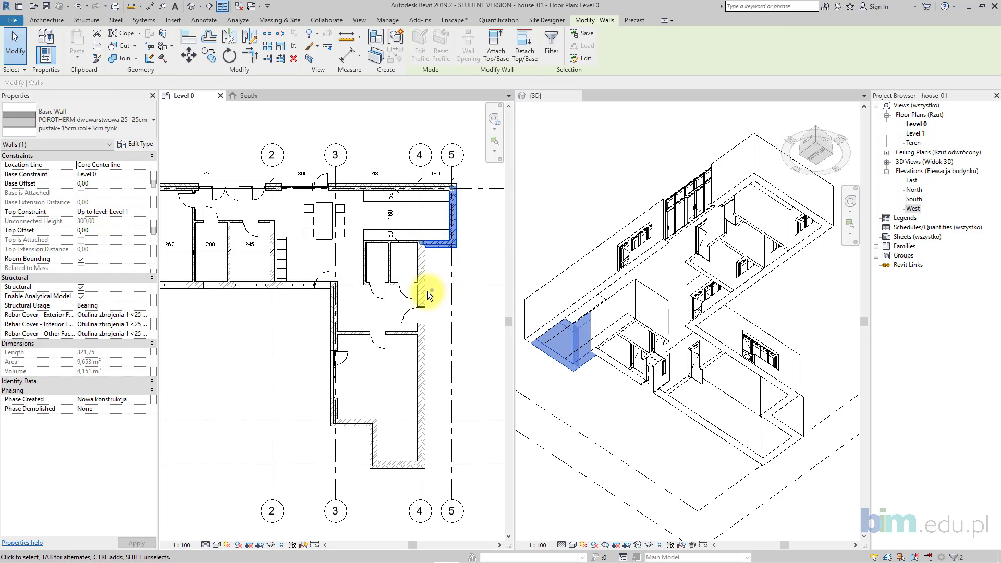
left_click(375, 463, "ctrl")
left_click(374, 438, "ctrl")
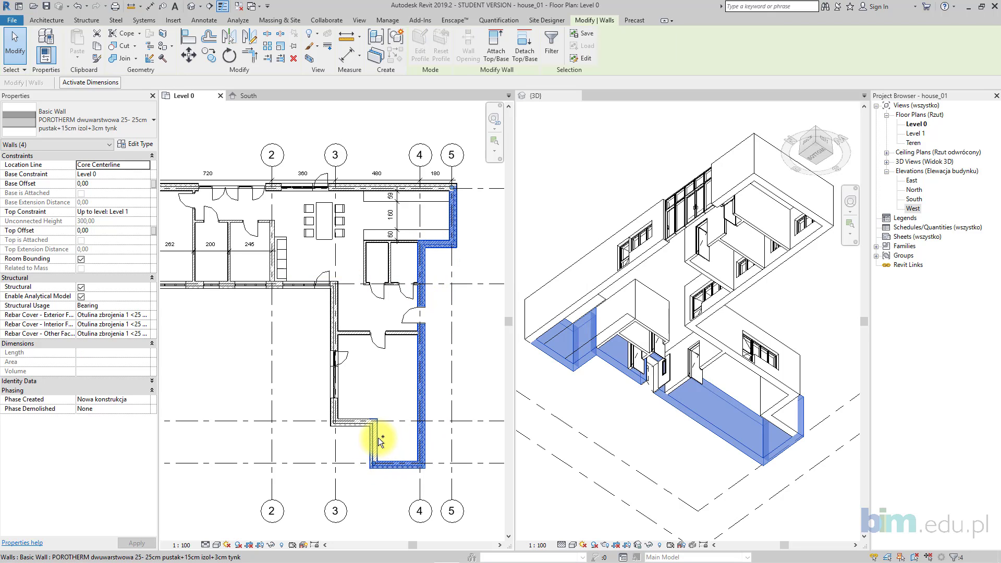
left_click(351, 422, "ctrl")
left_click(333, 338, "ctrl")
left_click(349, 332, "ctrl")
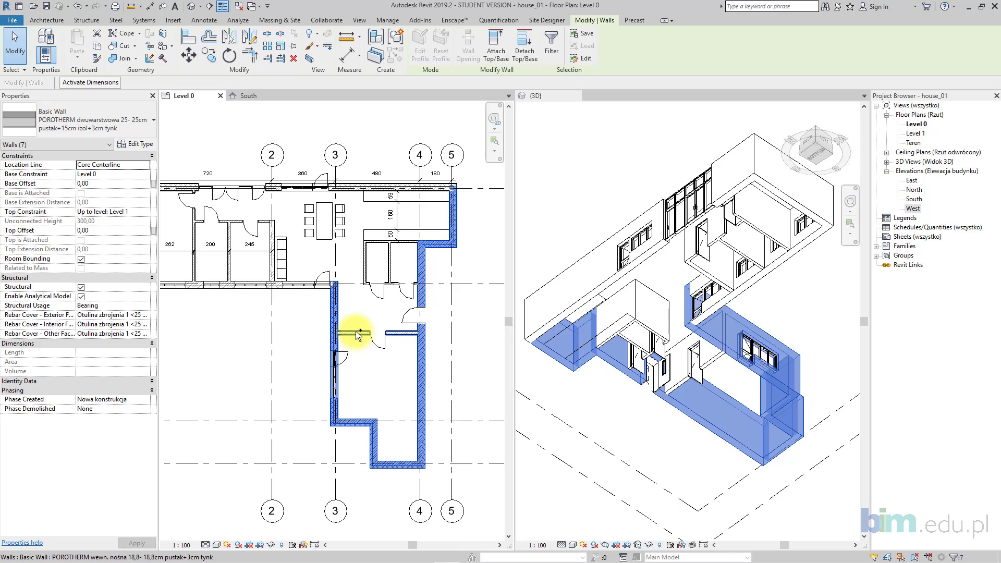
- Add the exterior walls along grids A, B and 1 and the wall on grid 2 to the selection, and copy all selected walls
middle_click_drag(238, 311, 342, 324)
left_click(384, 298, "ctrl")
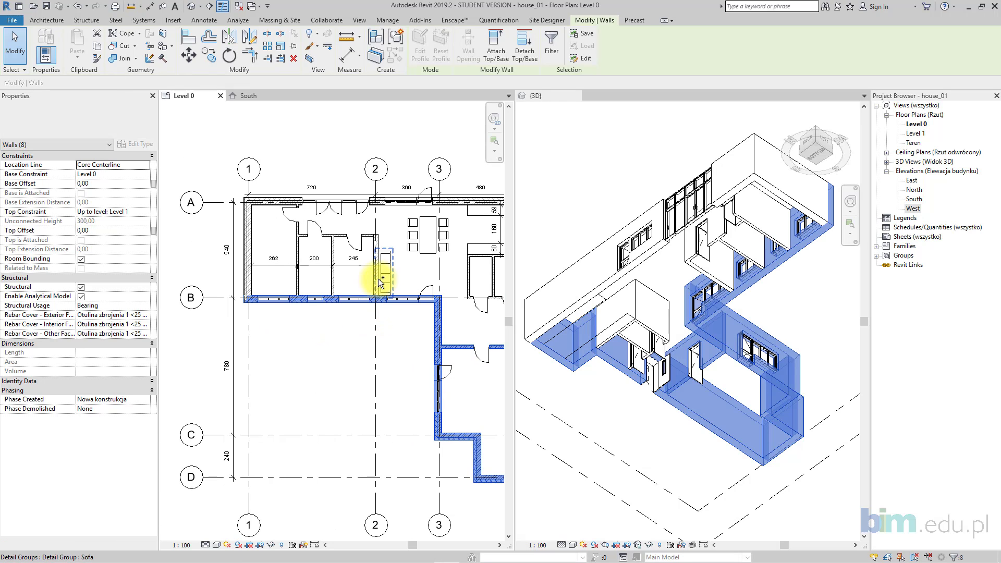
left_click(380, 236, "ctrl")
left_click(380, 200, "ctrl")
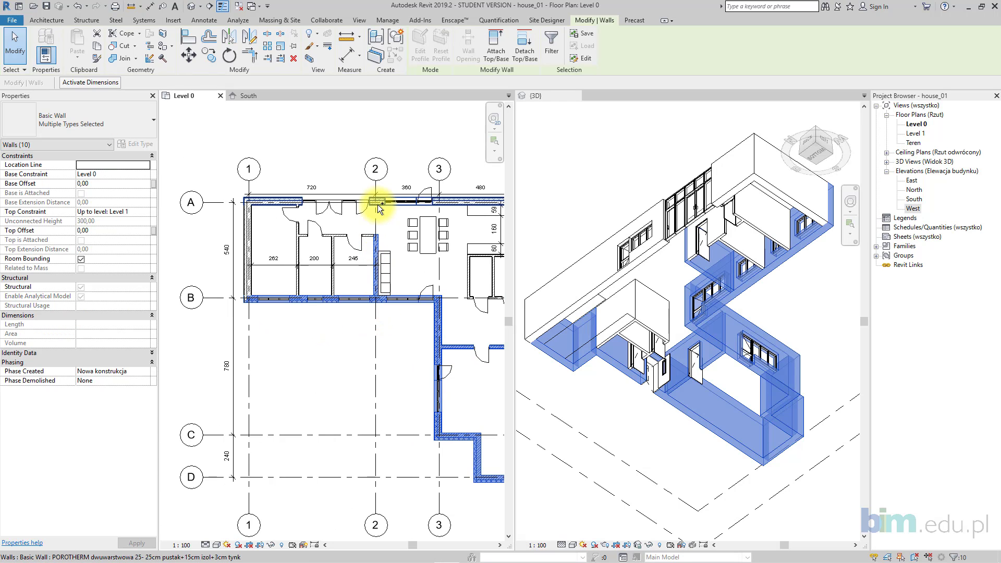
left_click(249, 247, "ctrl")
left_click(248, 249, "ctrl")
mouse_move(410, 334)
middle_mouse_down()
mouse_move(329, 326)
mouse_move(343, 318)
middle_mouse_up()
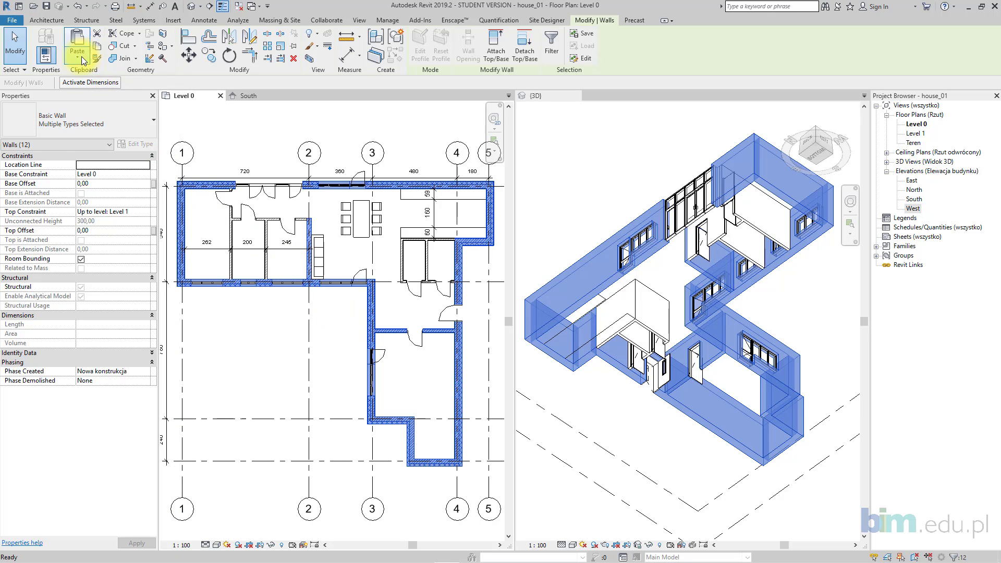
- Start pasting the copied walls aligned to selected levels, save the project, and cancel the level selection
left_click(81, 59)
left_click(104, 96)
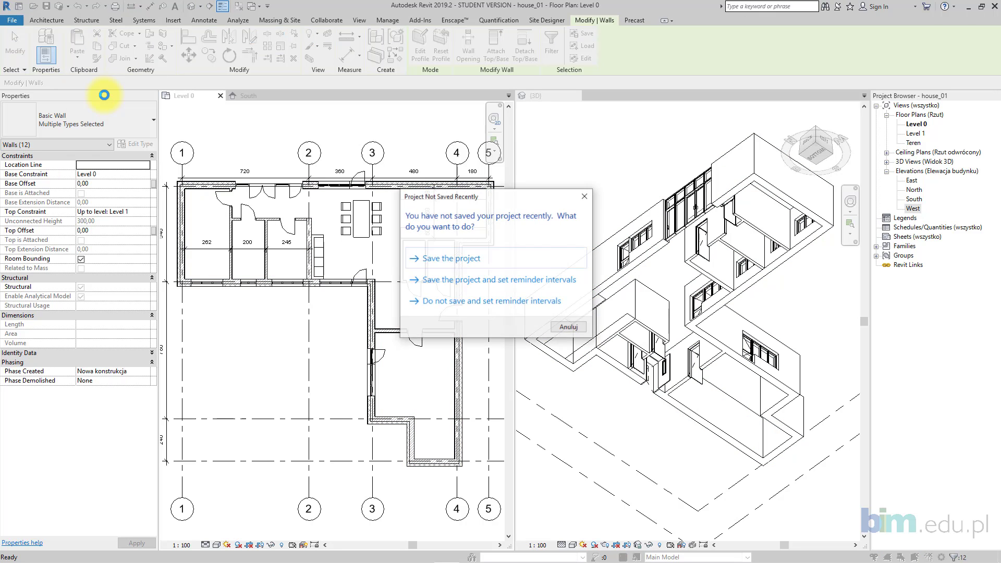
left_click(421, 258)
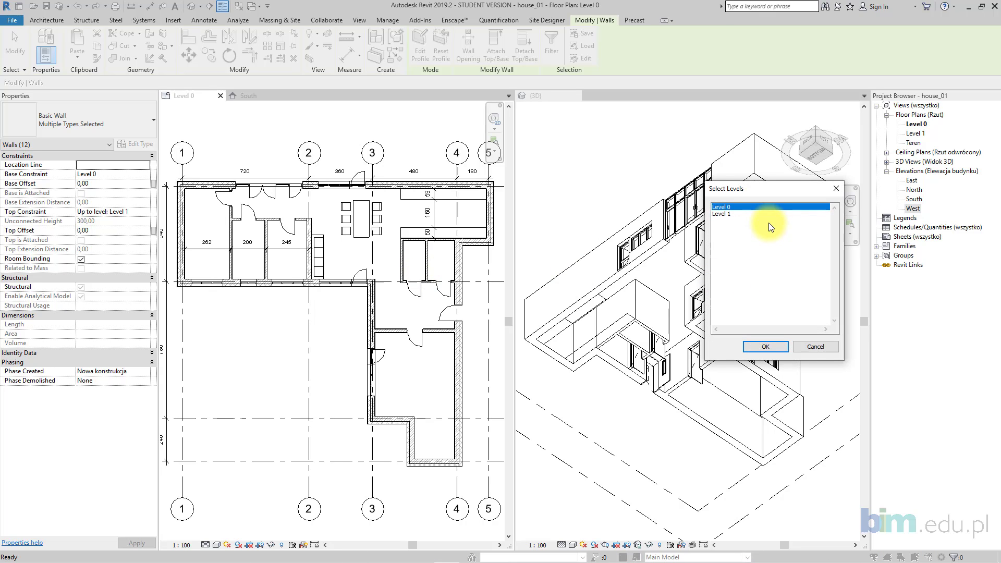
left_click(815, 346)
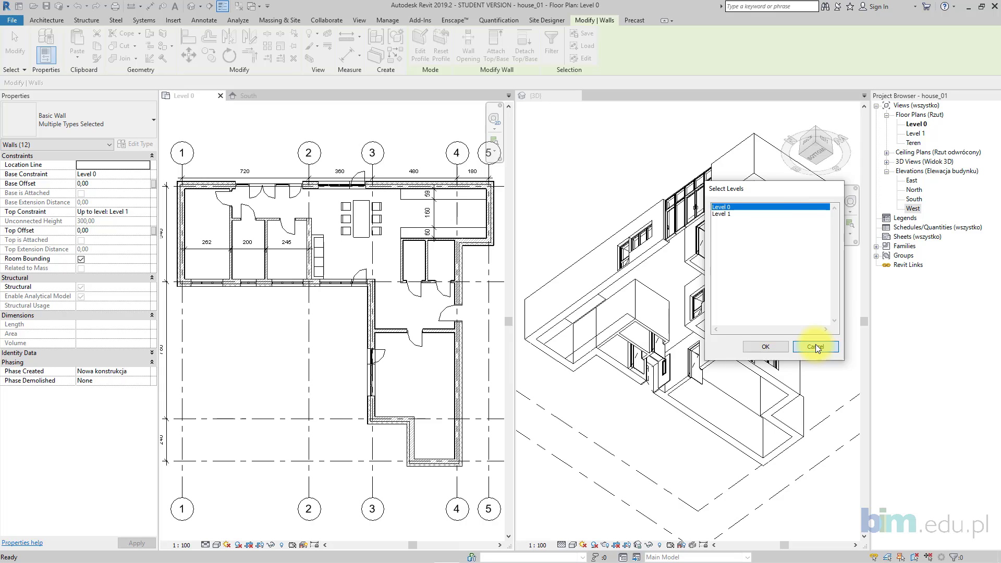
- In the South elevation, copy the Level 0 line 180 downward to create a lower level
left_click(917, 191)
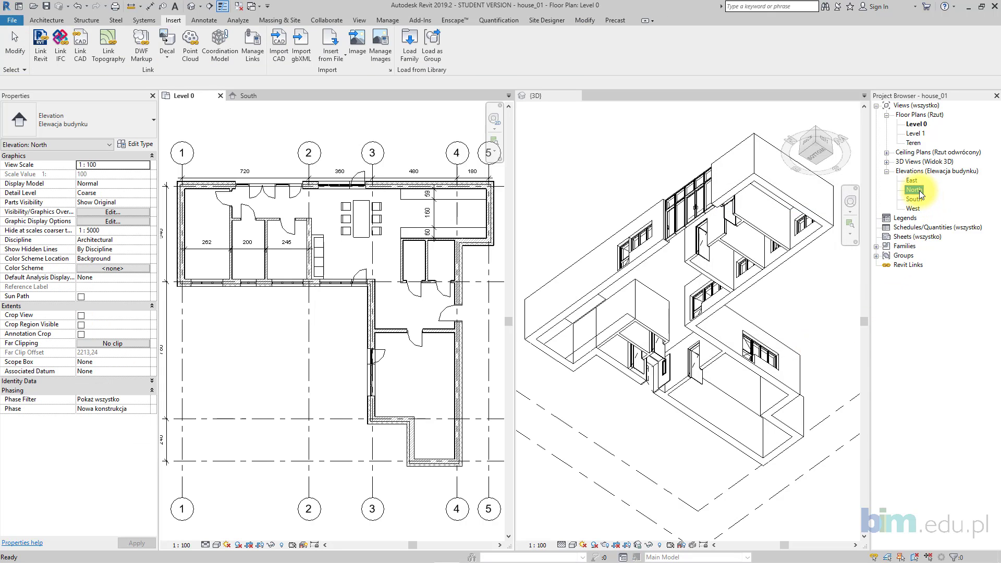
left_click(245, 97)
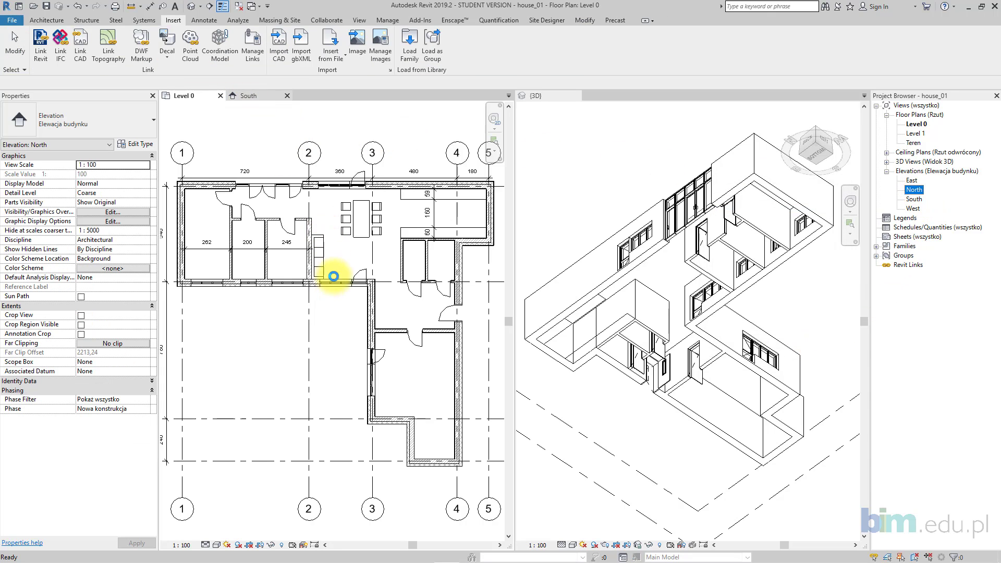
left_click(337, 311)
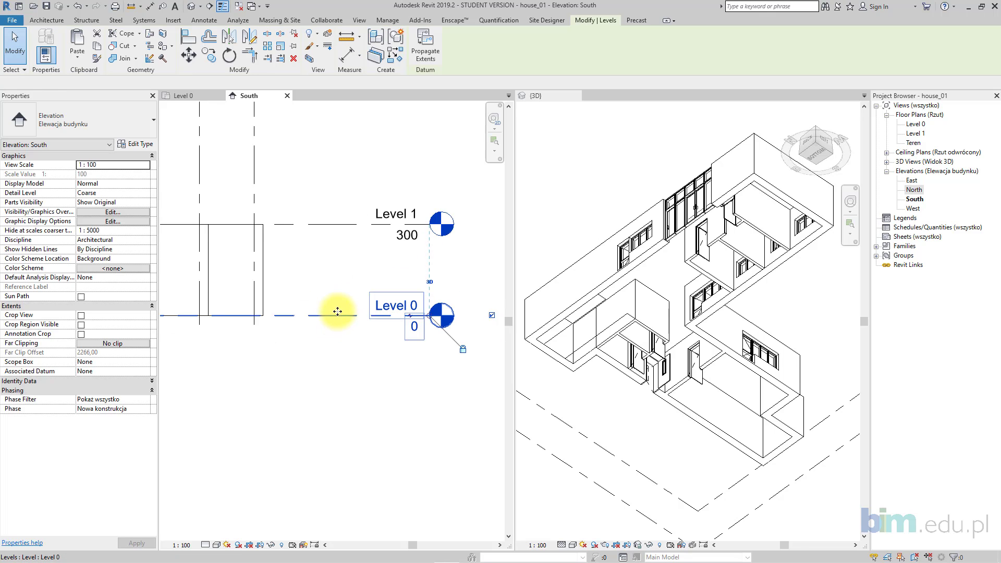
left_click(210, 56)
left_click(357, 360)
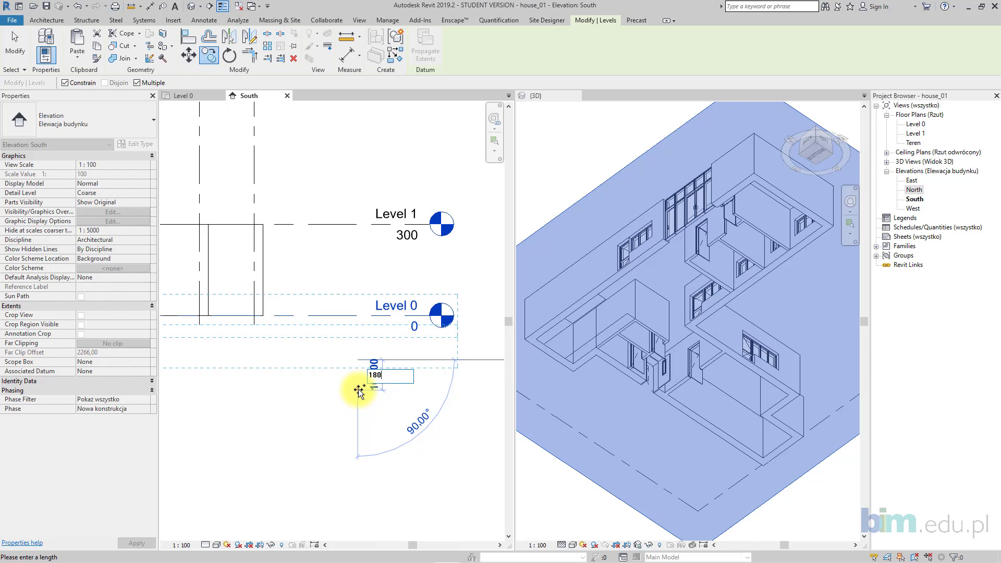
key("Return")
left_click(14, 44)
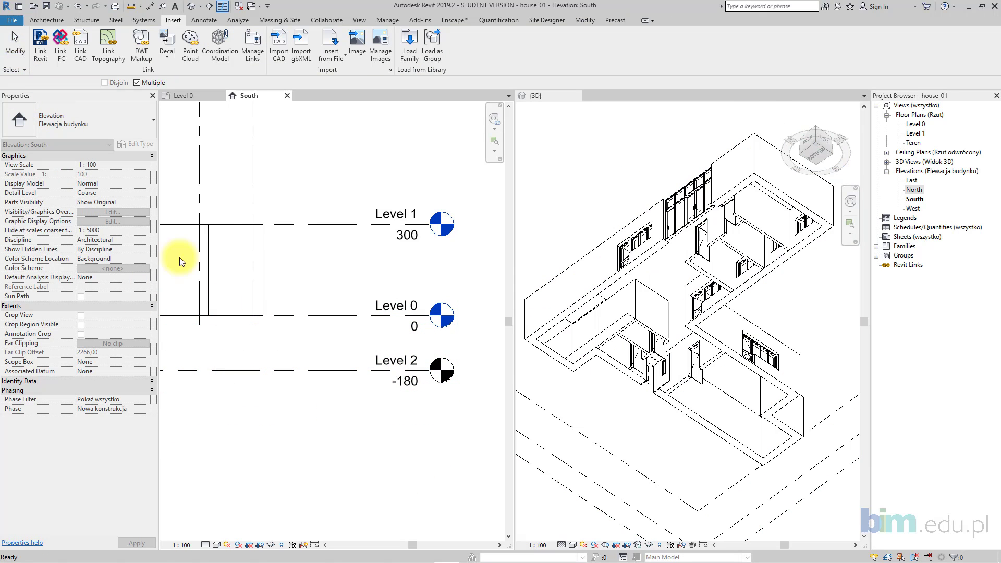
- Rename the new level below Level 0 to "Level -1"
scroll(270, 379, "down", 2)
scroll(255, 382, "up", 1)
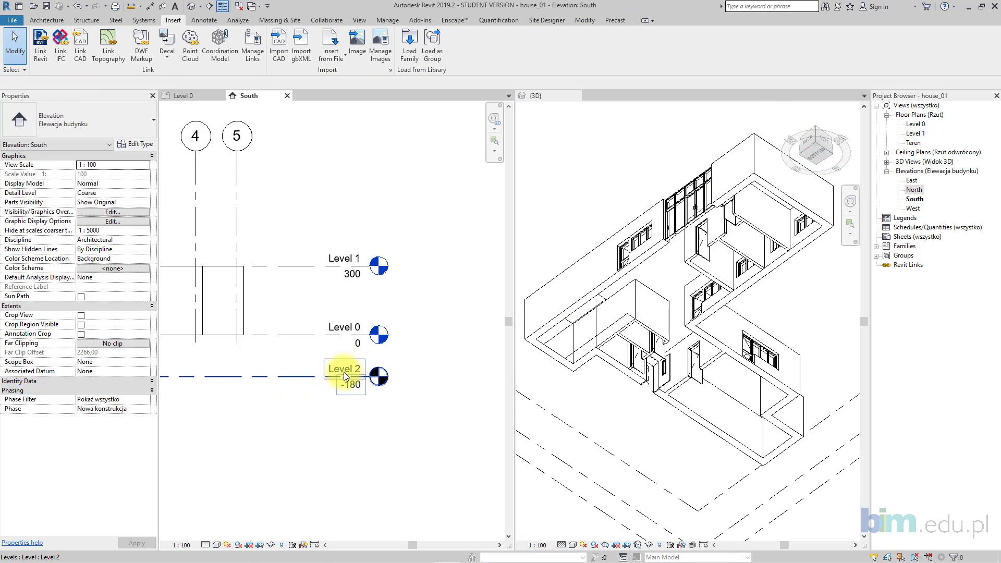
scroll(343, 371, "up", 1)
double_click(369, 367)
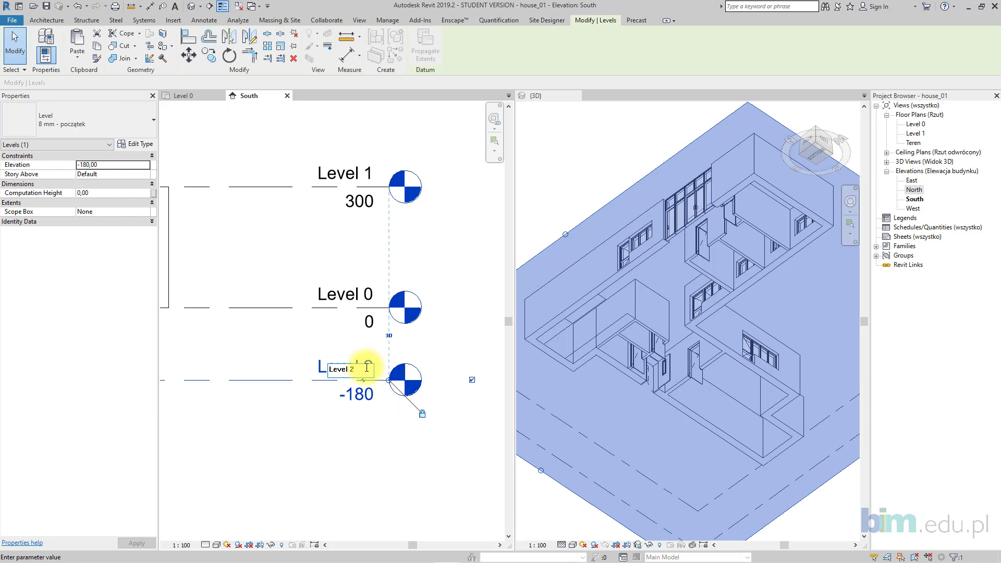
type("Level -1")
key("Return")
left_click(391, 471)
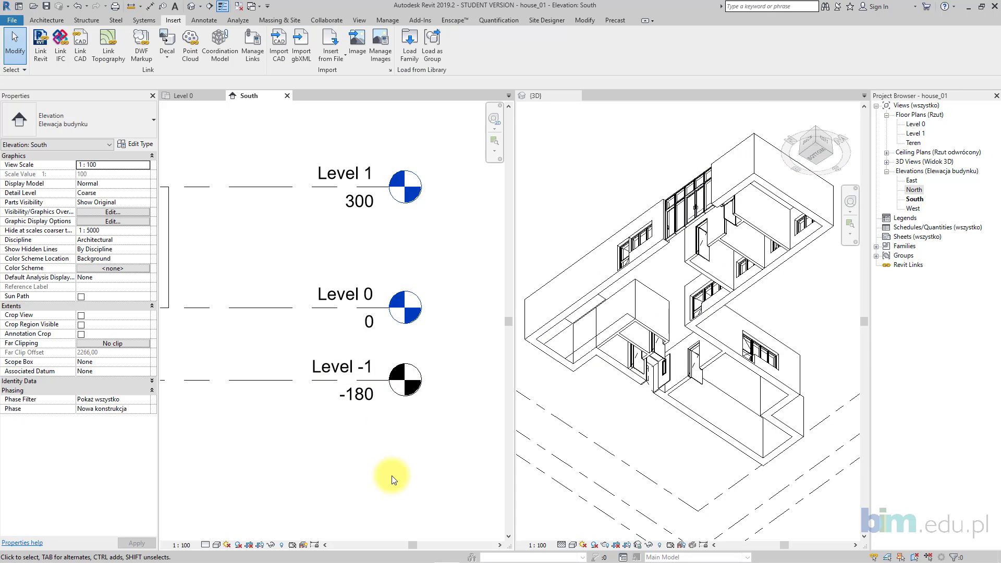
- Create a floor plan view of type Rzut for Level -1
scroll(338, 434, "down", 1)
middle_click_drag(311, 438, 337, 416)
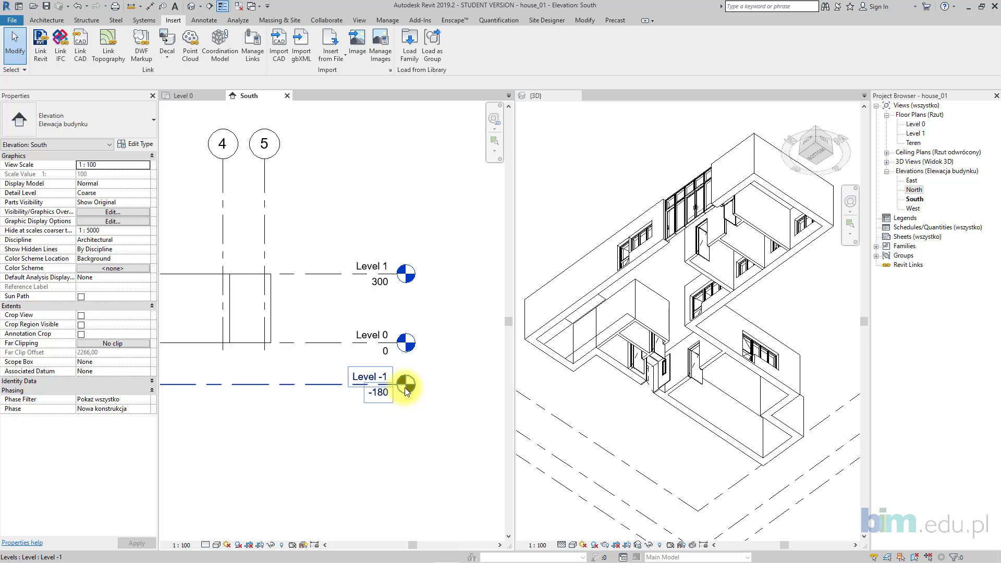
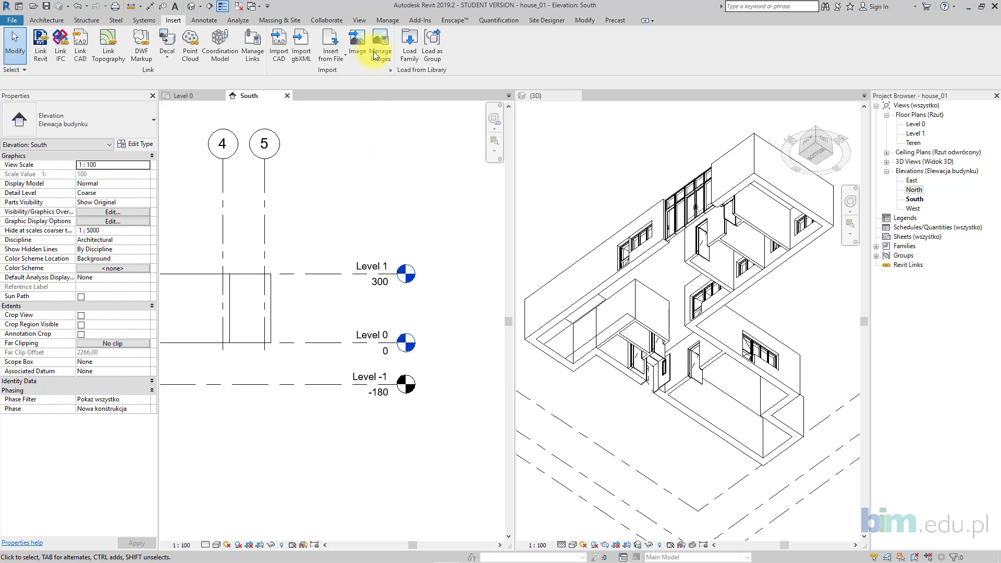
left_click(361, 20)
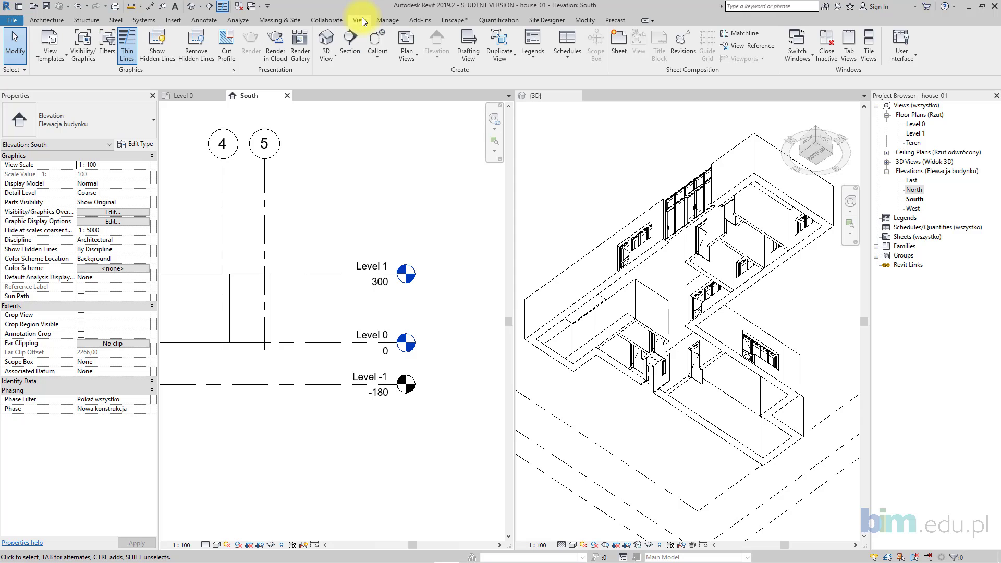
left_click(422, 55)
left_click(423, 78)
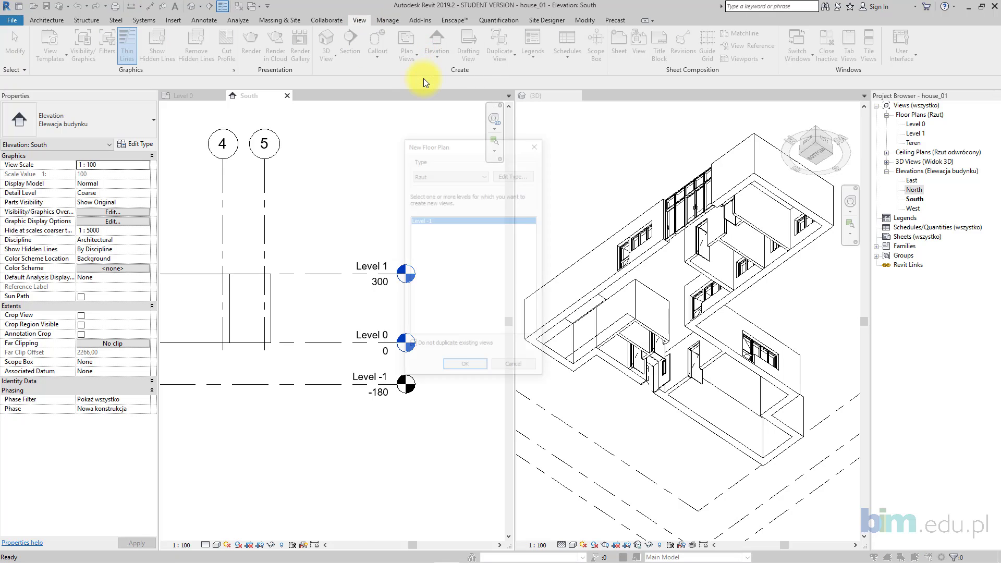
left_click(463, 368)
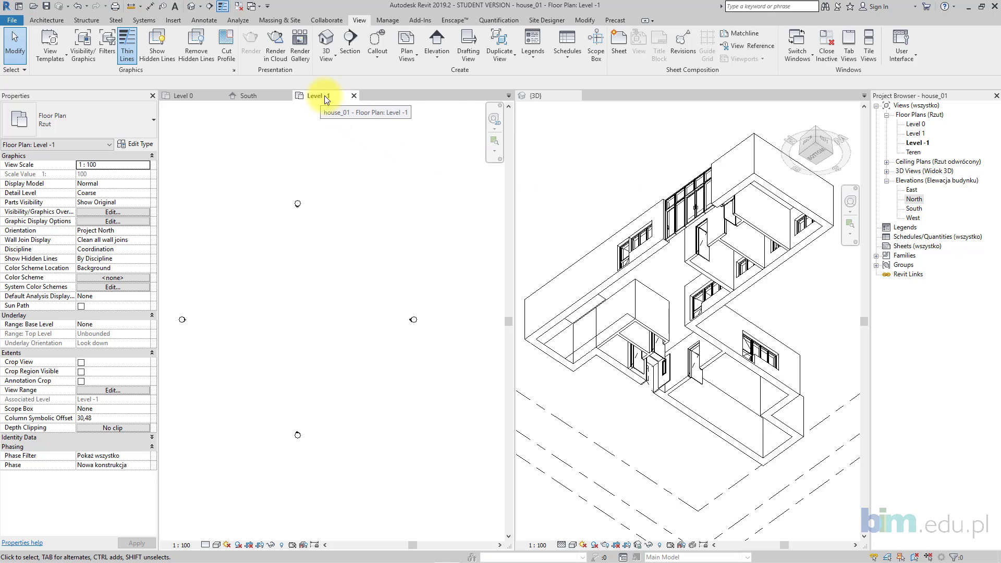
- Arrange the Level -1 floor plan as a tiled view directly above the 3D view
mouse_move(628, 102)
left_mouse_down()
mouse_move(602, 145)
mouse_move(633, 104)
left_mouse_up()
left_click_drag(646, 104, 659, 105)
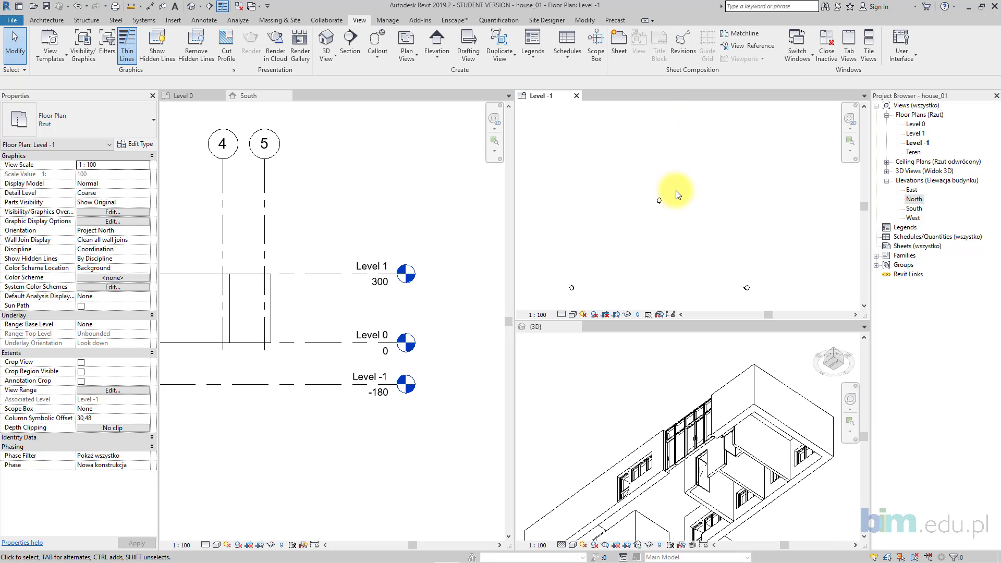
scroll(669, 269, "down", 1)
middle_click_drag(672, 271, 687, 192)
- In the South elevation, extend the lower ends of the numbered grids below Level -1
left_click(274, 248)
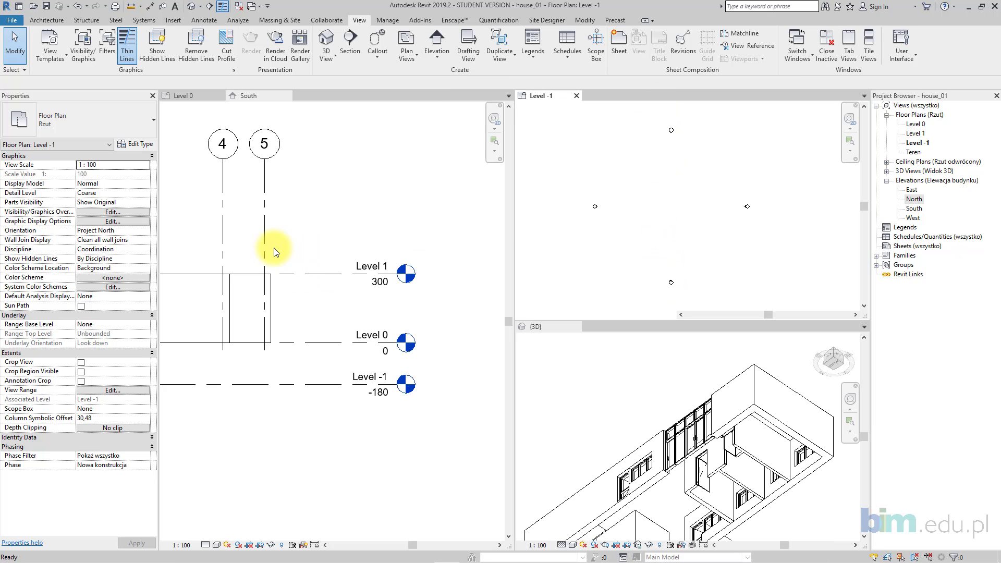
left_click(264, 245)
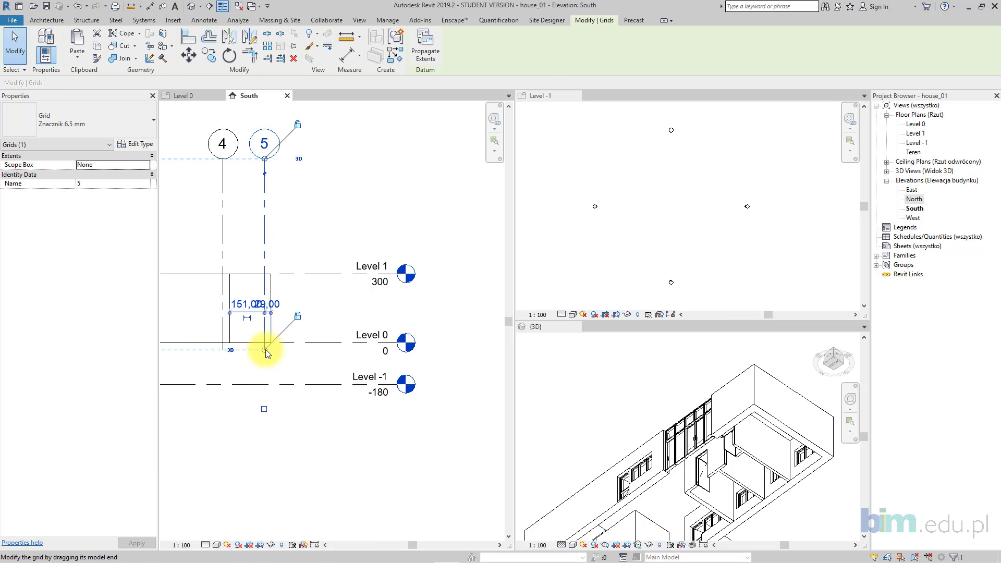
left_click_drag(264, 350, 267, 407)
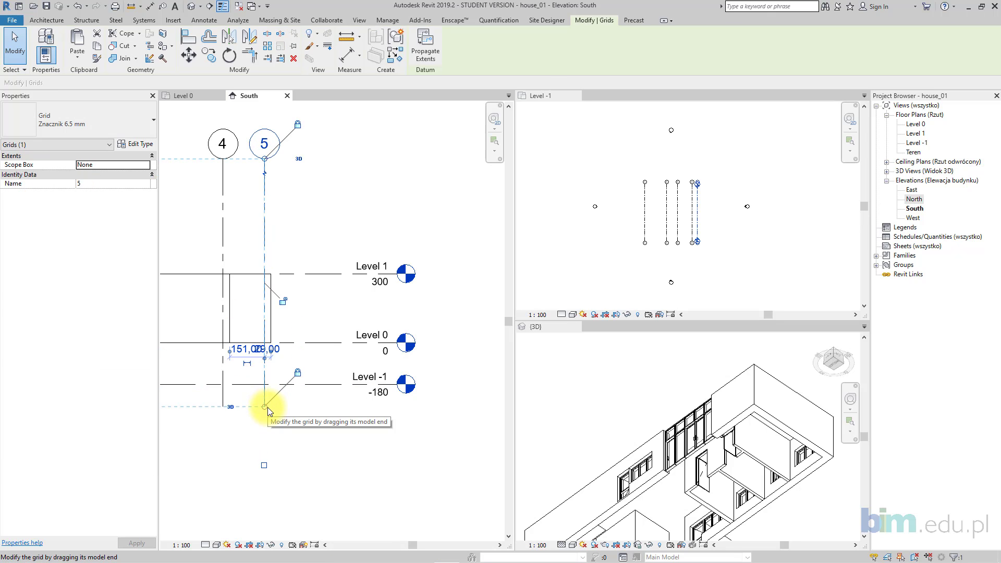
left_click(314, 420)
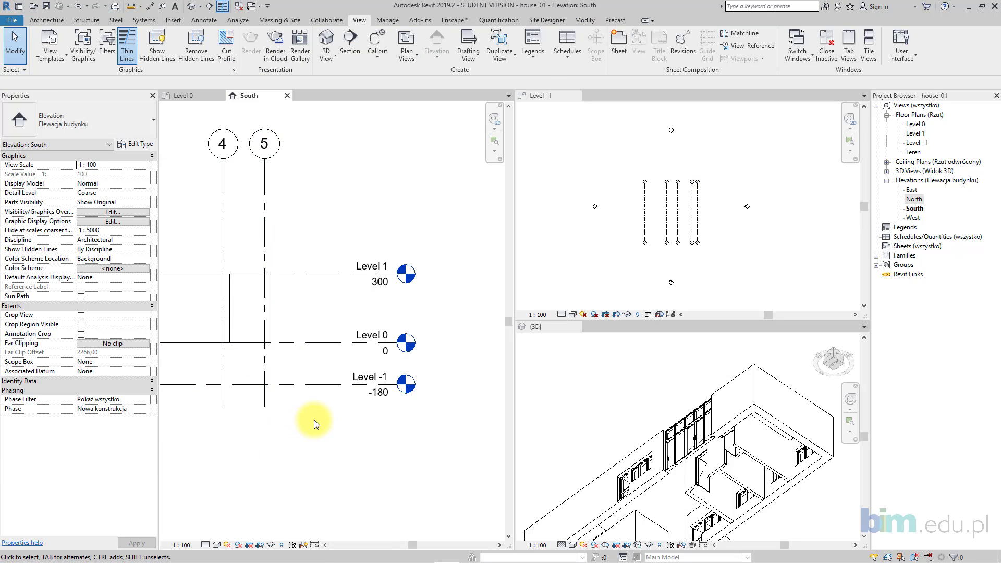
- In the East elevation, extend the lower ends of grids A to D below Level -1, and close that view
double_click(912, 190)
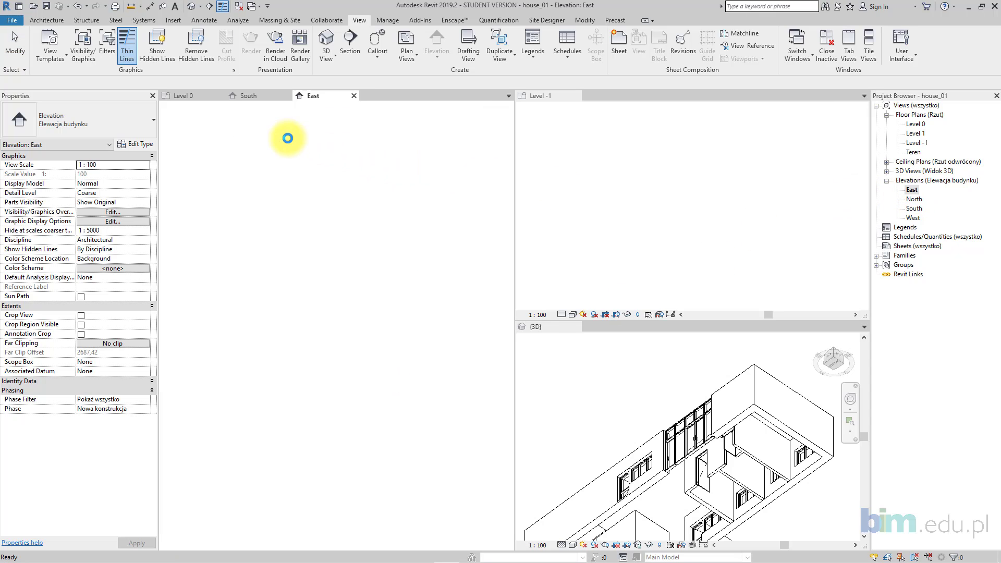
left_click(335, 296)
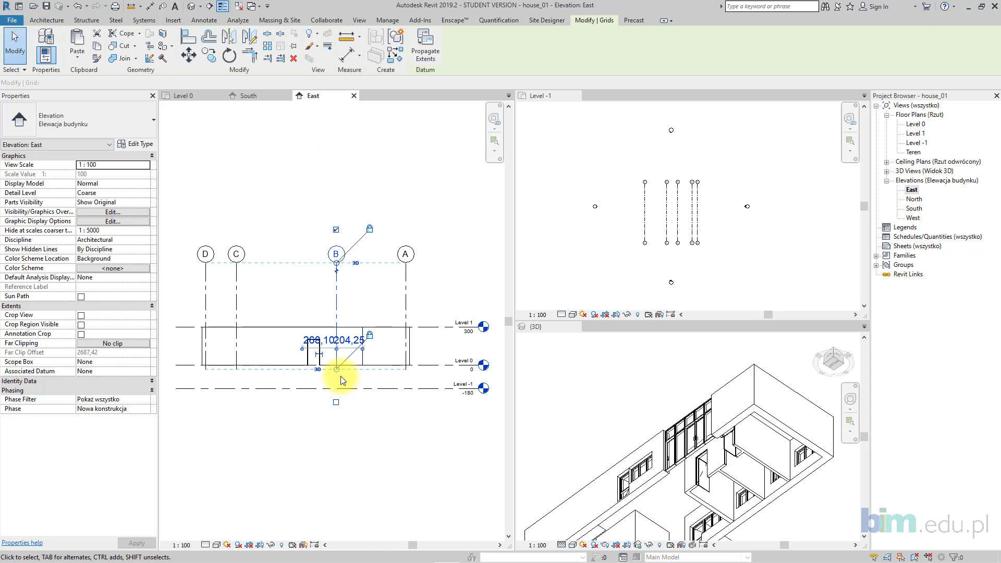
left_click_drag(338, 379, 377, 418)
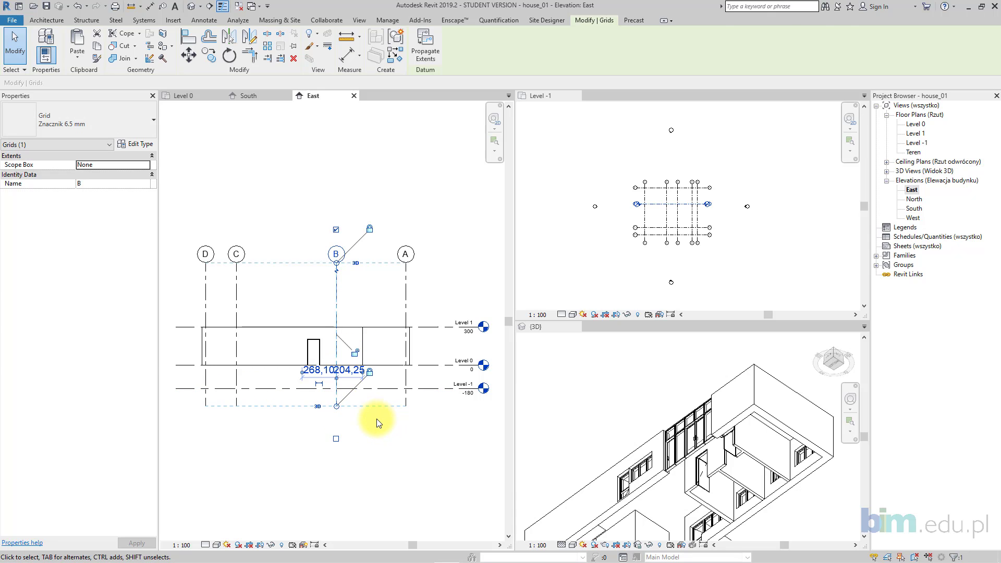
left_click(376, 423)
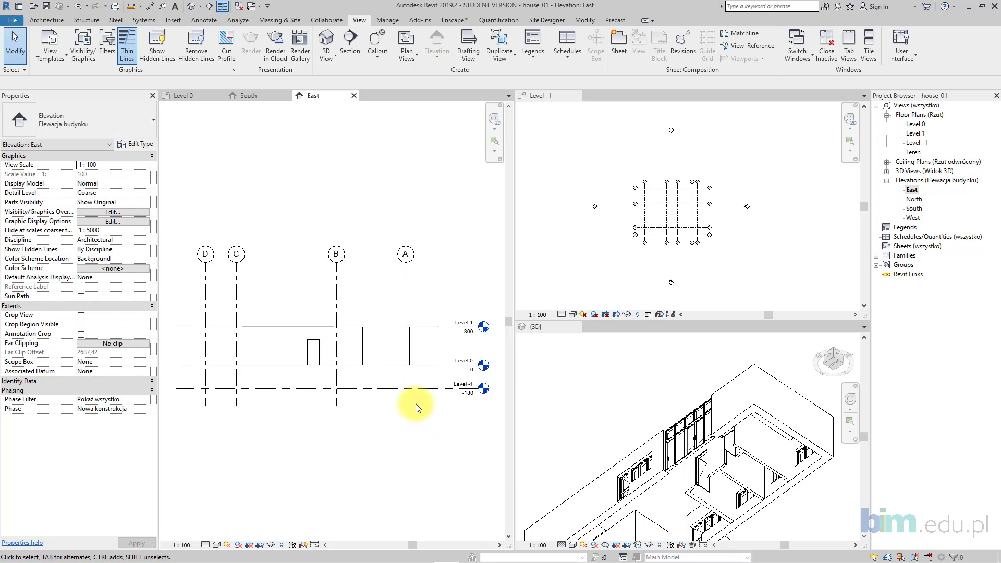
left_click(354, 96)
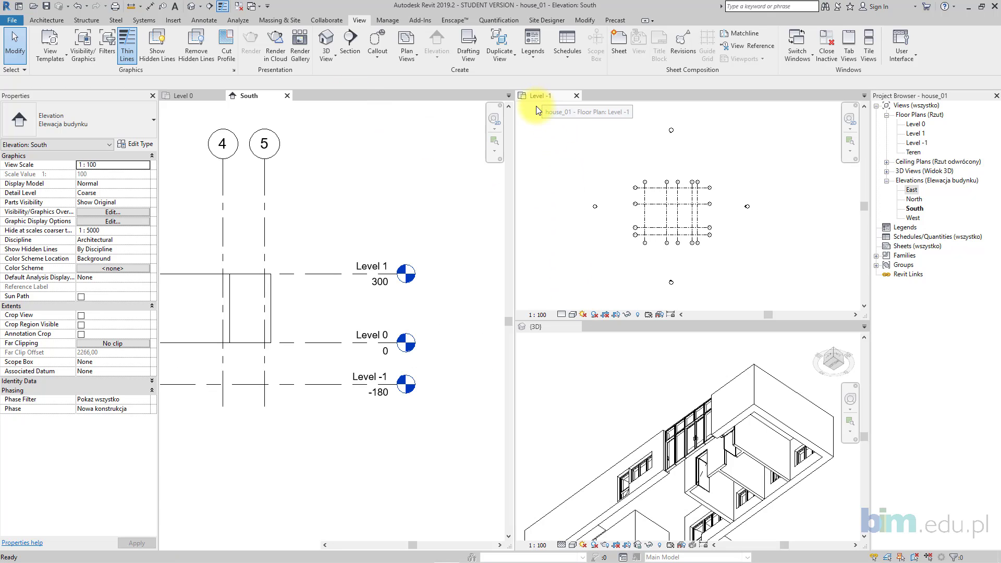
- Paste the copied walls into the project, aligned to the selected level Level -1
left_click(623, 216)
scroll(668, 222, "up", 4)
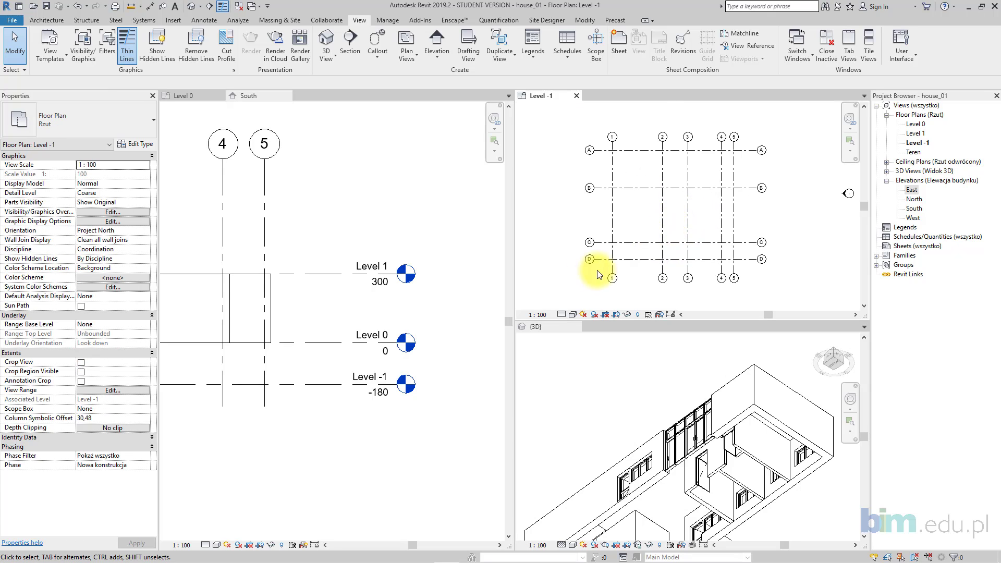
scroll(766, 177, "up", 1)
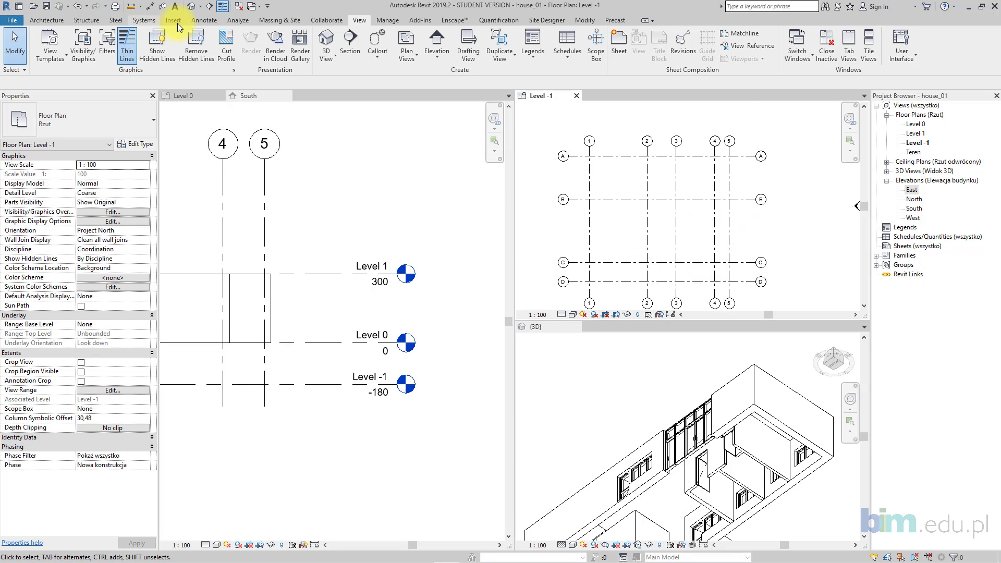
left_click(585, 20)
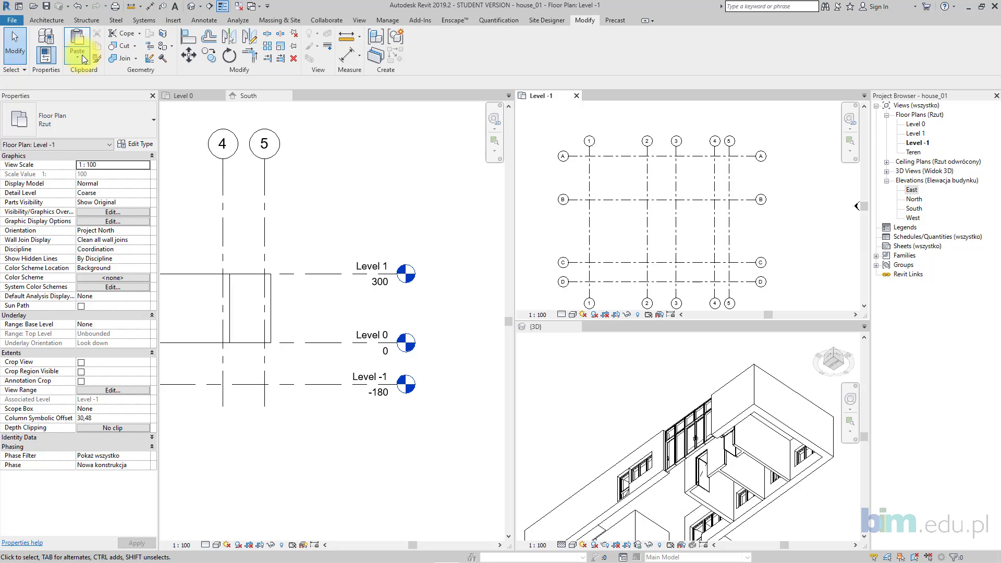
left_click(82, 54)
left_click(107, 99)
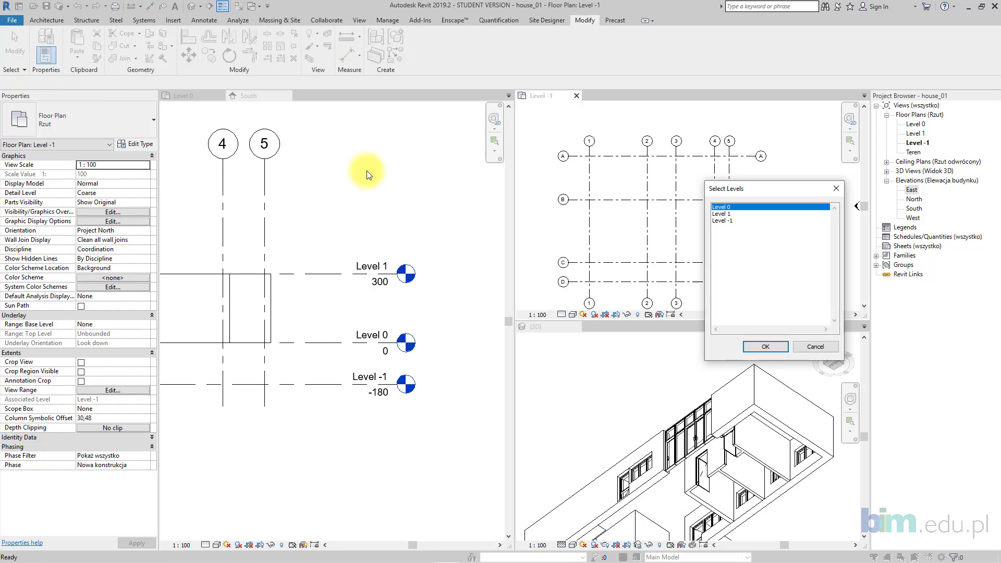
left_click(723, 220)
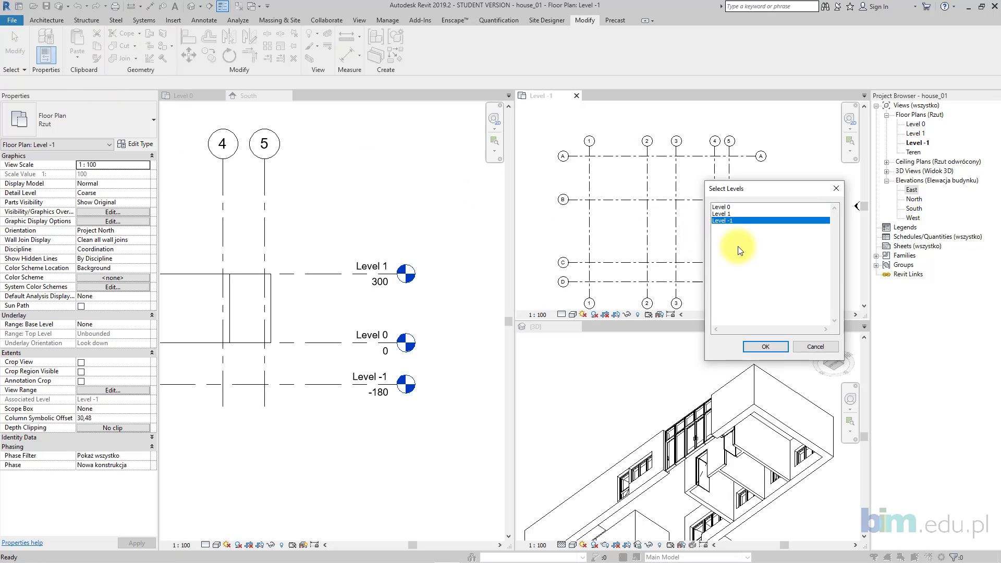
left_click(772, 345)
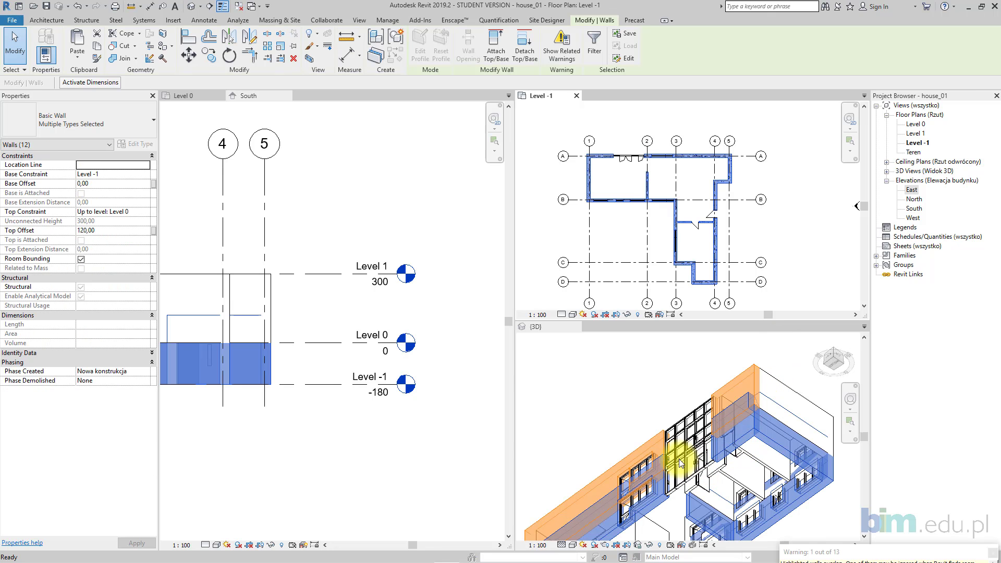
- Set the Top Offset of the pasted Level -1 walls to 0, view them in 3D, and deselect them
left_click(129, 227)
type("0")
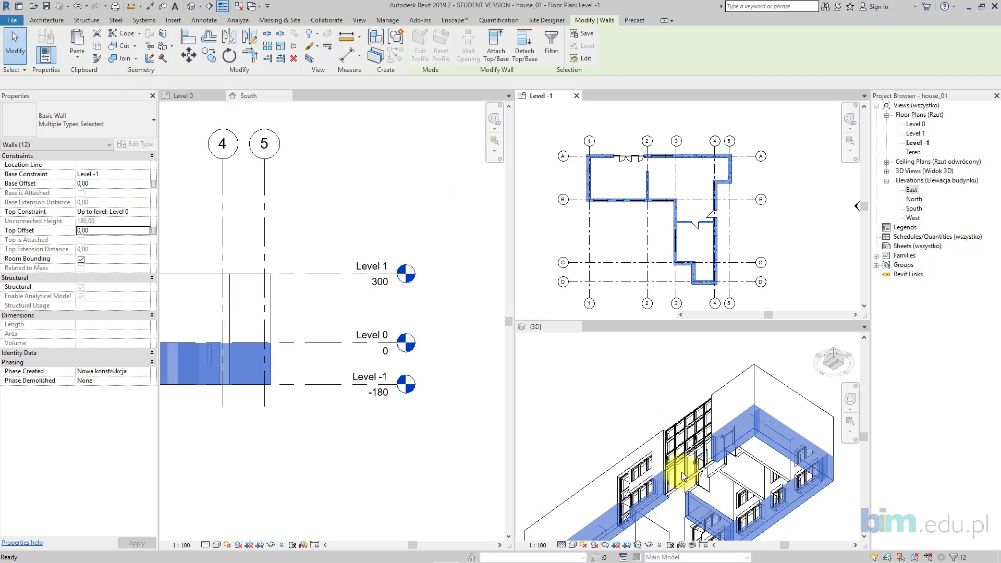
scroll(646, 482, "up", 5)
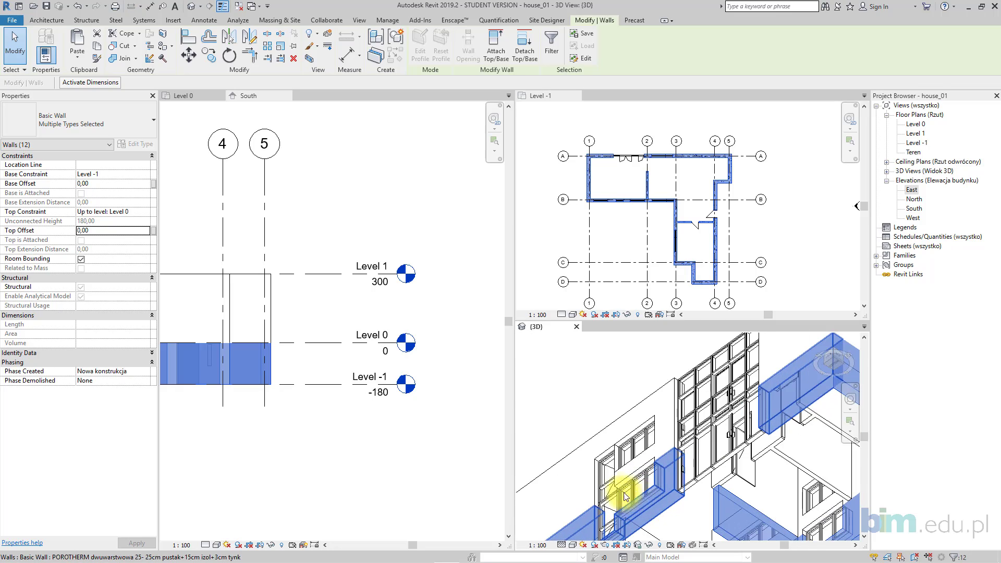
middle_click_drag(604, 475, 636, 413, "shift")
key("Escape")
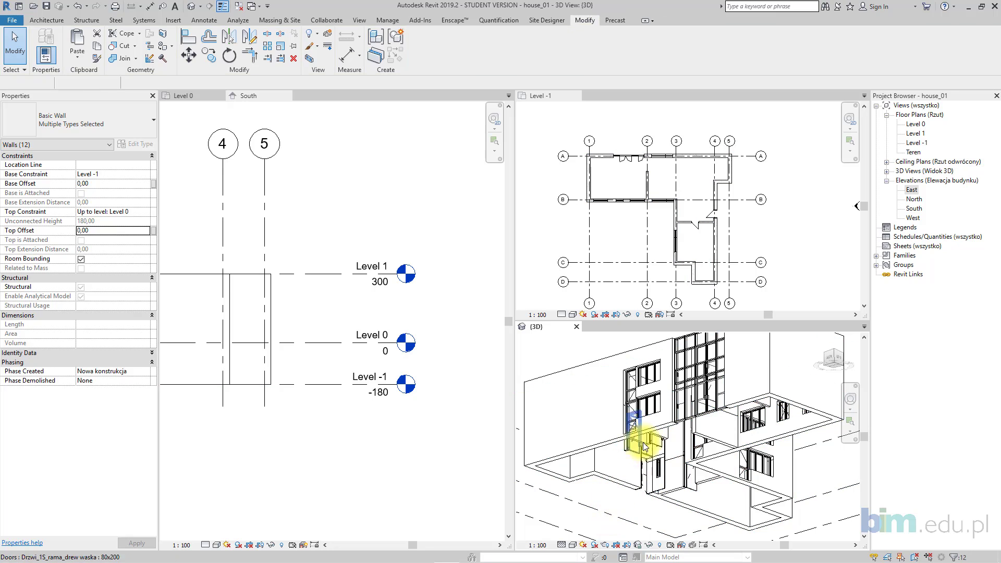
- Delete the copied window and the Witryna curtain wall from the pasted Level -1 walls in the 3D view
scroll(635, 433, "up", 3)
left_click(658, 393)
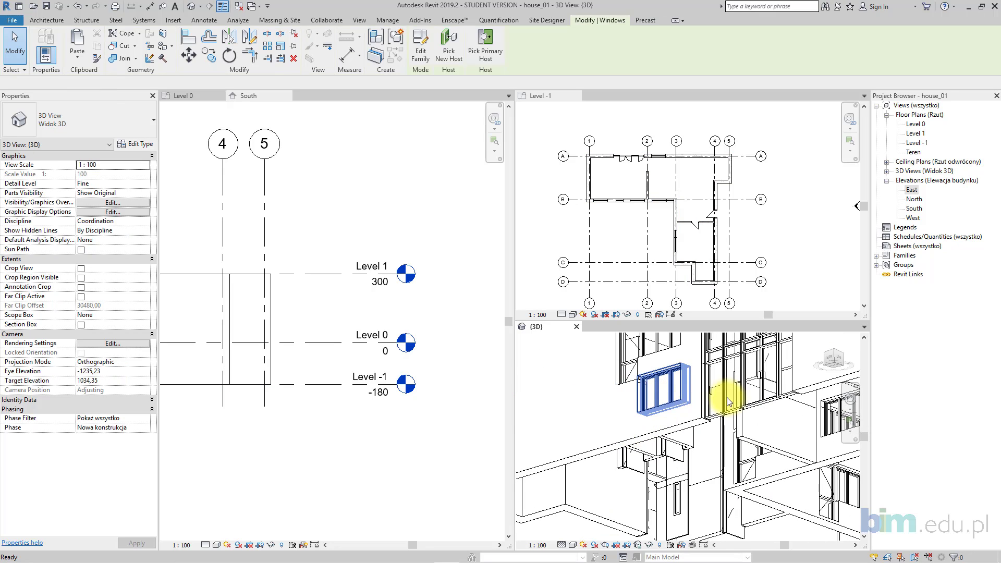
key("Escape")
left_click(728, 402)
key("Escape")
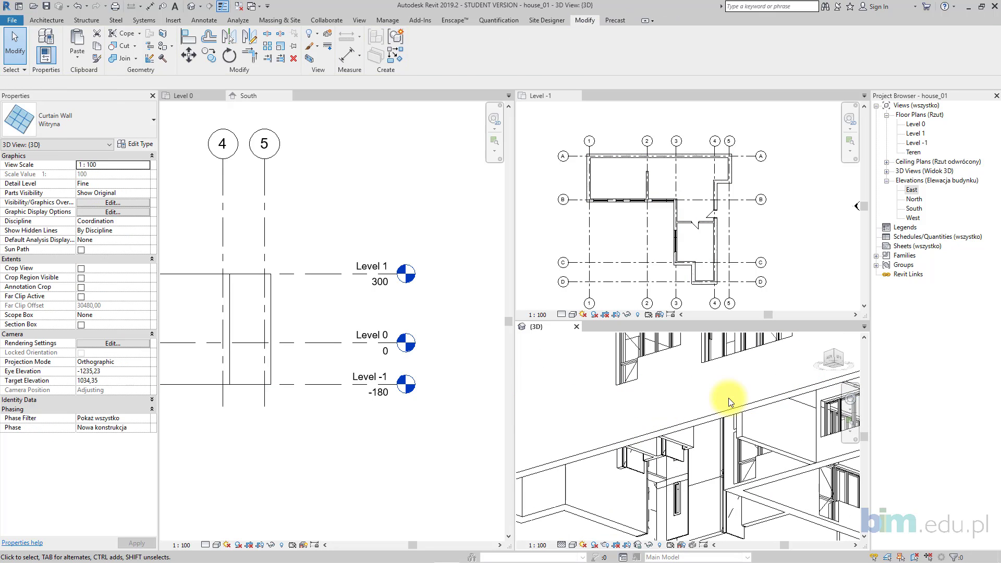
- Delete the other copied windows and doors on the lower walls in 3D, including both 180x120 windows near the building corner
middle_click_drag(760, 423, 571, 390)
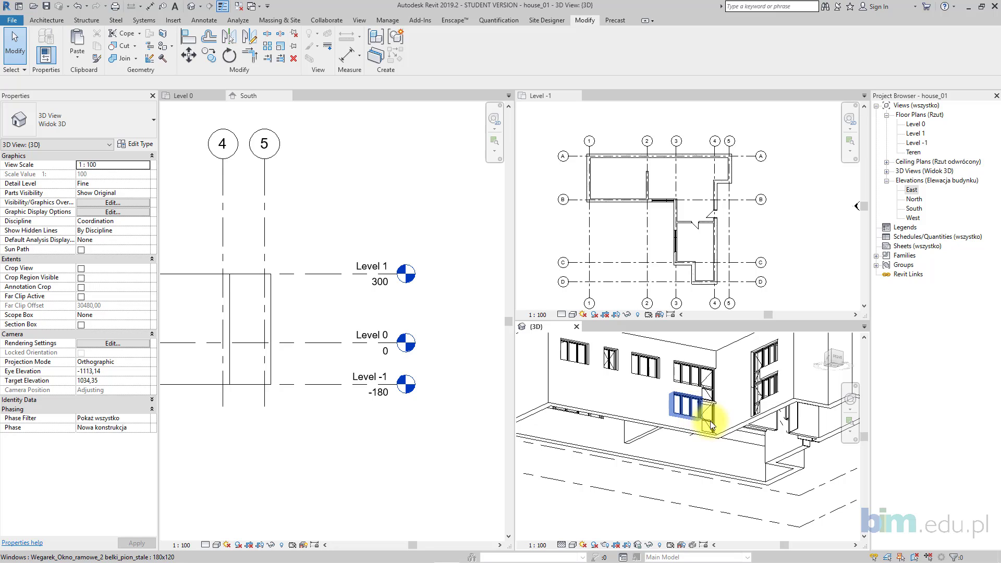
key("Delete")
left_click(762, 399)
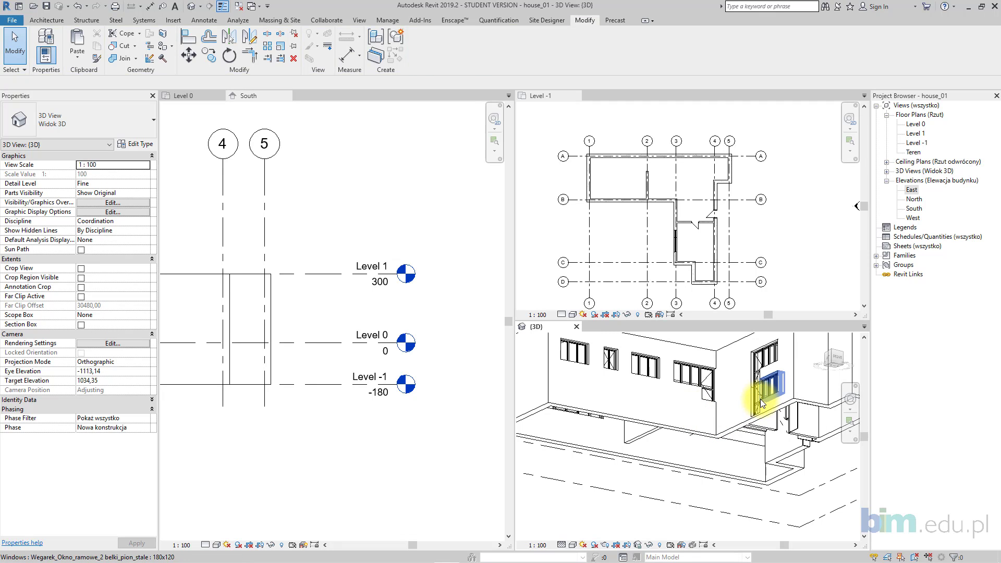
key("Delete")
left_click(755, 402)
middle_click_drag(756, 406, 701, 424, "shift")
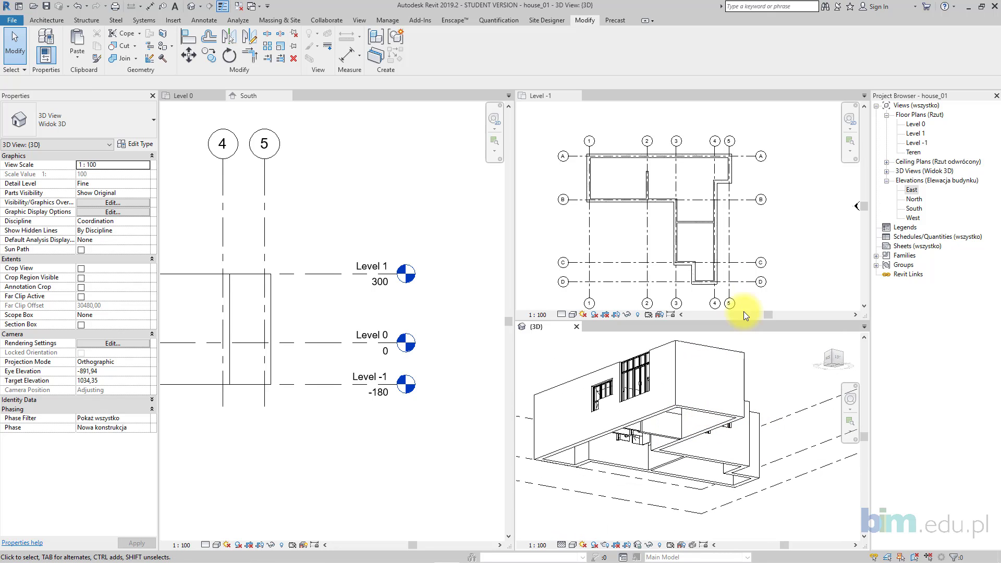
- Select everything in the Level -1 plan and filter the selection to Walls only, excluding Windows
scroll(655, 189, "up", 4)
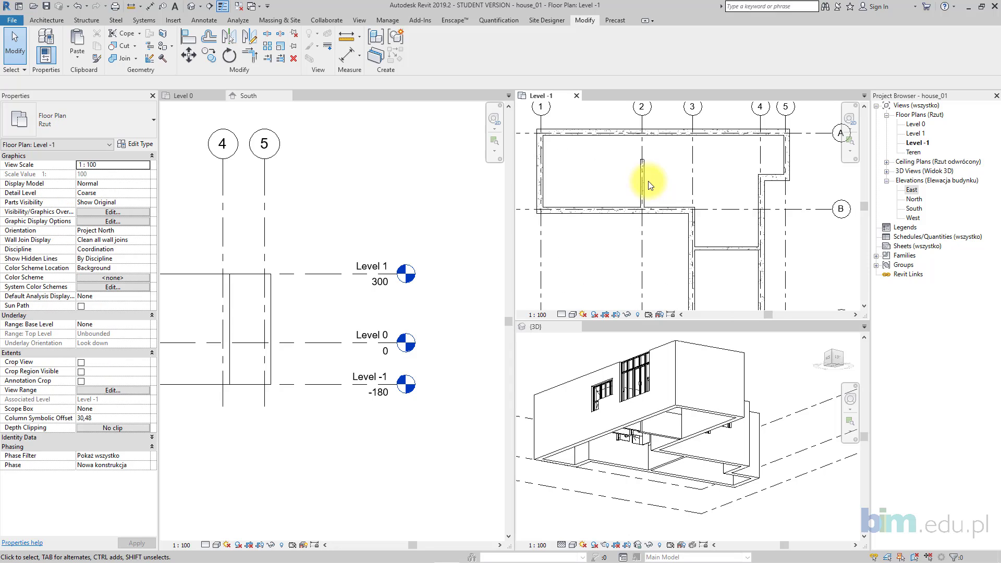
scroll(537, 123, "down", 3)
left_click_drag(547, 143, 718, 284)
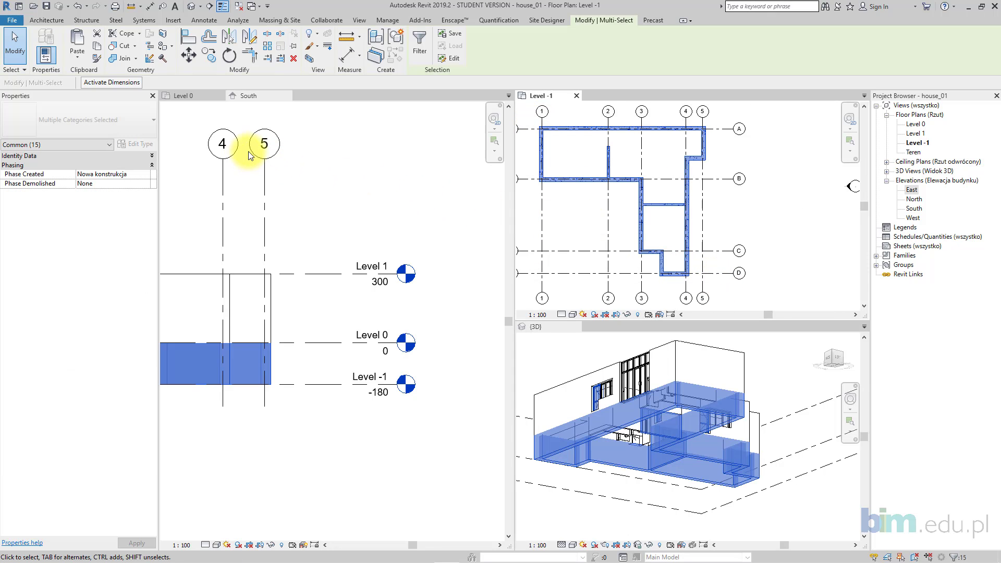
left_click(417, 50)
left_click(686, 186)
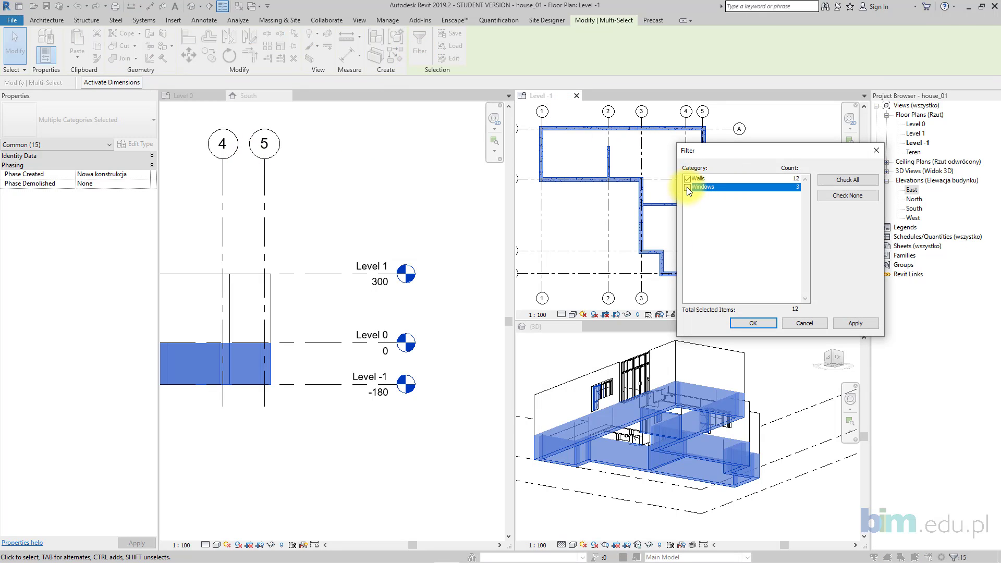
left_click(765, 322)
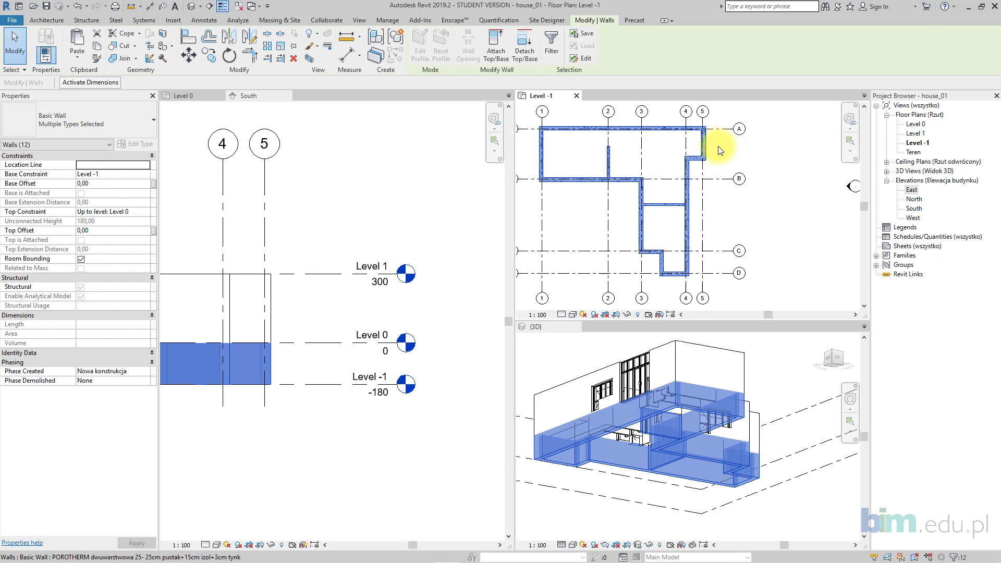
- Change the selected Level -1 walls to the type Fundamentowa SILKA E24S- 24cm
scroll(718, 150, "up", 1)
middle_click_drag(628, 171, 669, 177)
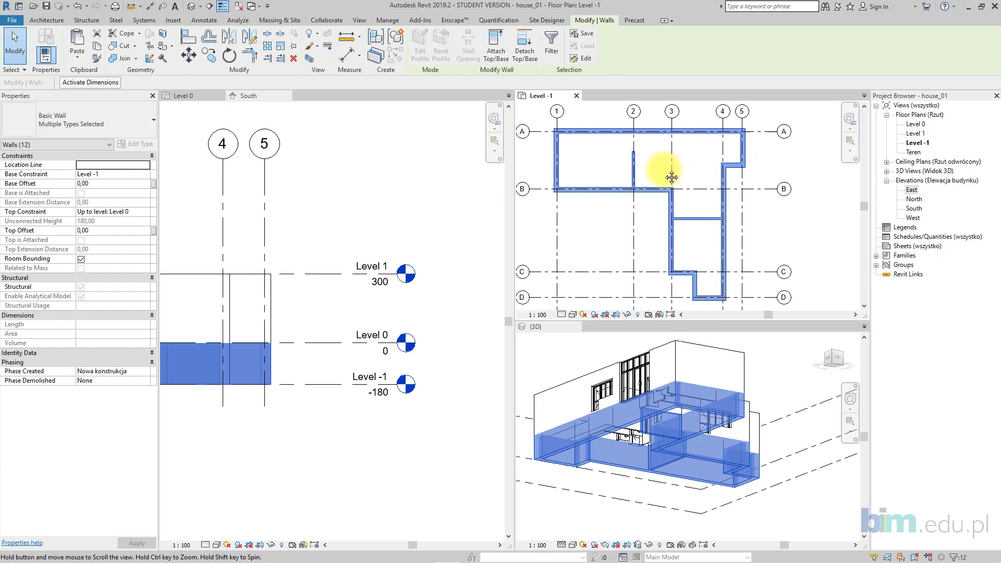
left_click(131, 121)
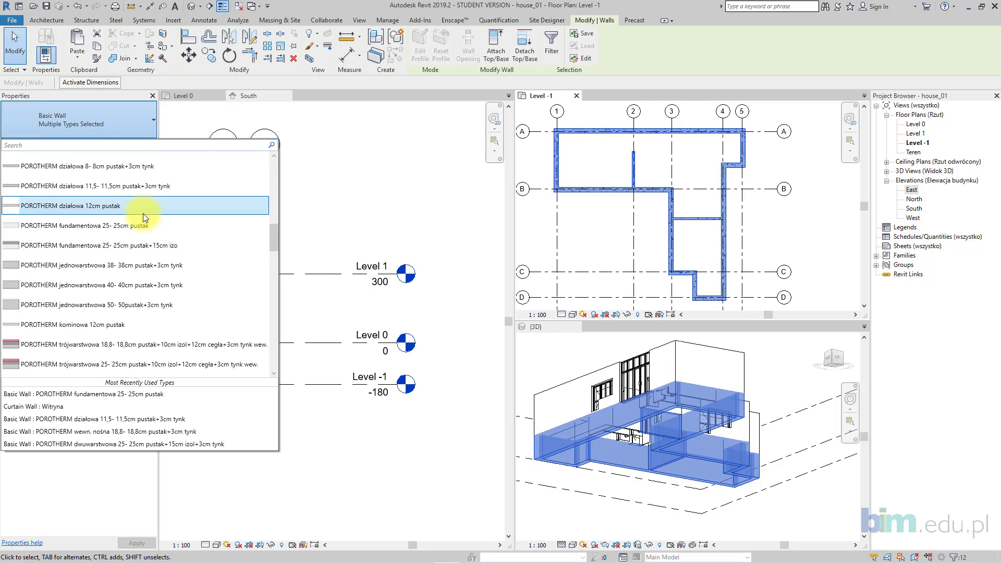
scroll(142, 213, "up", 6)
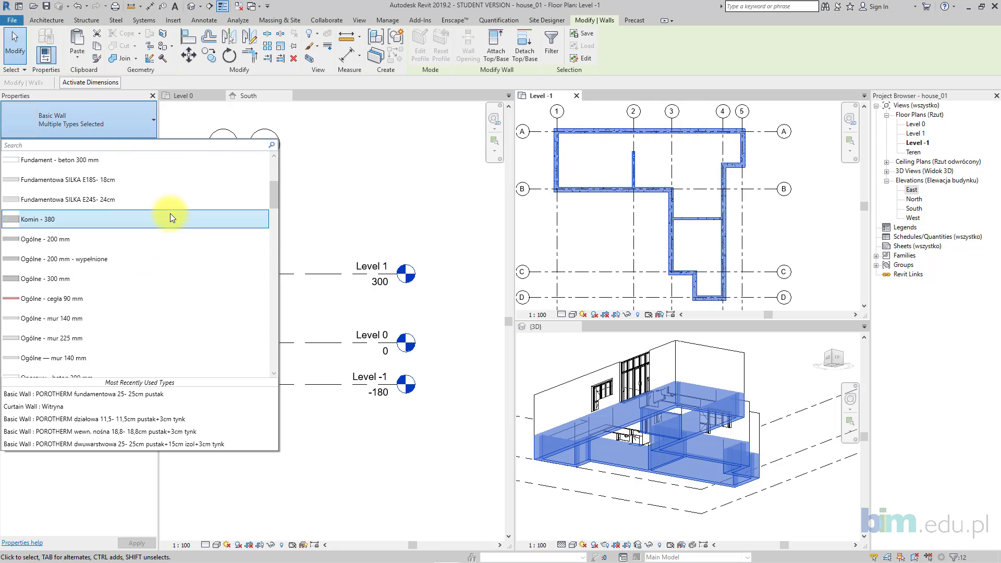
scroll(170, 213, "up", 2)
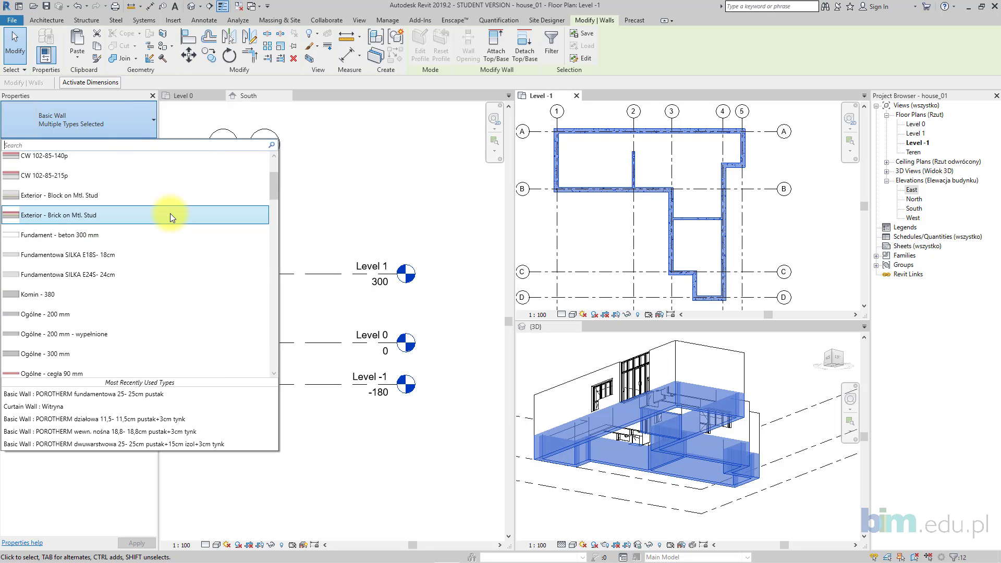
left_click(174, 270)
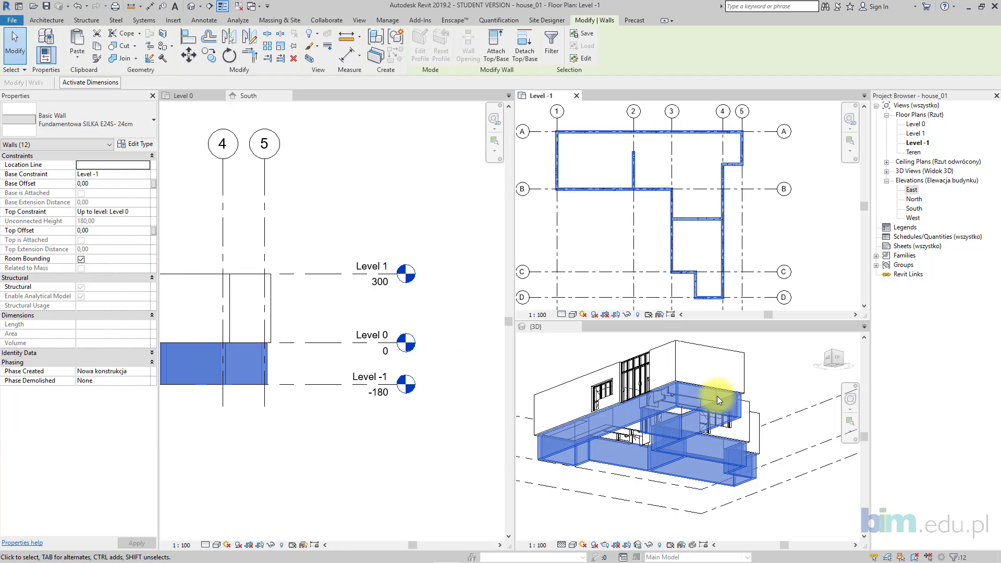
- Extend the short interior wall on grid 2 in the Level -1 plan up to the outer wall on grid A
scroll(655, 164, "up", 4)
left_click(638, 157)
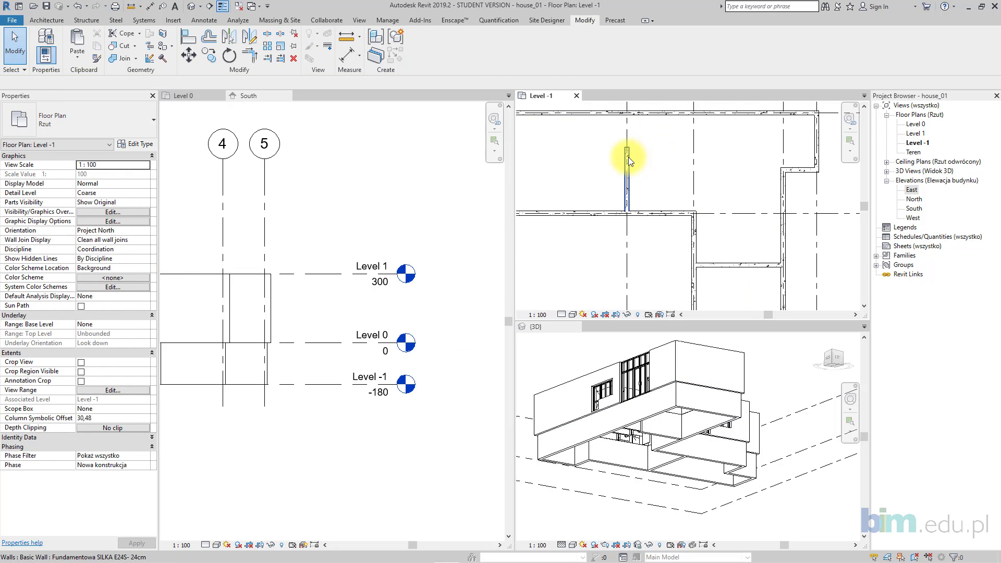
left_click(627, 157)
left_click_drag(627, 150, 626, 114)
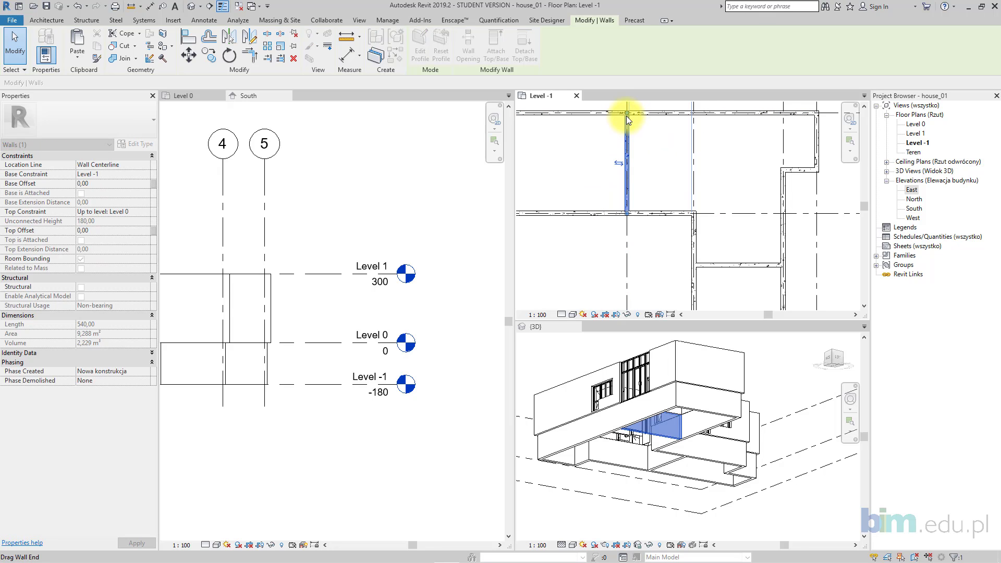
left_click(634, 185)
left_click(630, 182)
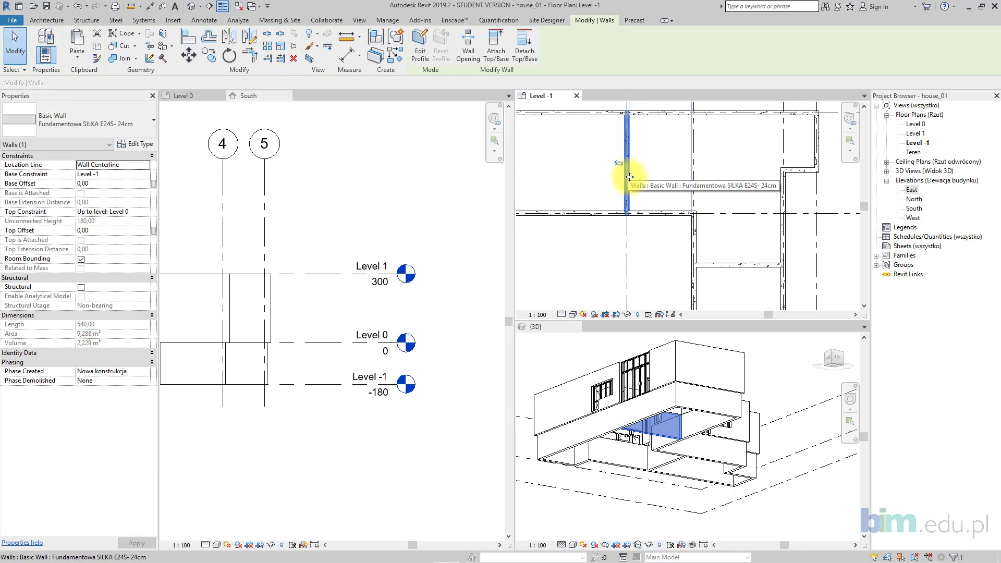
- Set the detail level of the Level -1 plan to Medium and deselect the wall
middle_click_drag(685, 250, 721, 292)
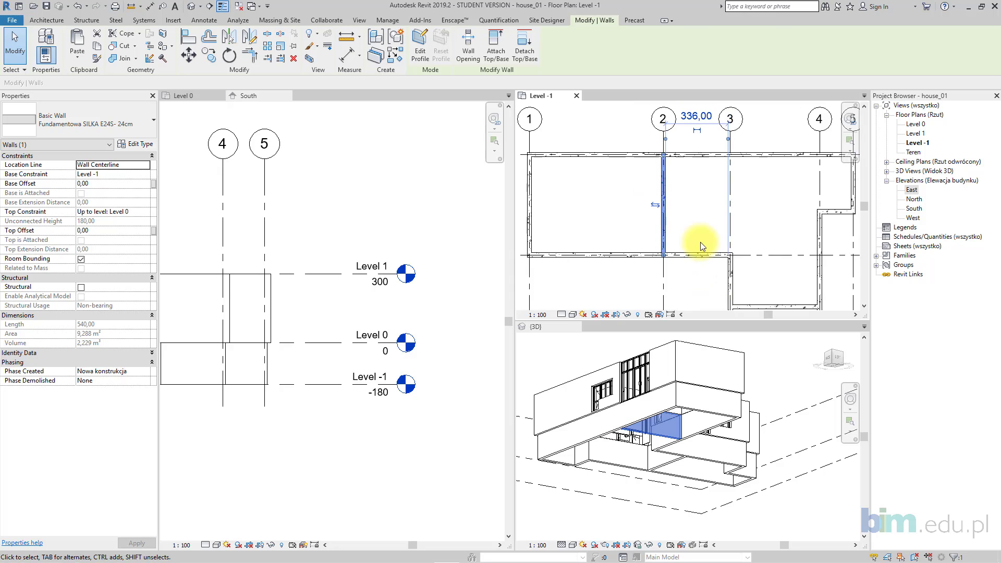
scroll(700, 245, "up", 3)
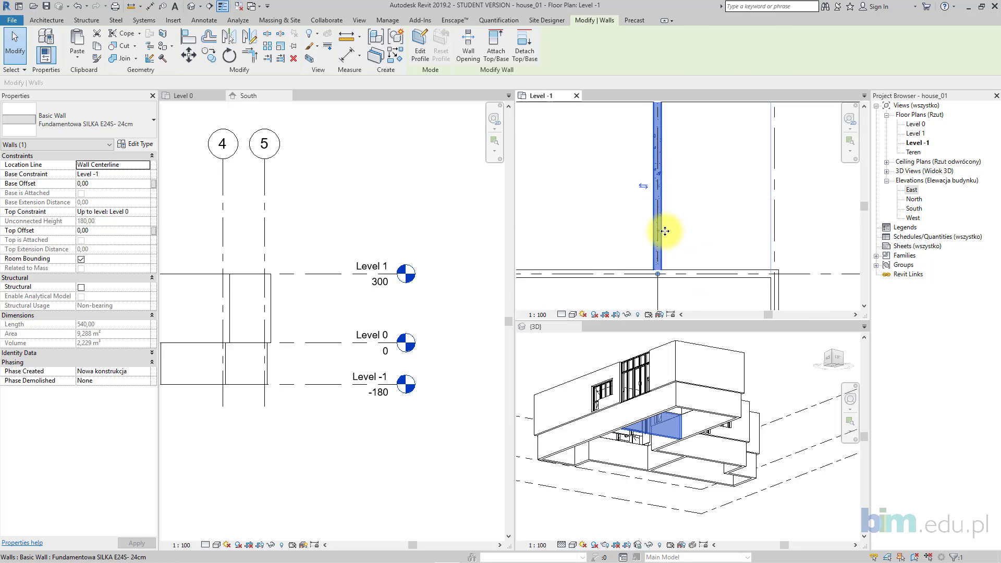
left_click(561, 314)
left_click(576, 292)
left_click(678, 255)
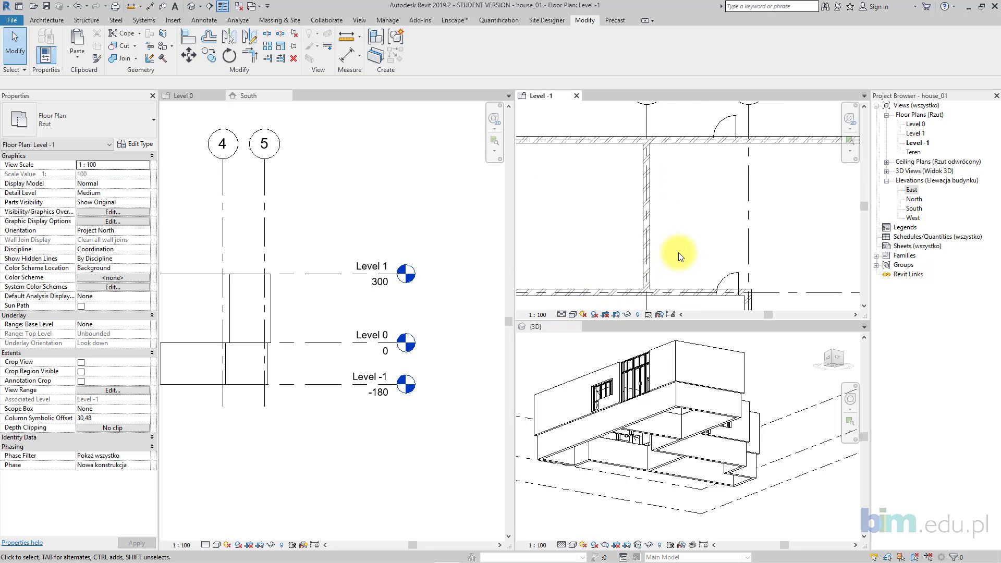
- Try deleting the two 90x190 balcony-door windows near grid 3 in the Level -1 plan, and undo the deletions
left_click(725, 275)
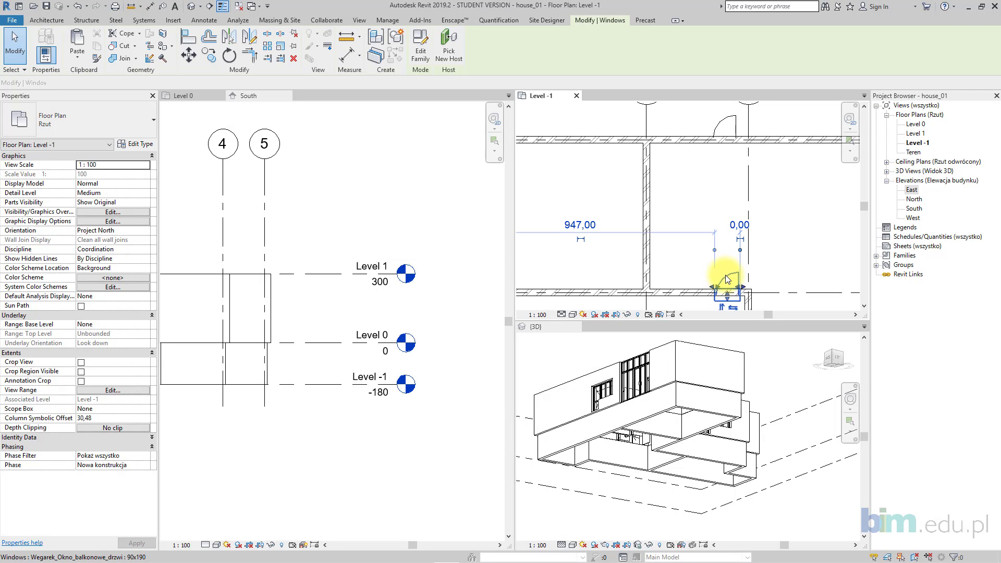
key("Delete")
left_click(717, 122)
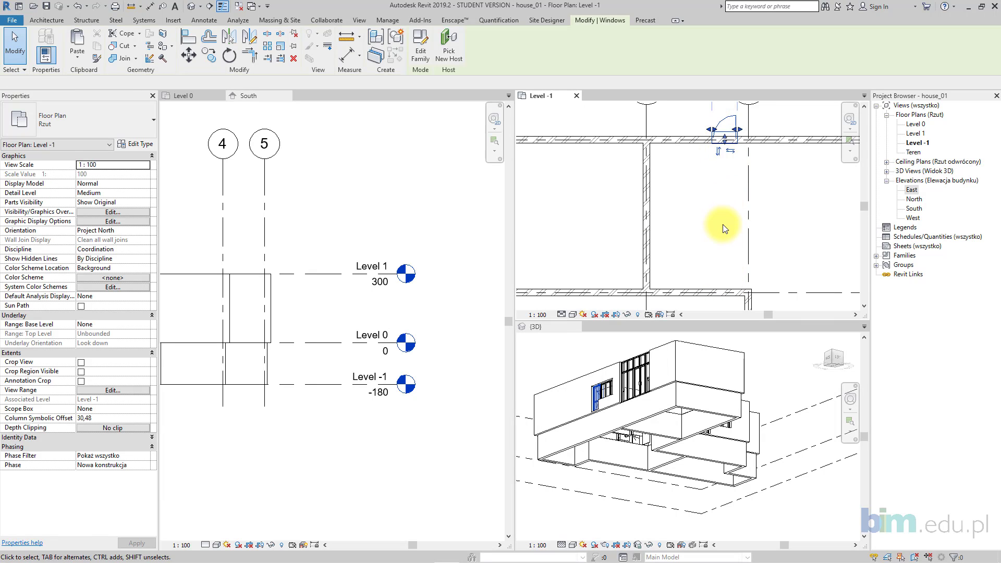
key("Delete")
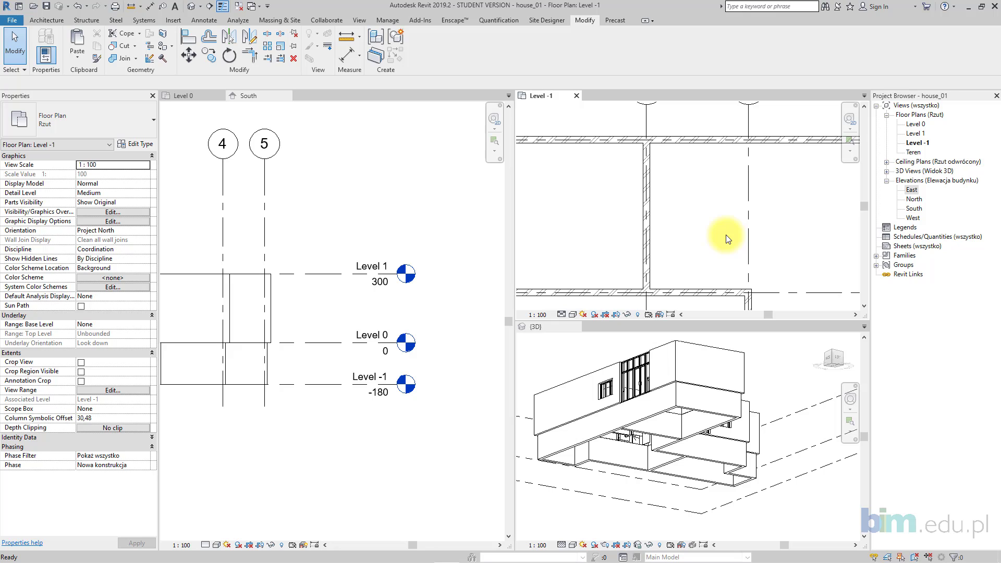
key("ctrl+z")
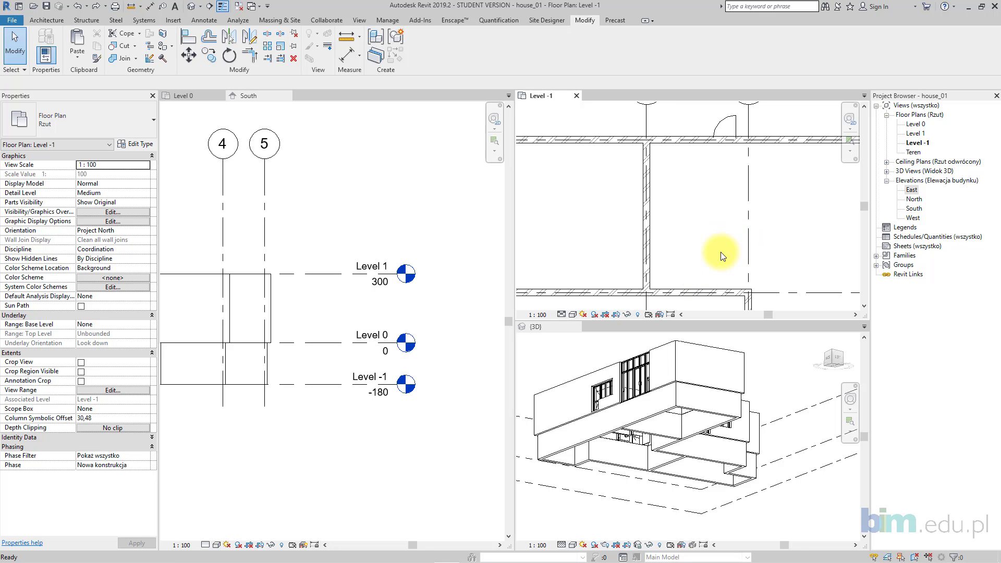
- Set the Level -1 plan's view range to a Top offset of 180 and a Cut plane offset of 60
middle_click_drag(720, 252, 686, 201)
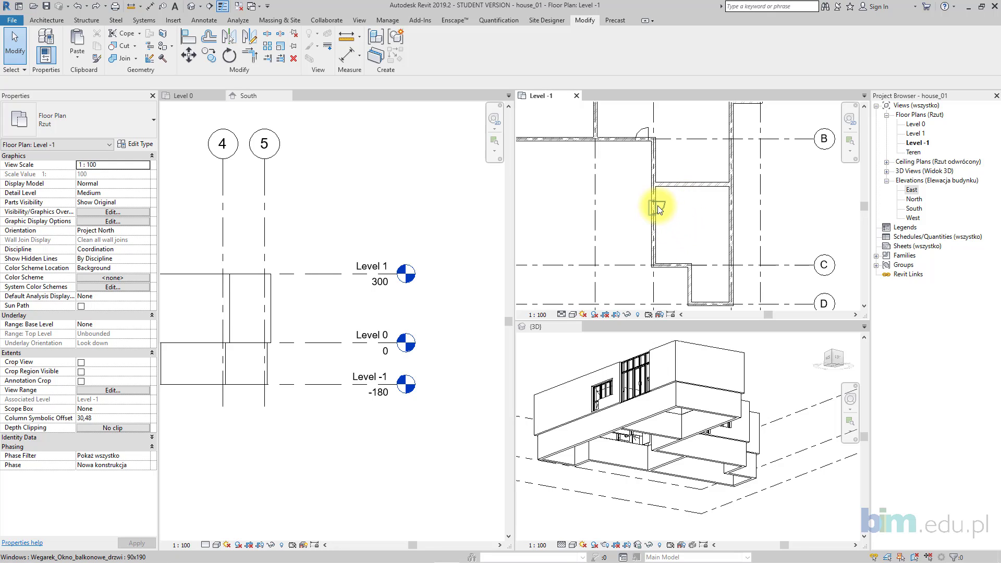
scroll(661, 208, "up", 3)
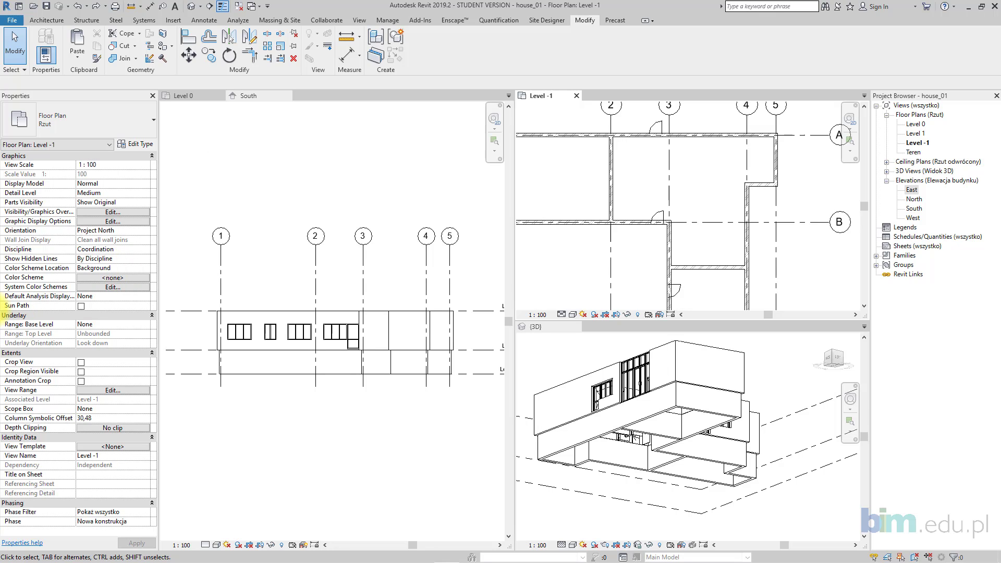
left_click(113, 390)
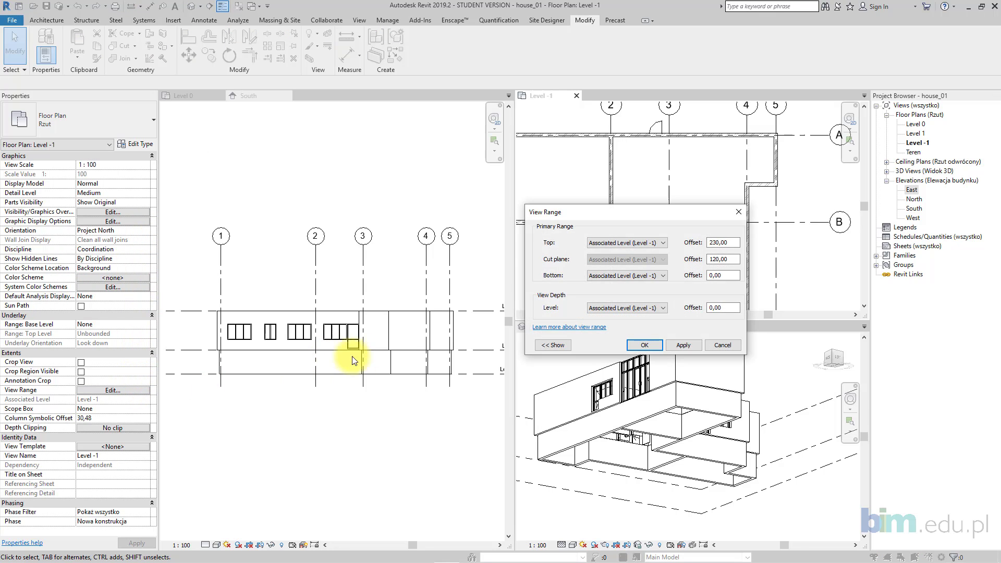
left_click_drag(605, 220, 392, 135)
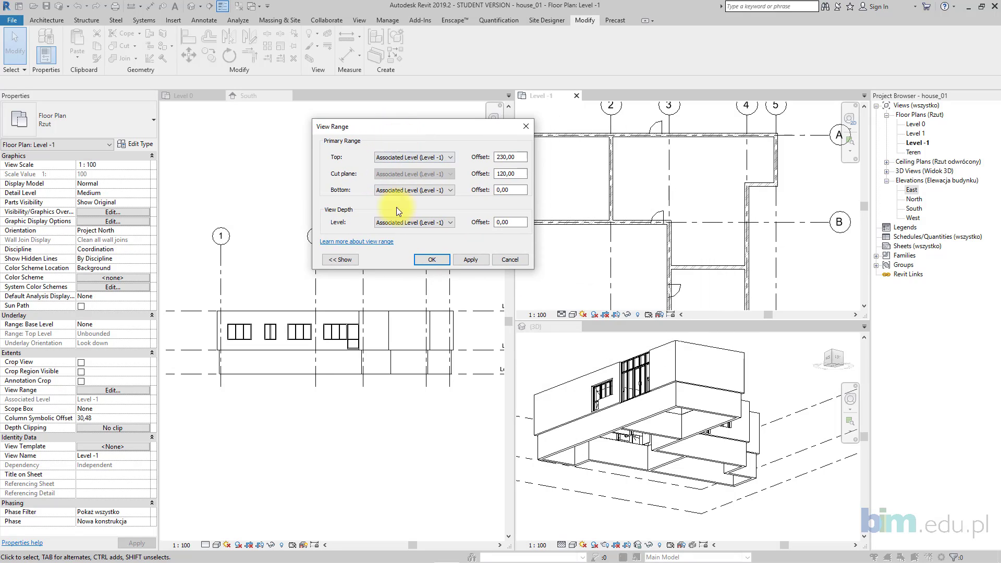
left_click(347, 259)
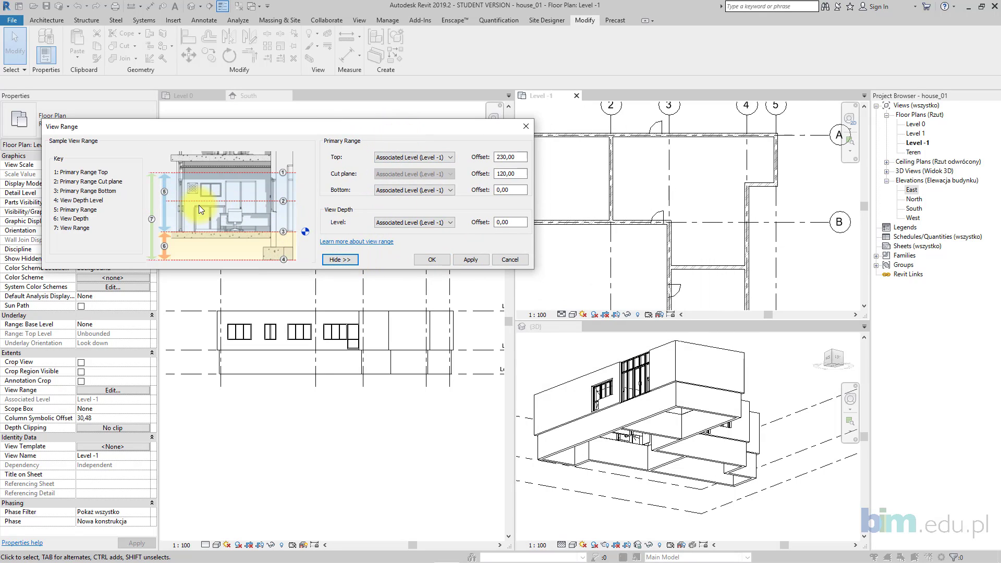
left_click_drag(518, 173, 476, 175)
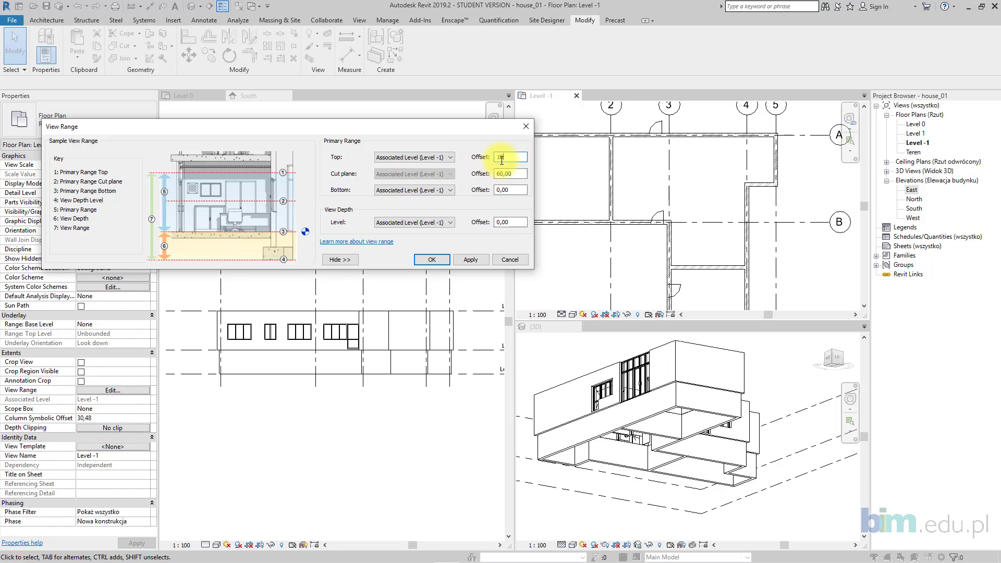
left_click(467, 259)
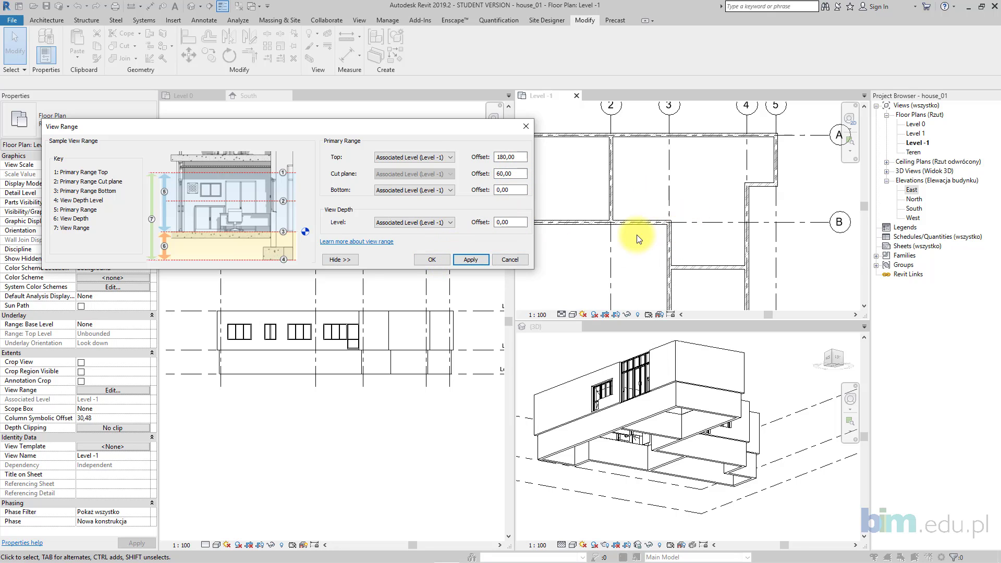
left_click(430, 261)
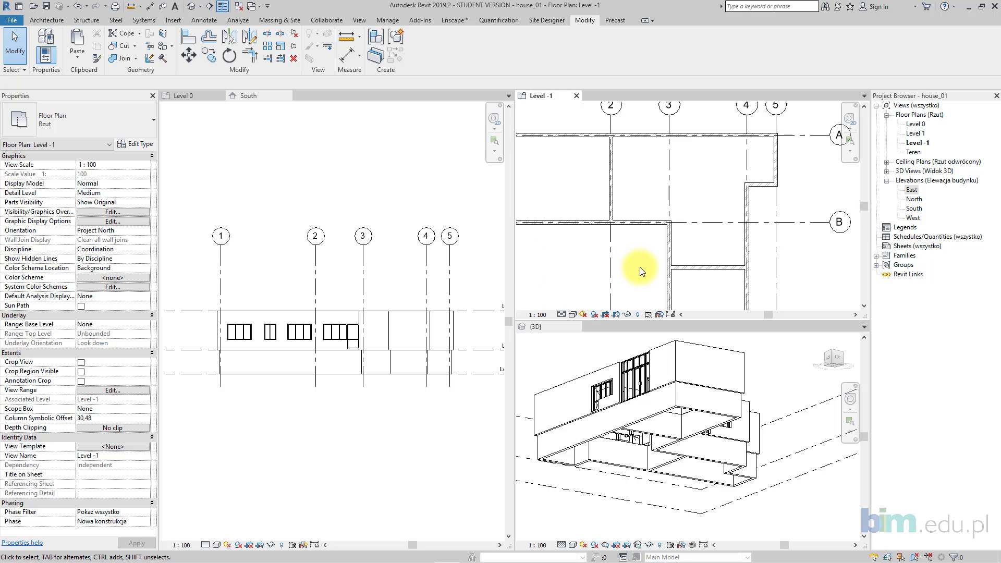
- Set the detail level of the Level -1 plan to Coarse
scroll(641, 269, "down", 5)
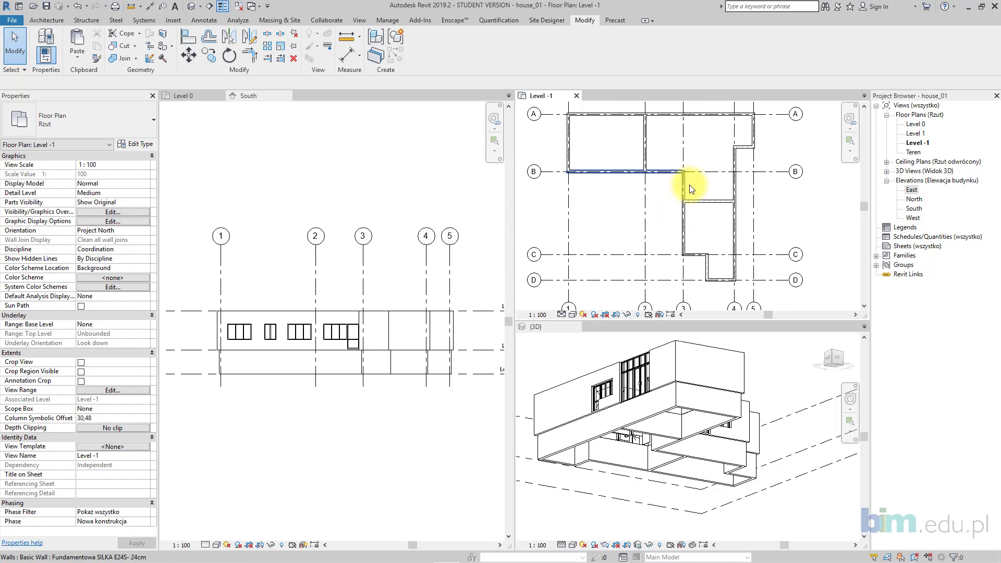
scroll(677, 175, "up", 6)
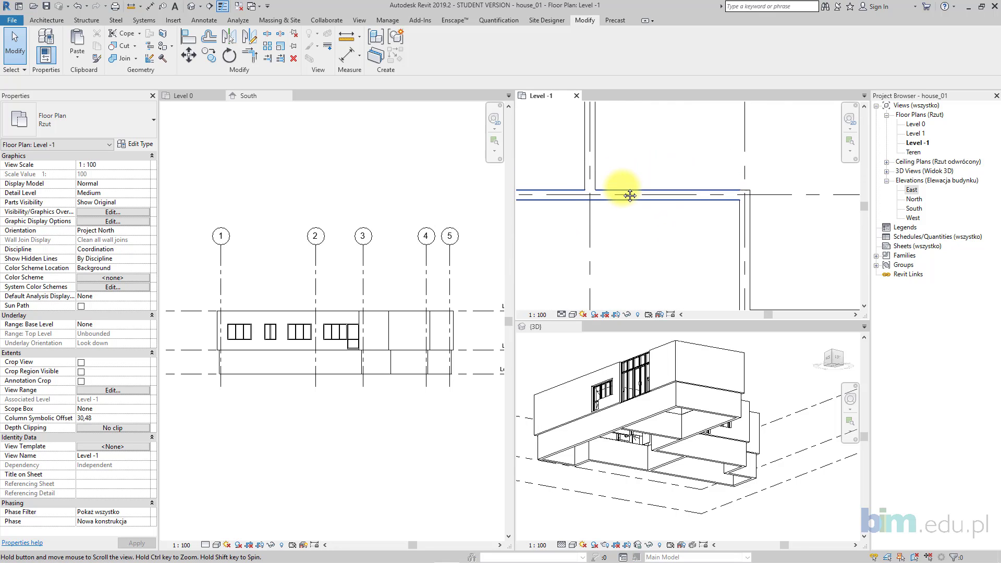
left_click(562, 313)
left_click(575, 283)
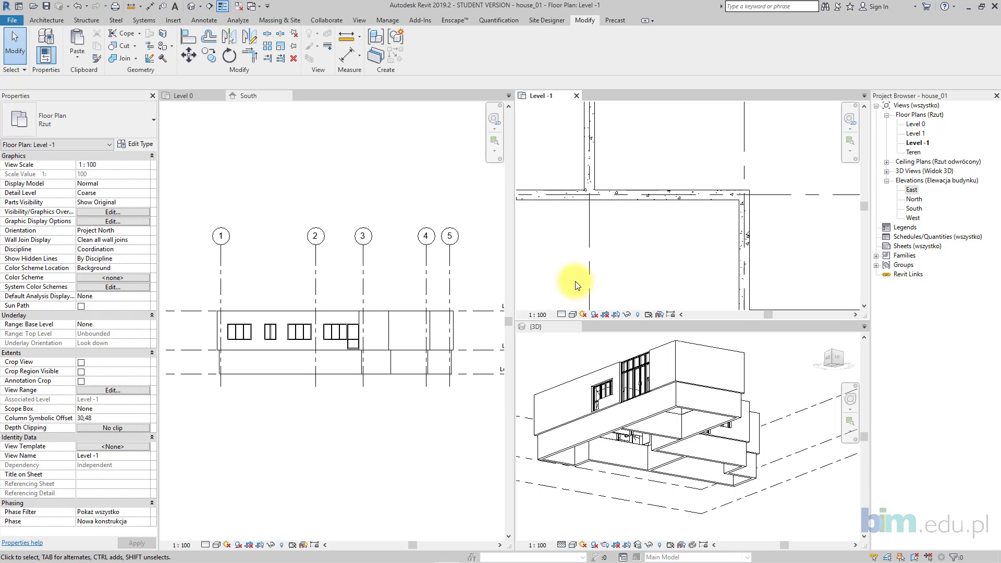
- Set the detail level of the Level -1 plan to Medium
left_click(566, 313)
left_click(575, 294)
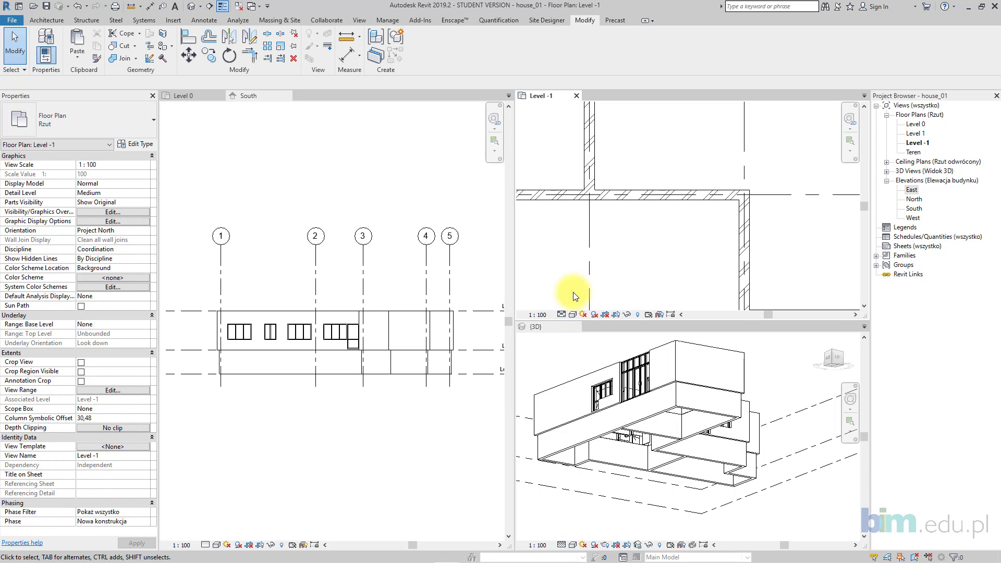
left_click(140, 143)
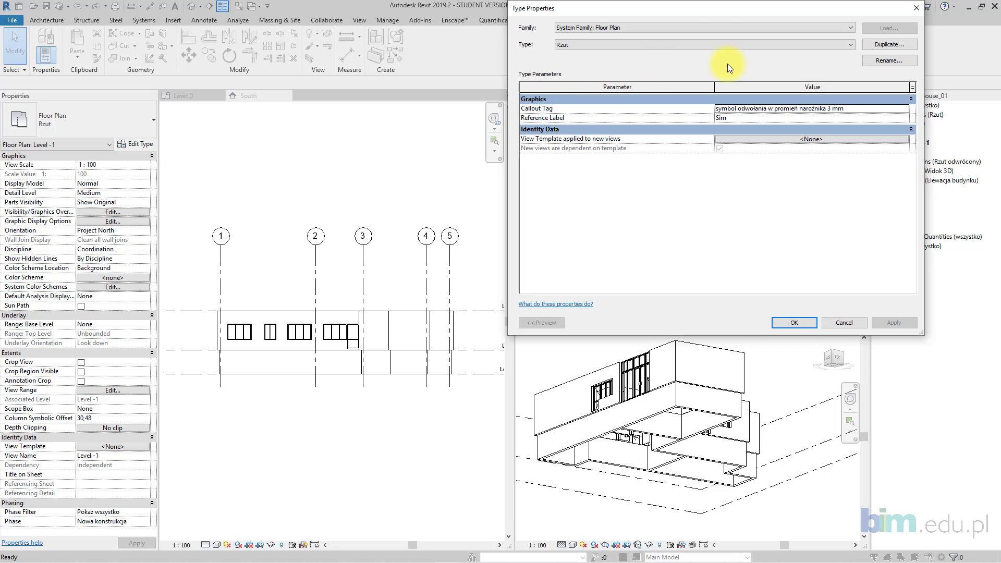
left_click_drag(717, 14, 301, 92)
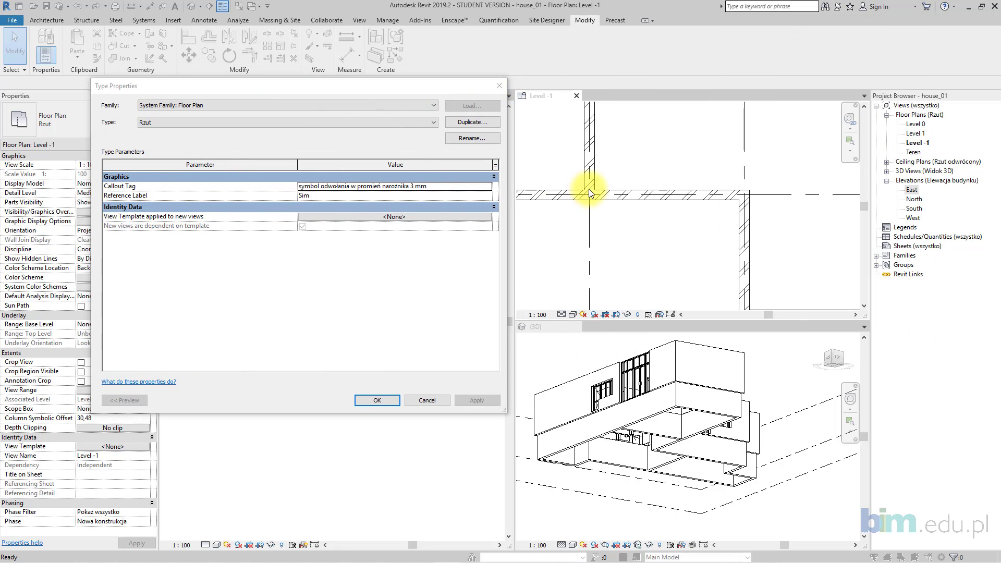
left_click(500, 85)
- Review the coarse scale fill settings in the type properties of the foundation wall along grid B, and deselect the wall
left_click(560, 198)
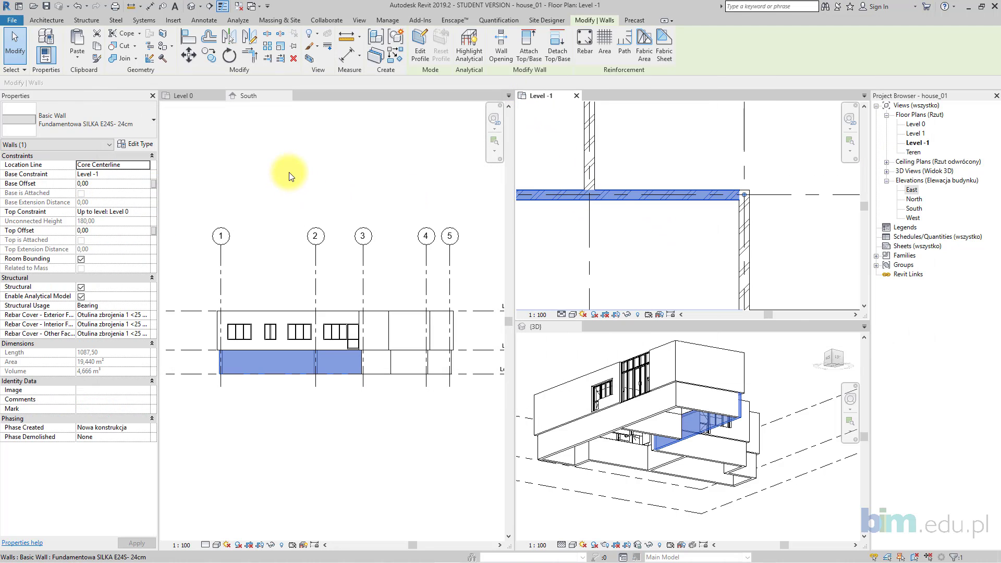
left_click(141, 144)
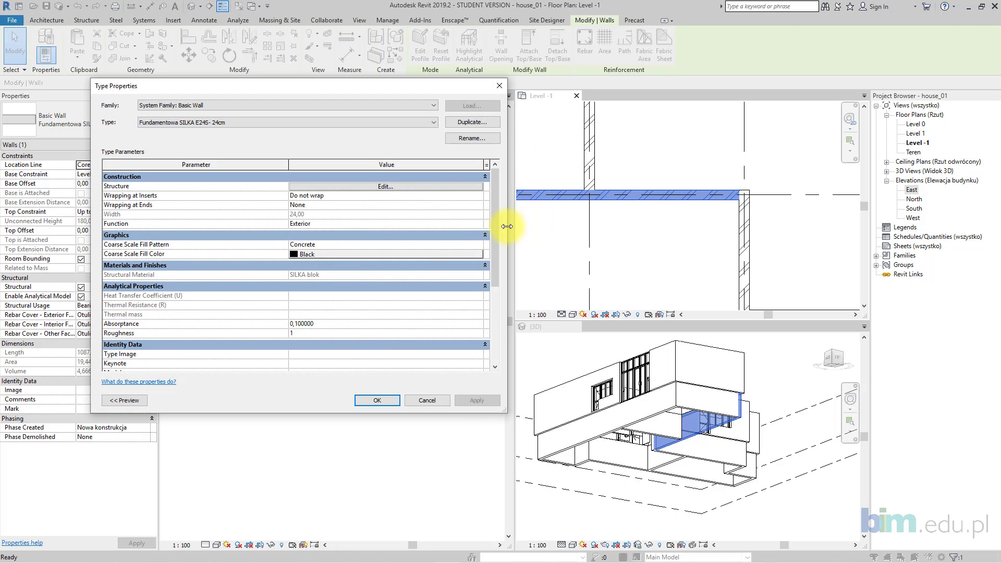
left_click_drag(506, 226, 441, 227)
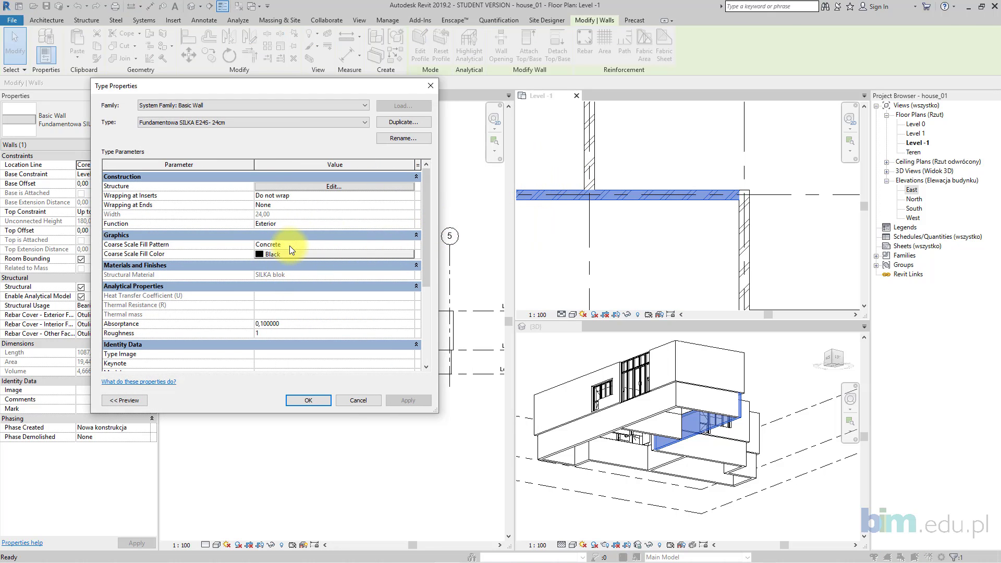
left_click(308, 400)
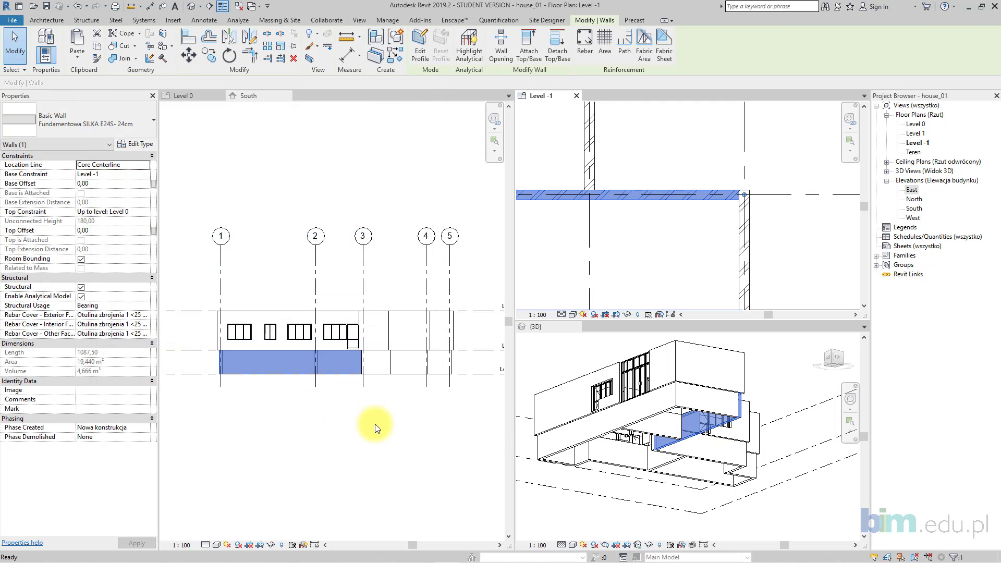
left_click(483, 319)
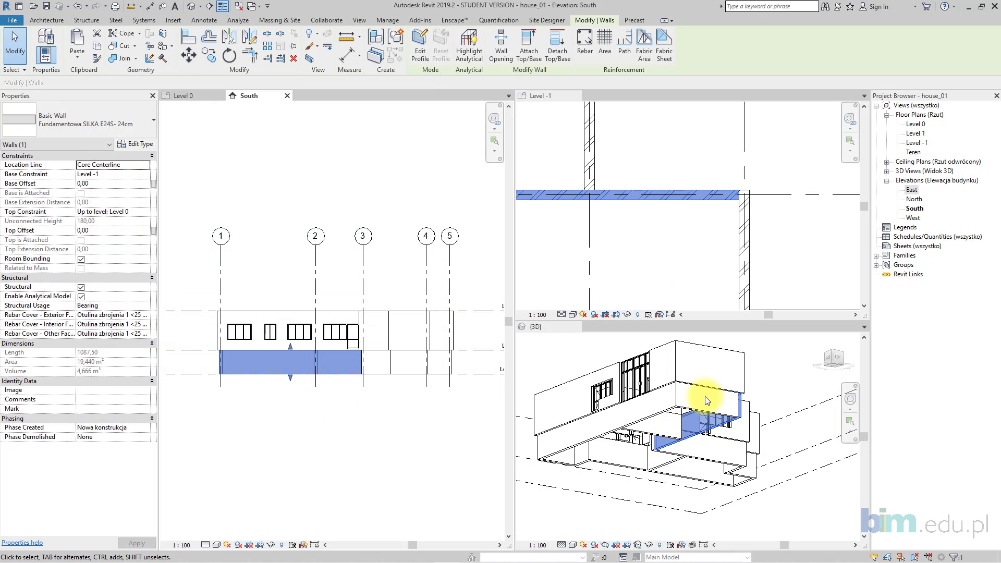
left_click(774, 374)
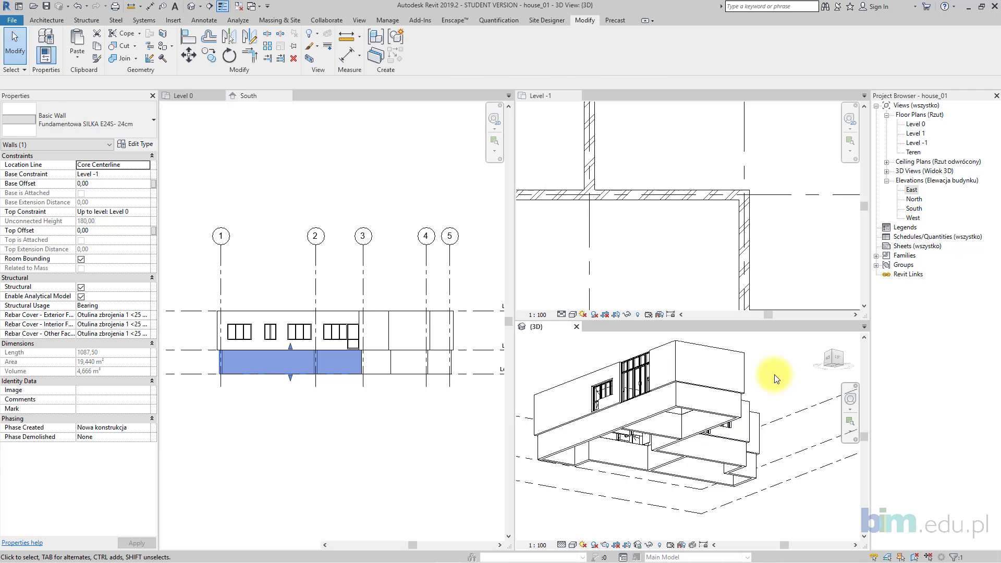
- Place a Wall Foundation of type Ława nośna - 900 x 300 under the long exterior foundation wall in the 3D view
middle_click_drag(765, 419, 768, 398)
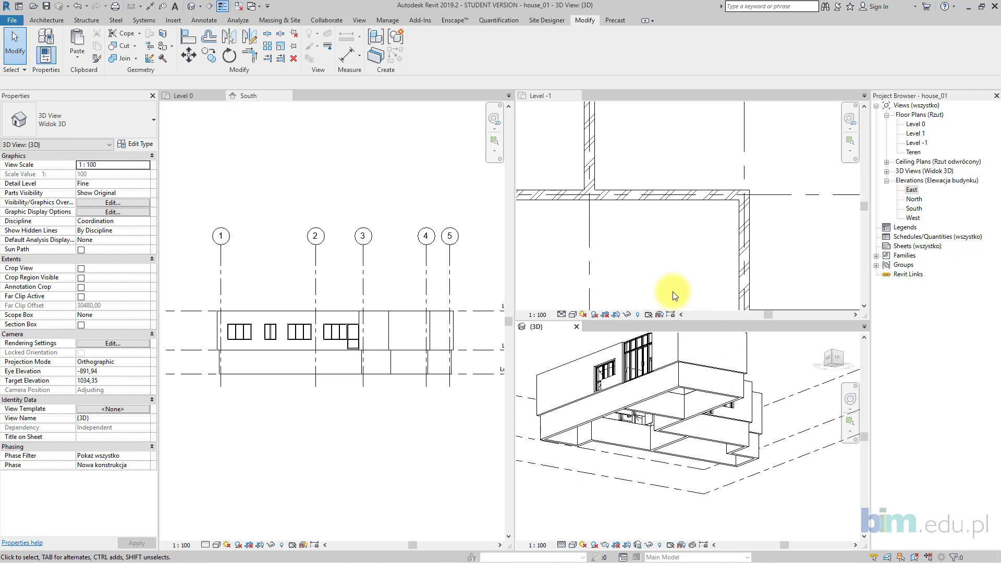
left_click(73, 22)
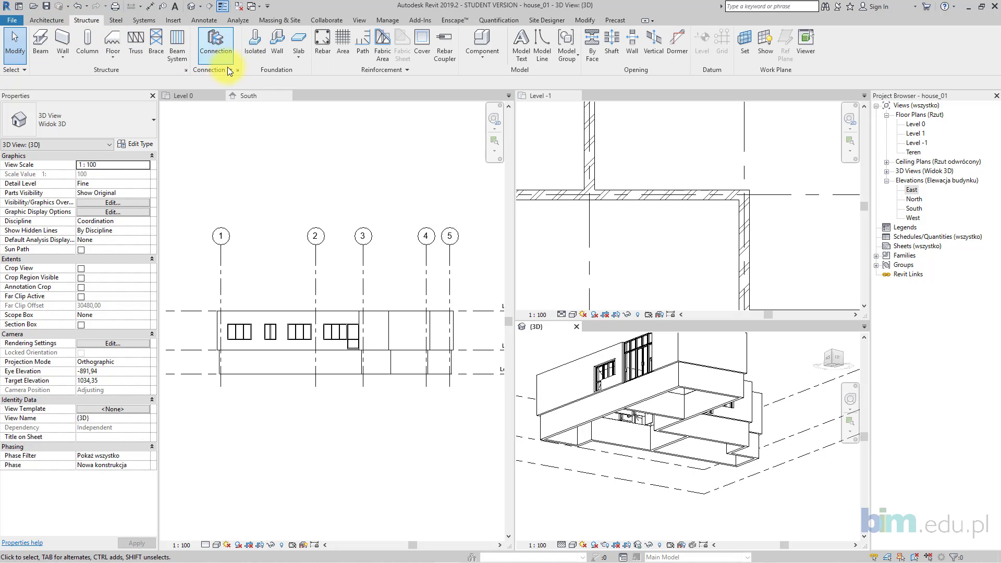
left_click(278, 52)
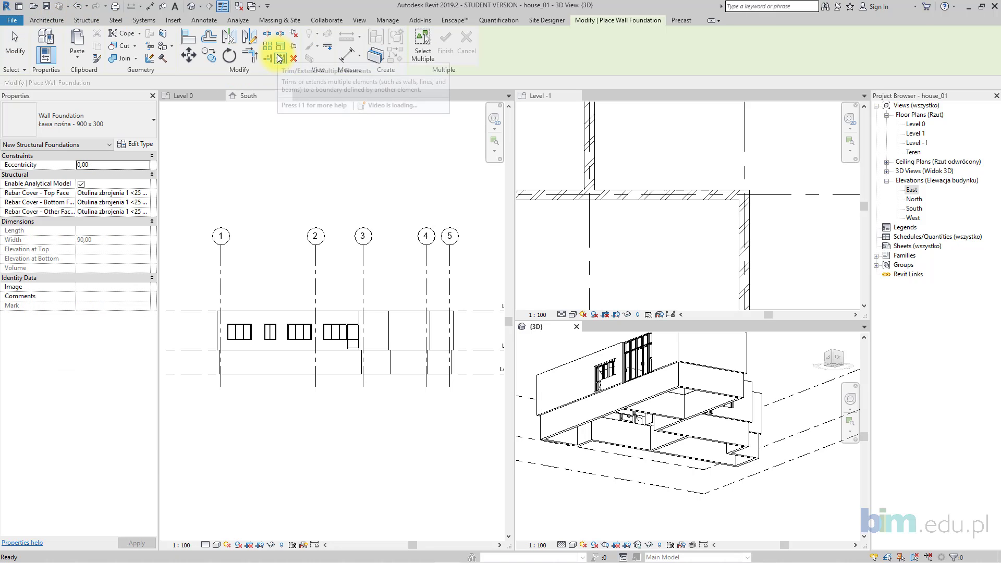
left_click(96, 123)
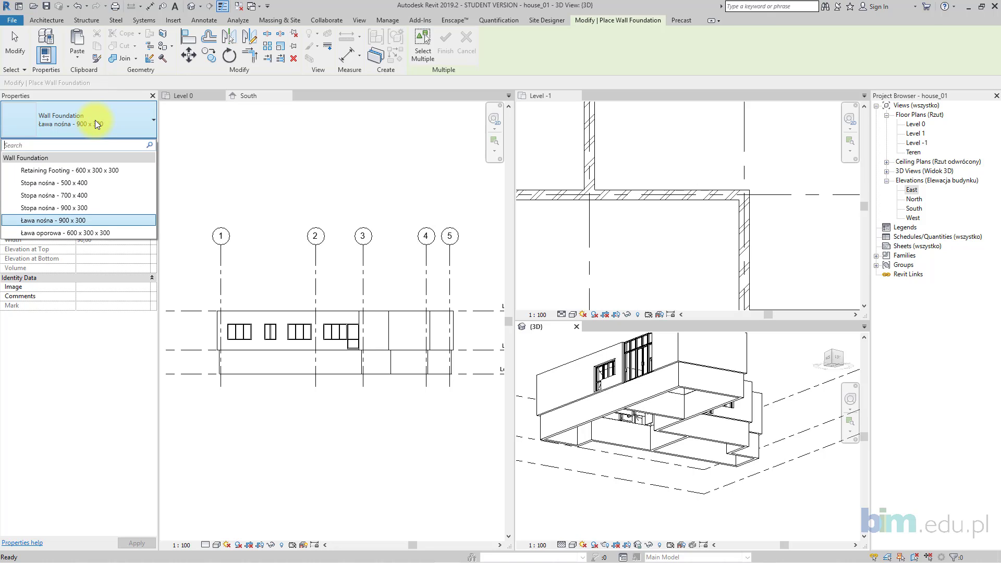
left_click(94, 120)
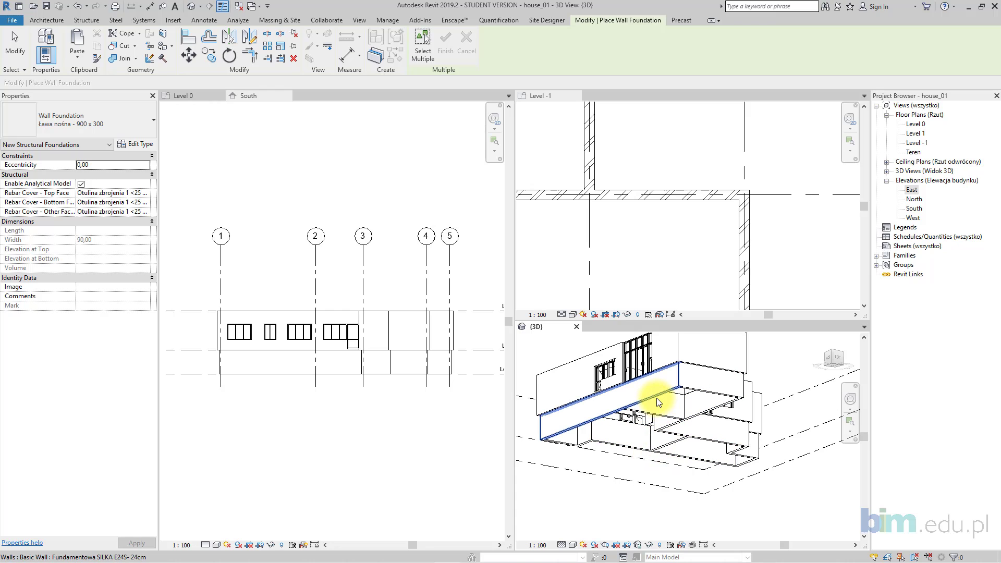
middle_click_drag(655, 398, 666, 375, "shift")
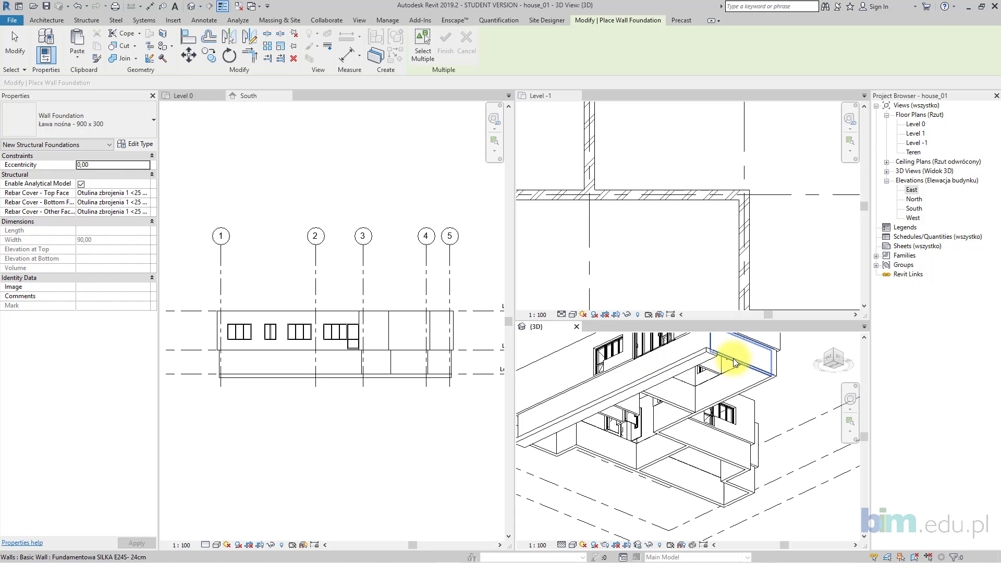
- Place Ława nośna - 900 x 300 wall foundations under the remaining Level -1 foundation walls and end the command
key("Tab")
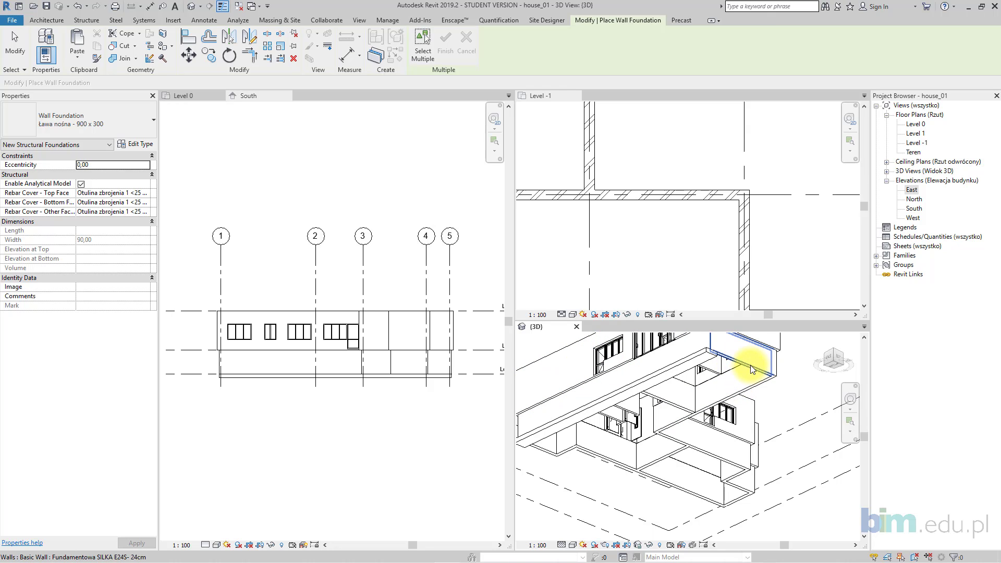
left_click(672, 399)
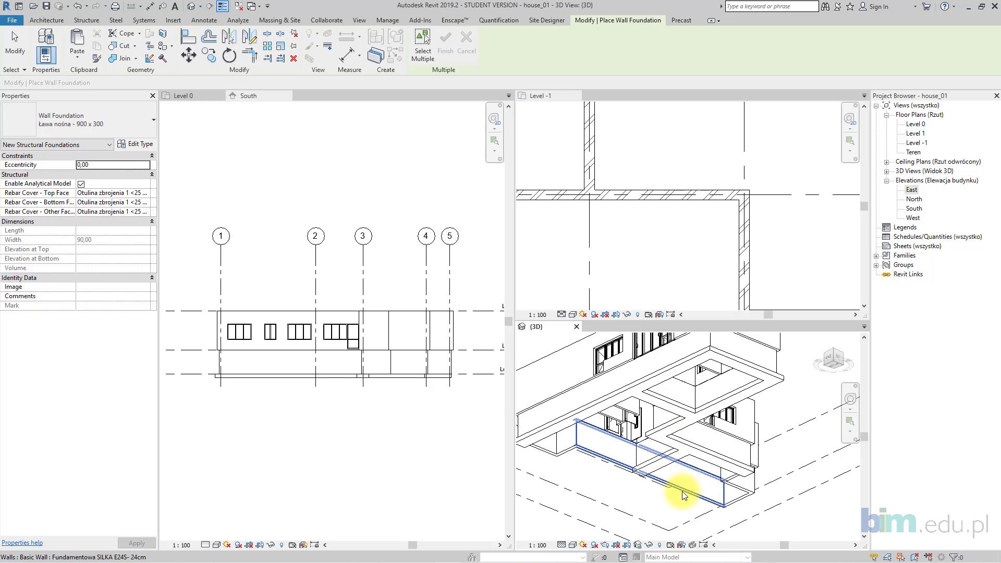
left_click(706, 474)
left_click(730, 482)
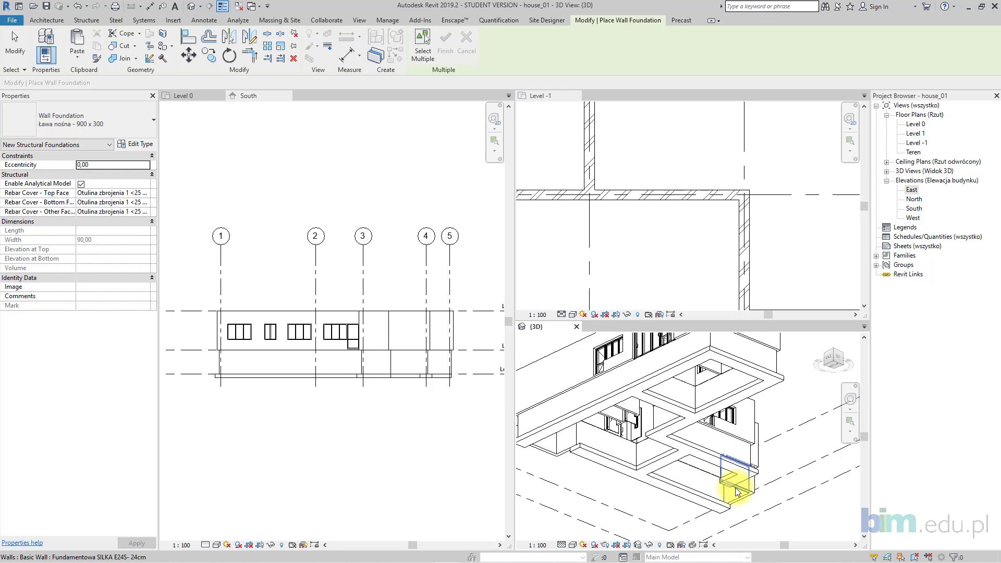
left_click(567, 454)
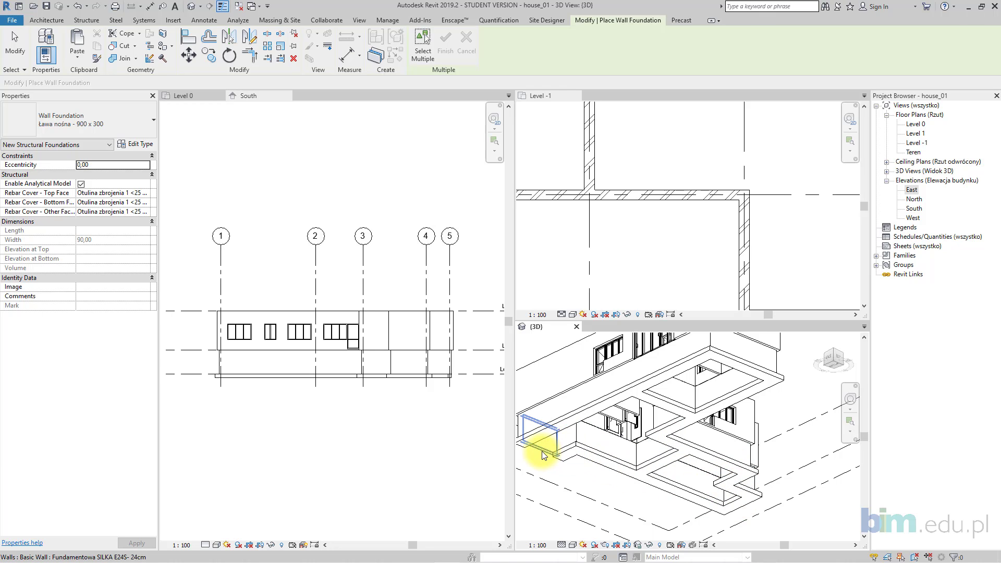
left_click(540, 454)
scroll(615, 476, "down", 1)
middle_click_drag(621, 478, 599, 424)
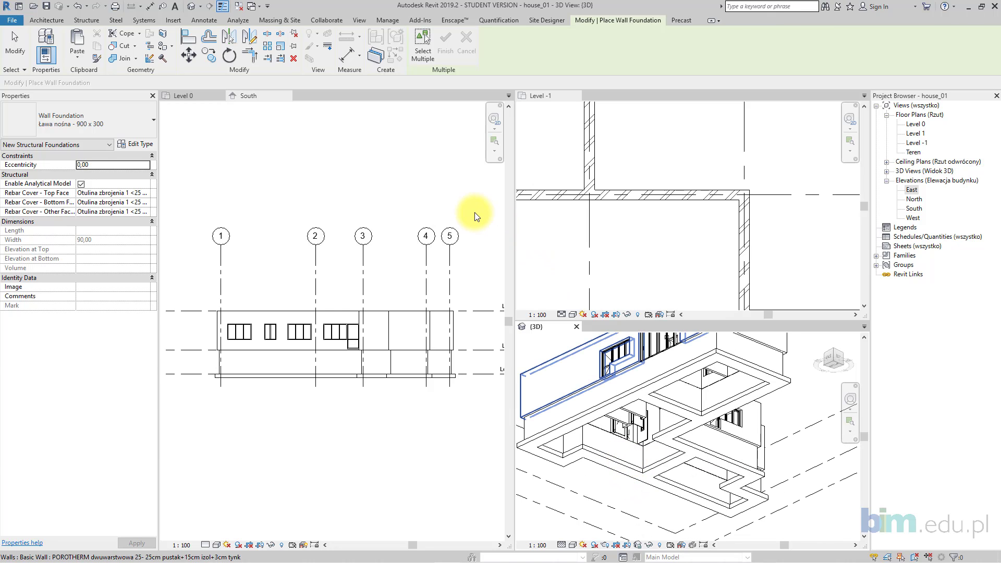
key("Escape")
key("Escape")
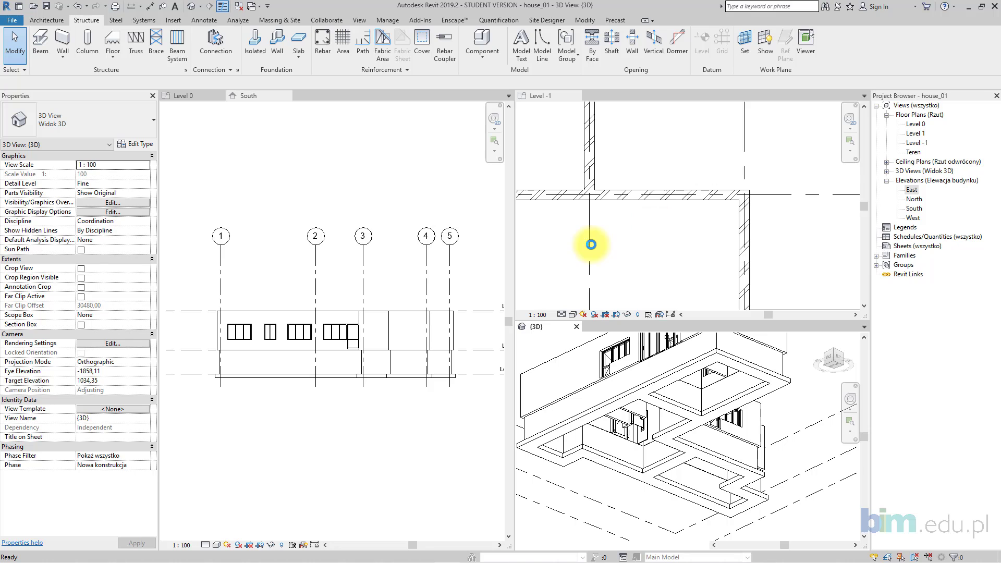
- Open the view range settings of the Level -1 floor plan
scroll(654, 232, "down", 4)
mouse_move(647, 243)
middle_mouse_down()
mouse_move(642, 202)
mouse_move(638, 225)
middle_mouse_up()
left_click(139, 392)
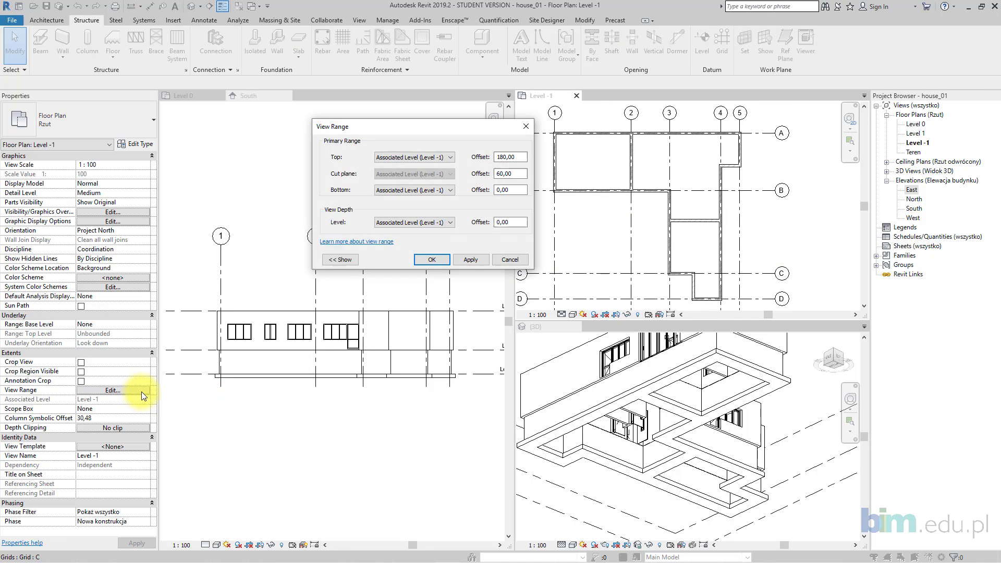
left_click_drag(441, 129, 417, 108)
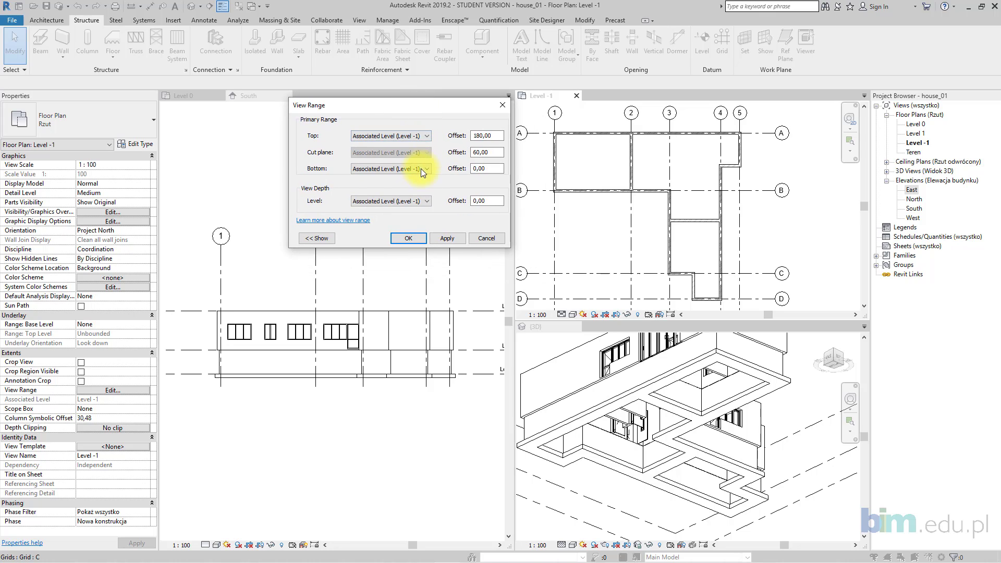
- Try to apply a Bottom offset of -60 in the view range, and restore the offset to 0
left_click(490, 169)
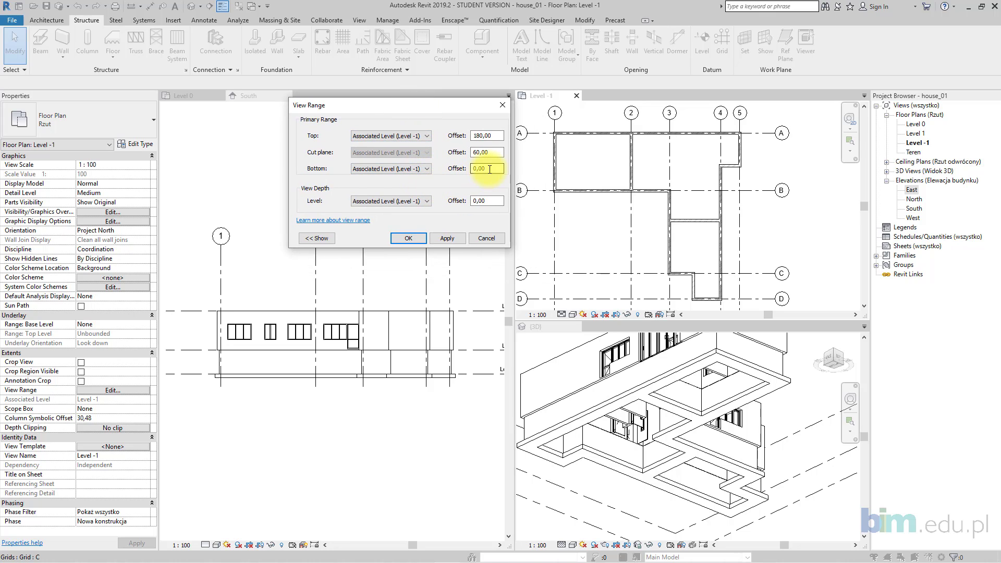
double_click(482, 170)
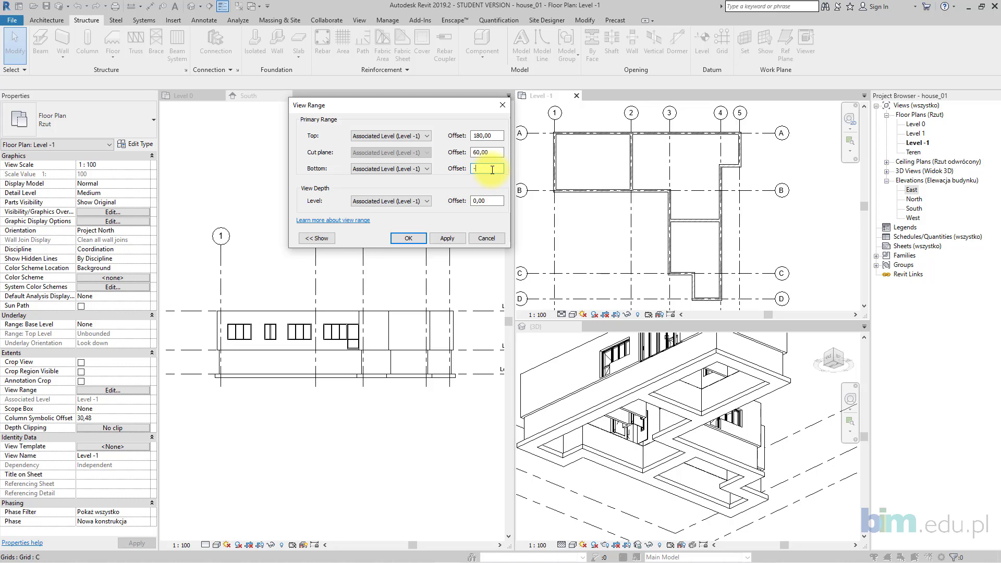
left_click(437, 238)
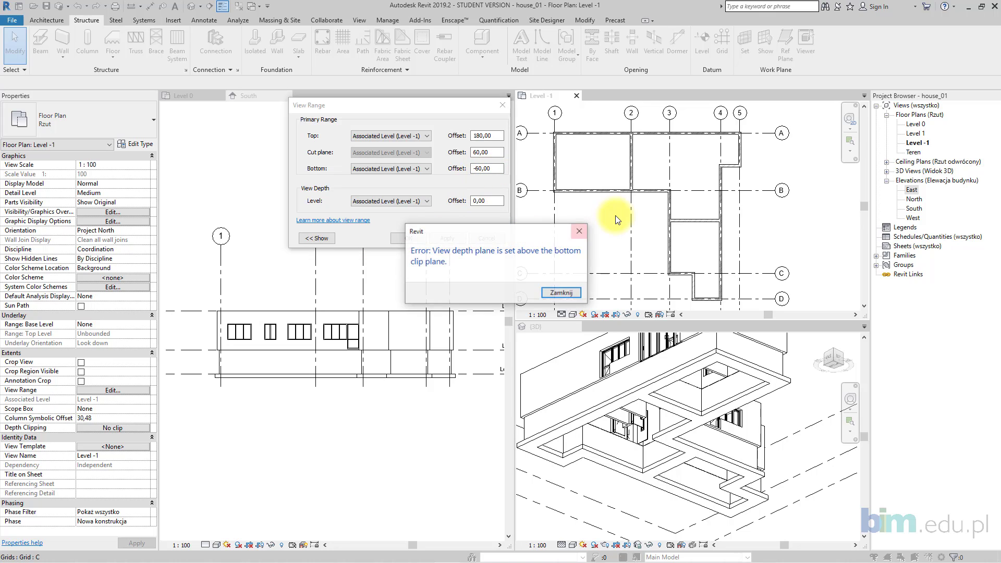
left_click(564, 292)
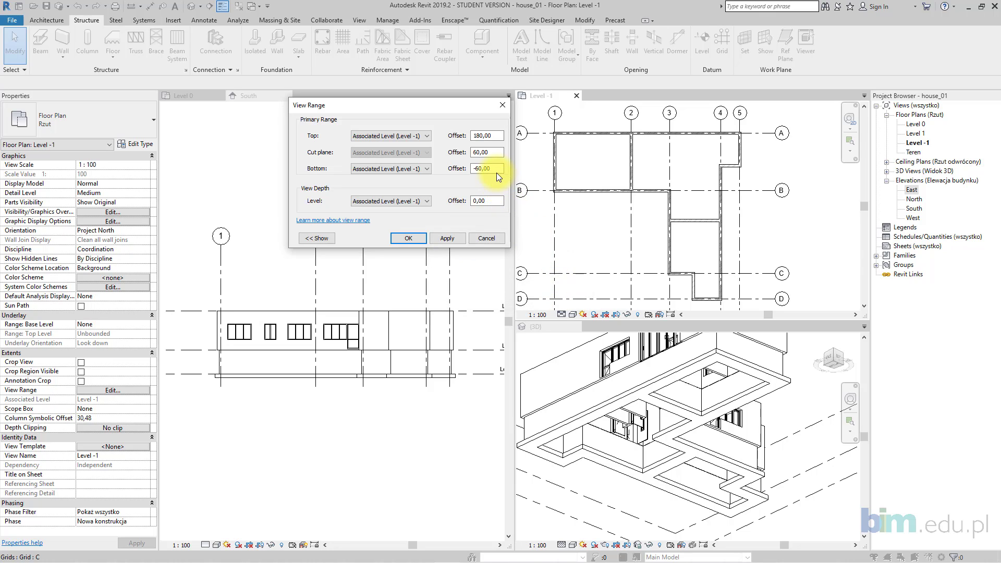
left_click(451, 242)
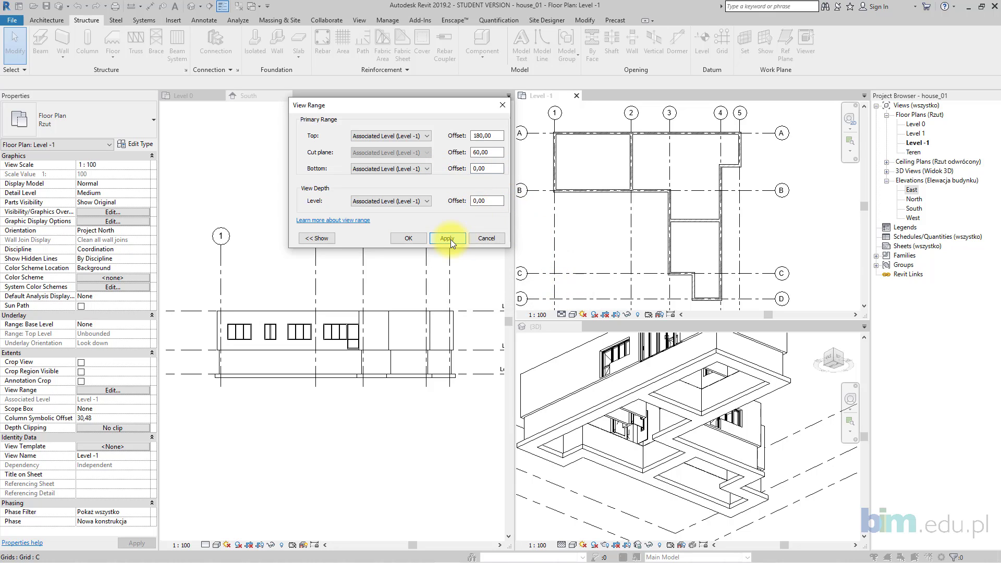
- Set the view depth level of the Level -1 plan's view range to Level Below and apply it
left_click(418, 202)
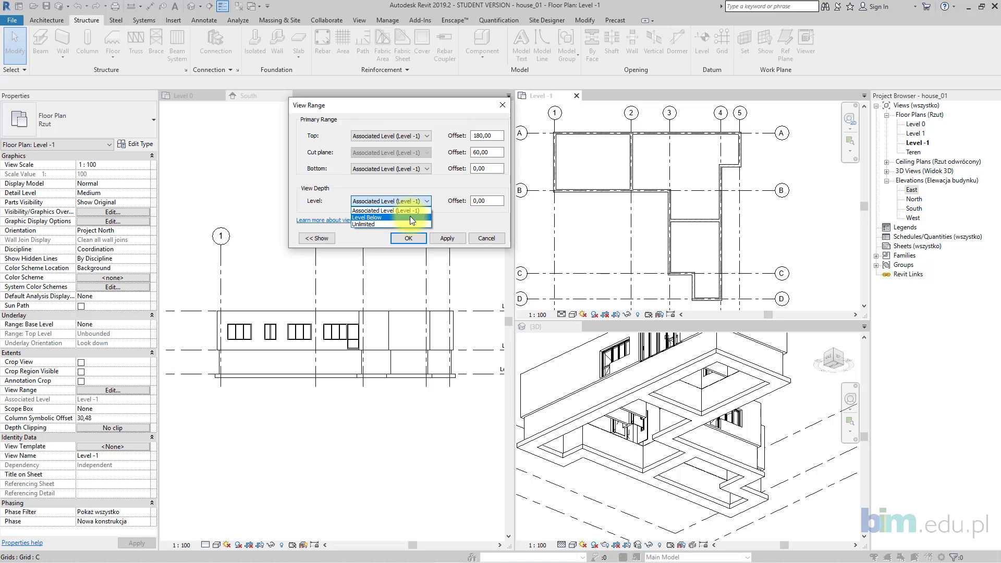
left_click(410, 217)
left_click(447, 238)
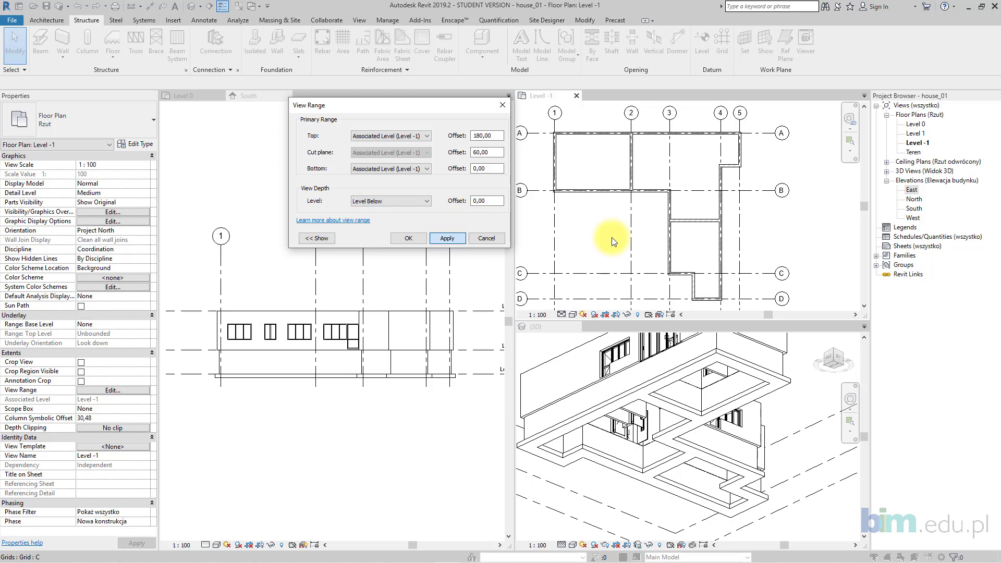
left_click(409, 238)
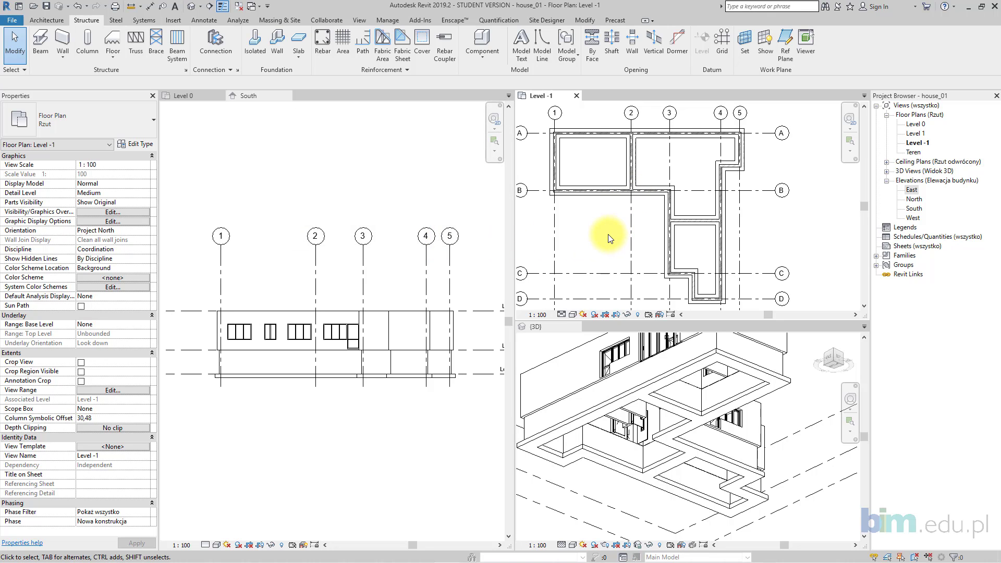
- Close the Level -1 plan view and orbit the 3D view to show the house from above
middle_click_drag(608, 233, 645, 237)
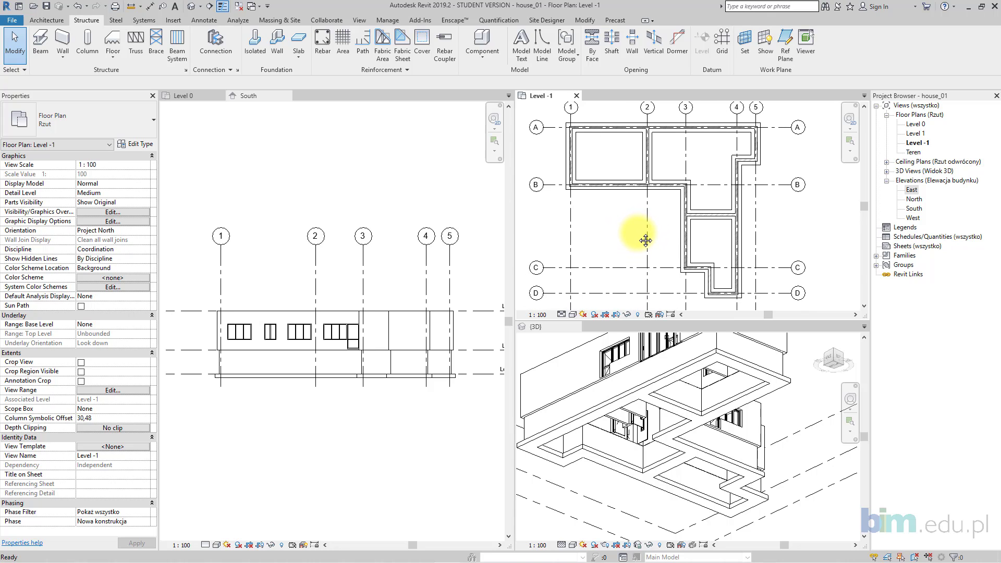
left_click(610, 373)
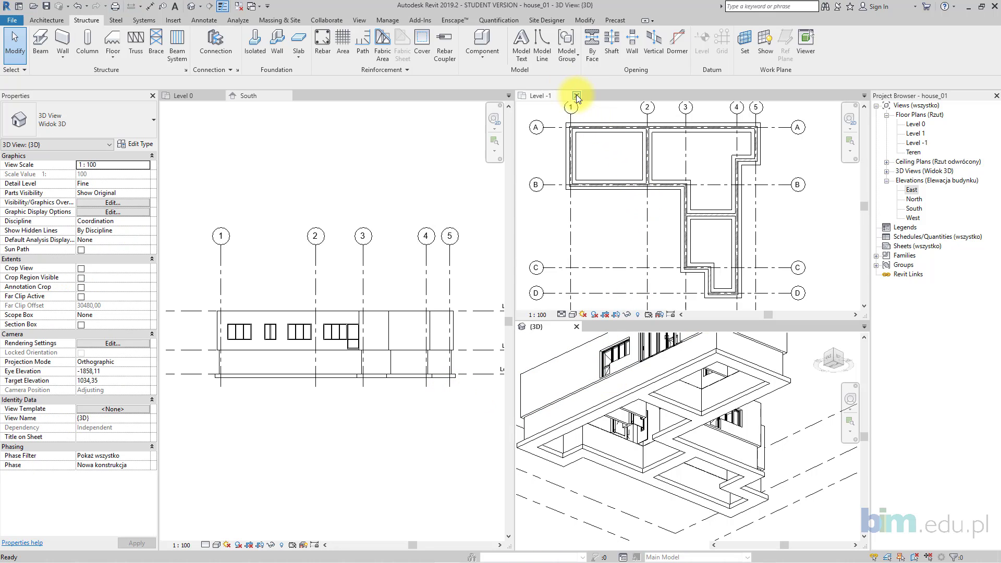
left_click(576, 96)
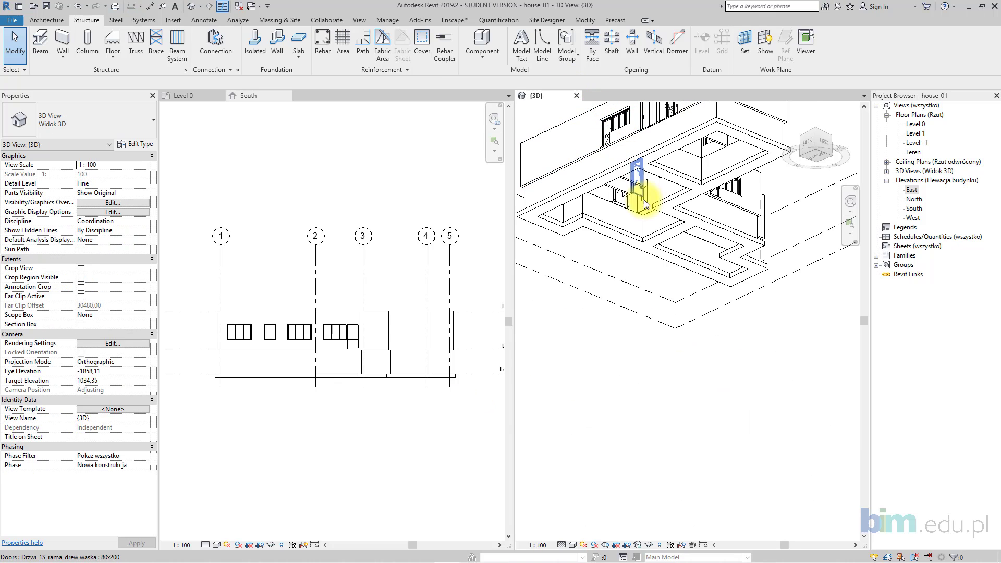
middle_click_drag(662, 243, 663, 316)
middle_click_drag(717, 291, 670, 301, "shift")
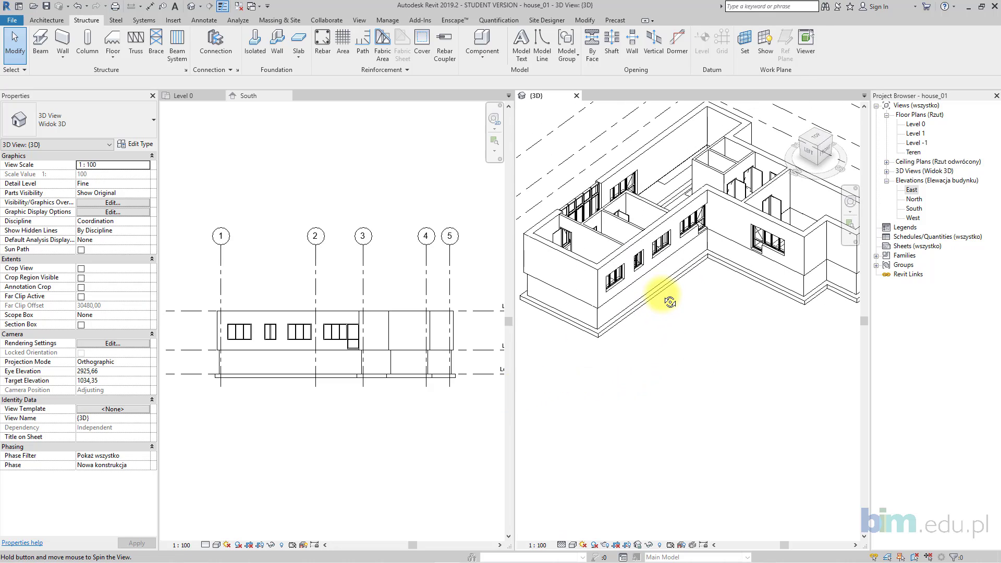
- Start a structural floor in the Level -1 plan and set its level to Level 0
left_click(376, 186)
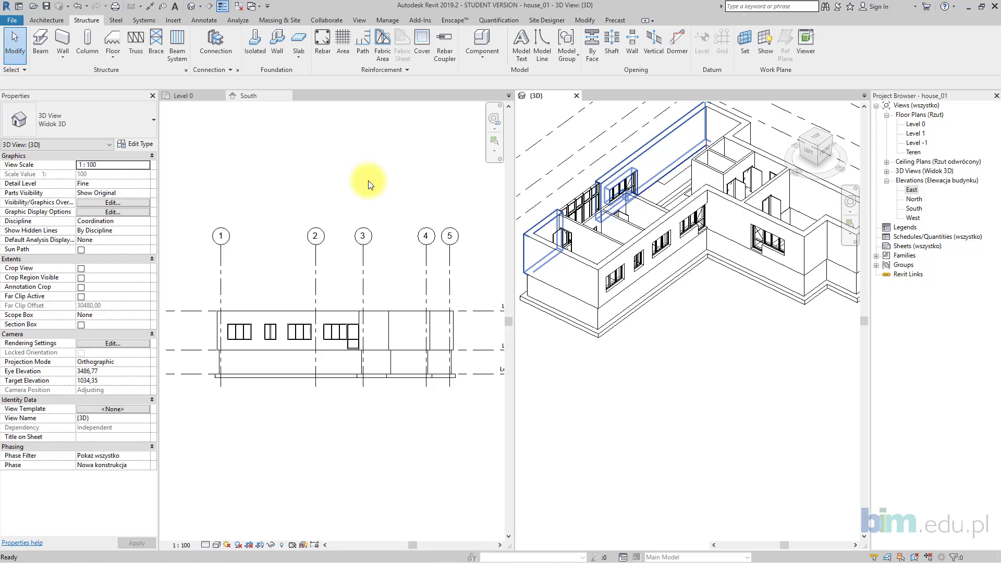
left_click(199, 96)
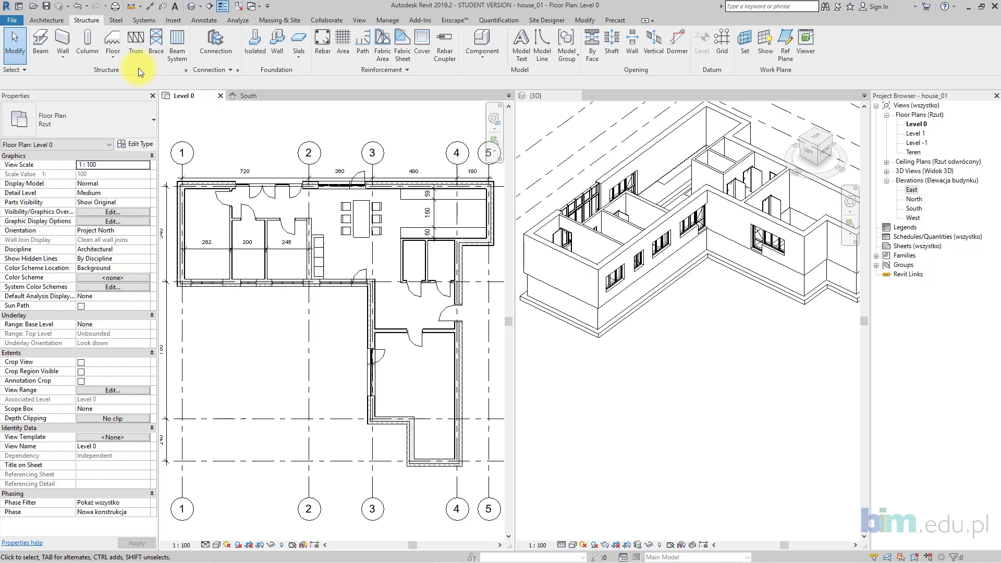
left_click(926, 143)
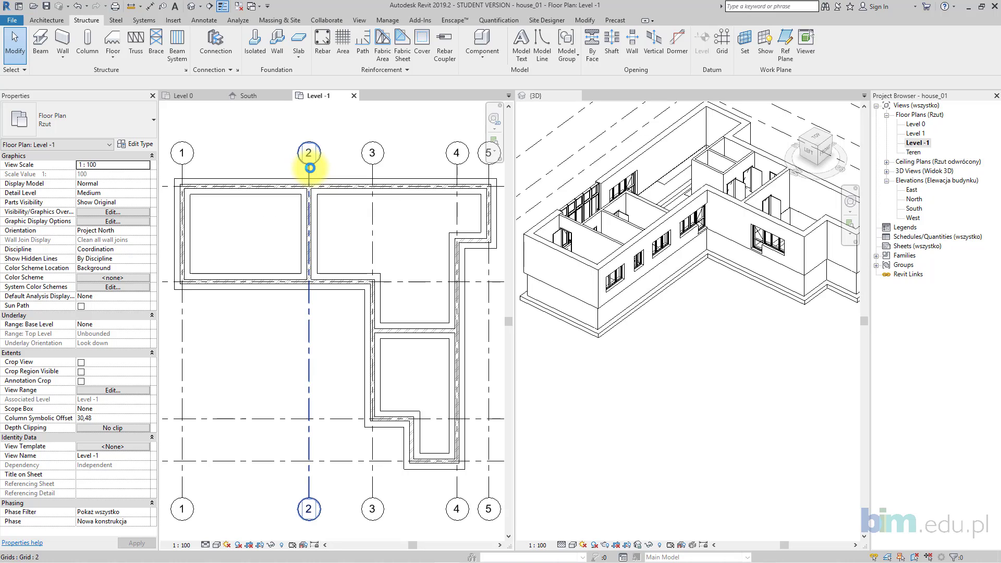
left_click(118, 57)
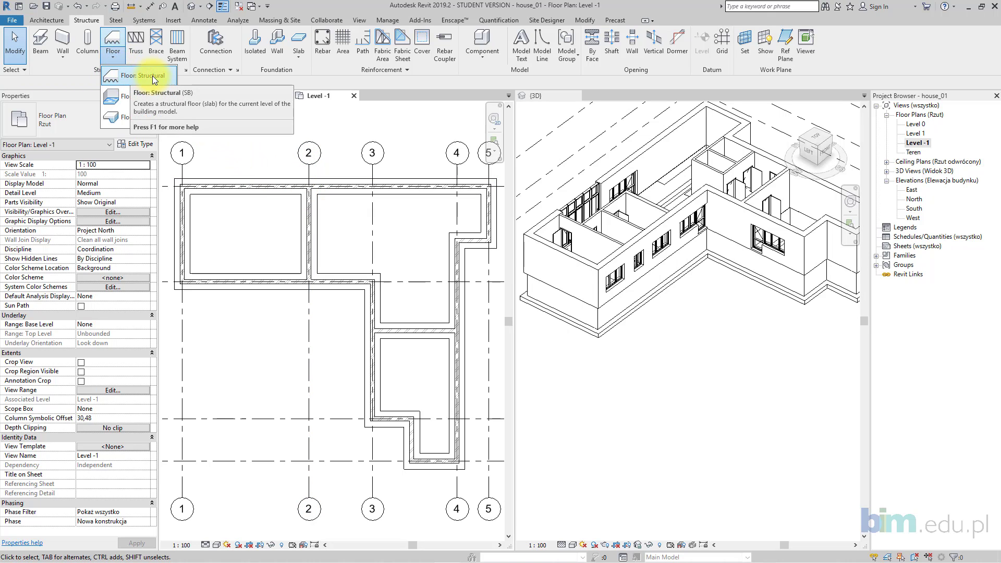
left_click(154, 76)
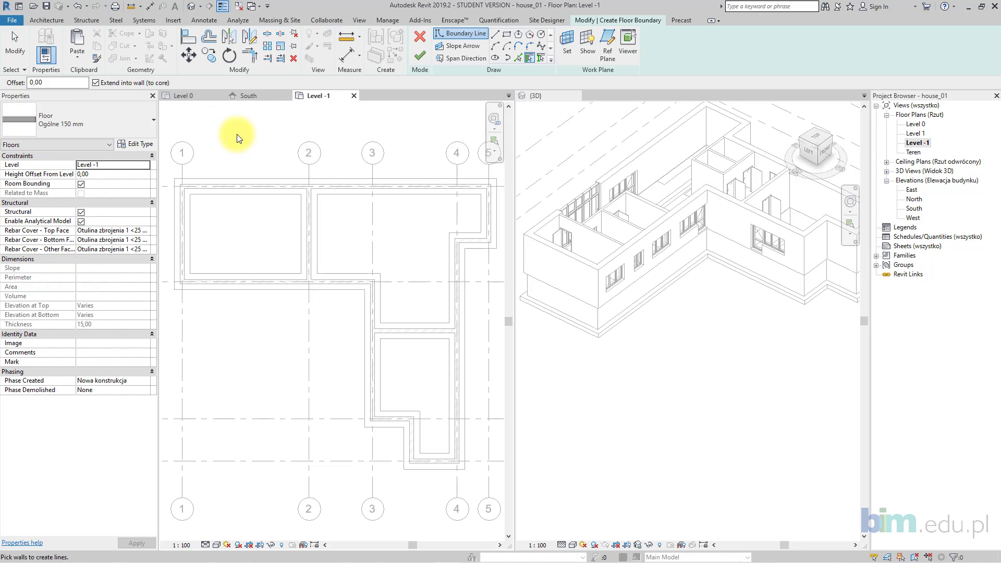
left_click(146, 166)
left_click(107, 180)
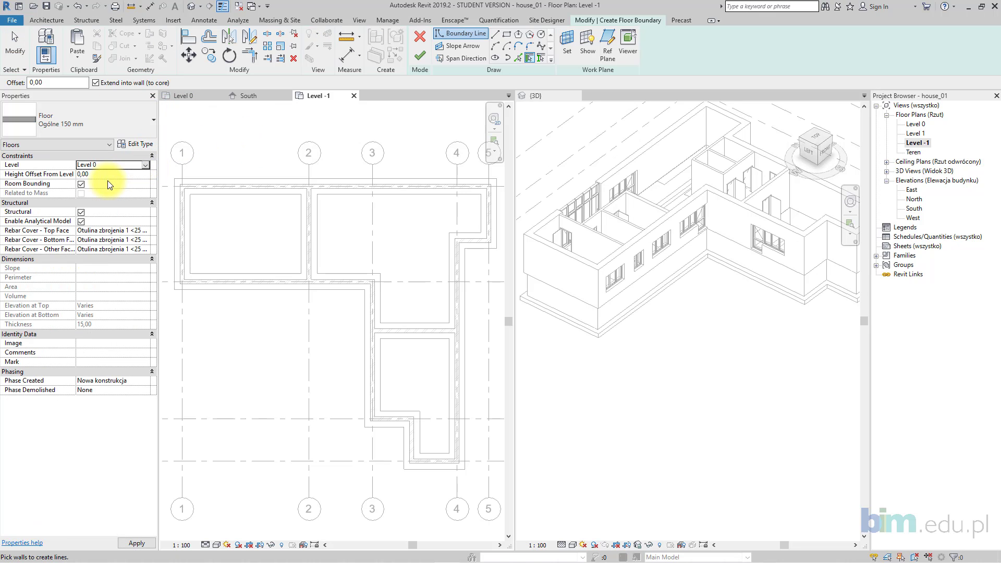
- Choose the floor type Ogólne 300 mm for the new structural floor
left_click(132, 125)
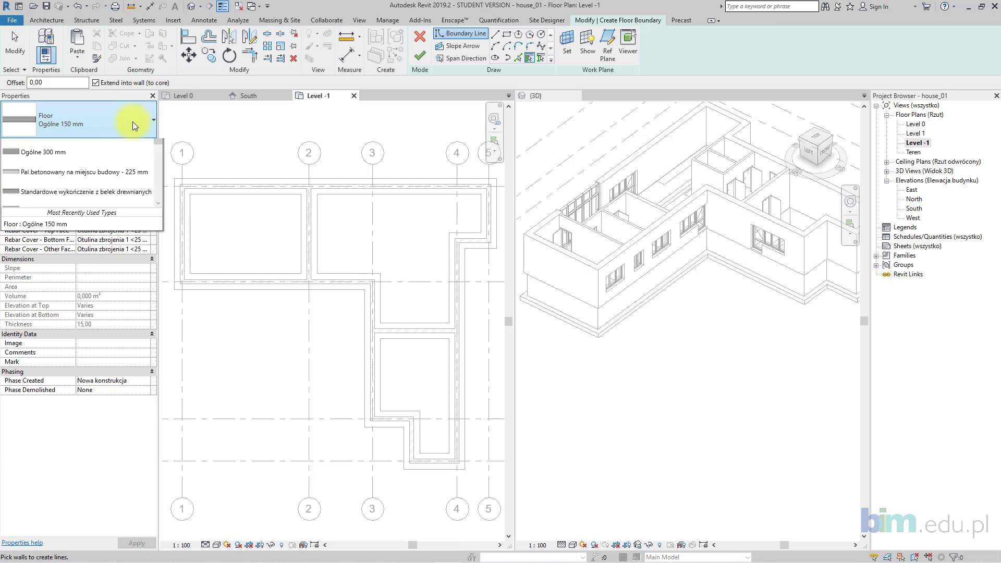
scroll(117, 201, "down", 2)
scroll(116, 202, "up", 2)
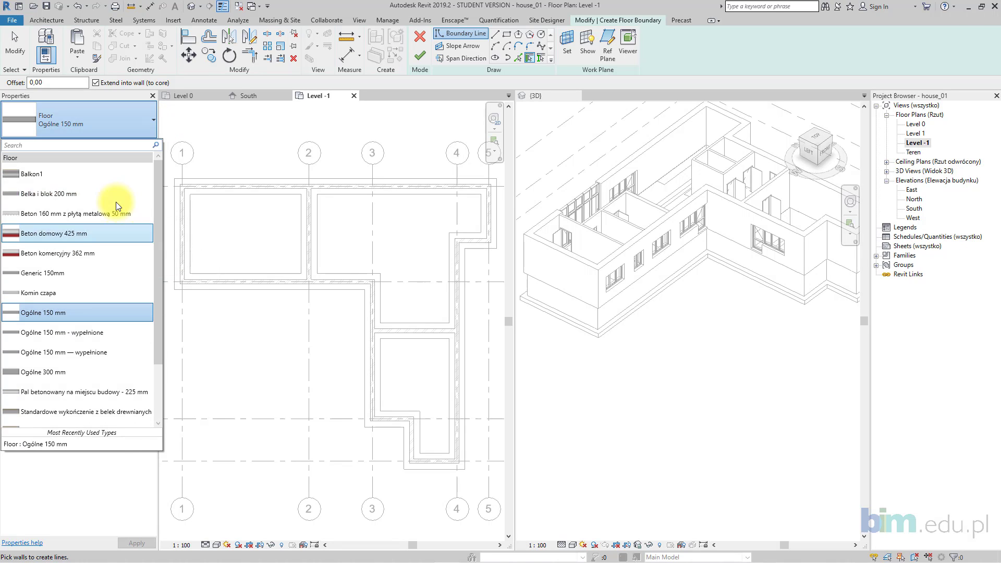
scroll(116, 202, "down", 2)
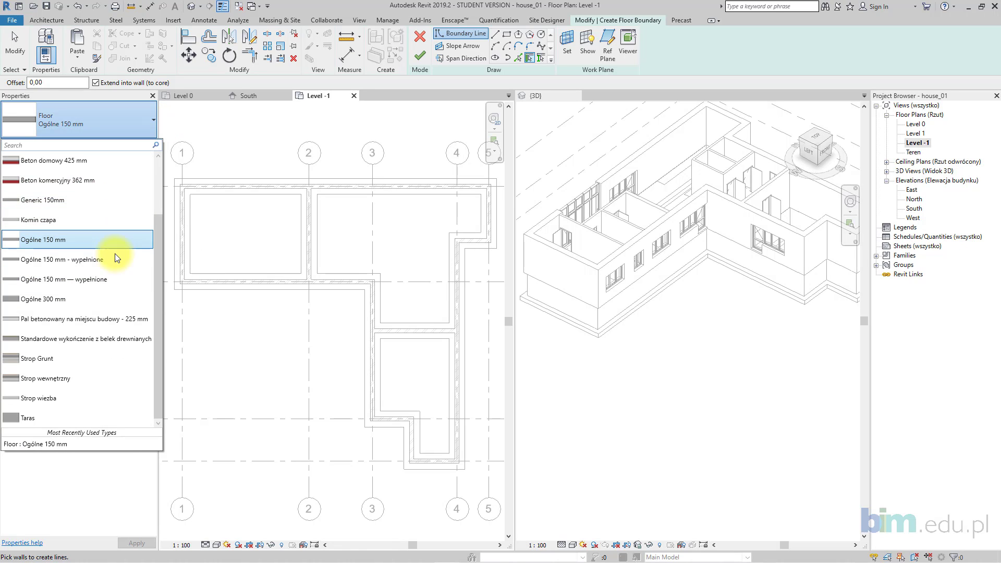
left_click(103, 297)
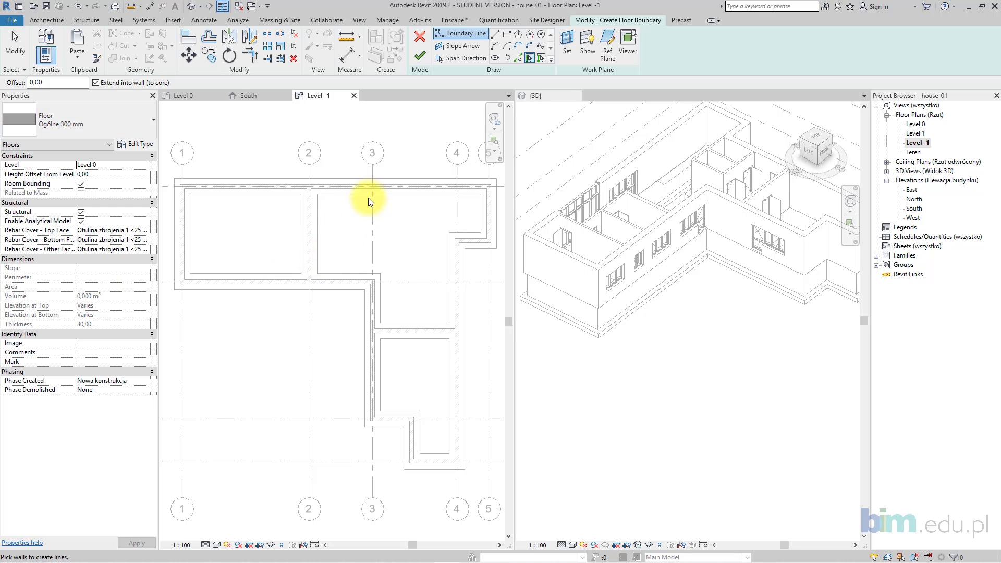
- Define the floor boundary along the outer perimeter of the house by picking all the exterior foundation walls
left_click(311, 185)
left_click(180, 229)
left_click(224, 283)
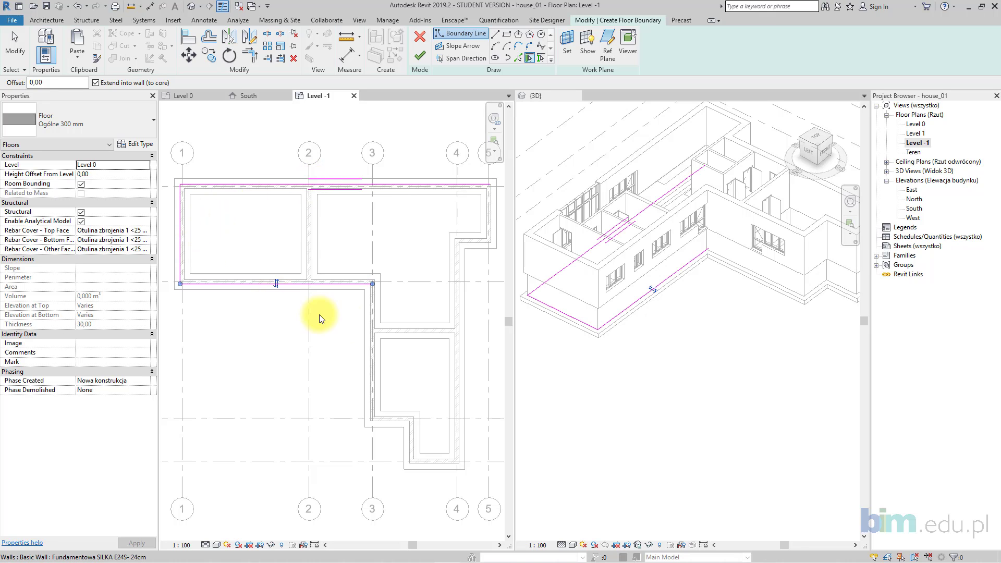
left_click(369, 333)
left_click(389, 418)
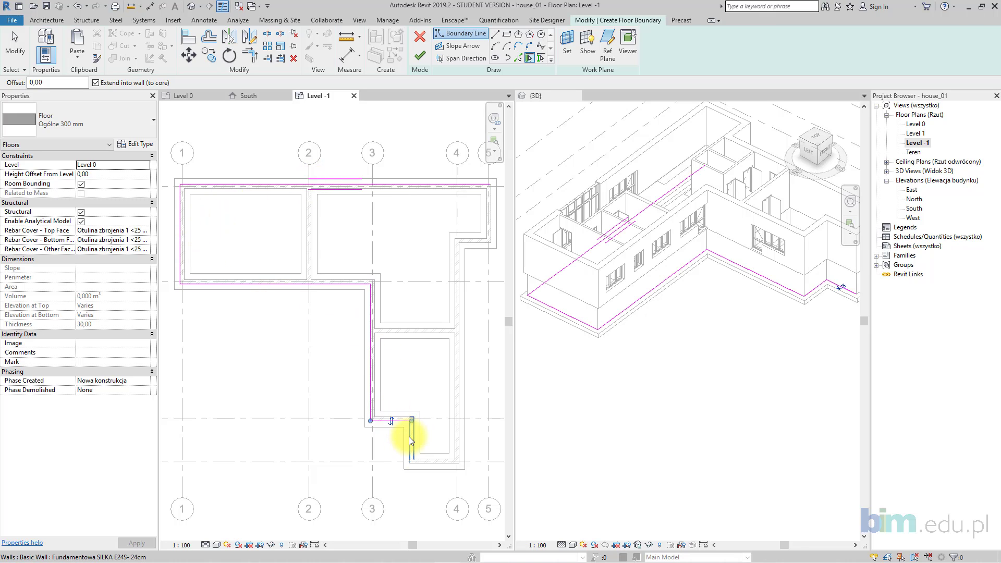
left_click(408, 436)
left_click(423, 460)
left_click(458, 436)
left_click(482, 242)
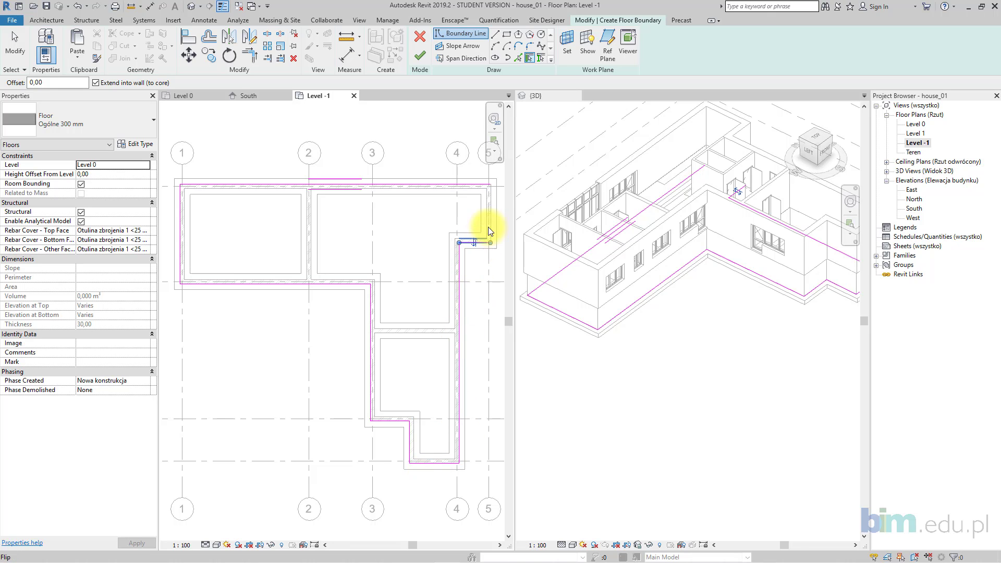
left_click(487, 227)
left_click(349, 181)
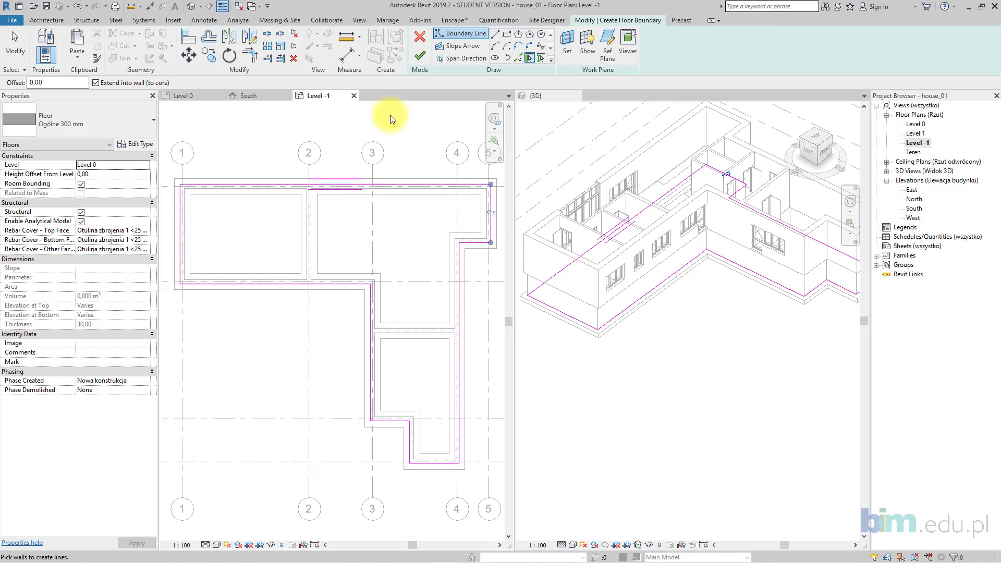
- Finish the floor sketch and attach the walls that reach the floor's level to its bottom
left_click(419, 56)
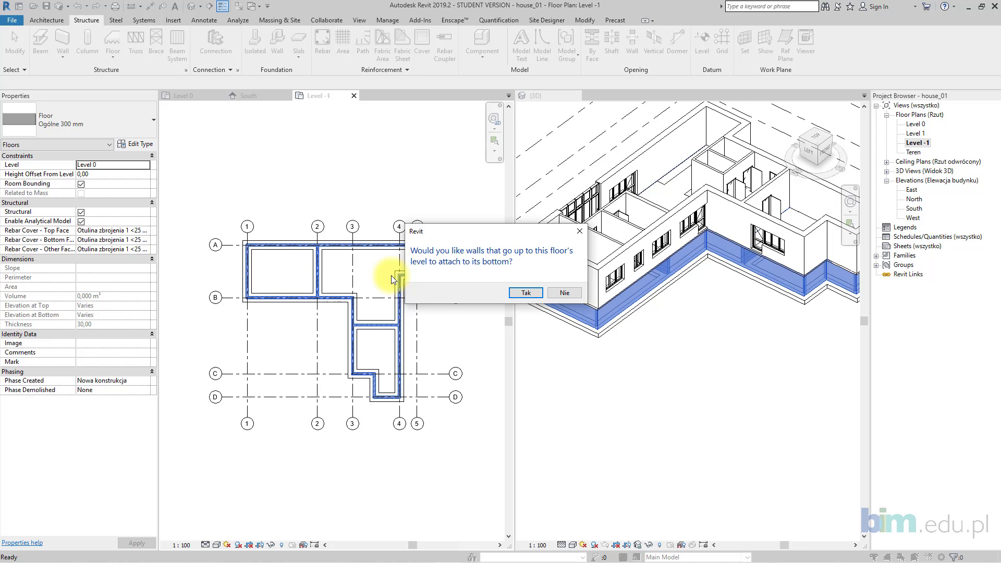
left_click(524, 293)
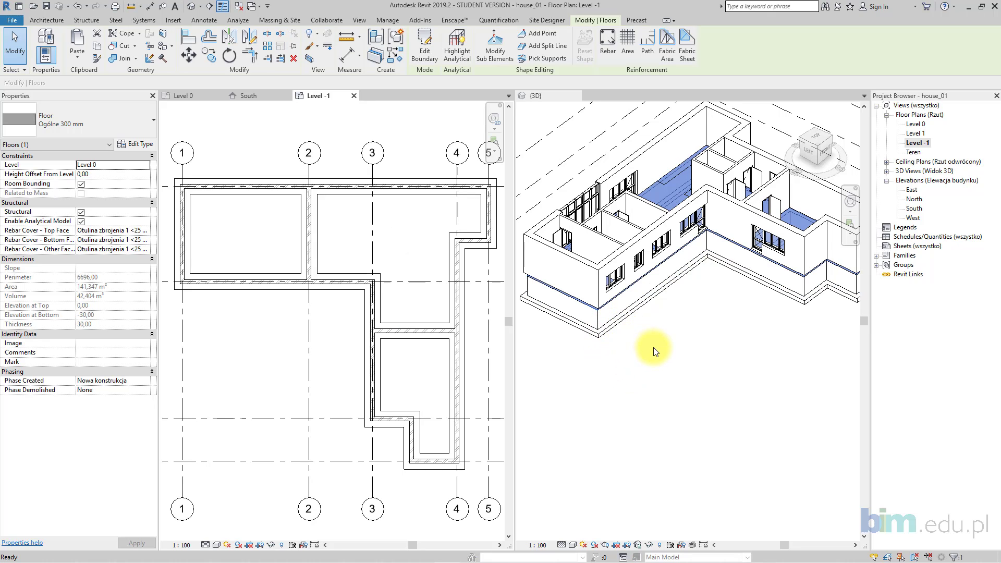
left_click(680, 317)
left_click(692, 323)
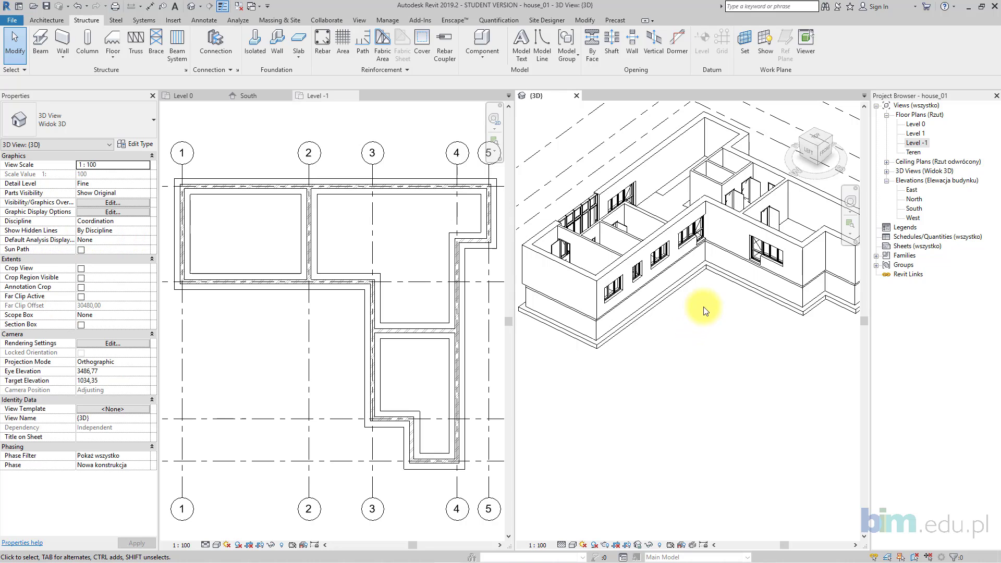
middle_click_drag(708, 317, 711, 326)
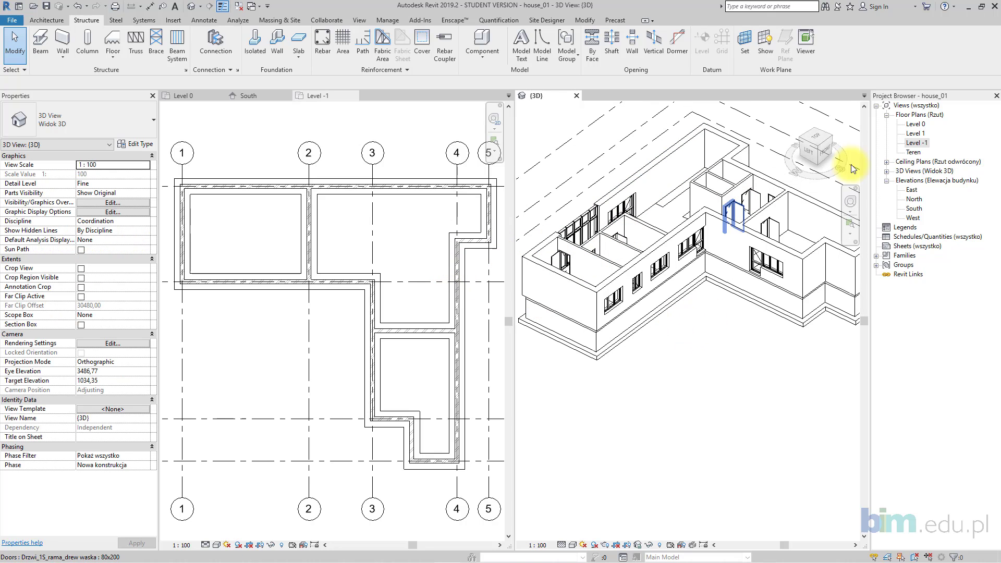
- Create a rectangular toposurface around the house in the Level 0 plan from corner points at elevation 0,00
left_click(922, 124)
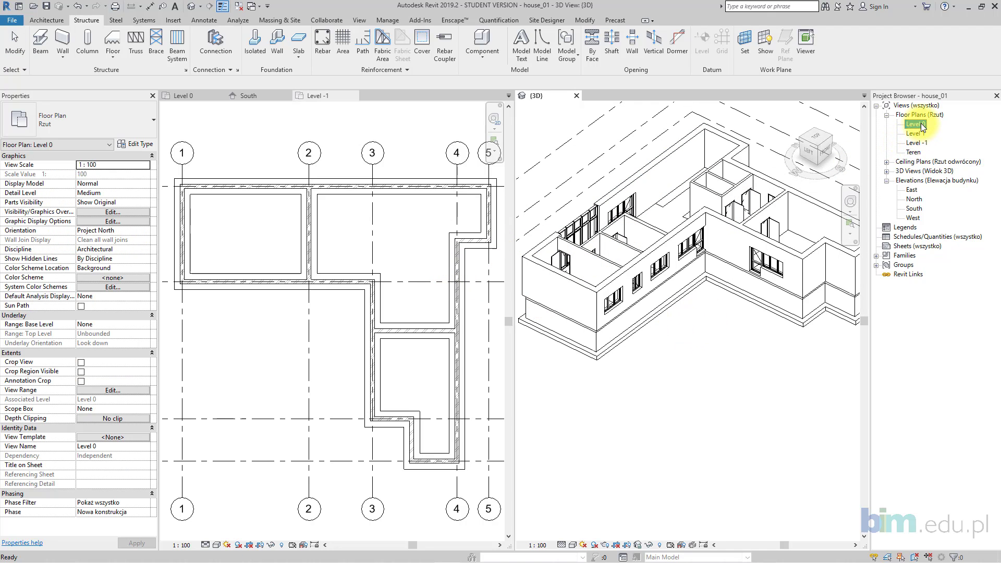
left_click(198, 97)
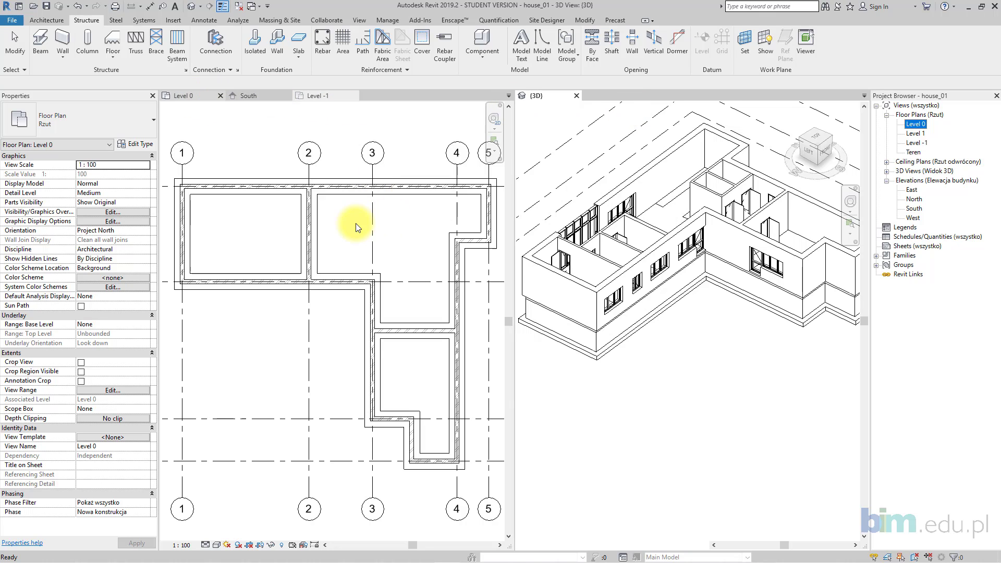
scroll(356, 227, "down", 3)
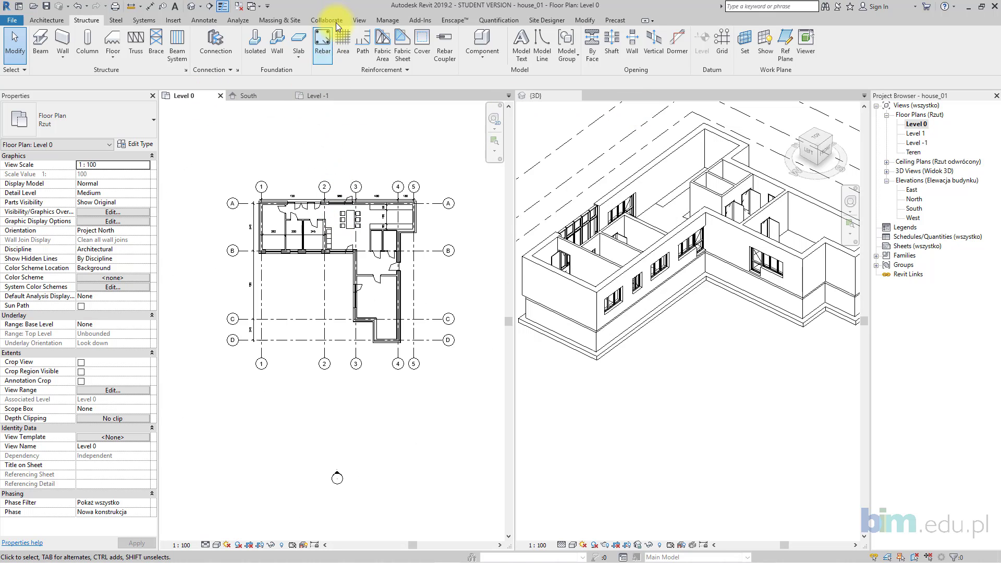
left_click(288, 18)
left_click(255, 45)
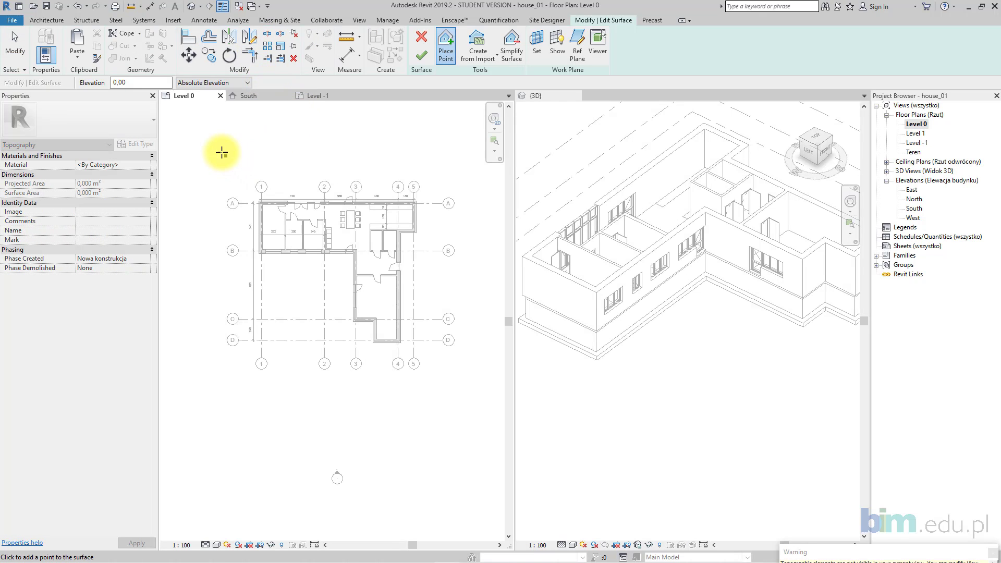
left_click(192, 120)
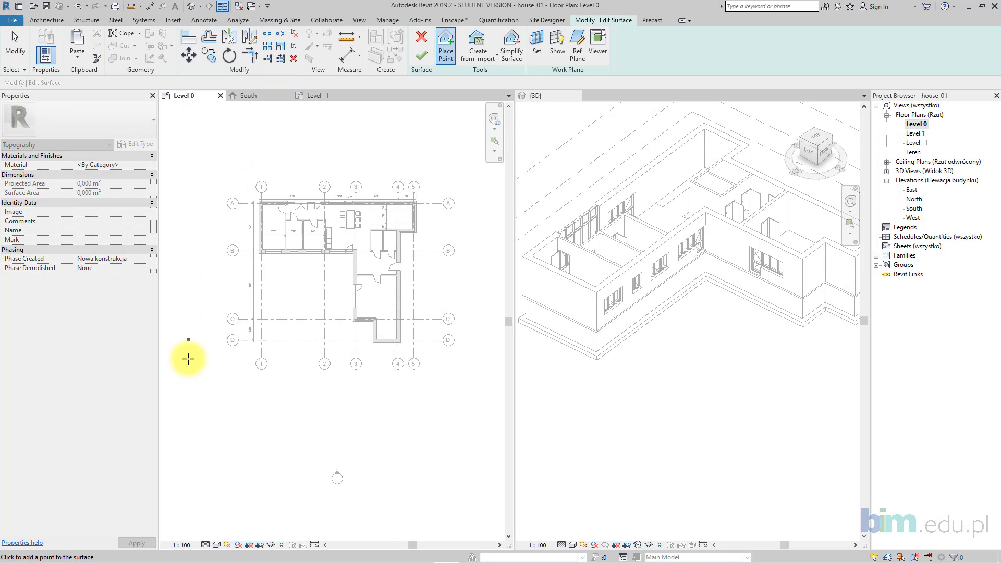
left_click(489, 416)
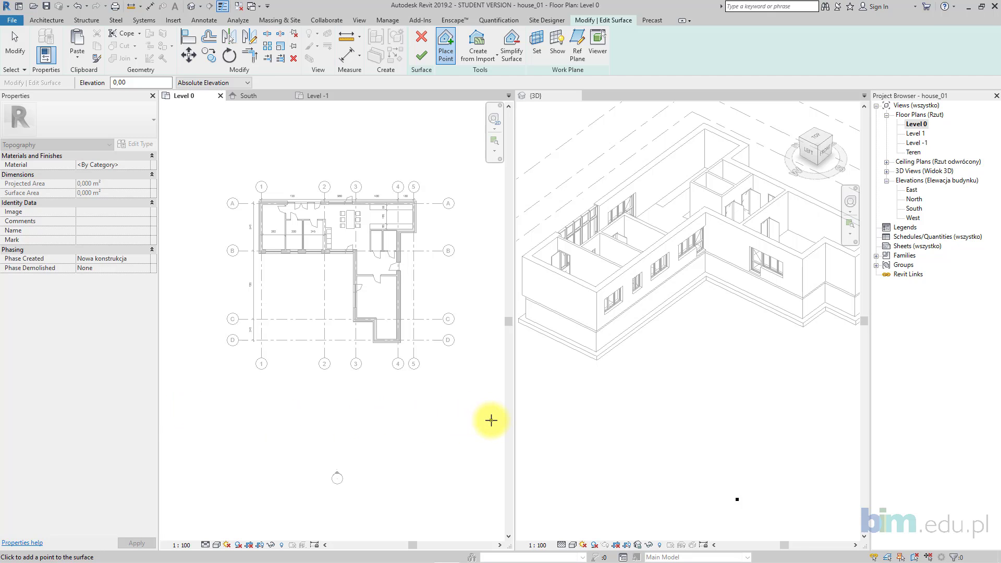
left_click(420, 55)
left_click(438, 172)
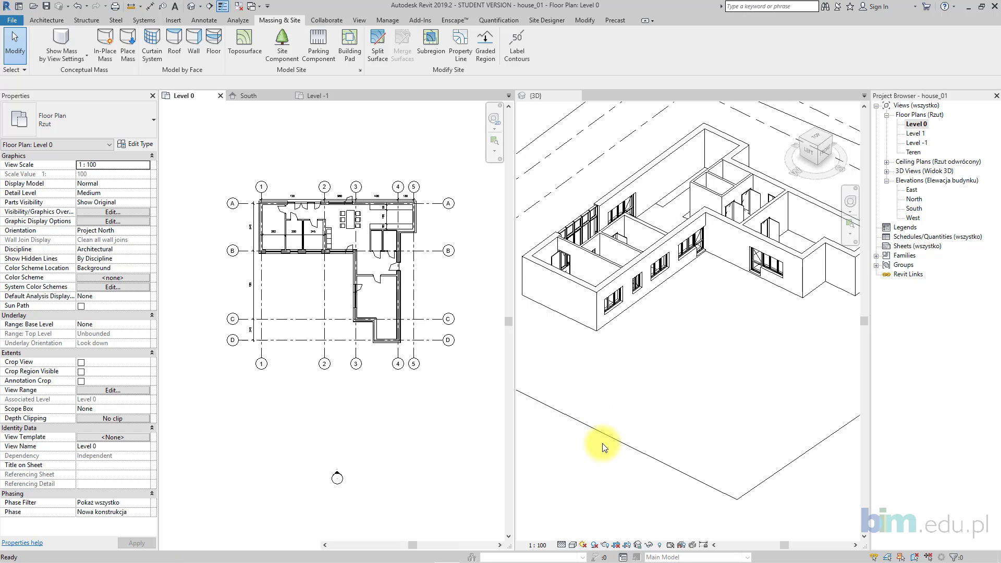
scroll(661, 416, "down", 5)
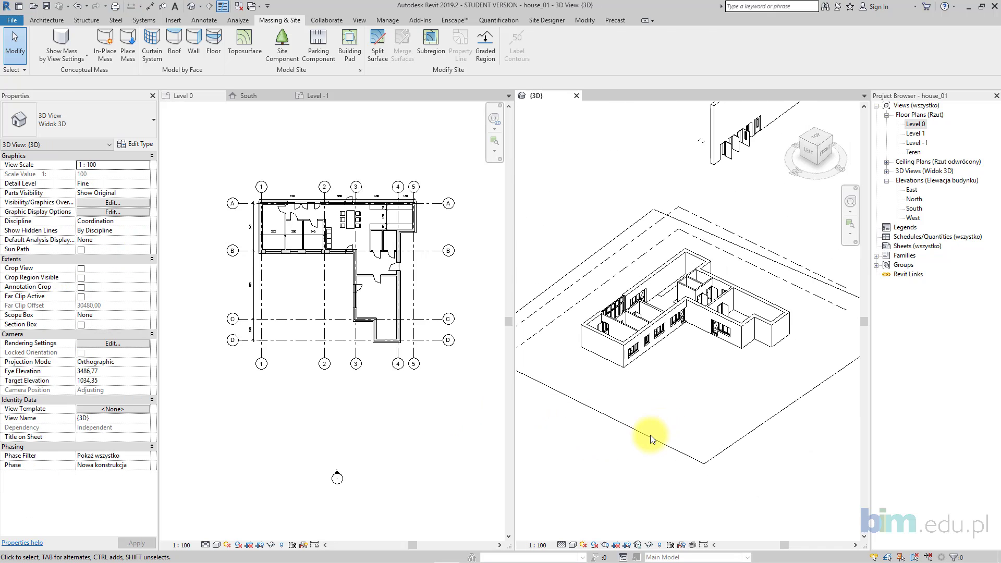
left_click(649, 432)
middle_click_drag(648, 432, 641, 330, "shift")
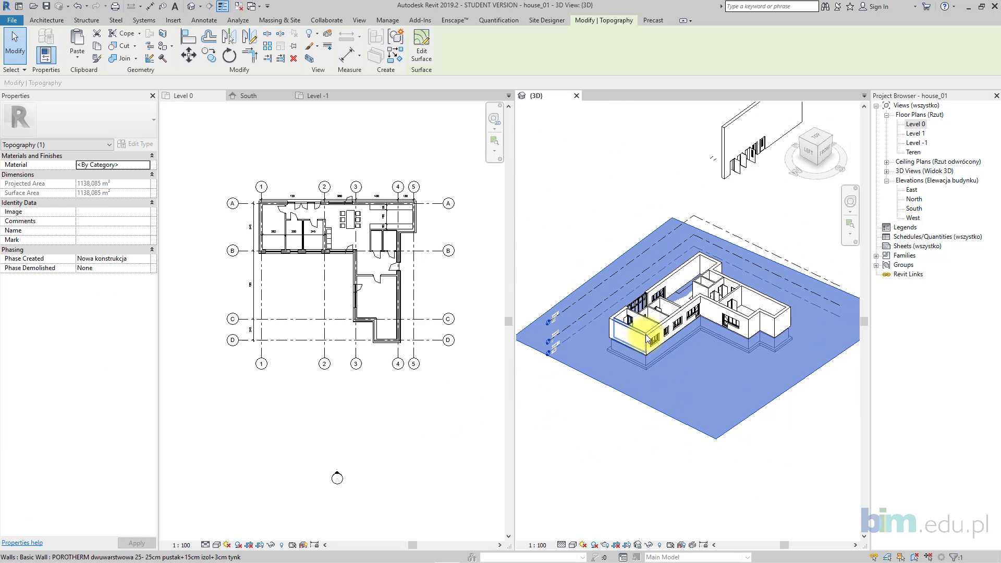
middle_click_drag(799, 311, 844, 423, "shift")
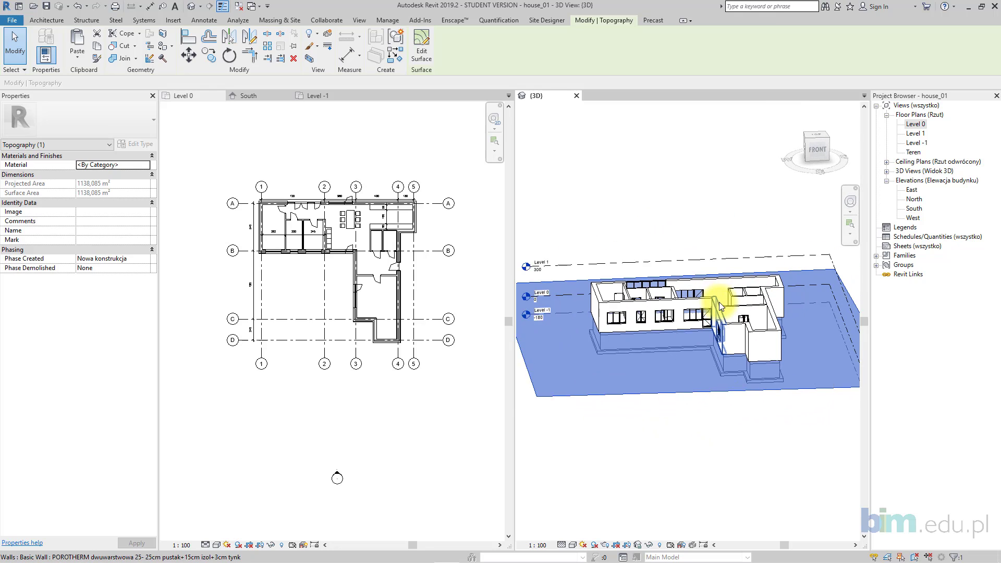
- Place a horizontal building section across the upper wing in the Level 0 plan, just above grid B, from west of grid 1 to east of grid 5
left_click(409, 167)
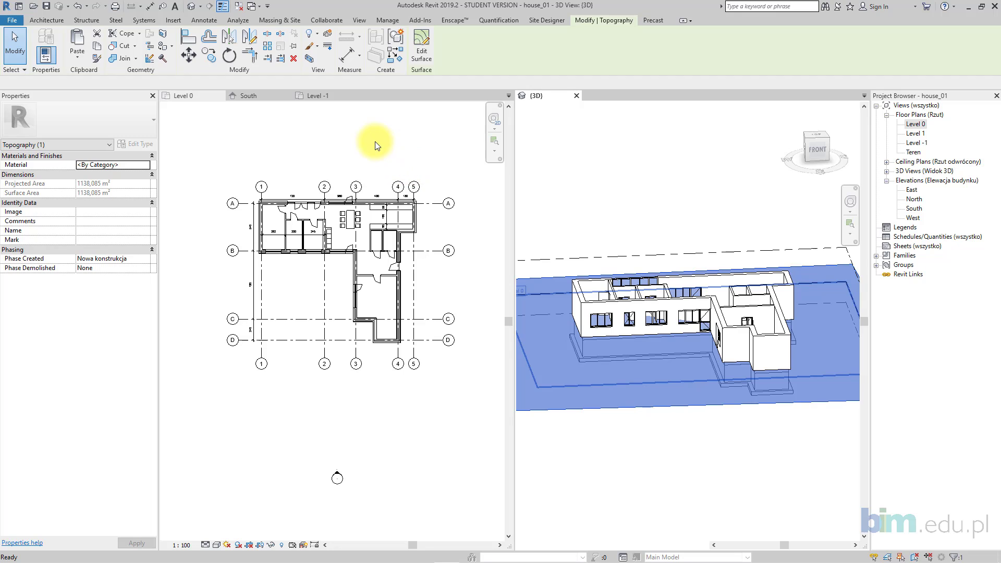
left_click(209, 7)
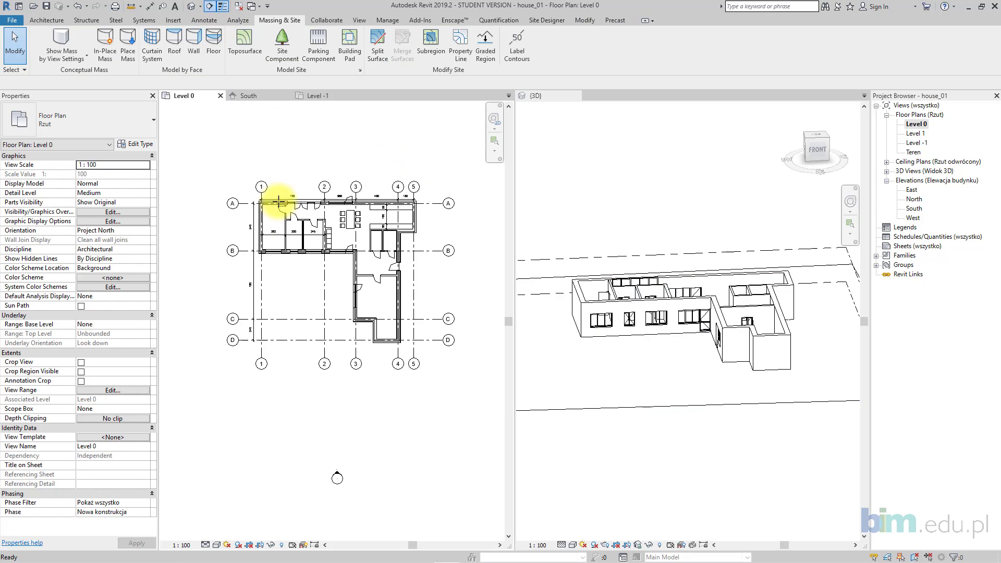
scroll(245, 241, "up", 4)
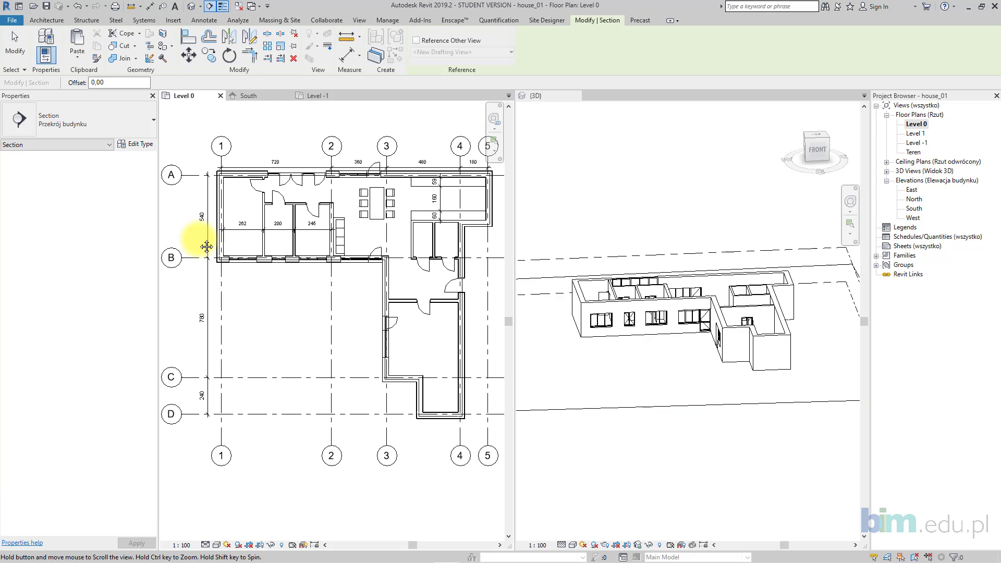
left_click(239, 238)
left_click(450, 238)
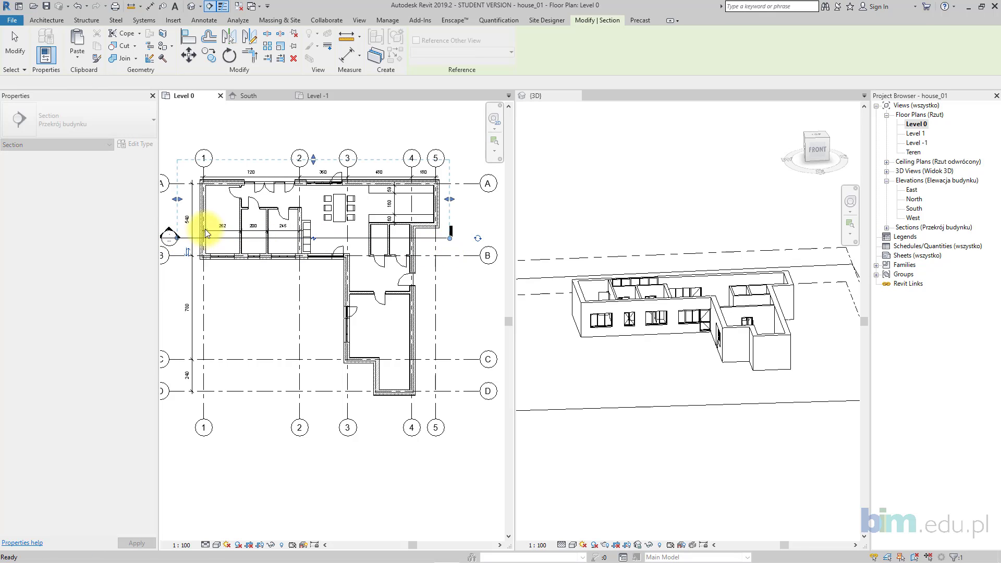
key("Escape")
key("Escape")
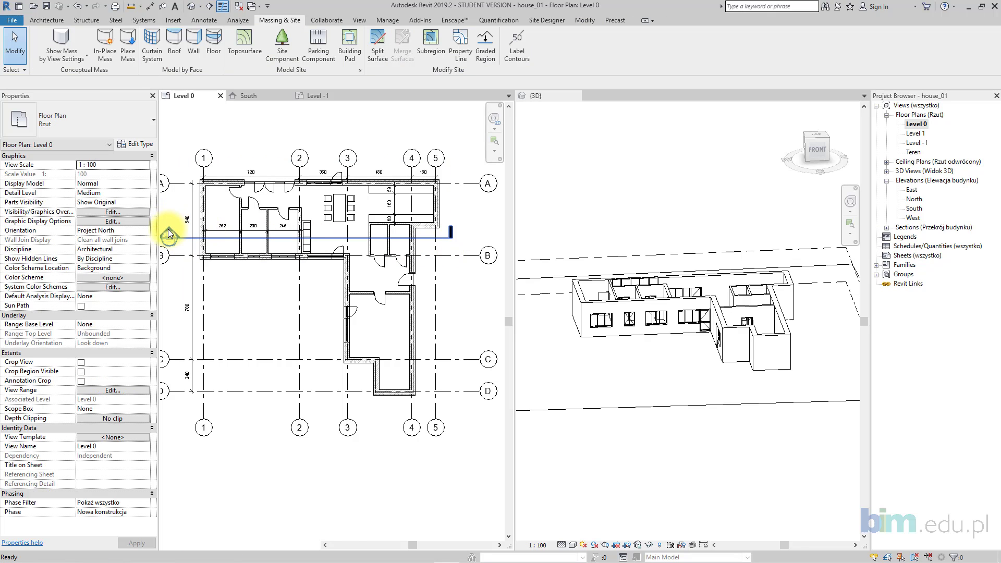
- Open the new section view and raise the upper edge of its crop region further above Level 1
double_click(168, 231)
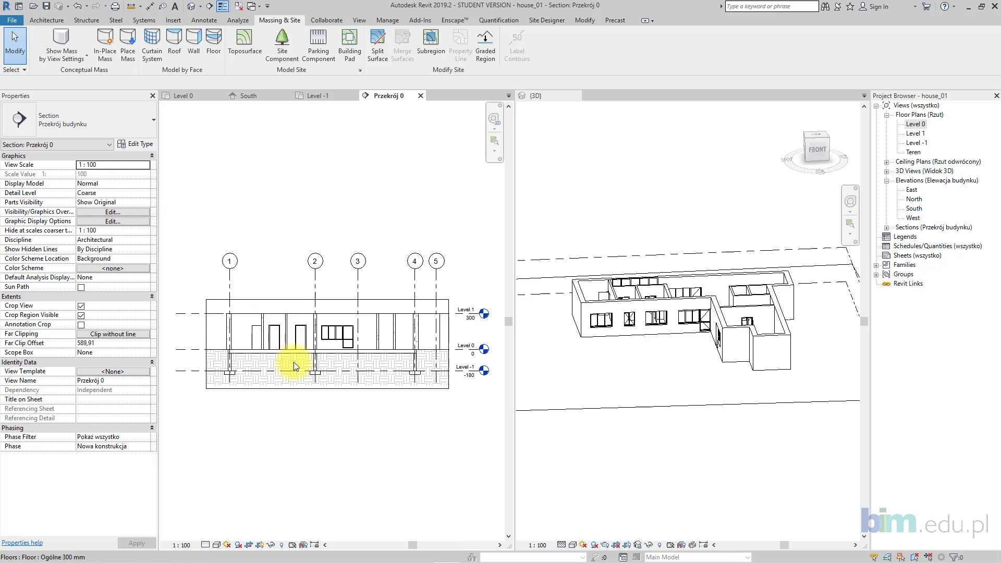
left_click(293, 300)
left_click_drag(327, 299, 327, 271)
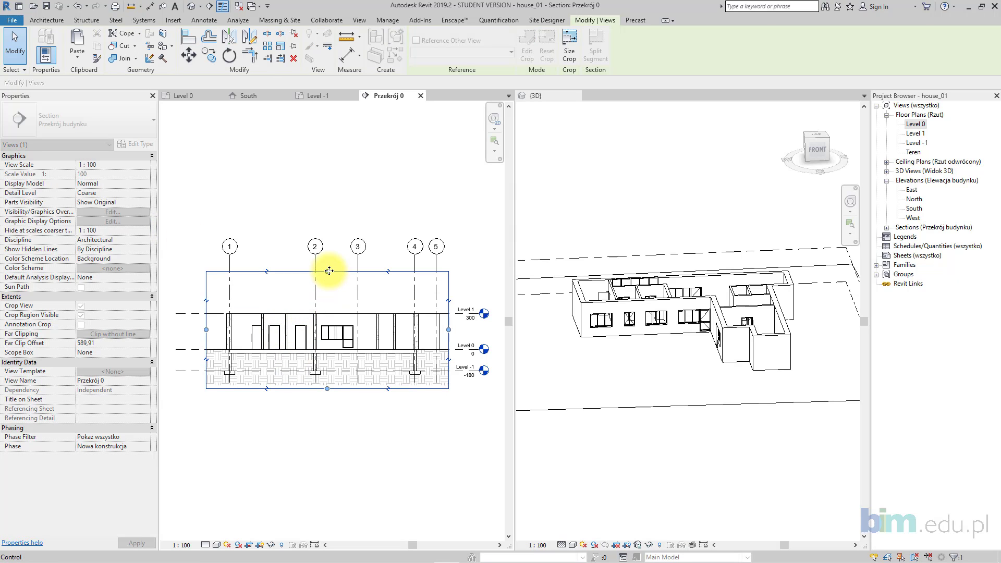
- Try moving the toposurface straight down in the section view so that it lies below the underside of the ground floor slab
left_click(352, 399)
scroll(254, 367, "up", 5)
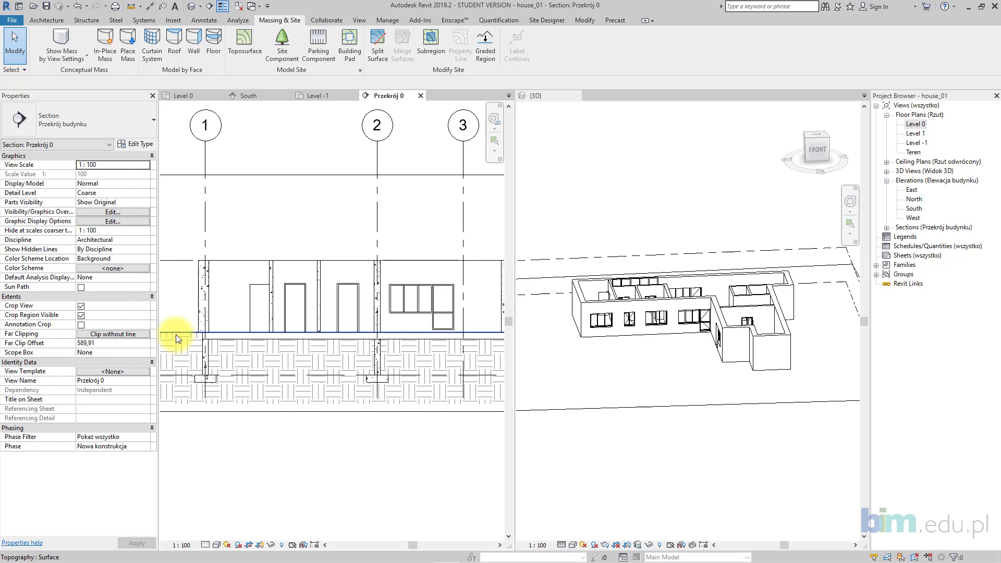
left_click(178, 333)
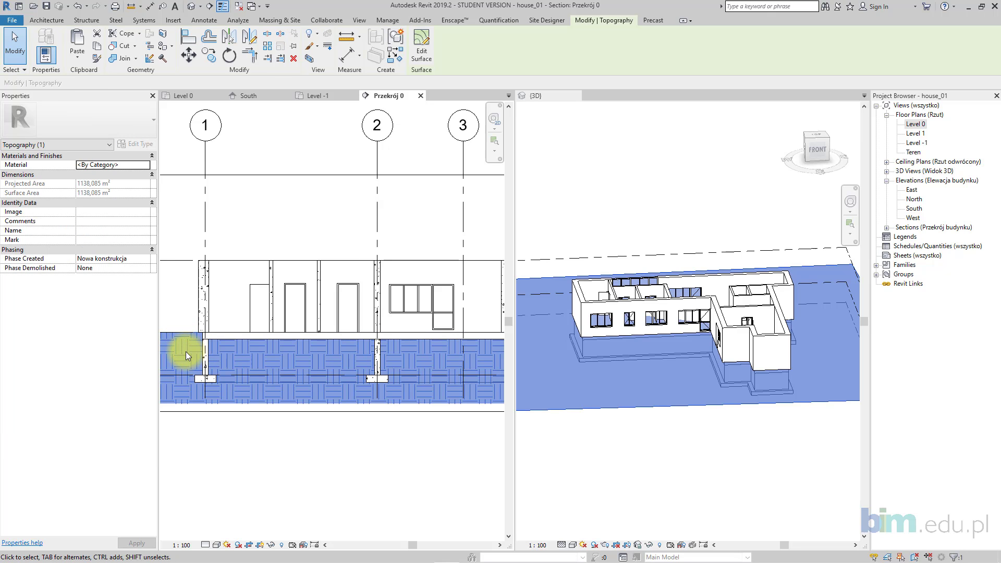
middle_click_drag(186, 351, 256, 350)
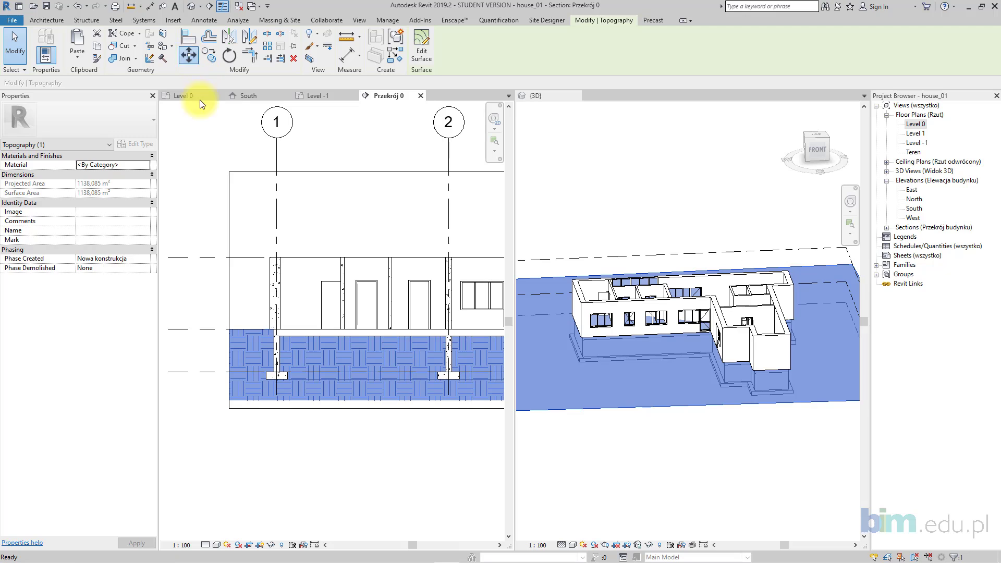
scroll(247, 344, "up", 5)
left_click(266, 327)
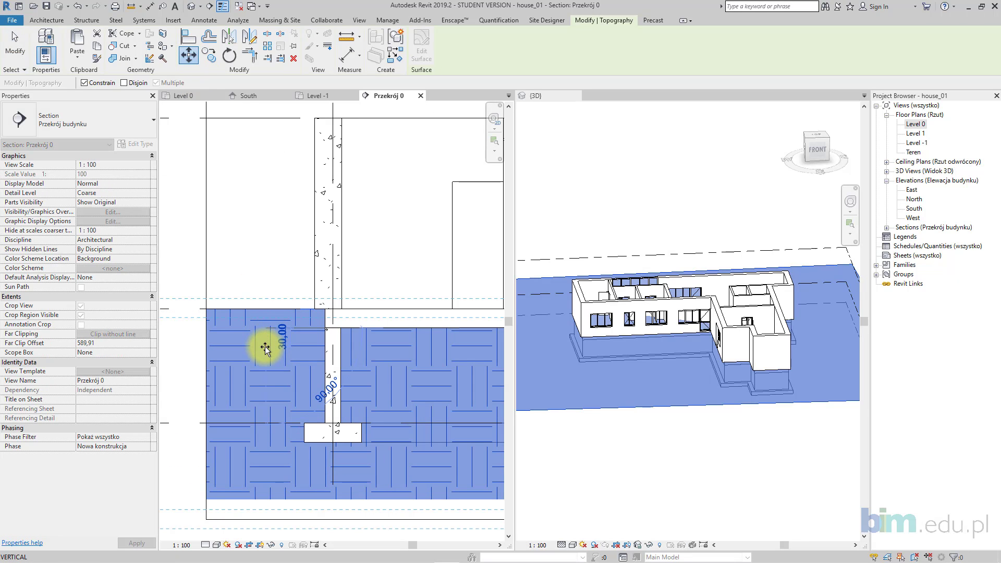
left_click(265, 347)
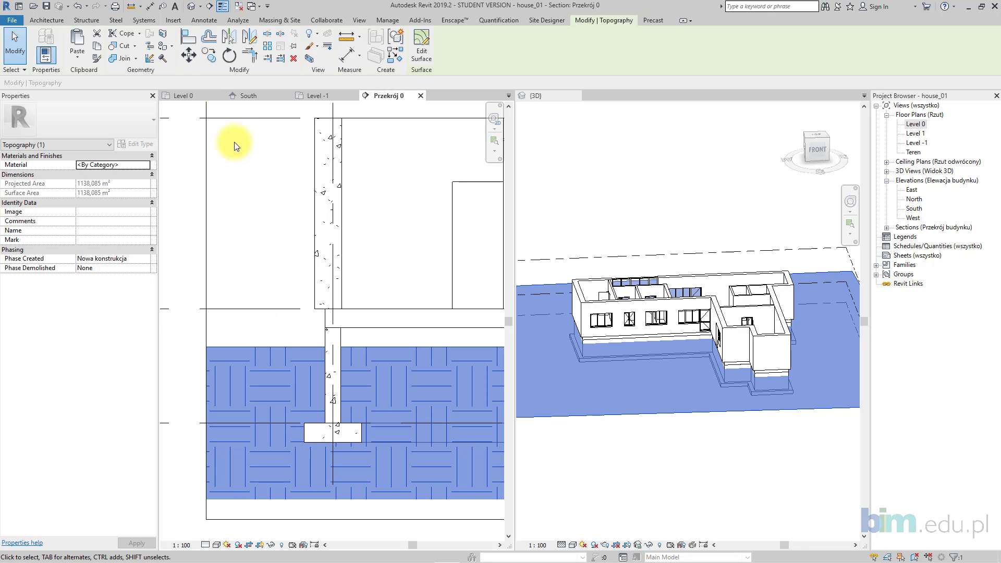
- Move the toposurface vertically back up to Level 0 and deselect it
left_click(190, 54)
left_click(254, 379)
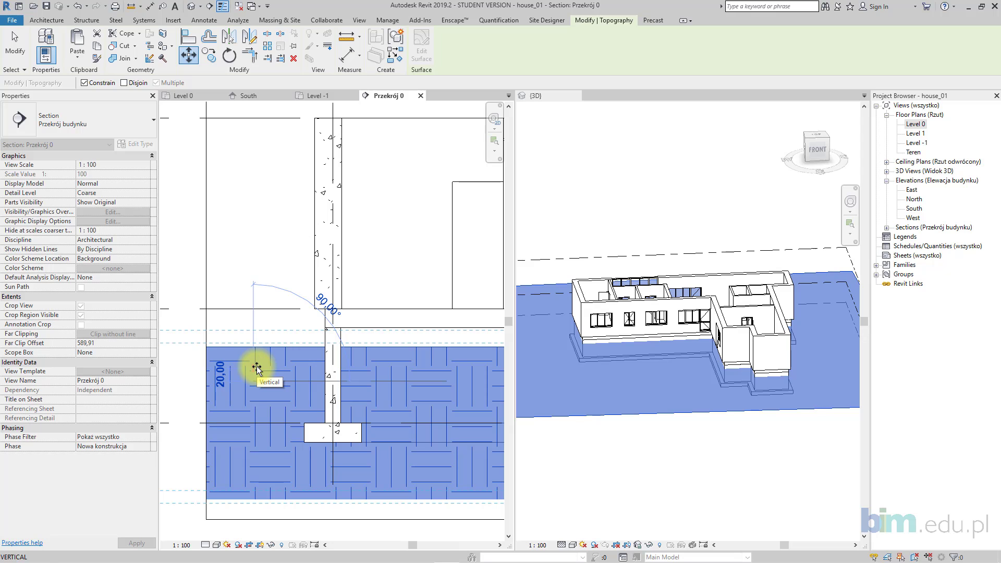
type("50")
key("Return")
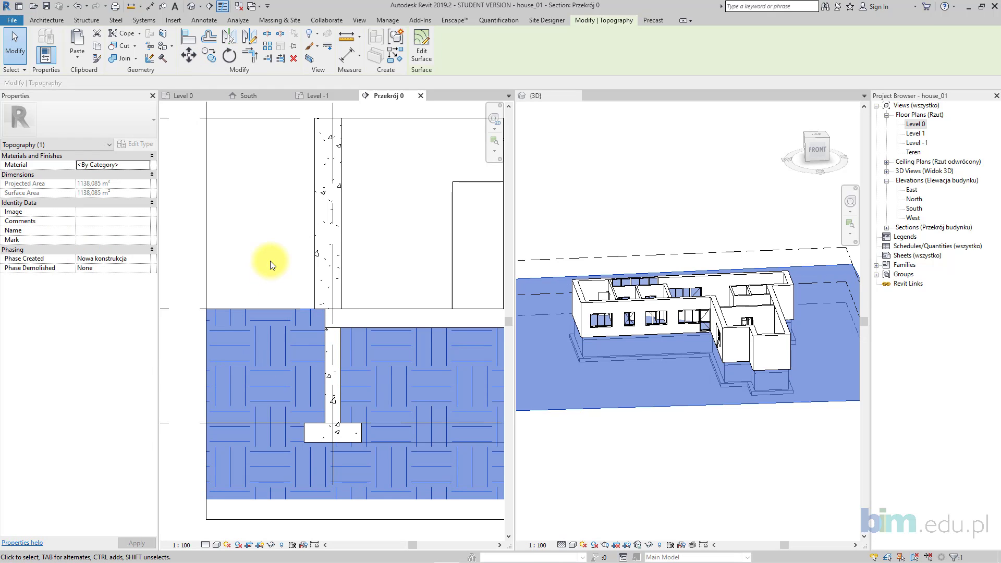
left_click(270, 261)
scroll(270, 260, "down", 3)
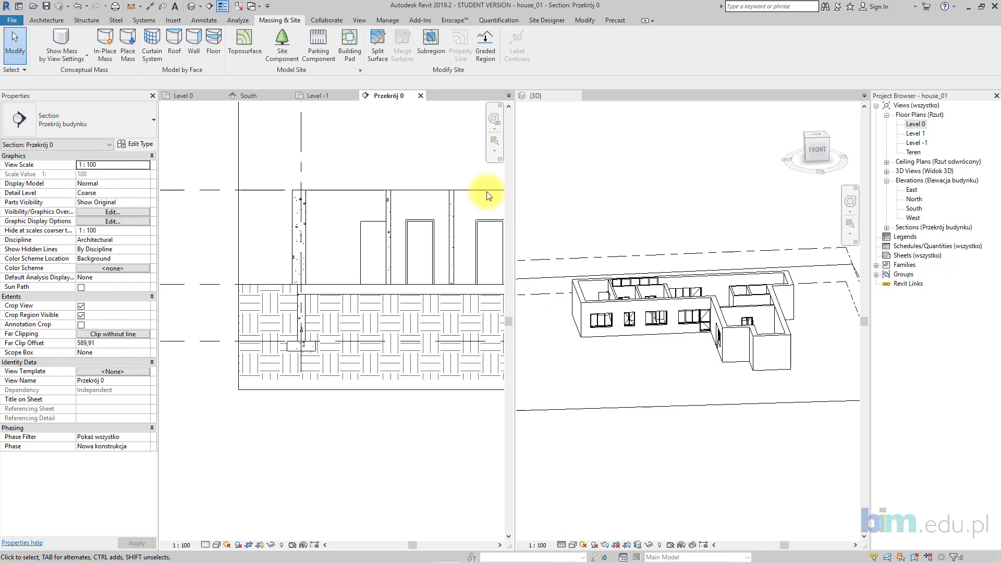
- Start a building pad in the Level -1 plan and pick all outer foundation walls to form its closed boundary
left_click(204, 94)
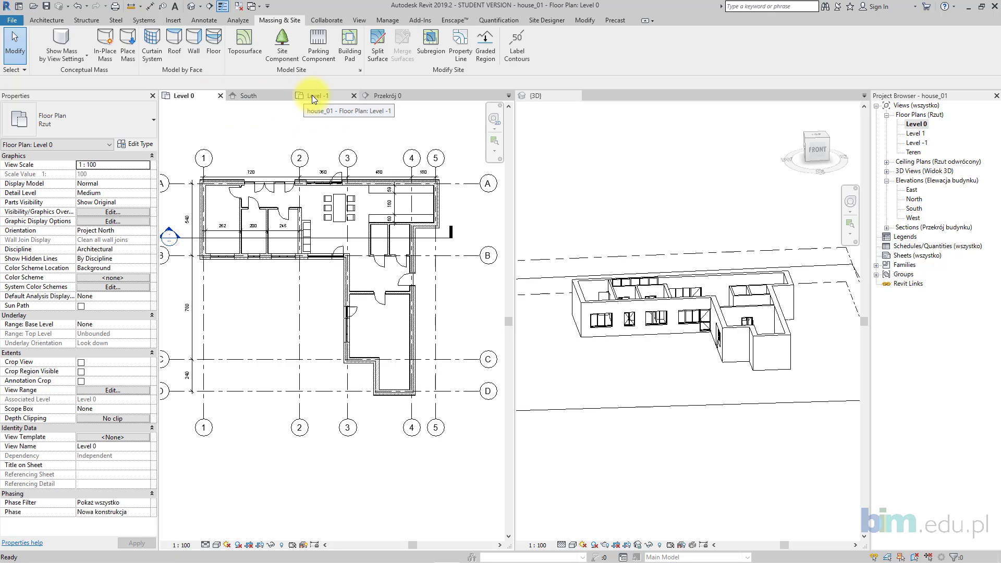
left_click(312, 95)
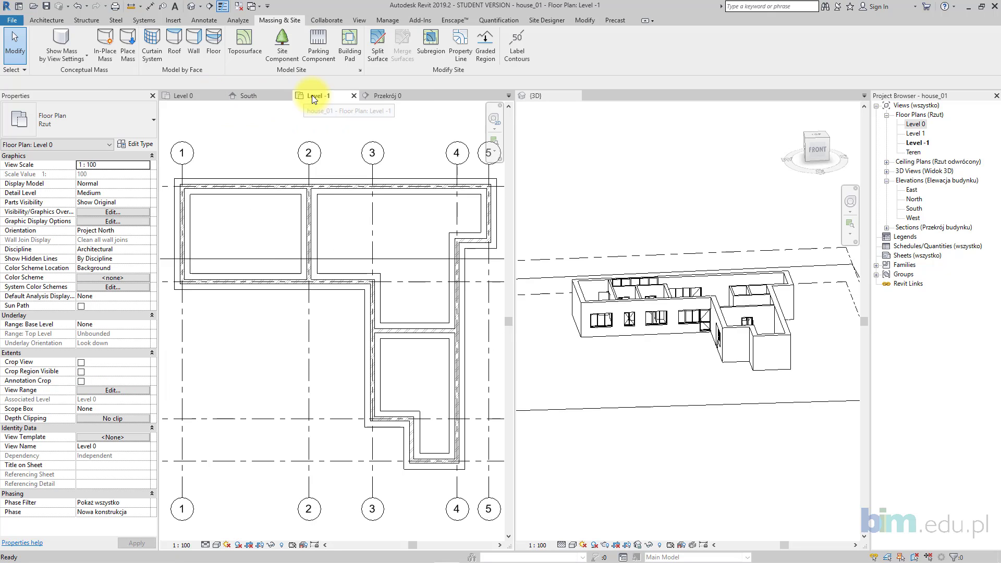
left_click(346, 56)
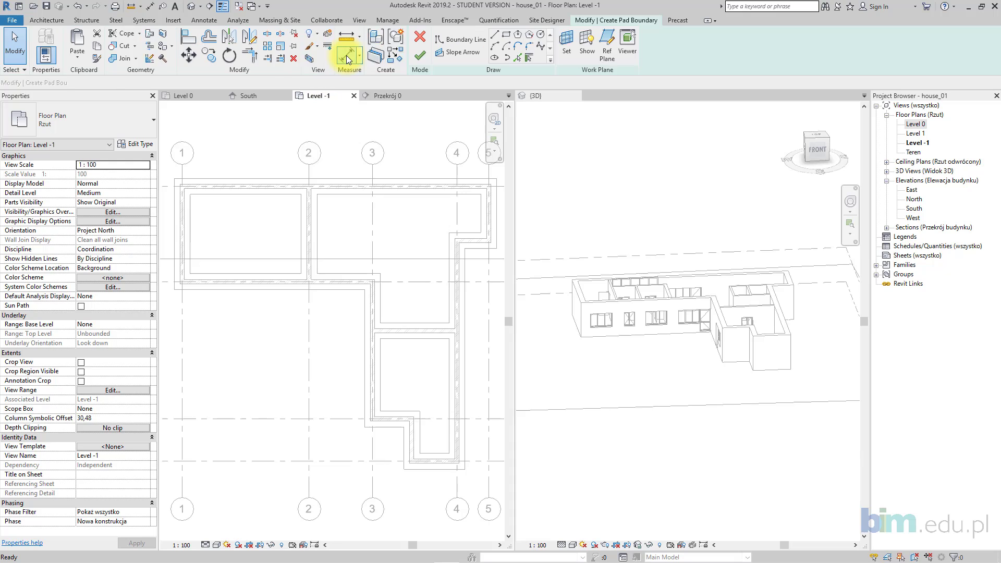
left_click(529, 57)
left_click(179, 212)
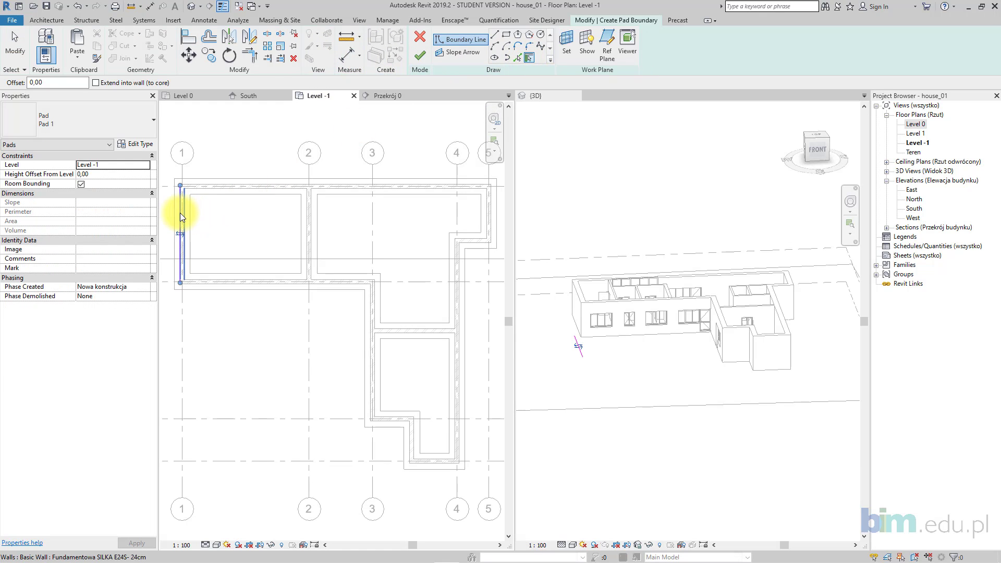
left_click(227, 284)
left_click(371, 357)
left_click(387, 421)
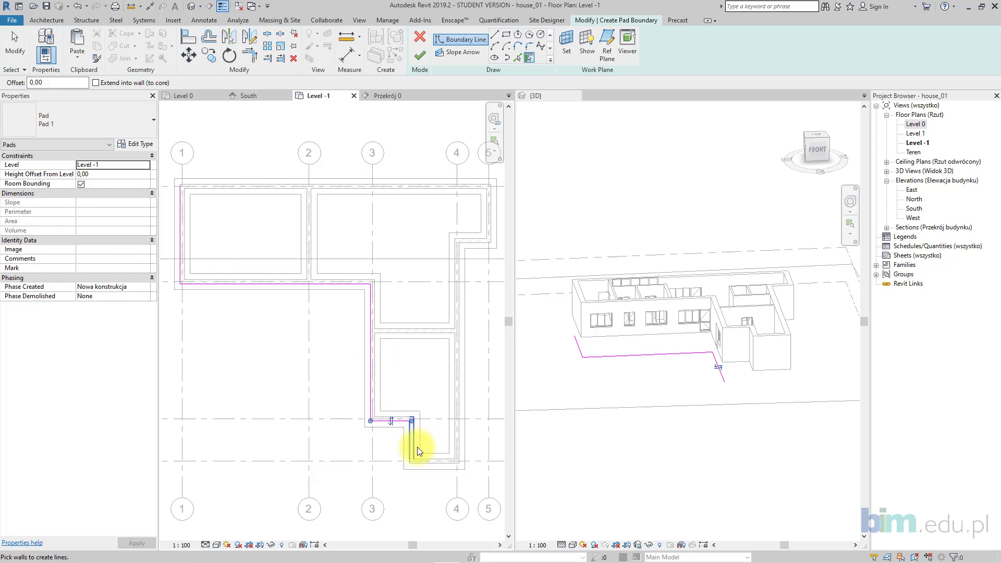
left_click(410, 446)
left_click(423, 466)
left_click(453, 432)
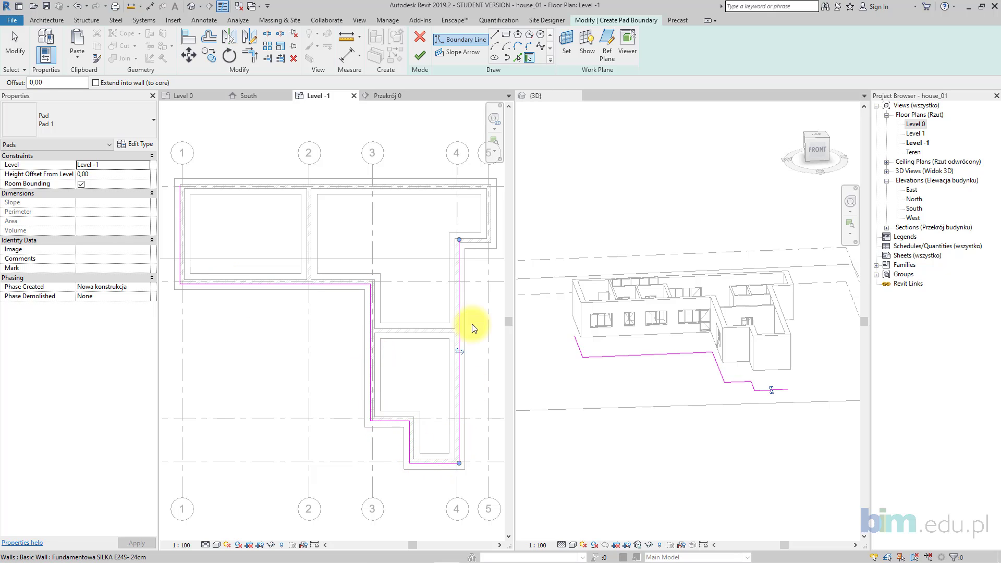
left_click(481, 242)
left_click(489, 223)
left_click(421, 184)
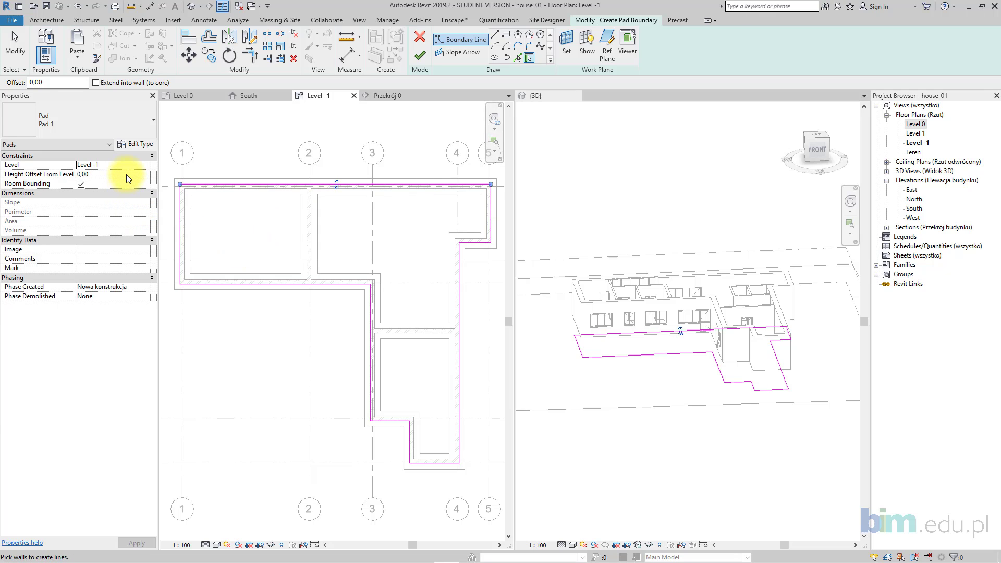
- Set the pad's height offset from Level -1 to 100 and finish its boundary sketch
left_click(127, 174)
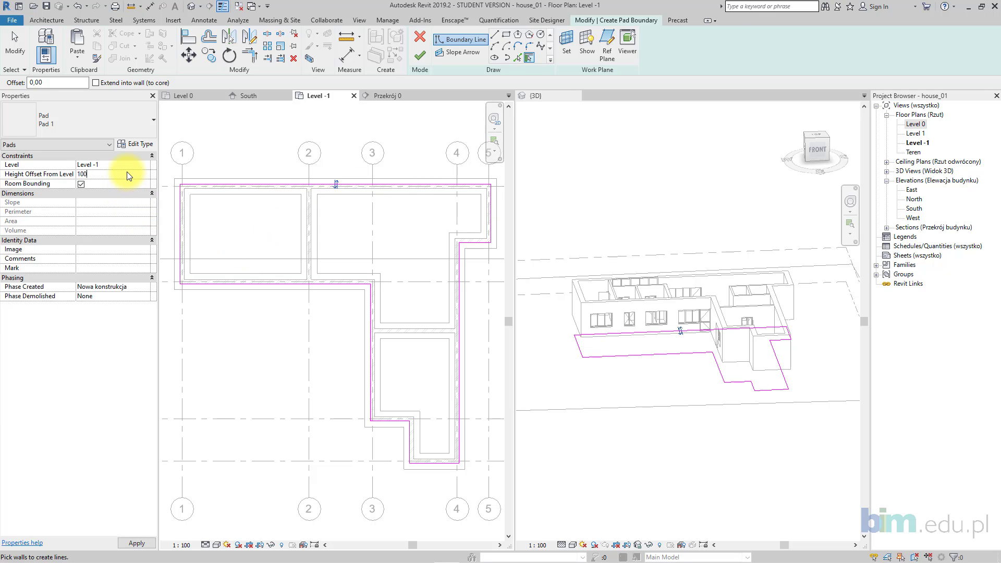
left_click(420, 54)
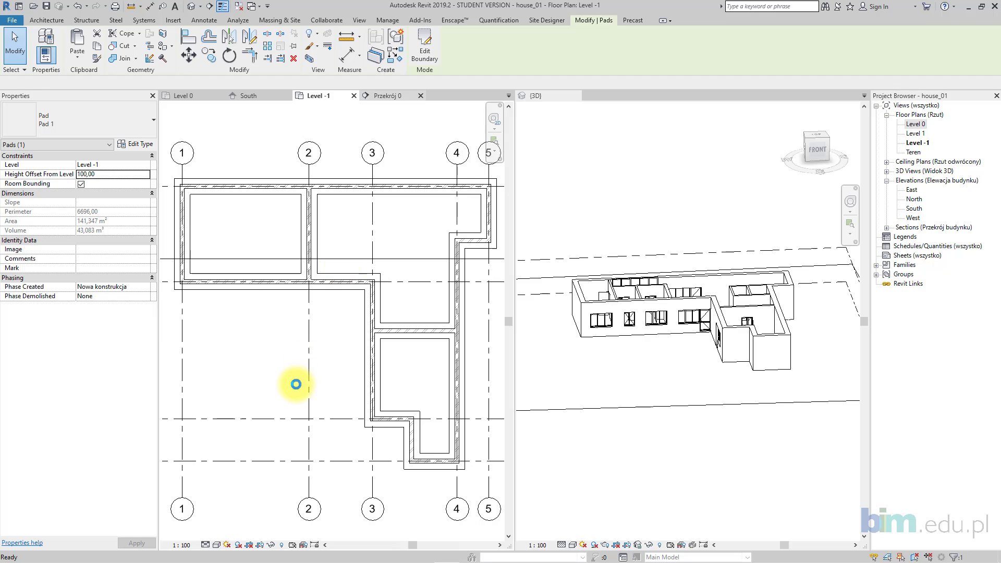
left_click(320, 405)
- Move the building pad up in the section until its top meets the underside of the ground floor slab
left_click(334, 312)
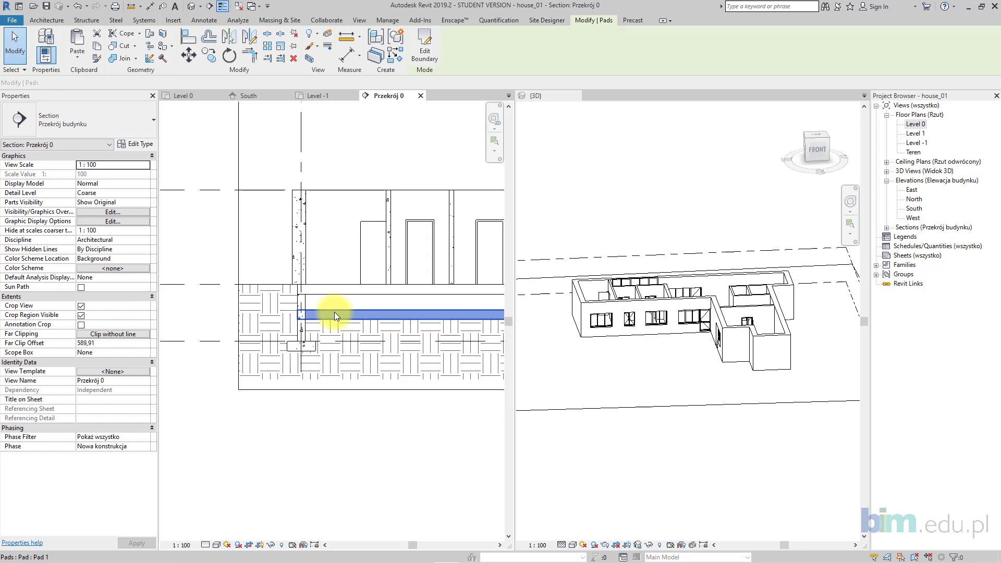
middle_click_drag(418, 324, 272, 323)
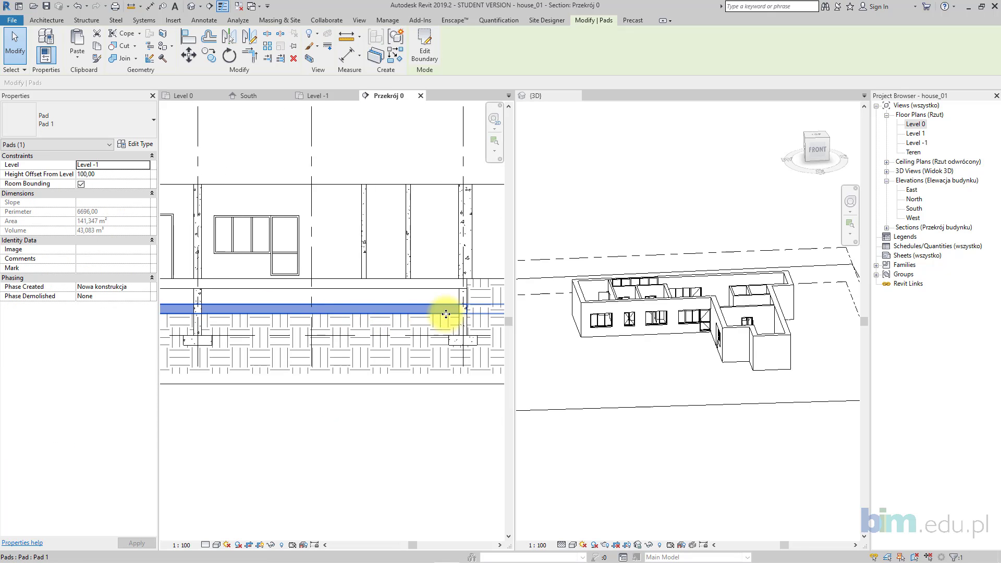
scroll(357, 306, "up", 1)
scroll(353, 308, "up", 2)
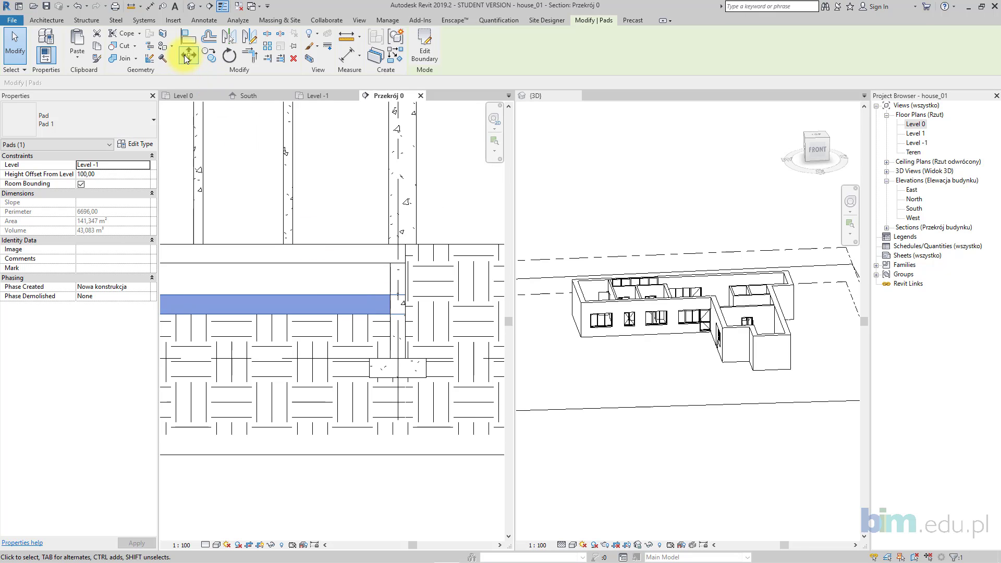
left_click(188, 55)
left_click(333, 293)
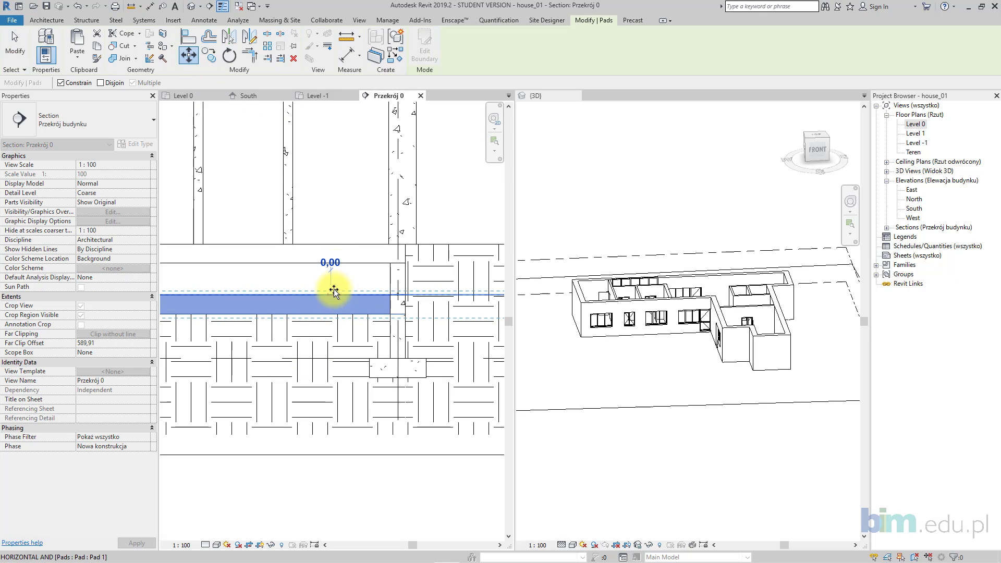
left_click(332, 264)
- Hide the building pad element in the section view
right_click(347, 279)
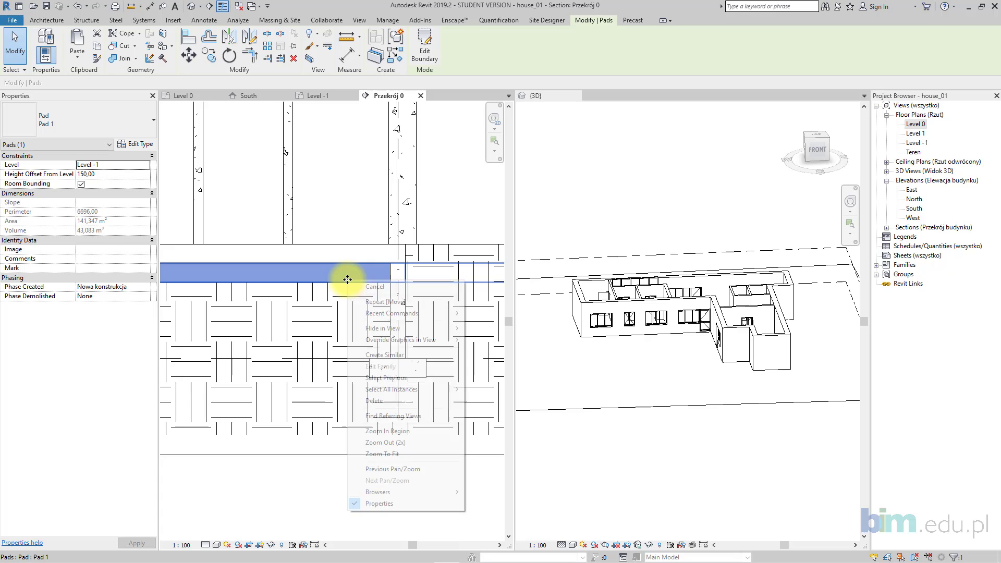
mouse_move(406, 328)
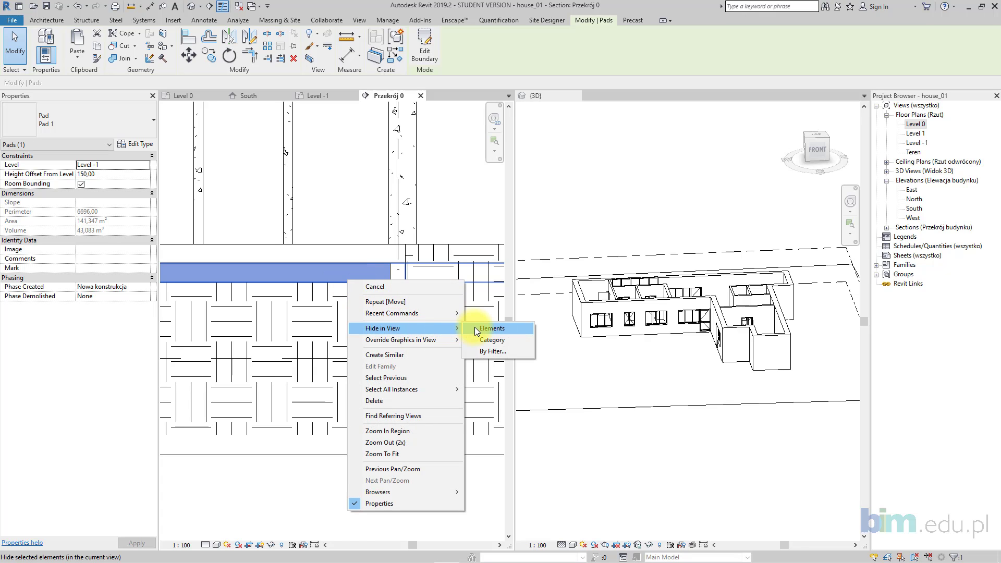
left_click(476, 328)
- Set the section view's detail level to Medium
scroll(358, 357, "down", 3)
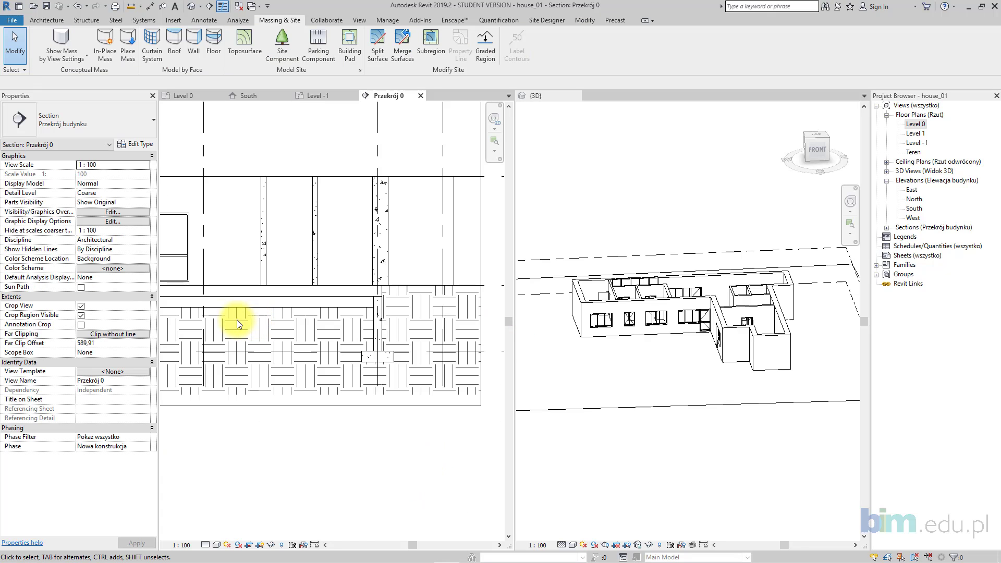
scroll(402, 320, "down", 2)
scroll(447, 328, "up", 2)
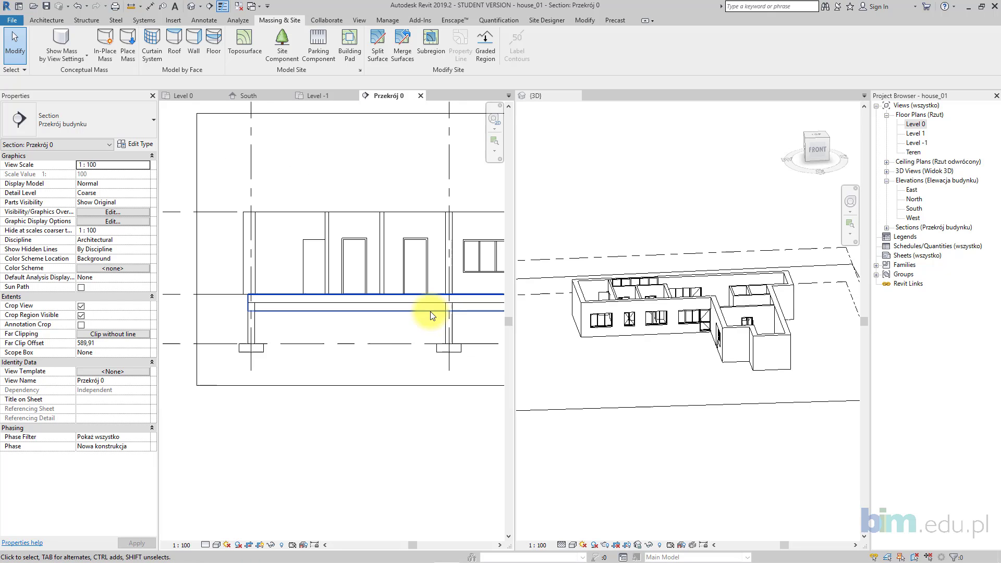
left_click(205, 545)
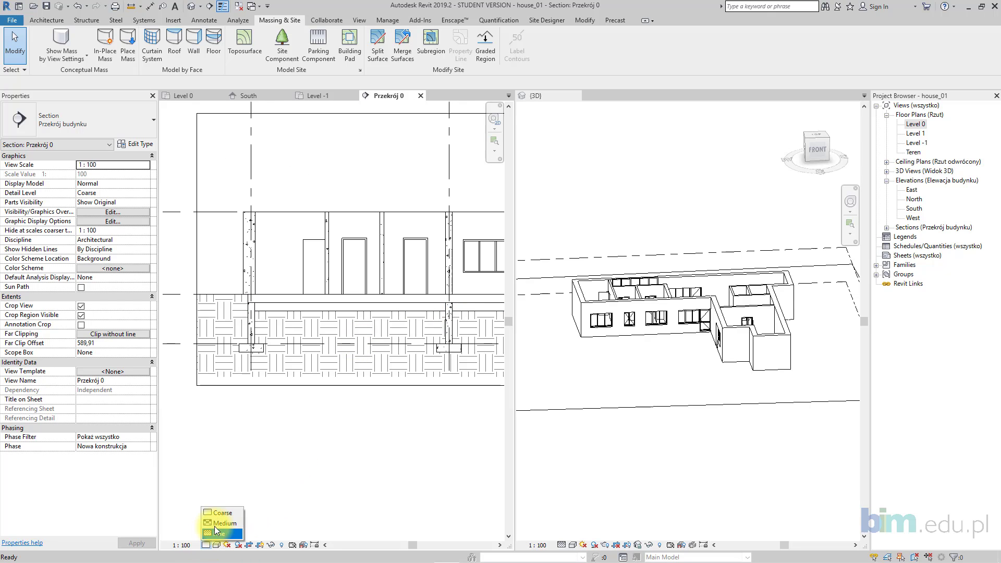
left_click(217, 523)
scroll(245, 250, "up", 3)
scroll(303, 229, "down", 1)
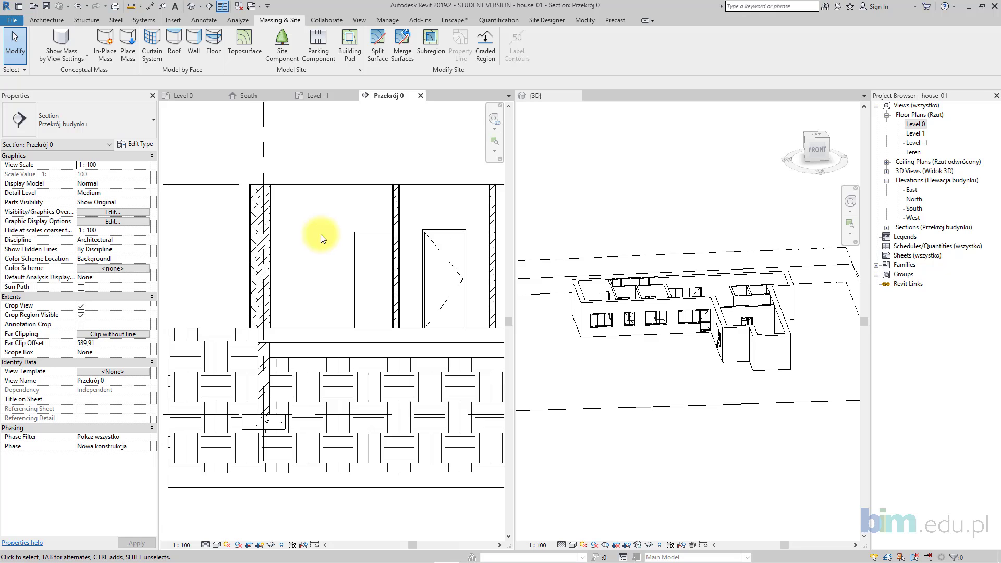
- Examine the section from grid 1 to the level markers beyond grid 5, and view the house from above in 3D
middle_click_drag(355, 246, 197, 244)
middle_click_drag(453, 241, 273, 240)
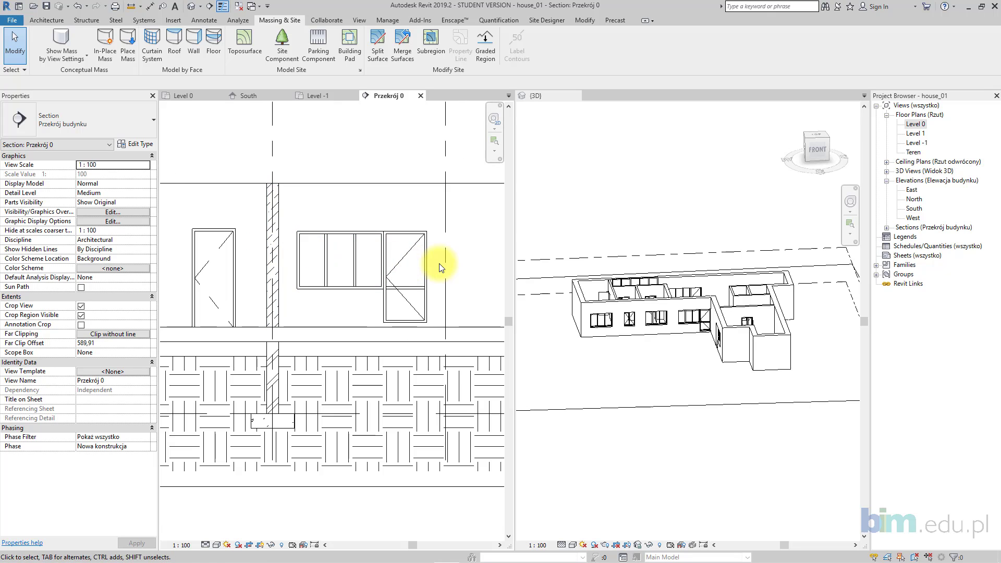
middle_click_drag(440, 263, 231, 255)
middle_click_drag(396, 277, 219, 282)
scroll(255, 277, "down", 2)
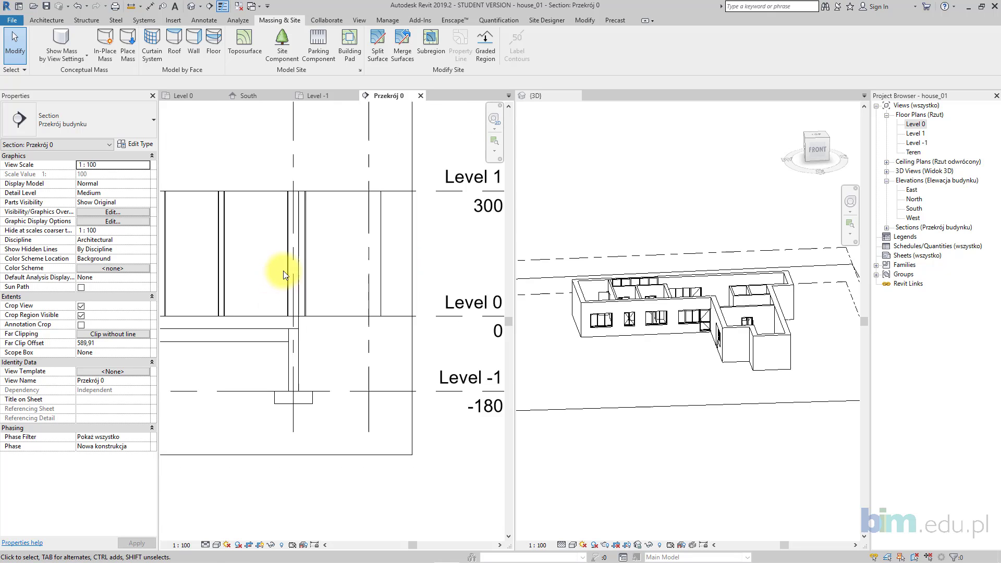
middle_click_drag(322, 231, 349, 282)
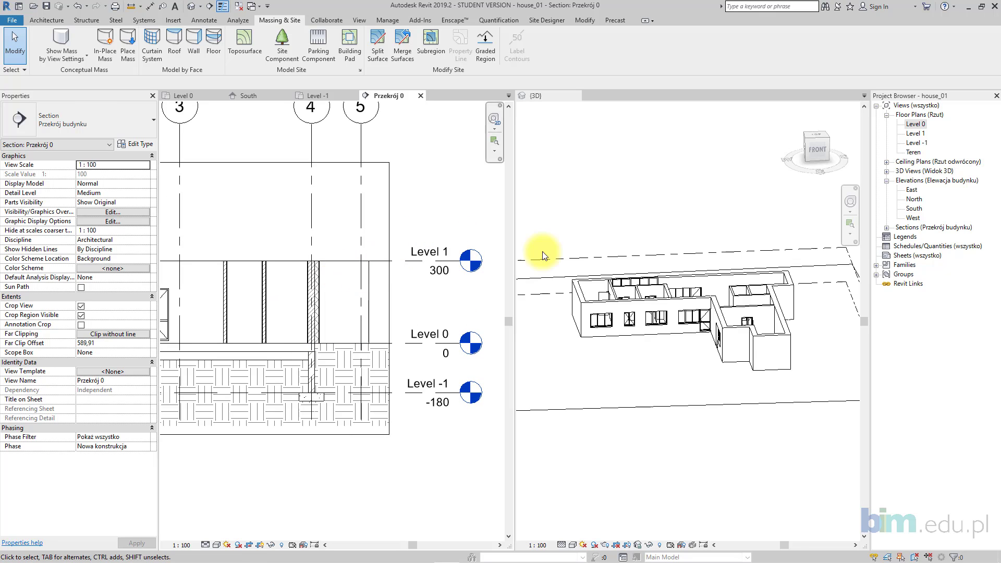
middle_click_drag(660, 269, 730, 332, "shift")
scroll(730, 332, "up", 1)
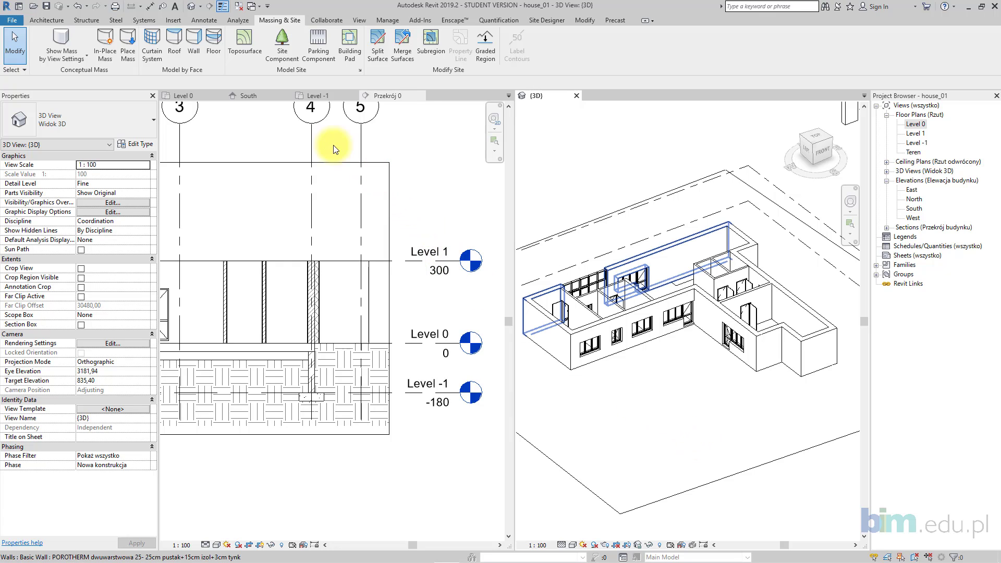
- Open the Level 1 floor plan and frame the house within the view
left_click(262, 114)
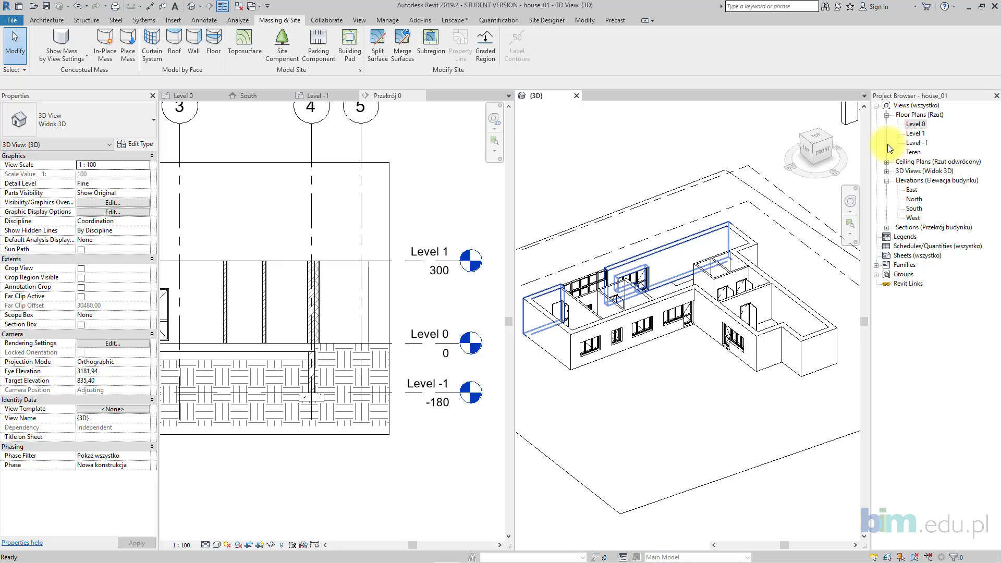
left_click(913, 135)
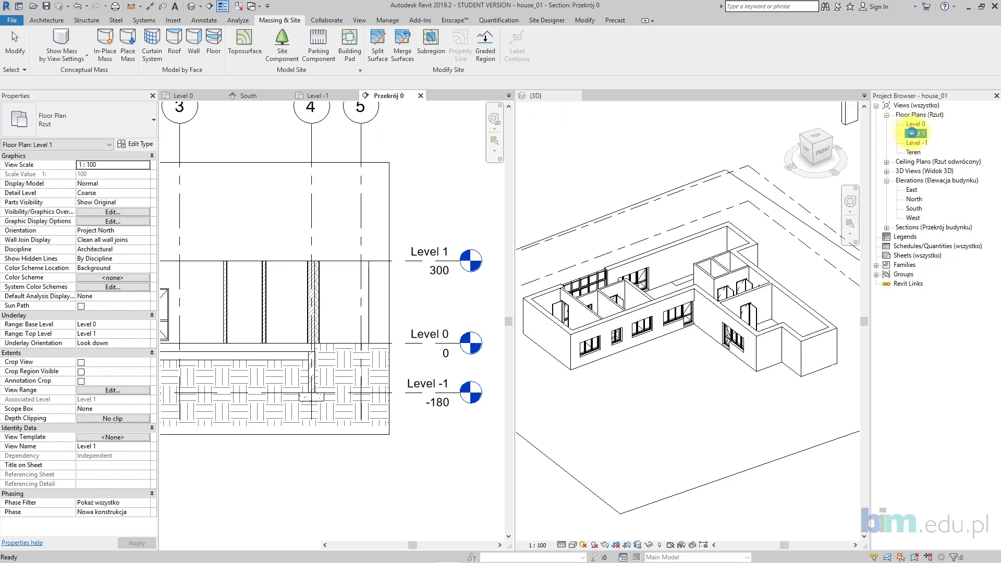
double_click(913, 134)
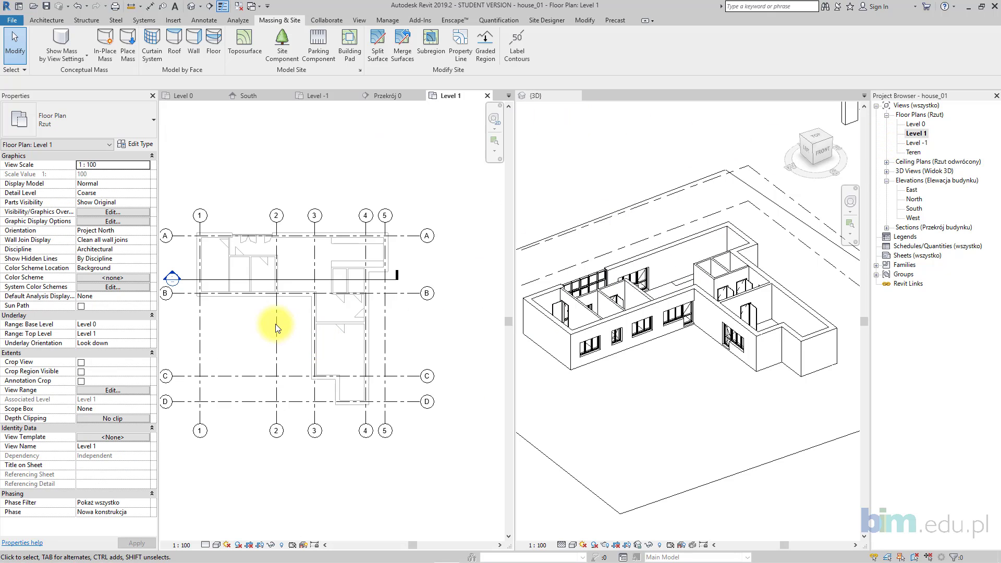
scroll(275, 324, "up", 1)
middle_click_drag(275, 323, 301, 316)
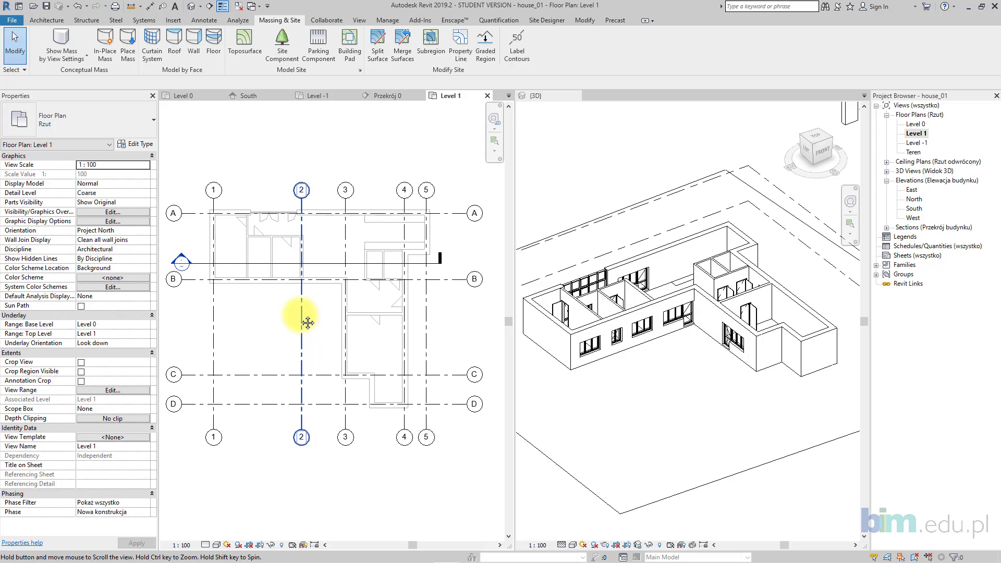
- Set the Level 1 floor plan's detail level to Medium
left_click(206, 545)
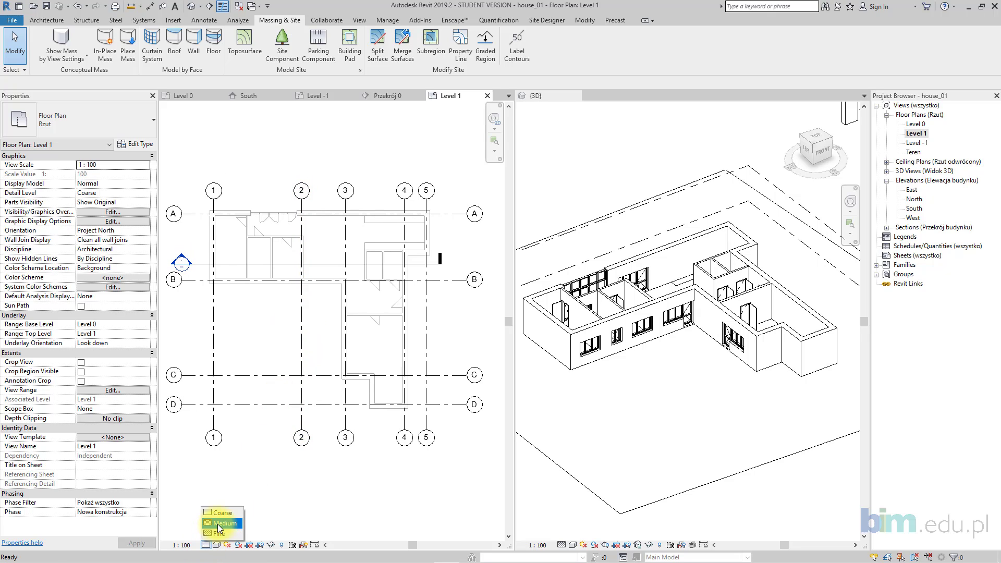
left_click(217, 523)
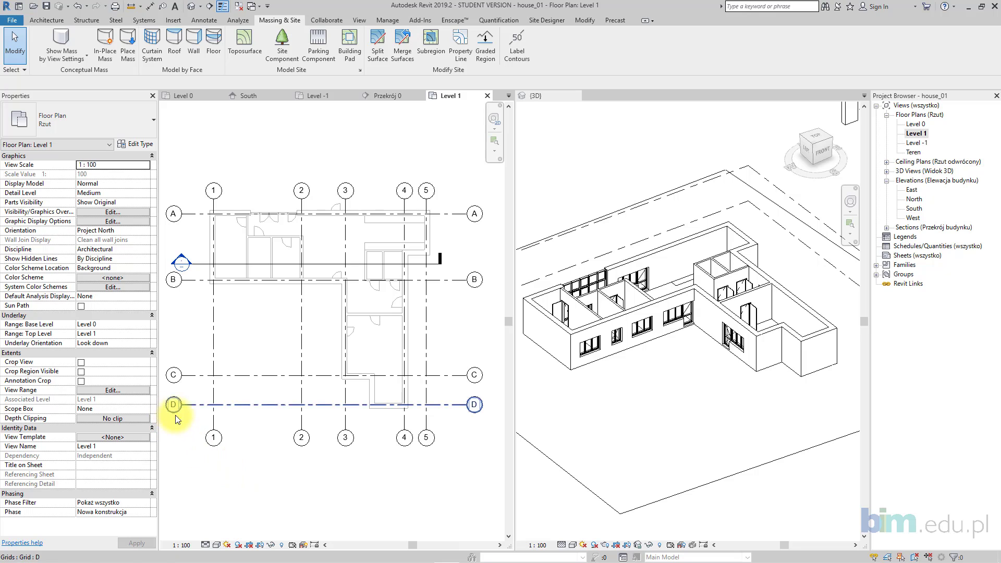
- Check the Level 1 plan's view range, and switch its underlay base level to None and back to Level 0
left_click(130, 389)
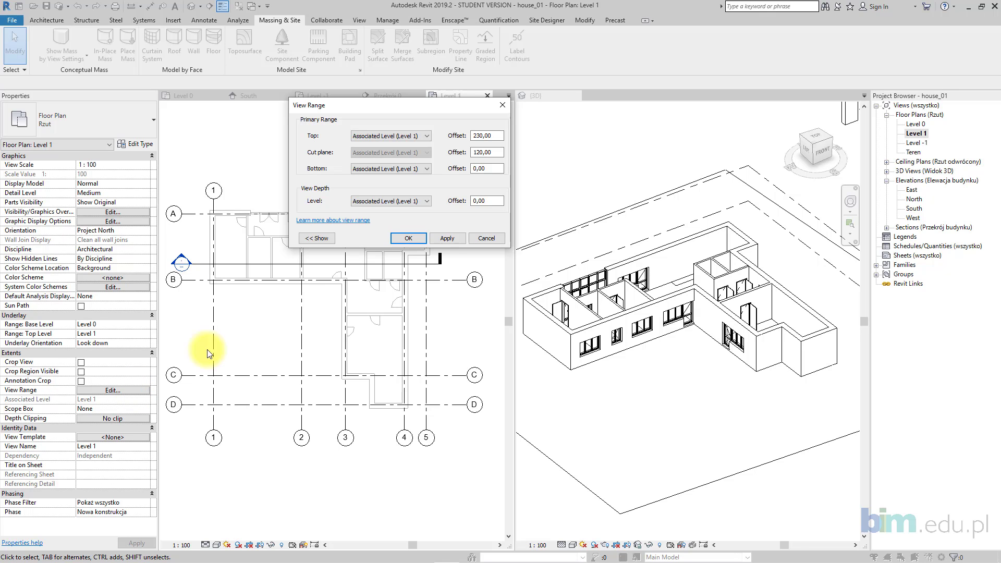
left_click(480, 237)
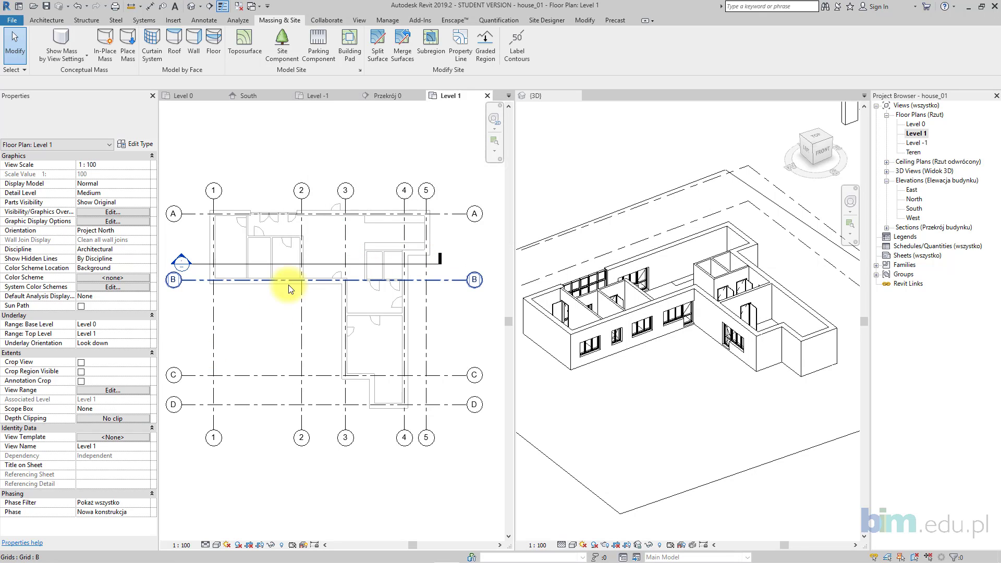
left_click(147, 324)
left_click(116, 333)
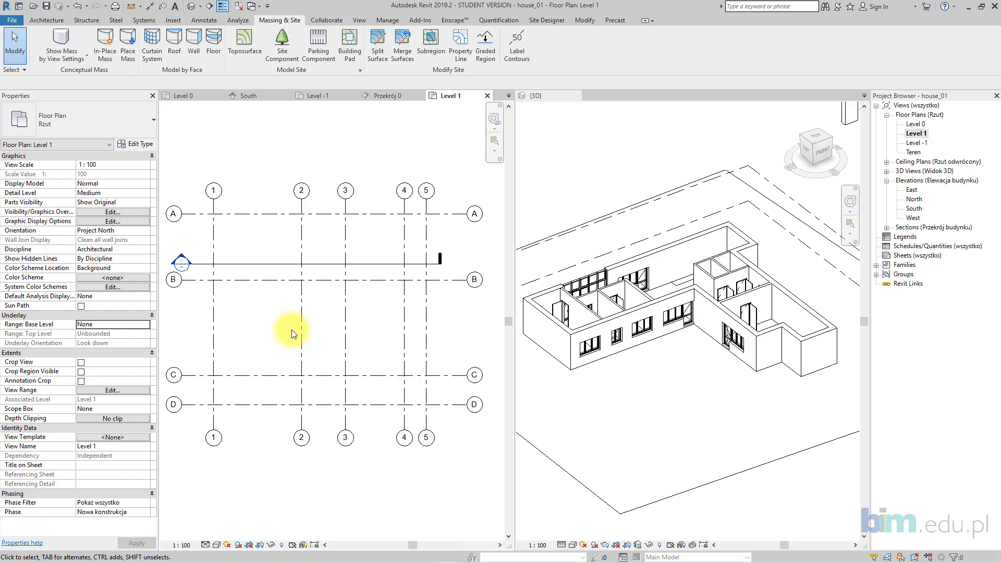
left_click(123, 326)
left_click(95, 349)
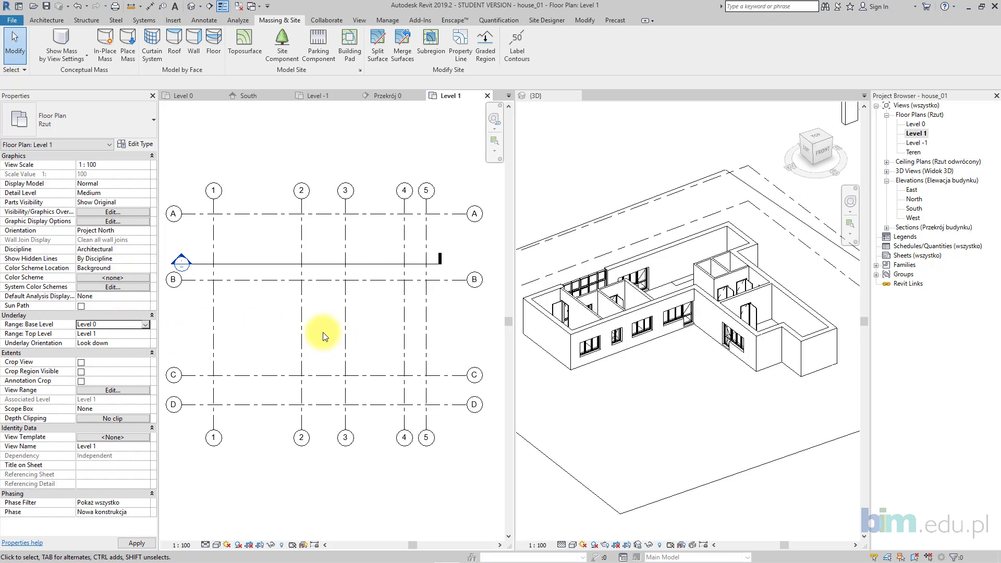
- Start a roof by footprint on Level 1 and pick the outer walls along grids A, 5, D, 3, B and 1 as slope-defining boundary lines
scroll(283, 304, "up", 1)
mouse_move(283, 304)
middle_mouse_down()
mouse_move(266, 310)
mouse_move(277, 312)
middle_mouse_up()
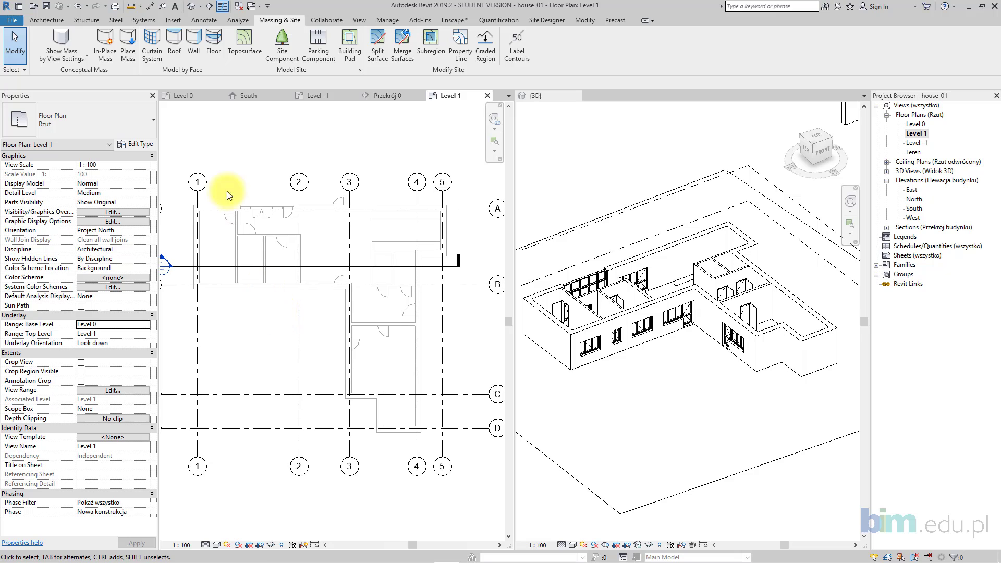
left_click(56, 20)
left_click(195, 55)
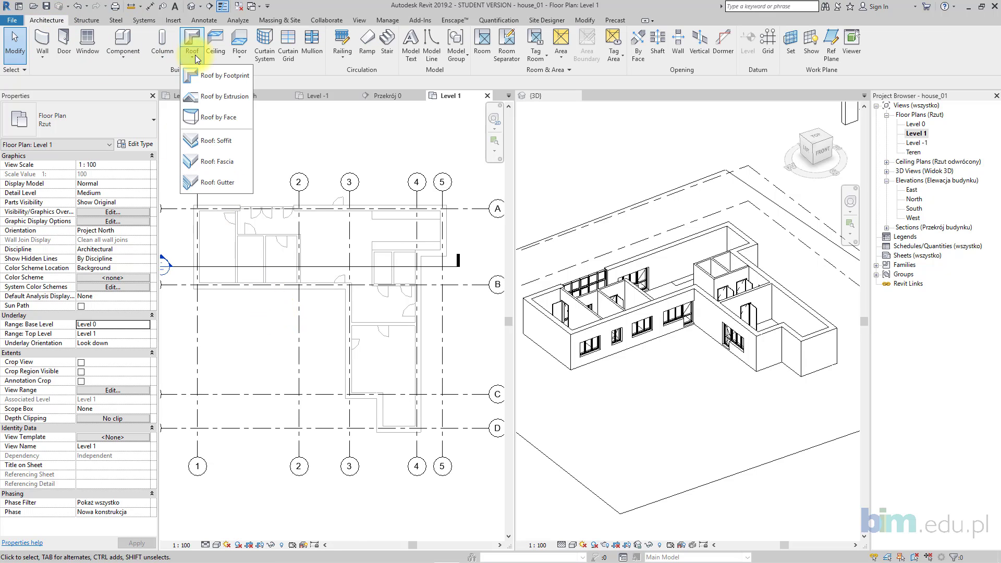
left_click(204, 76)
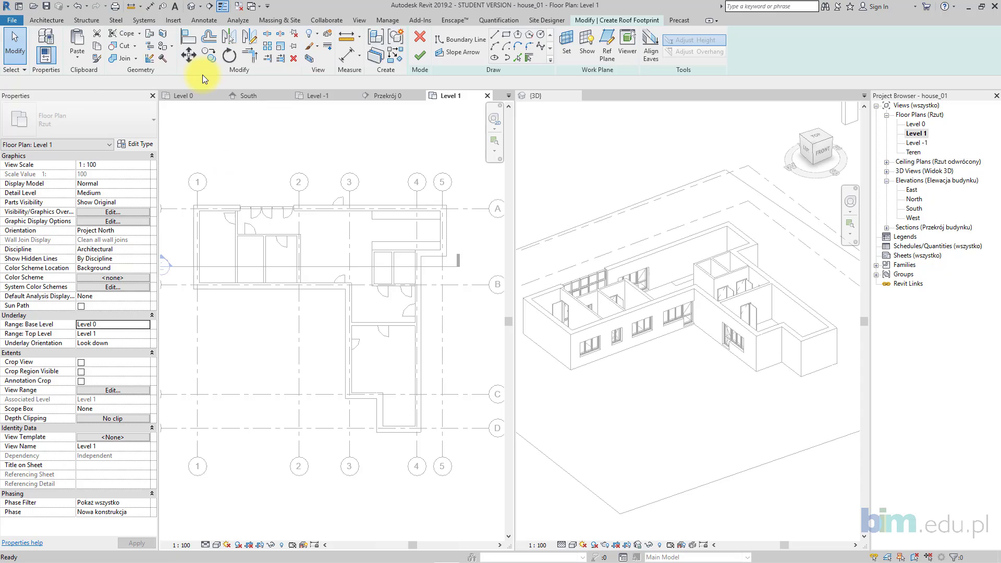
left_click(216, 207)
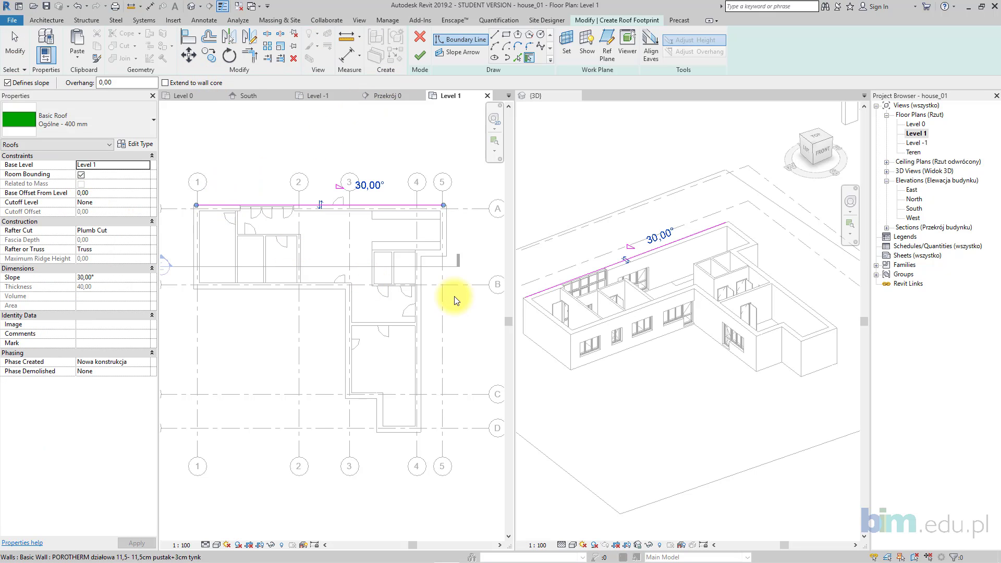
left_click(447, 242)
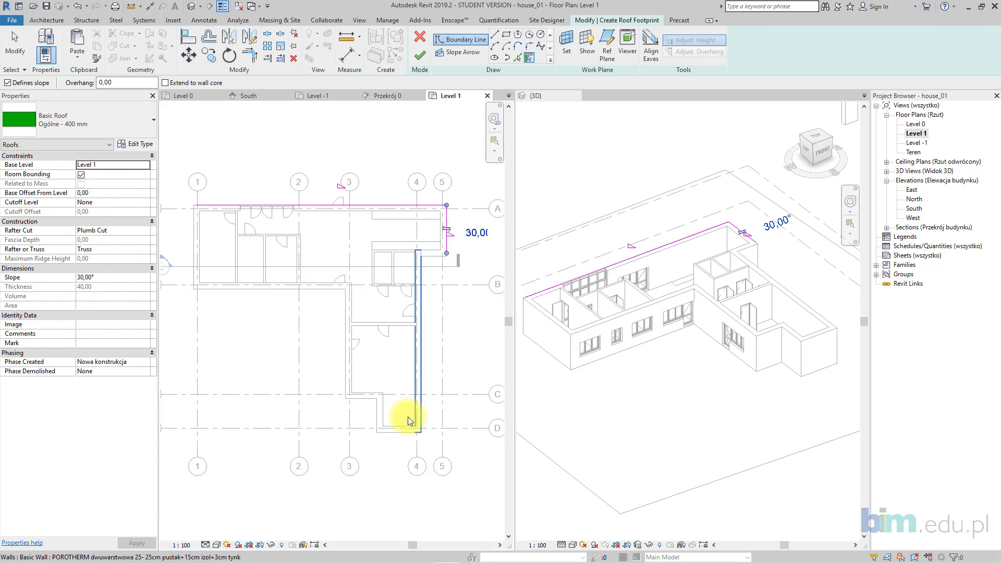
left_click(398, 433)
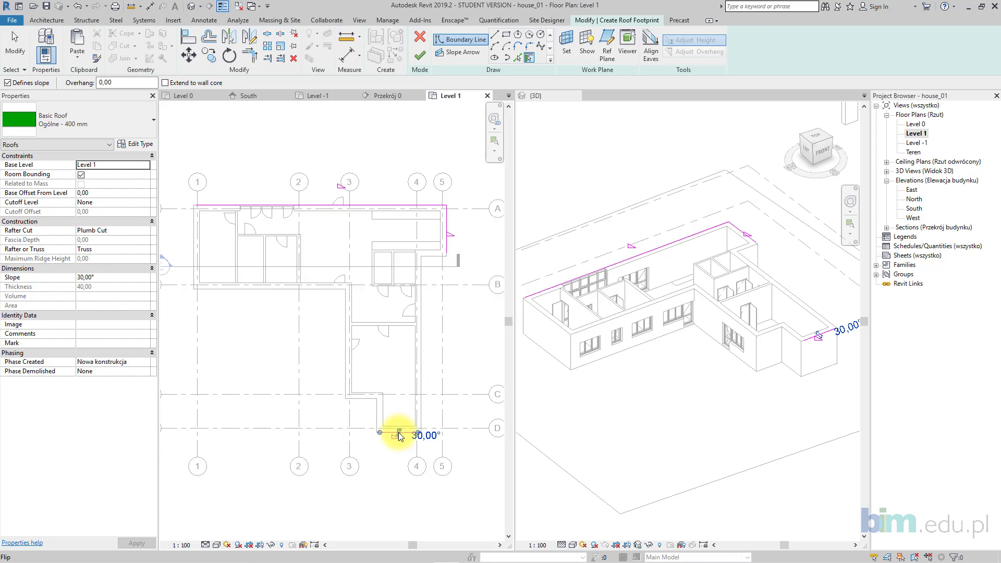
left_click(345, 383)
left_click(234, 289)
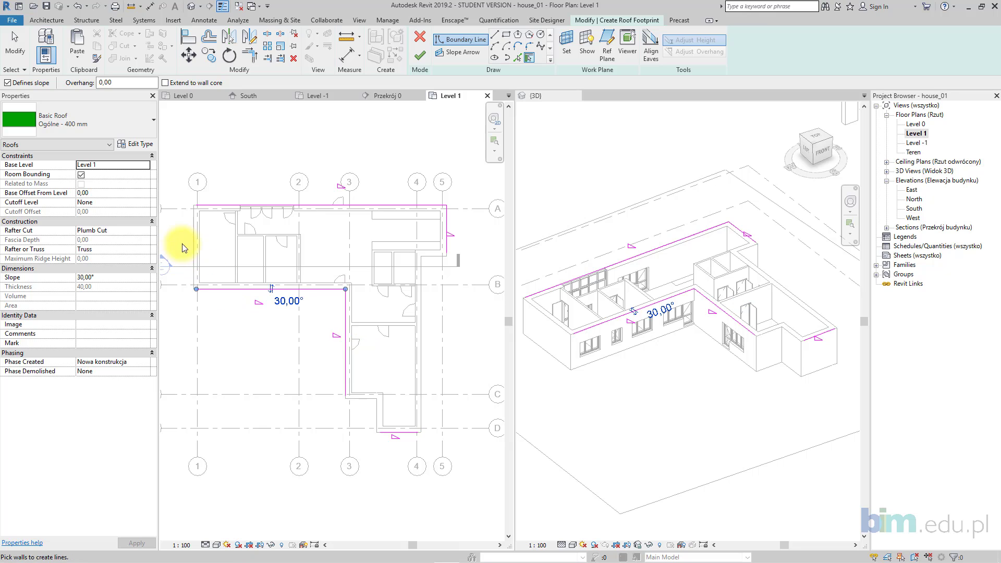
left_click(192, 241)
left_click(14, 47)
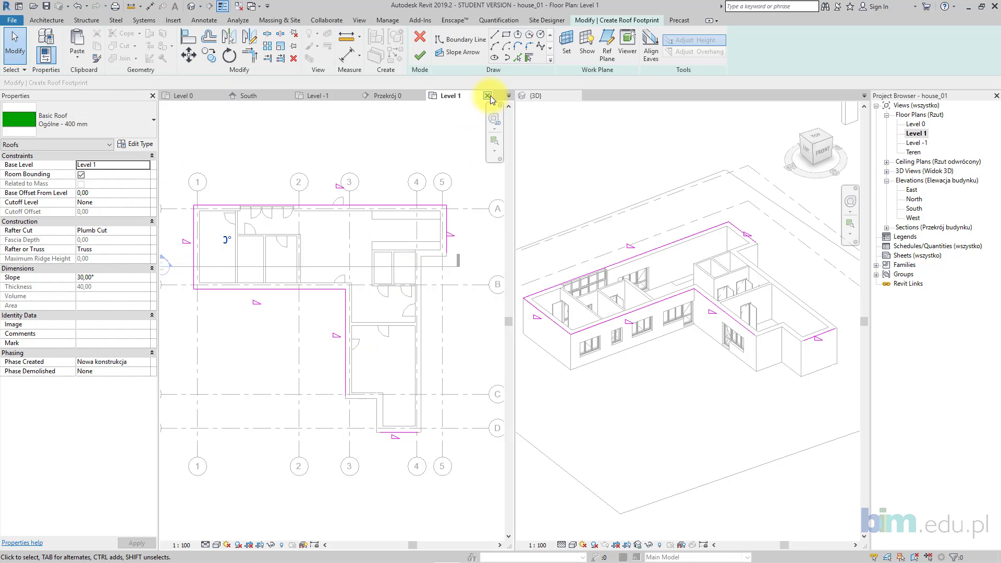
- Trim the roof boundary lines to corners at grids 3/D and 5/D to close the L-shaped footprint, and finish the roof
left_click(249, 54)
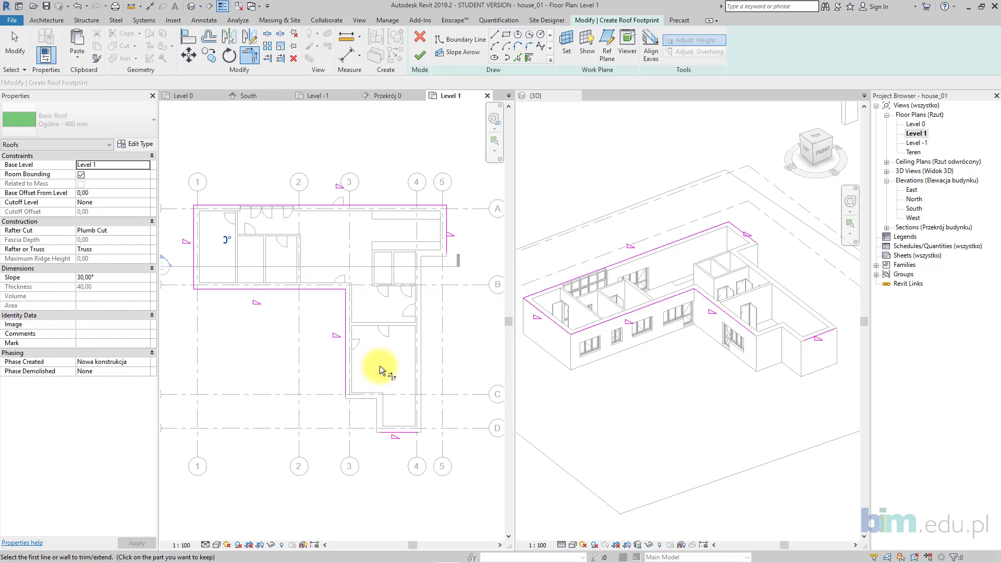
left_click(346, 390)
left_click(386, 432)
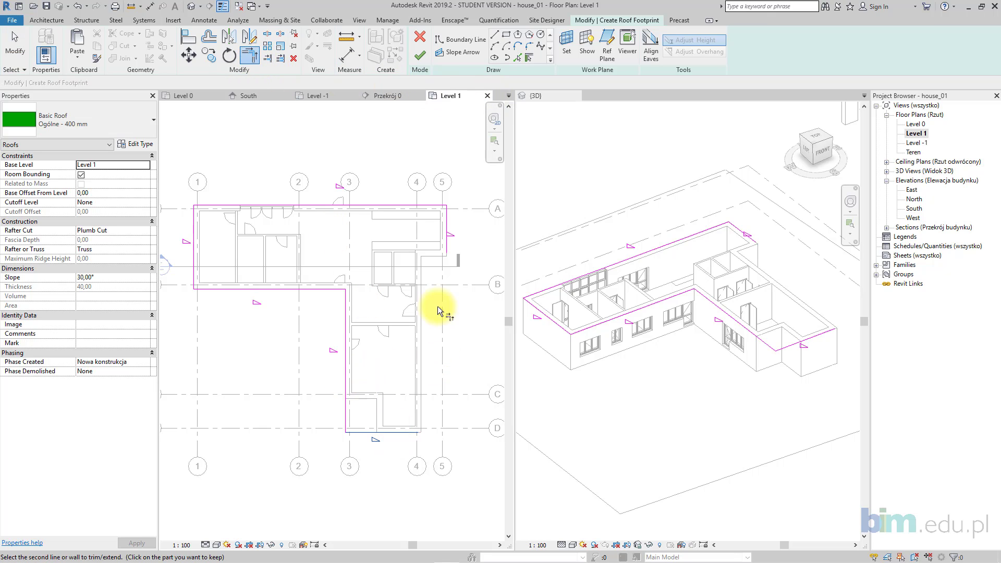
left_click(446, 245)
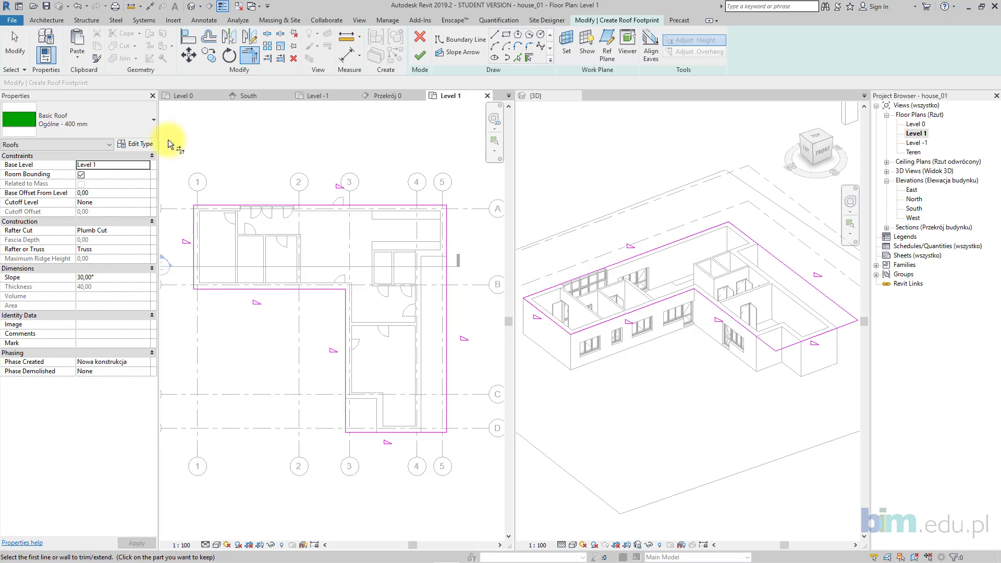
left_click(15, 47)
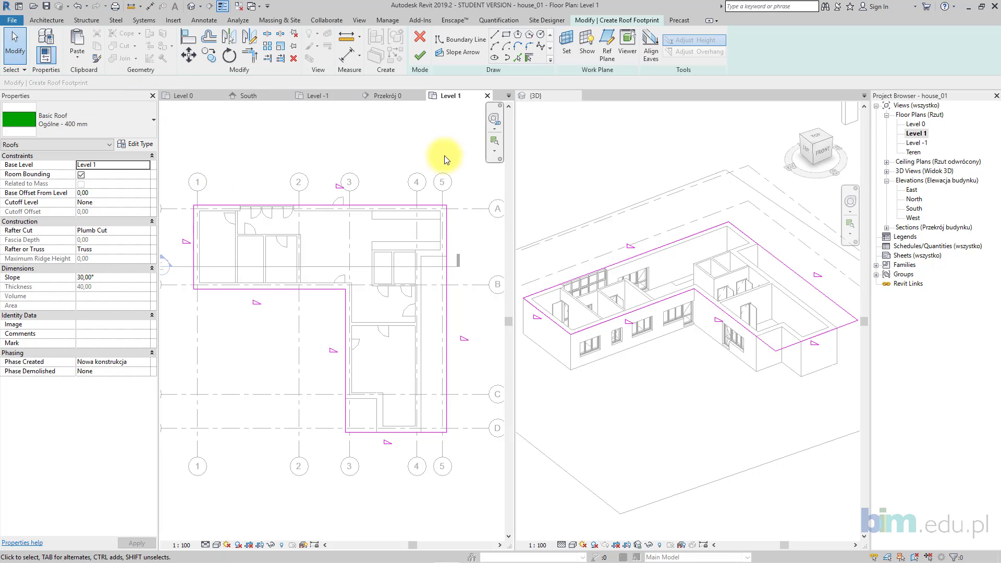
left_click(419, 54)
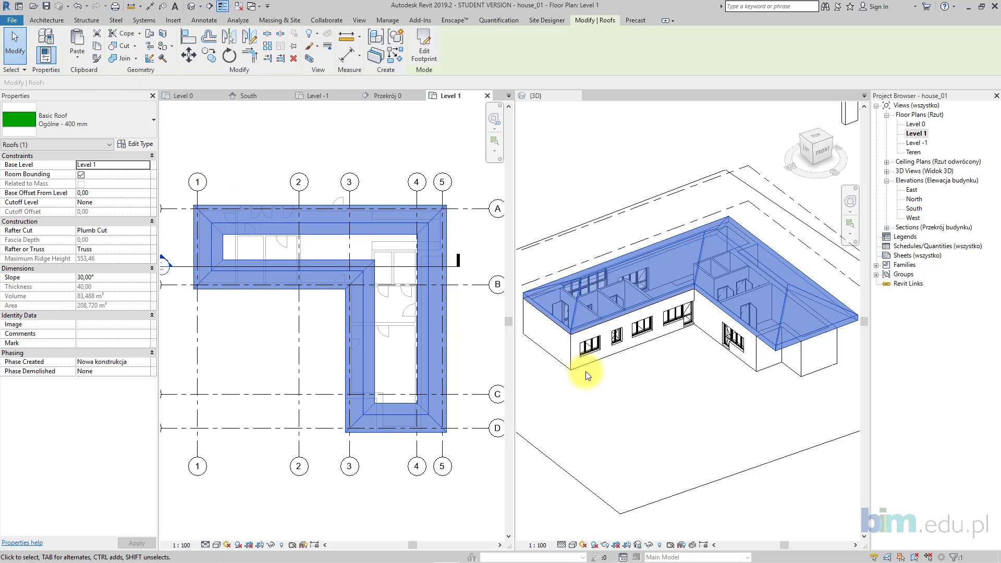
- Edit the roof footprint to remove the slope from the end lines at grids 1 and D, and finish the roof with gable ends
left_click(422, 52)
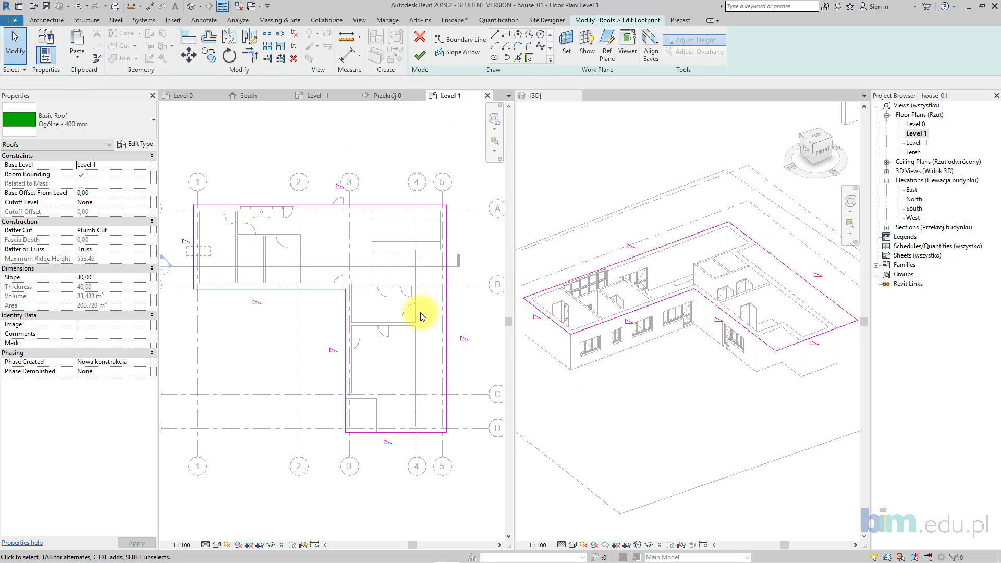
left_click_drag(415, 465, 385, 404, "ctrl")
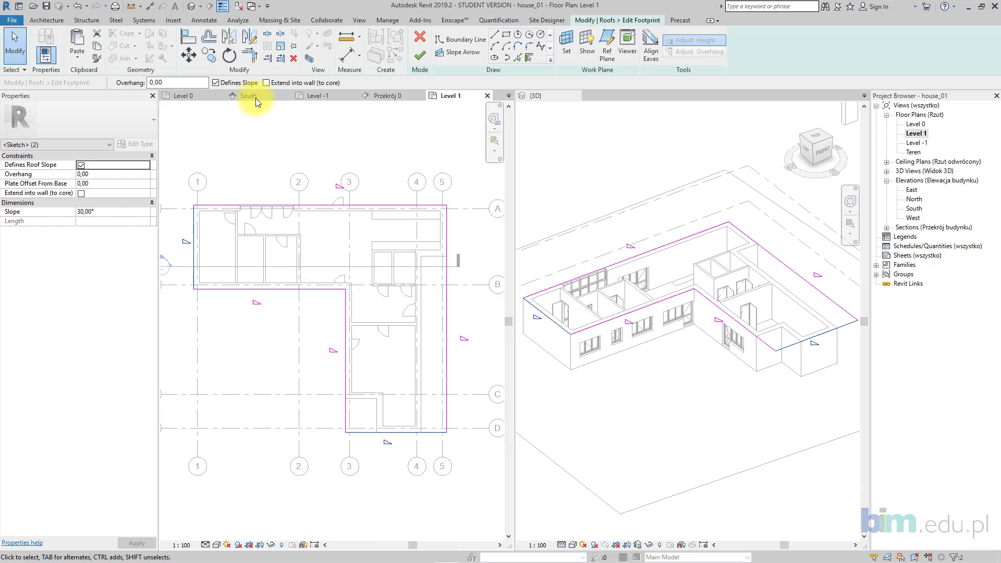
left_click(243, 83)
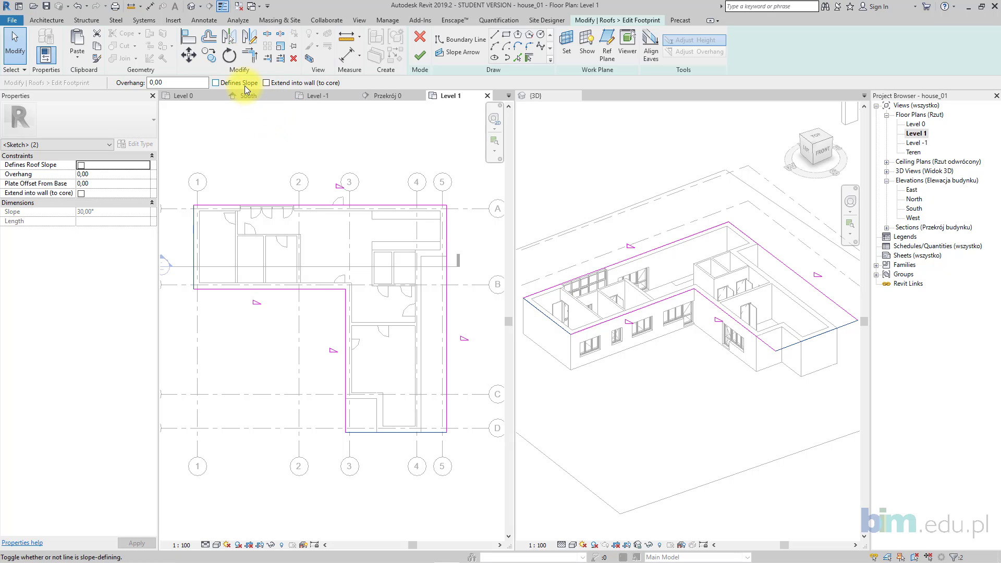
left_click(276, 161)
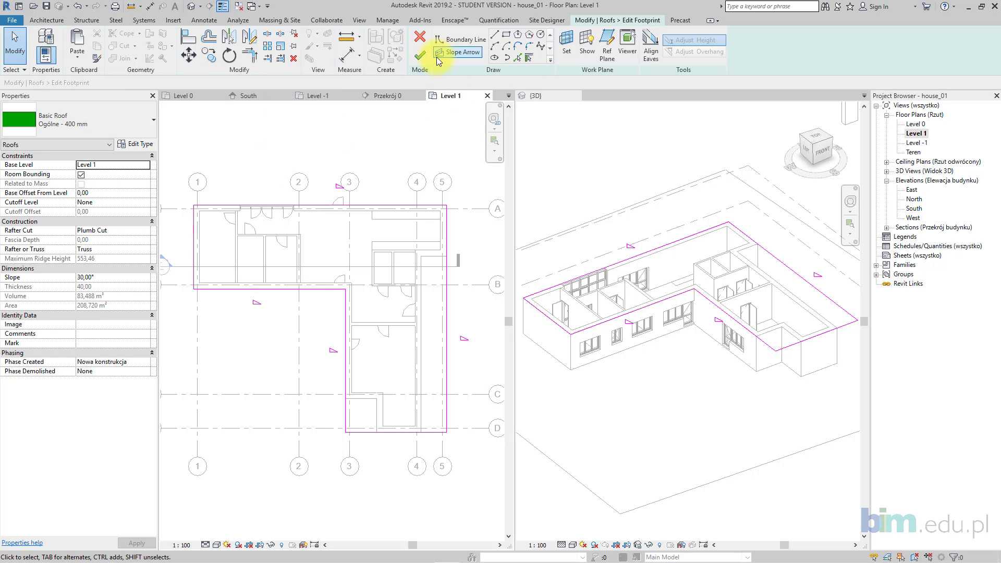
left_click(420, 56)
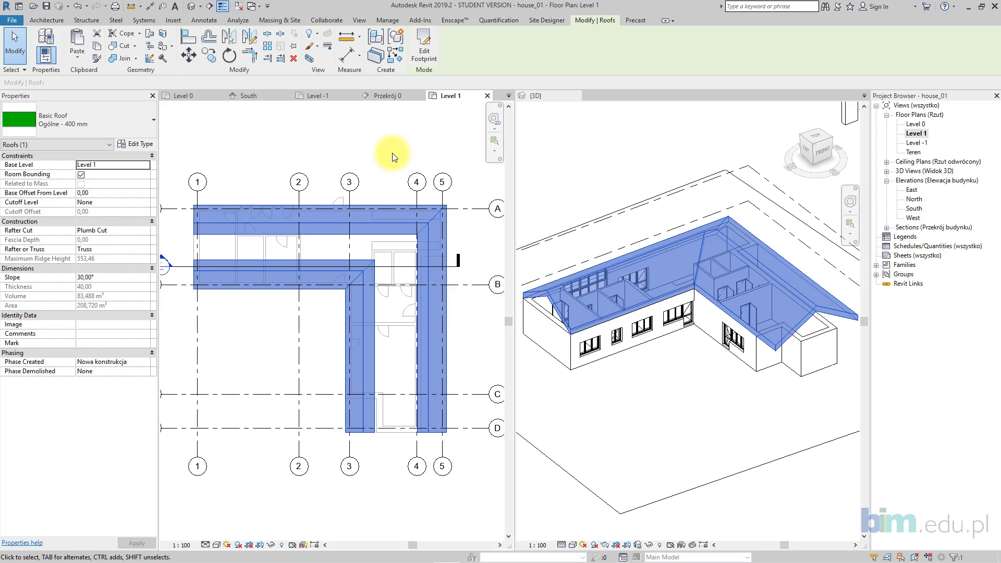
- Reopen the roof footprint and set the overhang of the gable-end line at grid 1 to 120
left_click(426, 55)
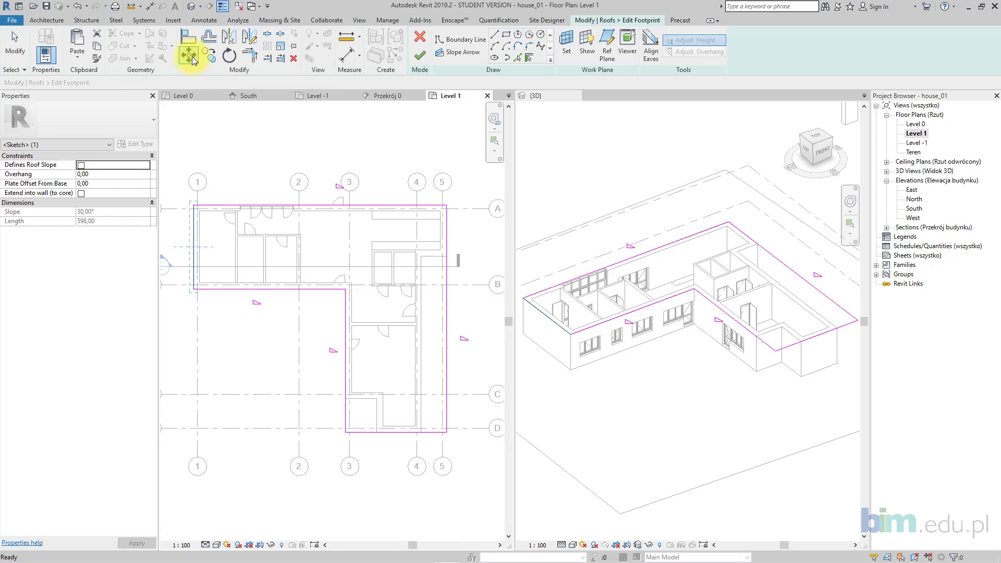
left_click(19, 41)
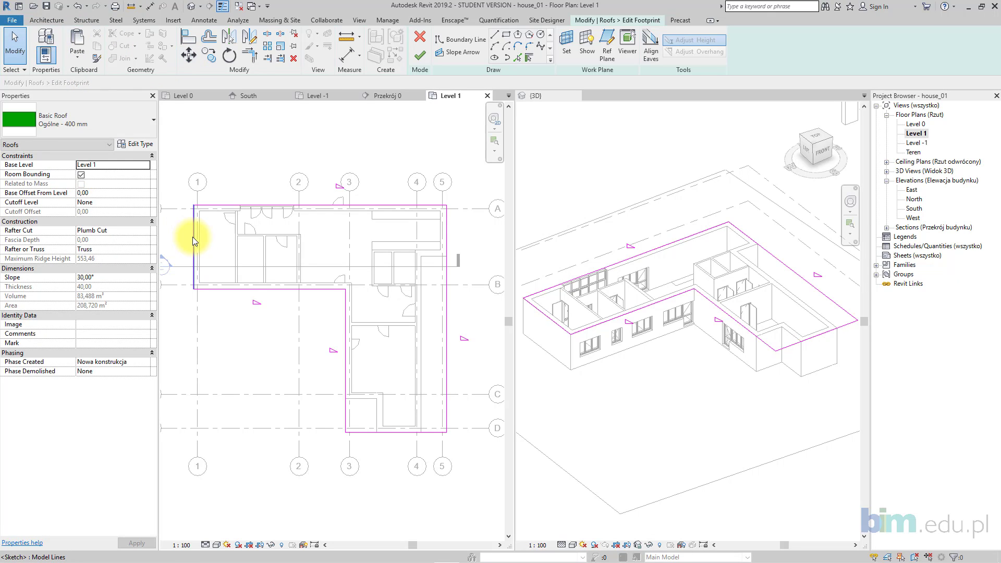
left_click(192, 237)
left_click_drag(174, 83, 119, 84)
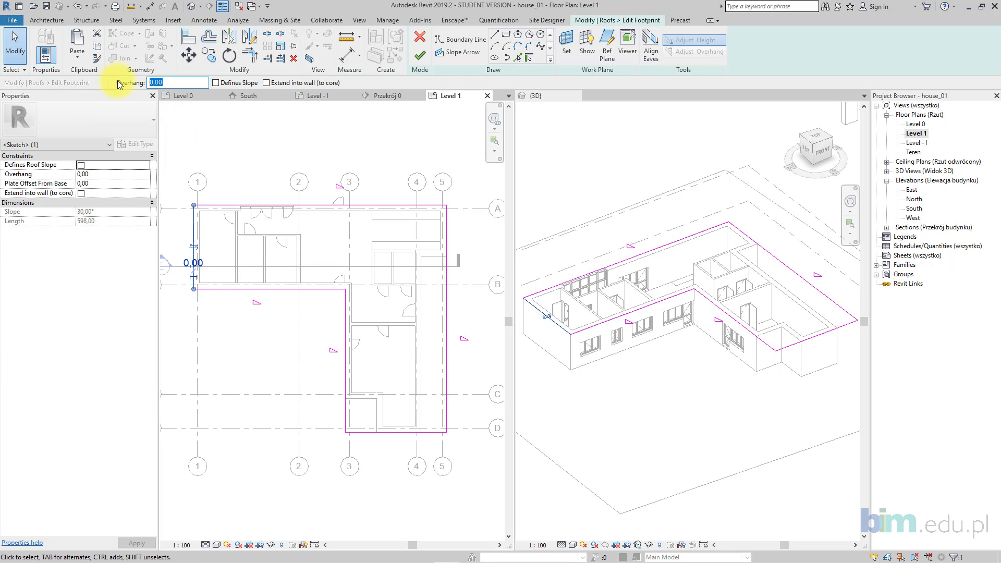
type("120")
key("Return")
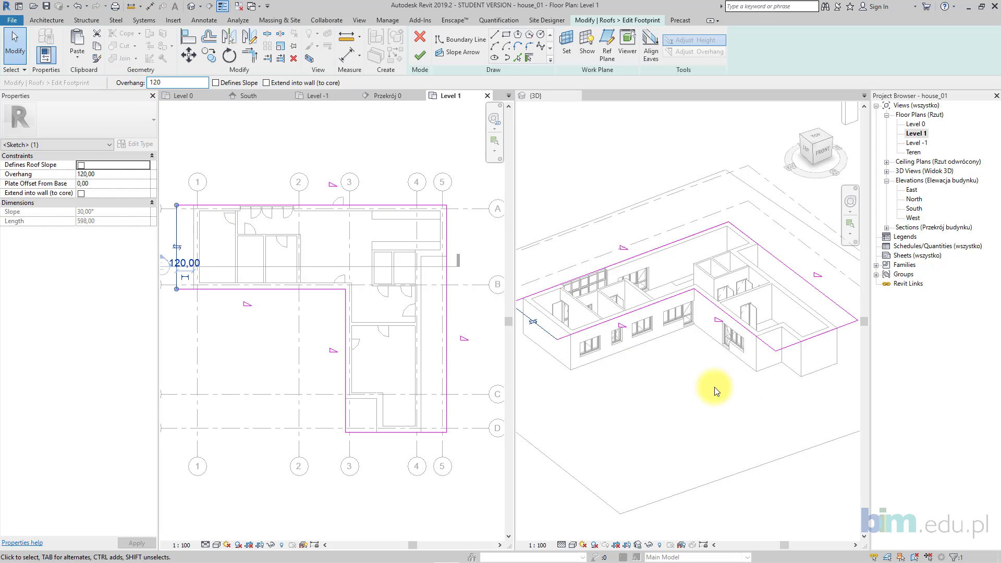
- Set the overhang of the gable-end line at grid D to 120 and finish the roof footprint
left_click(399, 442)
left_click(400, 435)
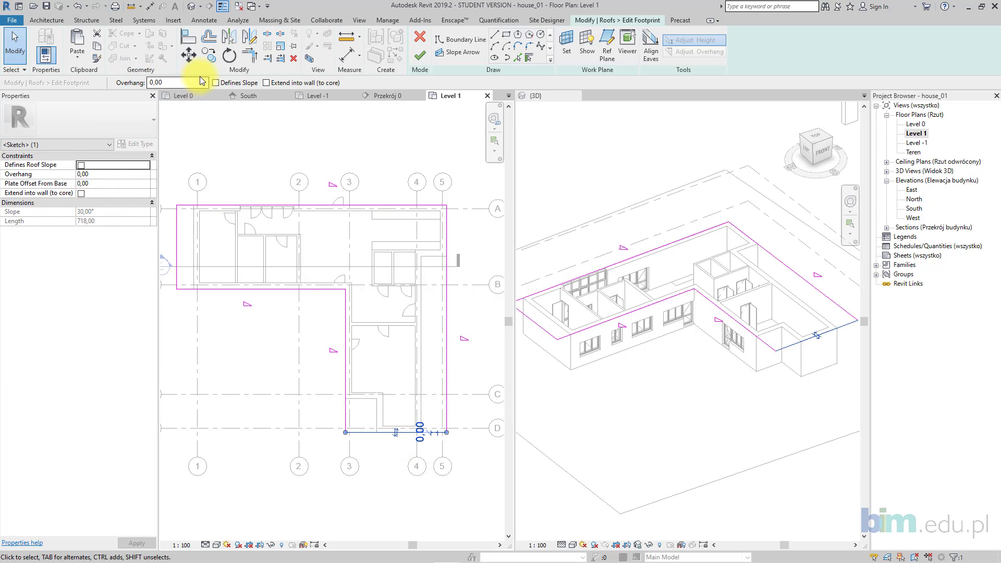
left_click_drag(189, 82, 96, 75)
type("120")
key("Return")
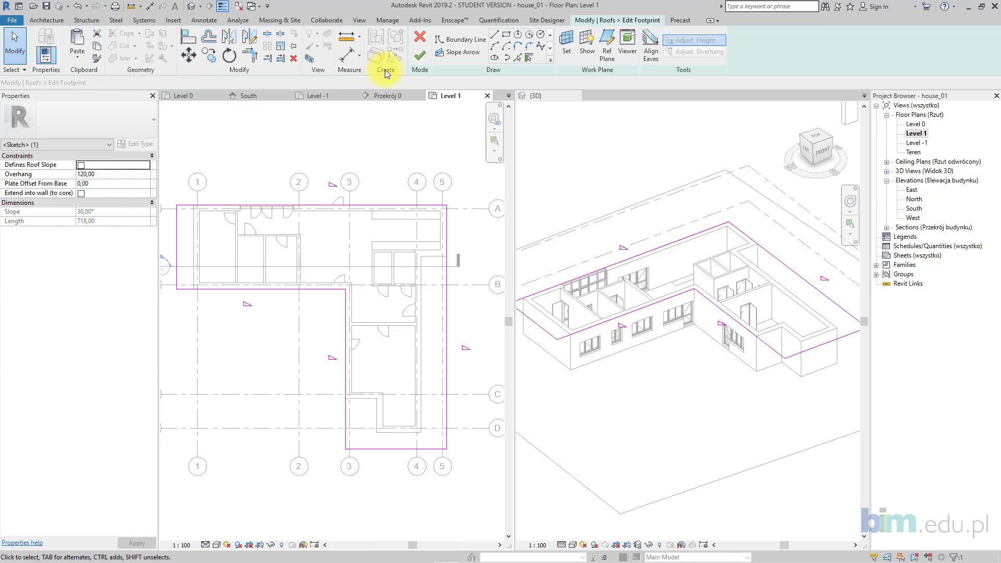
left_click(419, 55)
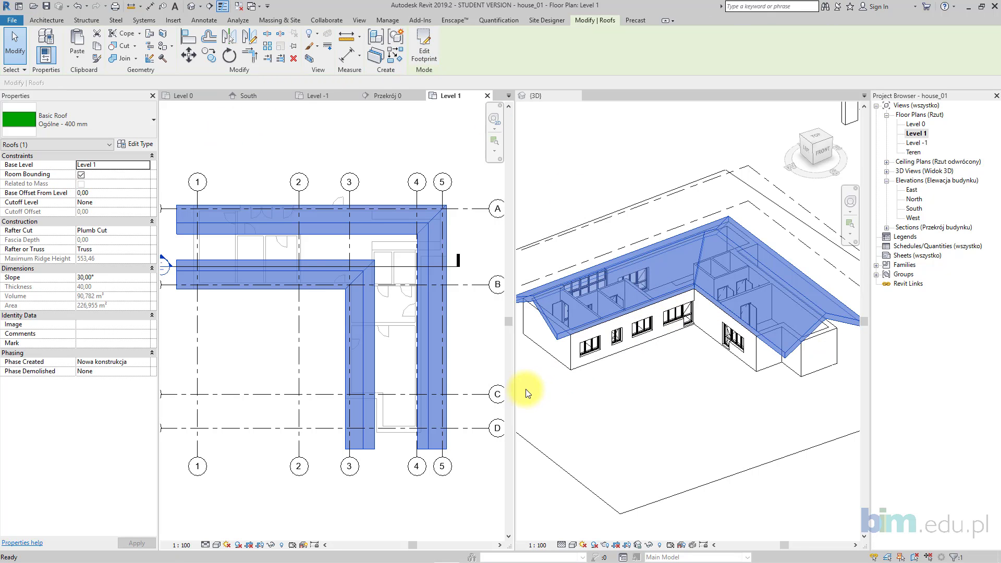
- In the 3D view, attach the top of the gable-end wall at grid 1 to the roof
left_click(547, 359)
middle_click_drag(545, 361, 652, 295, "shift")
scroll(544, 312, "up", 2)
left_click(542, 311)
left_click(528, 55)
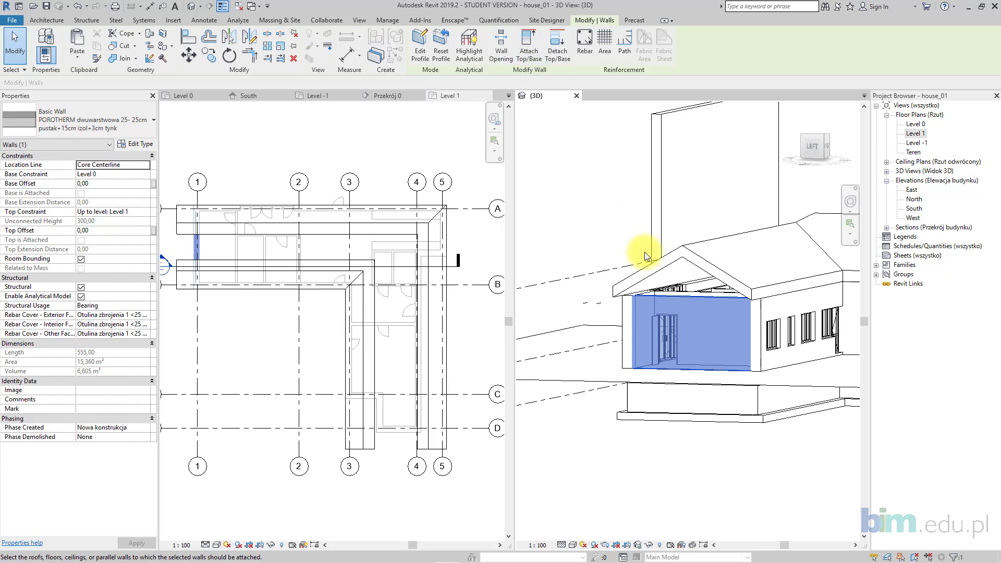
left_click(649, 267)
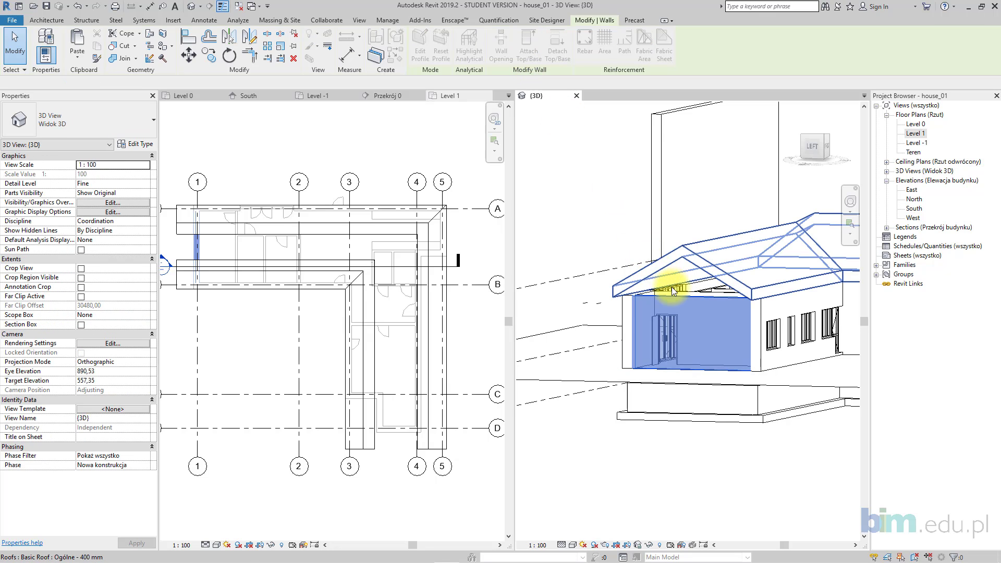
middle_click_drag(671, 287, 704, 286, "shift")
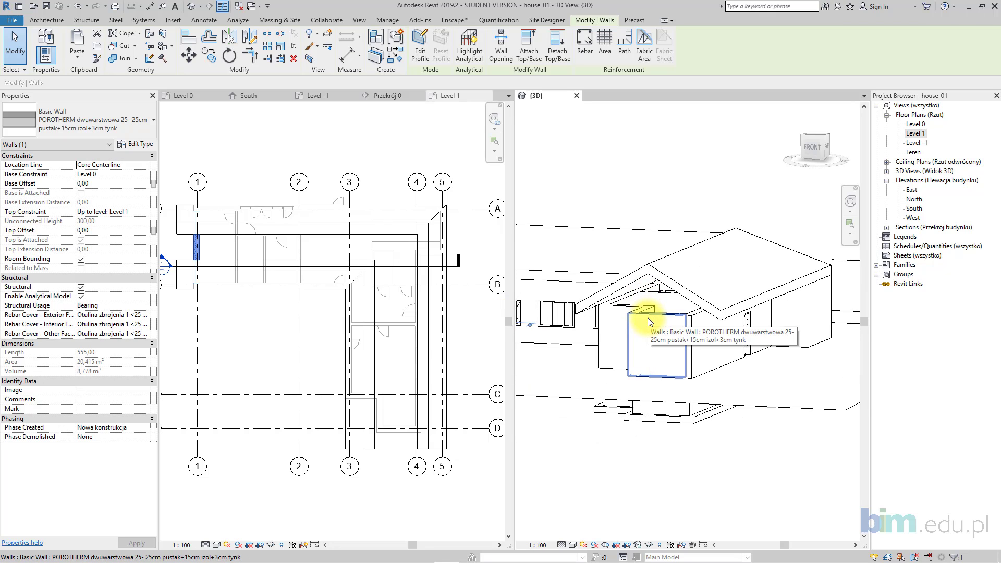
left_click(652, 315)
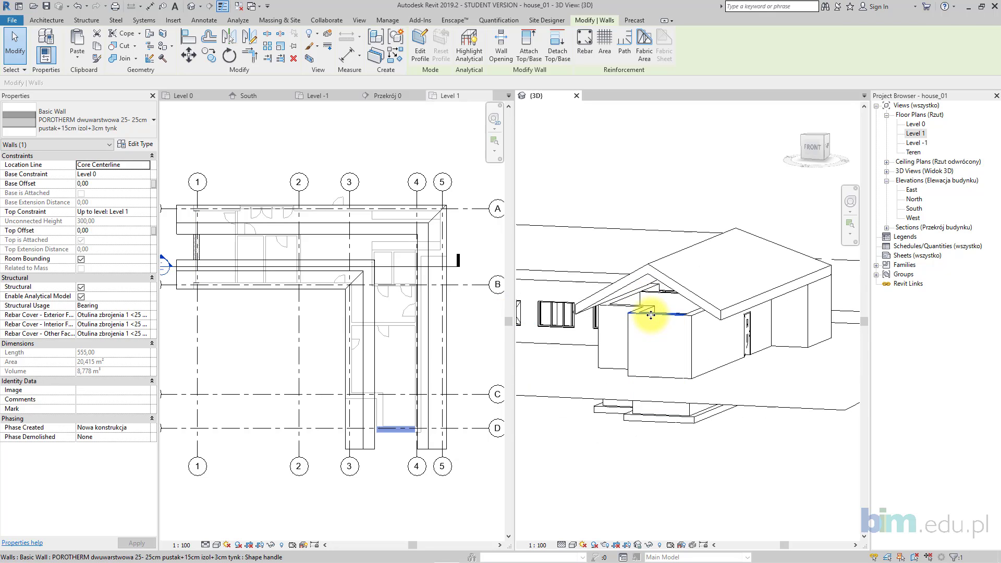
scroll(648, 315, "up", 2)
middle_click_drag(643, 318, 689, 322, "shift")
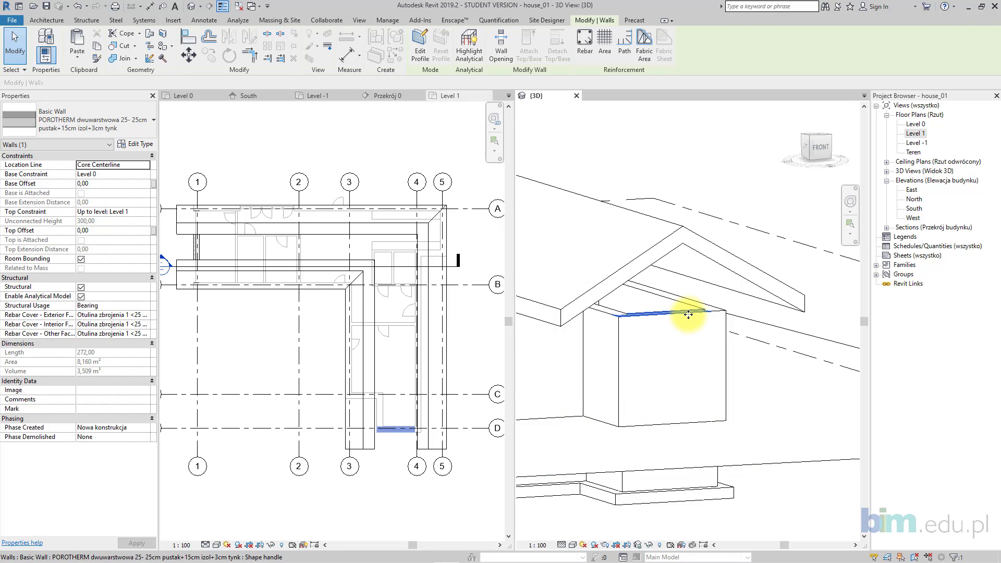
key("Tab")
left_click(688, 314)
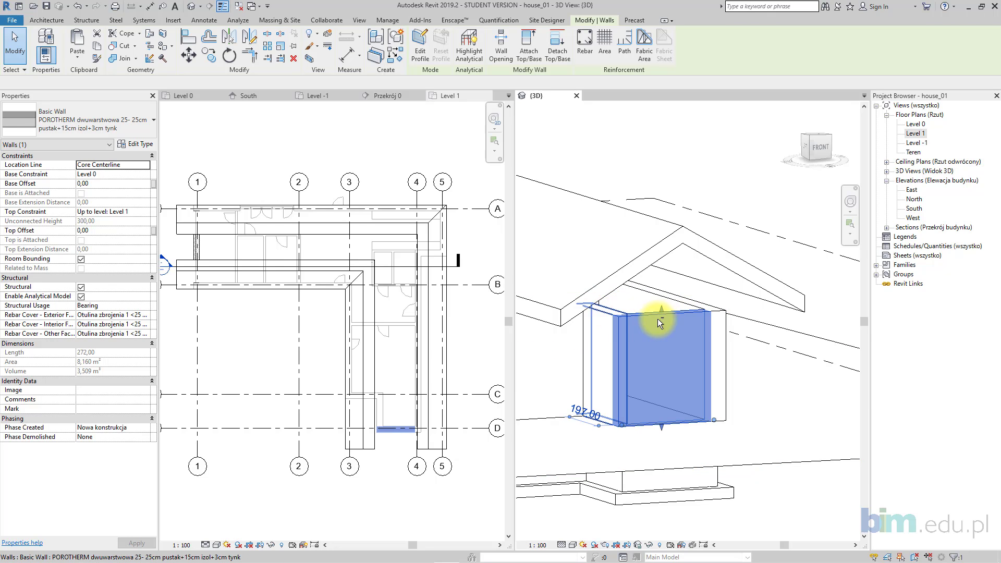
mouse_move(608, 310)
middle_mouse_down("shift")
mouse_move(617, 318)
mouse_move(599, 313)
middle_mouse_up("shift")
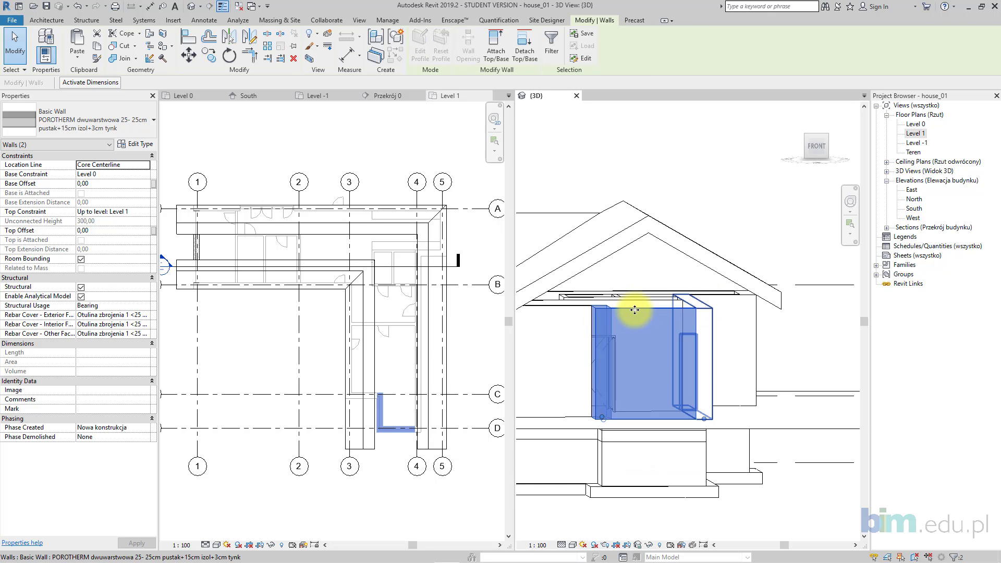
left_click(576, 308, "ctrl")
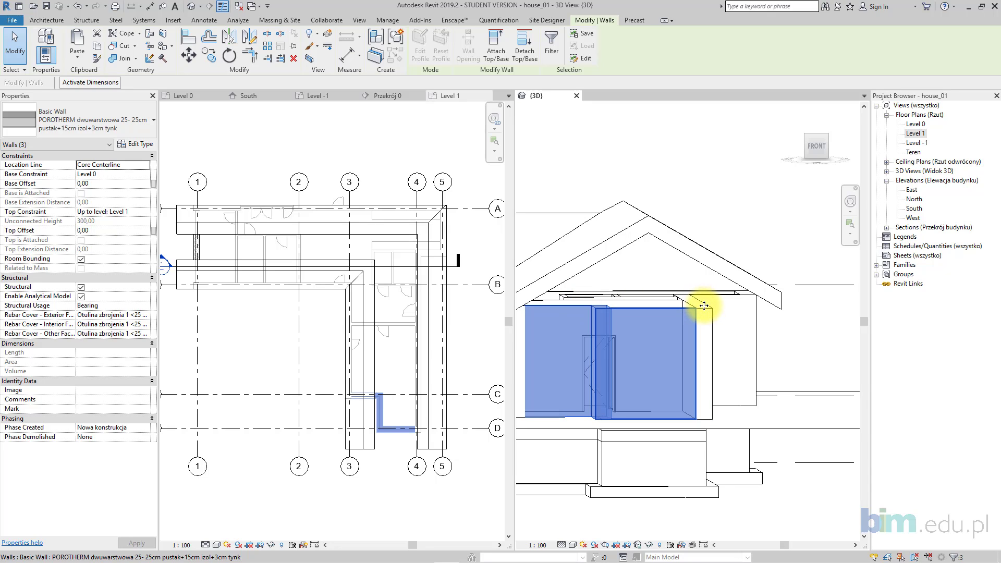
key("Tab")
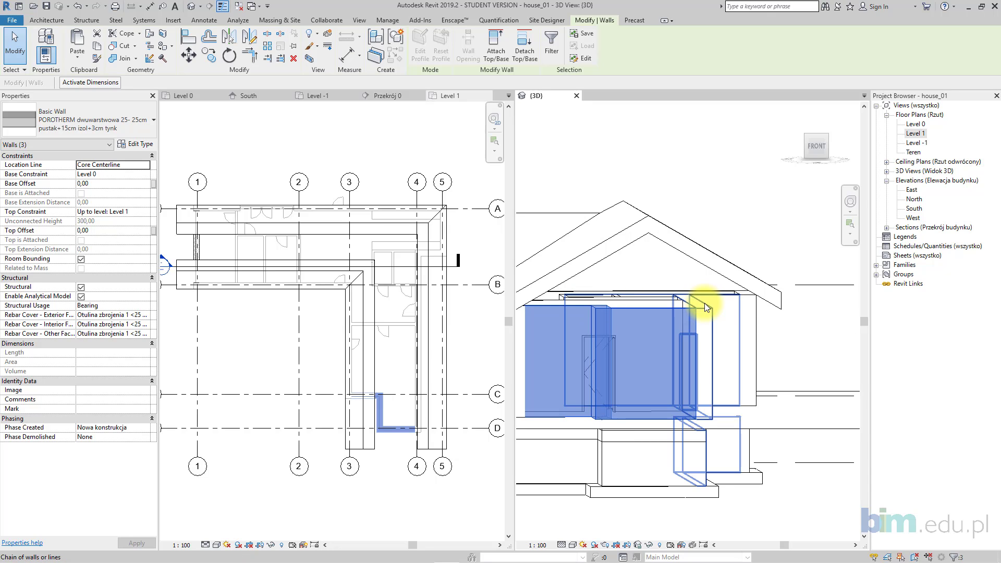
left_click(704, 302)
right_click(704, 302)
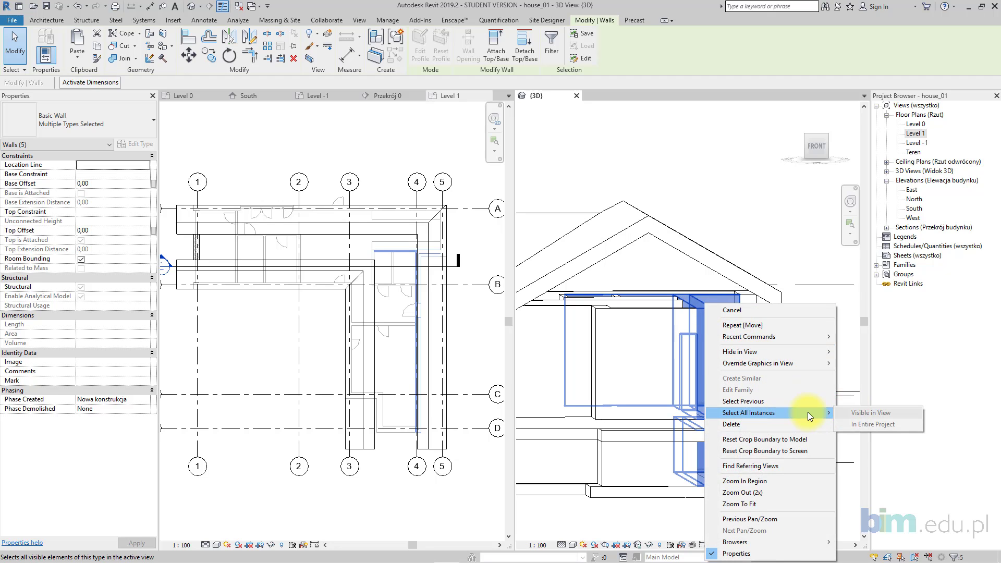
left_click(709, 310)
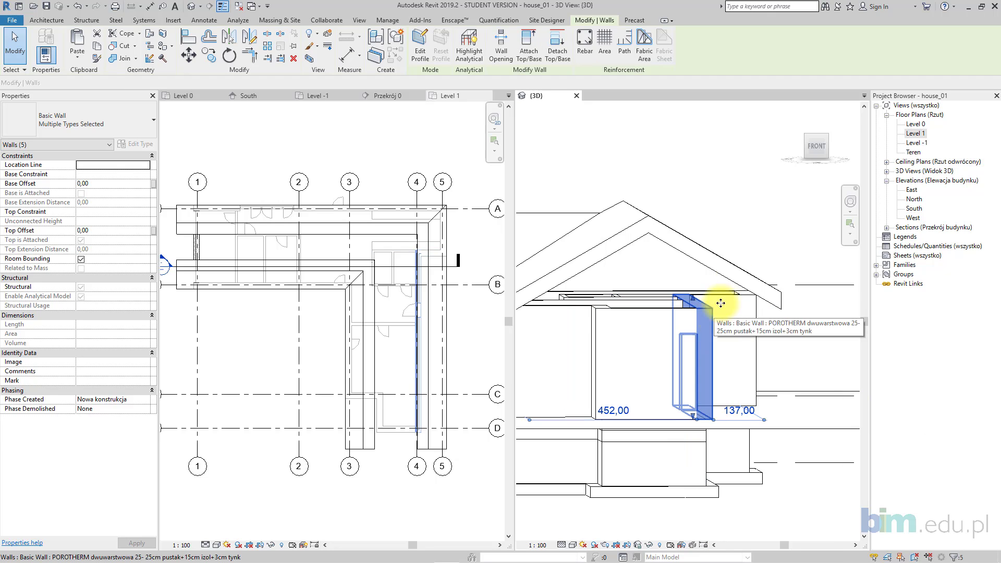
- Attach the tops of all visible walls matching the grid 4 exterior wall's type to the roof, detaching the target from walls that miss it
left_click(709, 313)
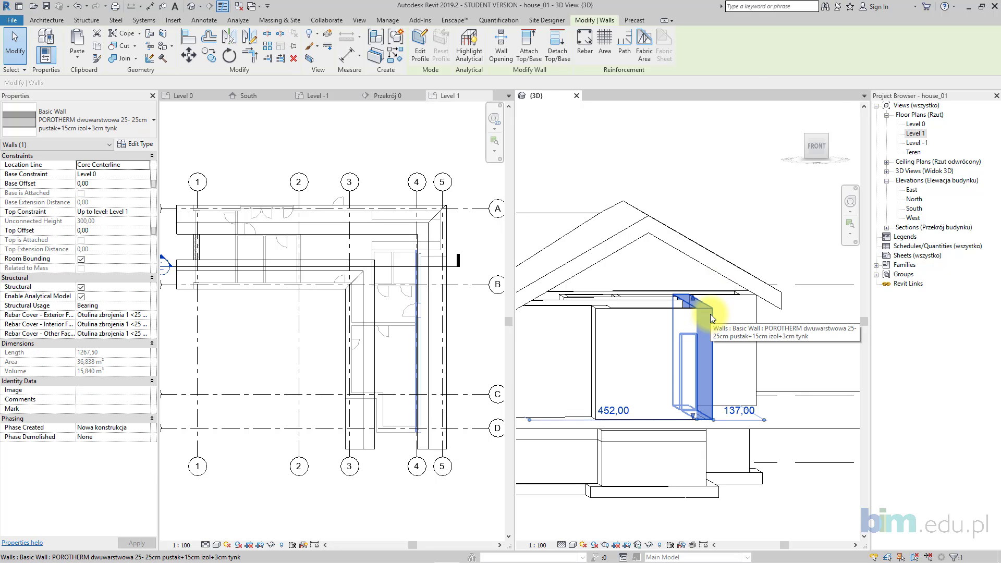
right_click(710, 314)
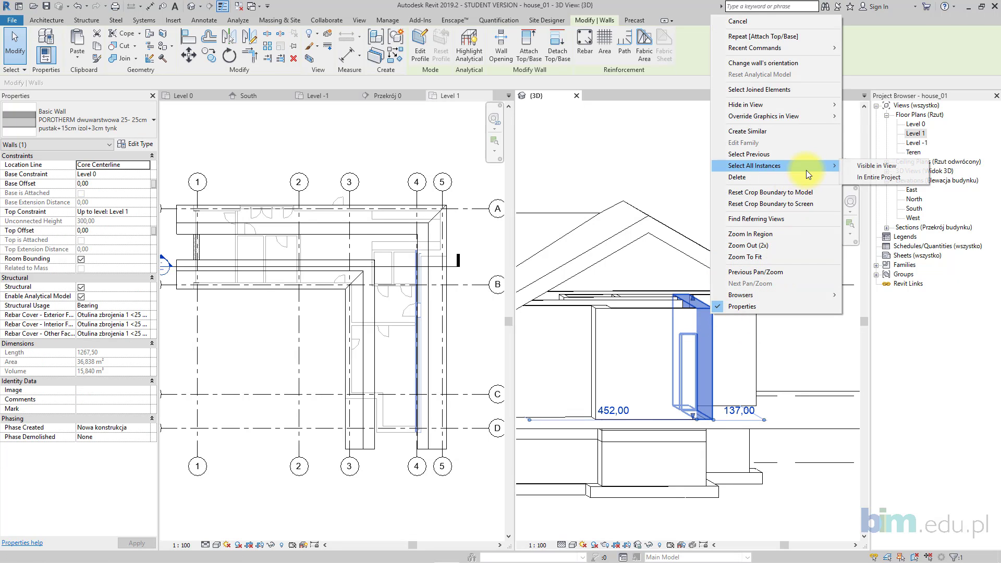
left_click(867, 169)
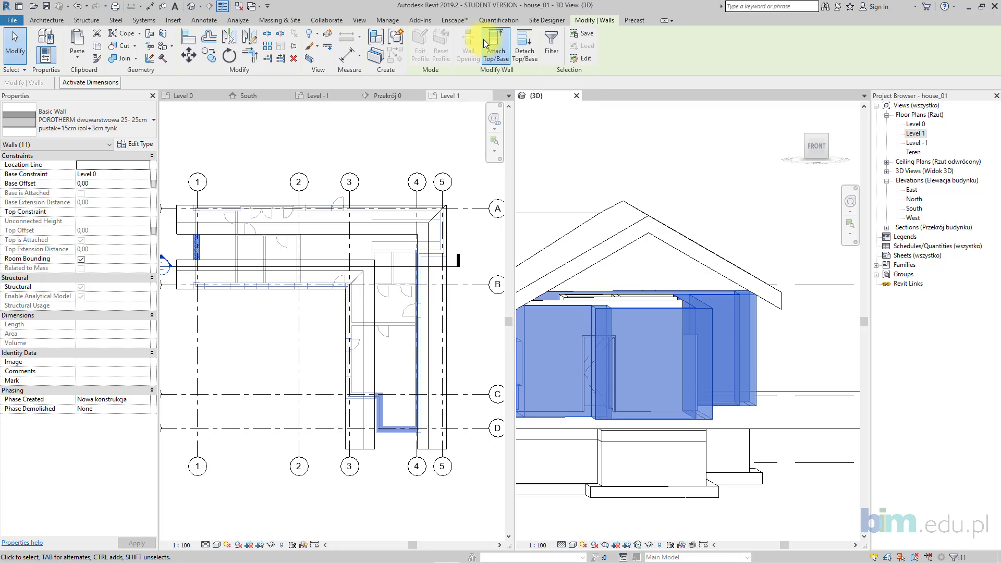
left_click(496, 46)
left_click(673, 245)
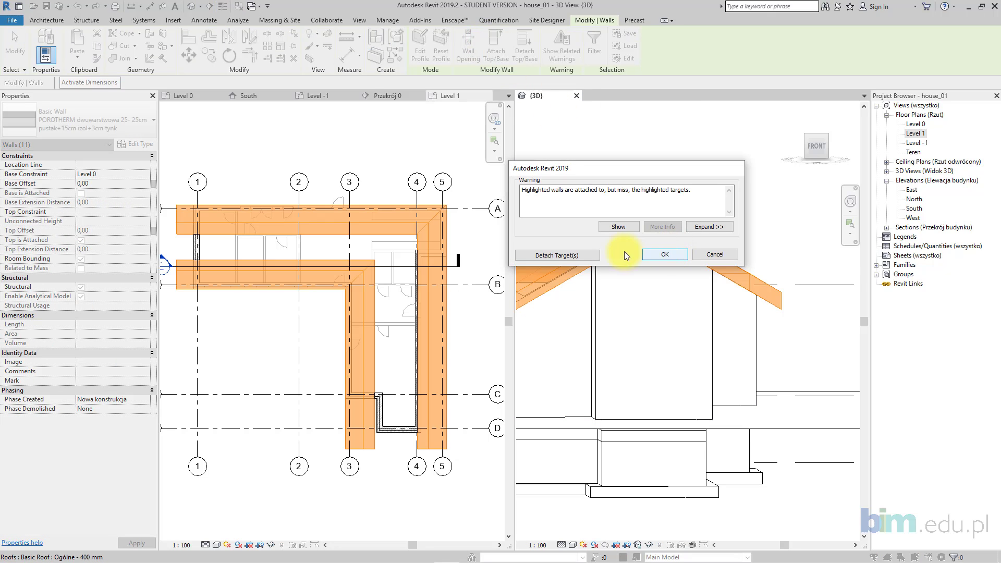
left_click(578, 255)
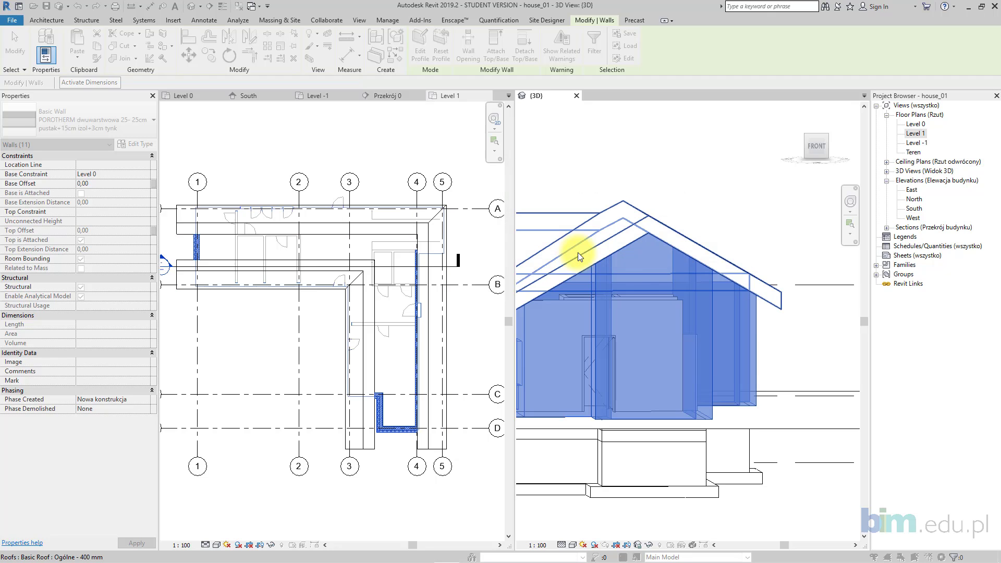
middle_click_drag(627, 280, 648, 308, "shift")
left_click(662, 211)
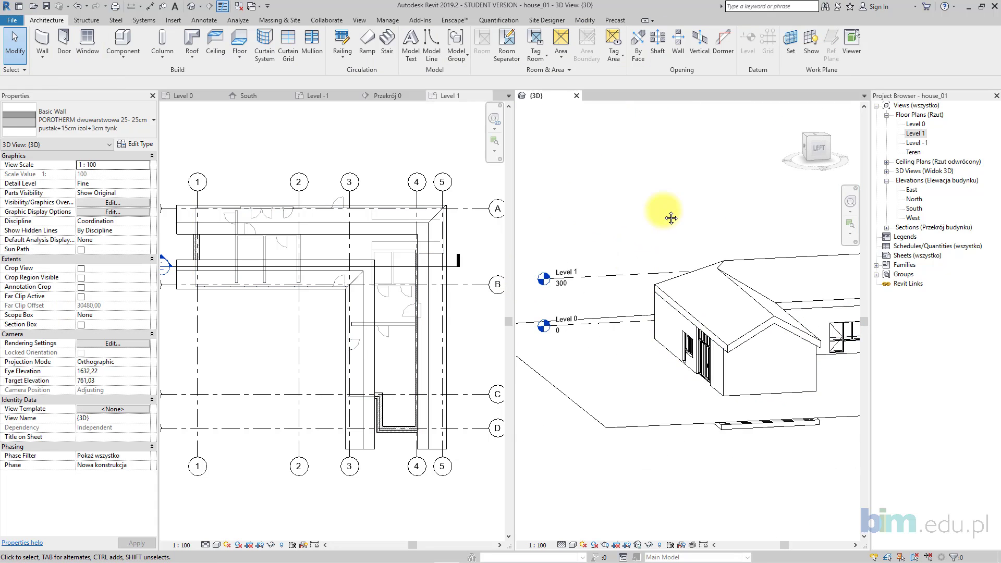
middle_click_drag(663, 212, 613, 175, "shift")
left_click(613, 175)
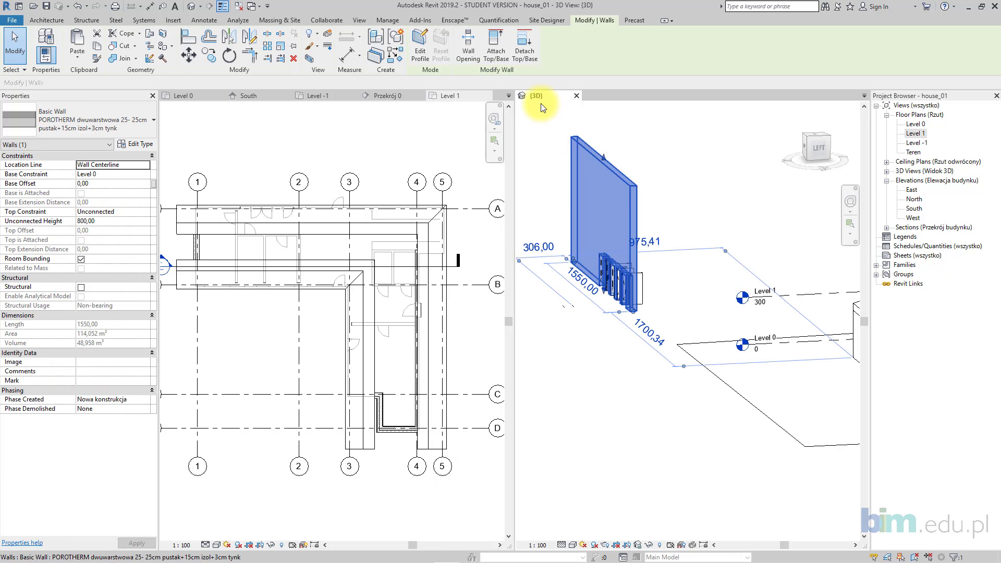
left_click(527, 58)
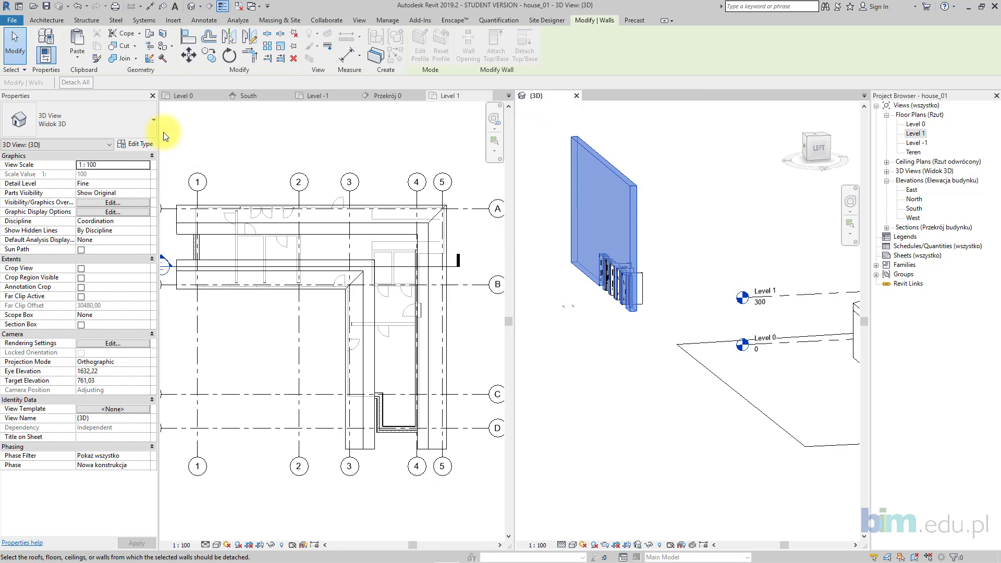
key("Escape")
key("Escape")
middle_click_drag(739, 207, 535, 170)
scroll(537, 171, "down", 1)
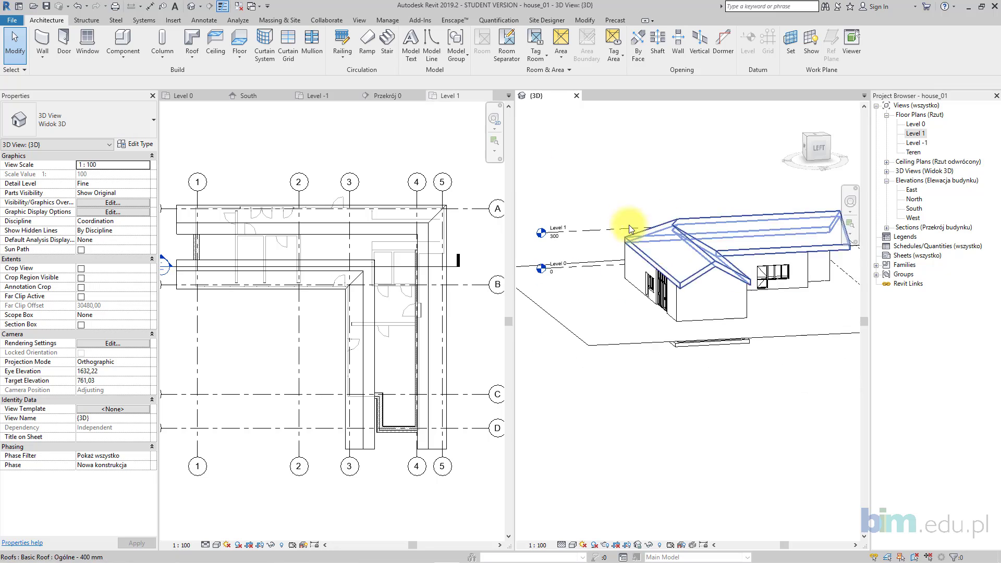
middle_click_drag(630, 227, 578, 270, "shift")
middle_click_drag(578, 270, 733, 272)
scroll(734, 272, "up", 1)
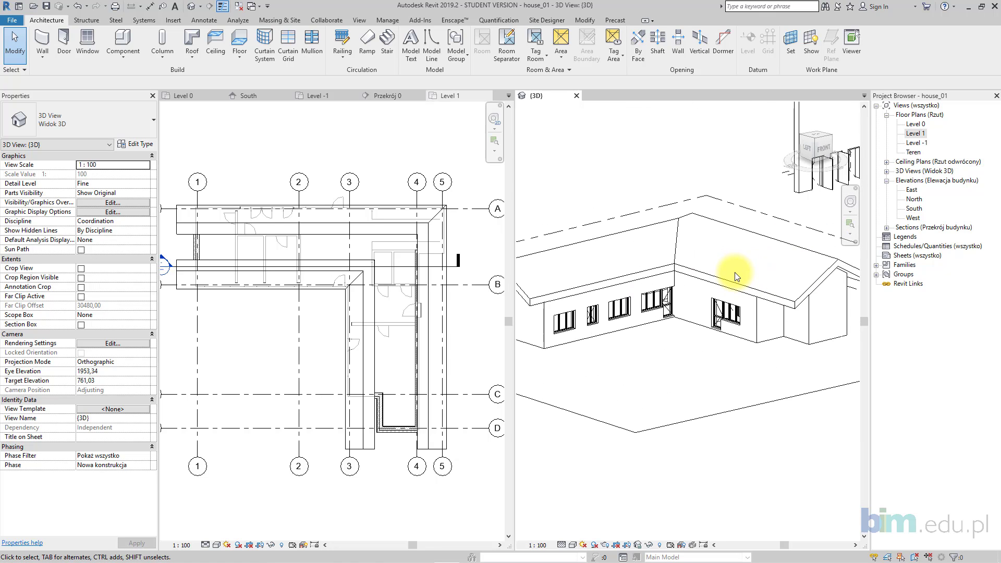
scroll(725, 295, "up", 1)
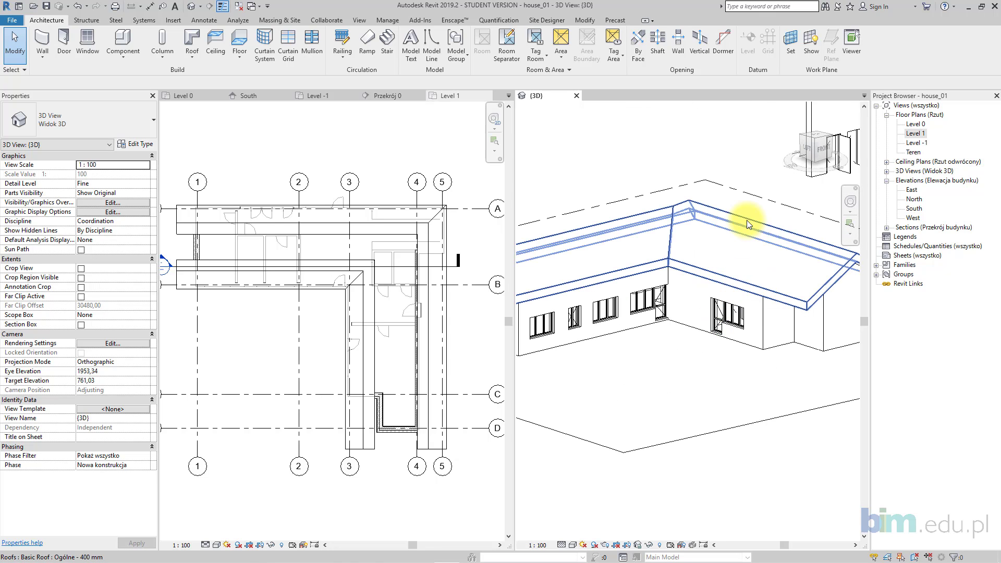
middle_click_drag(710, 270, 752, 313, "shift")
- Start placing rooms on the Level 0 plan with the upper limit set to Level 1 and a limit offset of 0
left_click(468, 344)
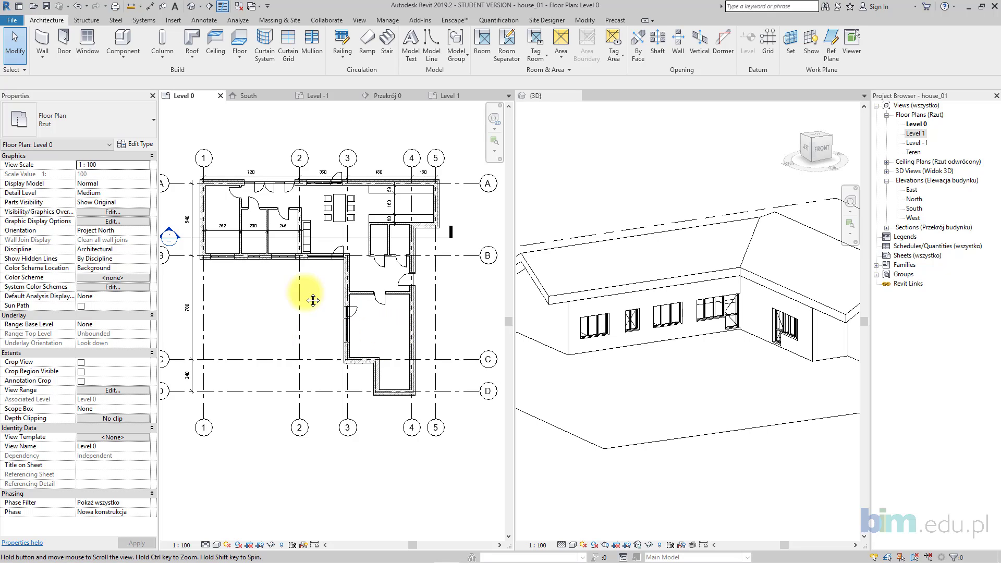
left_click(485, 53)
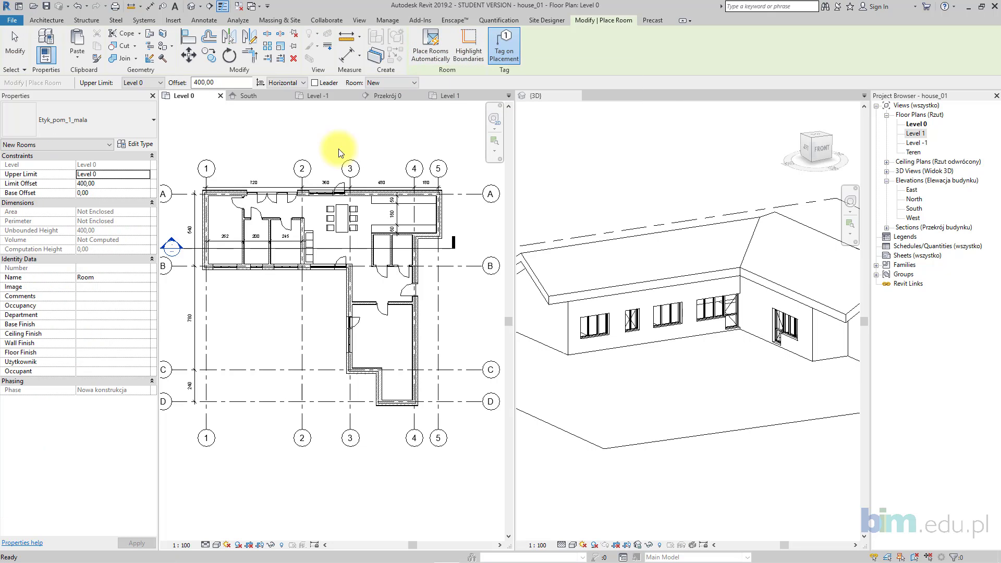
scroll(226, 228, "up", 4)
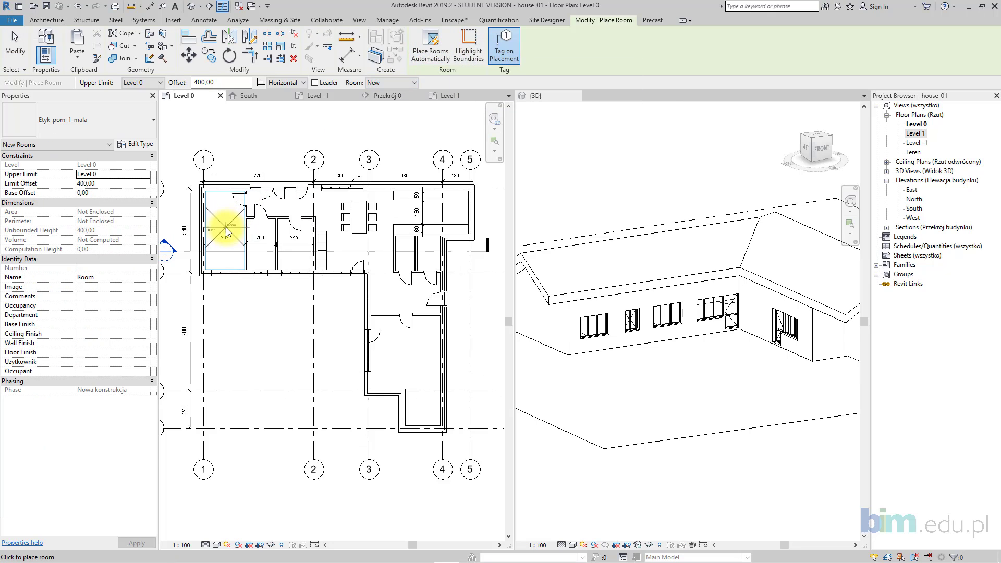
left_click(149, 175)
left_click(110, 195)
left_click(123, 183)
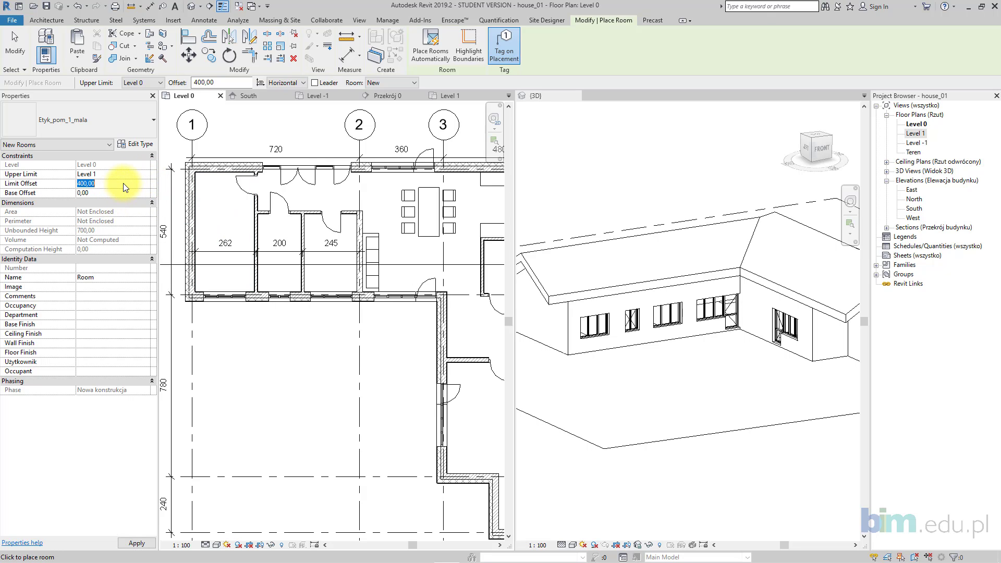
type("0")
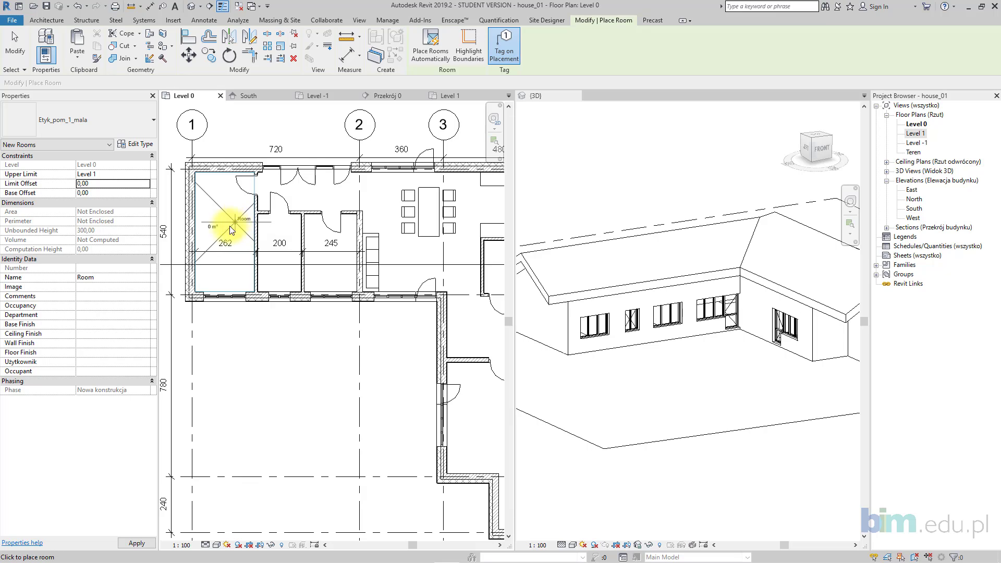
- Place a room in each of the three adjacent enclosed spaces between grids 1 and 2
left_click(229, 229)
left_click(282, 238)
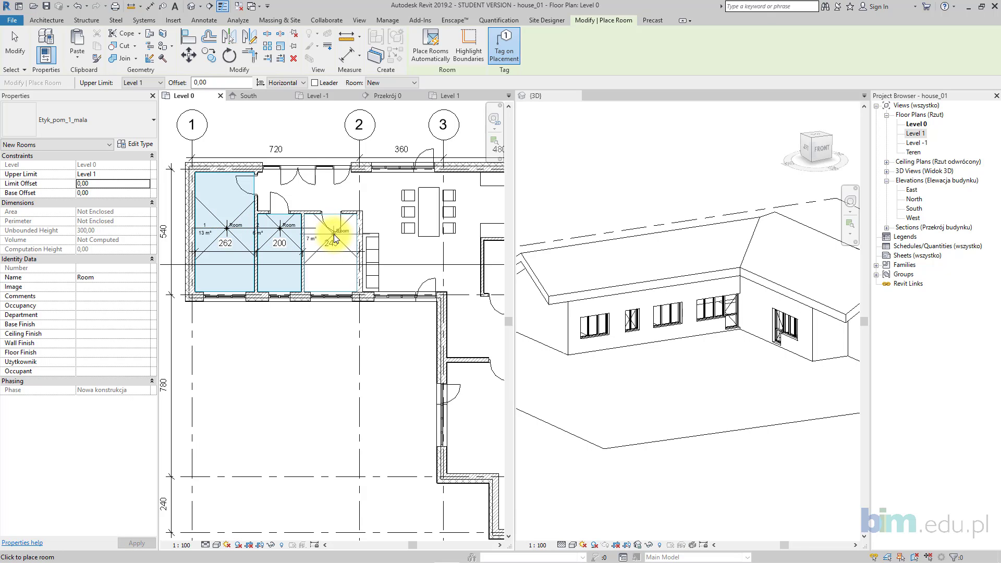
left_click(331, 257)
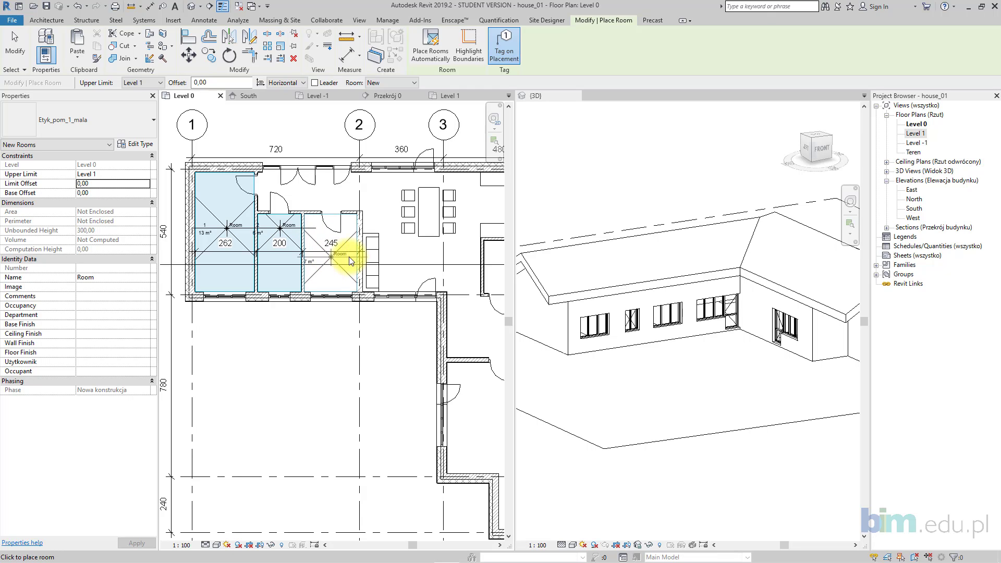
- Place rooms in the open living area, the two small spaces beside grid 4, and the large space between grids 3 and 4
middle_click_drag(435, 255, 338, 239)
scroll(399, 262, "down", 1)
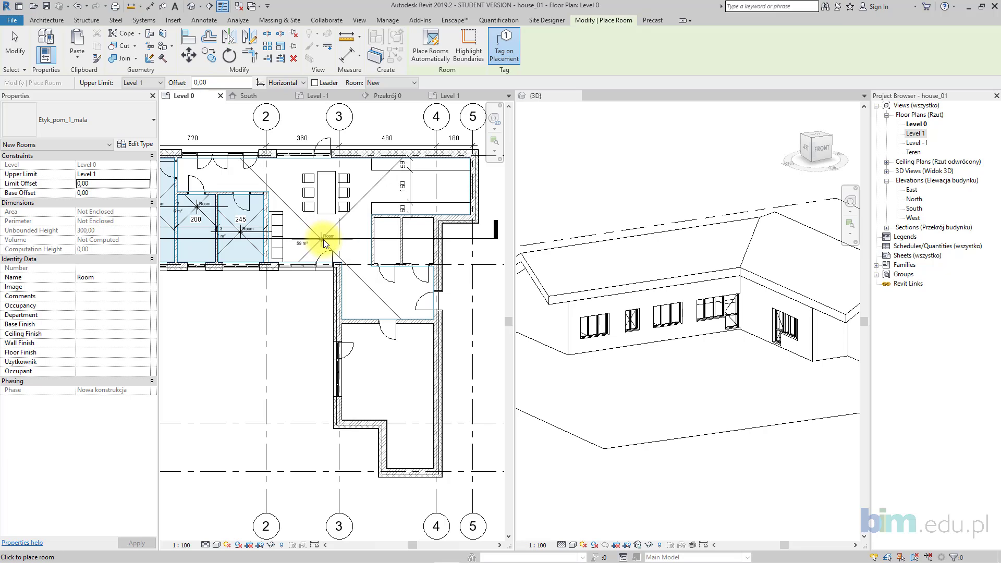
left_click(329, 237)
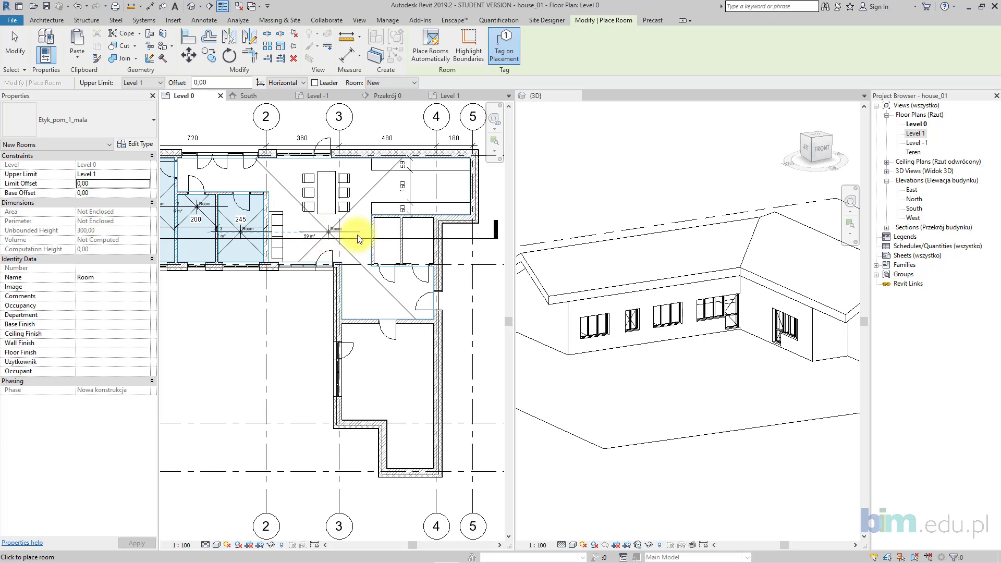
left_click(391, 245)
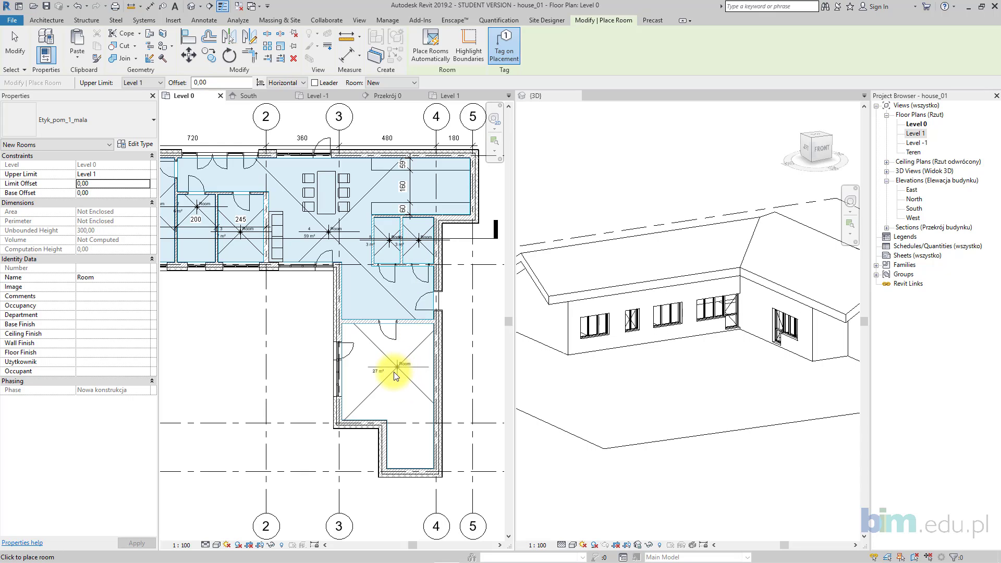
left_click(392, 373)
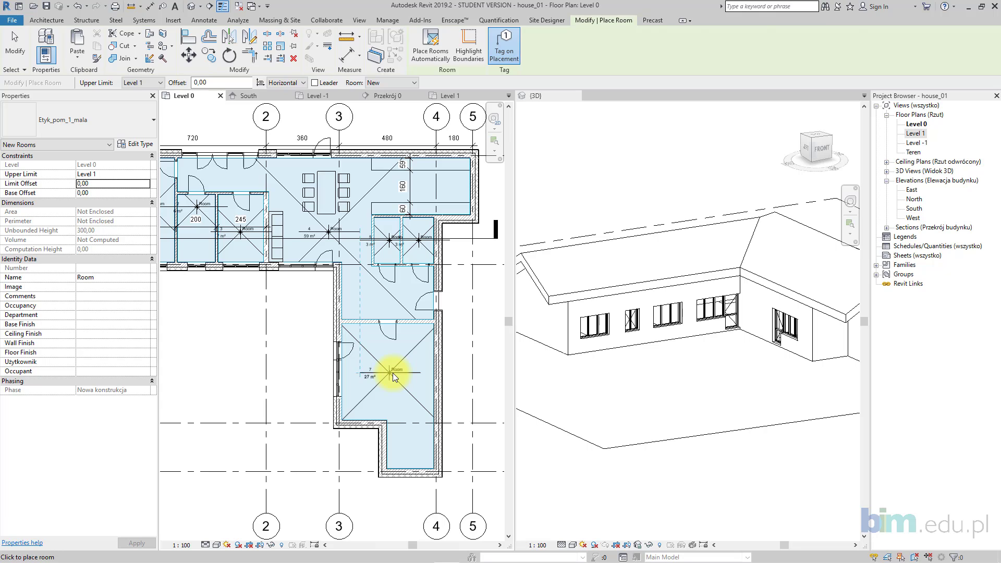
key("Escape")
key("Escape")
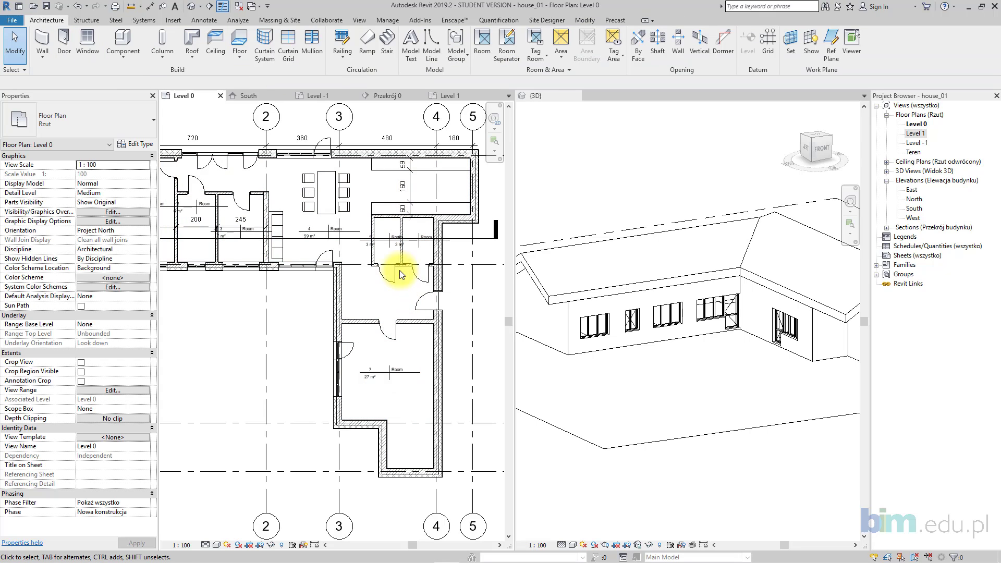
- Change all room tags visible in the view to the Etyk_pom_krotka type
left_click(418, 243)
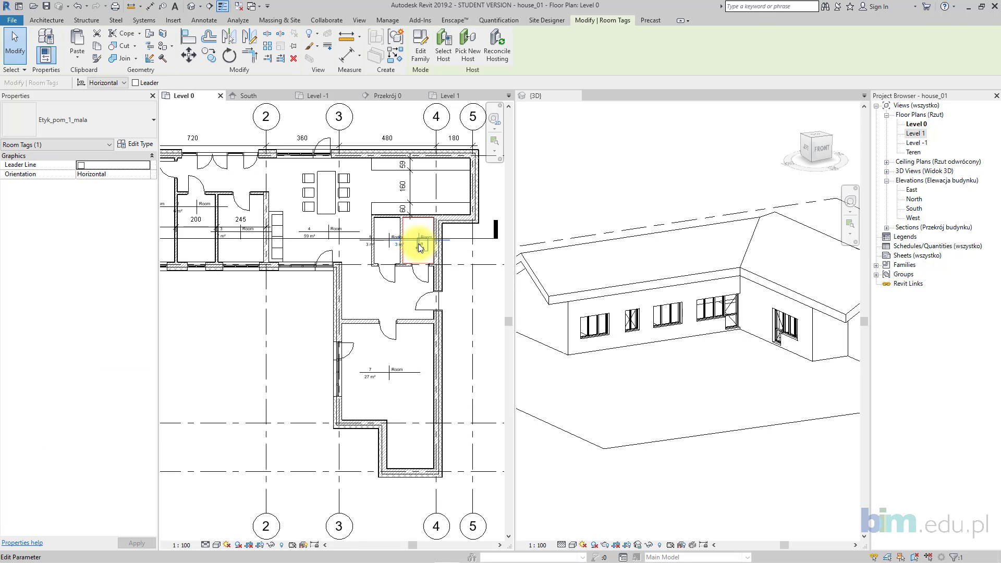
right_click(419, 243)
mouse_move(489, 372)
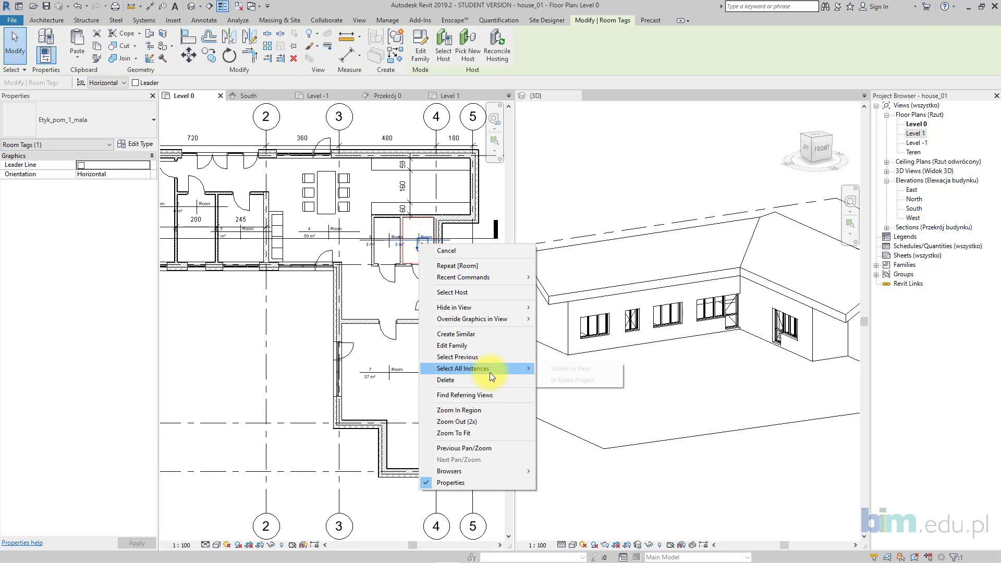
left_click(551, 368)
left_click(131, 128)
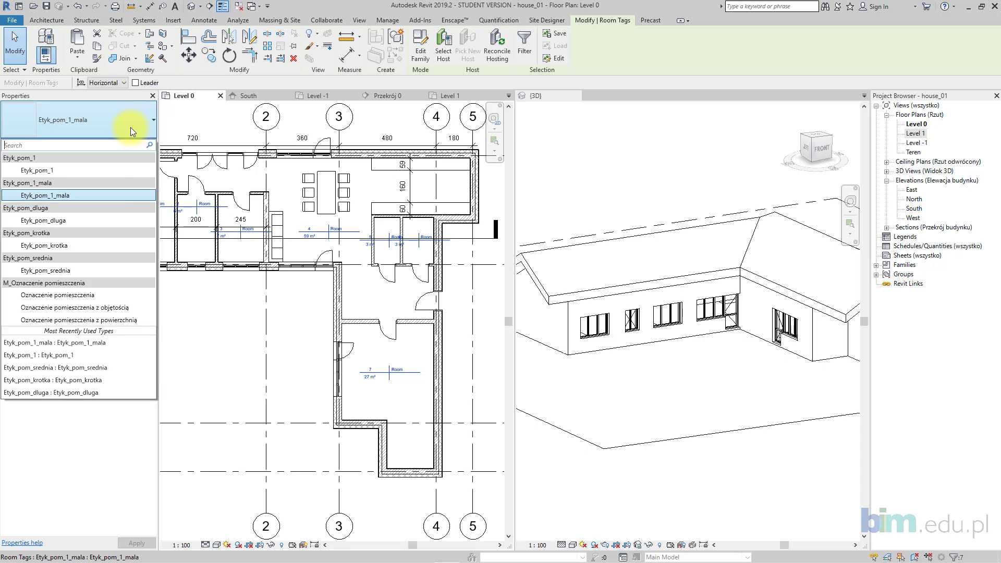
left_click(93, 247)
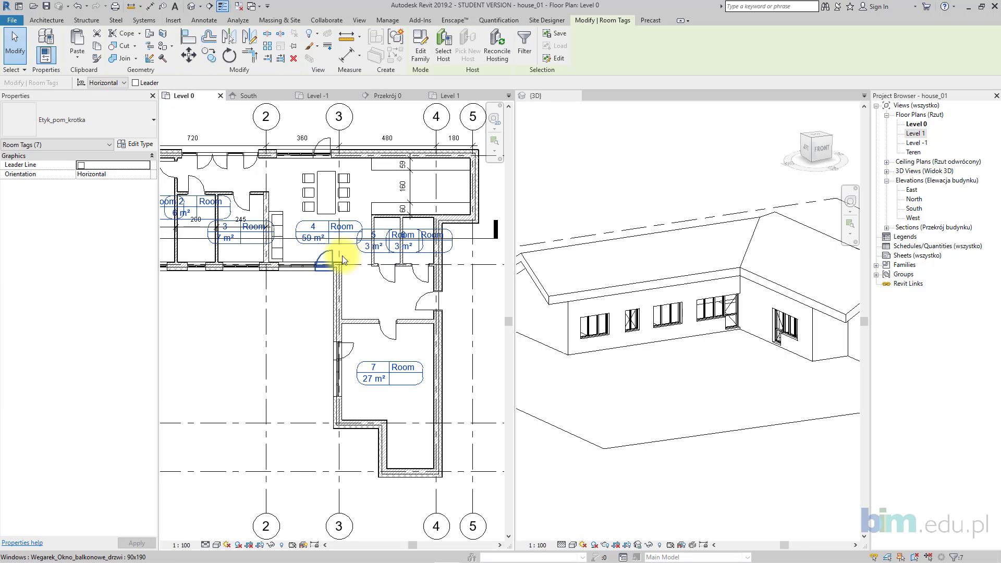
middle_click_drag(235, 257, 222, 283)
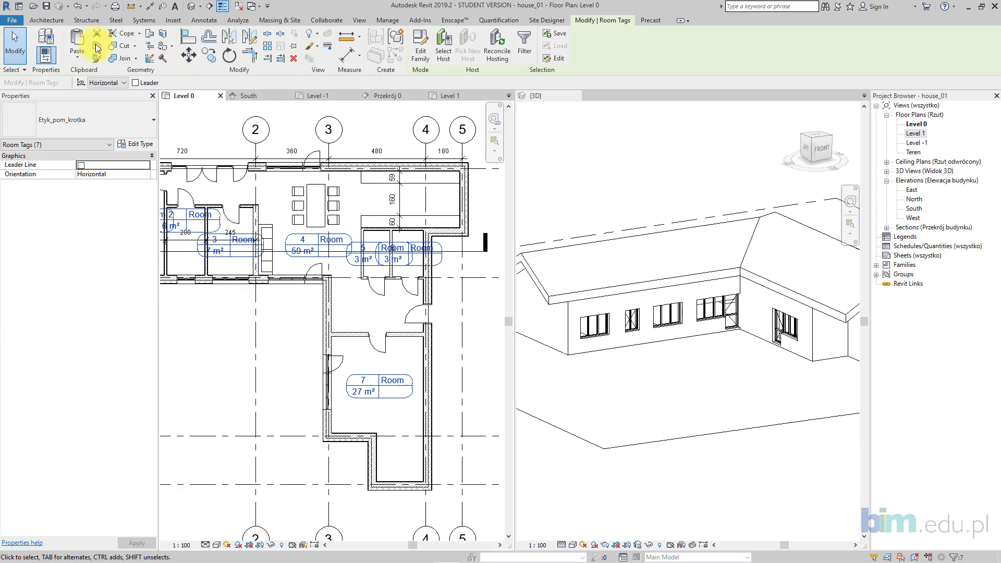
- Draw a room separation line from the end of the wall on grid 2 to the exterior wall along grid A
left_click(56, 20)
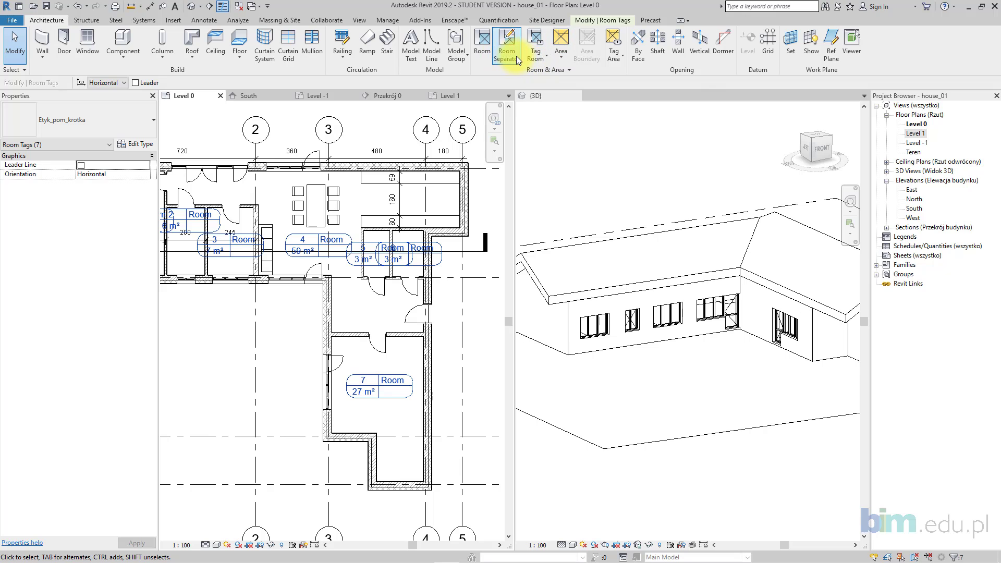
scroll(251, 212, "up", 2)
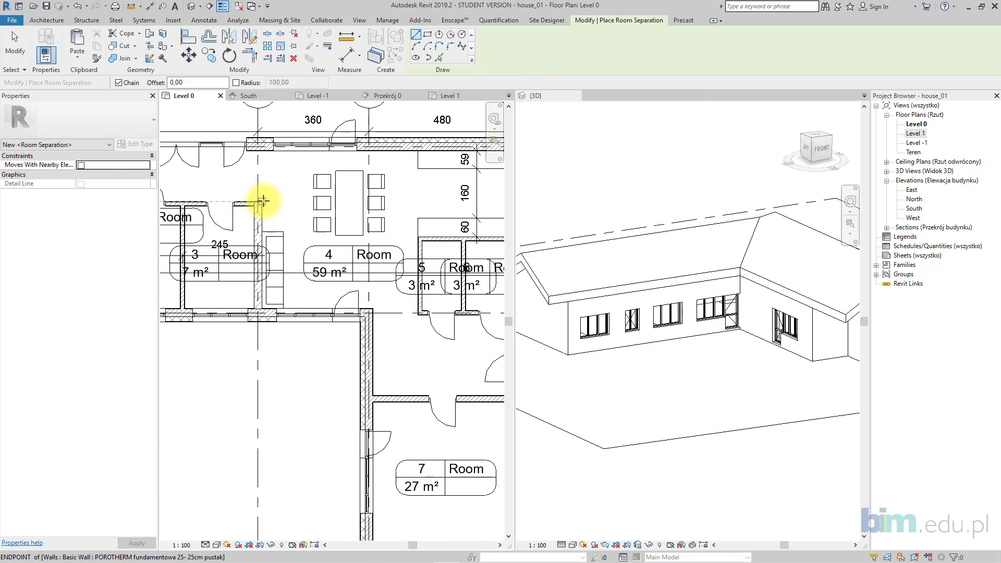
left_click(262, 202)
left_click(262, 151)
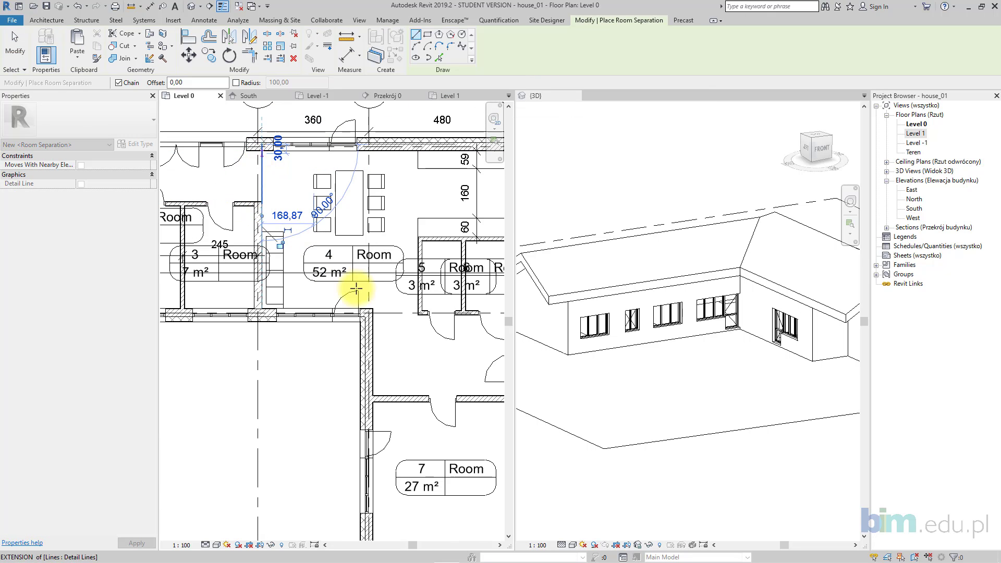
- Draw a room separation line across the opening near grid B, from the exterior wall corner at grid 3 to the small rooms' partition
scroll(351, 300, "down", 1)
middle_click_drag(351, 301, 302, 261)
scroll(301, 261, "up", 1)
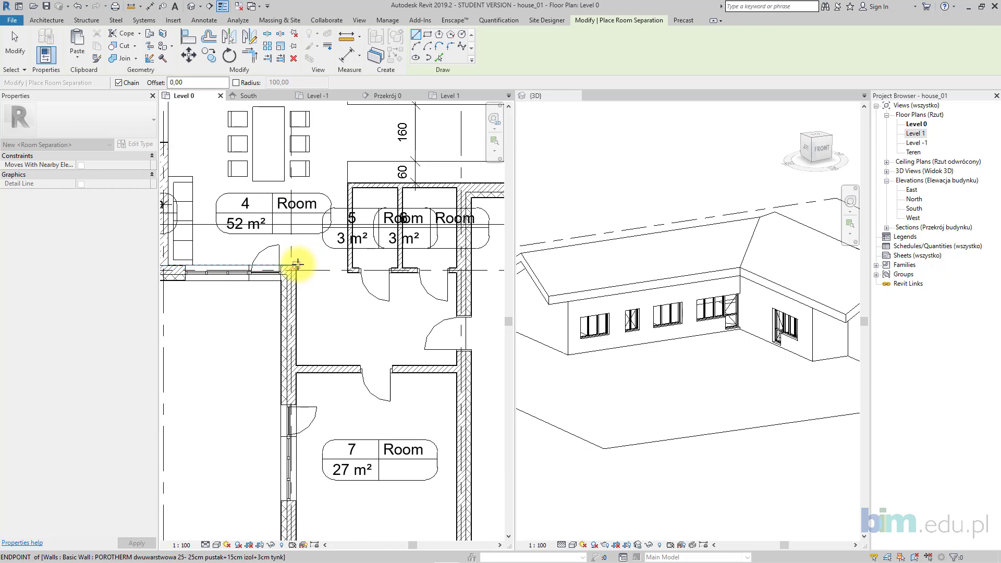
left_click(345, 264)
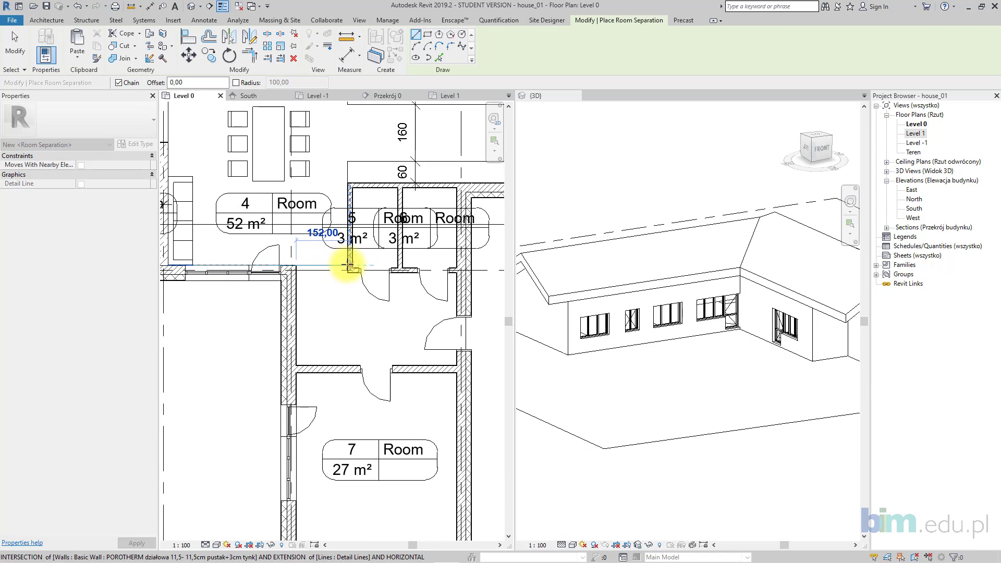
left_click(337, 185)
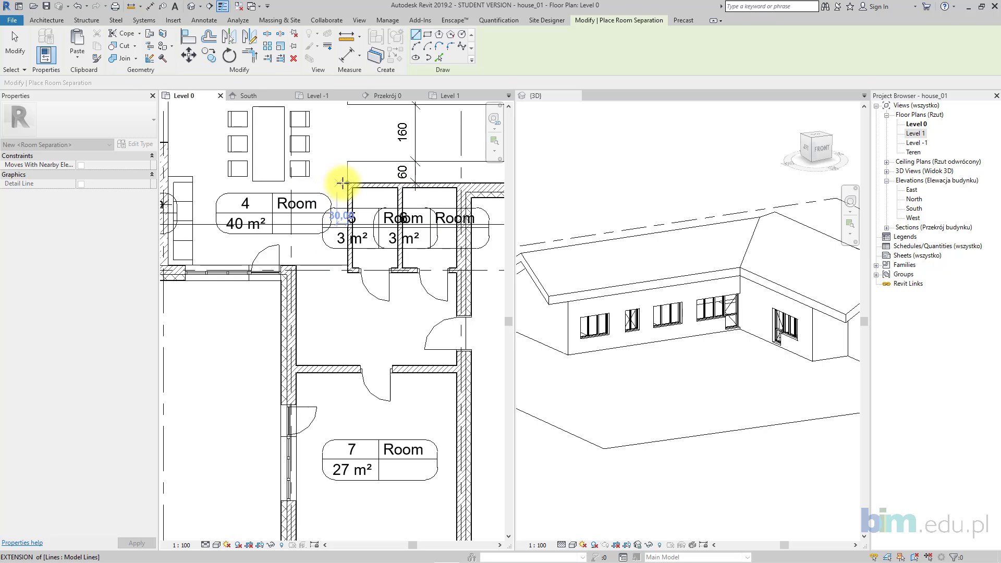
key("Escape")
- Draw a room separation line from the upper corner of the small rooms to the exterior wall on grid A, closing off the kitchen
left_click(348, 183)
middle_click_drag(347, 154, 353, 192)
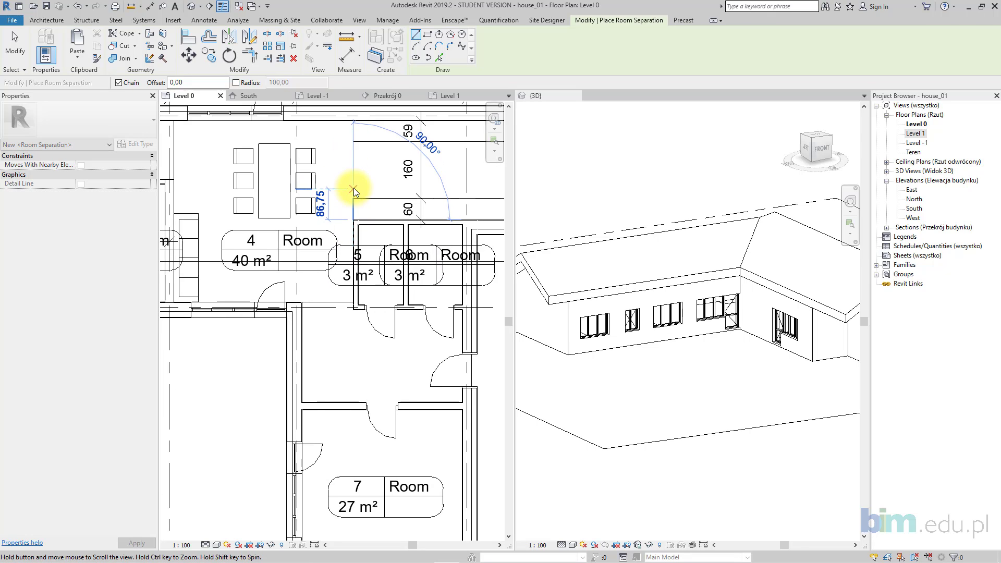
left_click(353, 120)
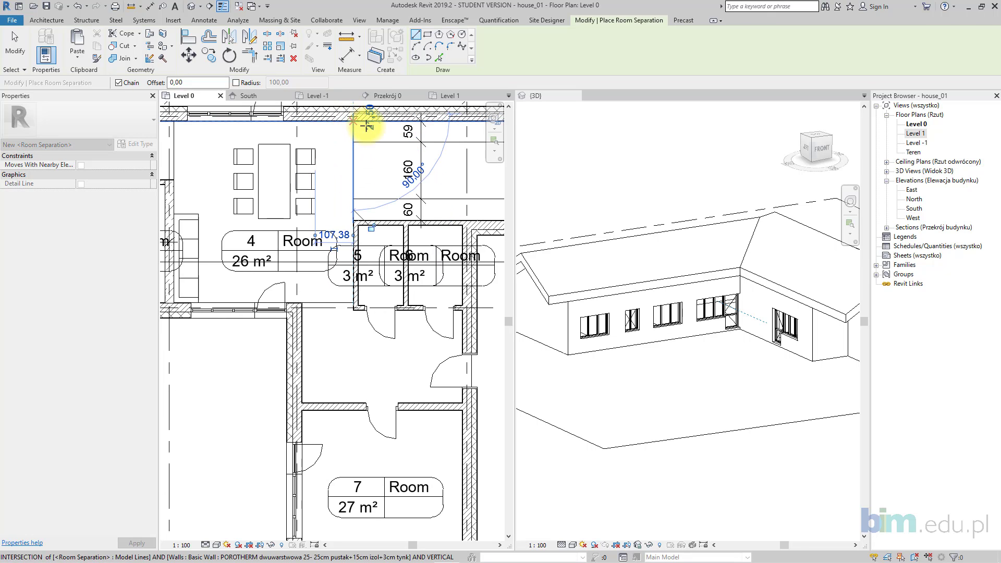
key("Escape")
- Place rooms tagged with Etyk_pom_krotka in the kitchen, the corridor between grids 1 and 2, and the entrance hall below grid B
left_click(46, 20)
left_click(488, 46)
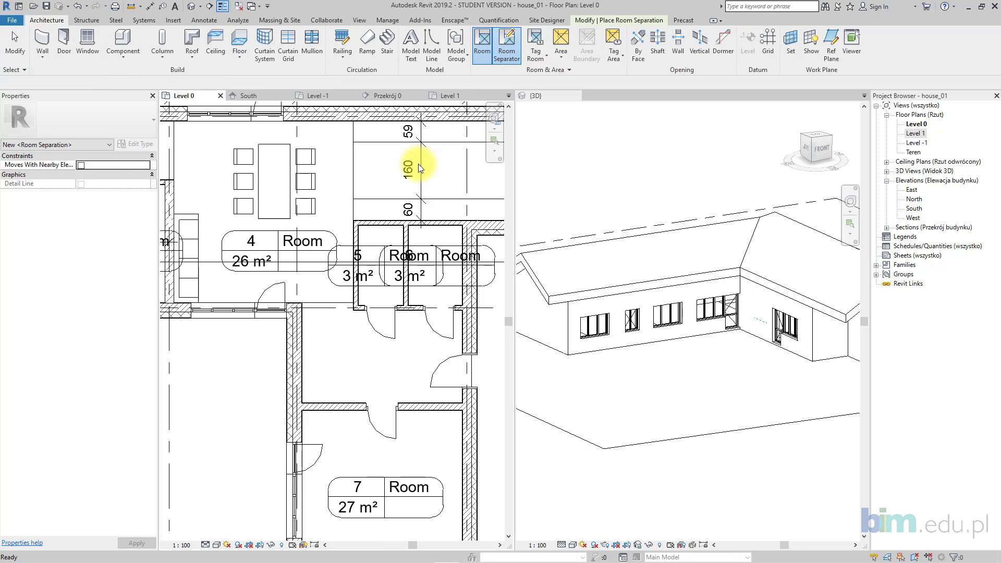
scroll(430, 171, "down", 1)
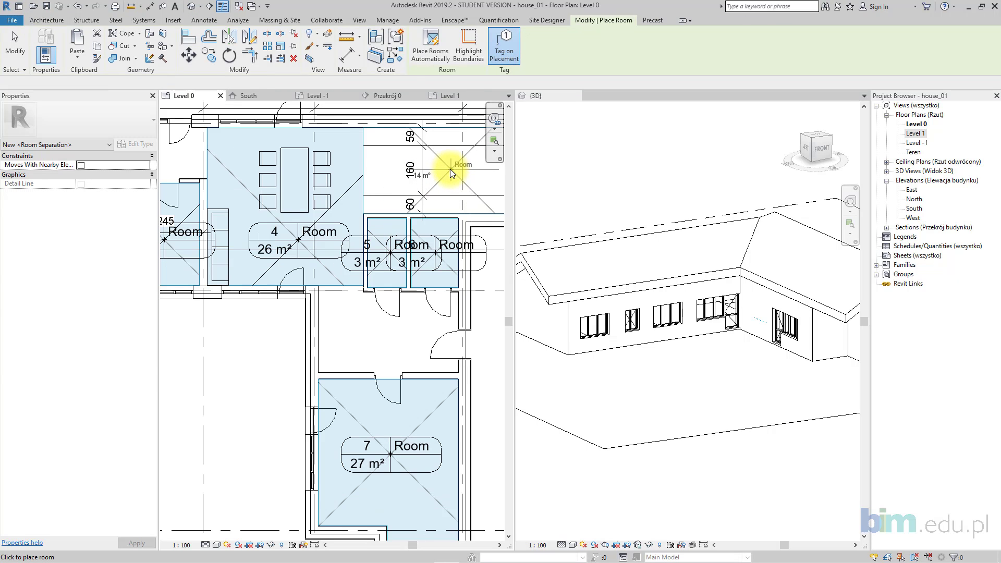
left_click(109, 124)
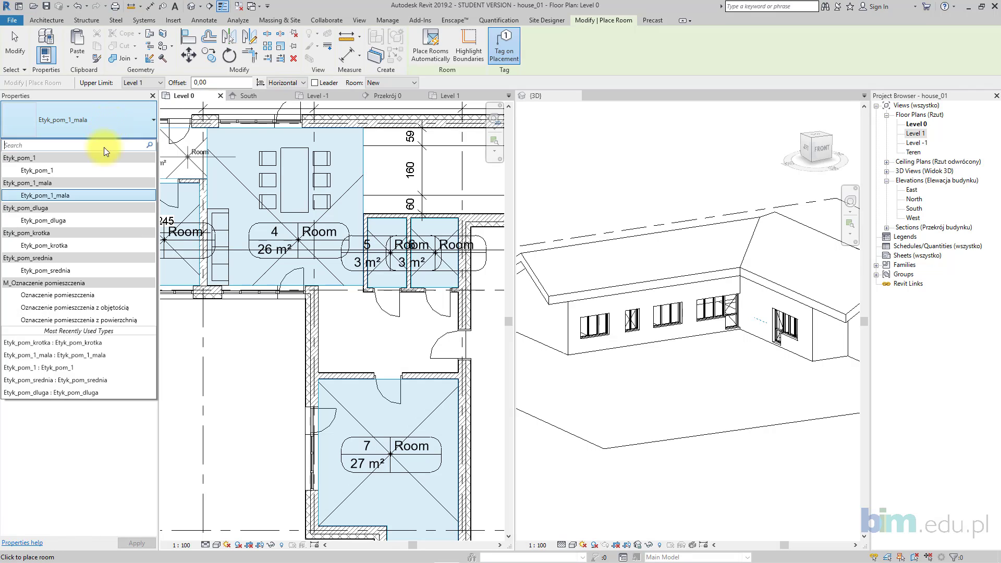
left_click(83, 241)
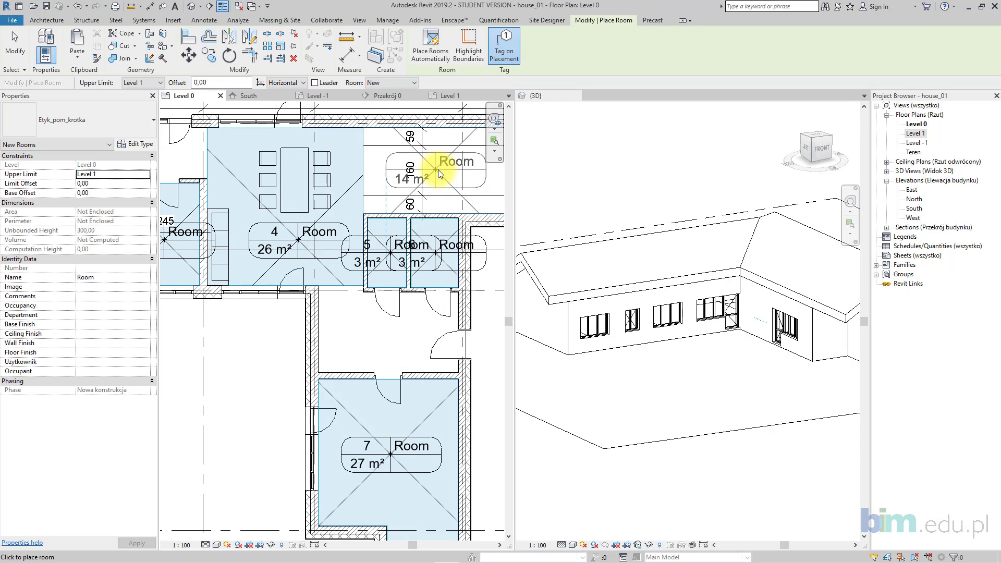
middle_click_drag(346, 197, 462, 214)
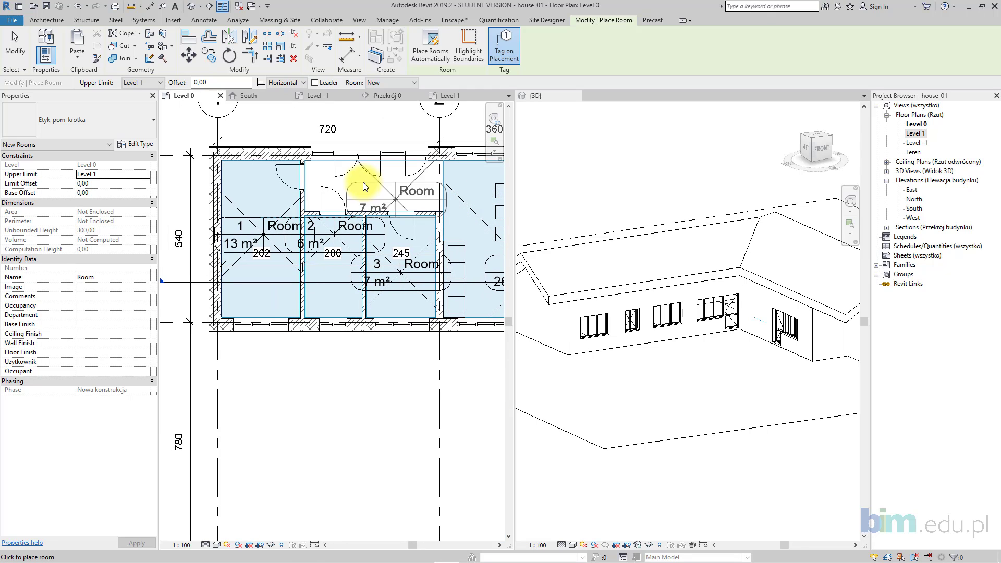
left_click(434, 245)
middle_click_drag(434, 245, 209, 153)
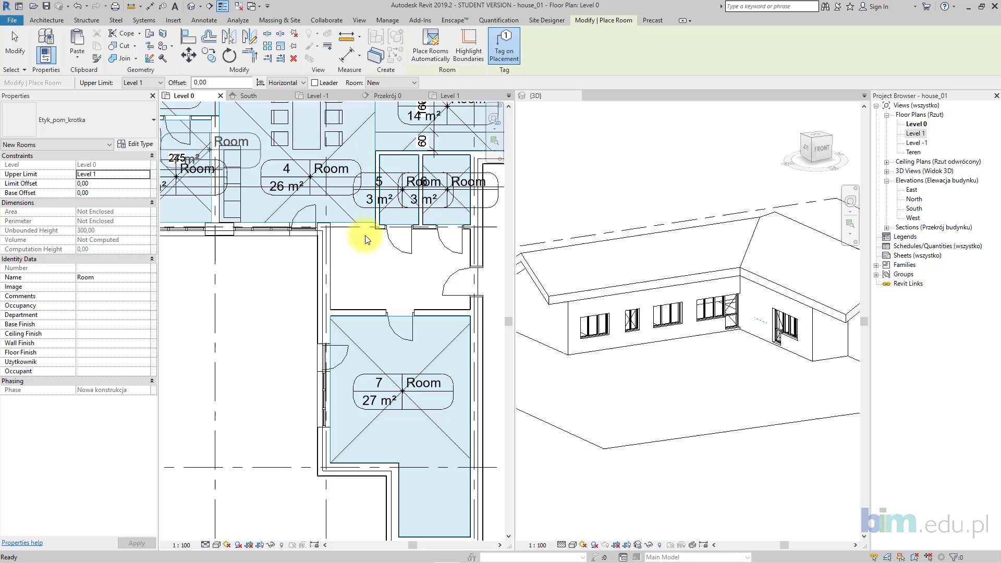
left_click(399, 270)
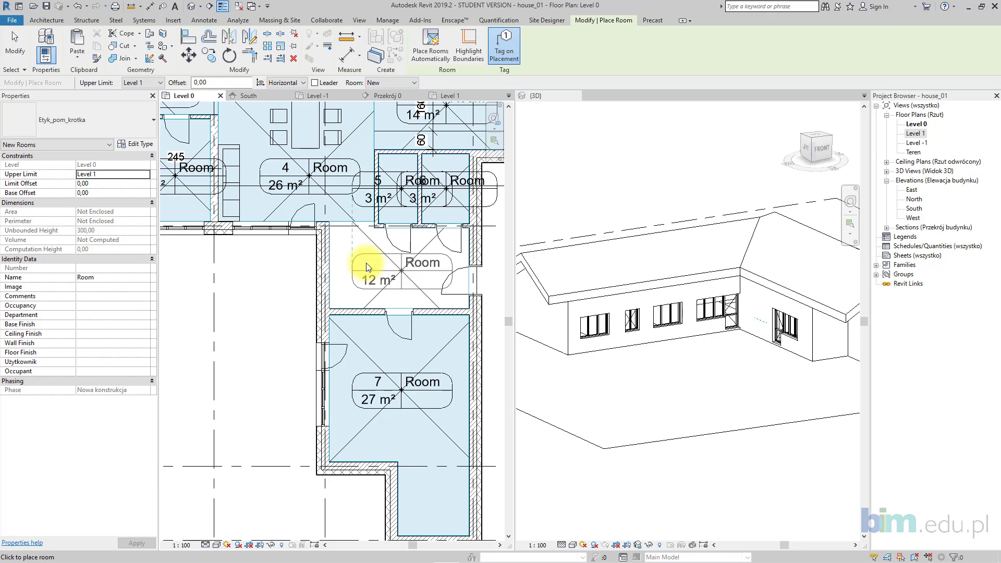
left_click(23, 56)
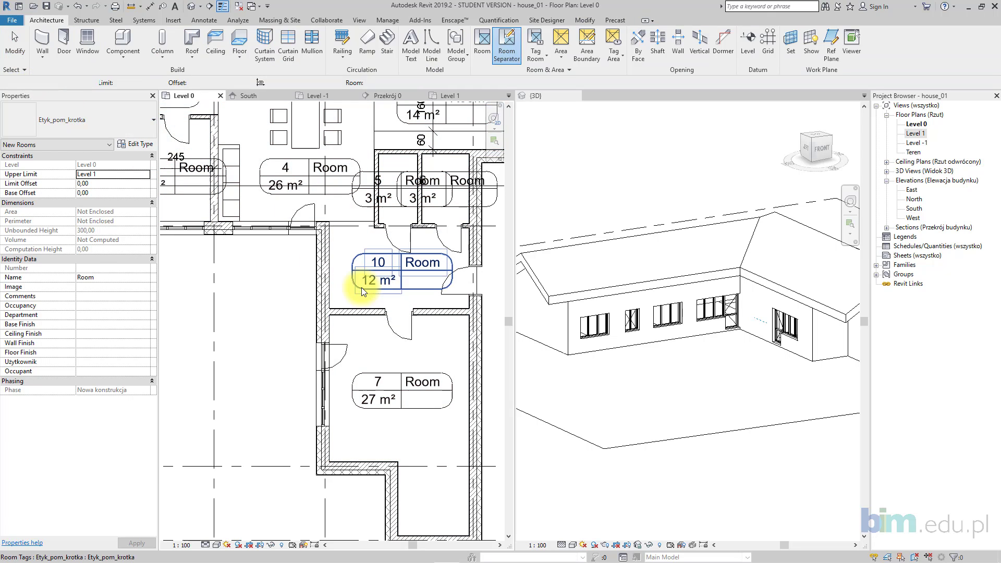
- Try the Level 0 plan at other view scales, including 1:50, and return it to 1:100
left_click(182, 544)
left_click(198, 487)
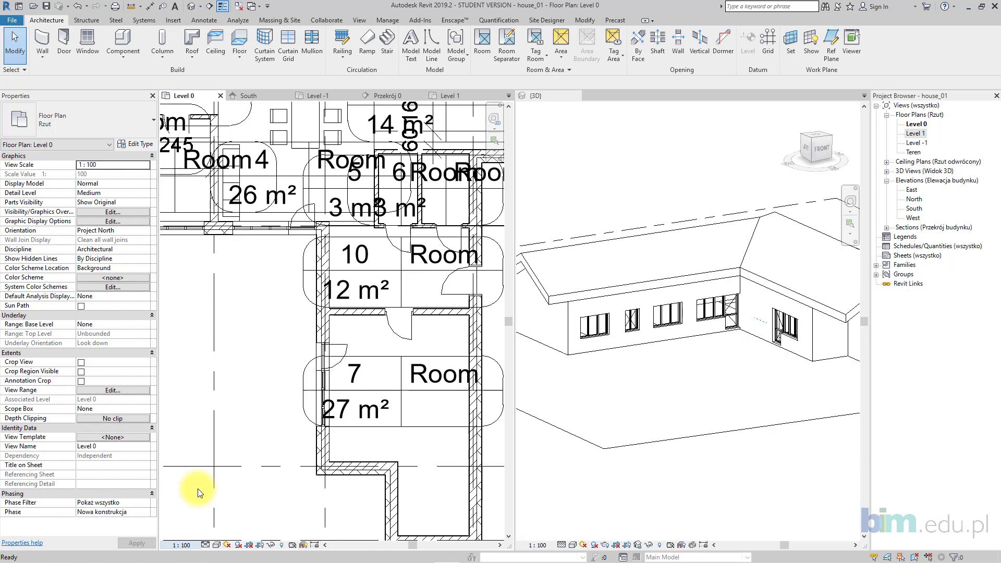
left_click(182, 545)
left_click(190, 464)
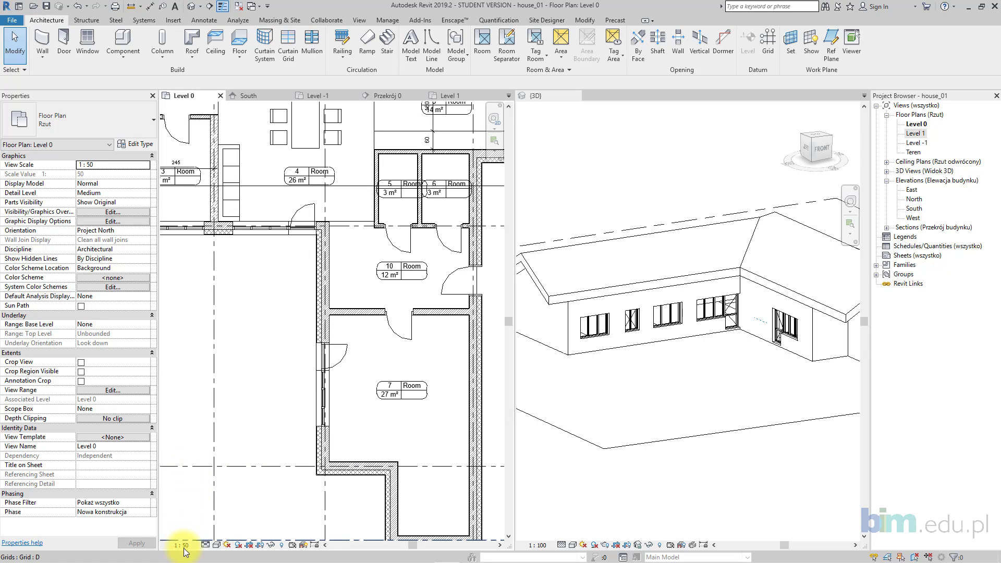
left_click(182, 544)
left_click(204, 475)
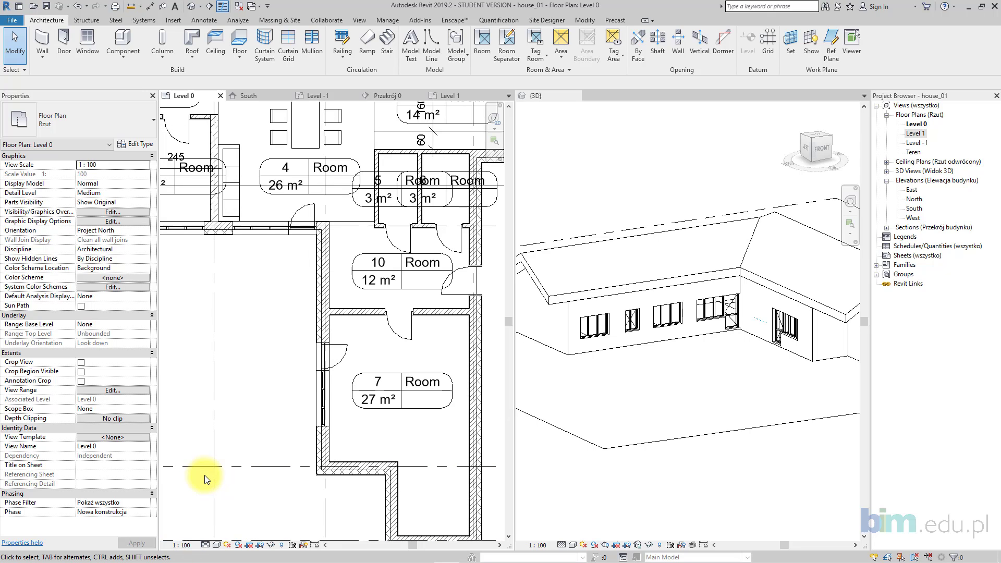
- Select all room tags visible in the Level 0 view and change them to the Etyk_pom_srednia type
right_click(337, 196)
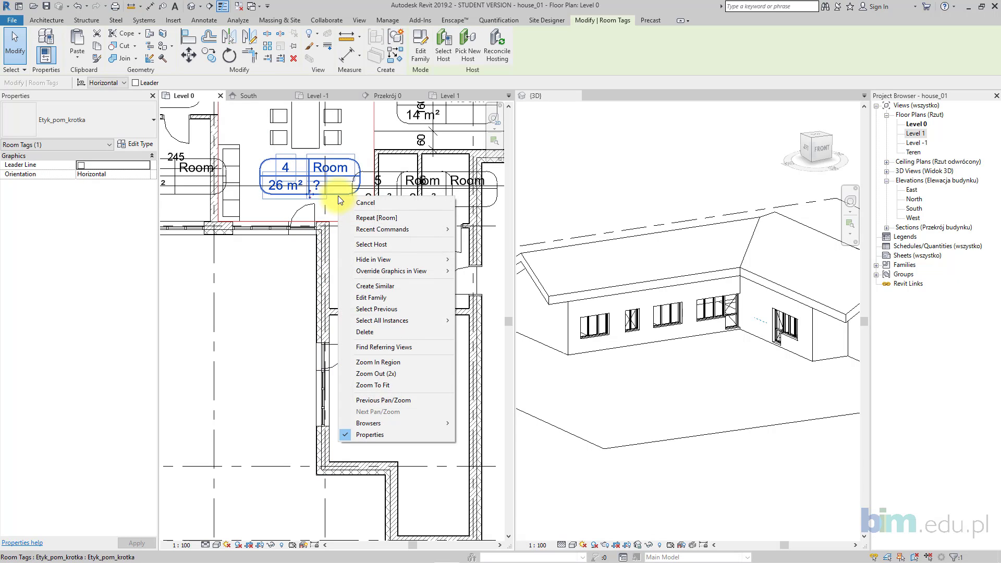
mouse_move(443, 318)
left_click(495, 316)
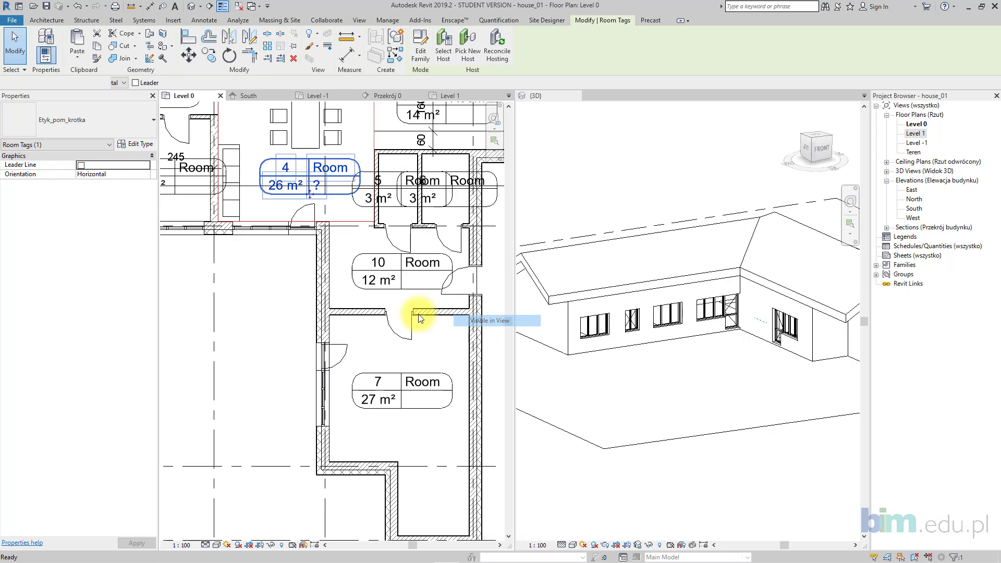
left_click(123, 128)
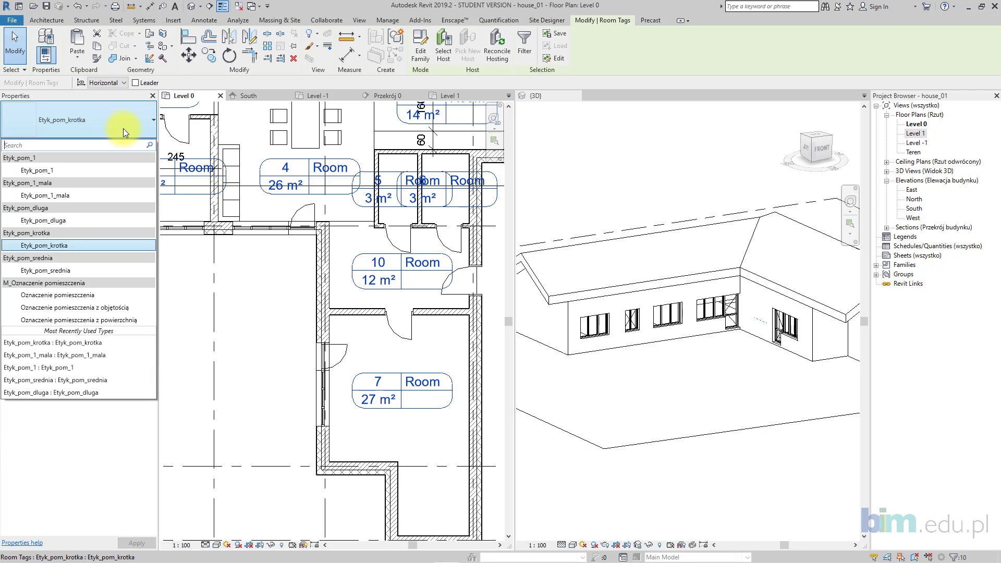
left_click(95, 269)
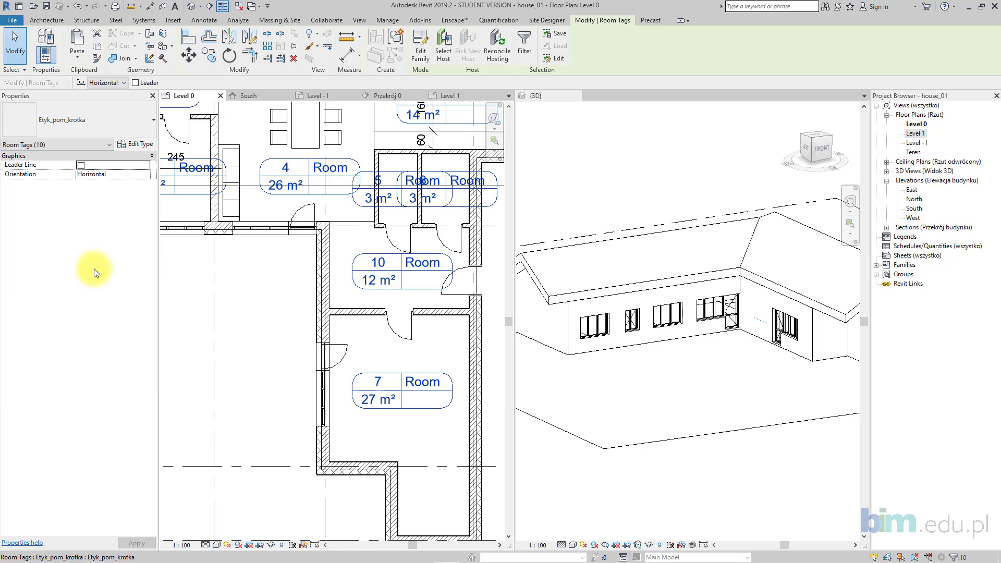
- Try the Etyk_pom_1 type on the selected room tags and settle on Etyk_pom_1_mala
left_click(94, 119)
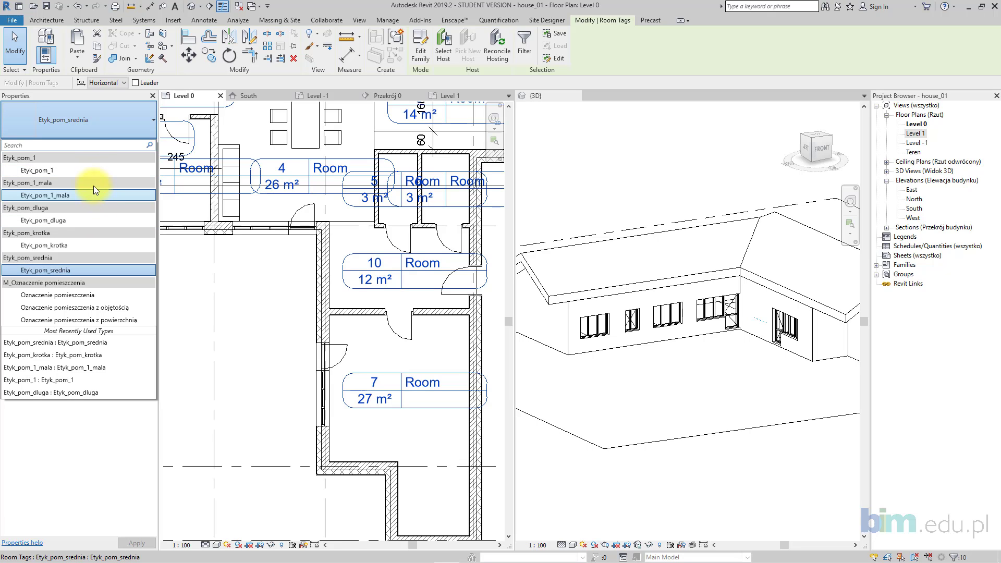
left_click(90, 171)
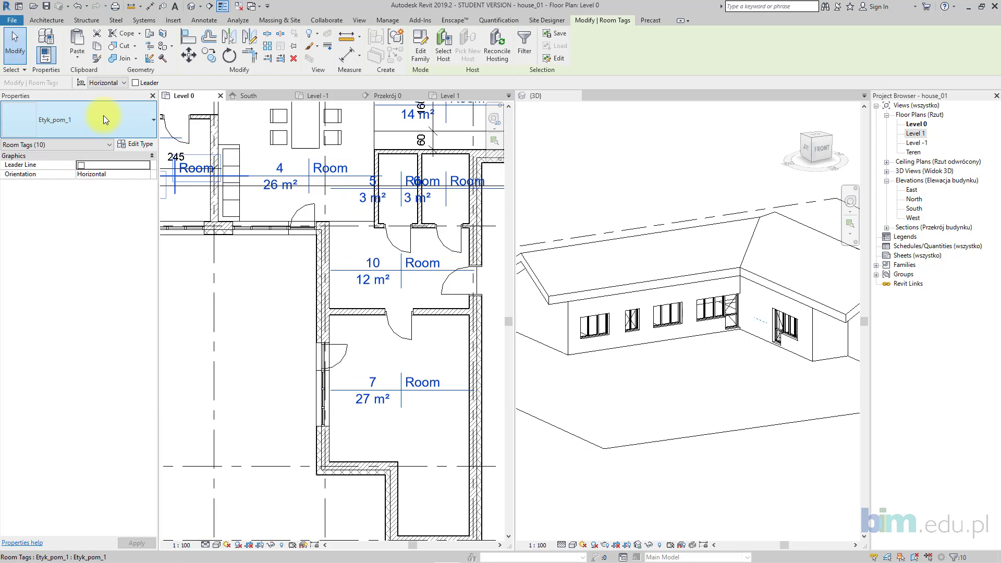
left_click(104, 116)
left_click(86, 196)
left_click(241, 282)
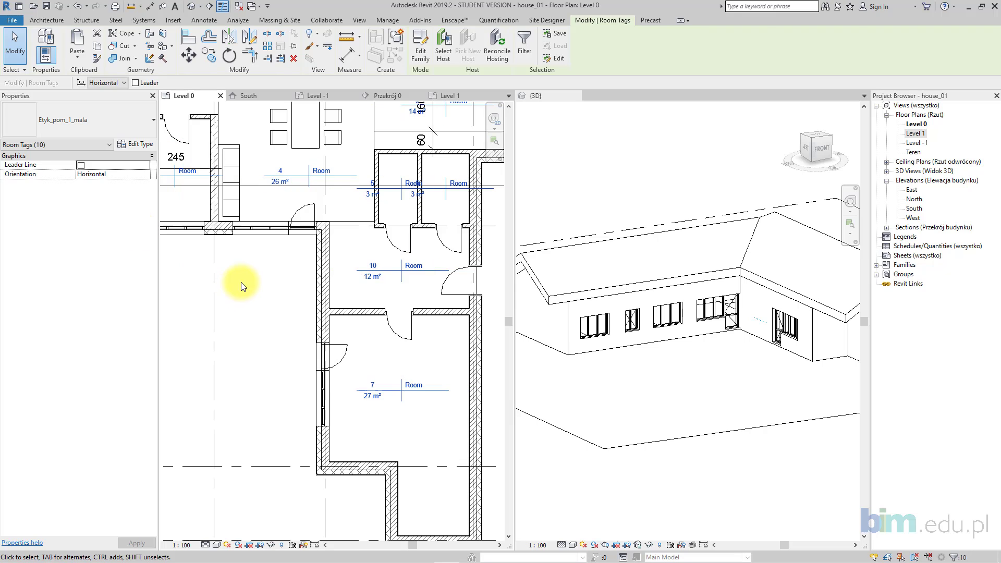
- Open the Etyk_pom_1_mala tag family for editing and shift the number and area labels closer to the vertical divider line
left_click(295, 176)
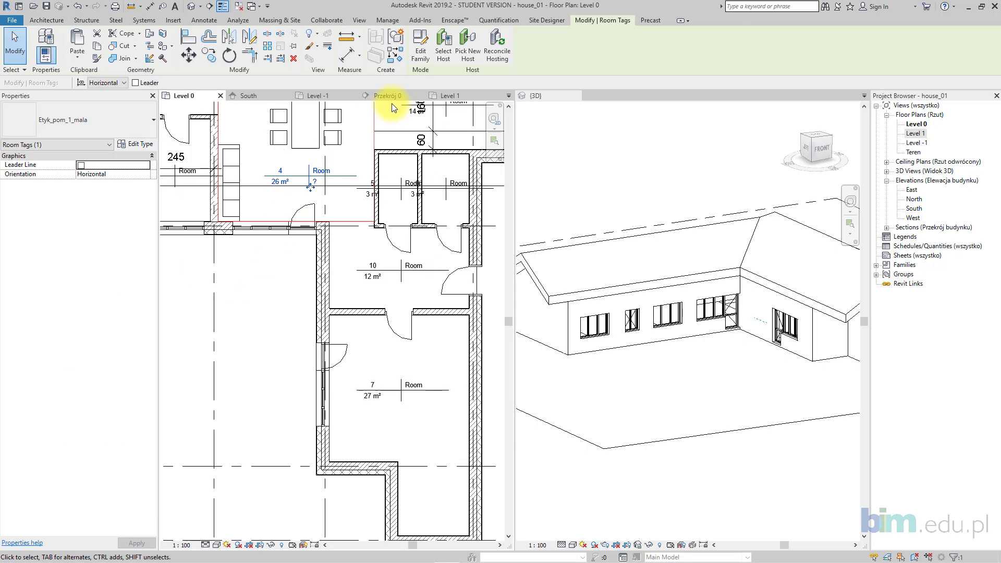
left_click(420, 54)
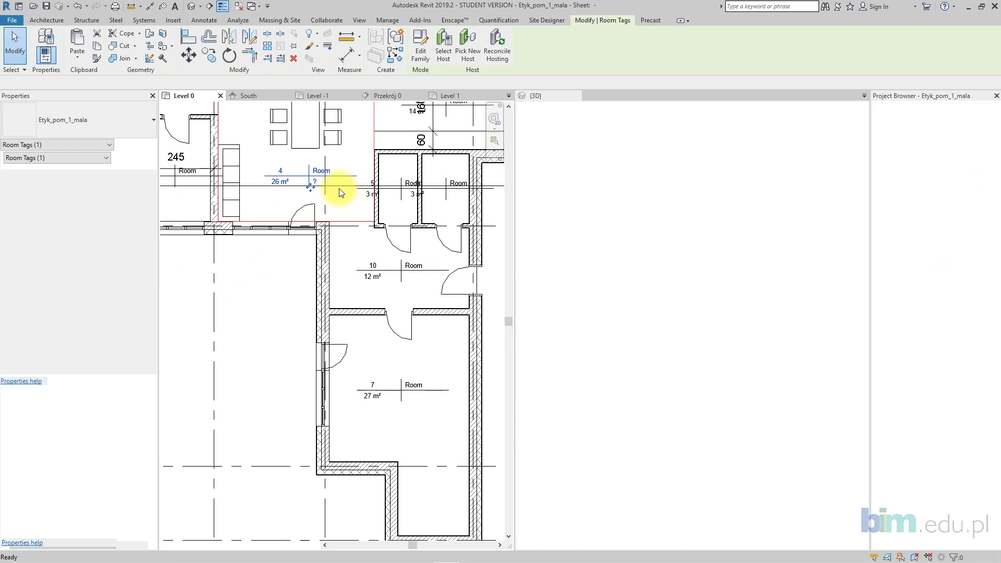
left_click_drag(178, 272, 267, 346)
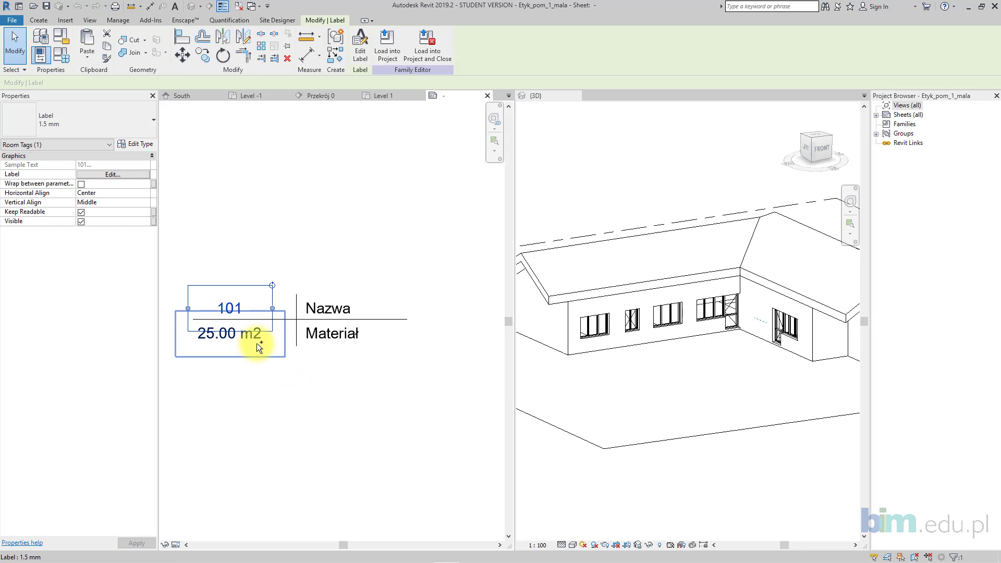
left_click(257, 343, "ctrl")
key("Right")
key("Right")
key("Right")
key("Right")
key("Right")
key("Right")
key("Right")
key("Right")
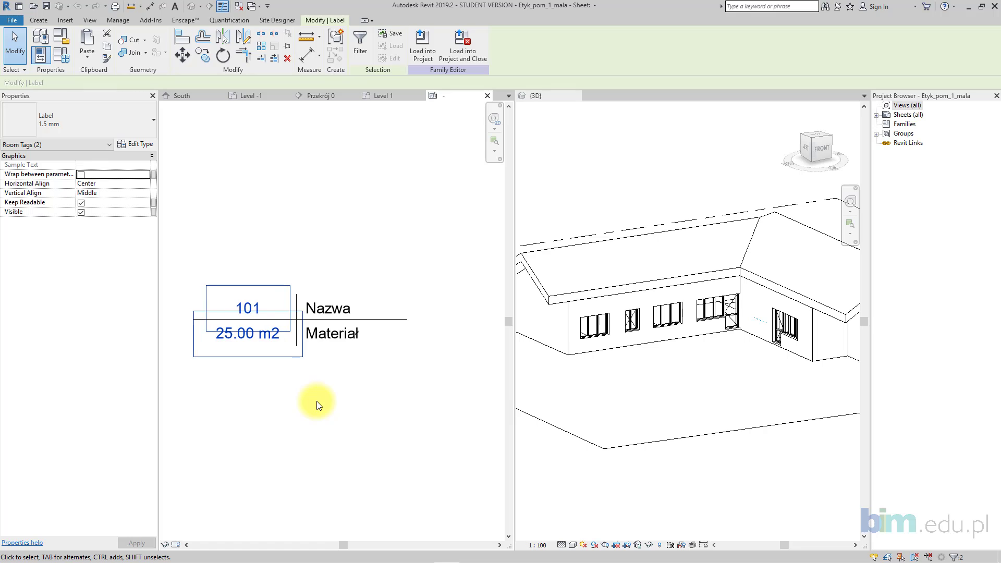
- Shorten the tag's horizontal line at both ends and load the family back into the project, overwriting the existing version
left_click(346, 383)
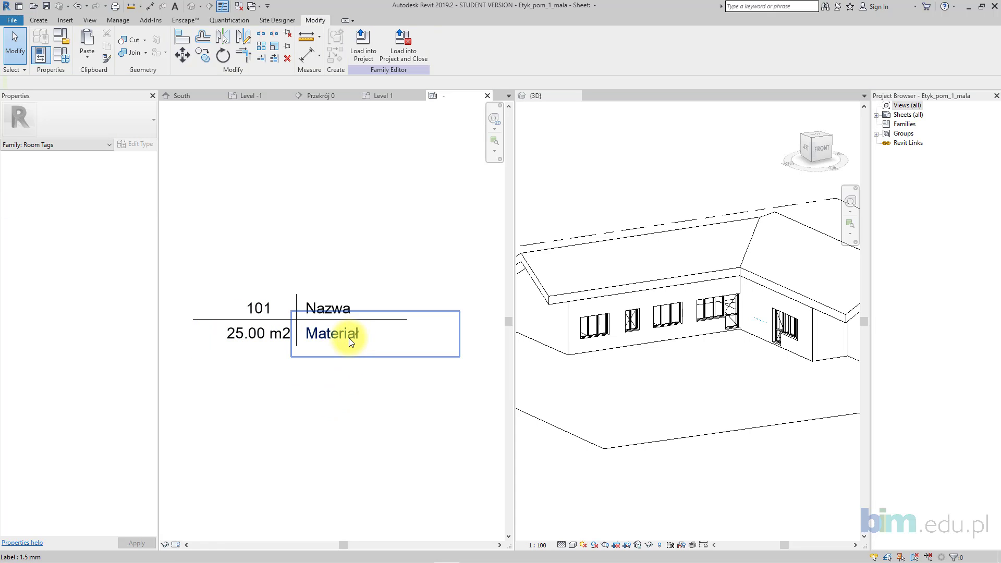
left_click(194, 319)
left_click_drag(193, 319, 228, 319)
left_click_drag(408, 319, 364, 320)
left_click(379, 400)
left_click(364, 52)
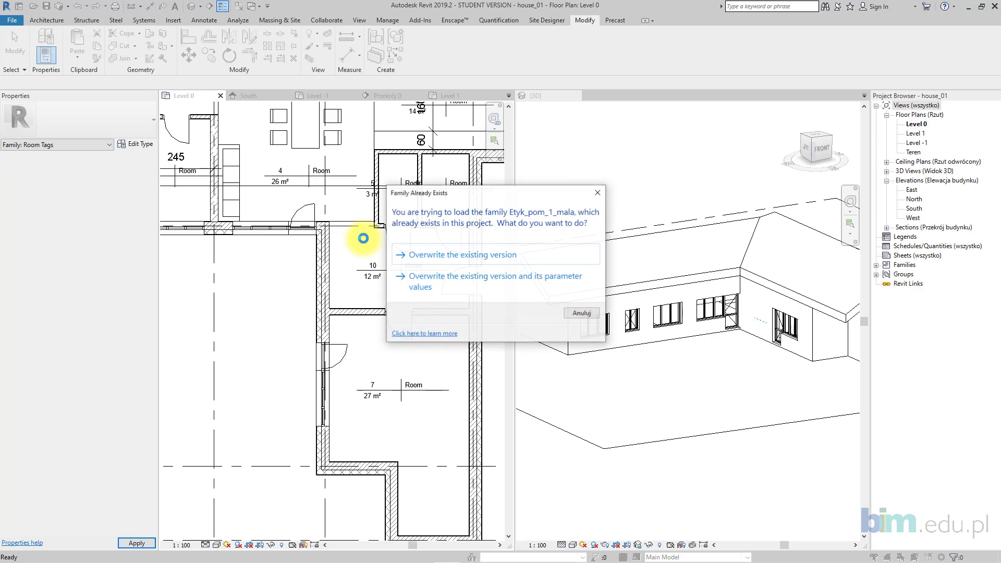
left_click(412, 252)
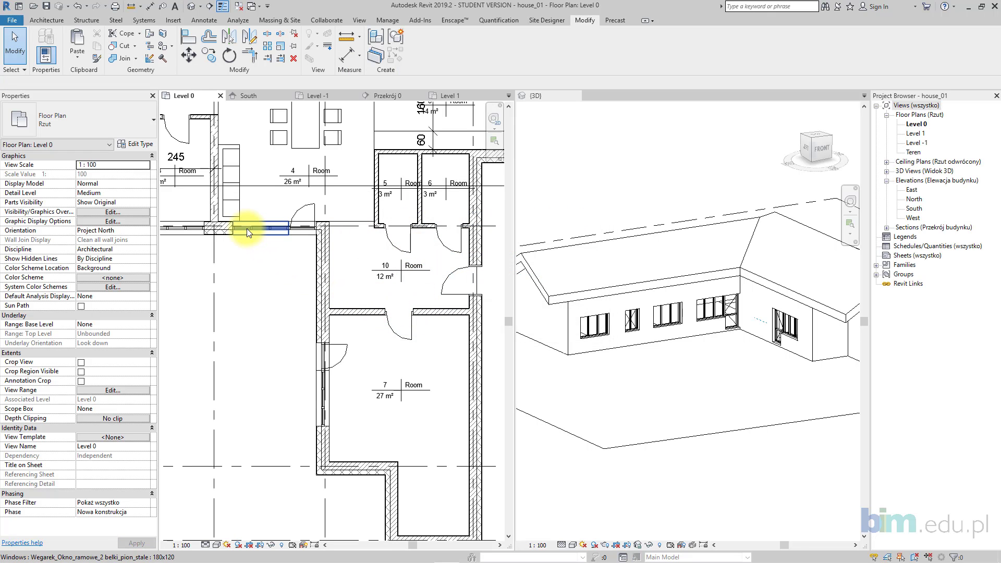
- Rename room 2, the narrow middle room between grids 1 and 2, to Toilet
scroll(250, 219, "down", 3)
middle_click_drag(250, 217, 267, 260)
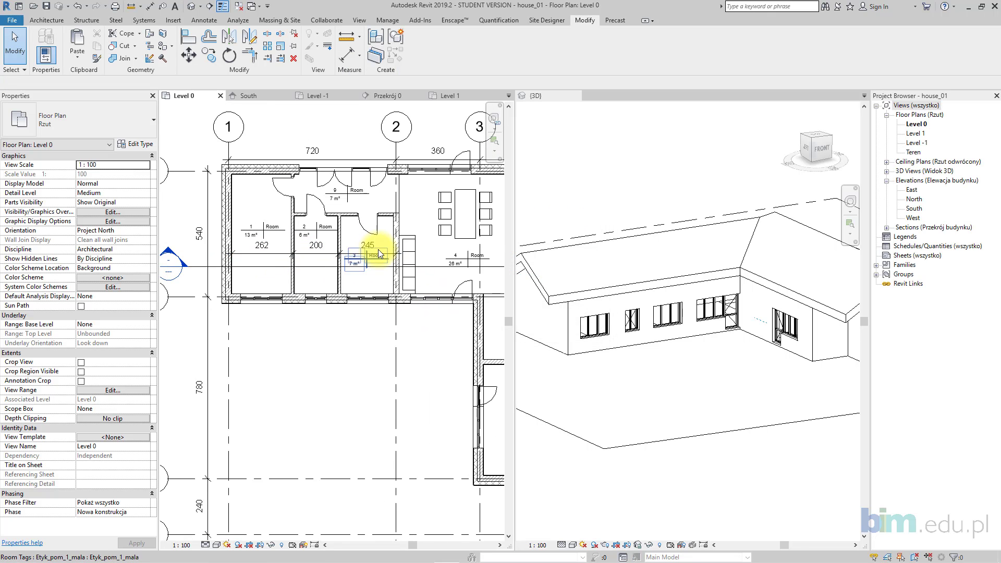
scroll(307, 216, "up", 2)
left_click(308, 217)
left_click(308, 217)
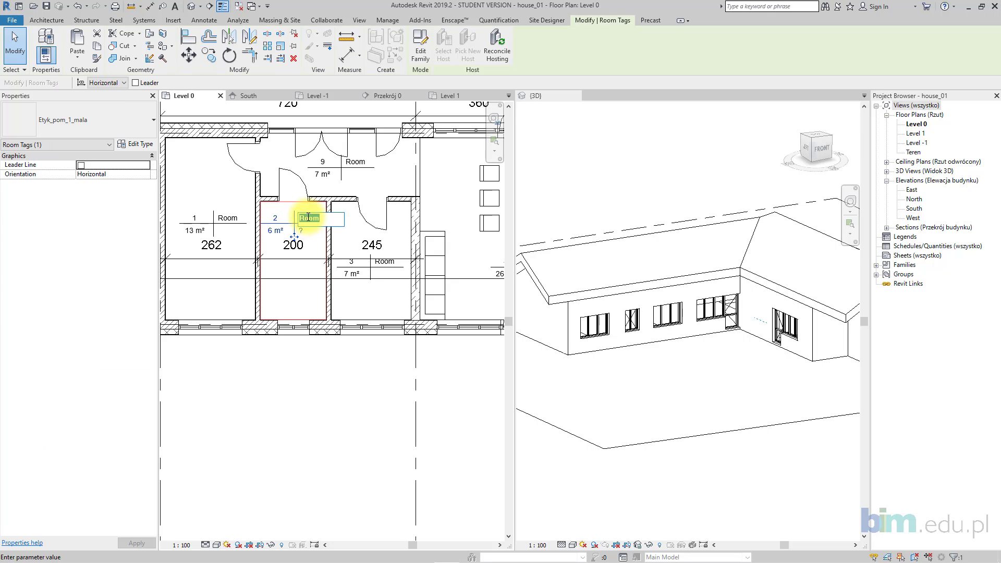
key("Return")
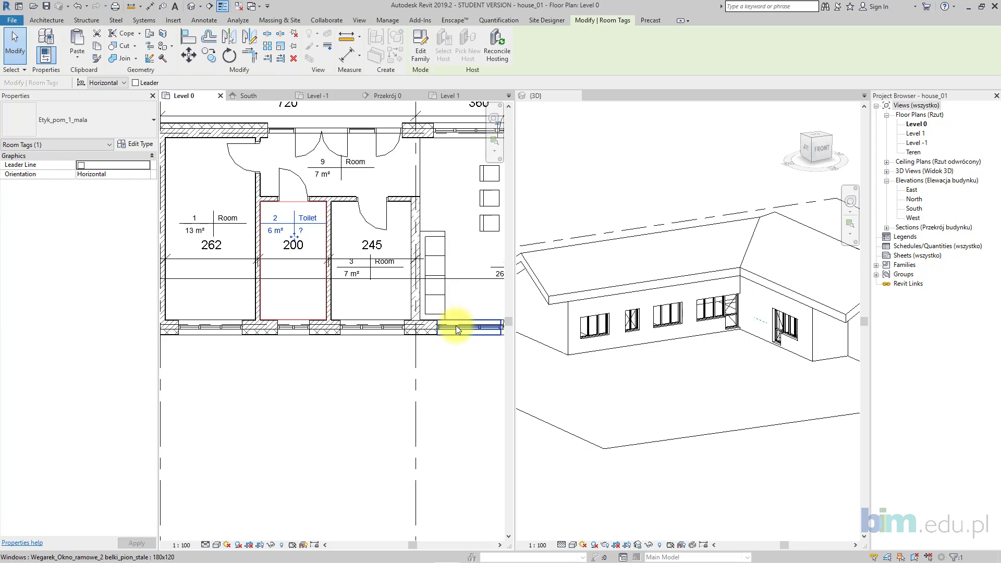
- Rename room 10, the hall below the two small rooms, to Entrance
middle_click_drag(455, 325, 228, 197)
middle_click_drag(366, 238, 275, 309)
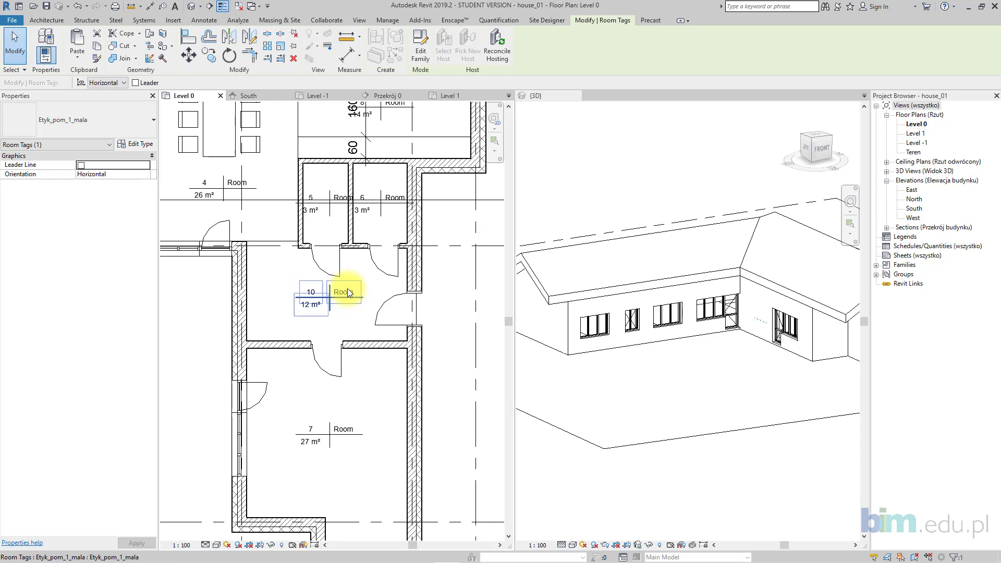
left_click(346, 289)
left_click(344, 294)
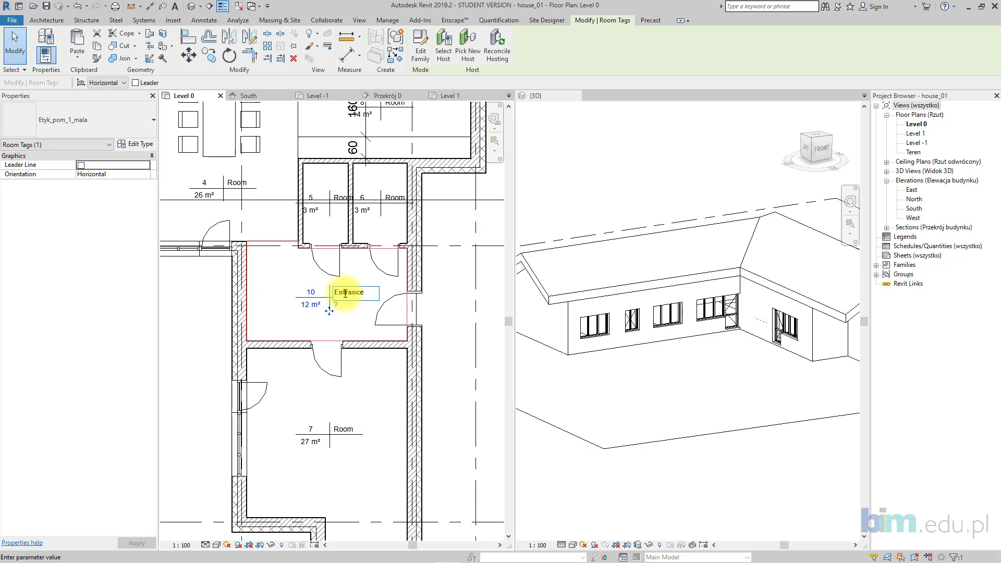
key("Return")
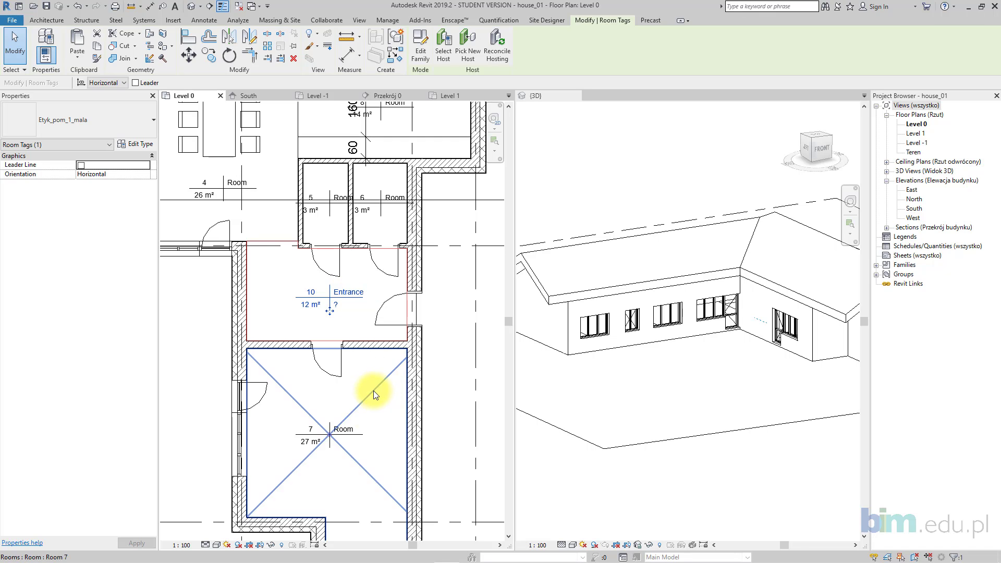
- Rename room 8, the space above the two small rooms near grid 4, to Kitchen
middle_click_drag(318, 224, 288, 277)
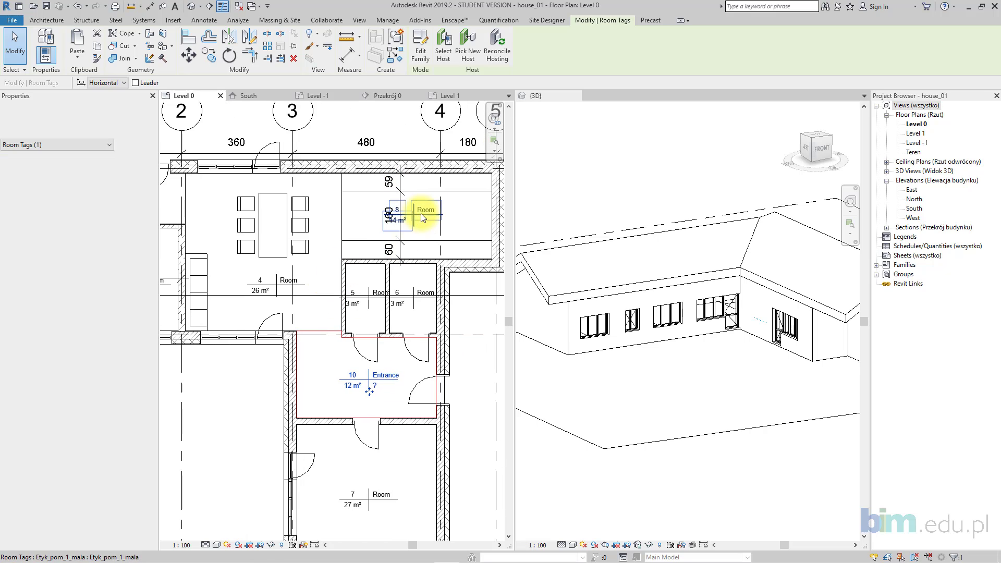
left_click(423, 210)
left_click(423, 211)
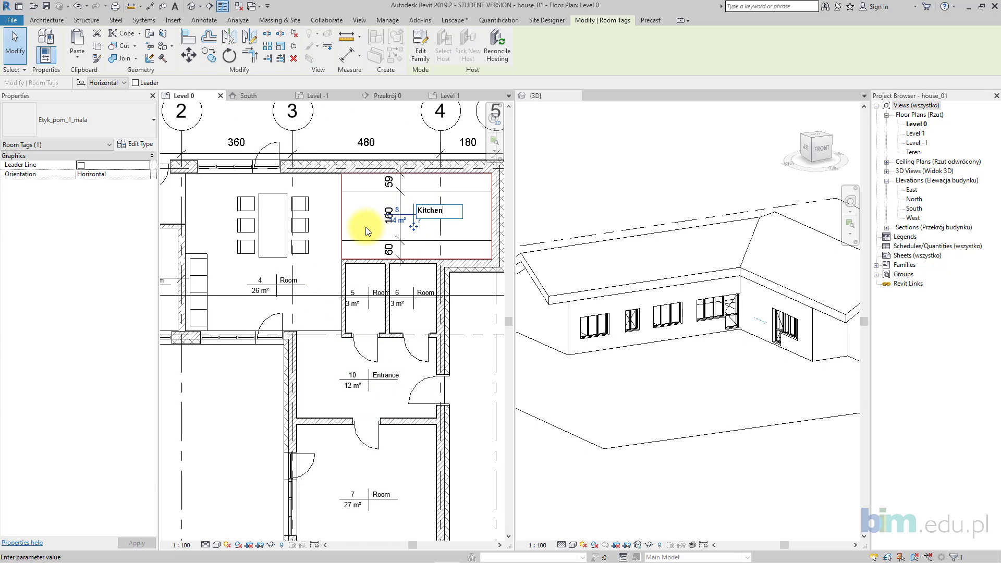
key("Return")
- Rename room 4, the open area with the dining table, to Day room
scroll(365, 228, "down", 1)
middle_click_drag(277, 258, 321, 234)
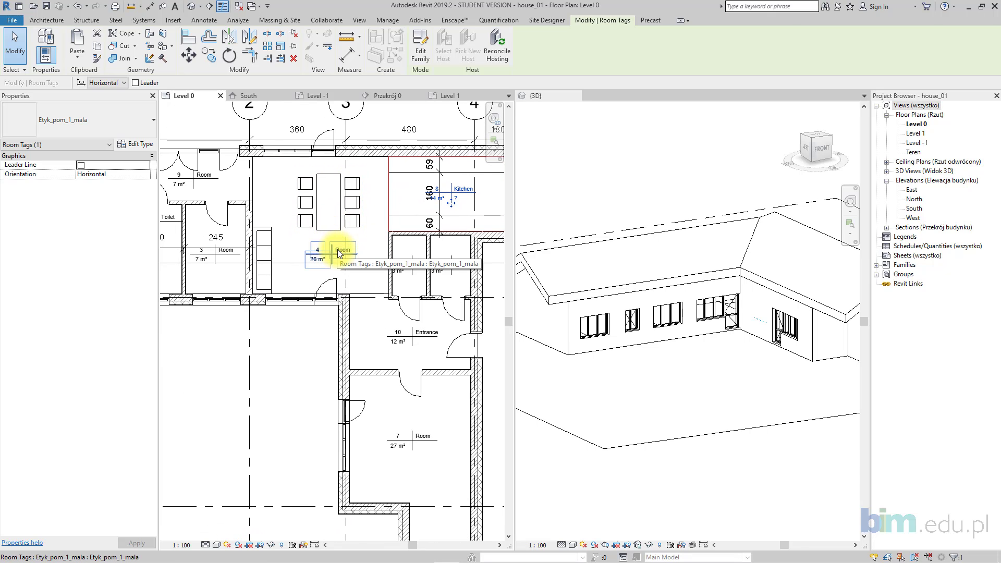
double_click(339, 252)
type("Ja")
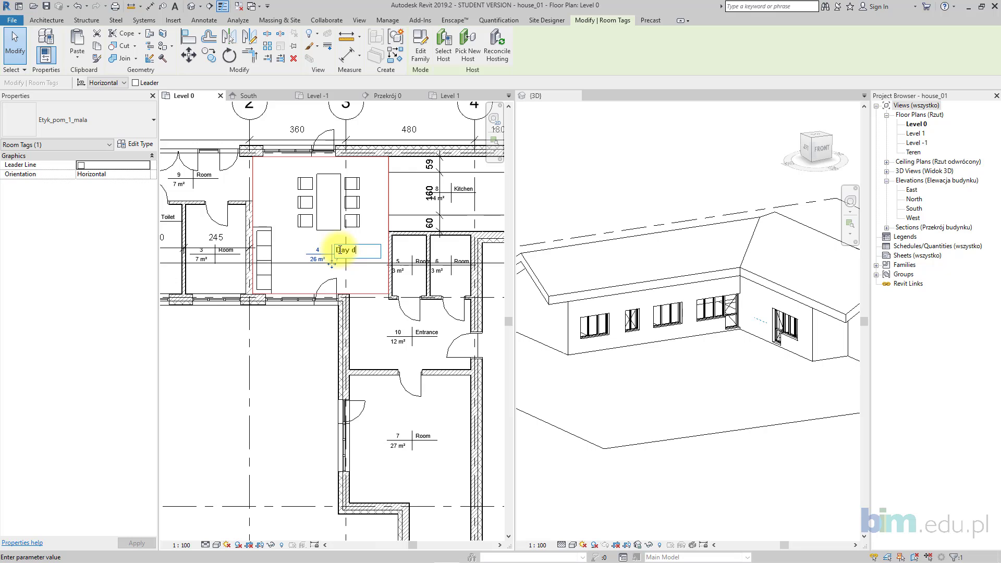
type("y room")
key("Return")
- Rename room 7, the large room below the entrance hall, to Guest room
scroll(437, 483, "up", 3)
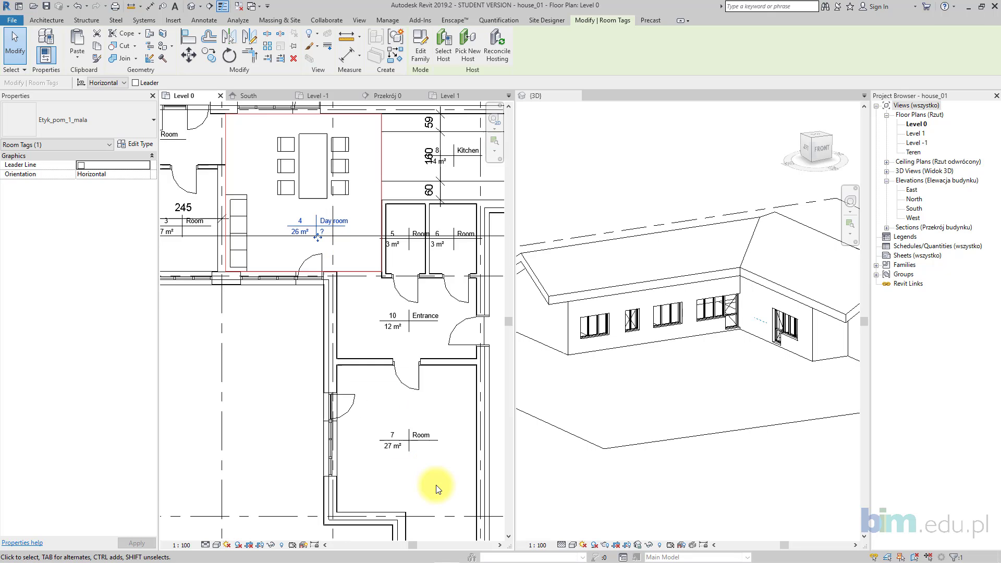
middle_click_drag(439, 471, 386, 388)
double_click(362, 335)
type("G")
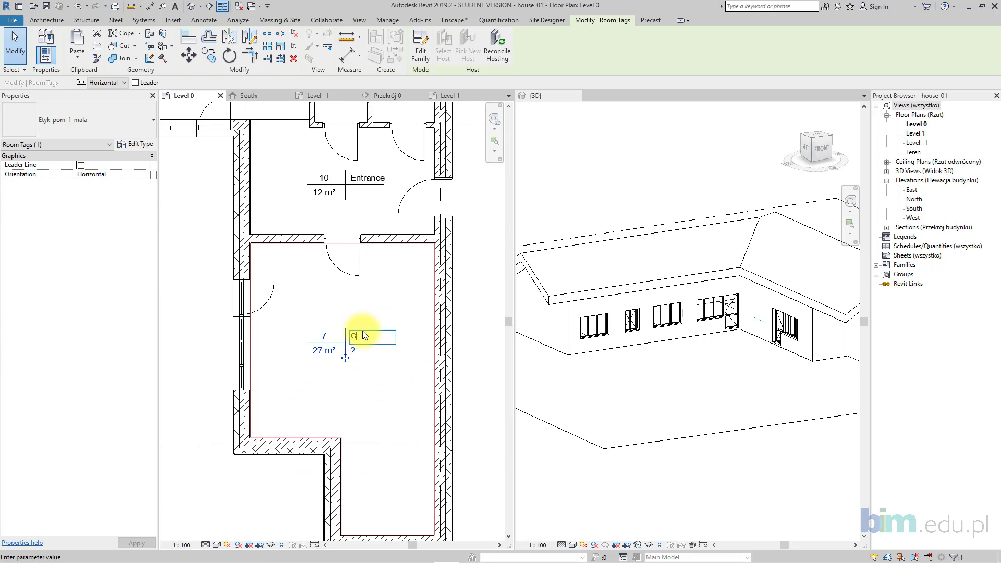
type("uest room")
key("Return")
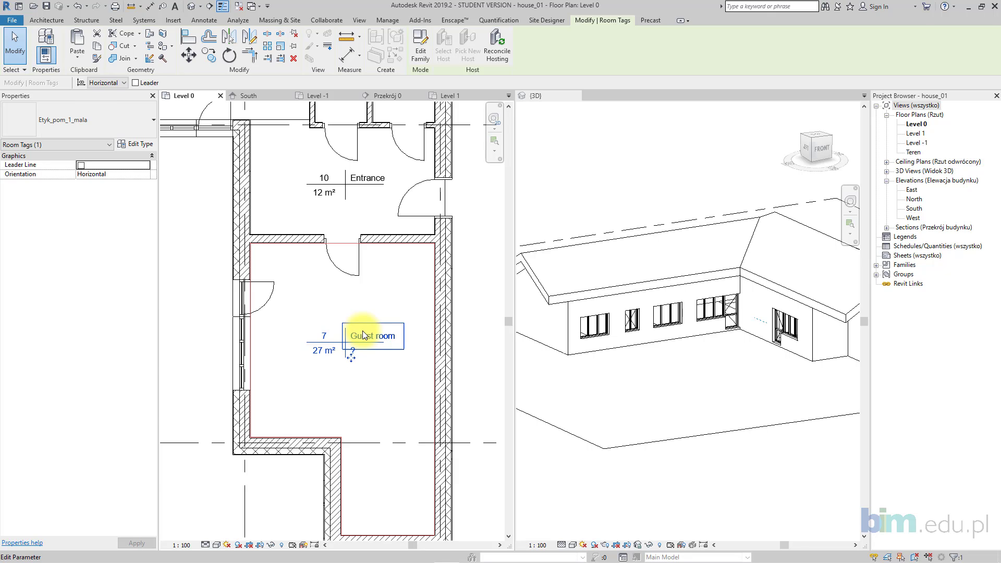
- Rename room 9, the corridor between grids 1 and 2, to Entrance
scroll(363, 335, "down", 4)
left_click(424, 273)
middle_click_drag(330, 241, 398, 298)
left_click(287, 337)
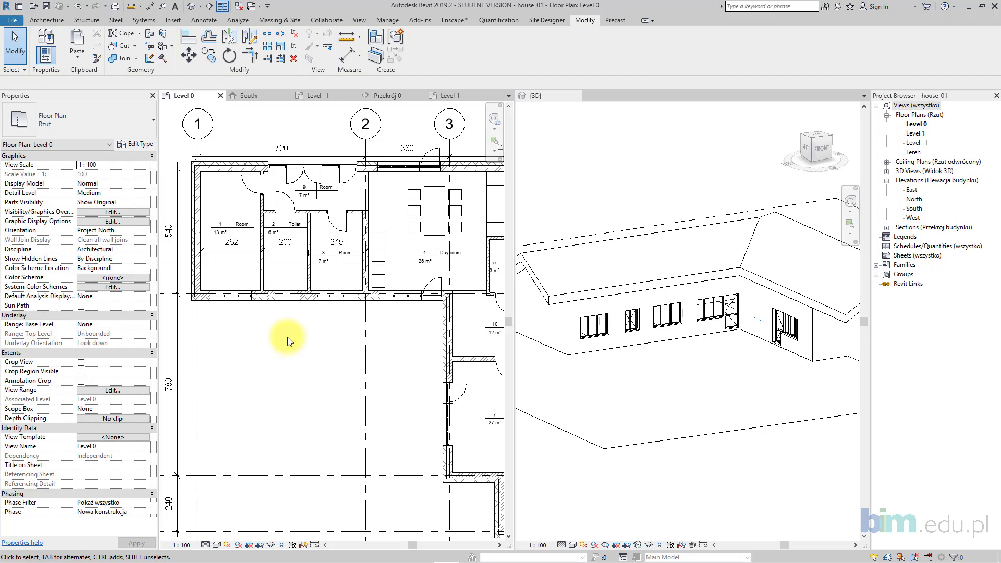
middle_click_drag(461, 364, 426, 371)
scroll(277, 197, "up", 4)
middle_click_drag(290, 205, 316, 219)
scroll(324, 210, "down", 1)
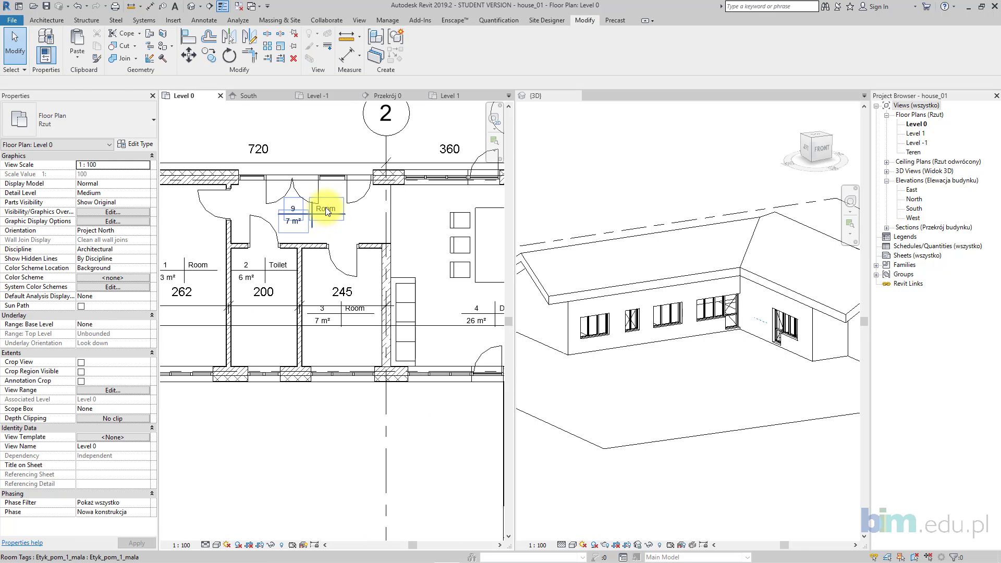
left_click(326, 208)
left_click(325, 207)
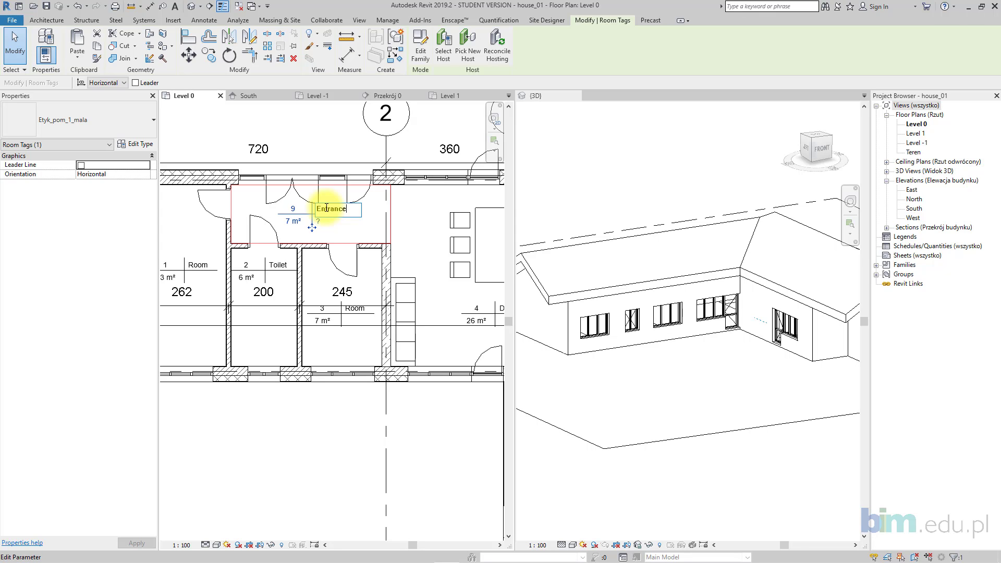
left_click(340, 457)
- Create a new schedule of building components for the Rooms category
scroll(352, 367, "down", 3)
middle_click_drag(352, 367, 339, 257)
scroll(299, 251, "down", 2)
right_click(948, 245)
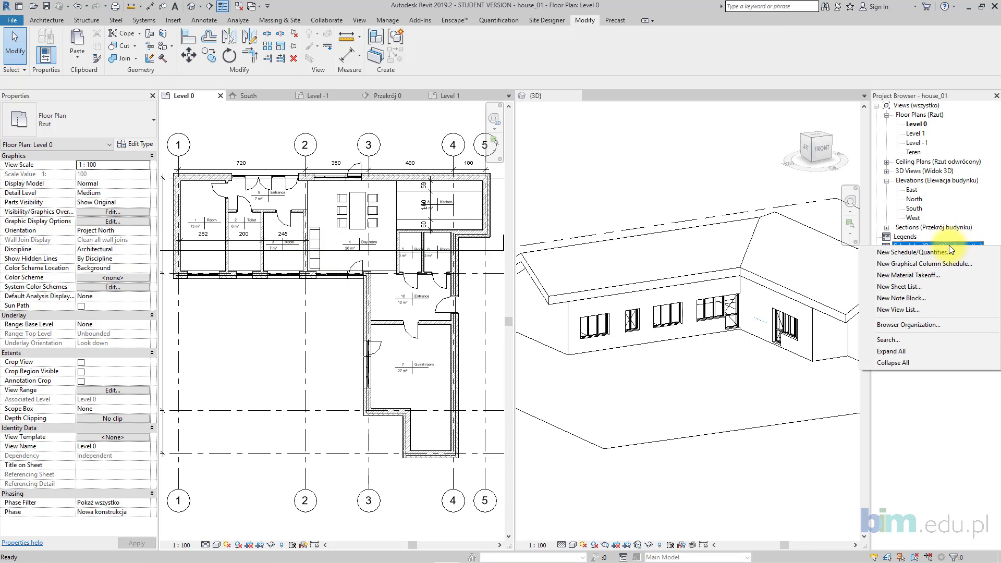
left_click(946, 250)
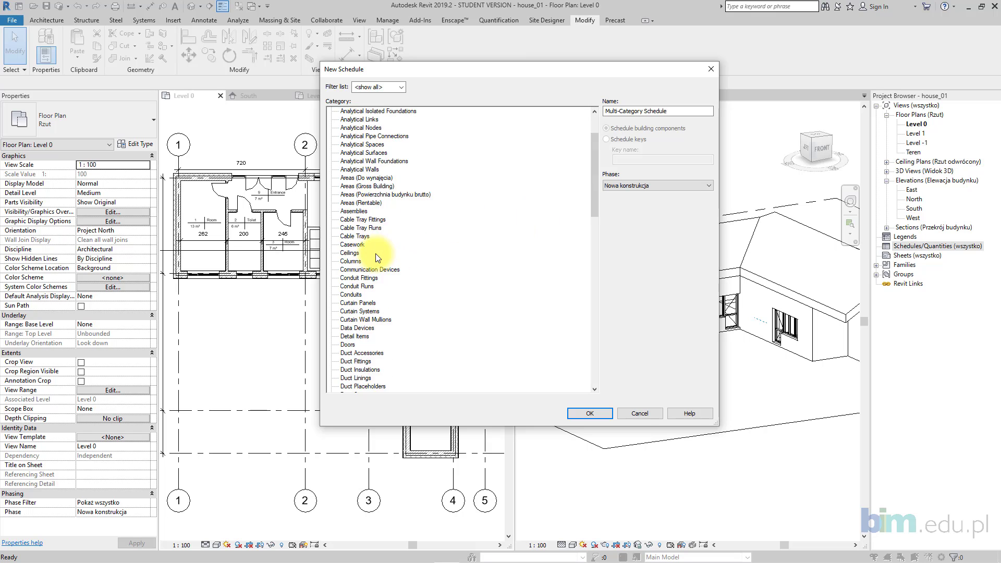
scroll(374, 254, "down", 18)
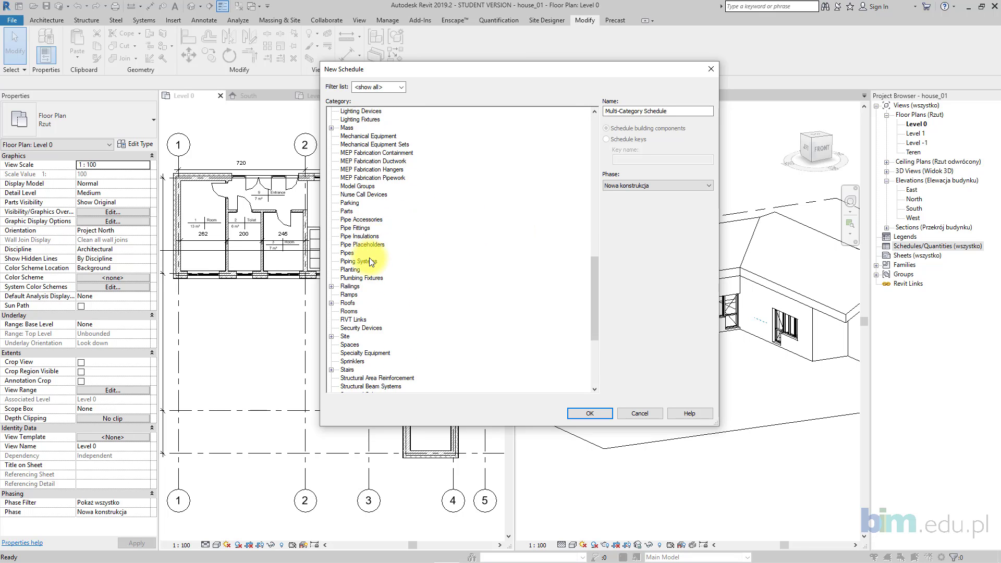
scroll(369, 257, "down", 1)
left_click(351, 286)
left_click(598, 414)
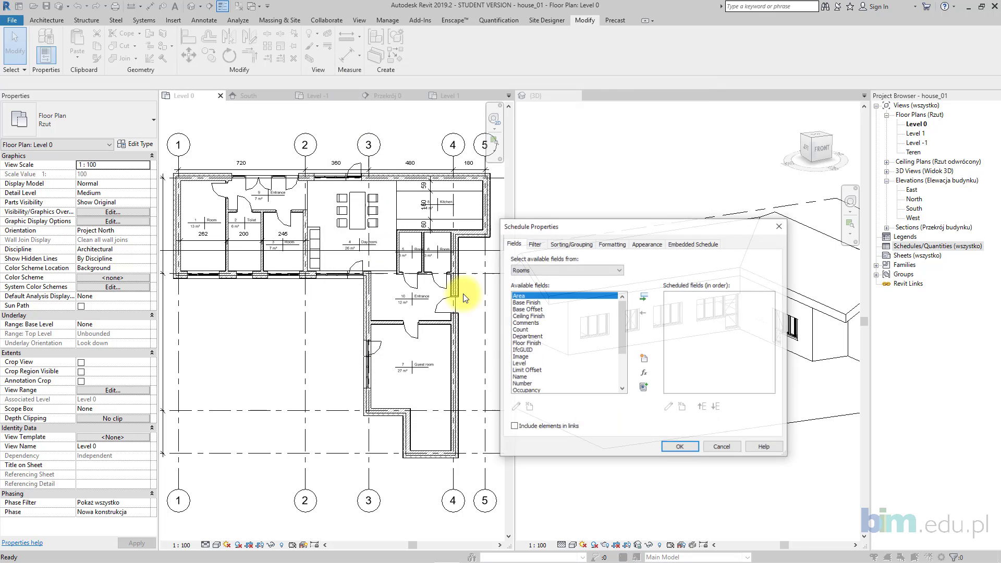
- Add the Area, Level and Volume fields to the room schedule
left_click(643, 299)
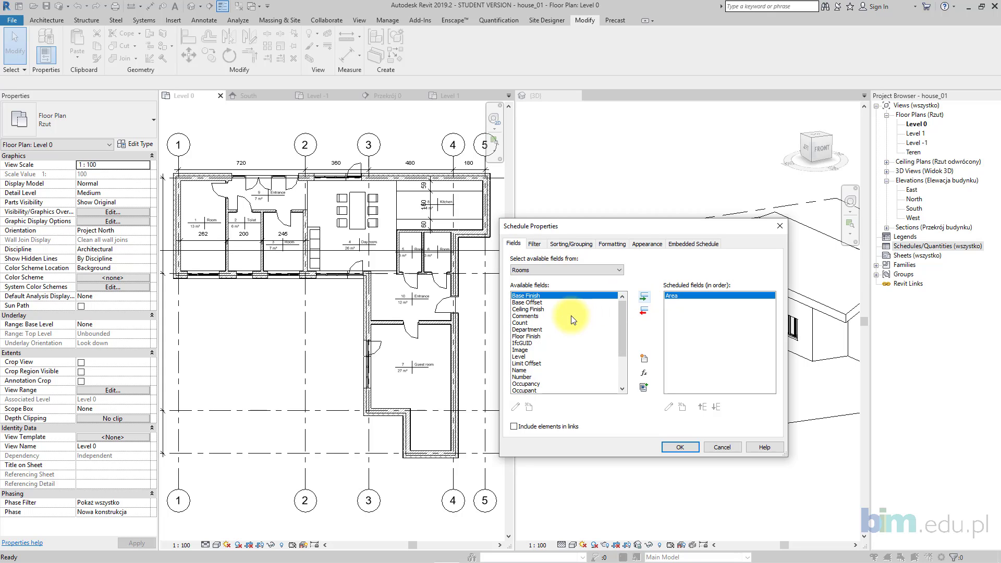
scroll(572, 316, "down", 3)
left_click(521, 309)
left_click(644, 296)
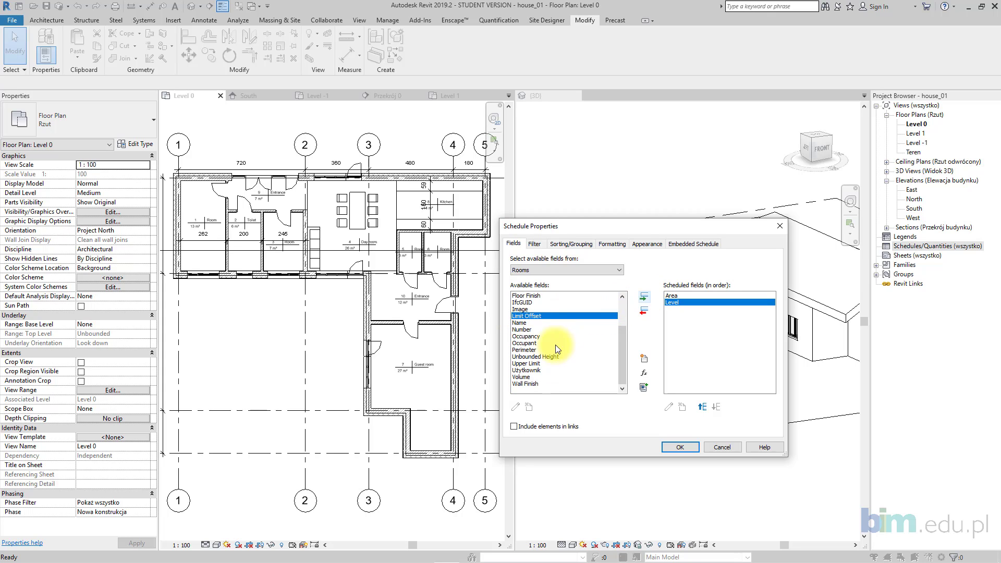
left_click(539, 376)
left_click(642, 299)
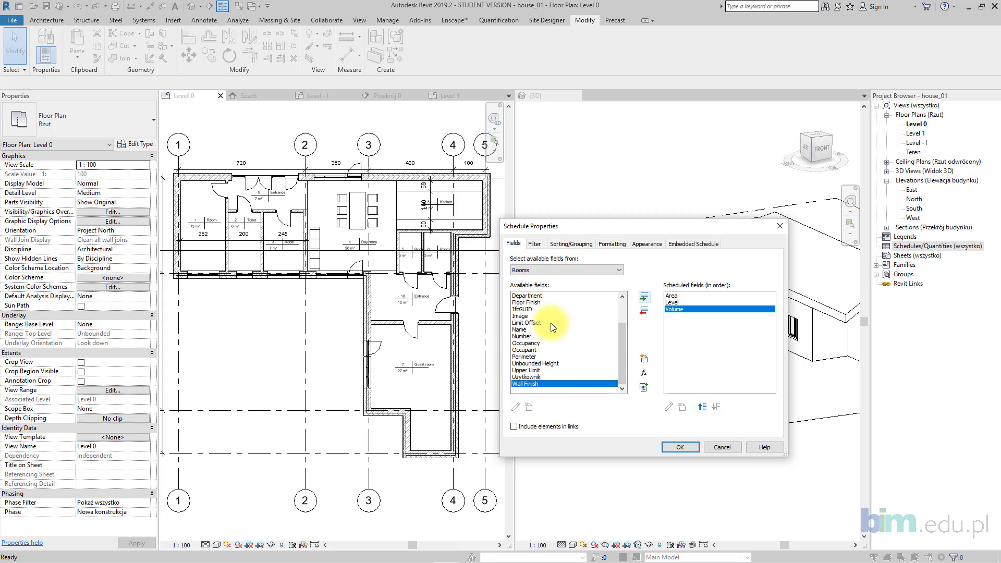
- Add the Number and Floor Finish fields to the room schedule
left_click(542, 336)
left_click(645, 299)
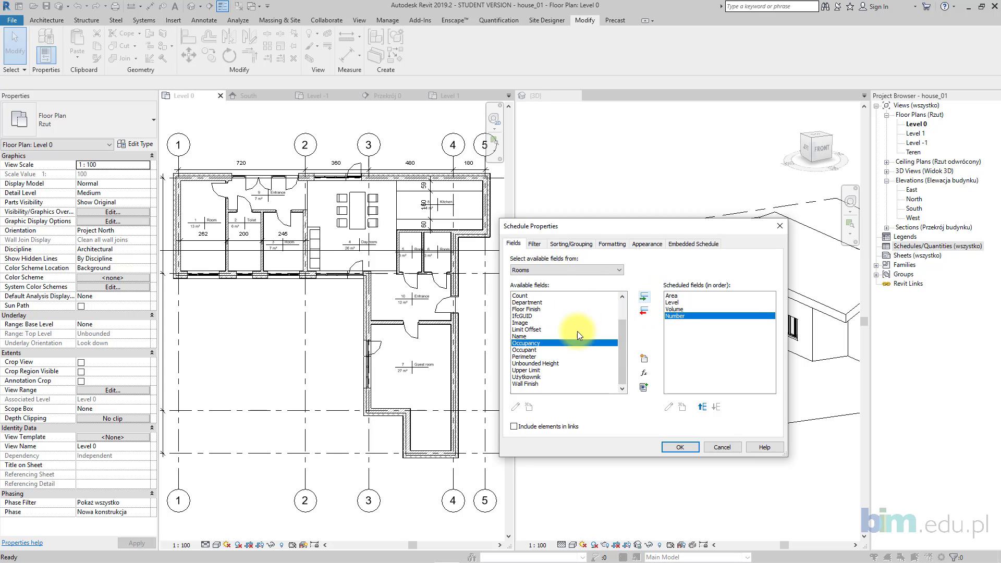
scroll(573, 335, "up", 2)
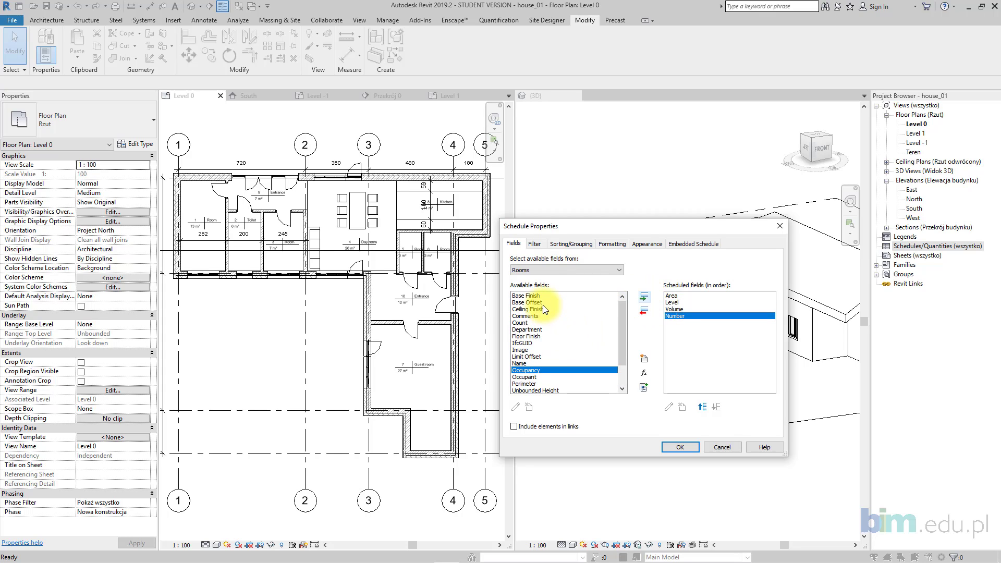
scroll(544, 342, "down", 2)
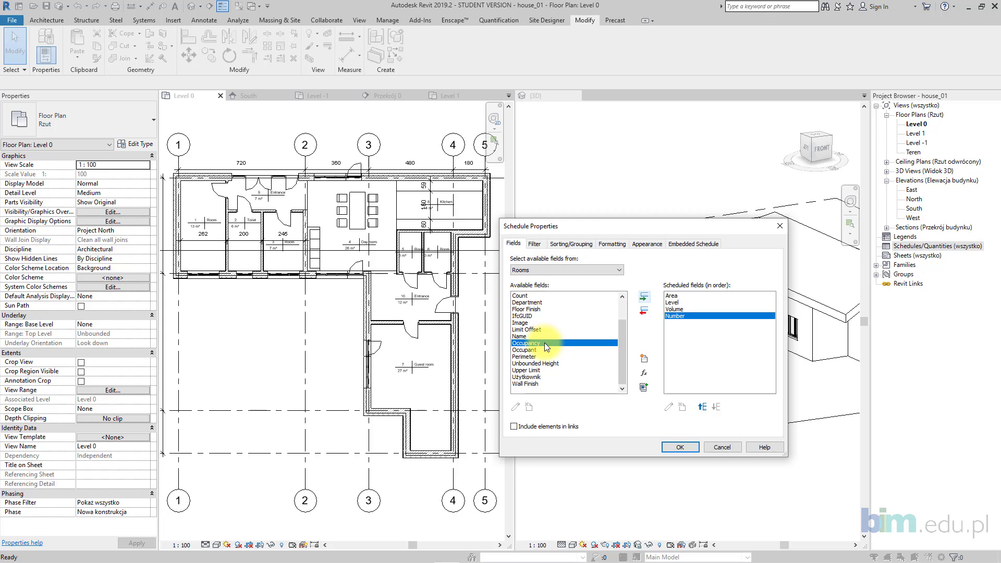
scroll(544, 343, "up", 1)
left_click(533, 316)
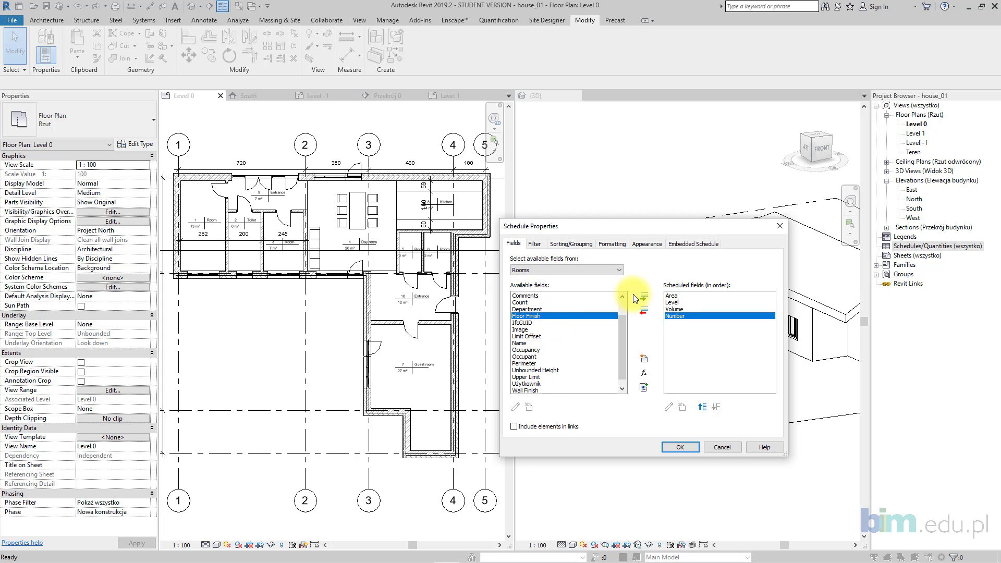
left_click(644, 297)
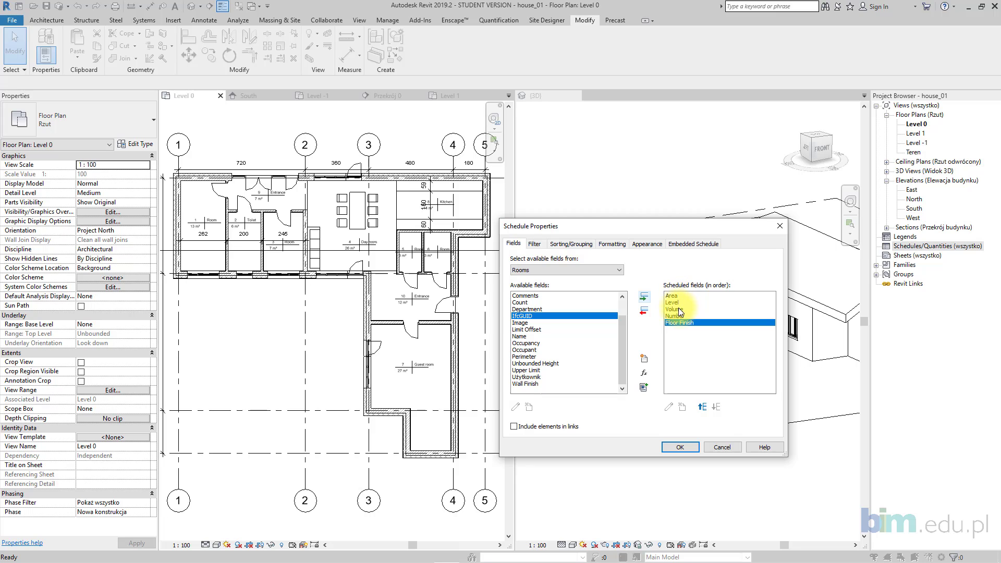
- Reorder the scheduled fields to Level, Number, Area, Volume, Floor Finish and generate the room schedule
left_click(677, 302)
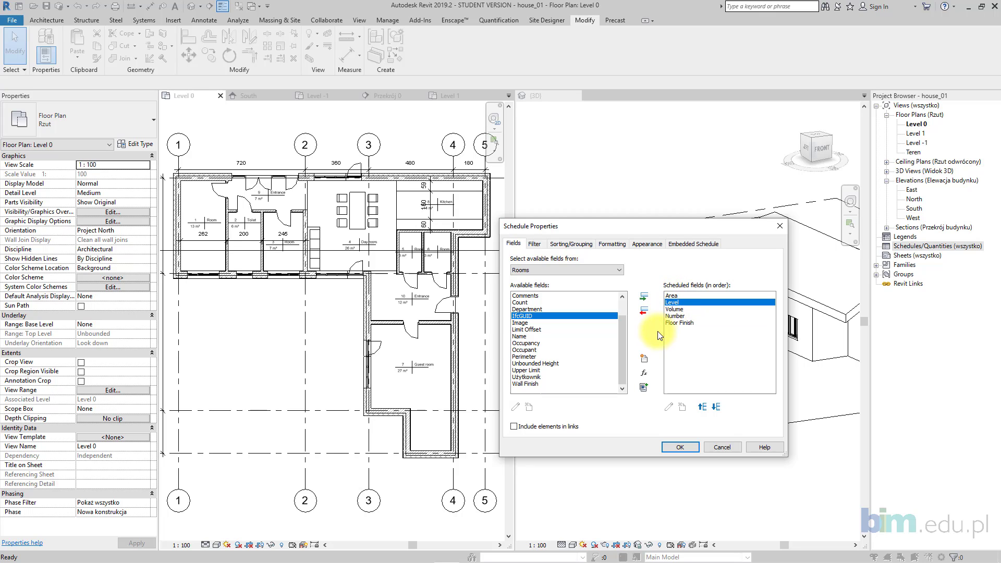
left_click(699, 406)
left_click(677, 316)
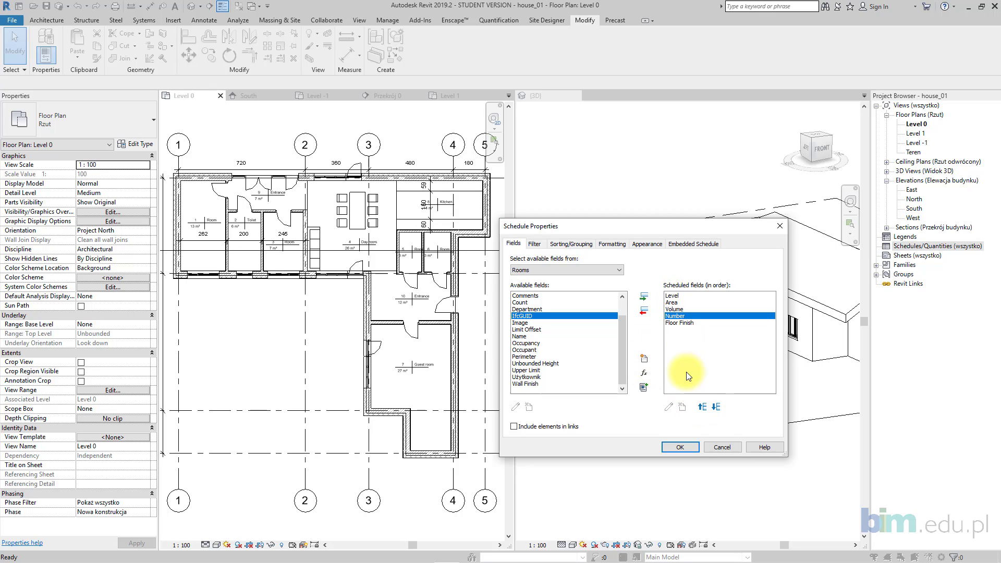
left_click(703, 407)
left_click(703, 406)
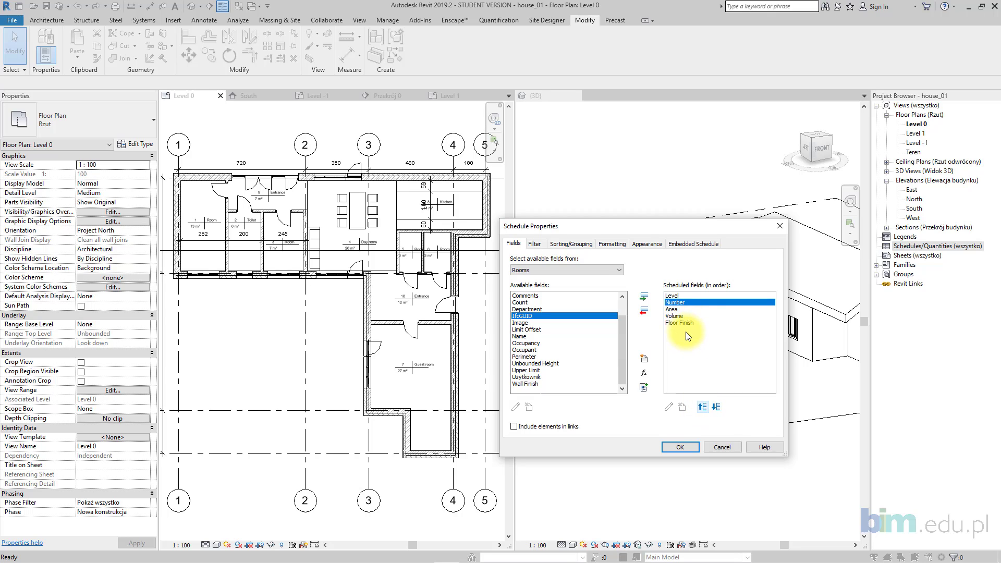
left_click(677, 447)
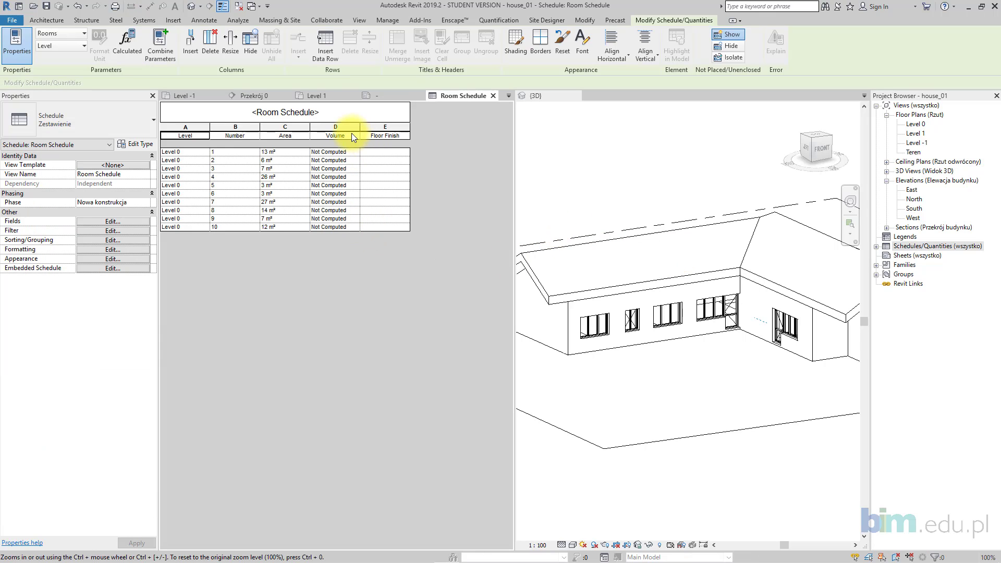
- Set the project's Area and Volume Computations to Areas and Volumes
left_click(36, 20)
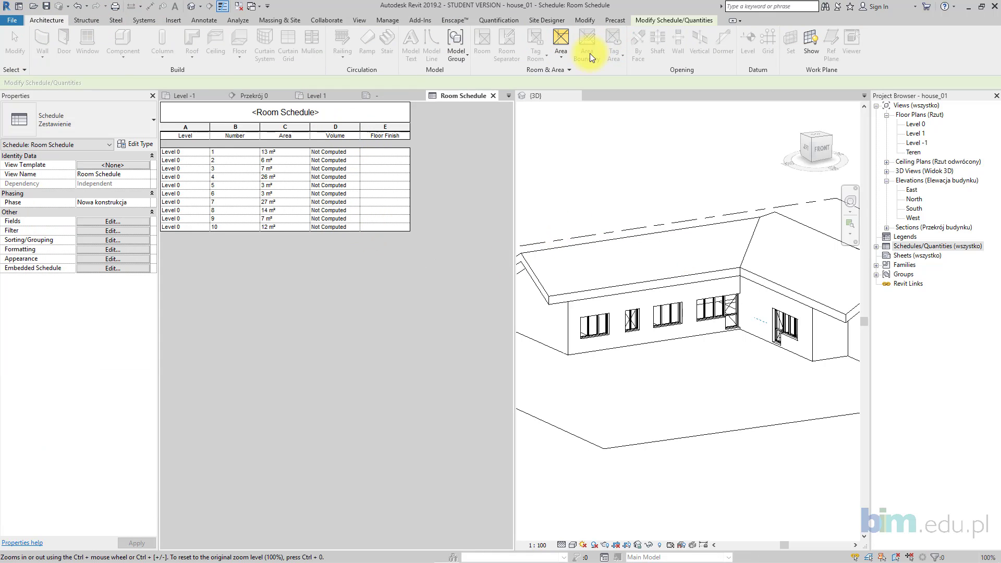
left_click(570, 68)
left_click(561, 95)
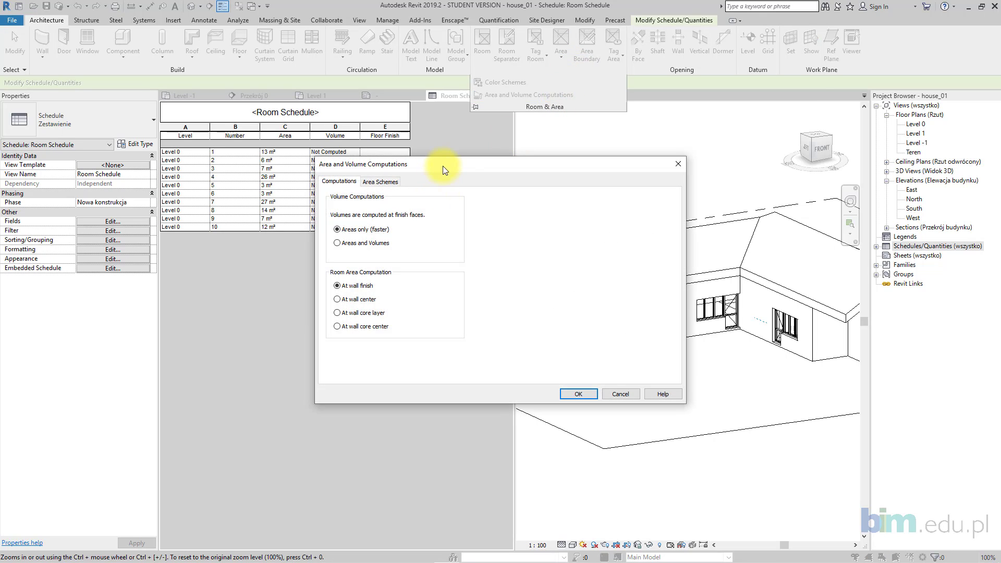
left_click_drag(443, 166, 581, 100)
left_click(514, 177)
left_click(714, 327)
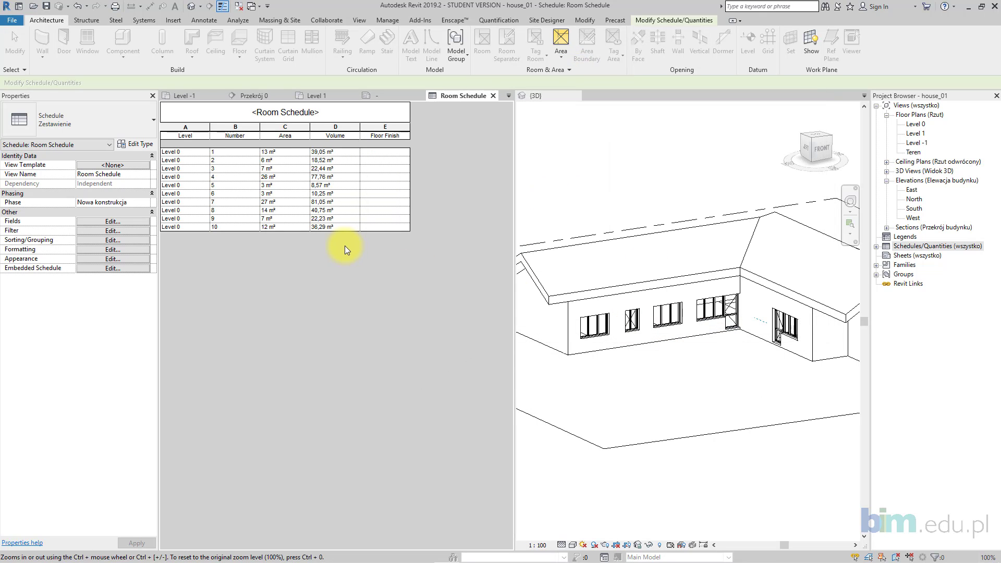
- Align the Area and Volume columns of the room schedule horizontally to the right
left_click(290, 127)
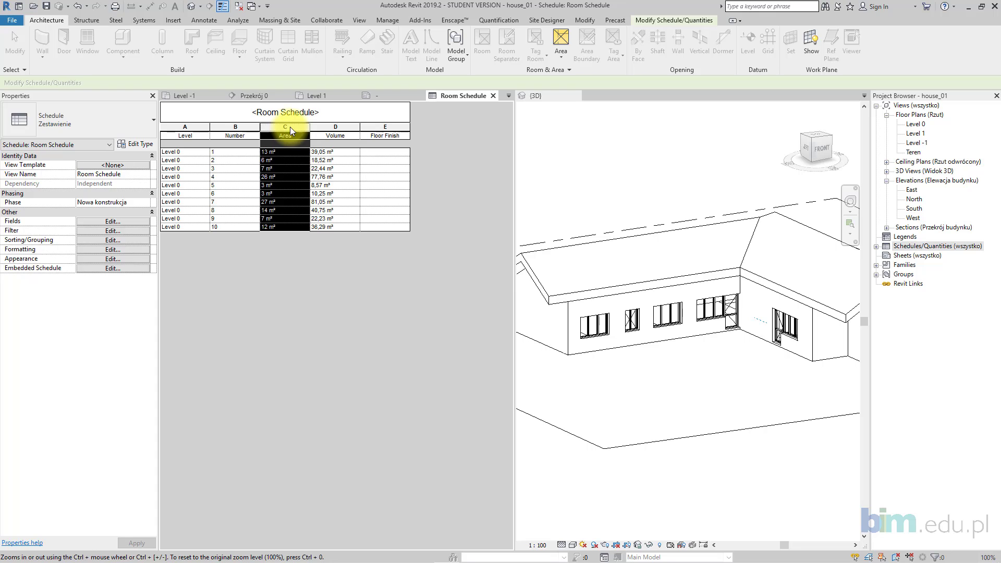
left_click_drag(292, 126, 336, 126)
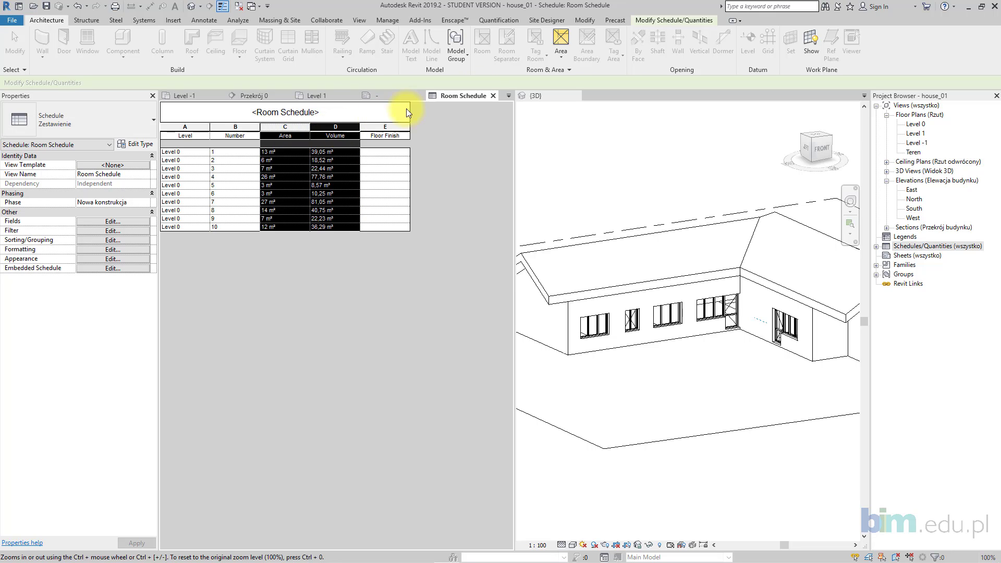
left_click(650, 20)
left_click(615, 49)
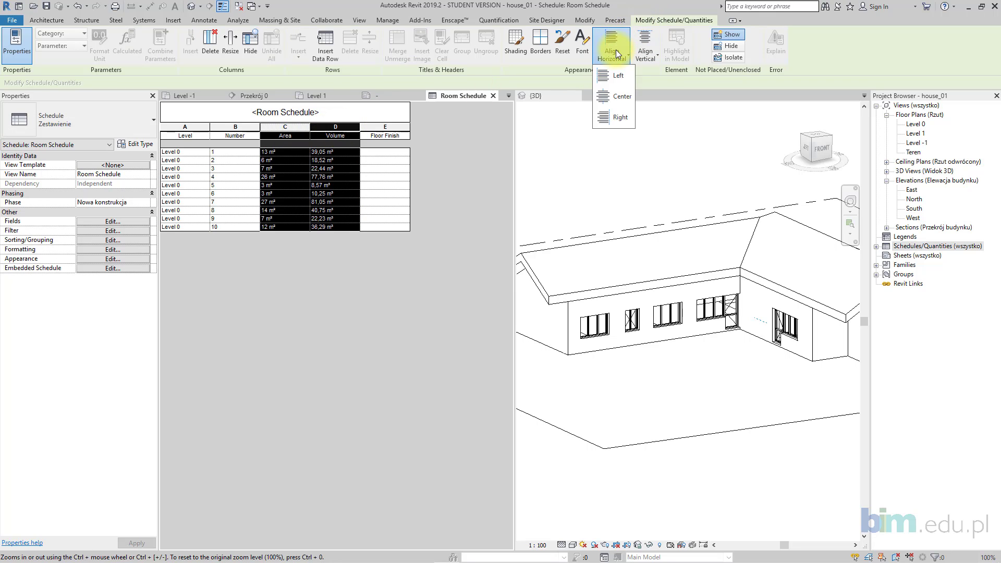
left_click(617, 117)
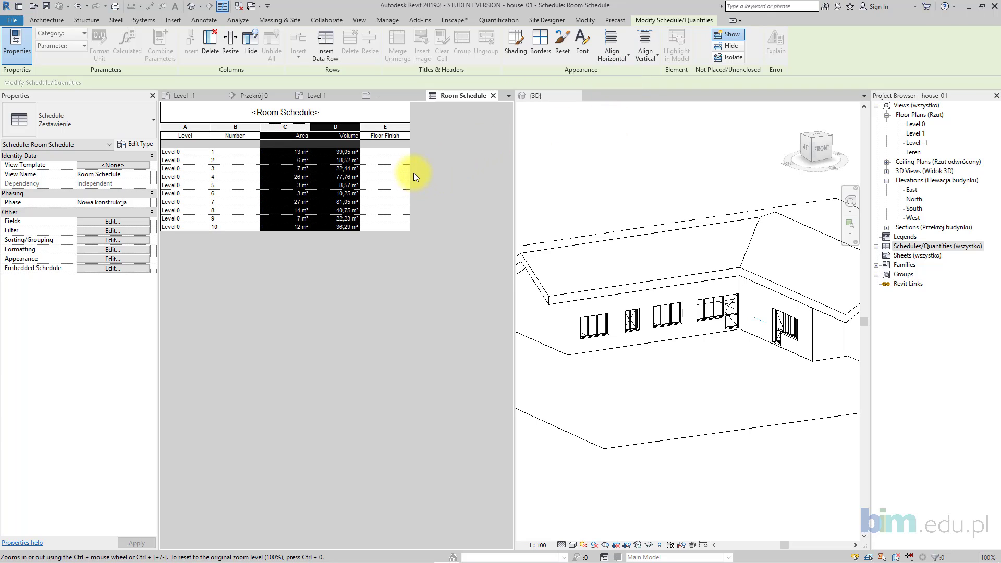
- Format the Area field with its own units setting rounded to 2 decimal places and have it calculate totals
left_click(113, 249)
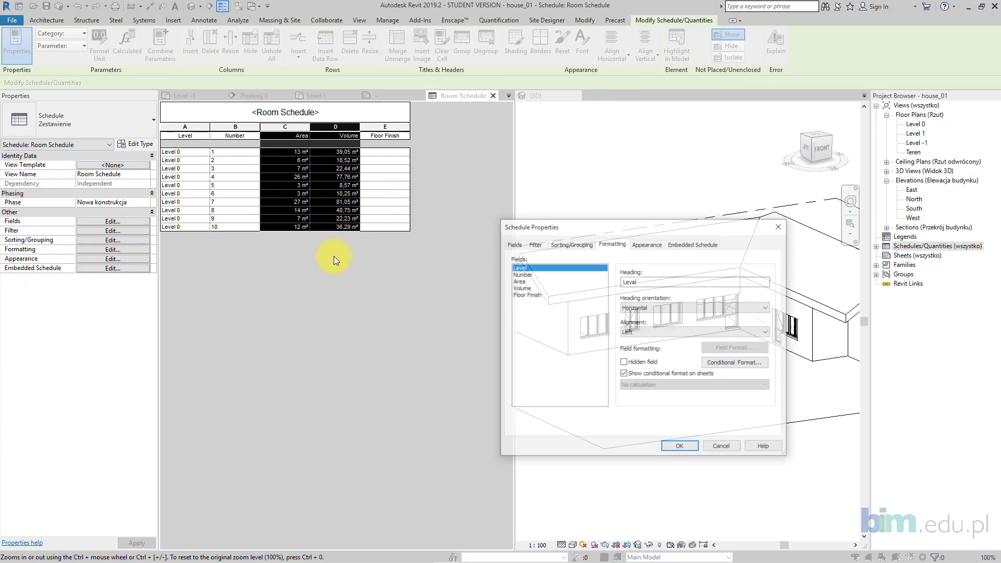
left_click(518, 281)
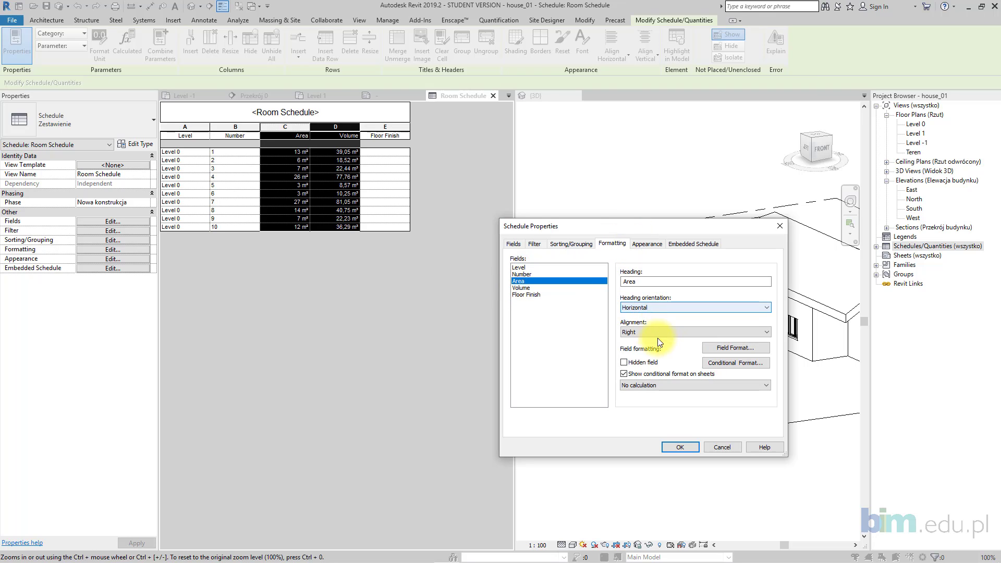
left_click(719, 348)
left_click(585, 271)
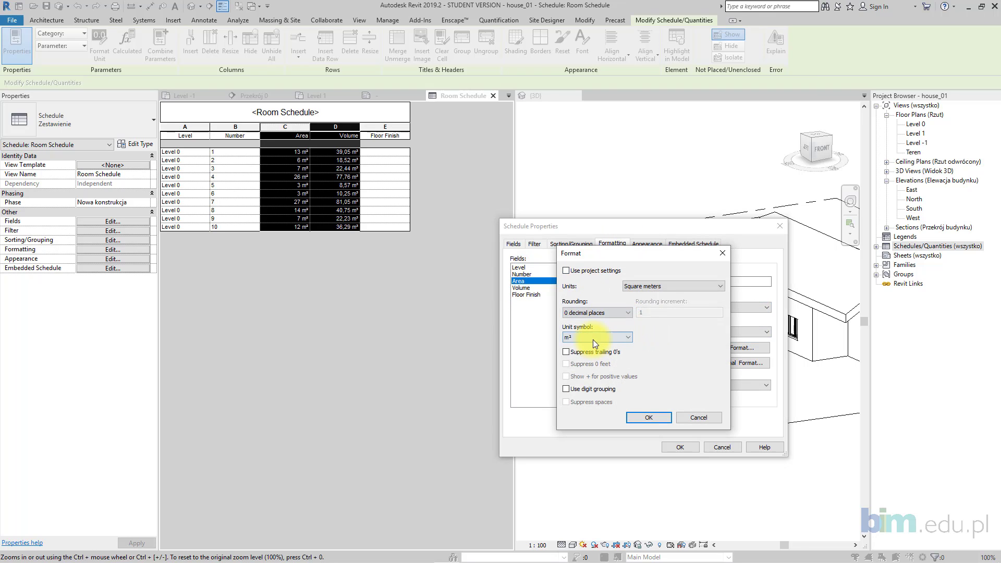
left_click(594, 312)
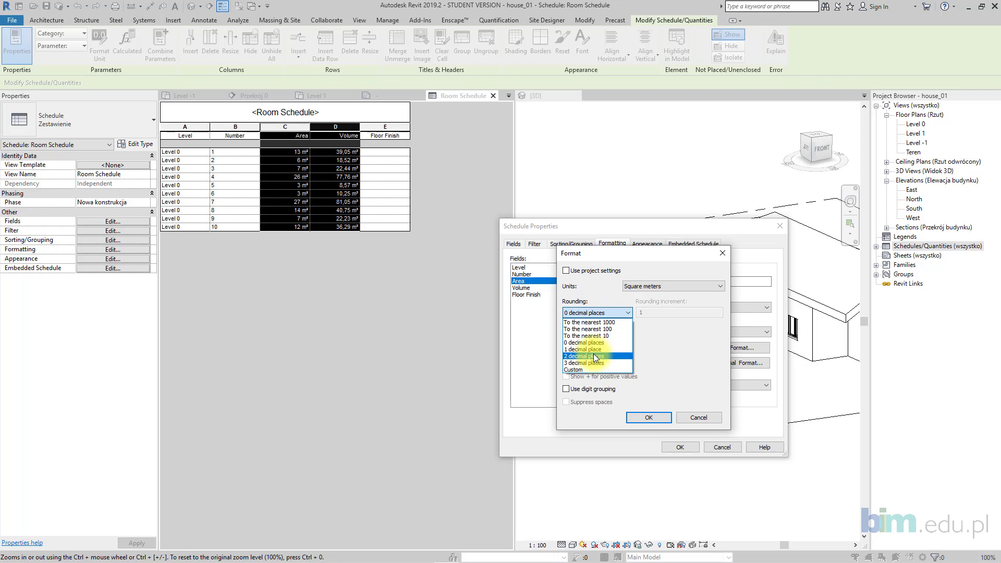
left_click(595, 357)
left_click(647, 418)
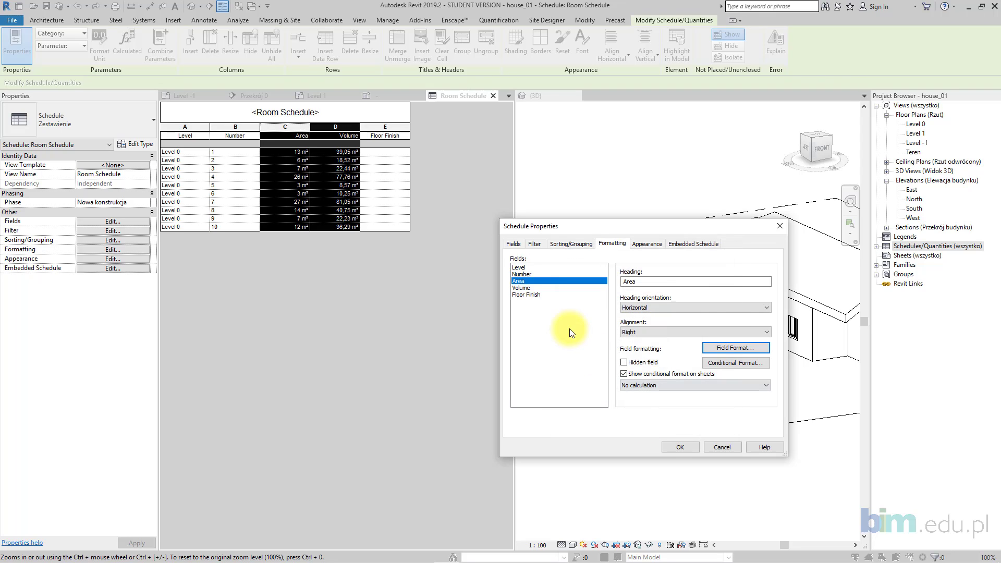
left_click(633, 384)
left_click(632, 399)
- Format the Volume field independently of the project settings, keeping 2 decimal places, and have it calculate totals
left_click(565, 288)
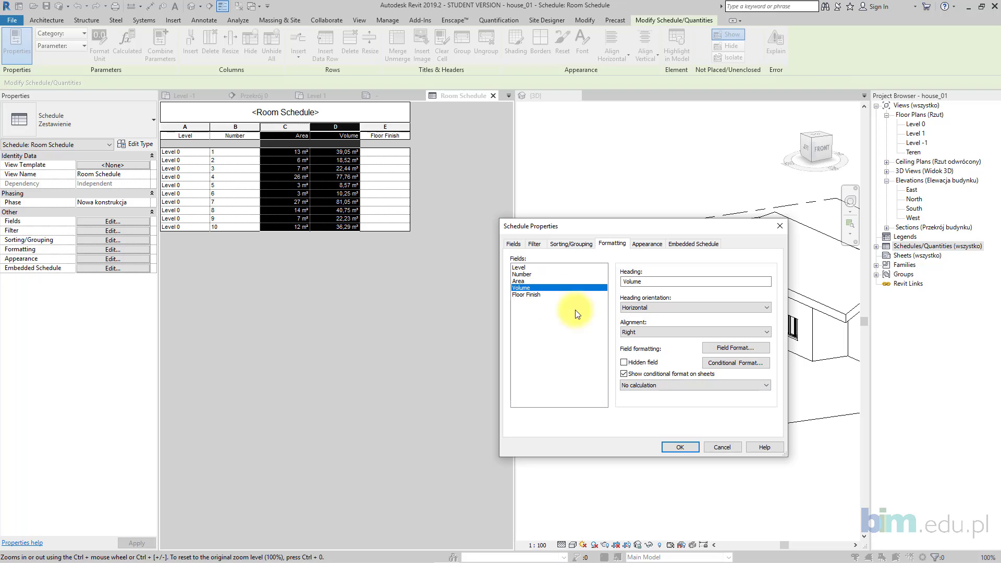
left_click(720, 347)
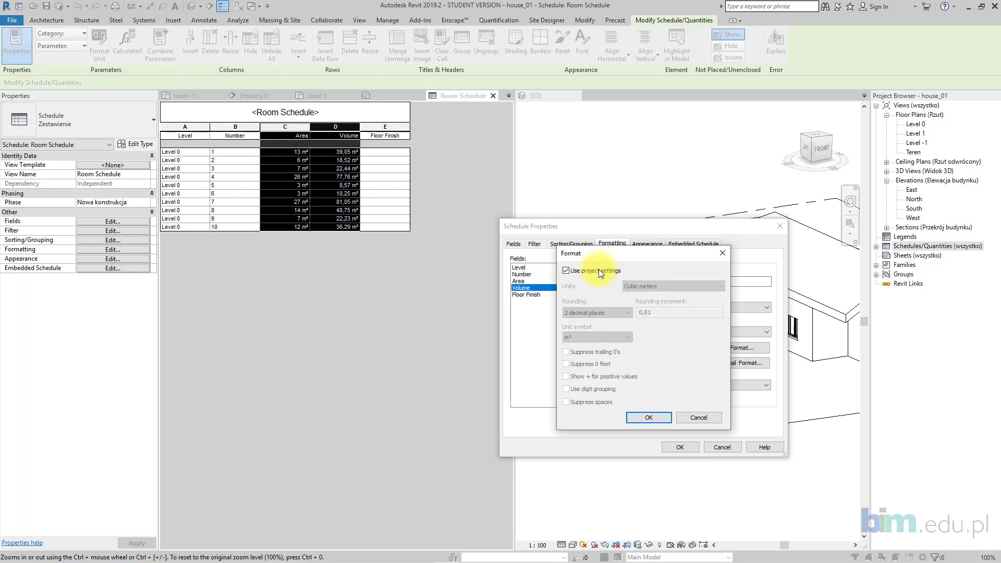
left_click(565, 271)
left_click(604, 312)
left_click(605, 311)
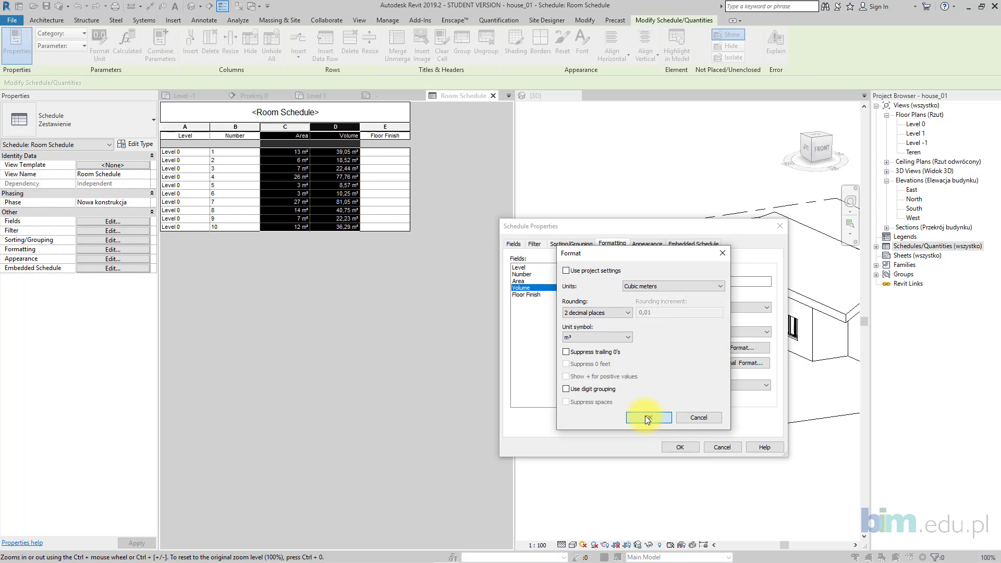
left_click(646, 417)
left_click(661, 385)
left_click(660, 399)
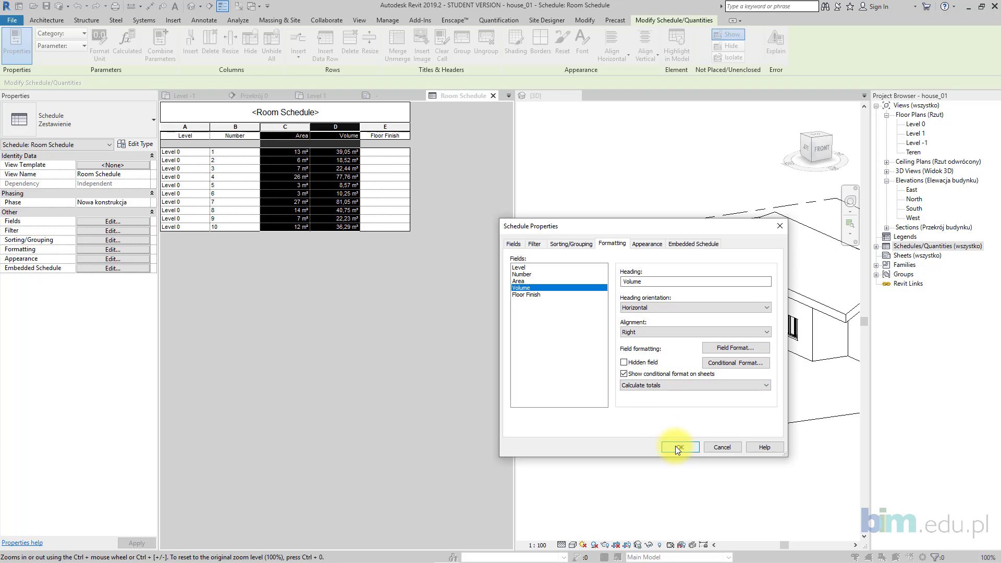
- Sort the room schedule by Level and secondly by Number, both ascending
left_click(575, 244)
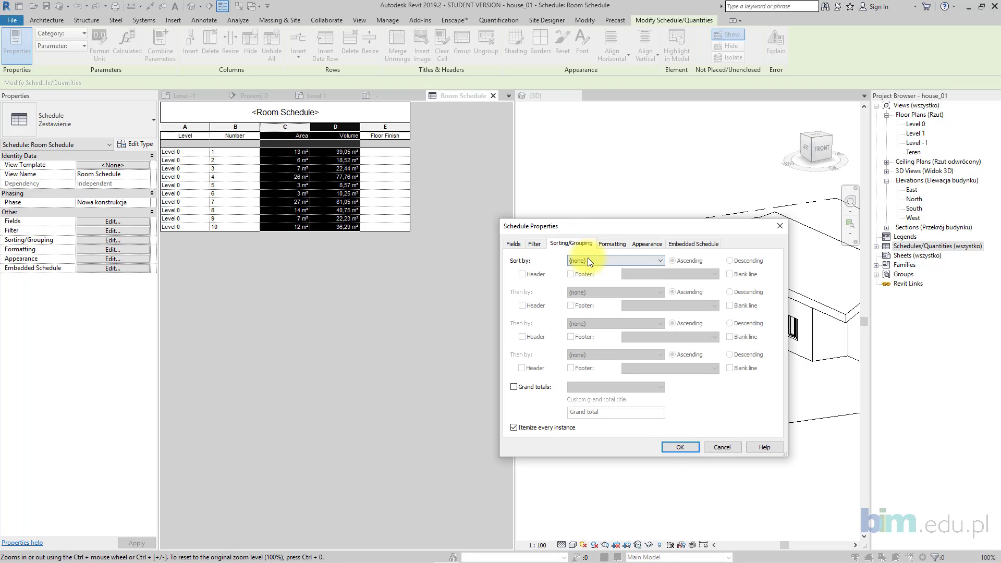
left_click(588, 260)
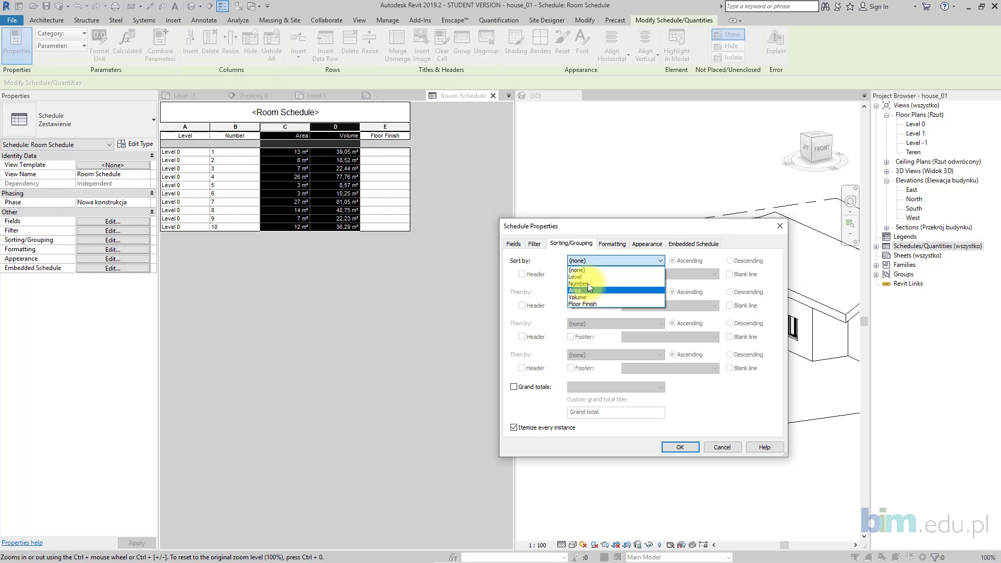
left_click(587, 276)
left_click(589, 292)
left_click(591, 314)
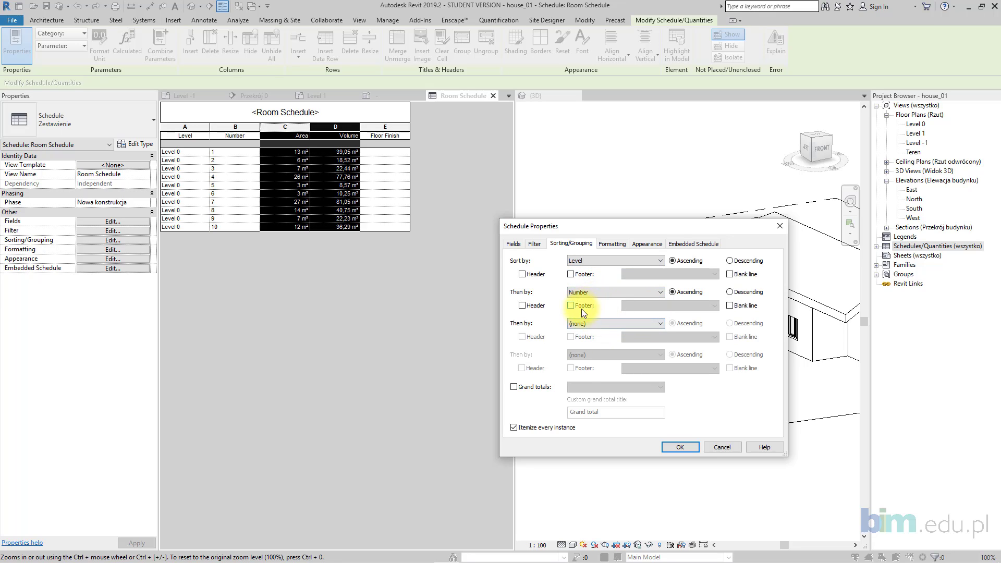
- Turn on grand totals for the room schedule, showing totals only, and apply the schedule properties
left_click(546, 384)
left_click(585, 387)
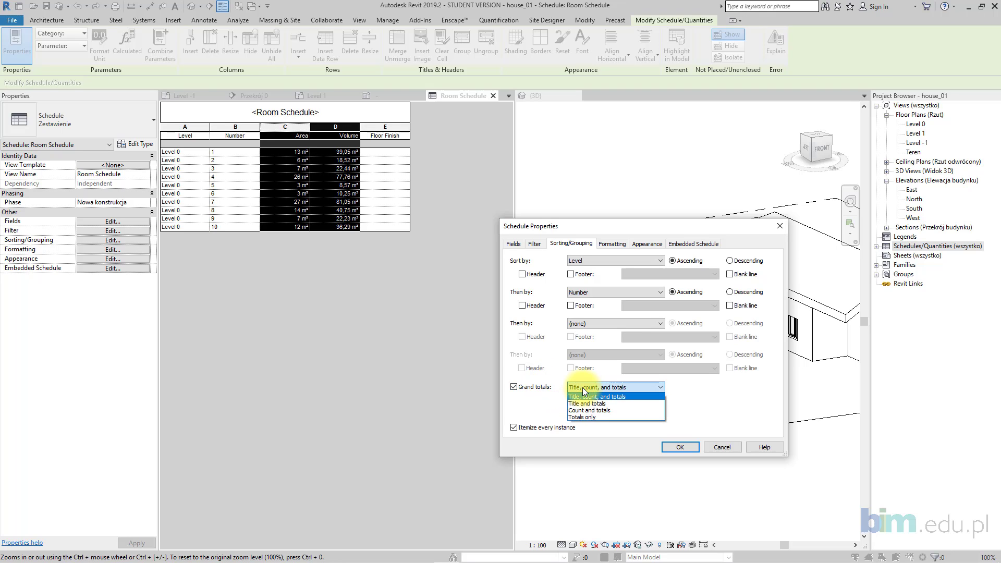
left_click(592, 417)
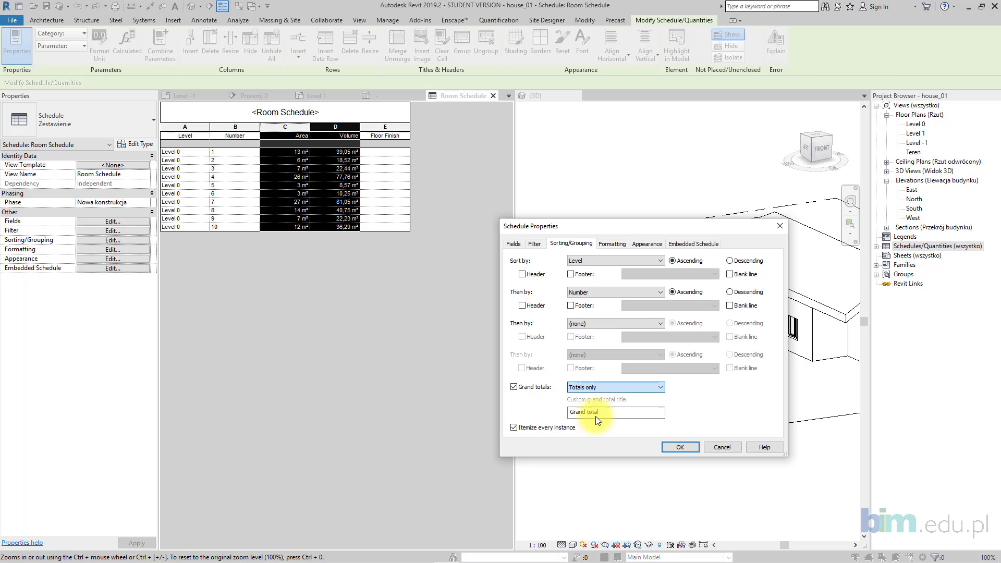
left_click(672, 444)
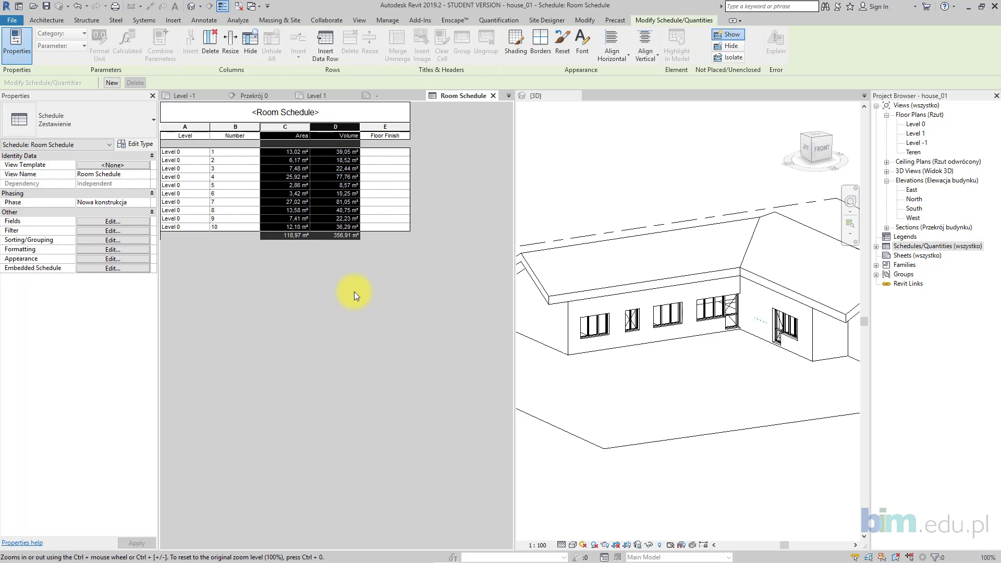
- Narrow the Number column of the room schedule
left_click(338, 193)
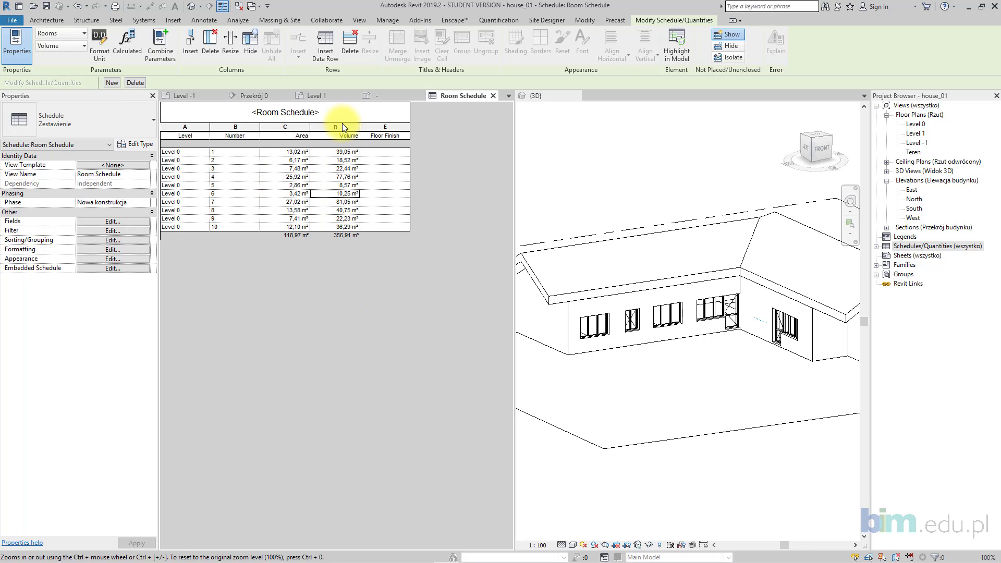
left_click(292, 126)
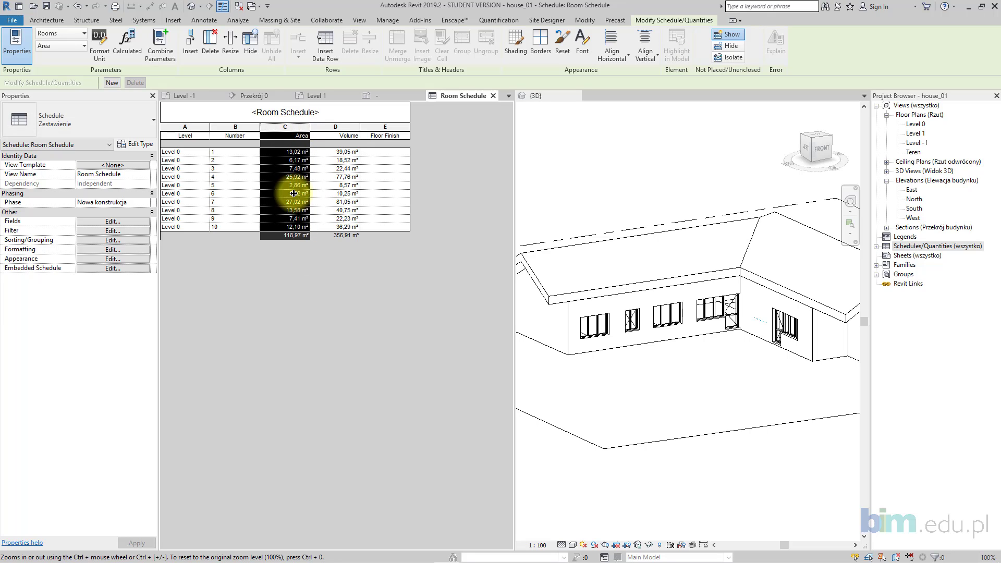
left_click_drag(258, 126, 242, 125)
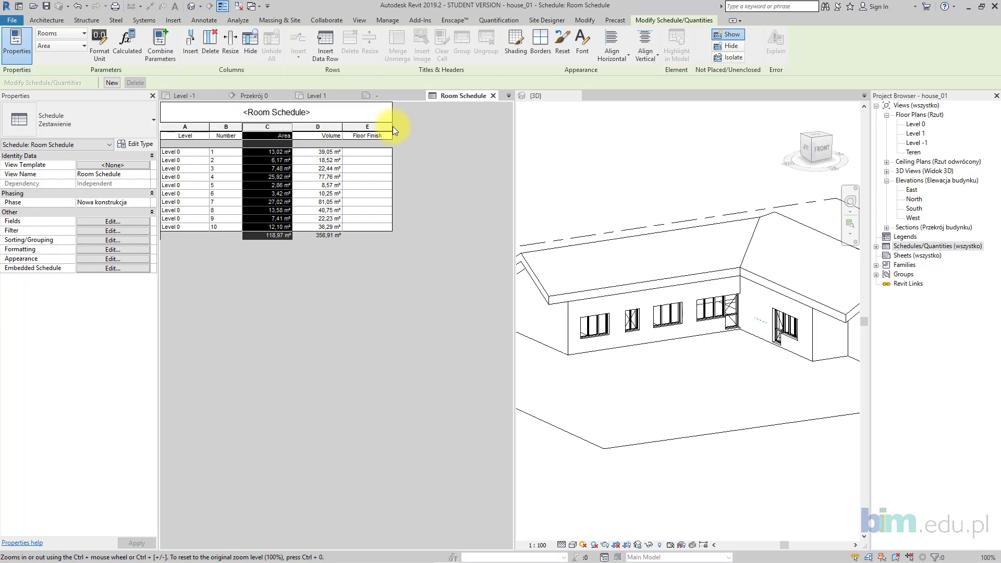
- Move the Room Schedule view into the 3D view's pane so it sits beside the Level 0 plan
left_click(373, 152)
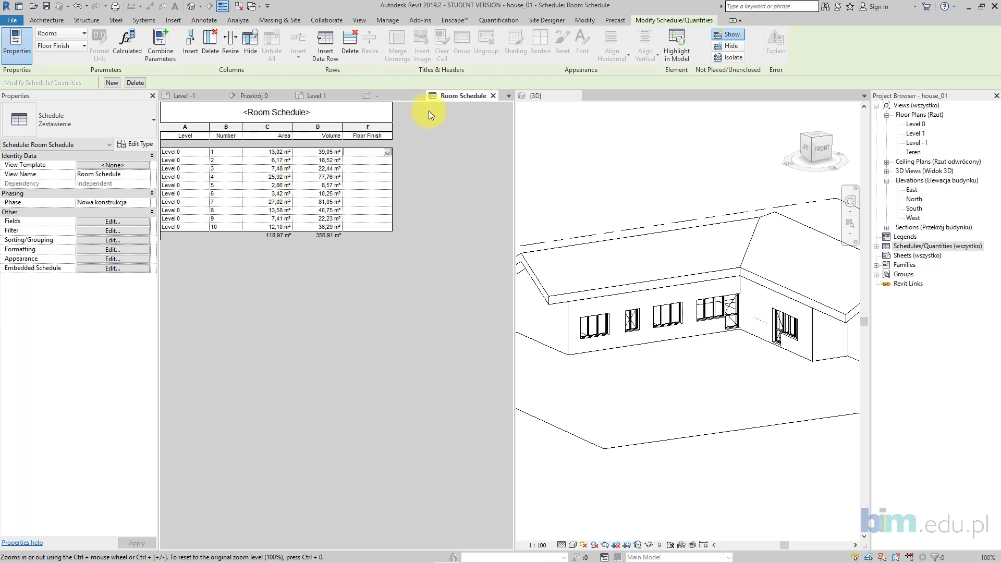
left_click(456, 94)
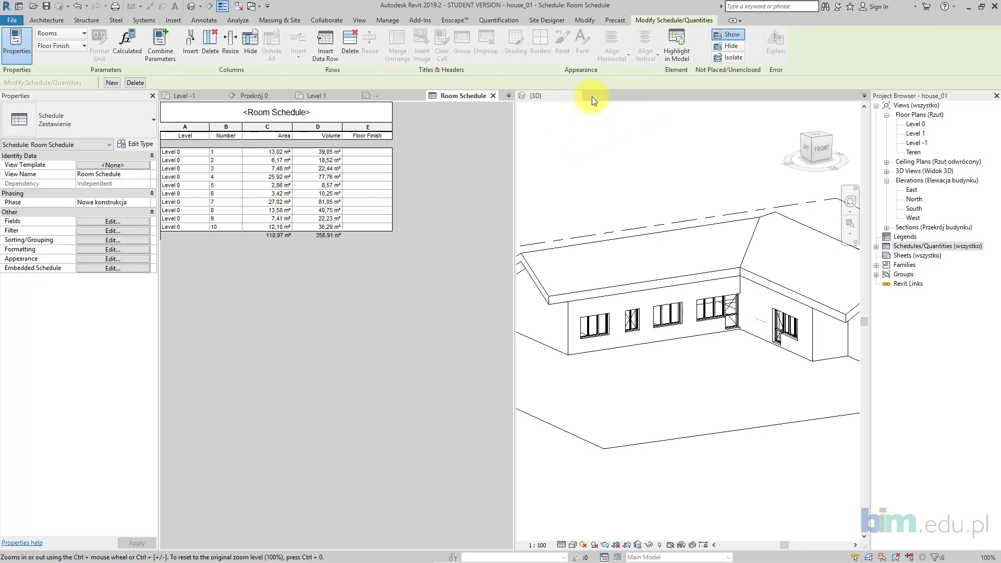
left_click_drag(444, 98, 602, 103)
- Check schedule rows 1 to 6 one by one against the corresponding rooms in the Level 0 plan
left_click(542, 152)
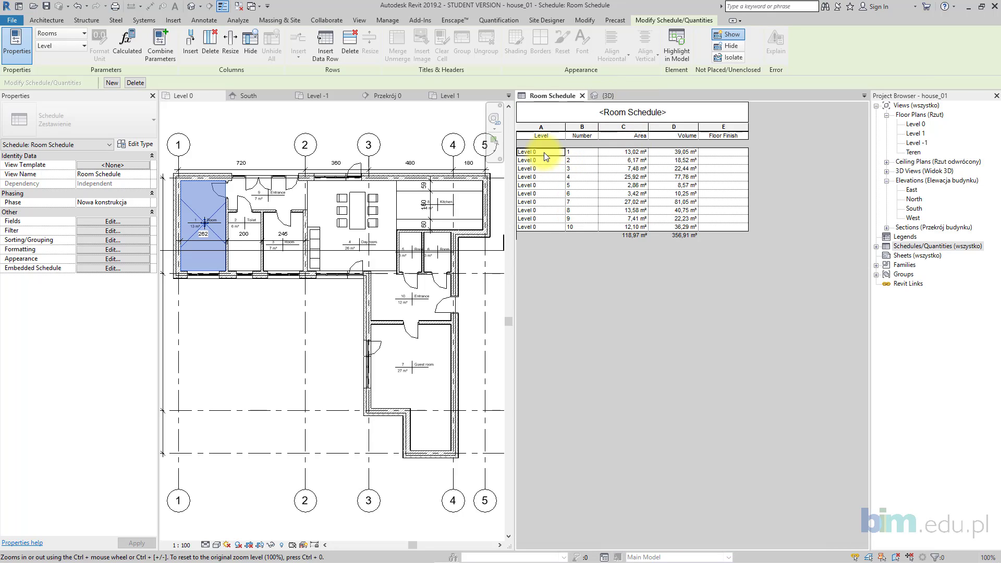
left_click(542, 160)
left_click(542, 168)
left_click(543, 177)
left_click(542, 185)
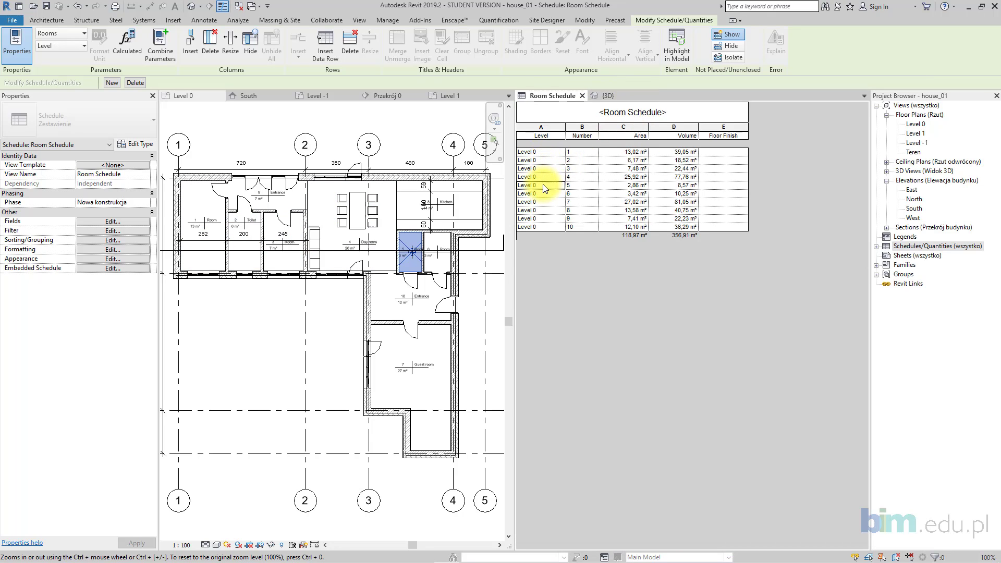
left_click(543, 193)
- Set the Floor Finish of rooms 1 to 6 together to Wood
left_click_drag(542, 152, 541, 198)
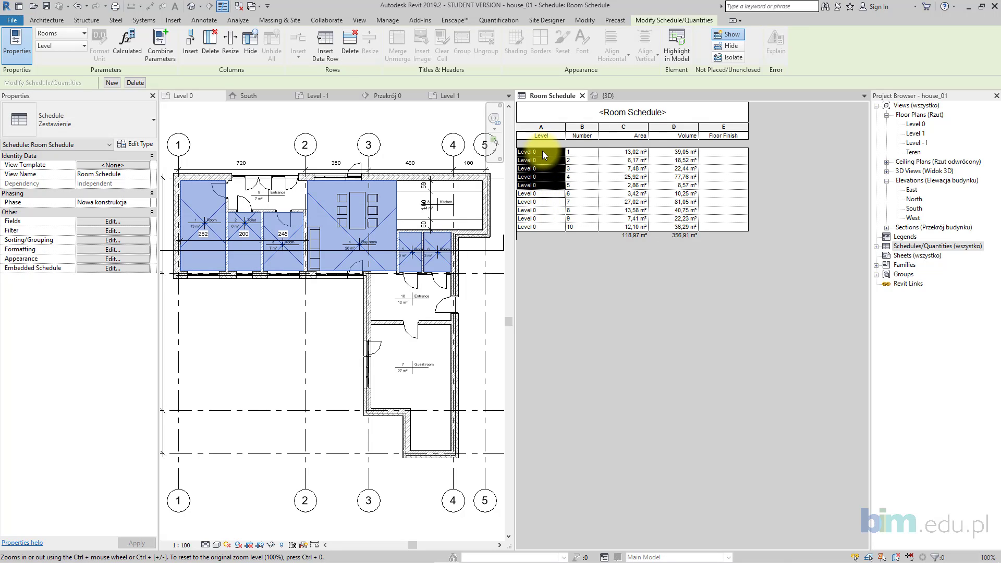
left_click(389, 141)
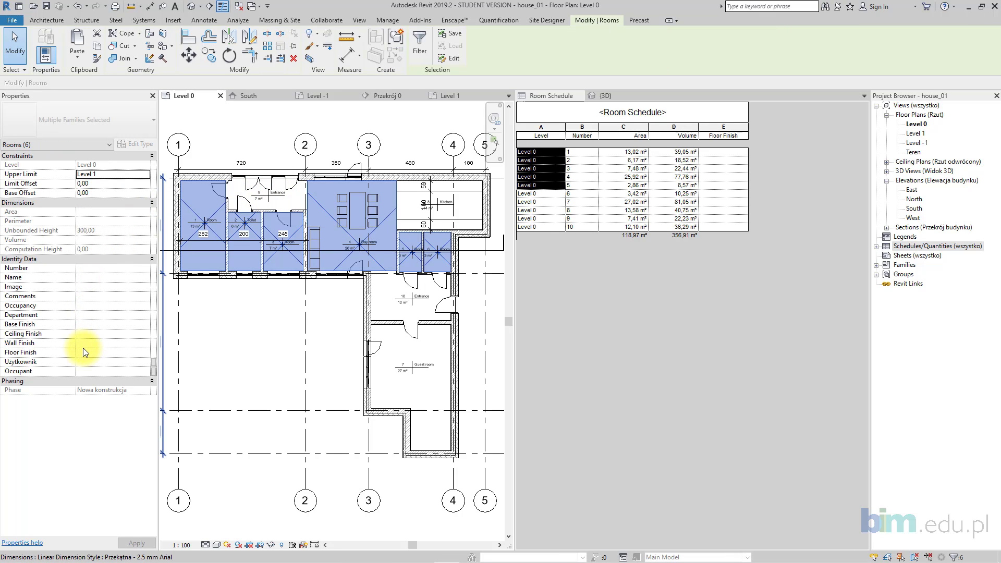
left_click(81, 353)
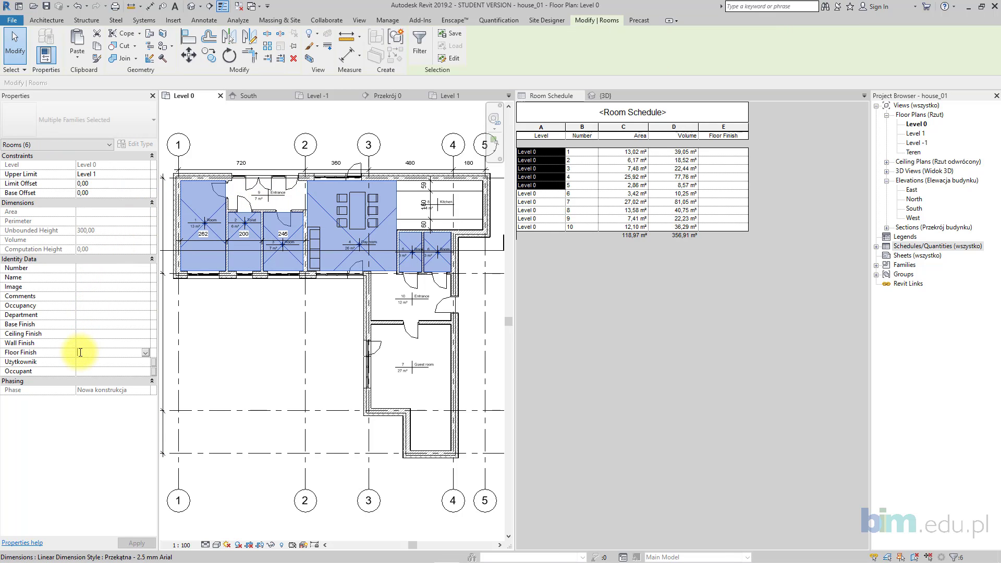
type("Wood")
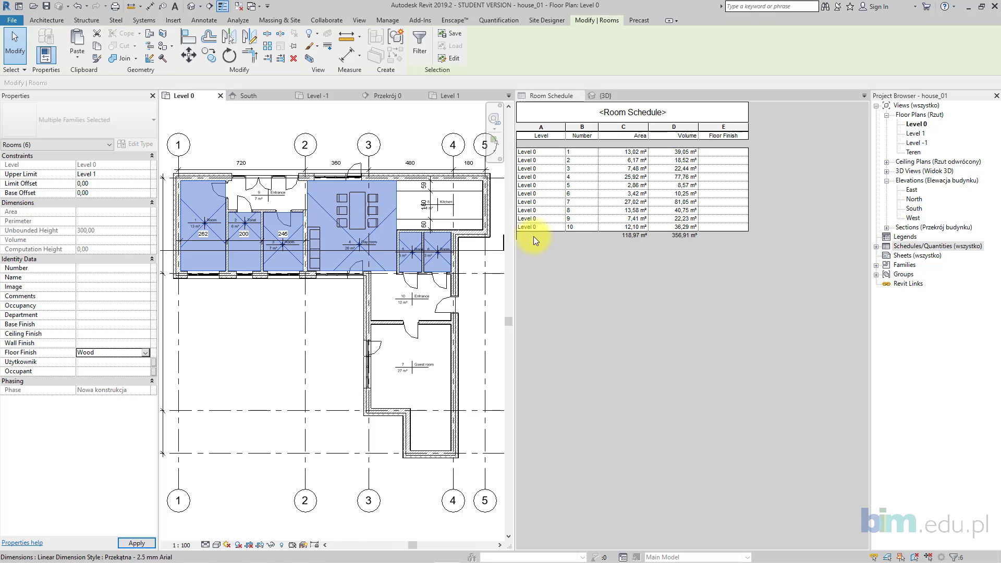
key("Return")
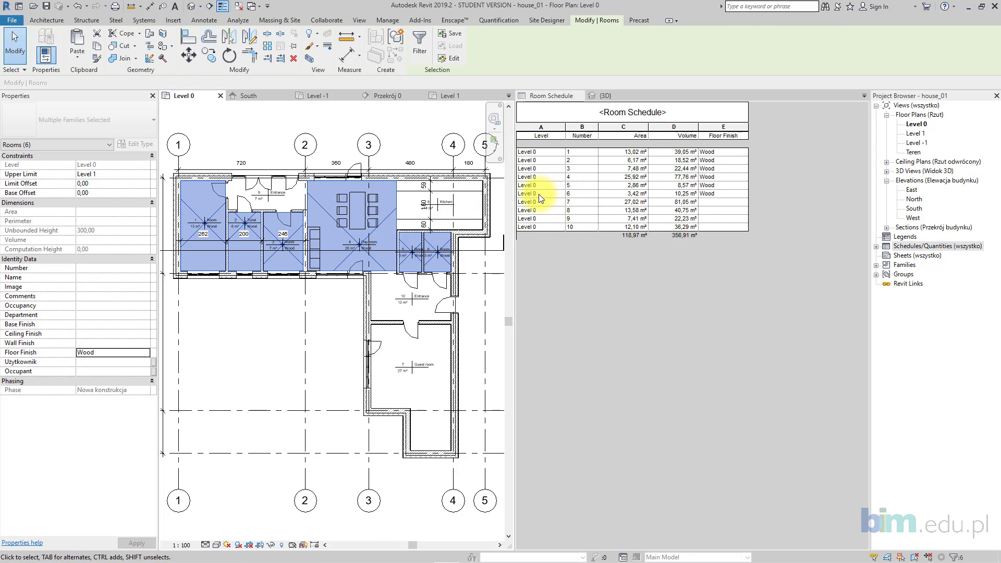
- Set the Floor Finish of rooms 7 to 10 together to Panels and clear the selection
left_click(548, 203)
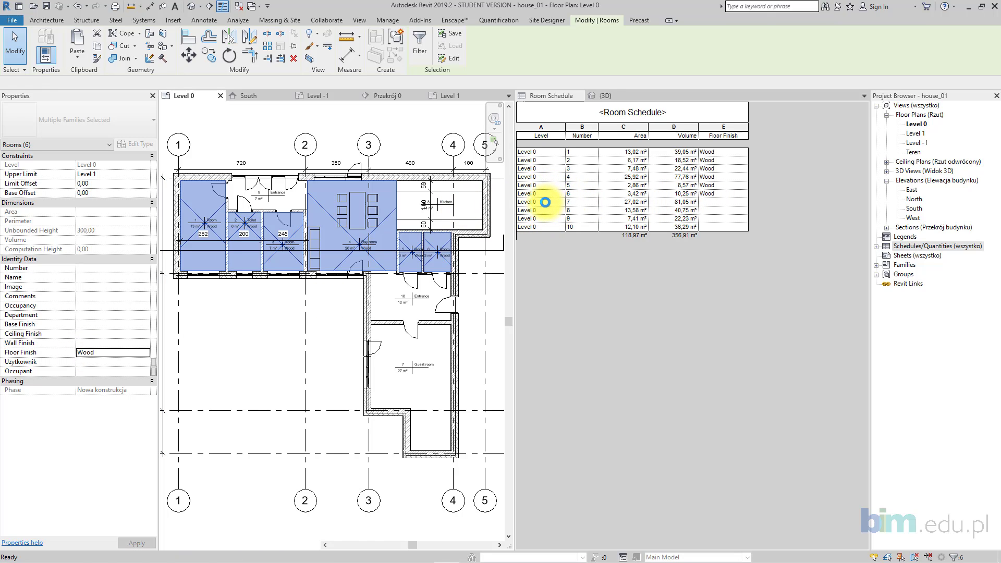
left_click_drag(545, 202, 543, 227)
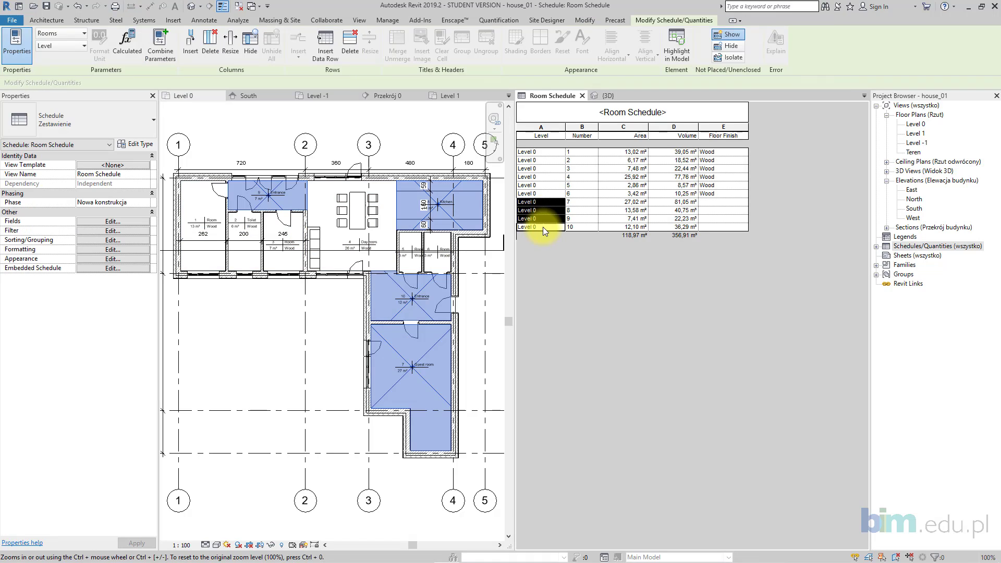
left_click(270, 310)
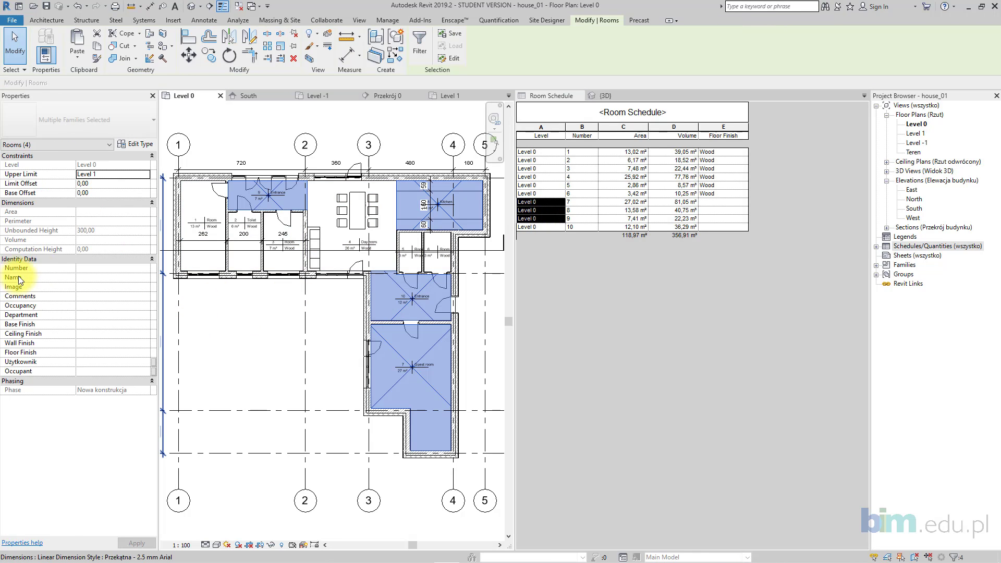
left_click(99, 356)
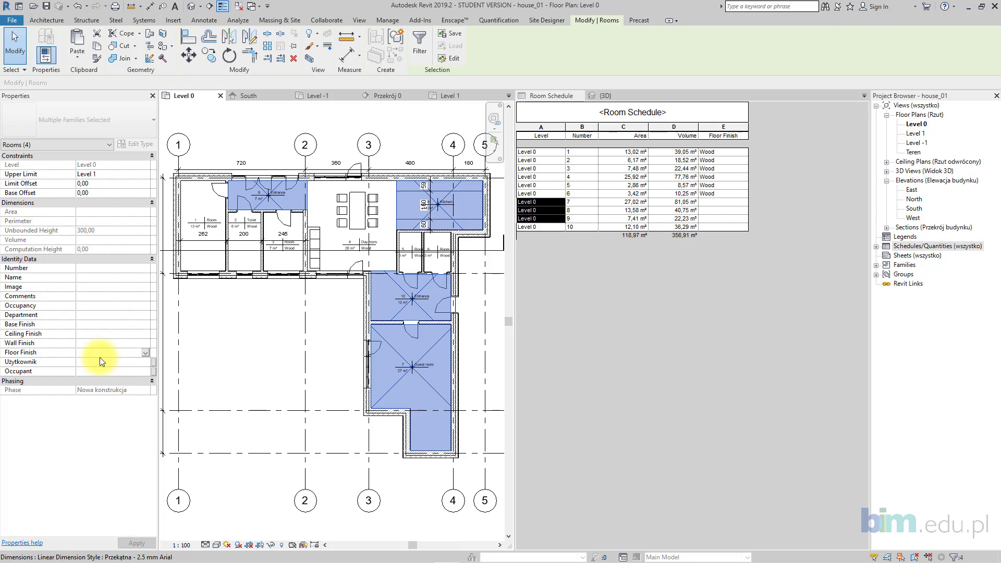
type("Panels")
key("Return")
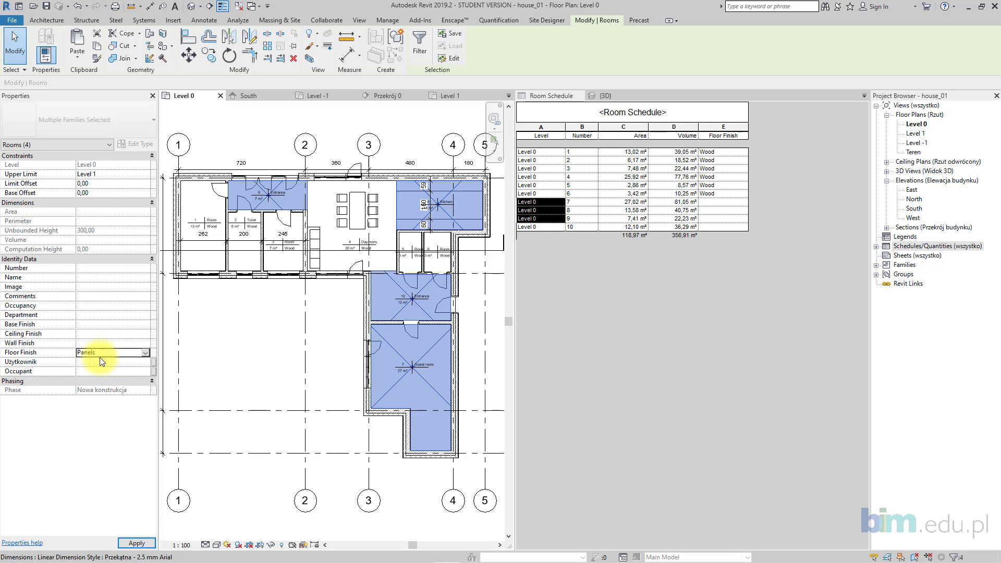
left_click(326, 315)
scroll(326, 315, "down", 1)
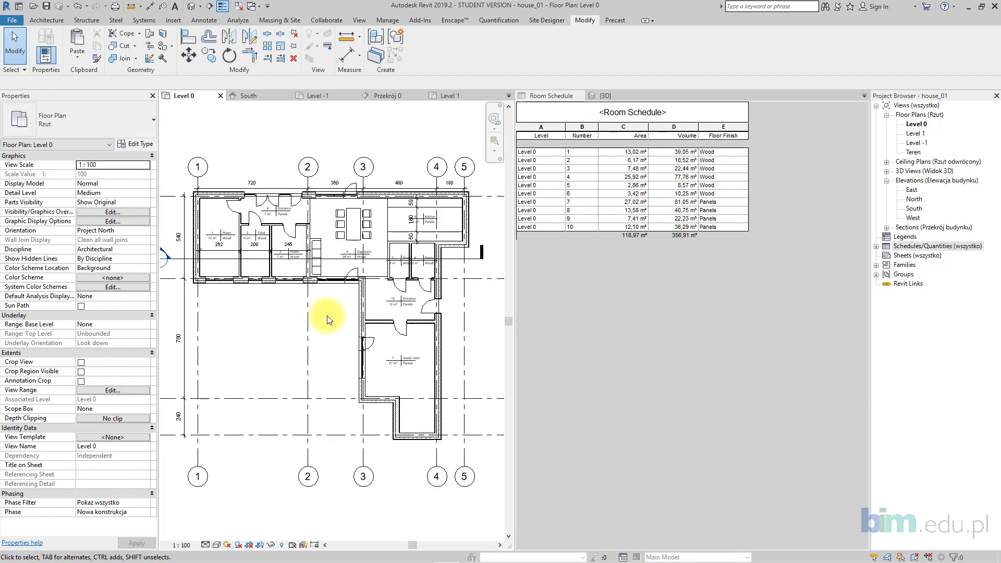
scroll(327, 315, "down", 1)
- Create a new Project Browser organization scheme for views named Levels
left_click(918, 124)
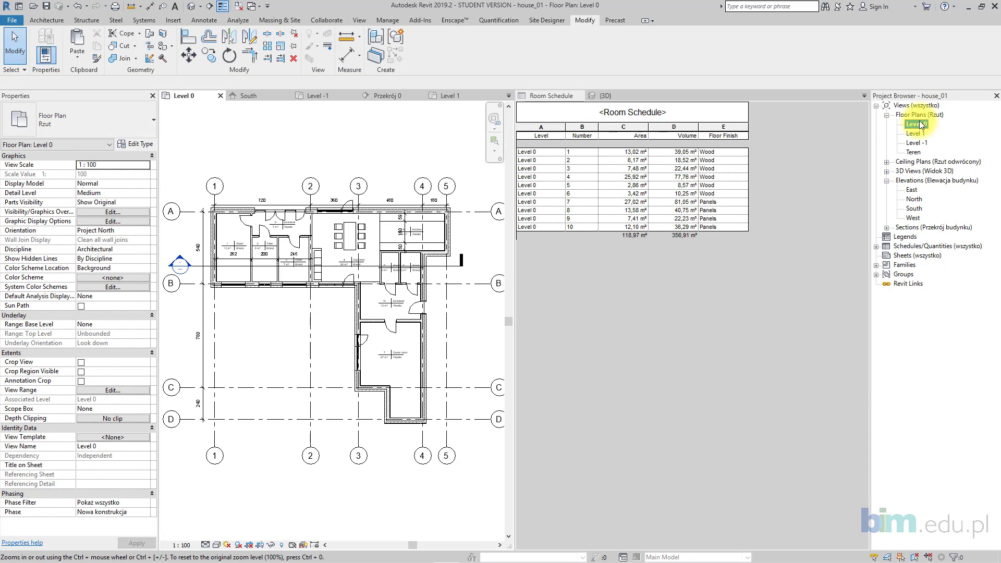
left_click(915, 105)
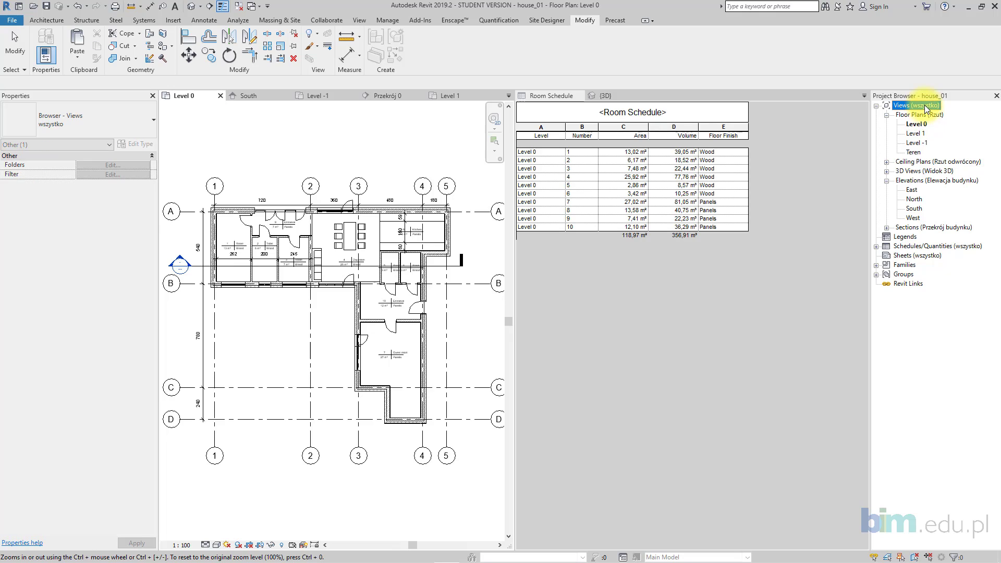
right_click(917, 105)
left_click(929, 113)
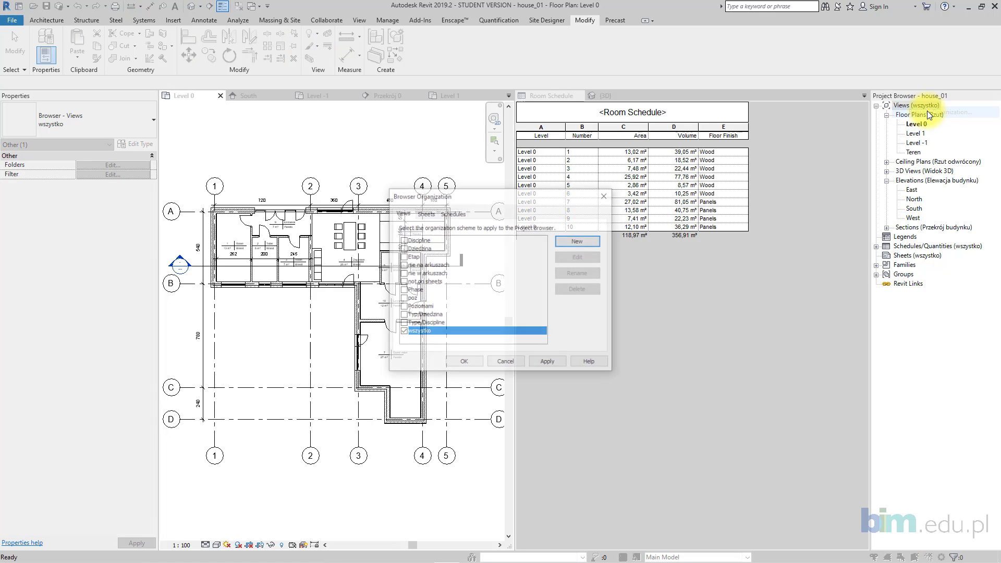
left_click(587, 240)
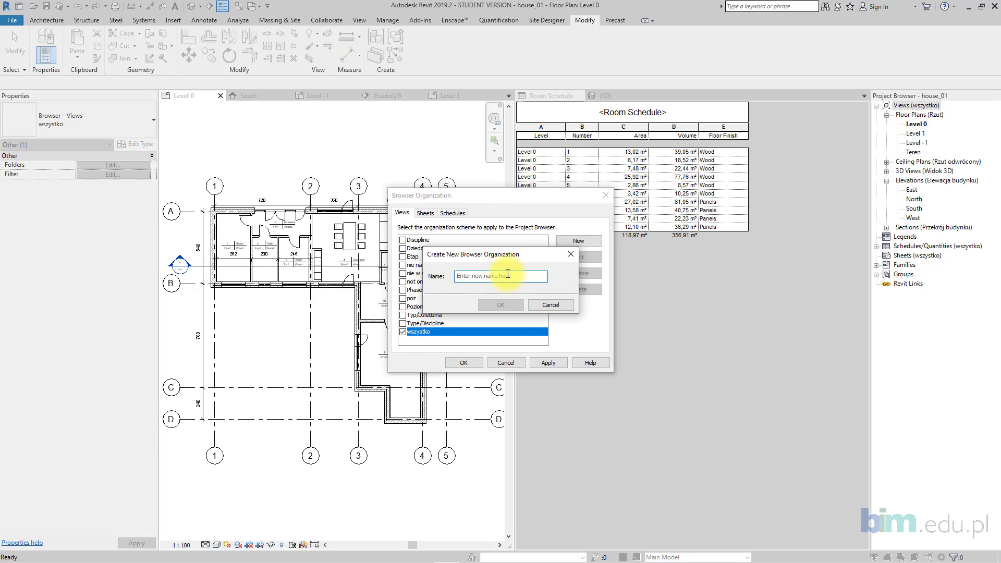
type("Levels")
key("Return")
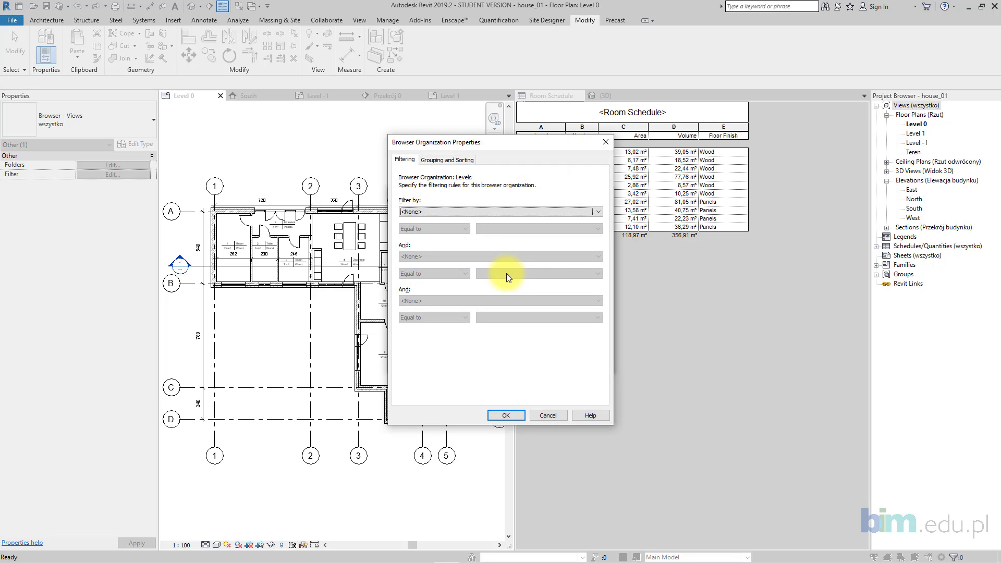
- Group the Levels browser organization by Family and Type and sort it by Associated Level in ascending order
left_click(437, 163)
left_click(465, 197)
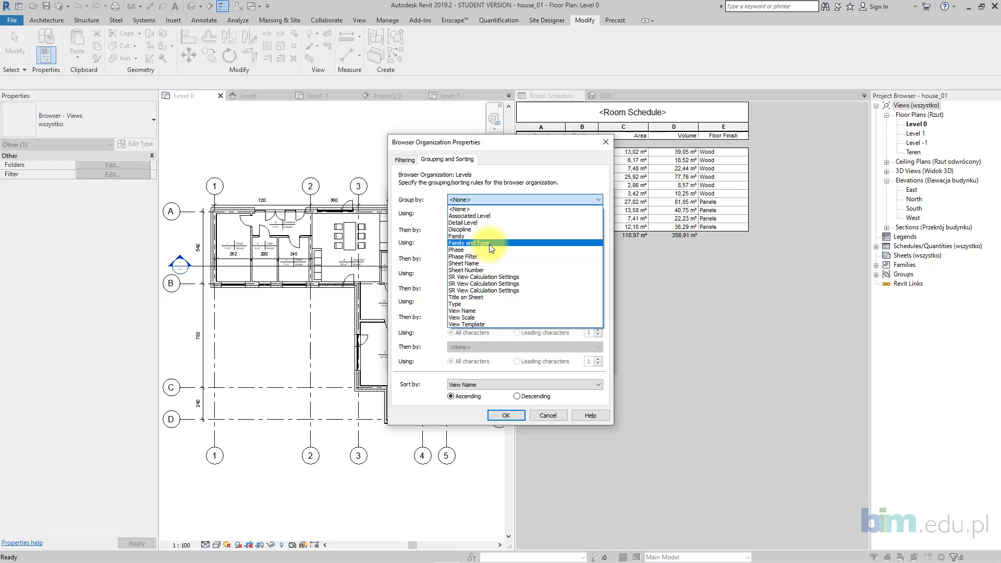
left_click(489, 244)
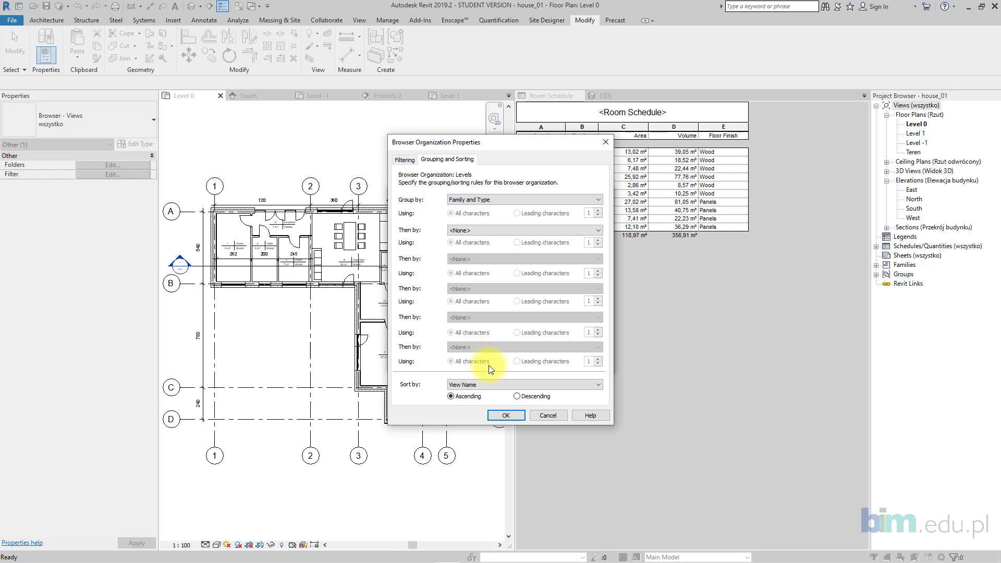
left_click(490, 384)
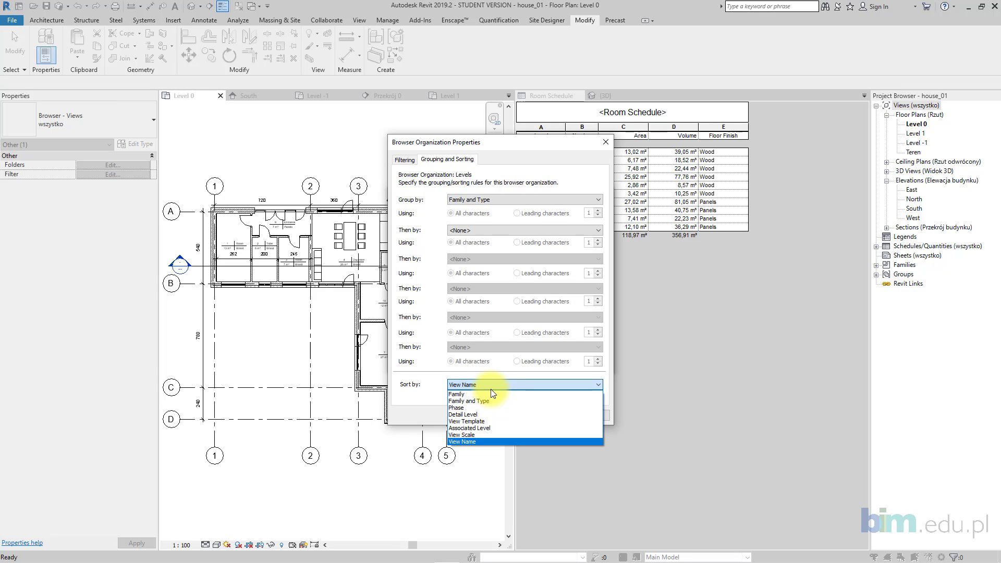
left_click(484, 428)
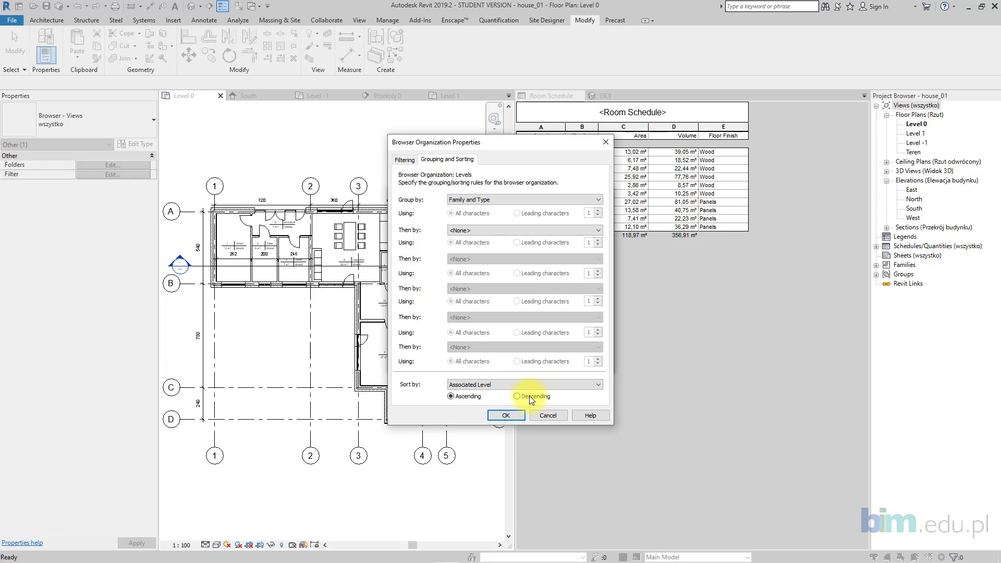
left_click(505, 416)
- Apply the Levels organization scheme to the views in the Project Browser
left_click(402, 265)
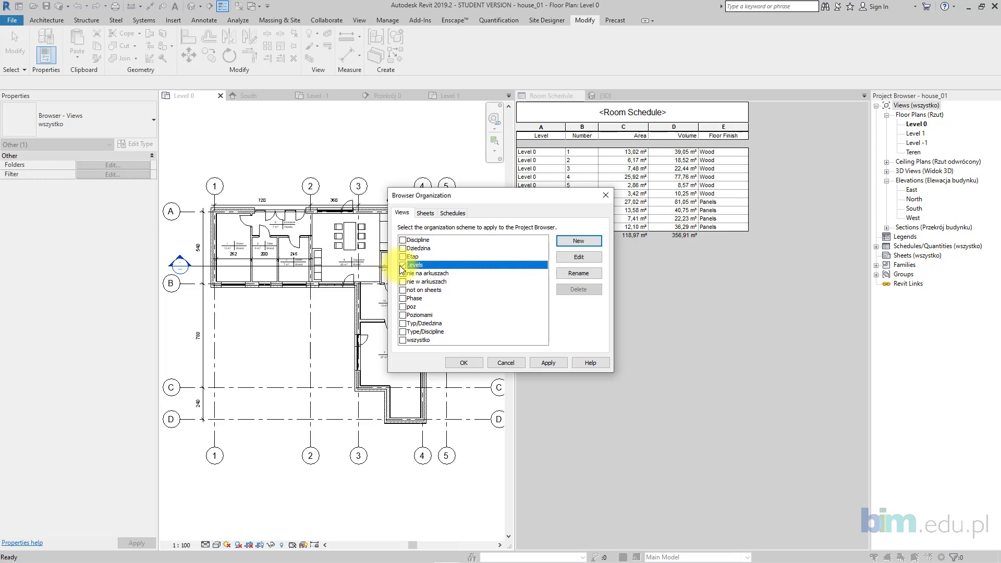
left_click(547, 363)
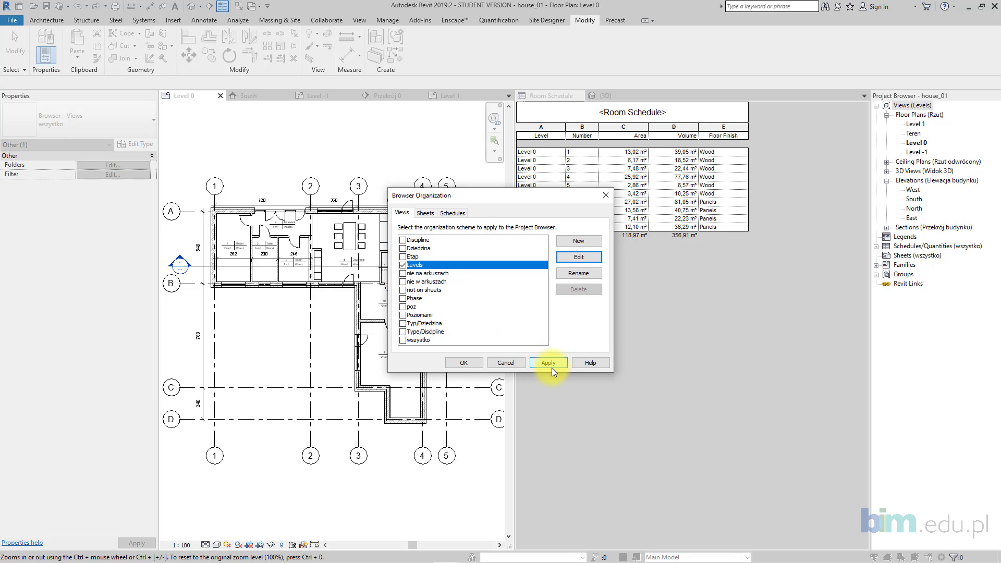
left_click(463, 362)
- Duplicate the Level 0 floor plan as an independent view without detailing
left_click(921, 145)
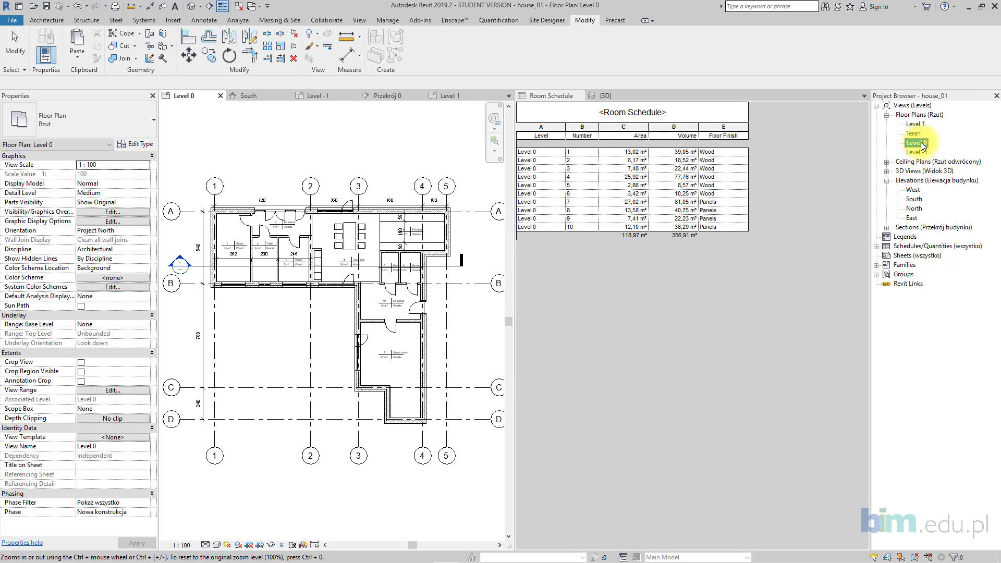
right_click(920, 145)
mouse_move(917, 224)
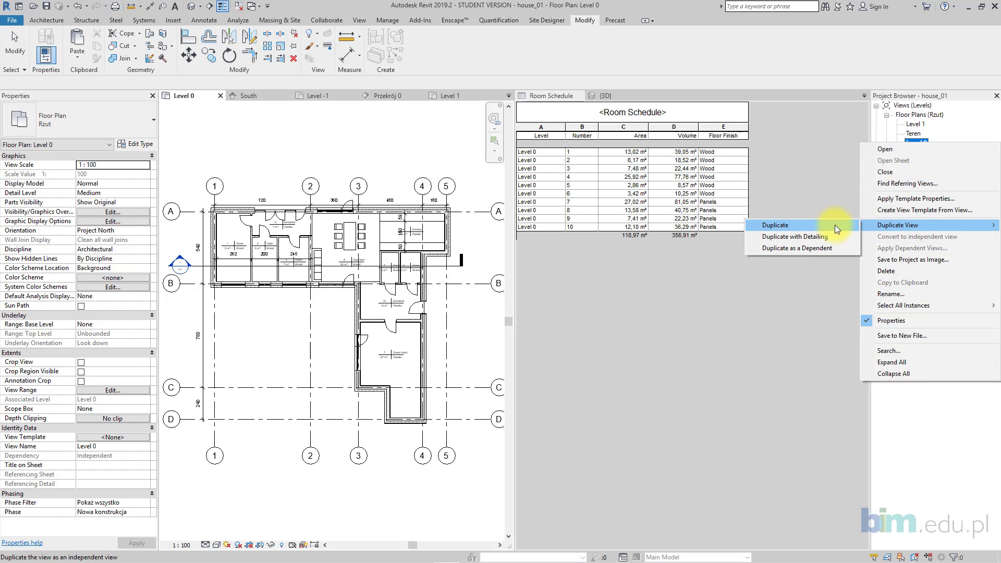
left_click(834, 226)
left_click(414, 232)
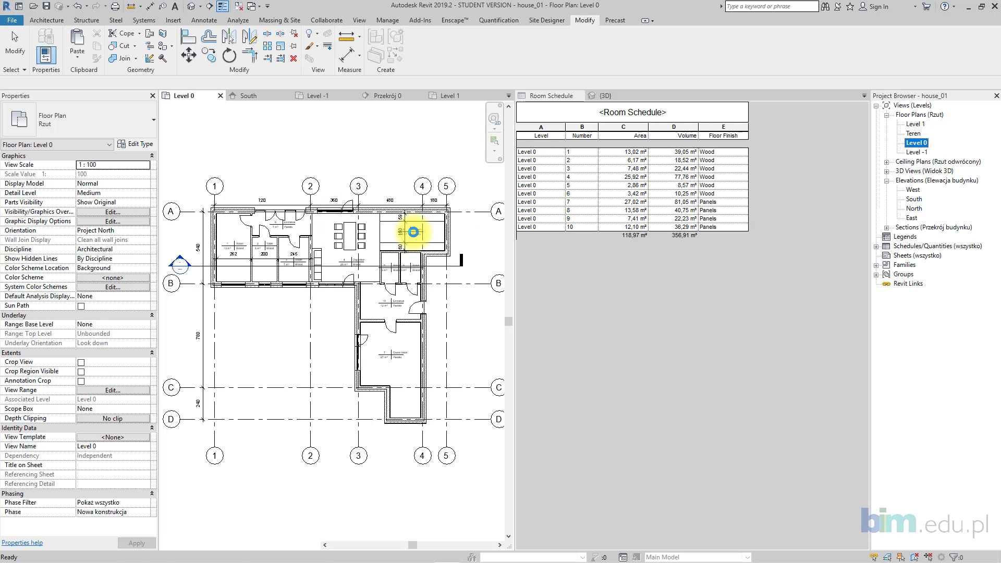
- Hide the whole grid category in the Level 0 Copy 1 floor plan
scroll(414, 246, "down", 1)
middle_click_drag(363, 234, 385, 244)
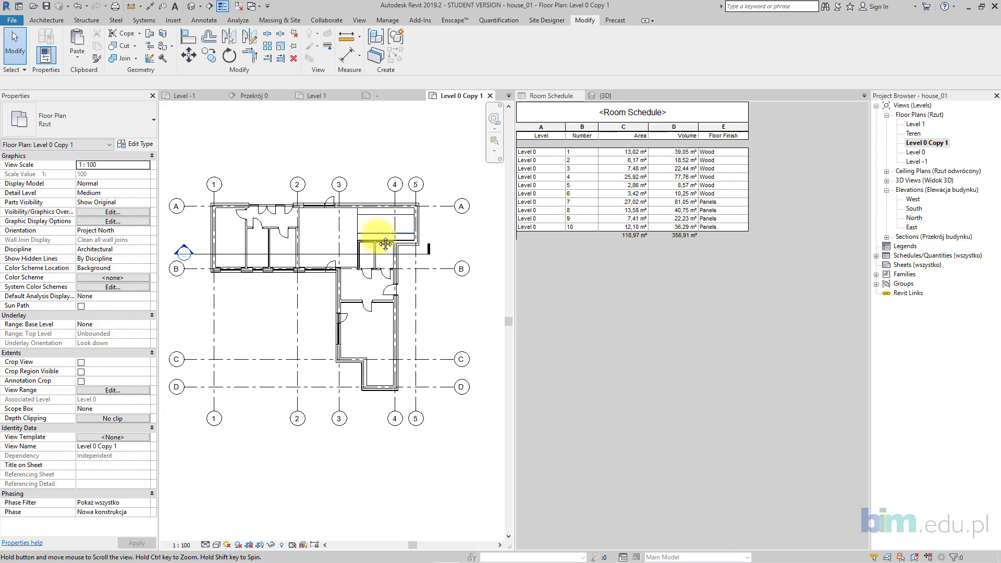
left_click(305, 190)
left_click(297, 162)
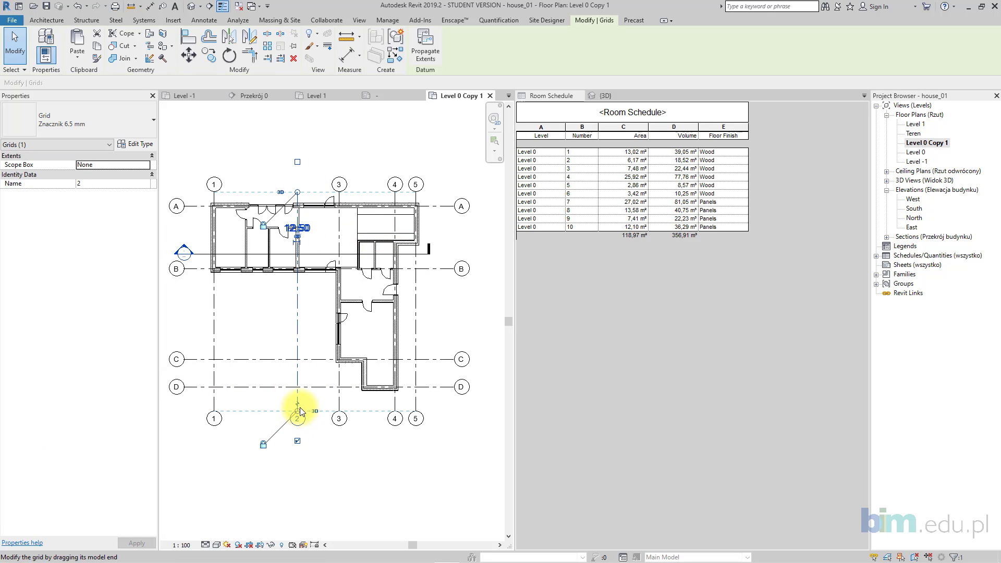
right_click(299, 330)
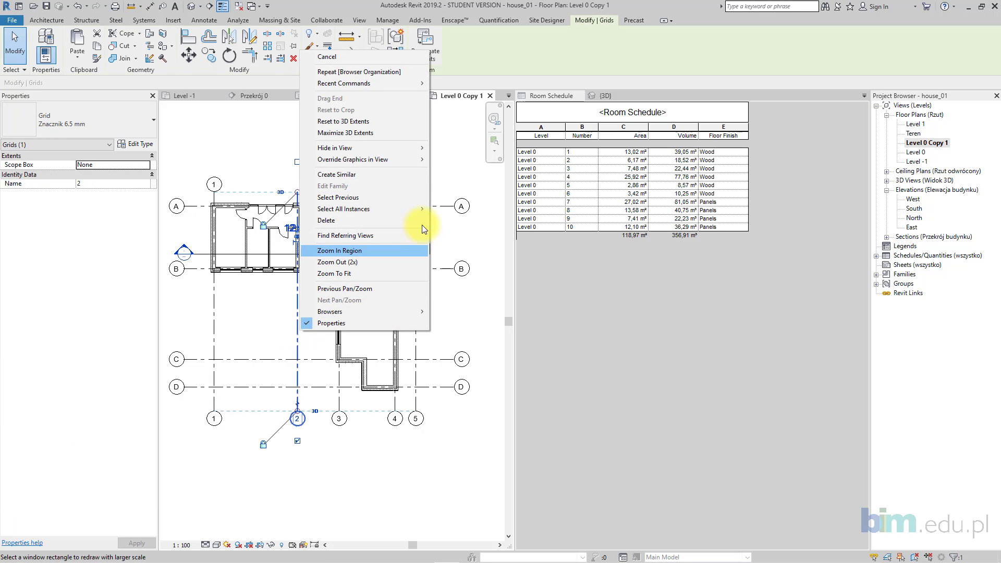
mouse_move(415, 150)
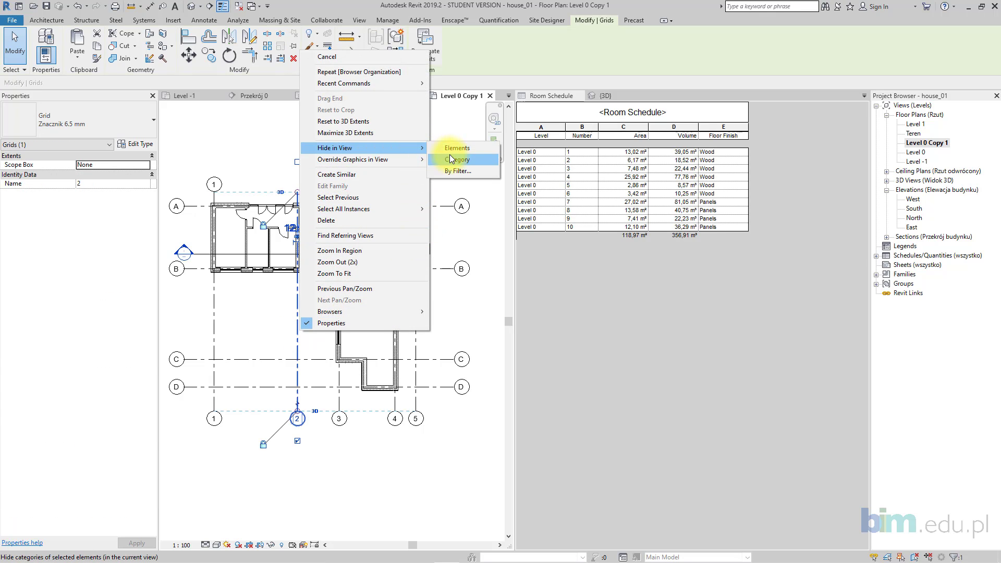
left_click(449, 156)
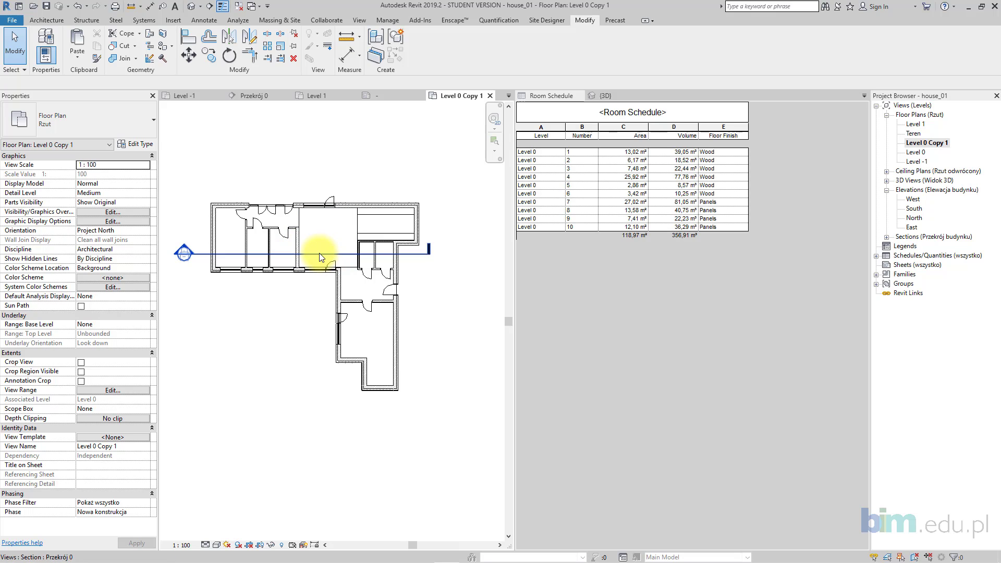
- Hide the section line in the Level 0 Copy 1 floor plan
left_click(318, 252)
right_click(318, 252)
mouse_move(424, 342)
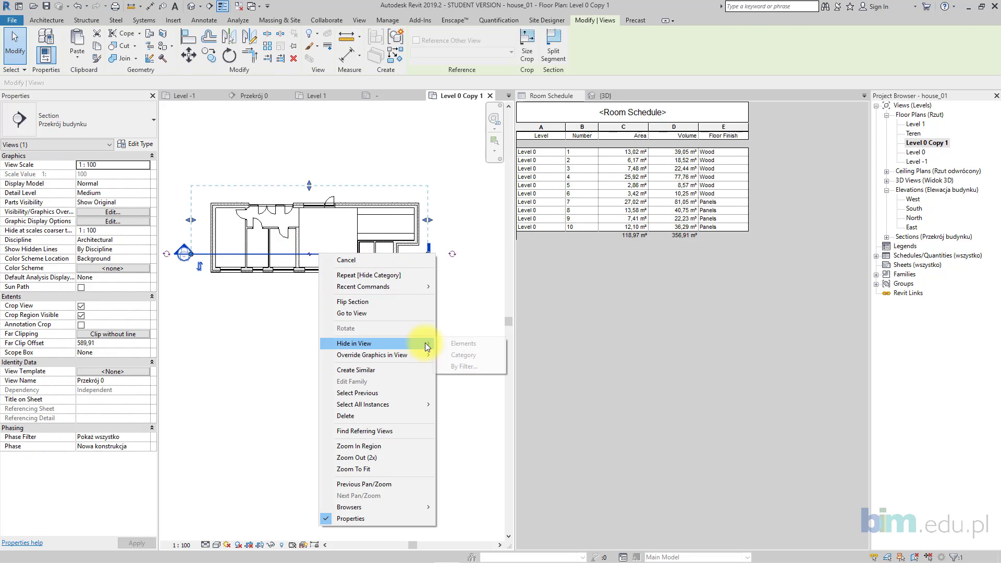
left_click(455, 348)
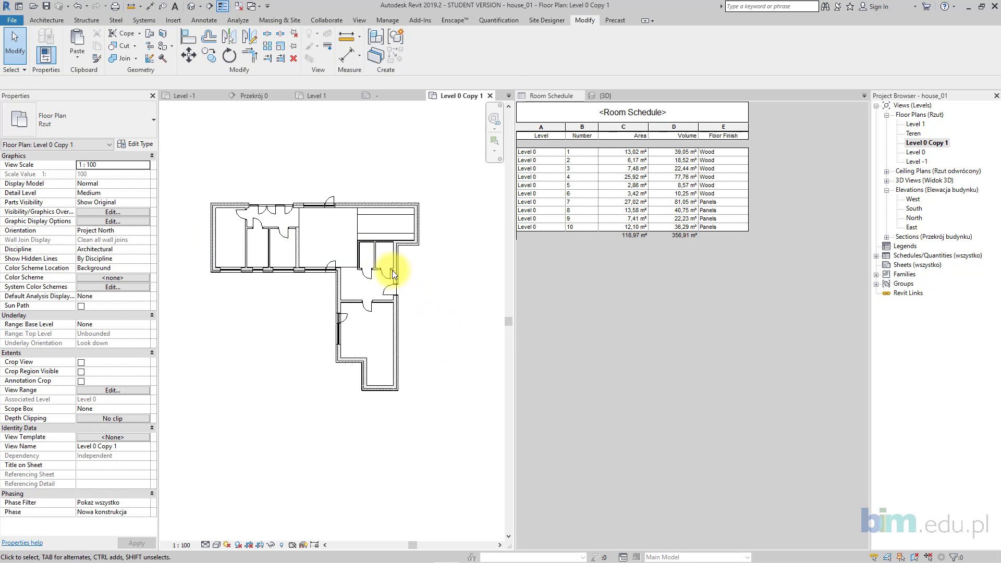
middle_click_drag(392, 270, 408, 281)
scroll(408, 280, "up", 1)
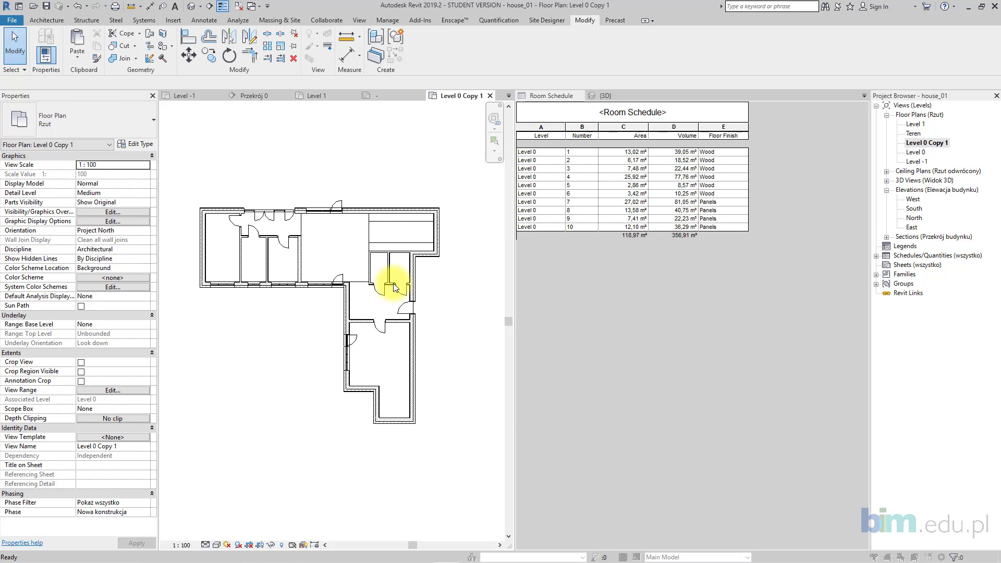
key("v")
key("g")
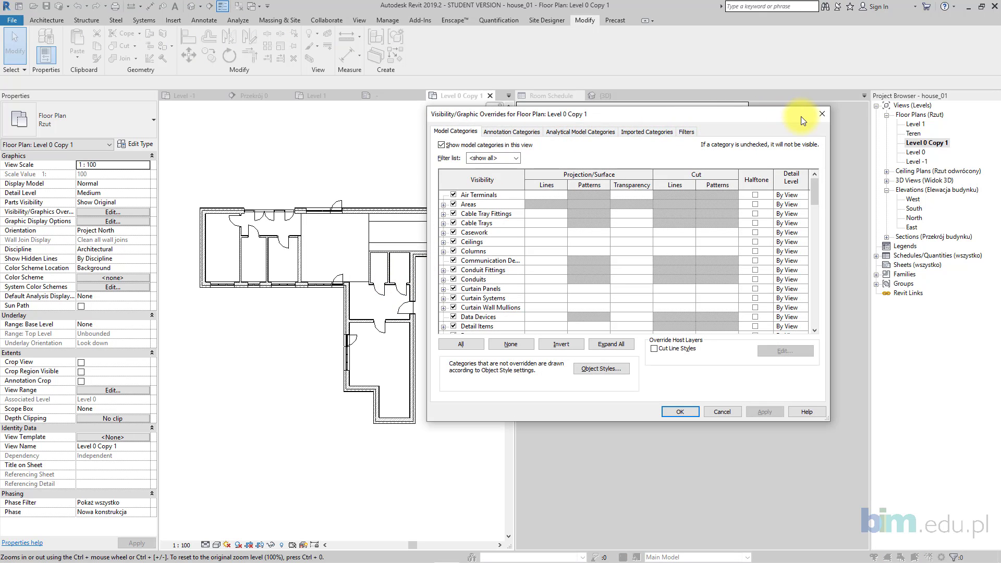
left_click(821, 114)
left_click(389, 21)
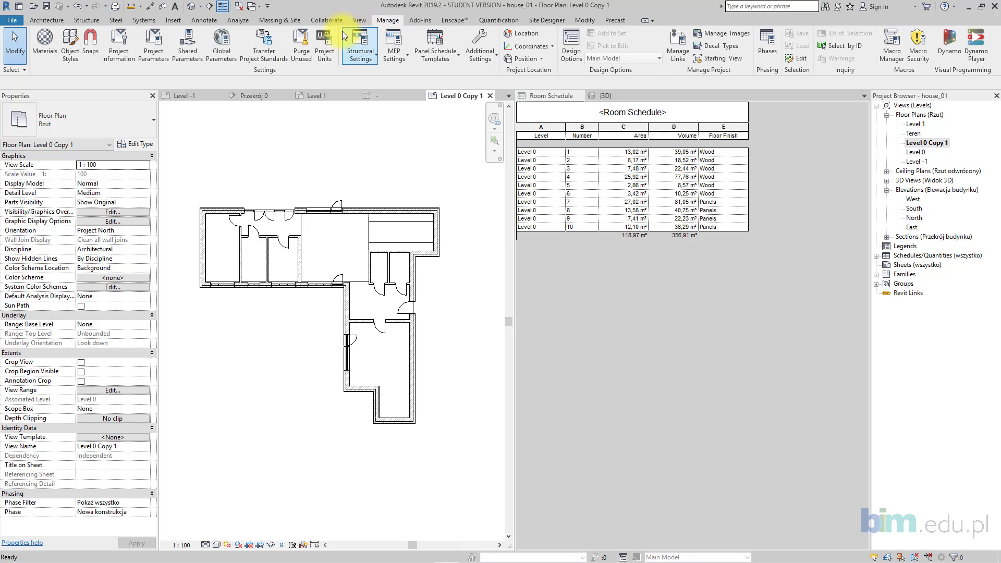
- Override the foreground cut pattern of the Walls category with Solid fill in the Level 0 Copy 1 view
left_click(360, 21)
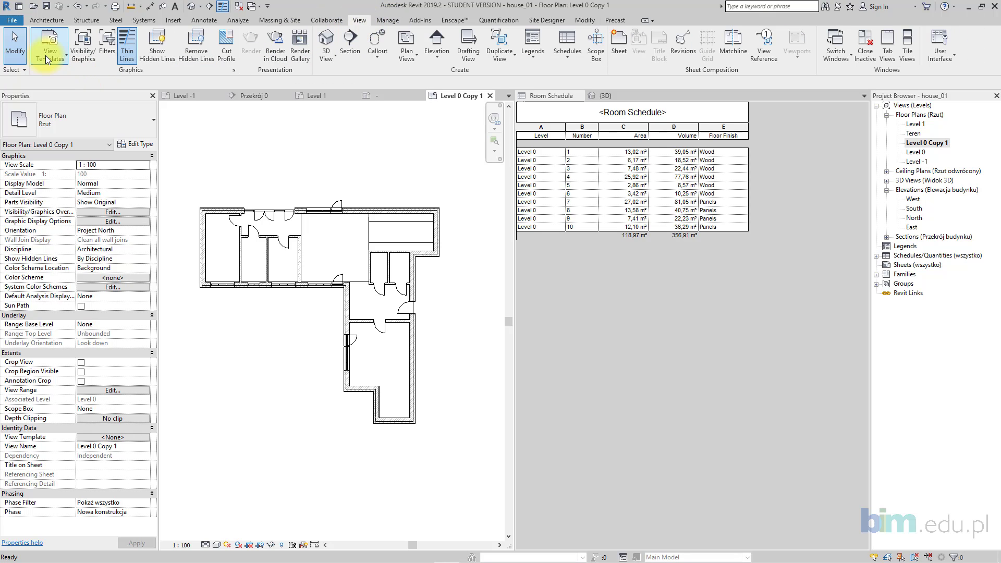
left_click(75, 54)
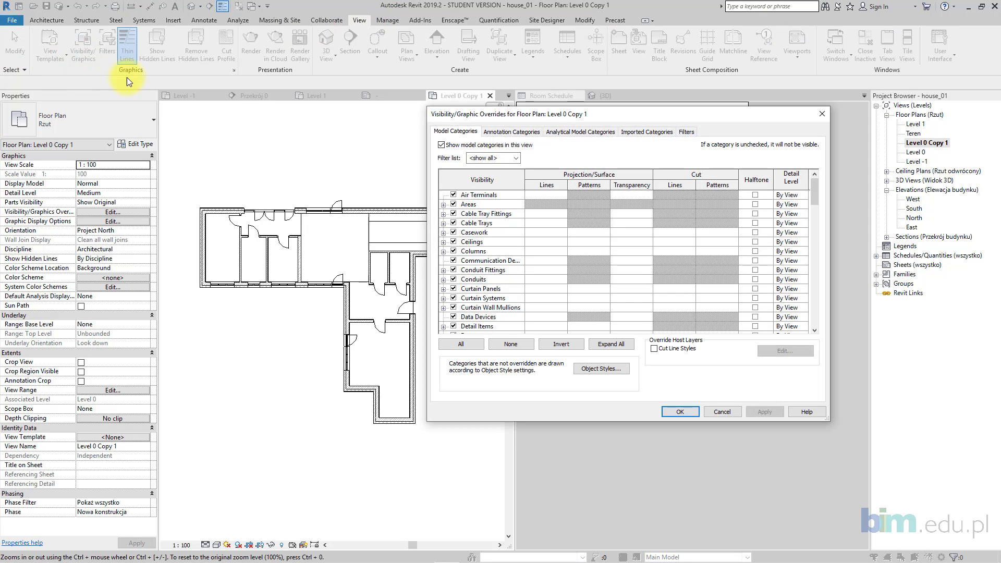
left_click_drag(542, 113, 589, 92)
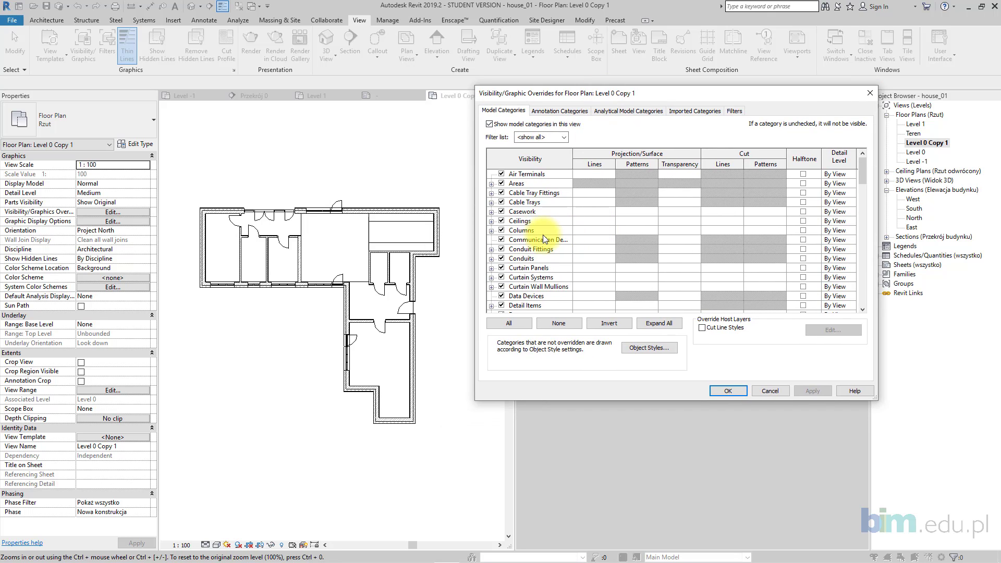
scroll(543, 234, "down", 4)
left_click_drag(864, 198, 865, 303)
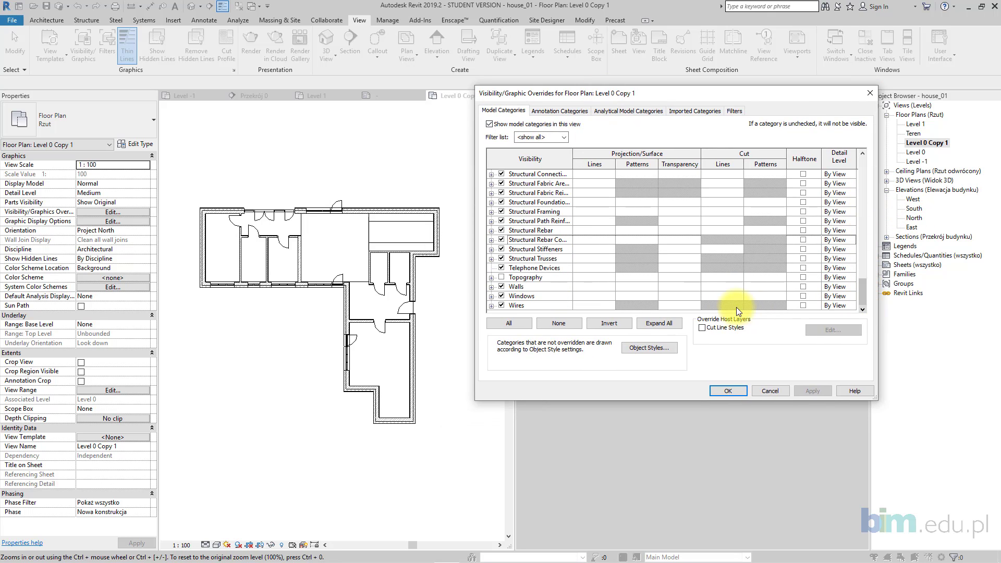
left_click(767, 286)
left_click(767, 286)
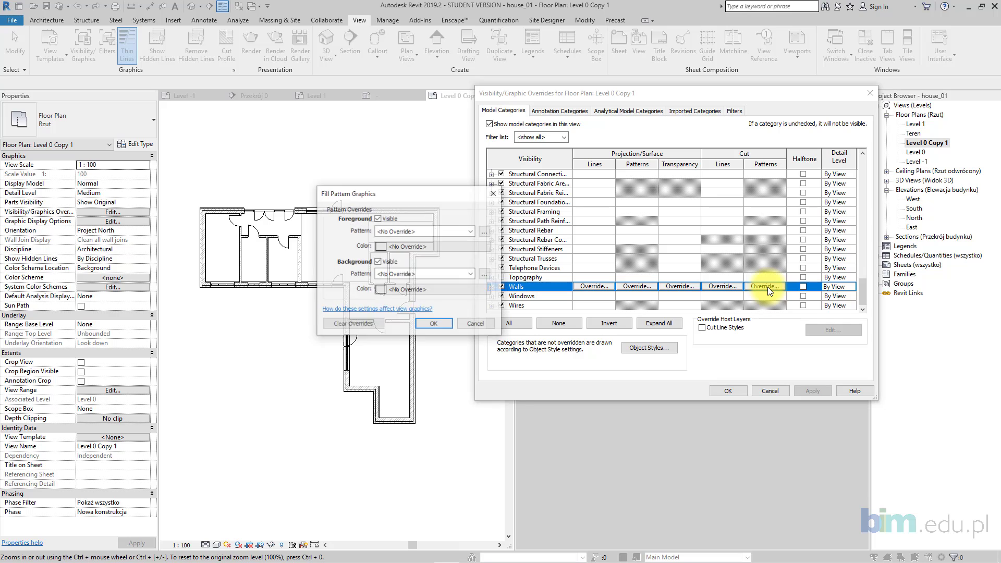
left_click(451, 231)
left_click(452, 249)
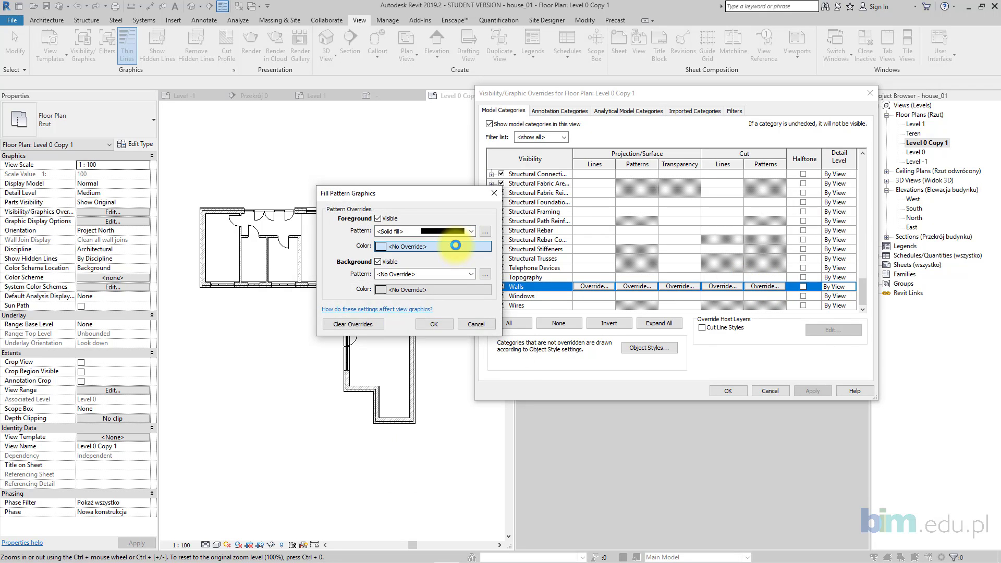
- Set the walls' foreground cut pattern colour to Black and apply the visibility overrides to the view
left_click(453, 245)
left_click(299, 247)
left_click(452, 353)
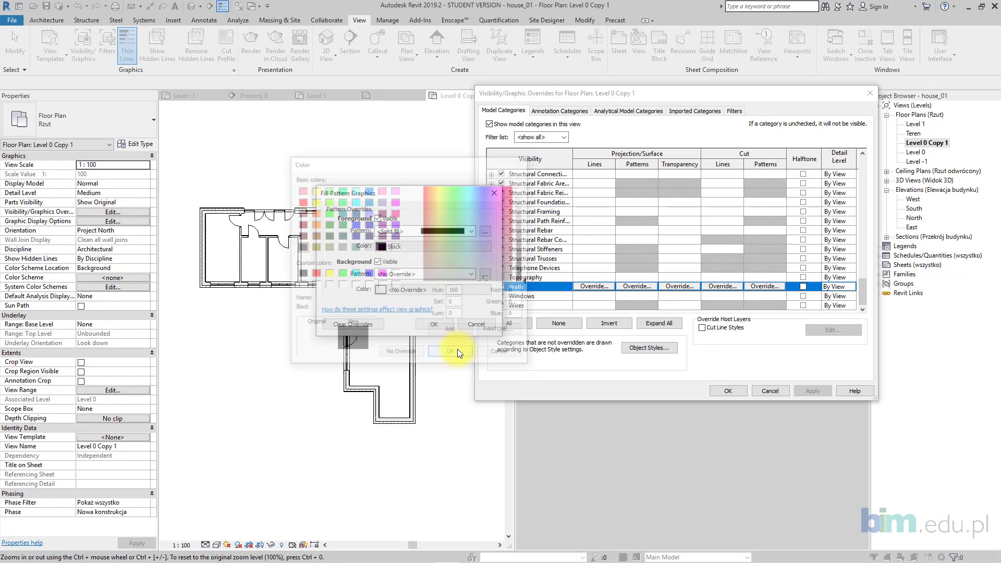
left_click(441, 382)
left_click(815, 389)
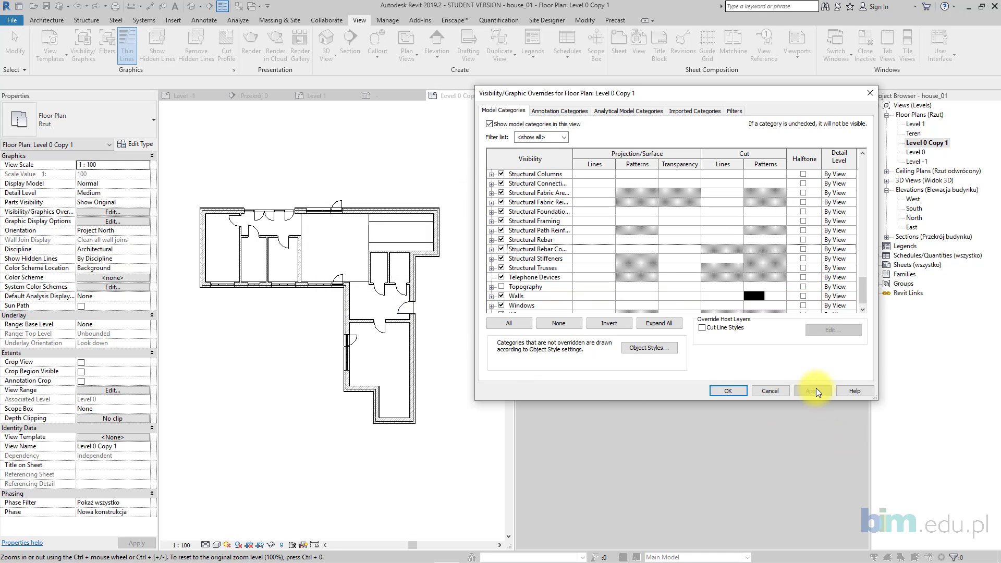
left_click(728, 389)
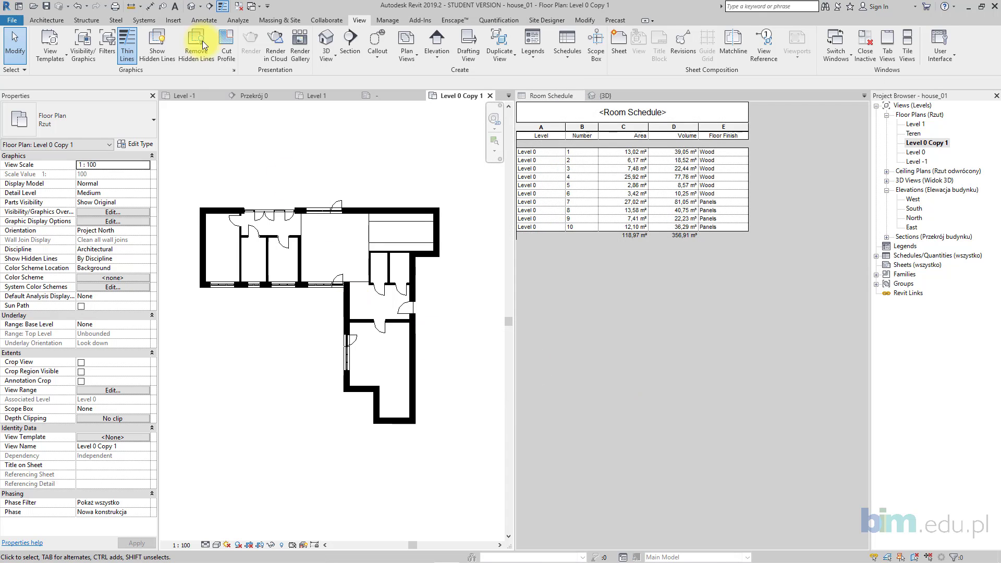
- Choose the Nazwa colour scheme from the Rooms category for the Level 0 Copy 1 view
left_click(56, 21)
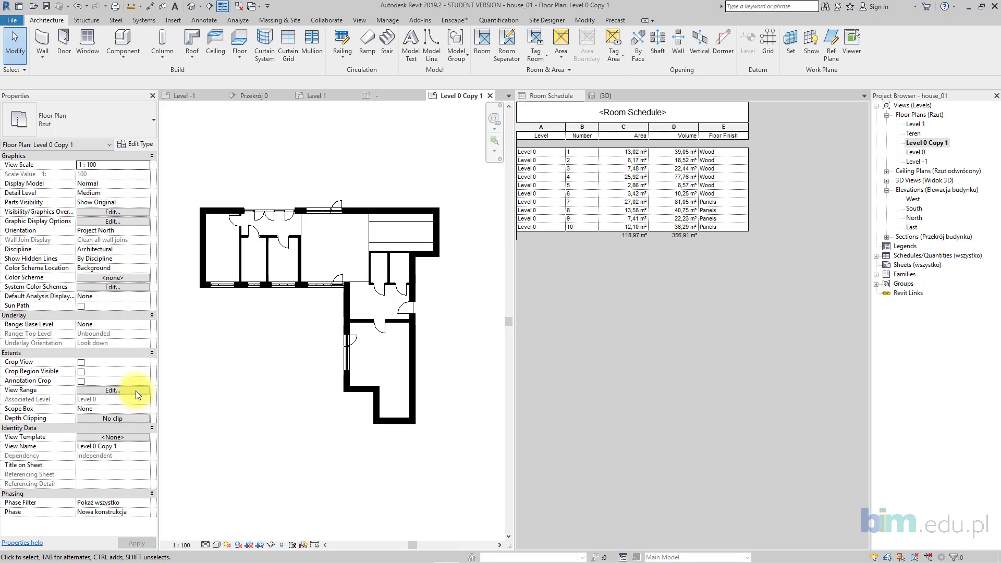
left_click(131, 279)
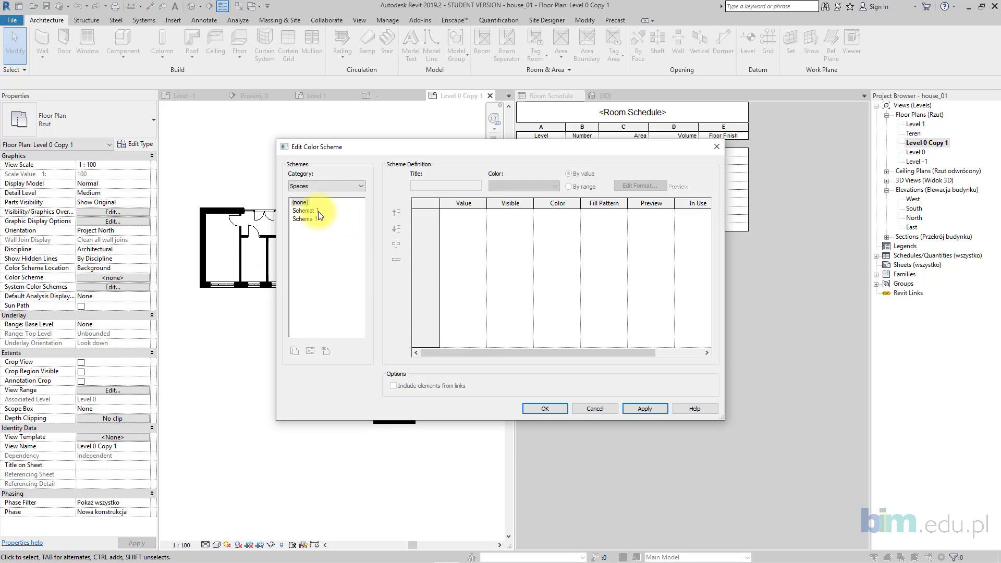
left_click(314, 209)
left_click(316, 186)
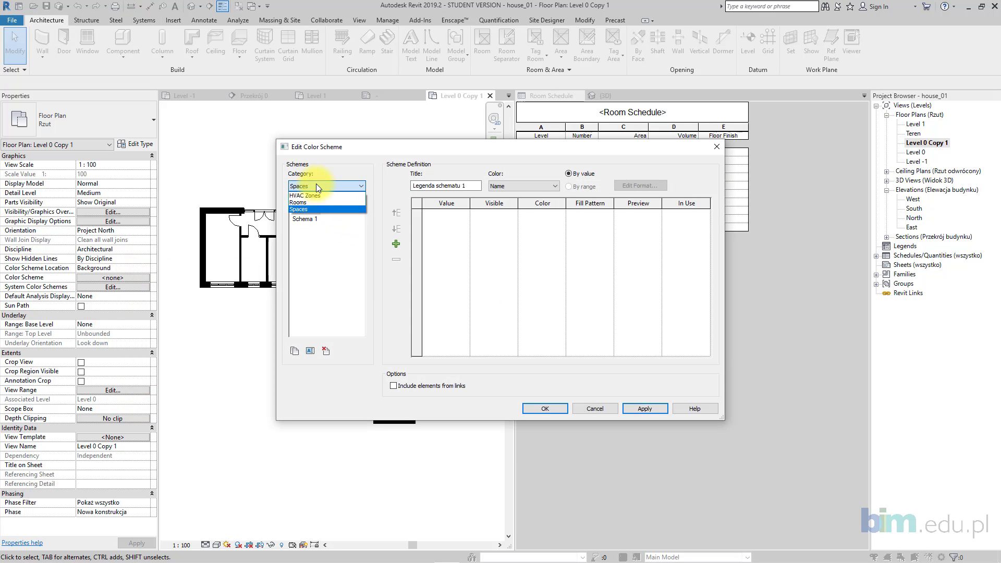
left_click(314, 202)
left_click(305, 211)
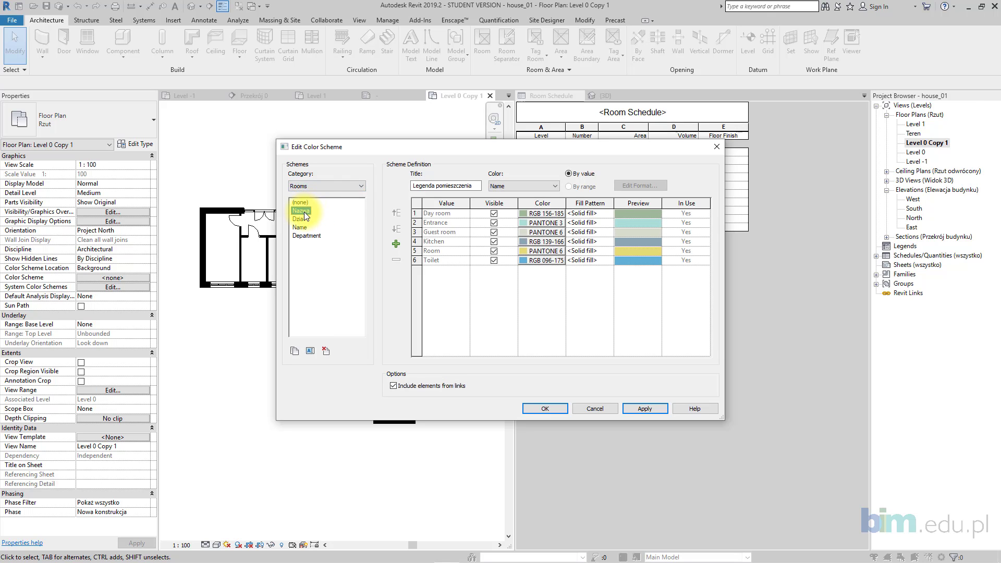
left_click(304, 212)
- Title the colour scheme legend "Rooms" and apply the scheme to the floor plan
left_click(530, 184)
left_click(470, 184)
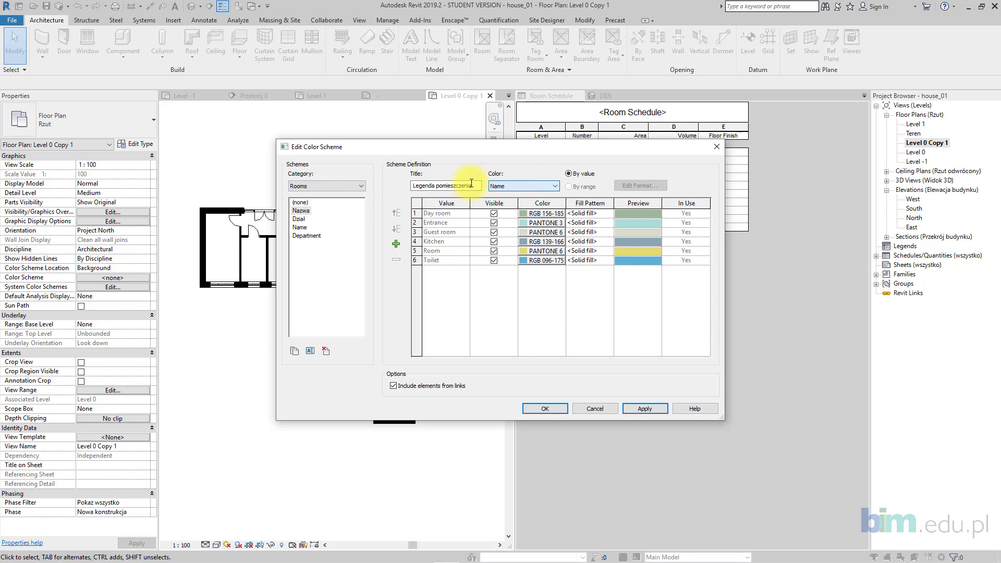
left_click(471, 185)
type("Rooms")
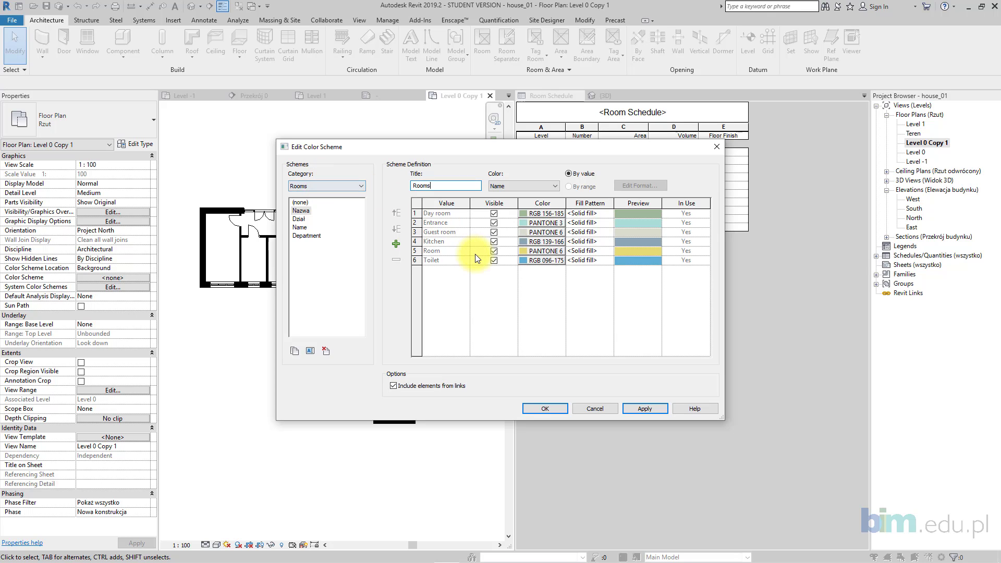
left_click(544, 408)
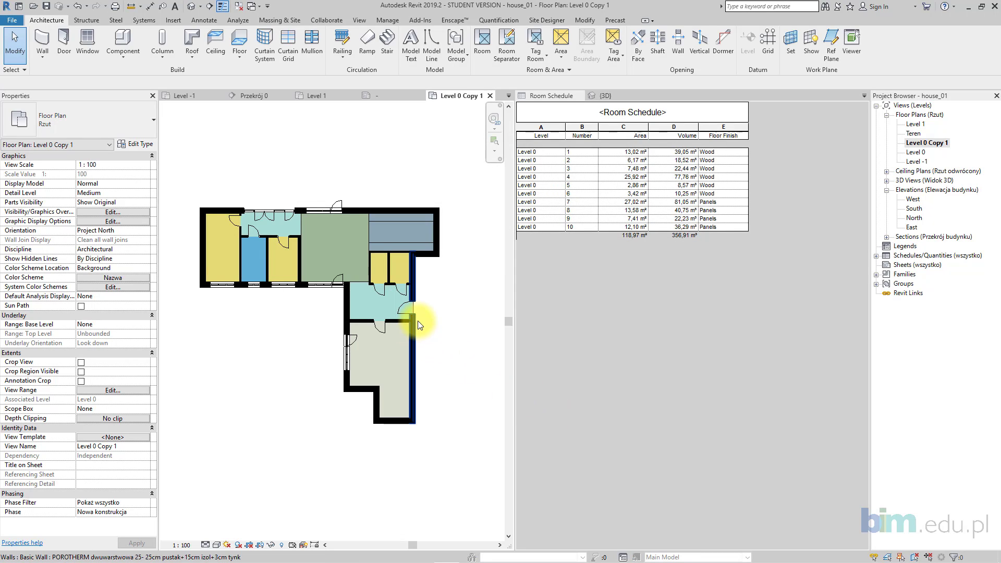
- Place a Color Fill Legend for the rooms beside the guest room in the lower wing of the plan
middle_click_drag(423, 328, 416, 332)
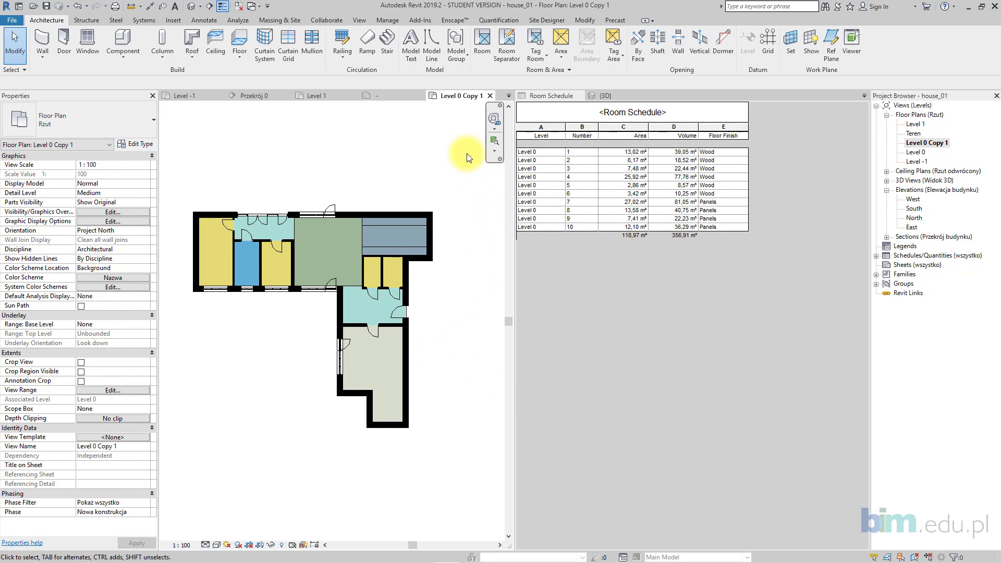
left_click(359, 21)
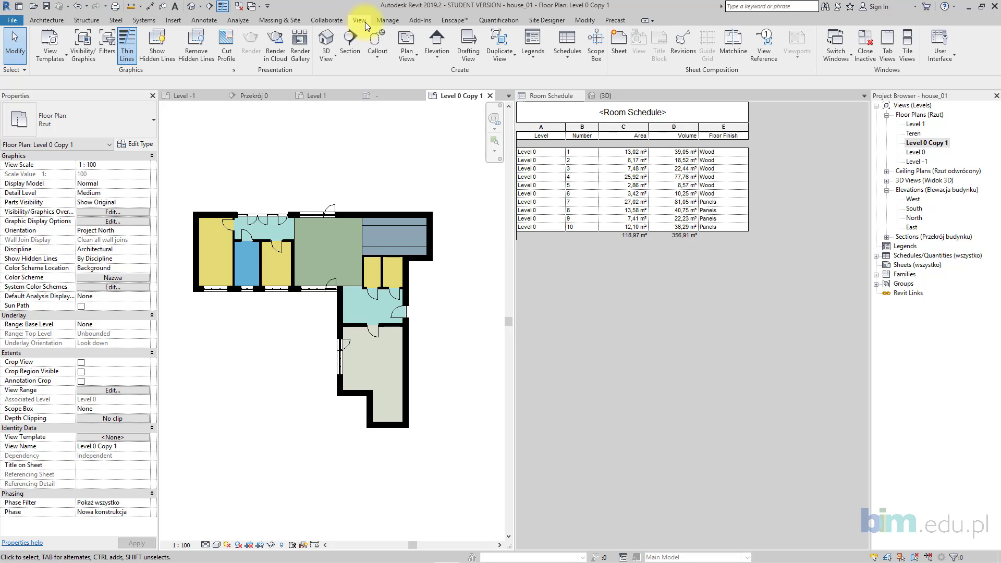
left_click(207, 20)
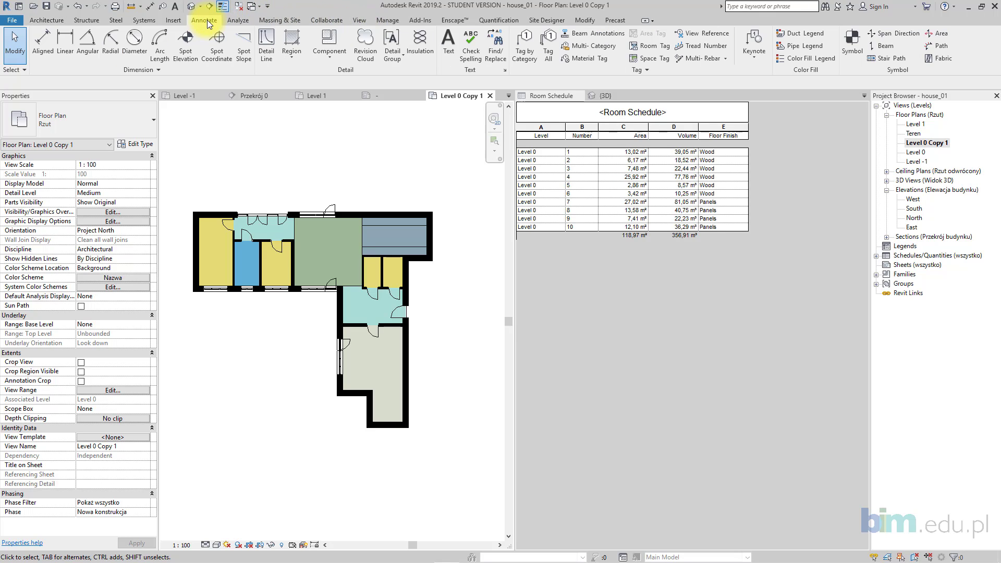
left_click(806, 58)
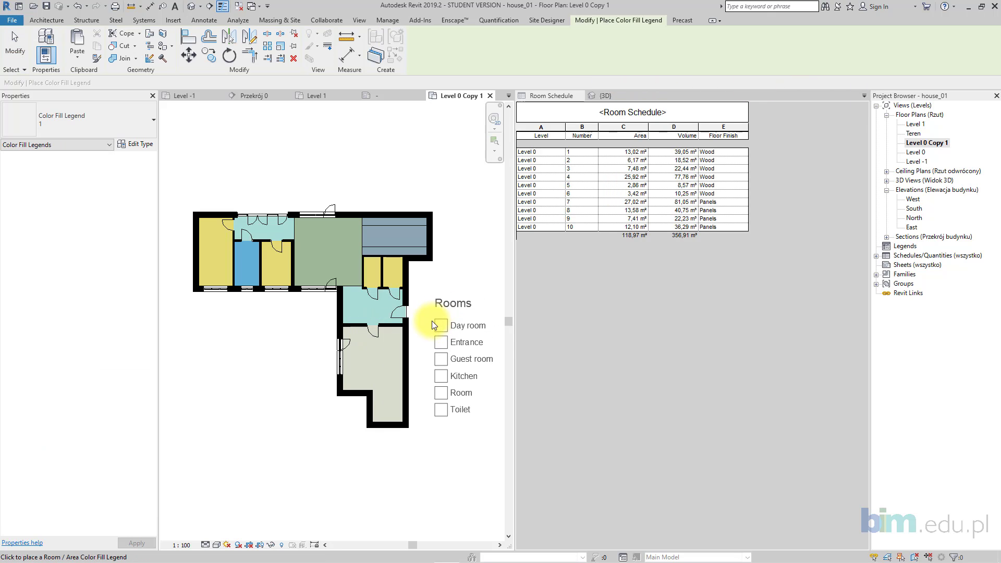
left_click(421, 316)
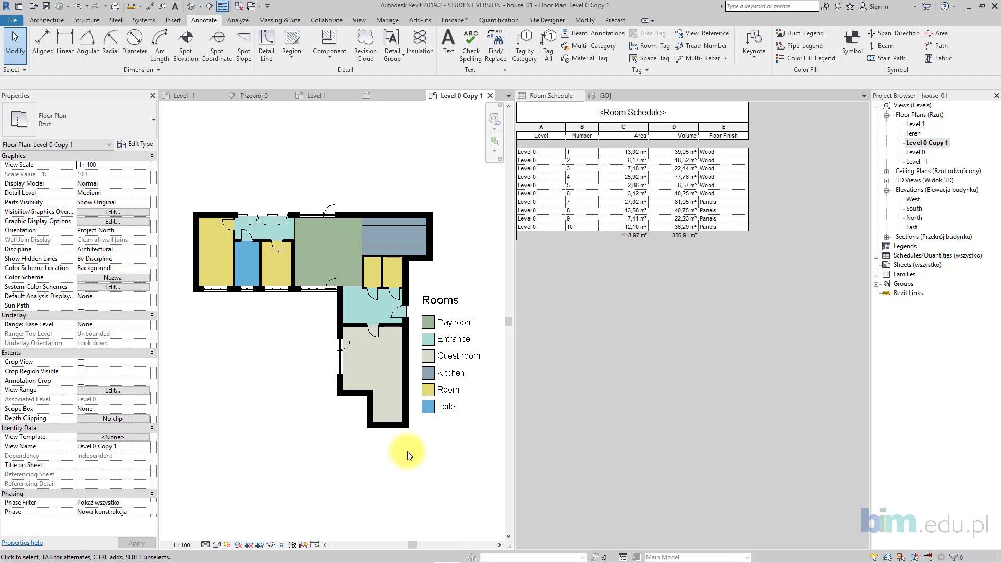
middle_click_drag(417, 389, 411, 390)
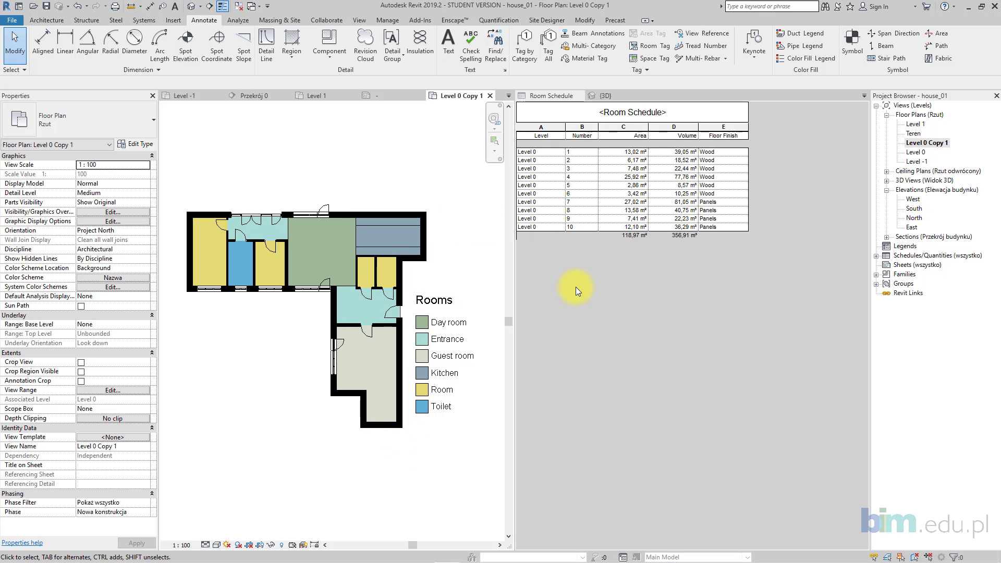
- Create a new sheet with the Metryczny A2 BIMEDUPL titleblock
left_click(908, 265)
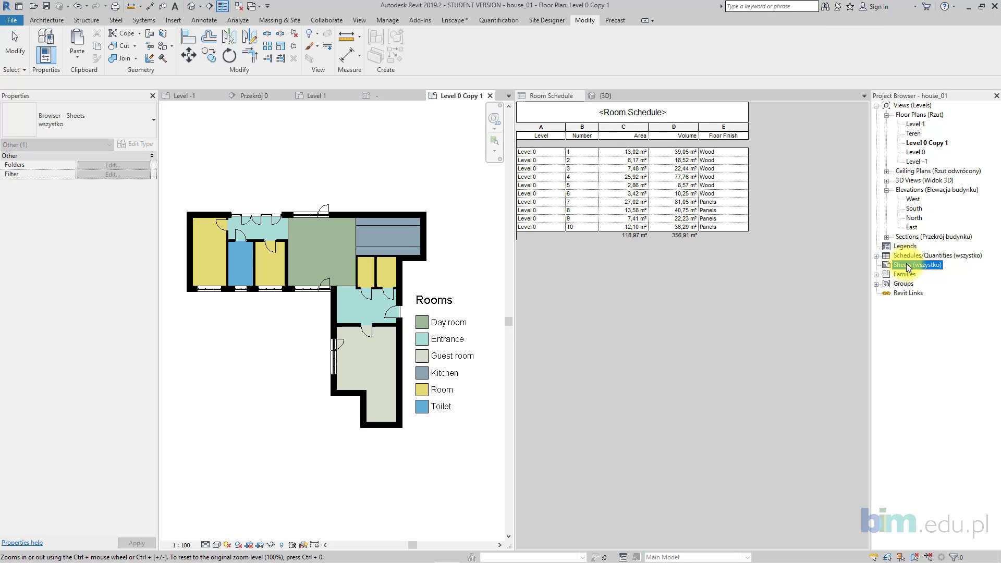
right_click(908, 267)
left_click(925, 272)
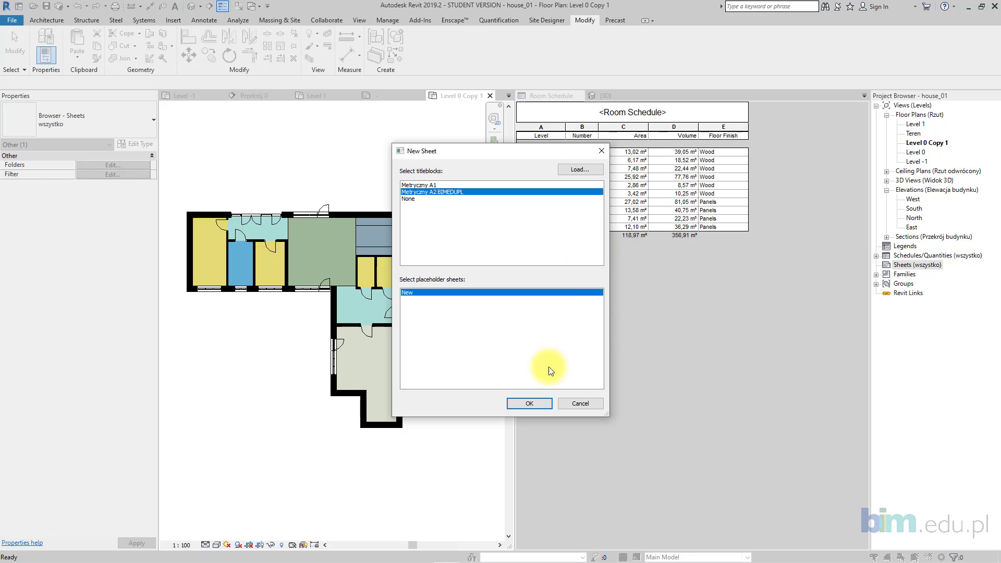
left_click(529, 404)
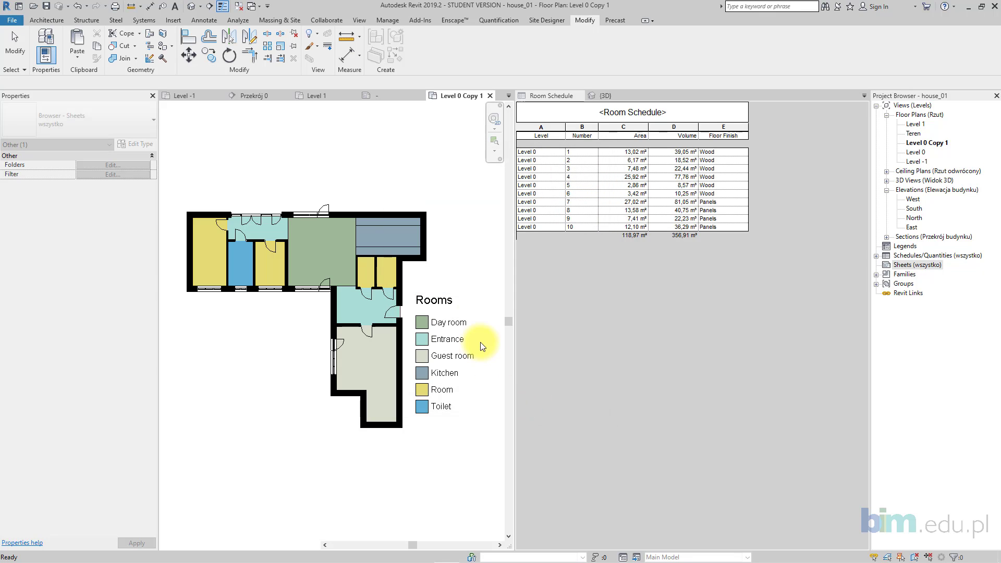
- Confirm the new sheet's creation and rename the Level 0 Copy 1 floor plan as Level 0 Concept
left_click(453, 263)
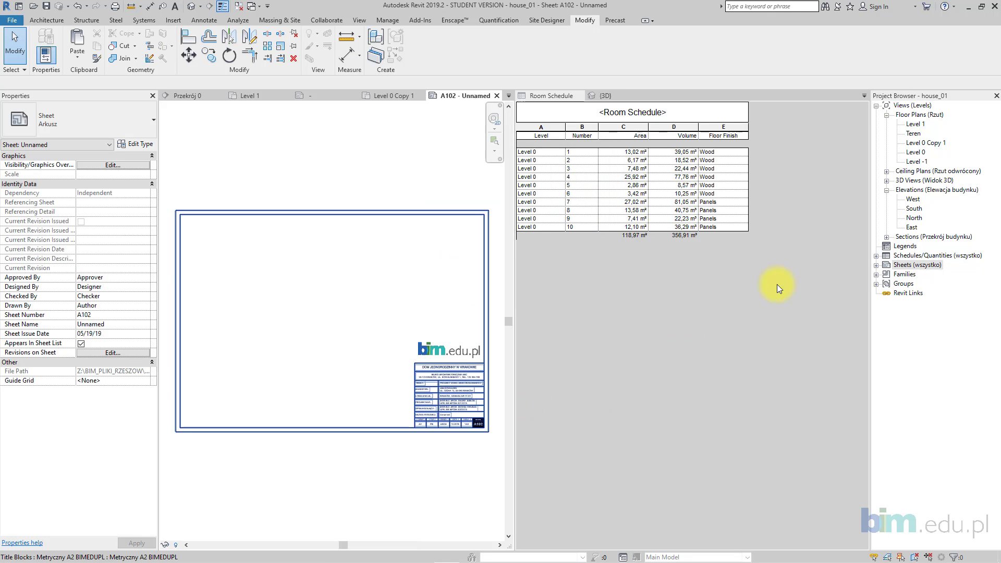
left_click(920, 142)
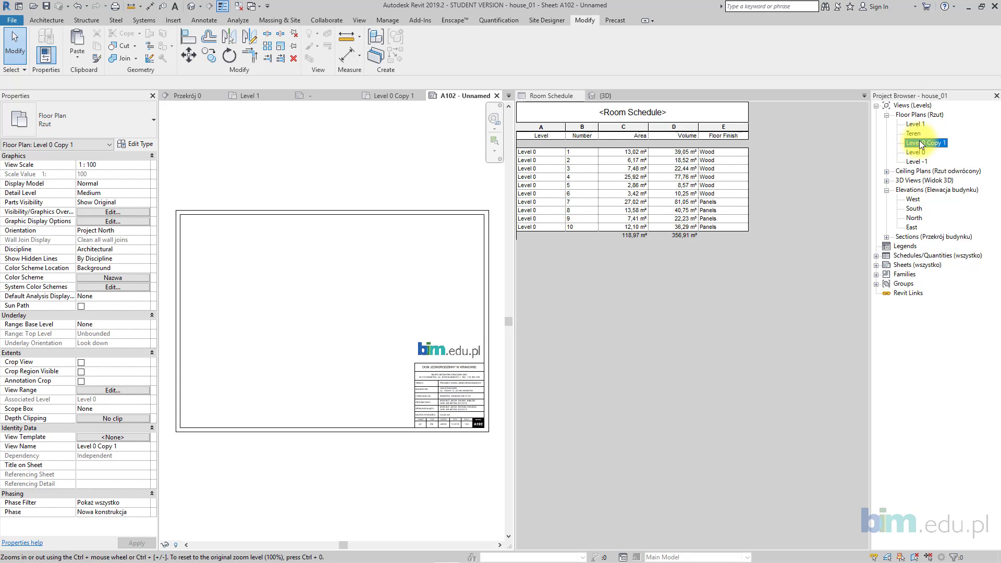
right_click(920, 142)
left_click(909, 293)
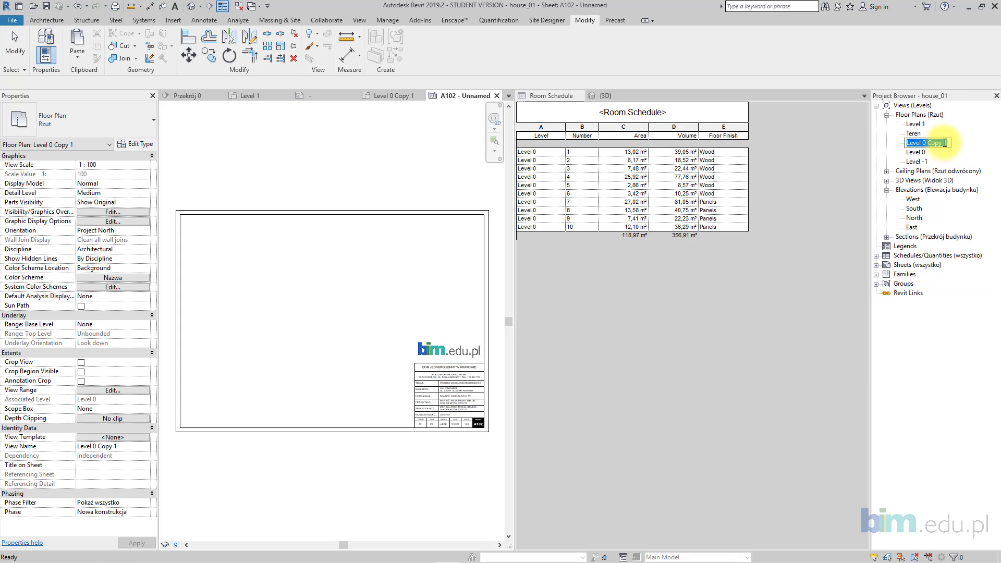
left_click(946, 143)
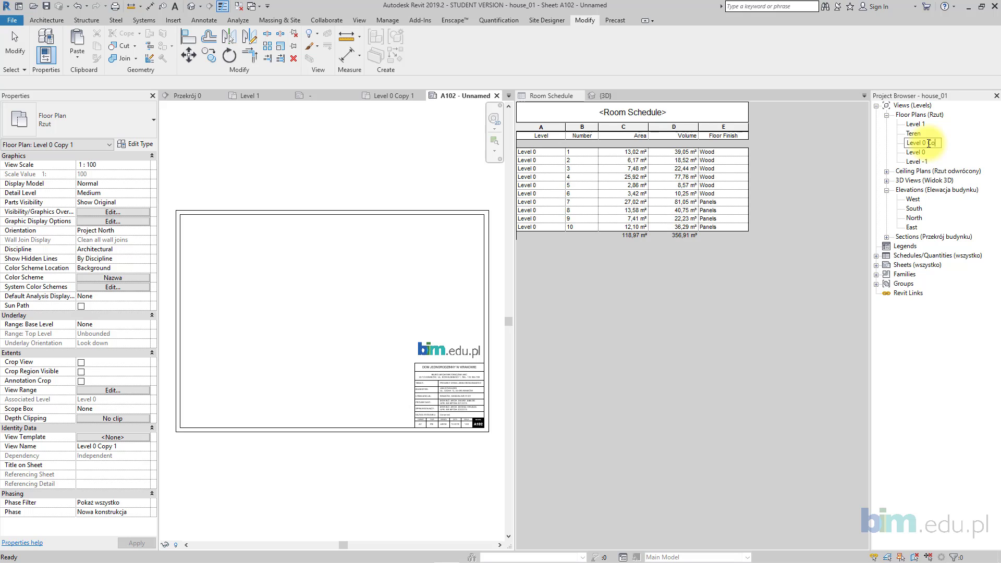
key("Return")
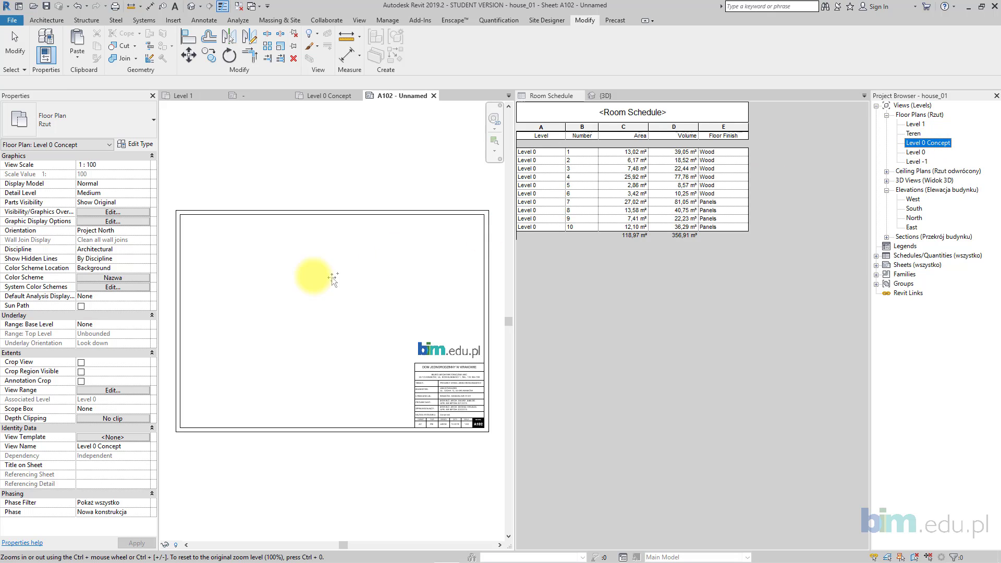
- Place the Level 0 Concept floor plan on sheet A102 and shift it towards the middle of the sheet
left_click(279, 292)
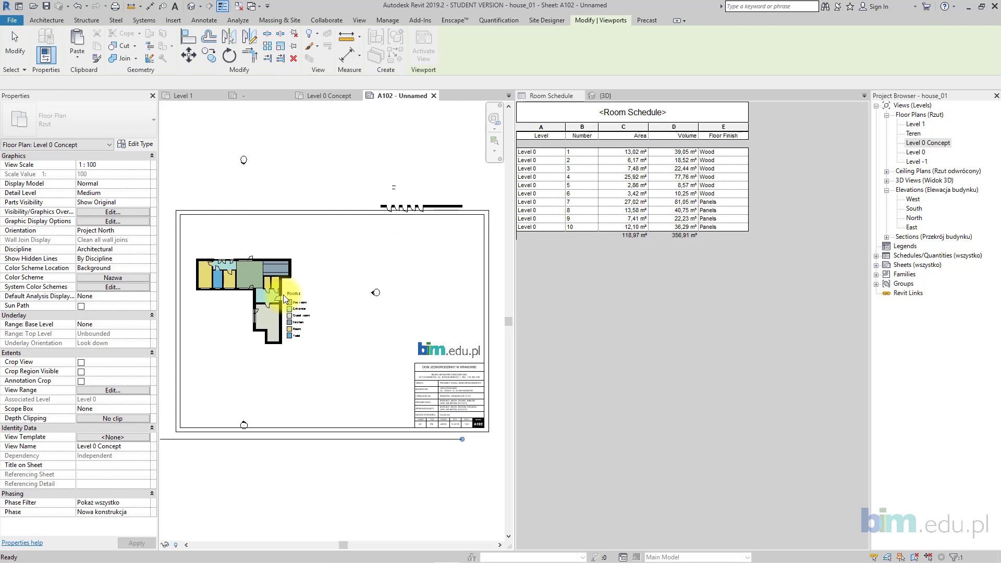
left_click_drag(275, 297, 316, 285)
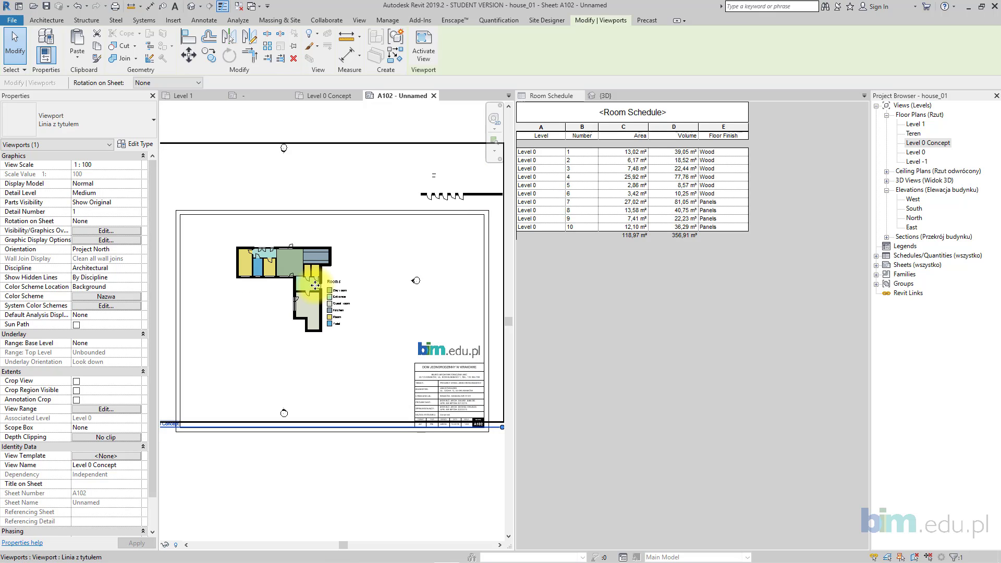
key("Escape")
- Enable Crop View with a visible crop region for Level 0 Concept and shrink the crop tightly around the plan and legend
scroll(315, 286, "down", 2)
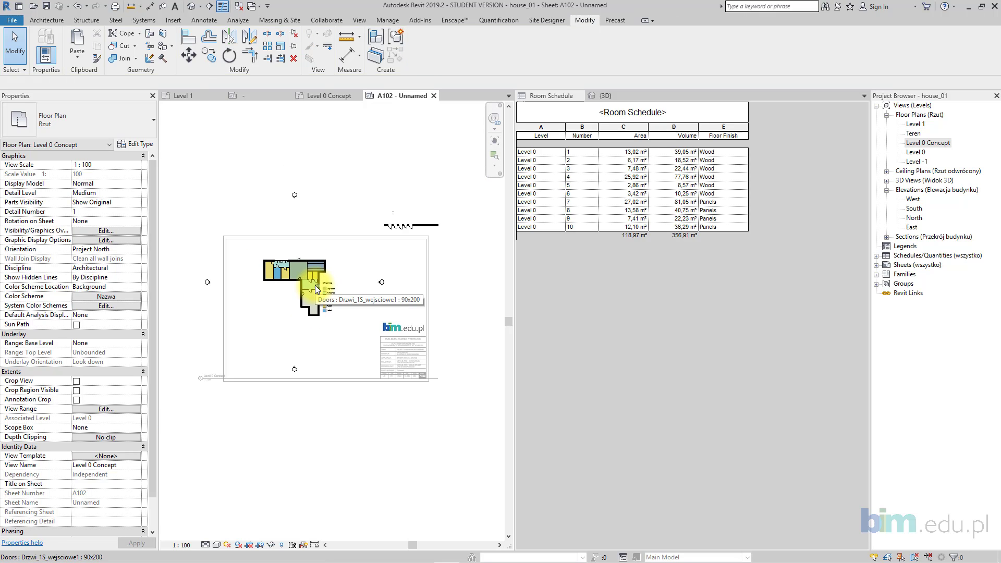
left_click(76, 381)
left_click(76, 390)
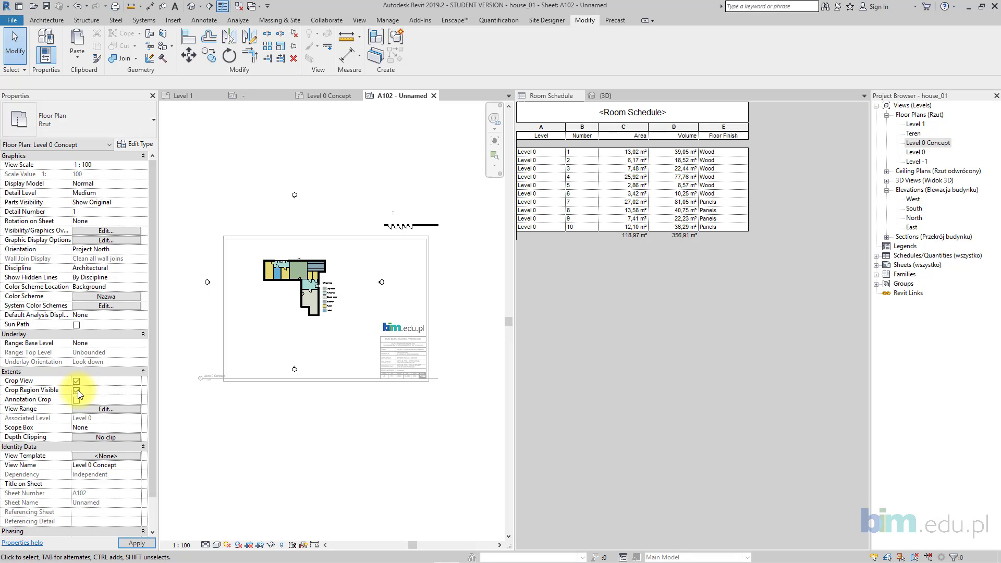
left_click(447, 278)
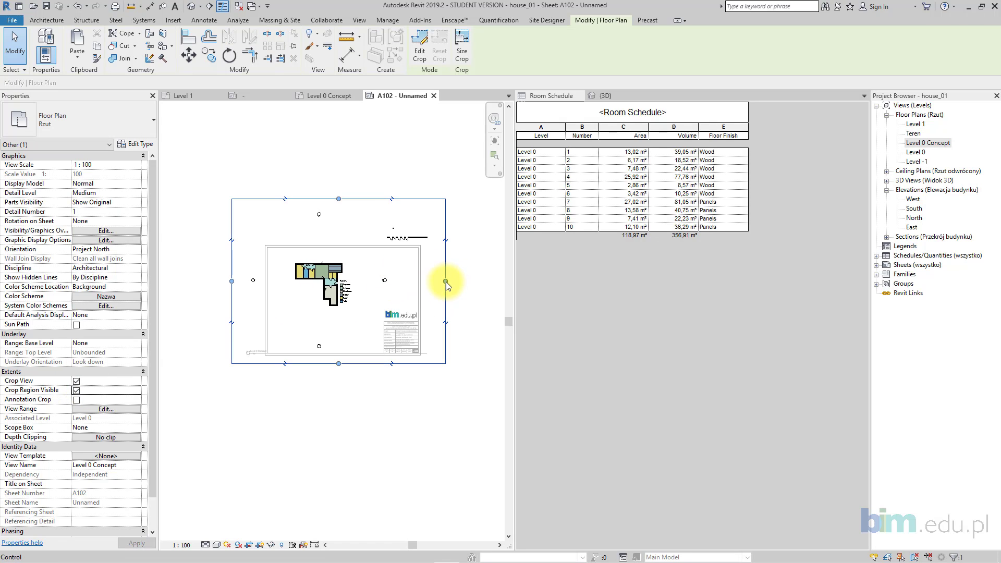
left_click_drag(446, 281, 313, 284)
left_click_drag(232, 280, 291, 281)
left_click_drag(322, 363, 322, 311)
left_click_drag(324, 201, 323, 259)
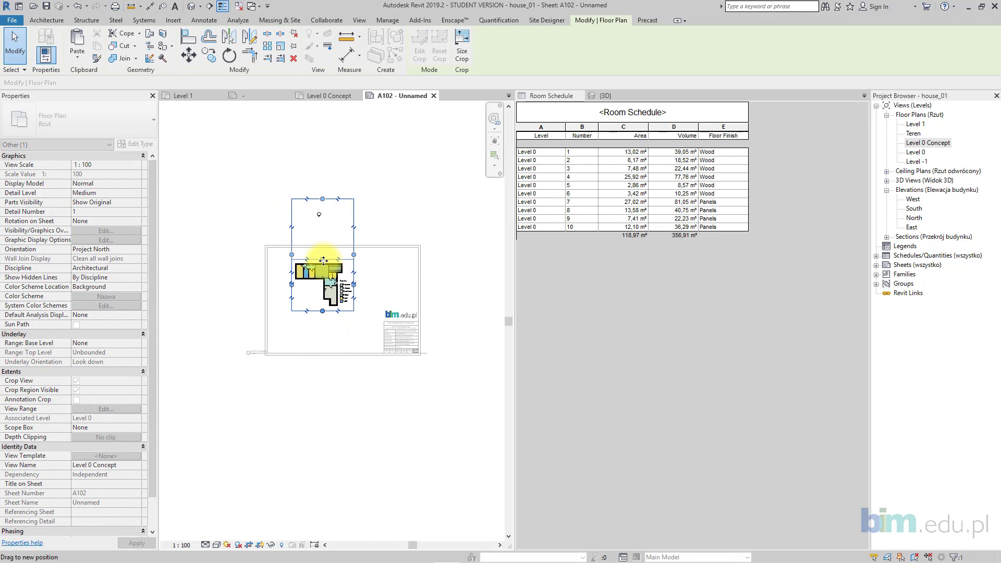
left_click(327, 413)
- Change the Level 0 Concept viewport type to Bez tytułu and move it into the sheet's upper-left corner
scroll(318, 314, "up", 3)
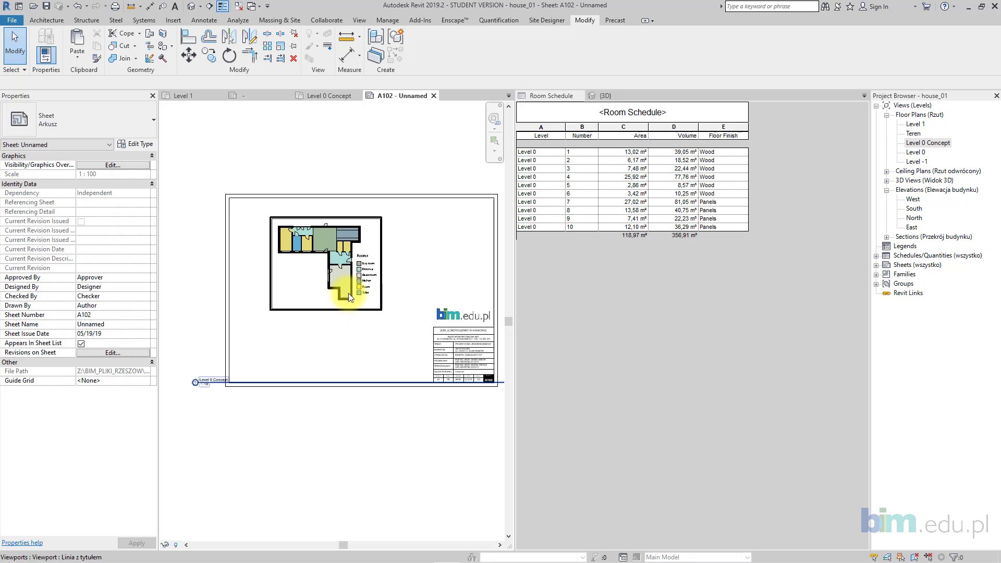
left_click(348, 293)
left_click(109, 121)
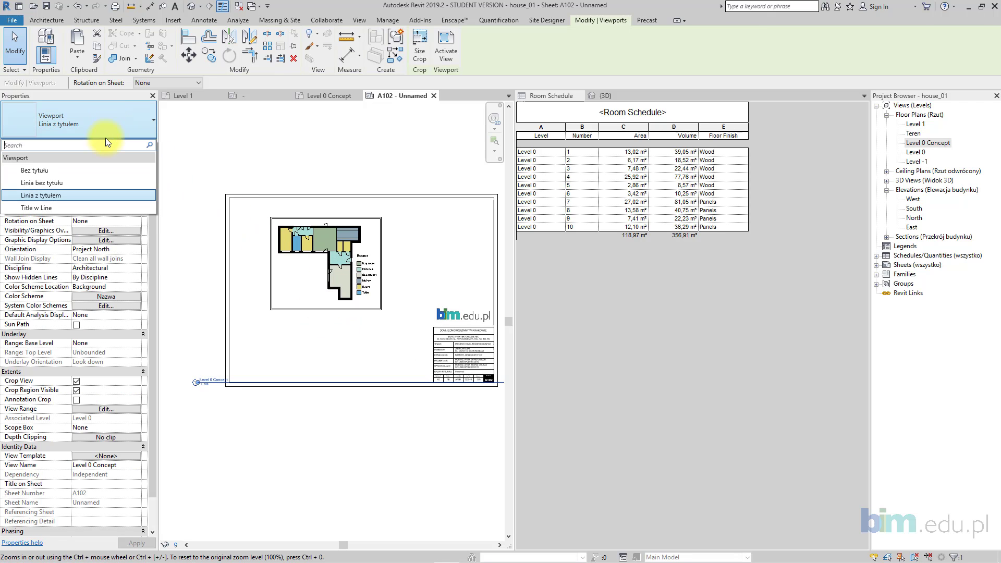
left_click(88, 171)
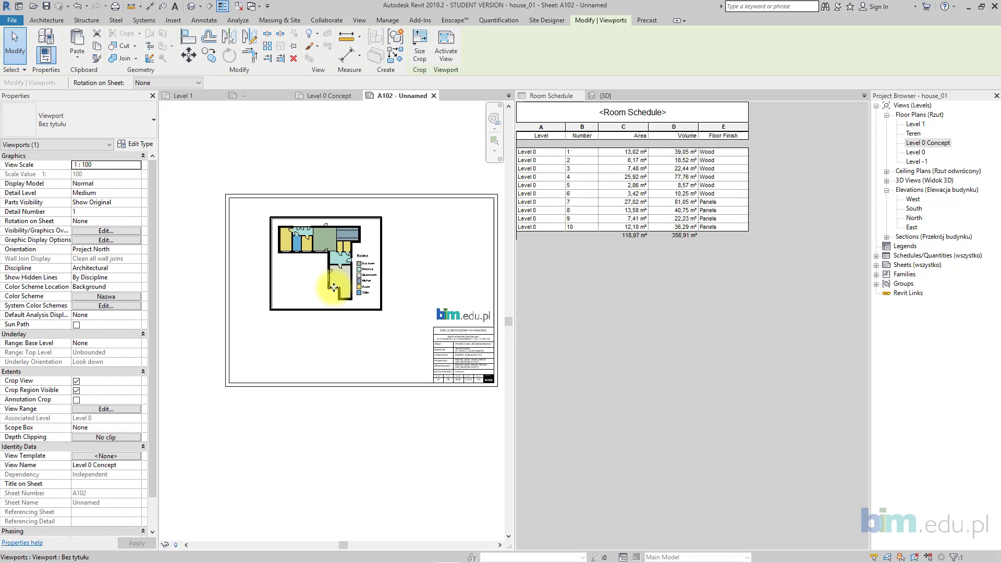
left_click_drag(341, 285, 306, 266)
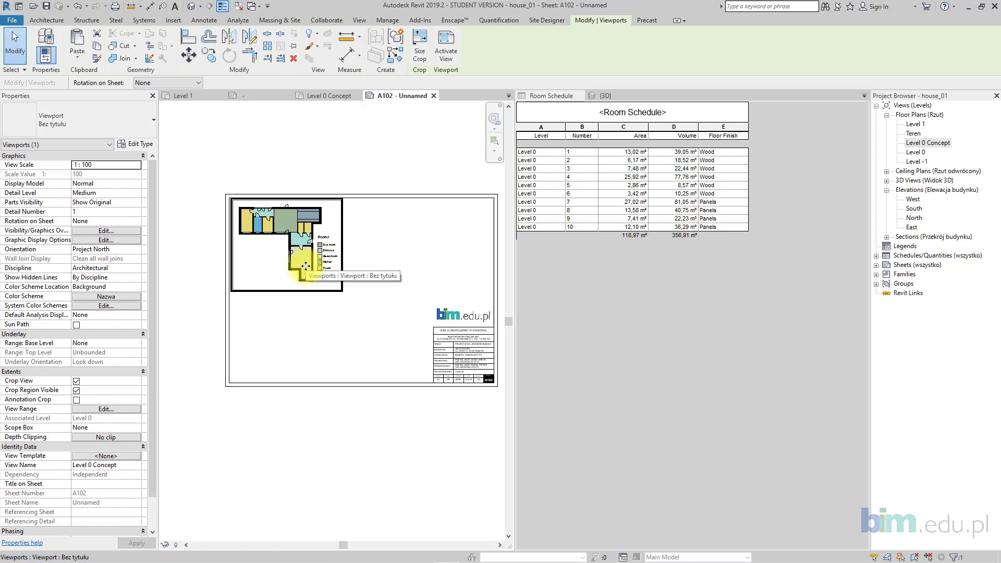
left_click(319, 326)
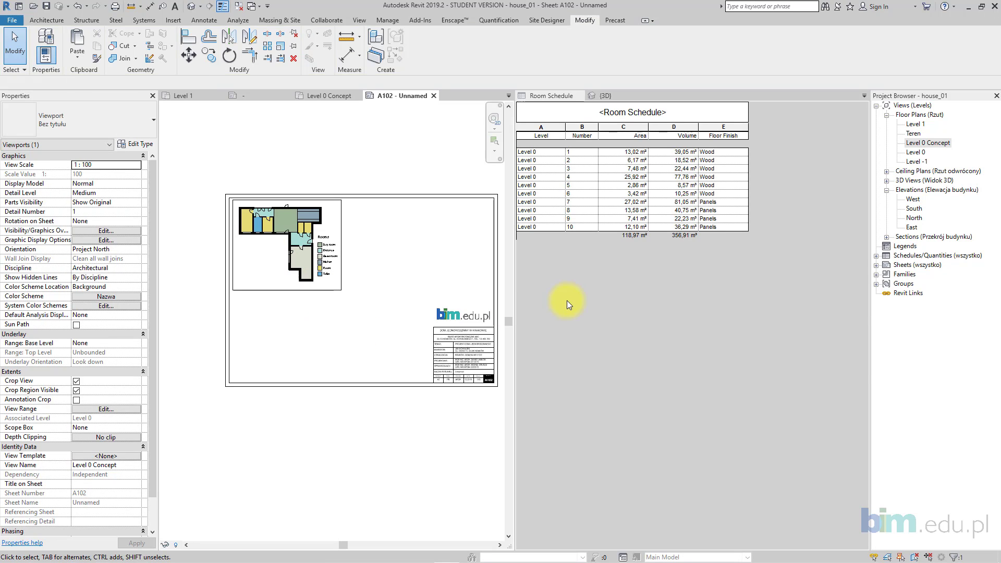
- Place the Level 0 floor plan on sheet A102 and position it to the right of the coloured plan
left_click(913, 152)
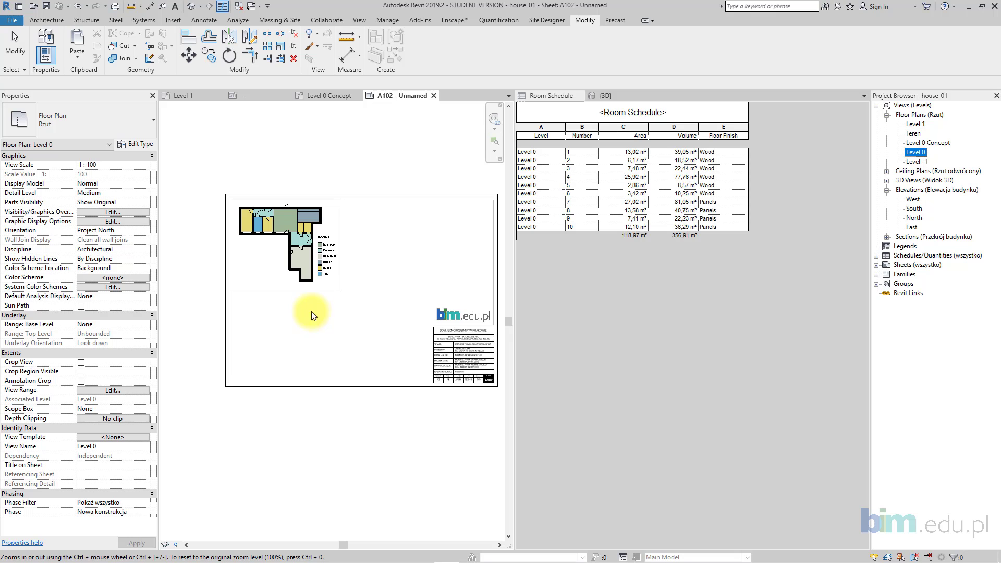
left_click(377, 254)
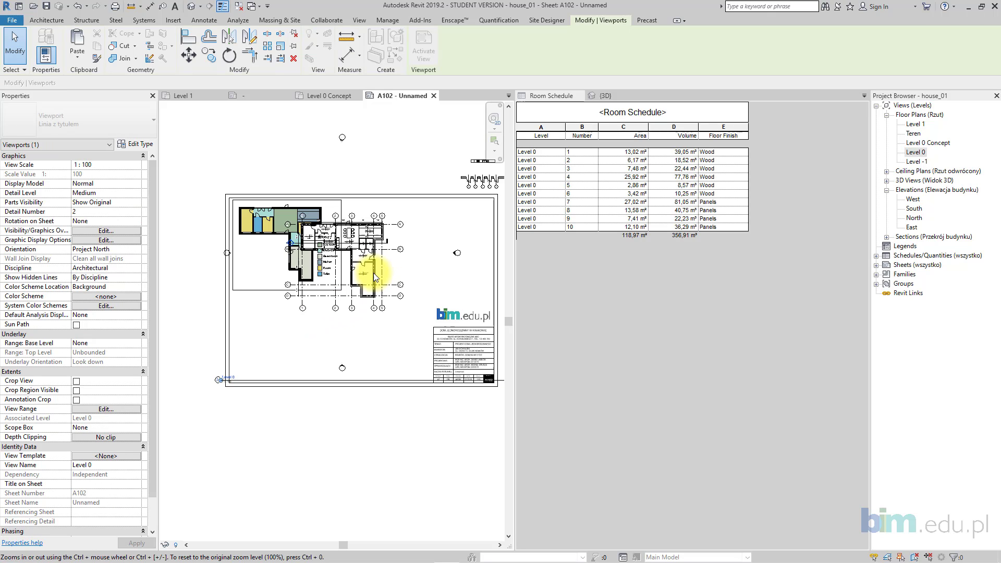
left_click_drag(363, 260, 423, 251)
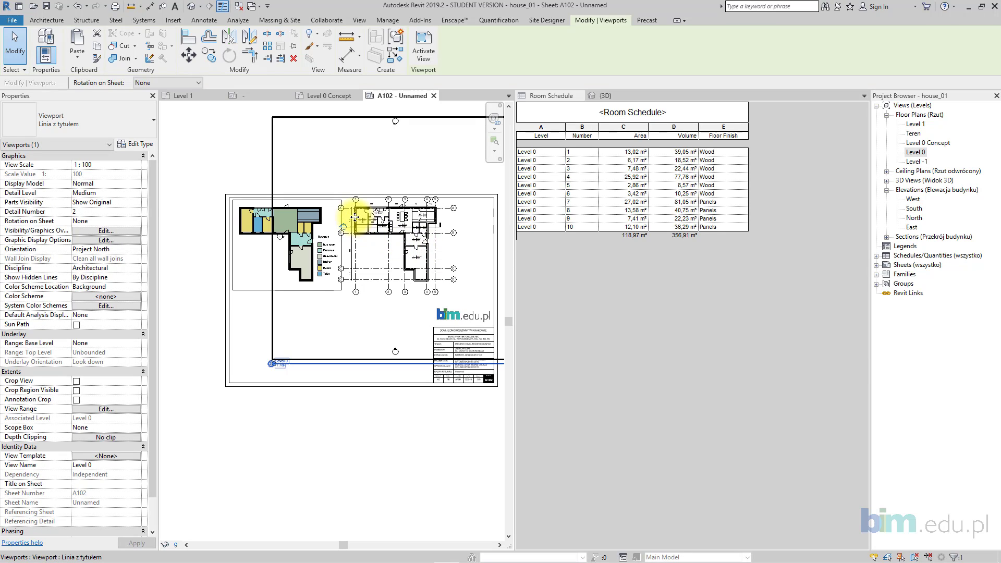
scroll(342, 218, "up", 5)
left_click(189, 55)
scroll(366, 184, "up", 5)
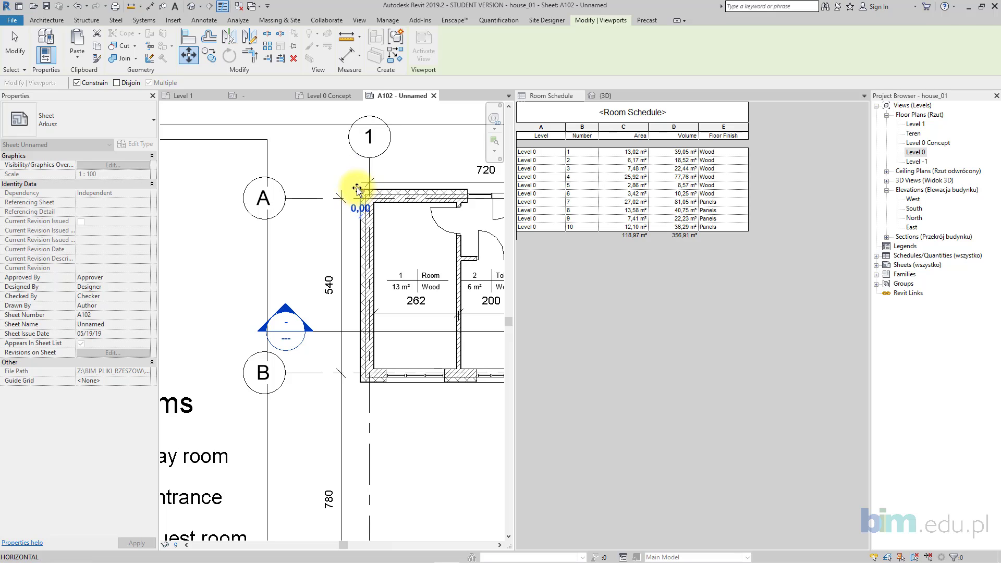
scroll(310, 207, "down", 3)
key("Escape")
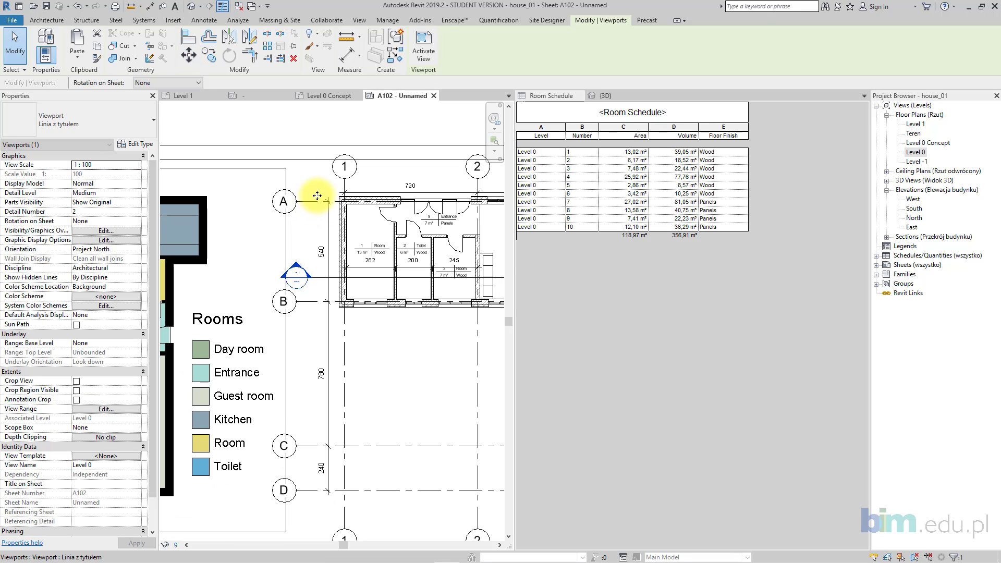
scroll(317, 196, "down", 3)
scroll(317, 196, "down", 4)
- Activate the Level 0 viewport, enable Crop View with a visible crop region, and shrink the crop on all sides around the grid lines
double_click(346, 222)
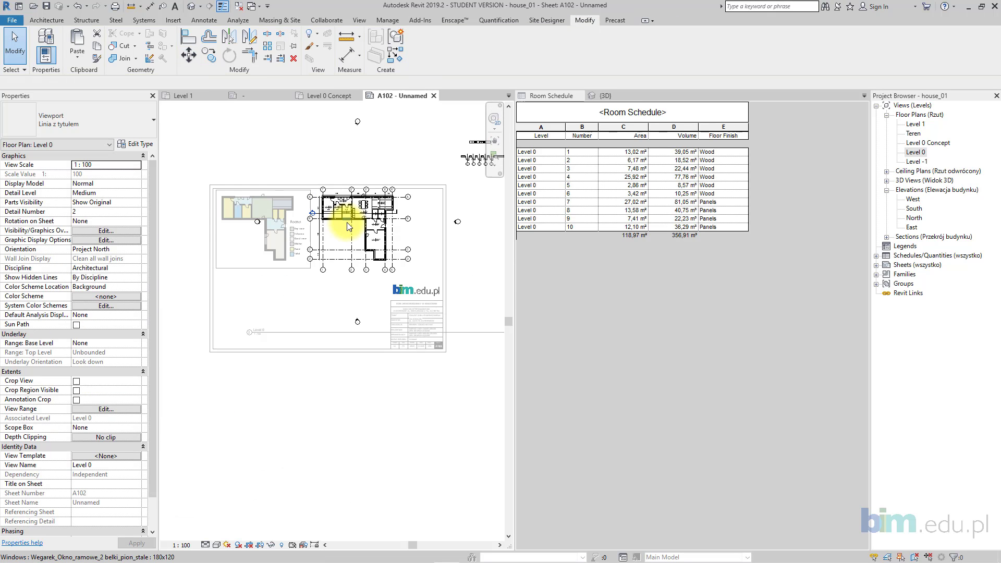
left_click(76, 381)
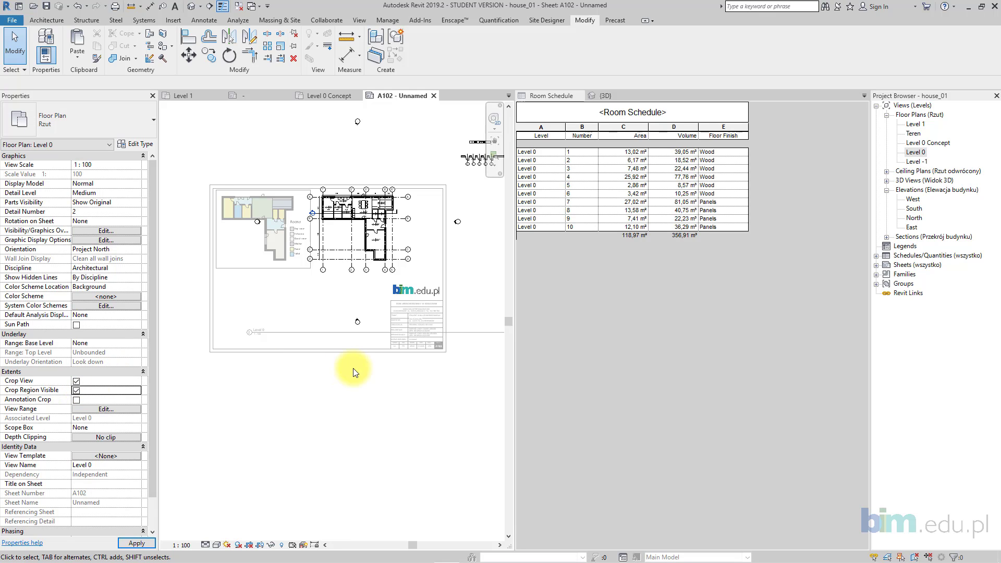
left_click(344, 348)
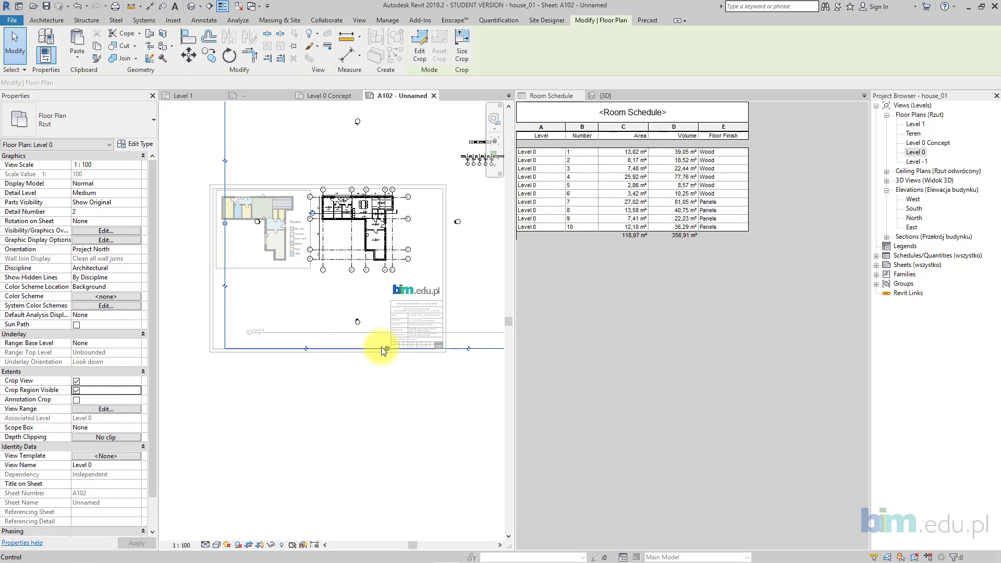
left_click_drag(383, 349, 380, 278)
middle_click_drag(402, 167, 386, 258)
left_click_drag(363, 167, 362, 253)
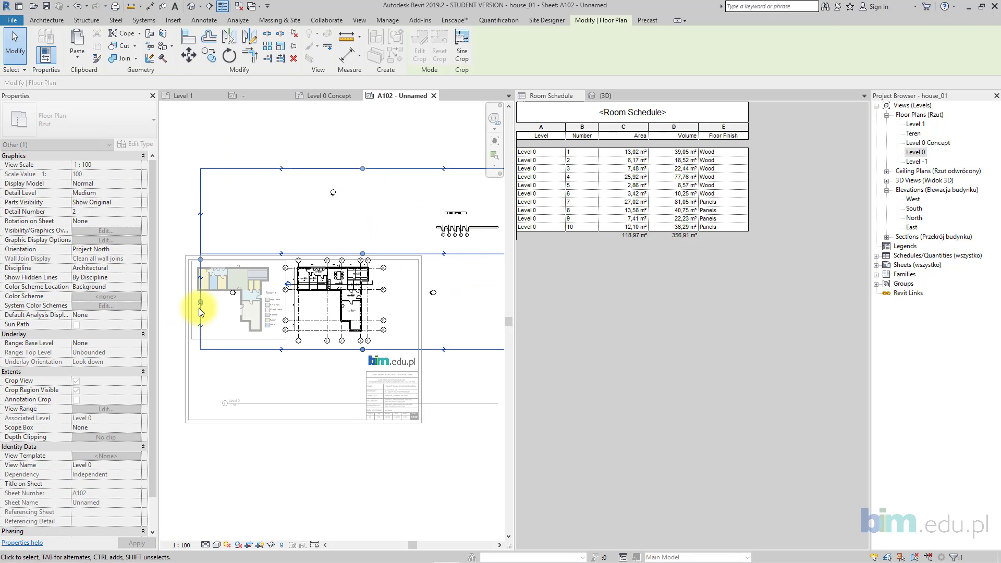
left_click_drag(199, 309, 280, 299)
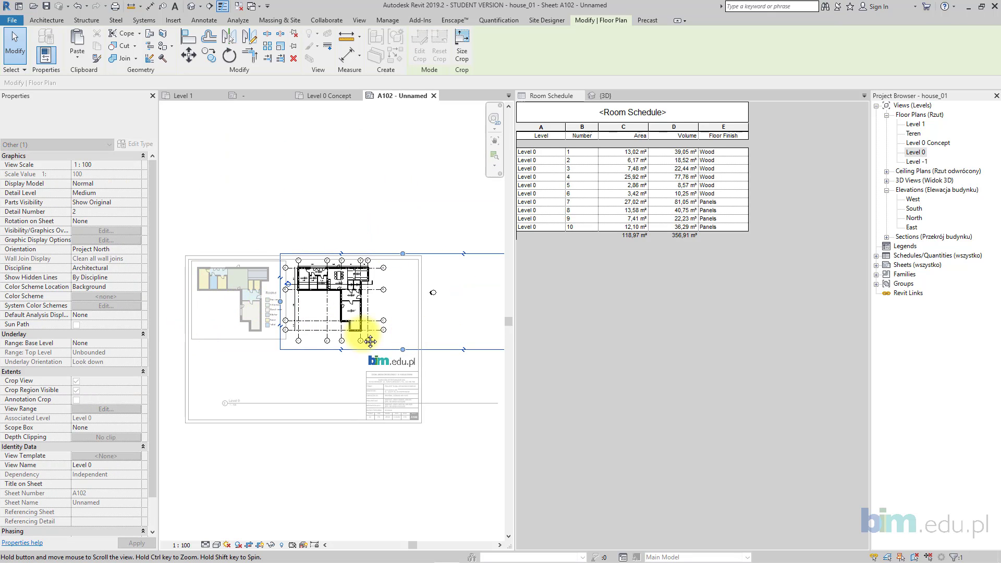
middle_click_drag(370, 342, 233, 331)
left_click_drag(388, 293, 254, 296)
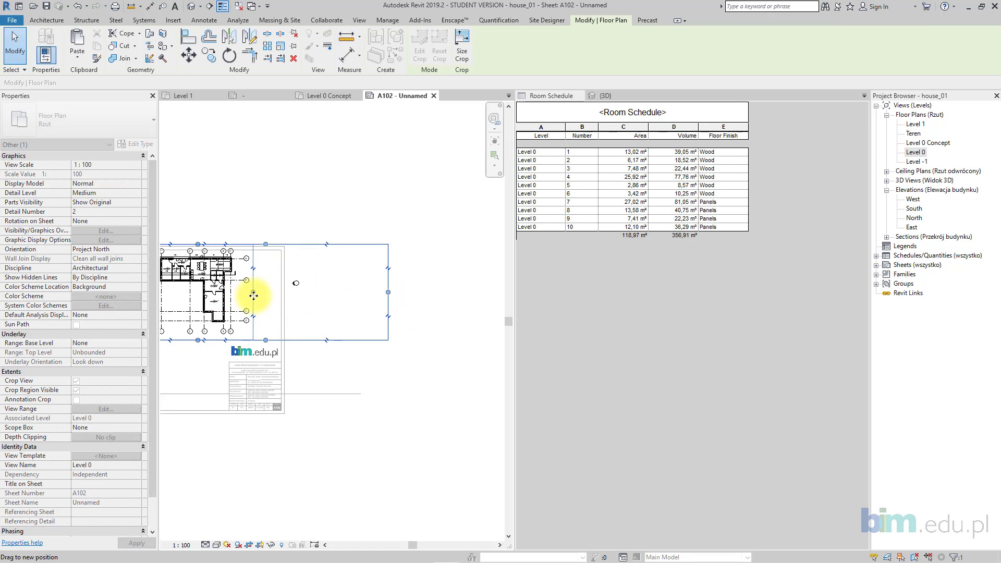
left_click(404, 399)
middle_click_drag(208, 302, 345, 299)
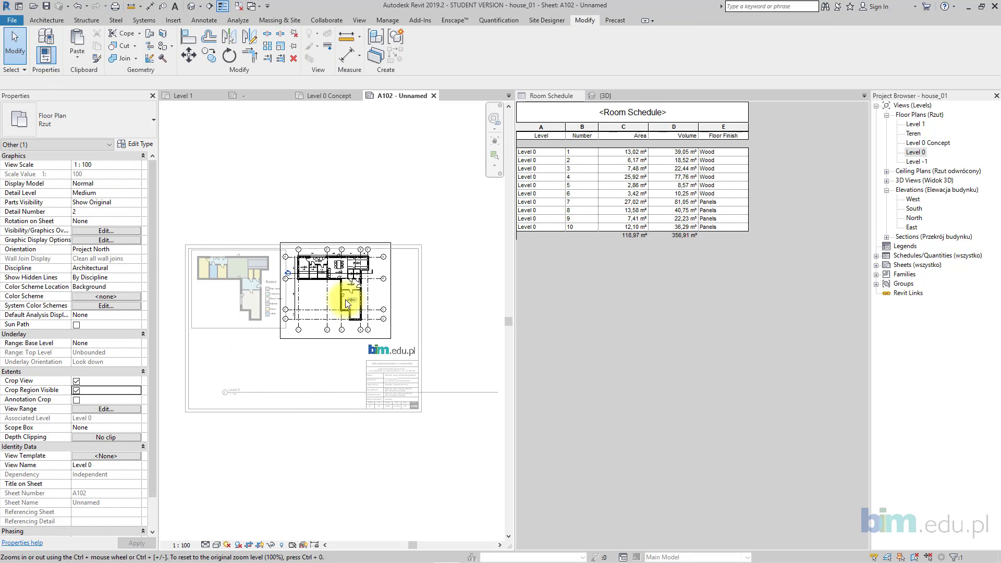
scroll(313, 334, "up", 2)
double_click(322, 363)
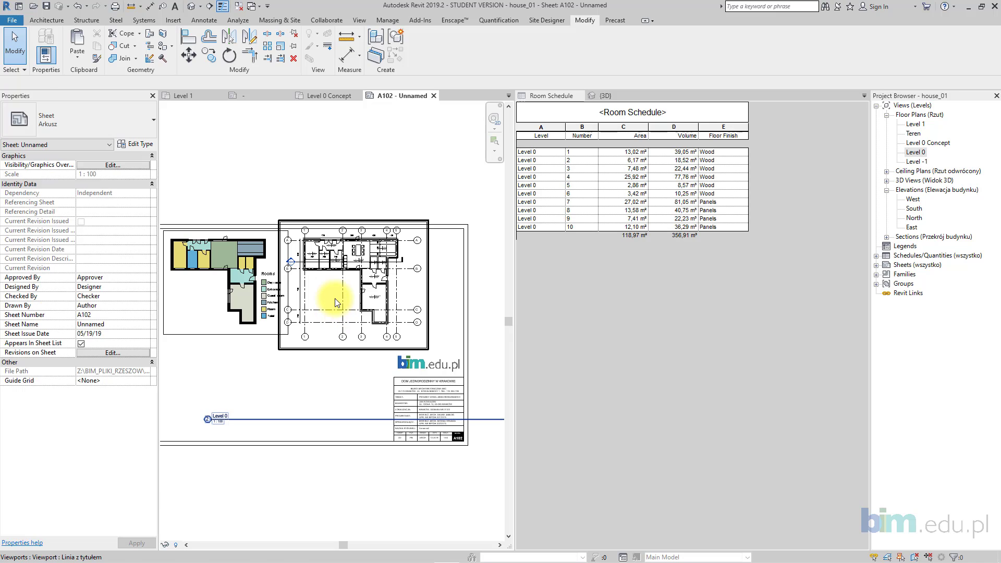
- Change the Level 0 viewport type to Bez tytułu and nudge the viewport right, clear of the coloured plan
left_click(335, 303)
left_click(96, 117)
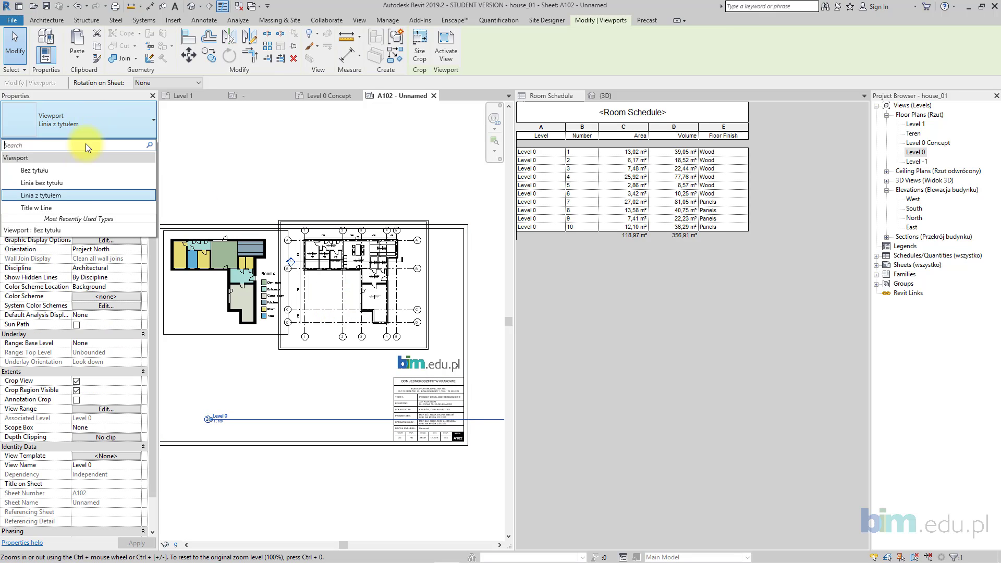
left_click(72, 172)
left_click(343, 302)
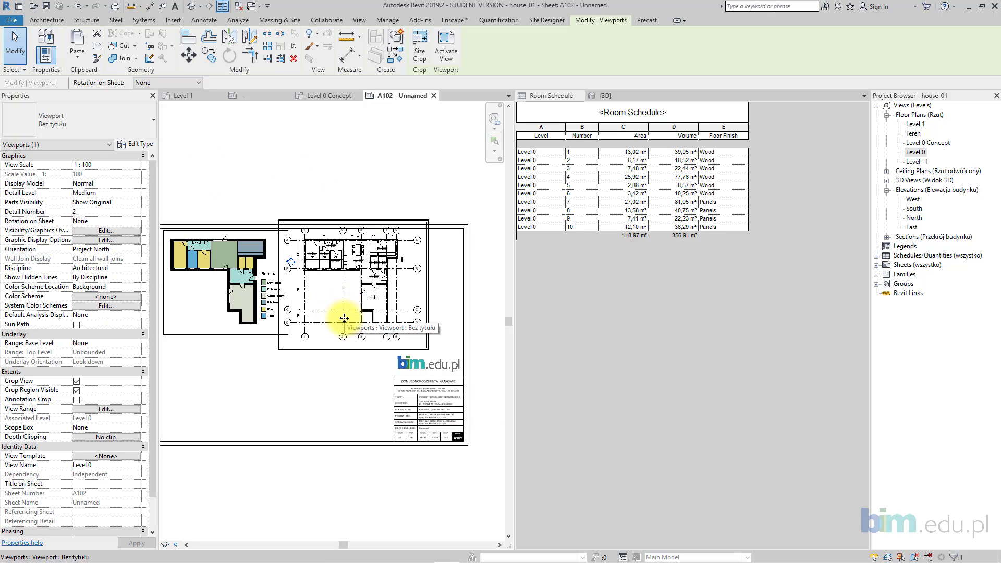
key("Right")
key("Right")
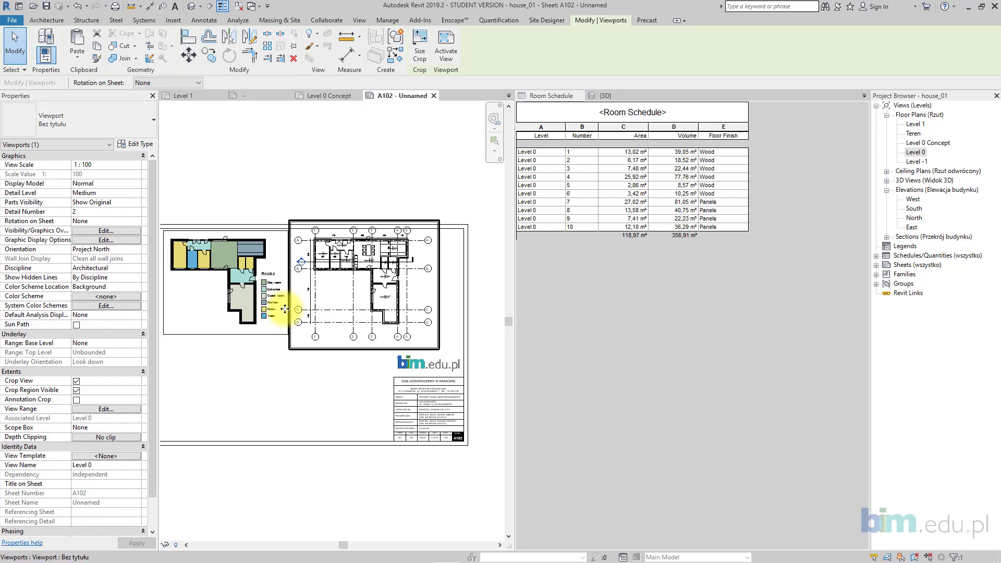
- Swap the two viewports so Level 0 sits on the sheet's left side and Level 0 Concept on its right
left_click(256, 304)
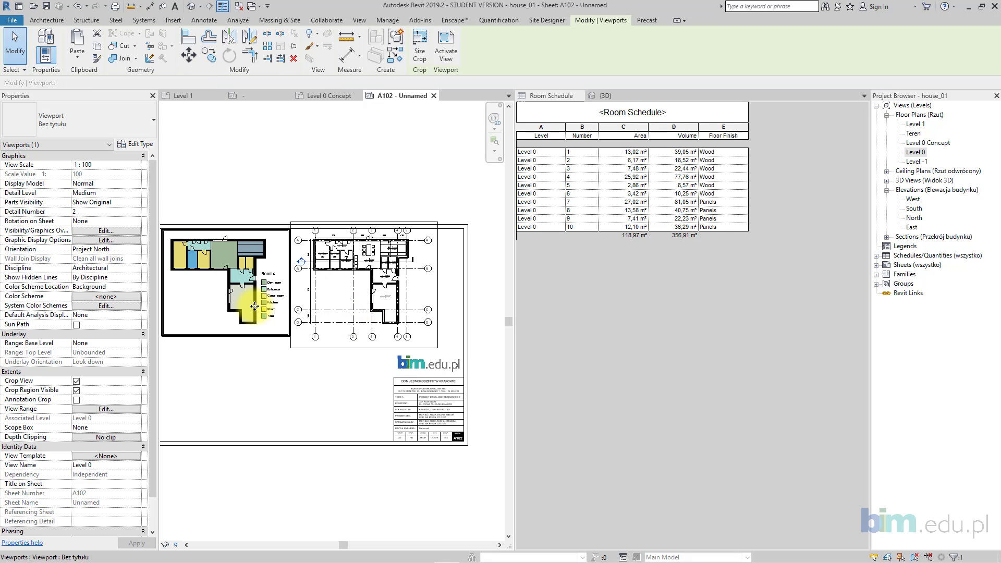
left_click_drag(253, 306, 448, 308)
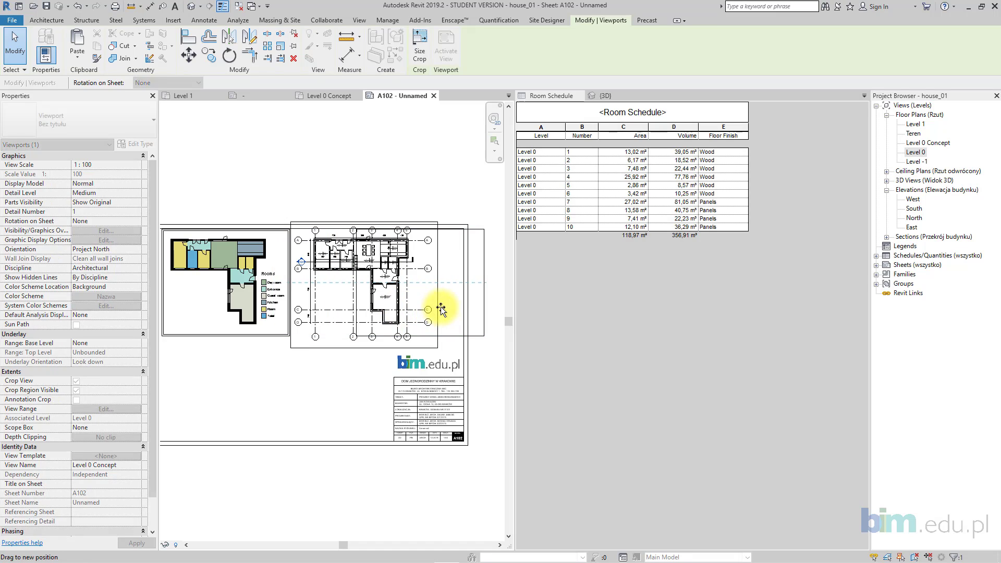
left_click_drag(210, 302, 206, 302)
left_click_drag(406, 305, 358, 305)
key("Escape")
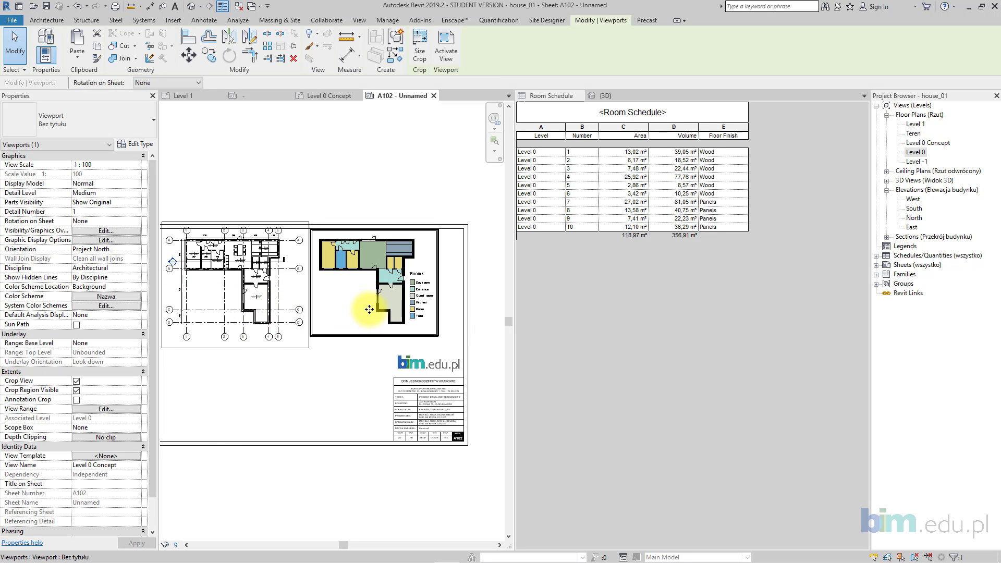
- Shift the Level 0 Concept viewport and the Level 0 viewport slightly to the right on sheet A102
left_click(350, 337)
left_click_drag(351, 312, 354, 312)
key("Right")
key("Right")
left_click(252, 295)
key("Right")
key("Right")
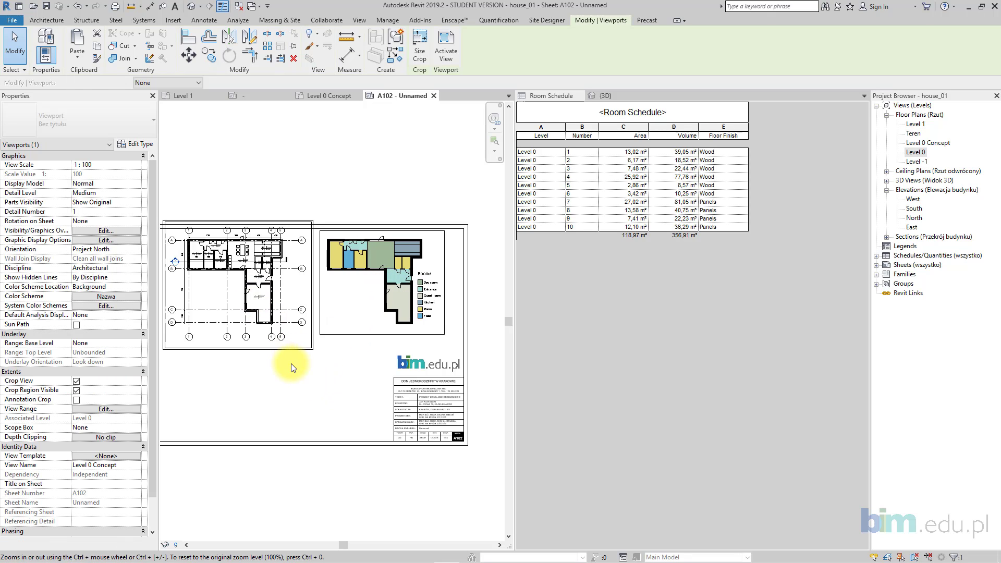
left_click(291, 366)
- Place the South elevation on sheet A102 below the Level 0 floor plan
middle_click_drag(268, 327, 363, 283)
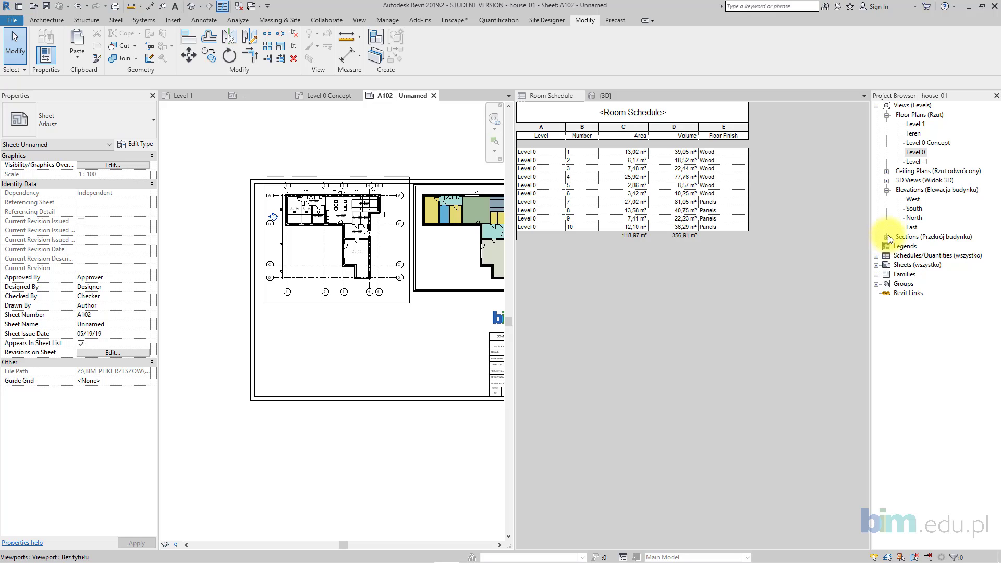
left_click(914, 209)
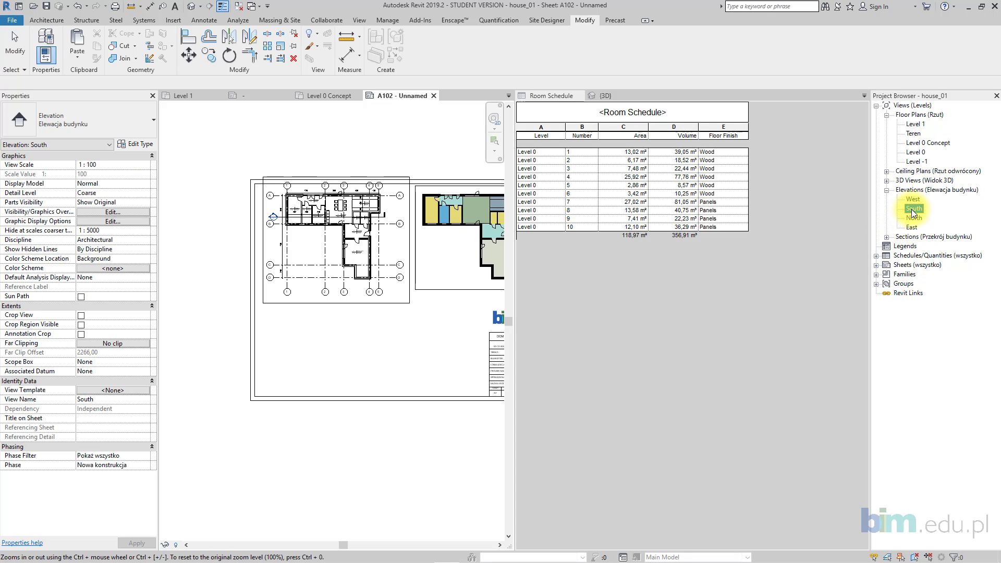
left_click_drag(289, 342, 373, 341)
left_click(351, 346)
- Activate the South viewport, enable Crop View with a visible crop region, and narrow the crop on both sides around the building
middle_click_drag(414, 354, 372, 351)
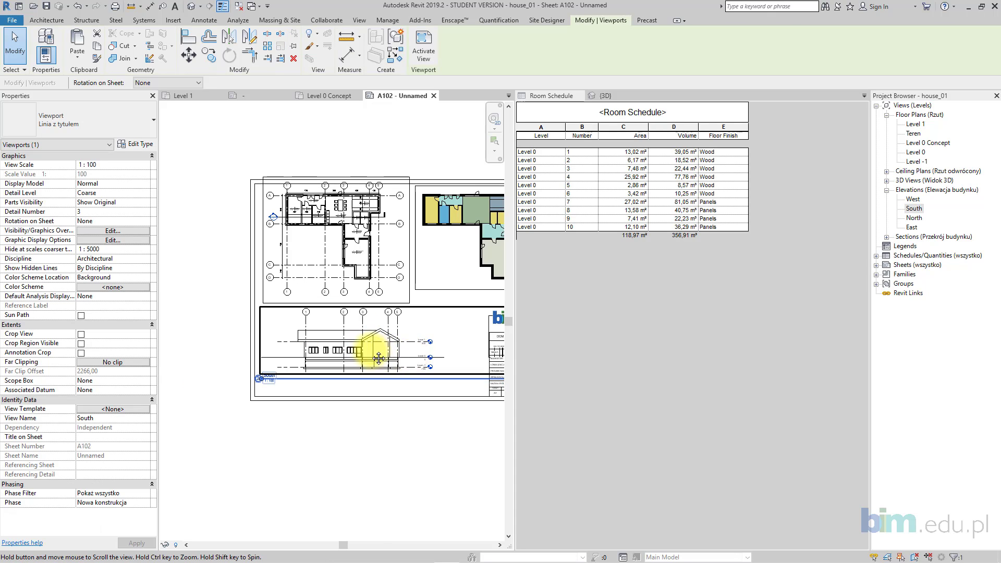
scroll(366, 348, "down", 1)
double_click(348, 357)
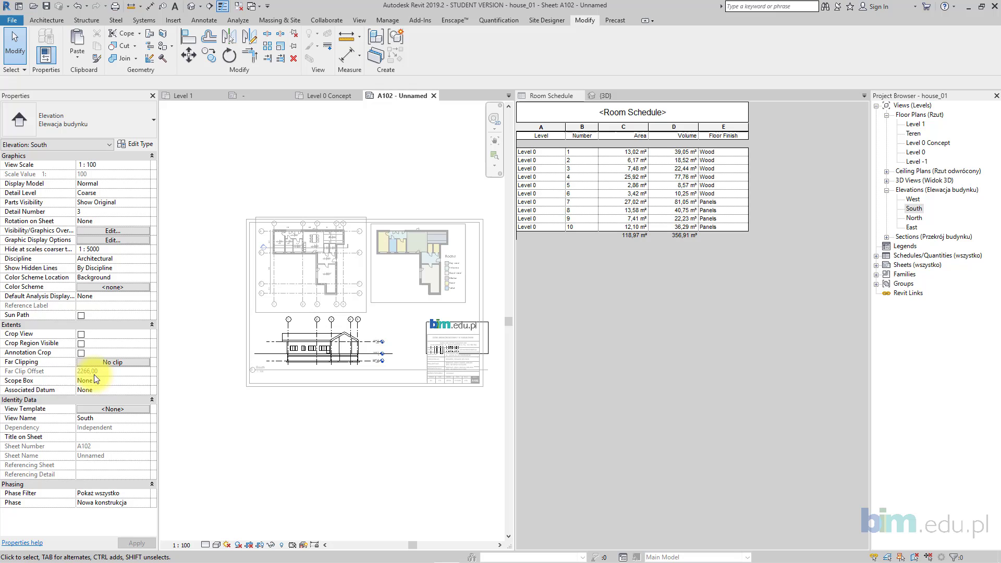
left_click(81, 343)
left_click(81, 334)
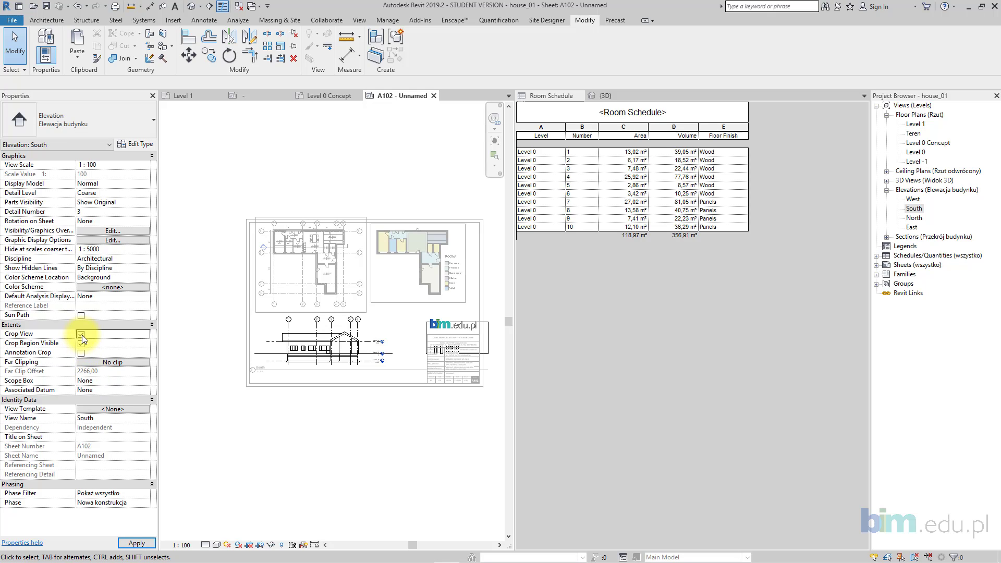
double_click(388, 345)
left_click(436, 343)
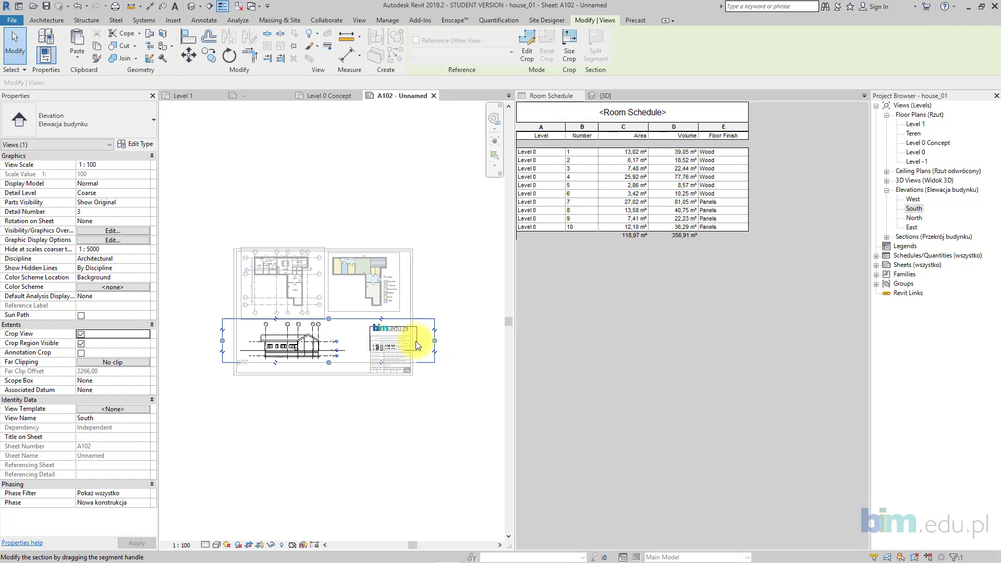
left_click_drag(435, 341, 343, 342)
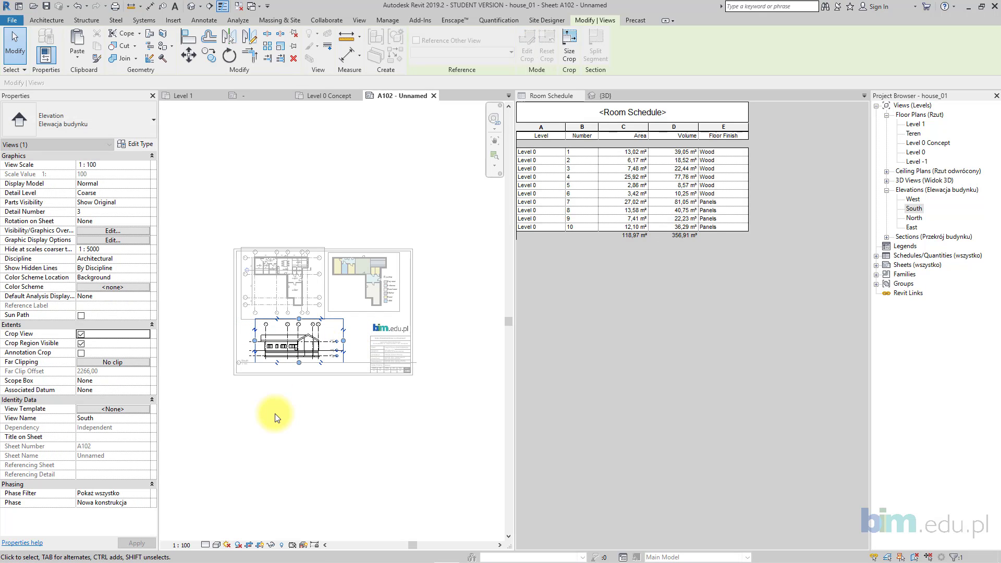
left_click(275, 413)
scroll(284, 352, "up", 3)
- Move the South viewport to align its grid line 1 with the plan's grid line 1 above, keeping it below the plan's grid bubbles
left_click(286, 333)
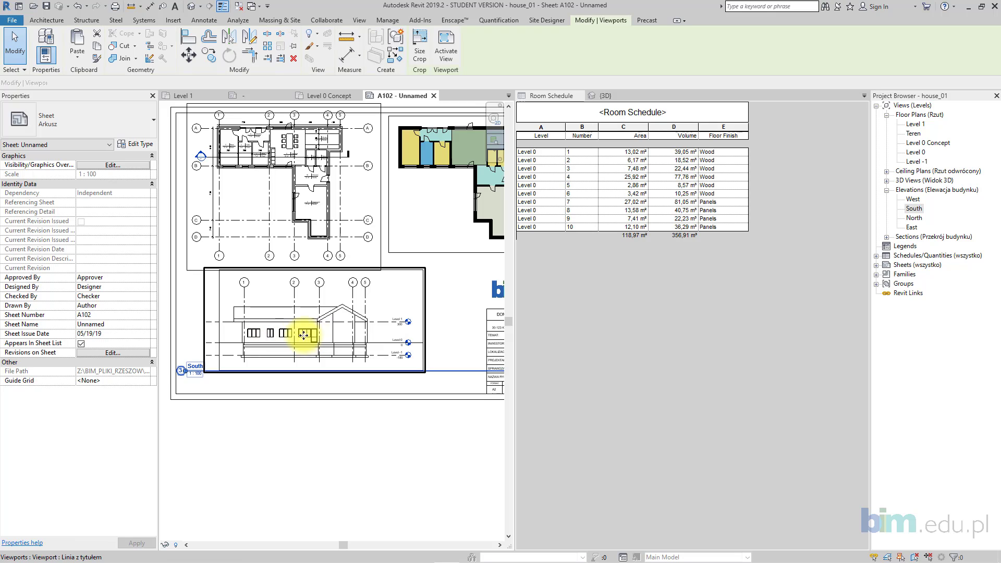
left_click_drag(308, 333, 288, 334)
left_click(190, 56)
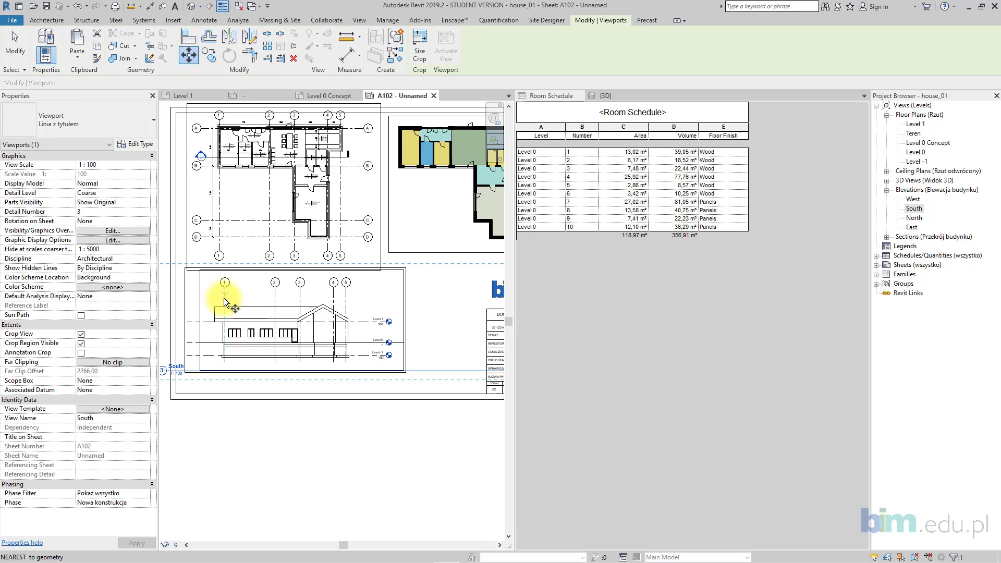
left_click(225, 296)
scroll(216, 245, "up", 3)
left_click(94, 82)
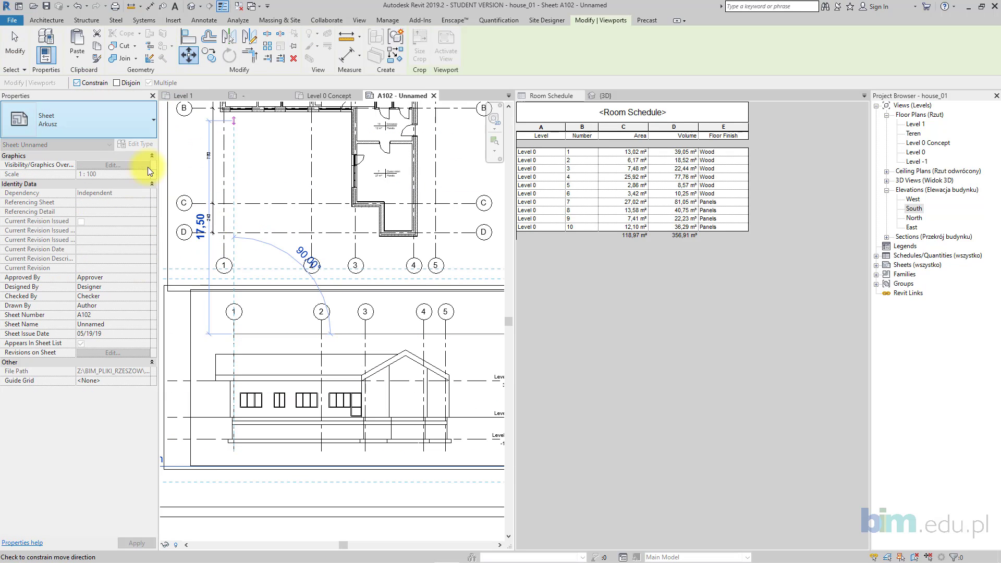
left_click(223, 250)
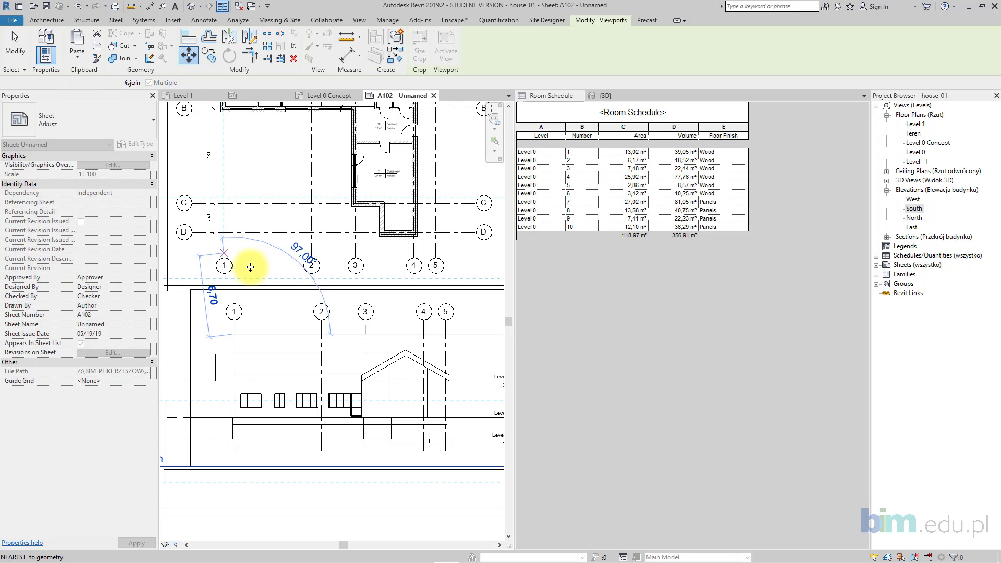
scroll(243, 251, "down", 2)
left_click(468, 295)
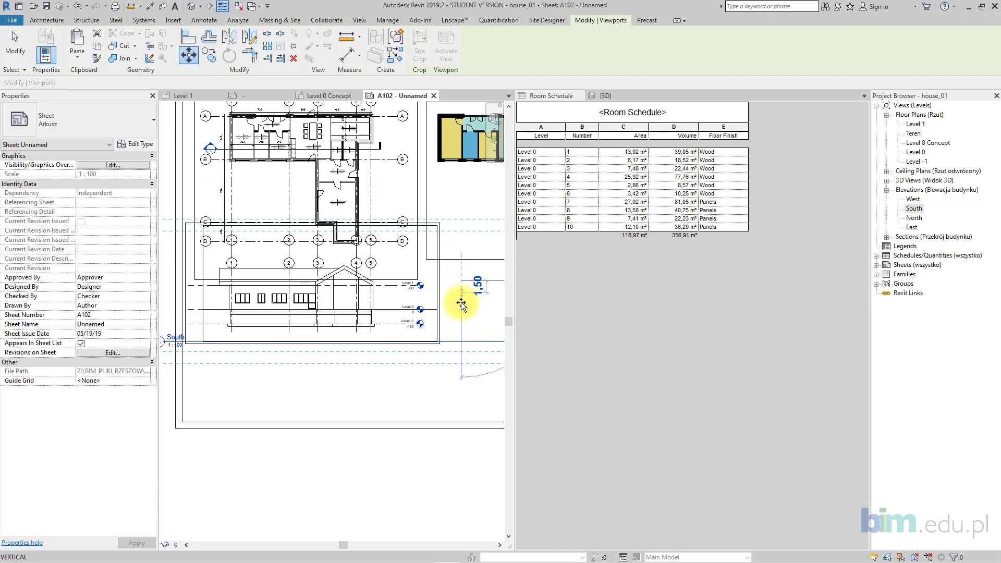
left_click(459, 320)
scroll(461, 322, "down", 2)
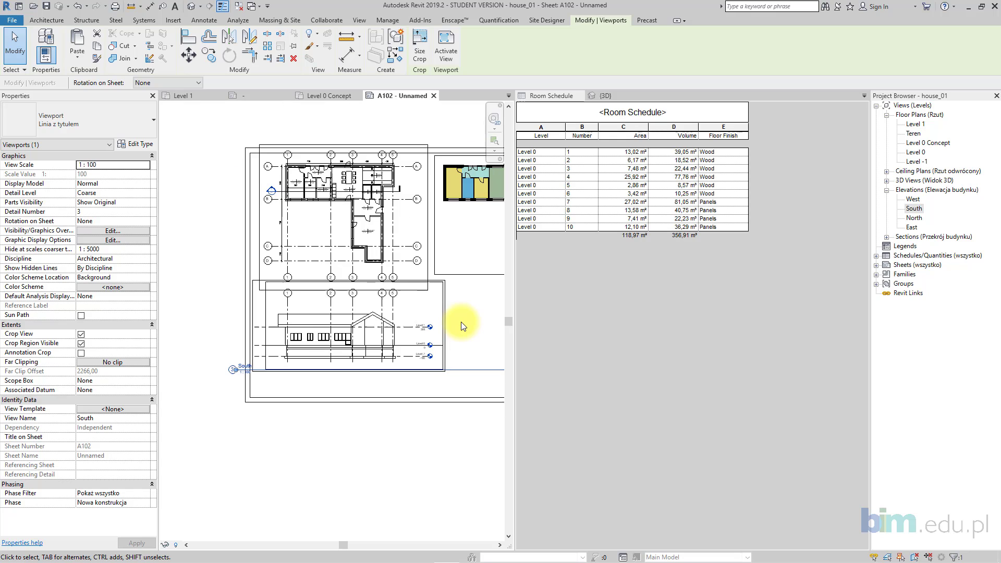
- Change the South viewport's type to Bez tytułu
left_click(68, 123)
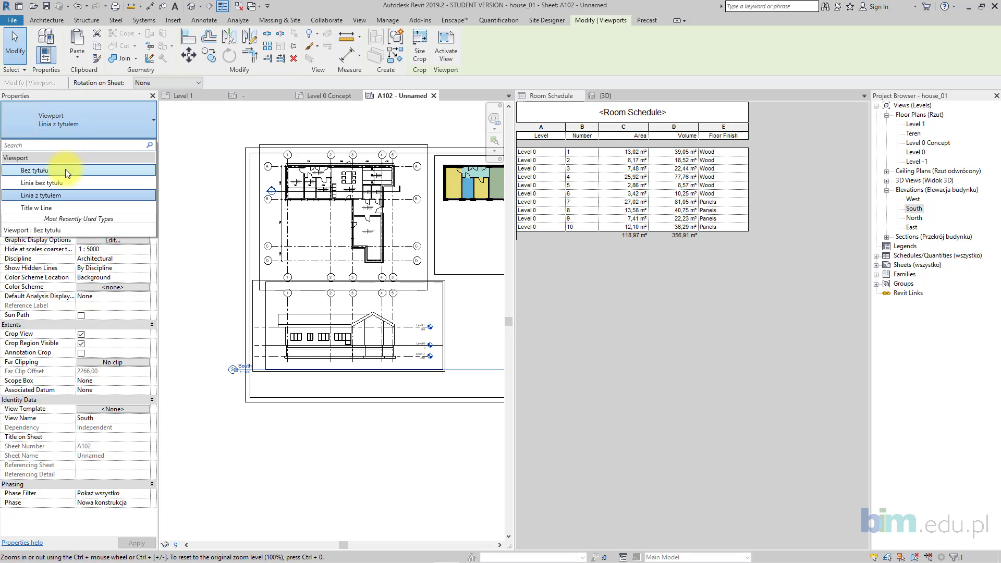
left_click(64, 169)
left_click(359, 424)
- Set the South elevation viewport's detail level to Fine
left_click(355, 327)
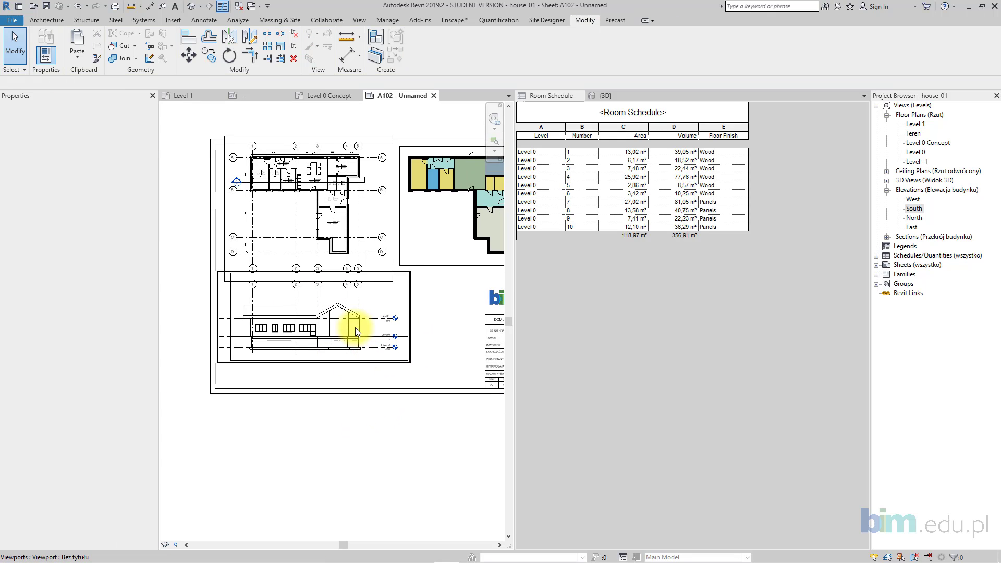
scroll(302, 340, "up", 3)
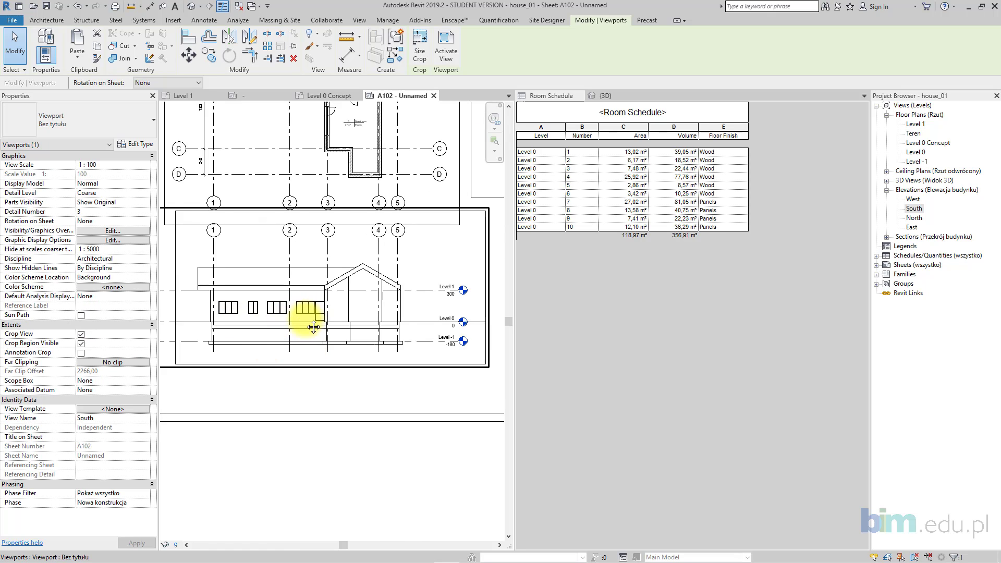
middle_click_drag(312, 319, 307, 332)
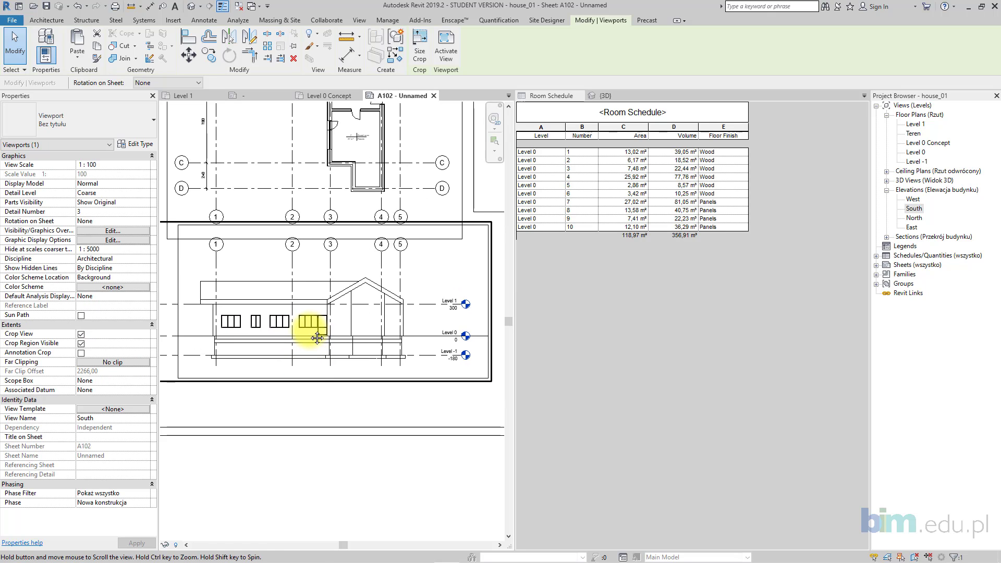
left_click(145, 193)
left_click(105, 217)
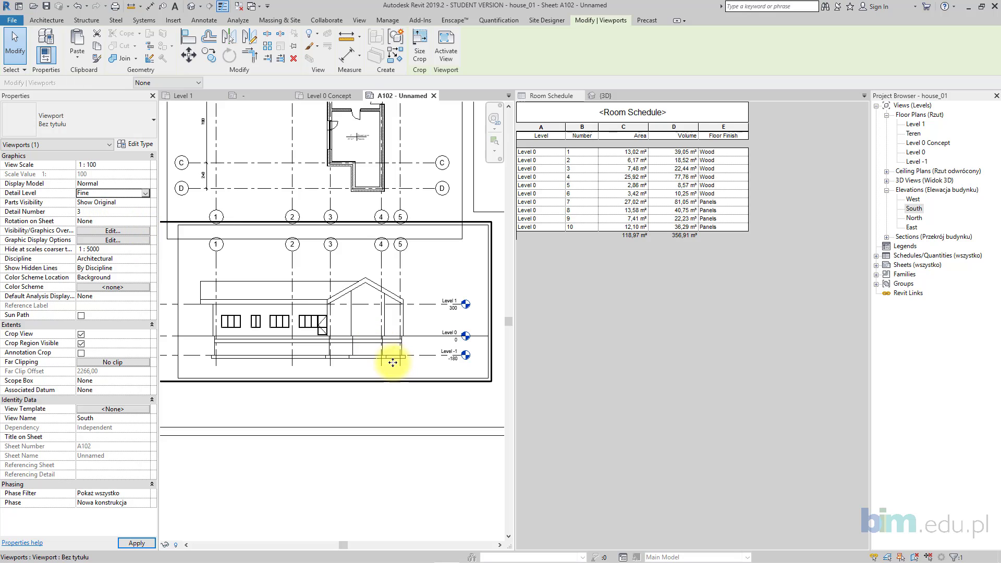
middle_click_drag(294, 338, 301, 340)
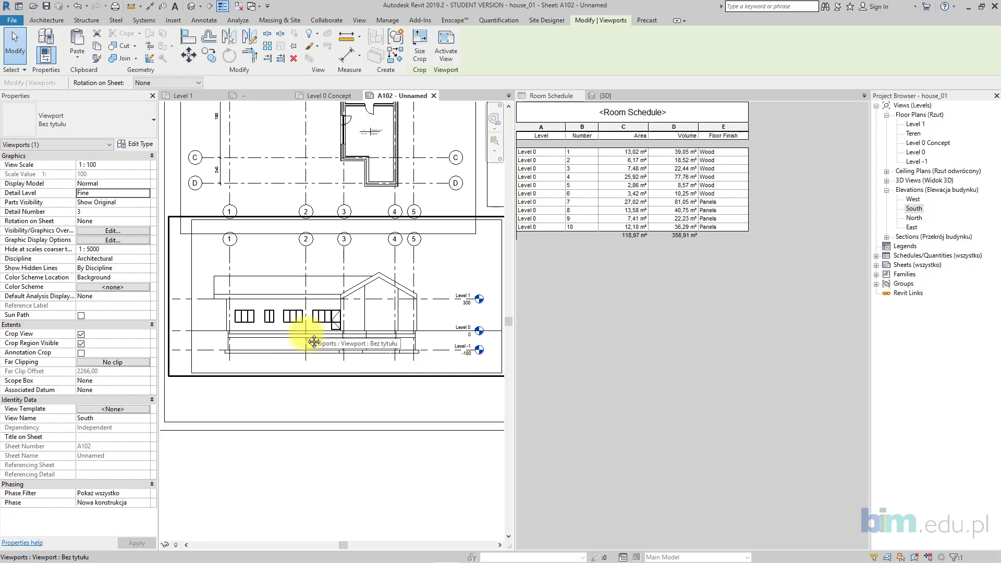
scroll(306, 334, "down", 1)
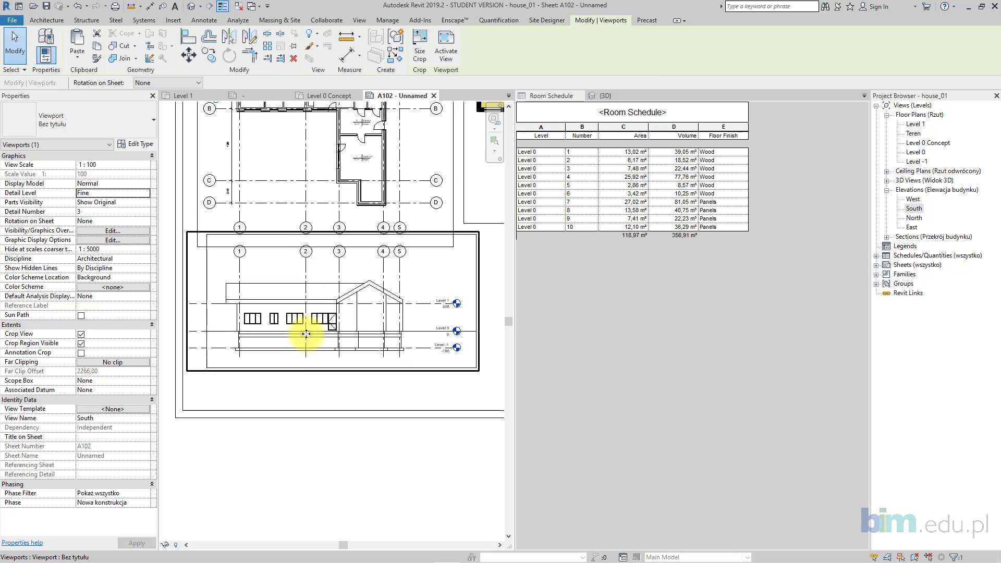
- Activate the South viewport, inspect the topography's properties, and return to the sheet
double_click(229, 318)
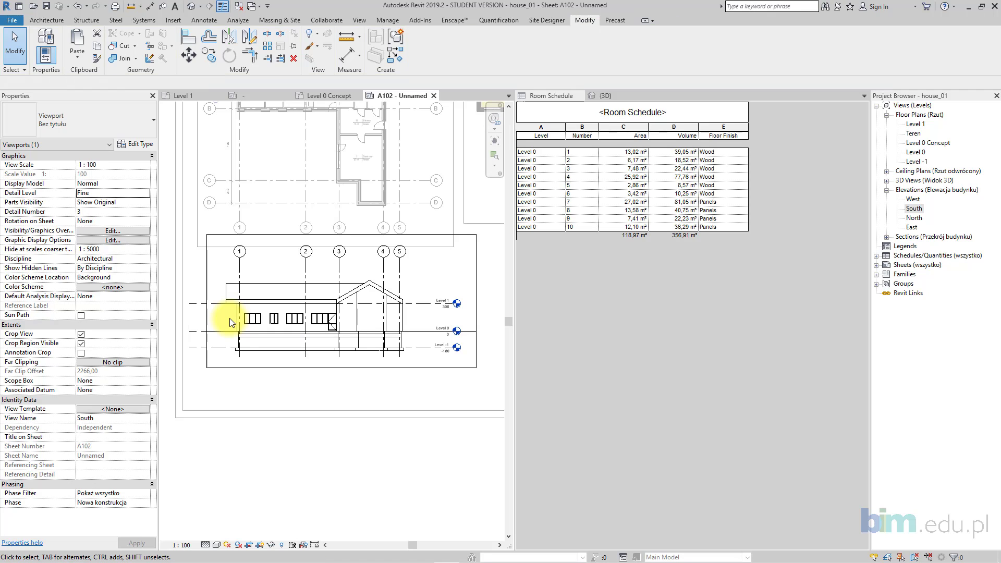
left_click(231, 332)
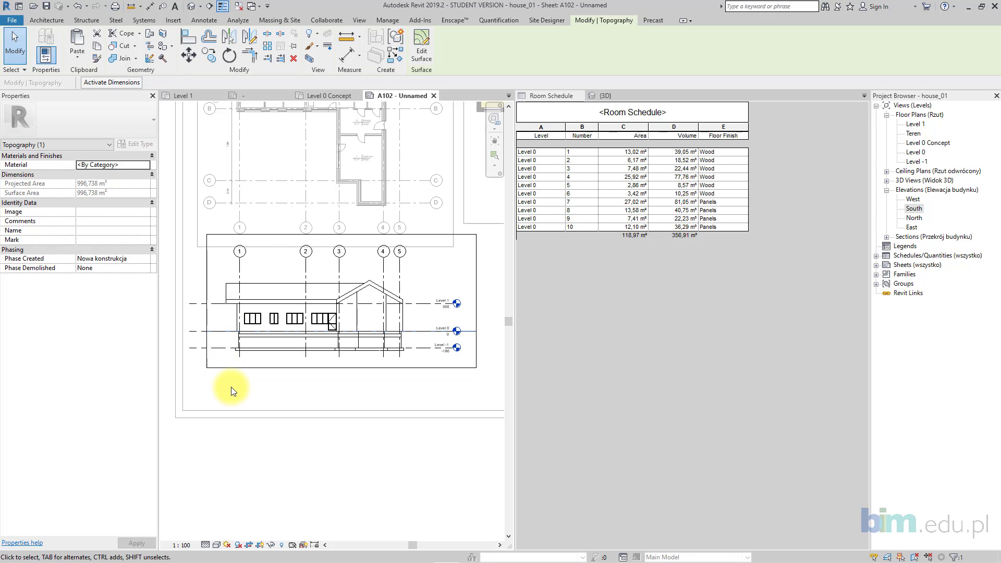
double_click(261, 461)
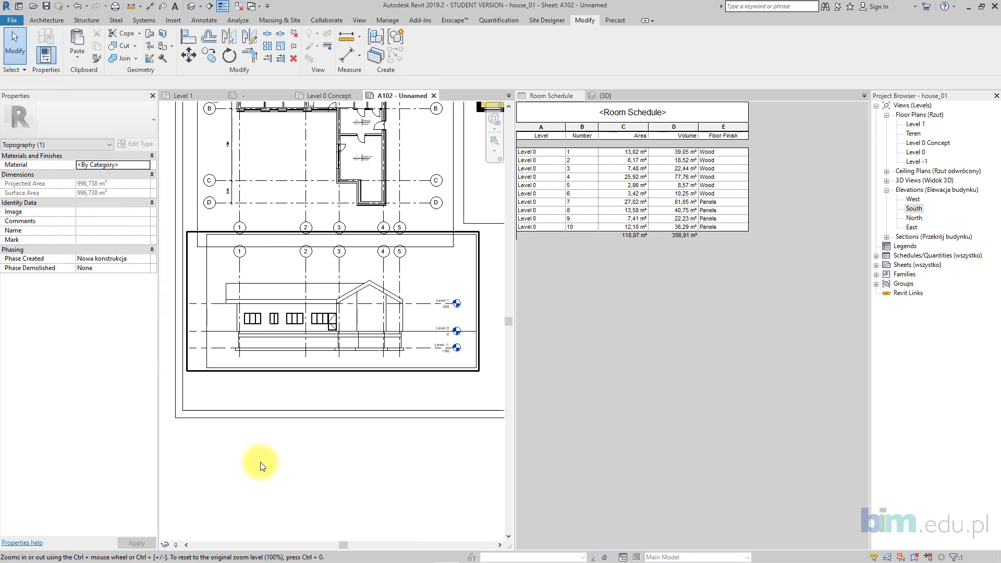
- Enter a different negative elevation of poche base in the Site Settings and check the ground on the South elevation
left_click(287, 20)
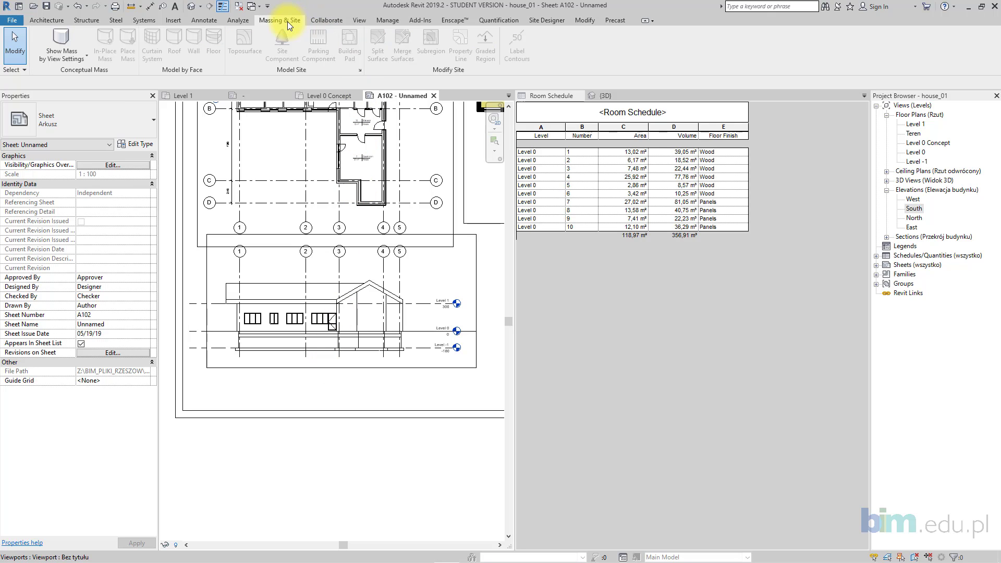
left_click(361, 70)
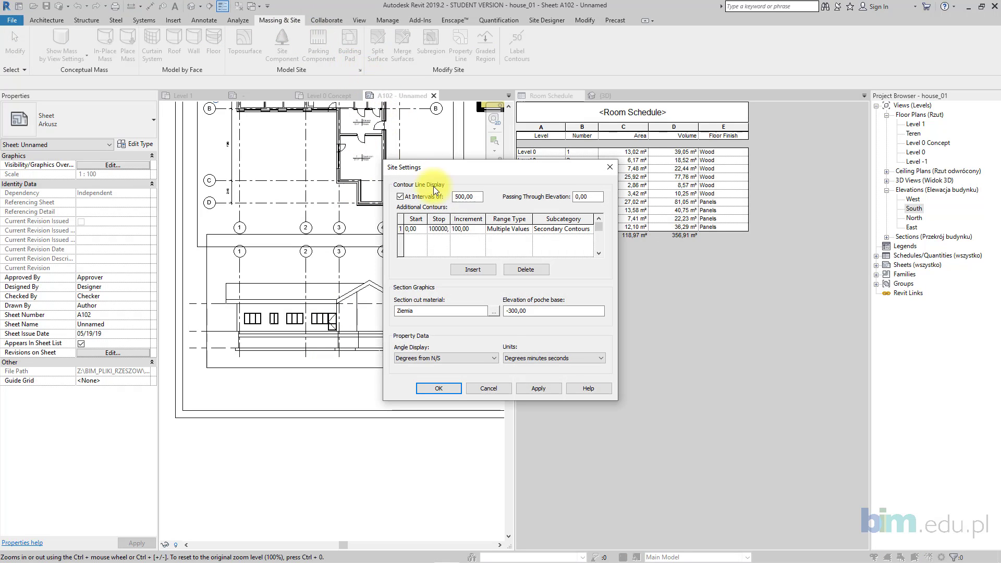
double_click(542, 311)
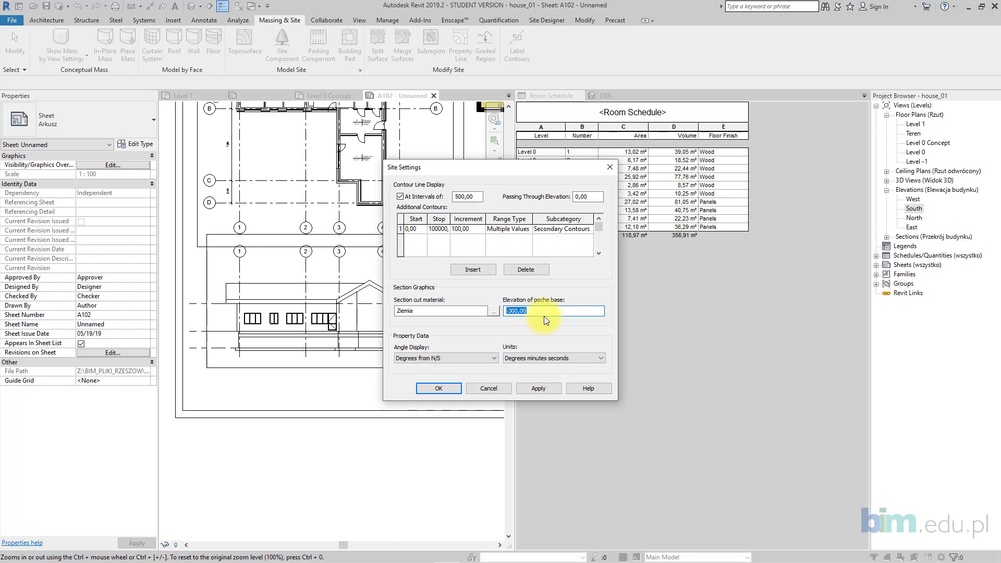
type("-")
left_click(450, 388)
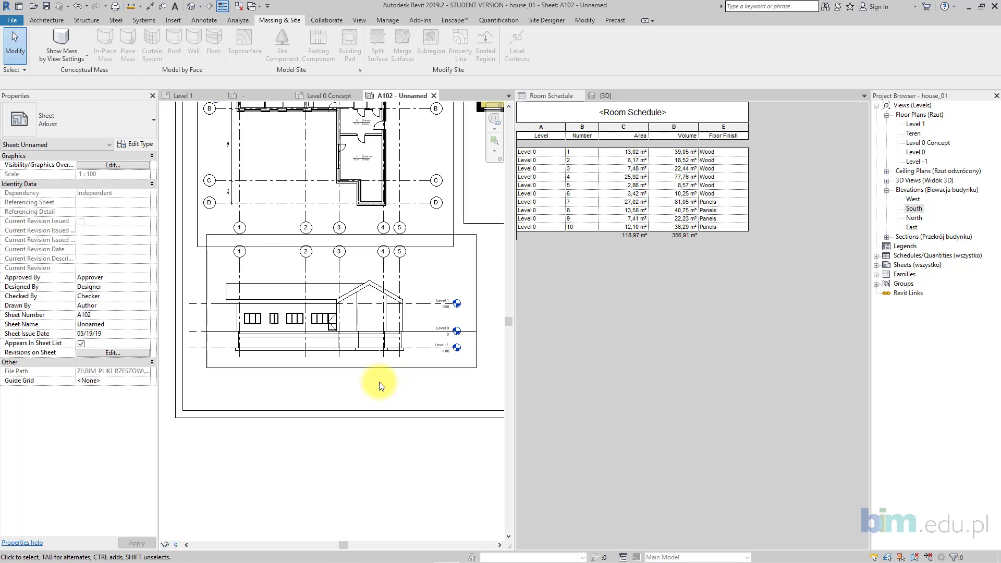
scroll(228, 340, "up", 5)
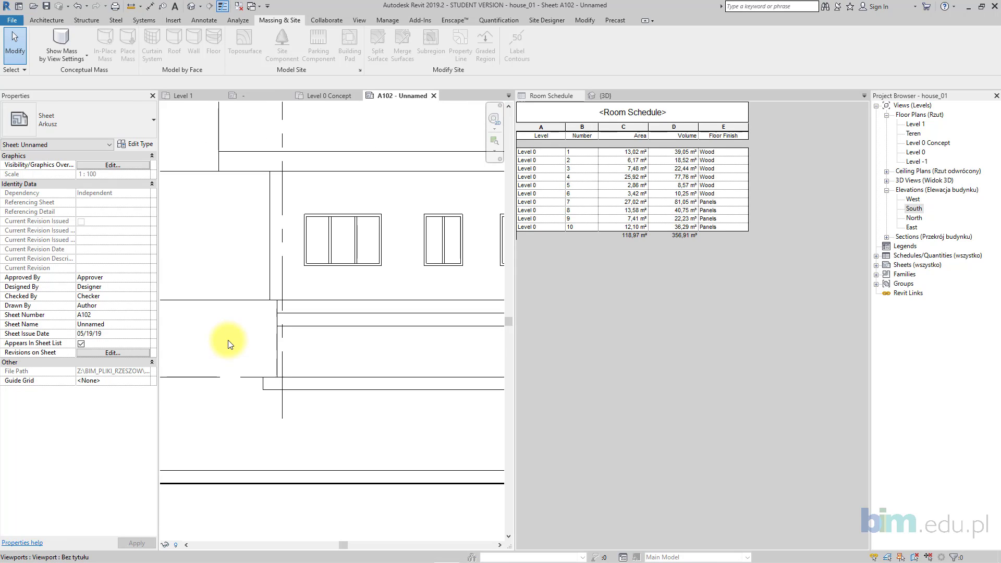
scroll(228, 341, "down", 2)
scroll(227, 339, "down", 4)
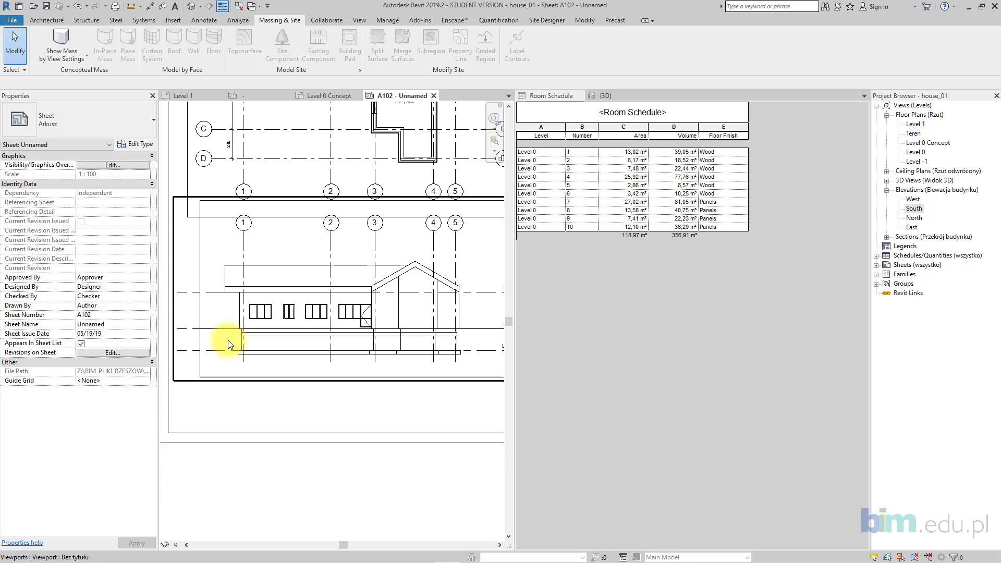
- Open the South elevation view and examine the topography's properties and its display around the building
left_click(911, 209)
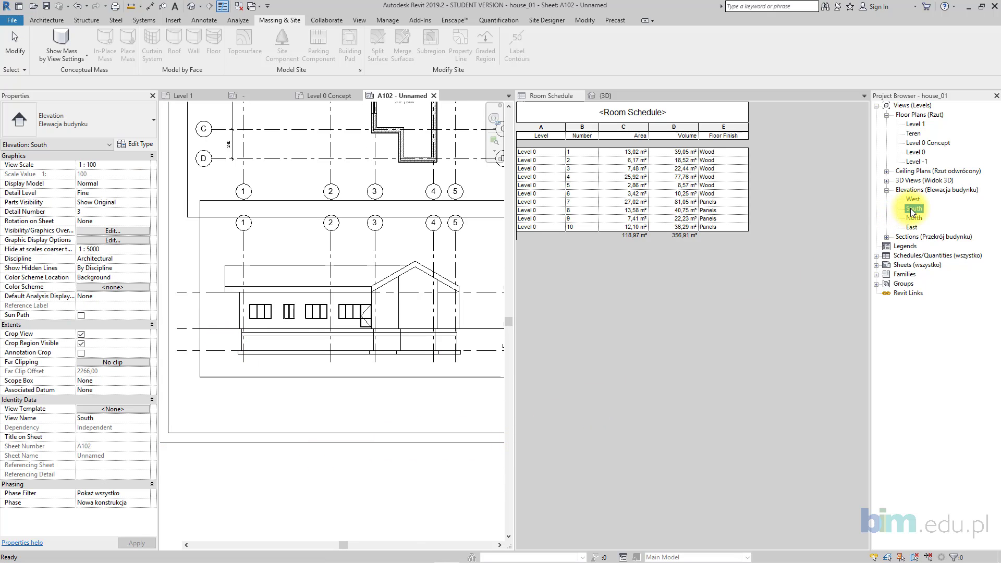
double_click(910, 210)
scroll(363, 306, "down", 4)
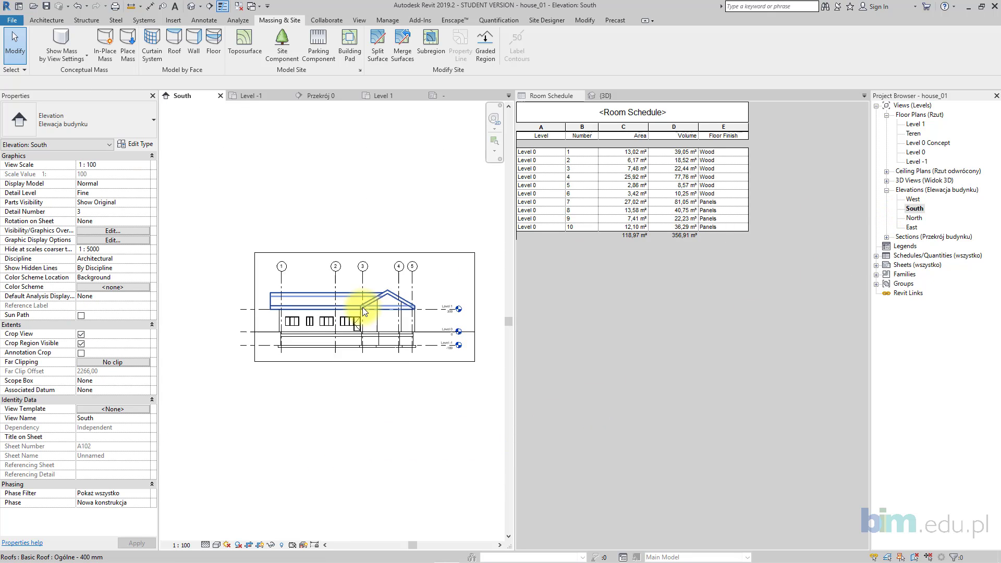
middle_click_drag(350, 305, 321, 295)
scroll(266, 331, "up", 3)
scroll(265, 331, "up", 3)
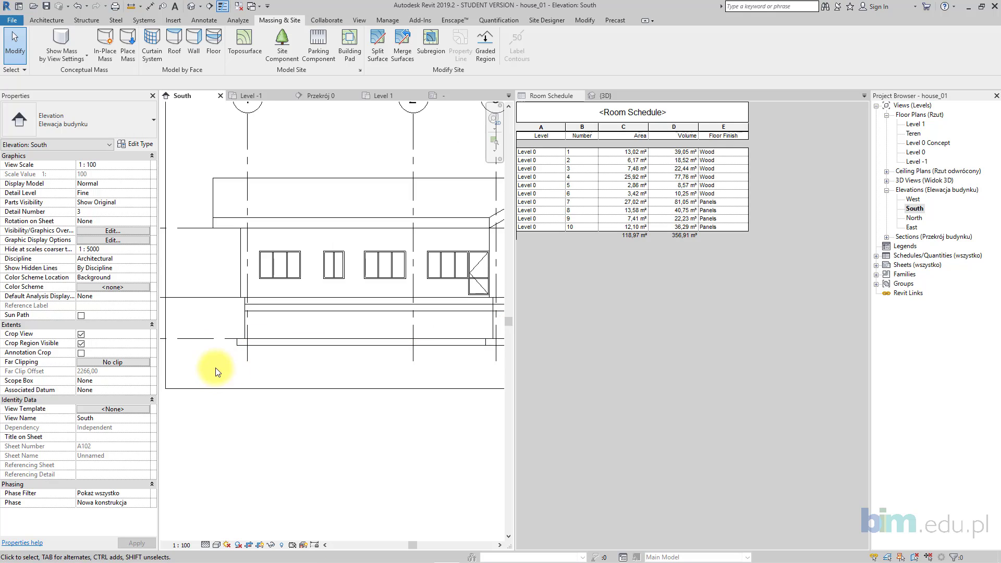
left_click(203, 298)
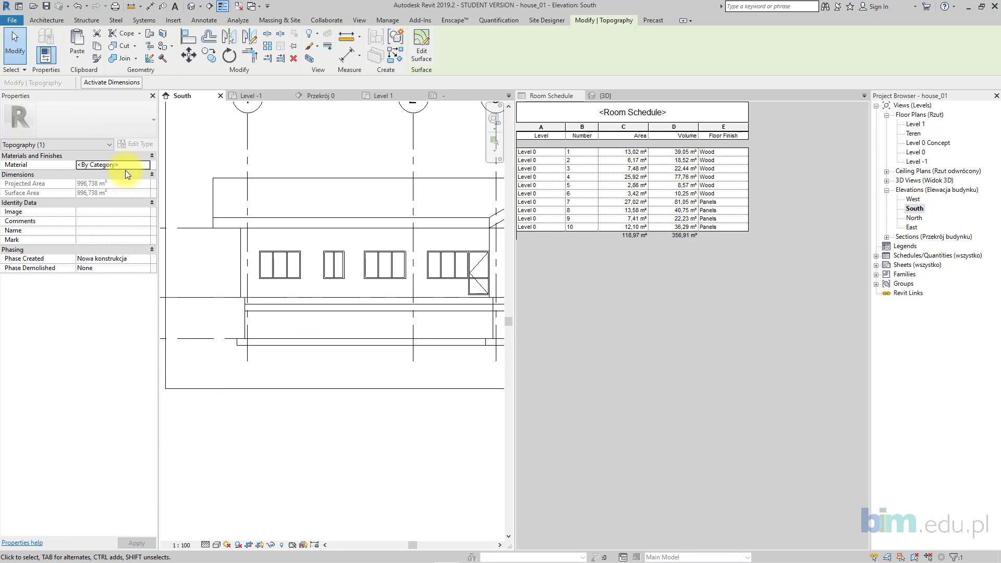
left_click(297, 402)
scroll(296, 383, "down", 4)
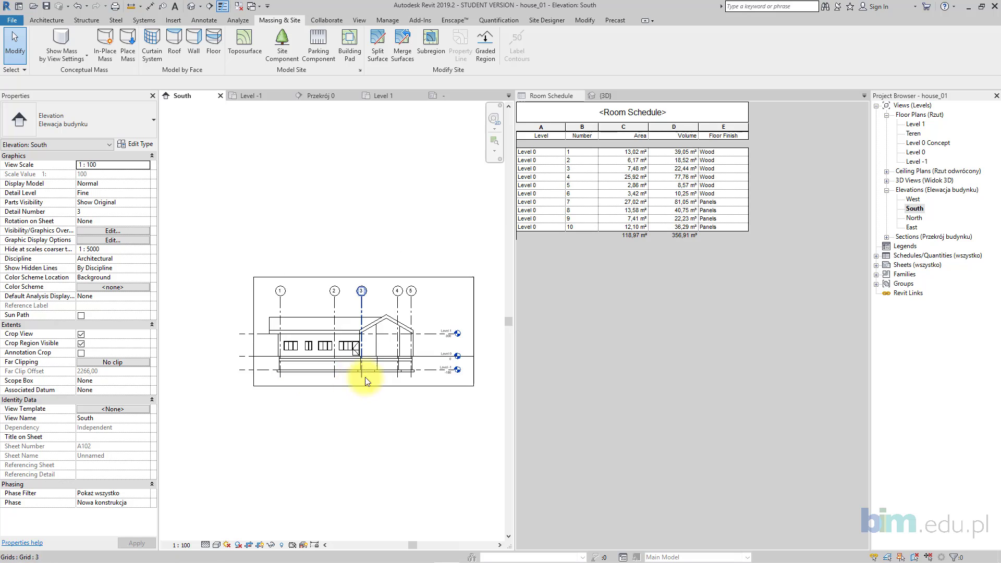
- In the Level 0 plan, move the South elevation marker up to just below the lower grid bubbles and fit the crop region around it
left_click(915, 152)
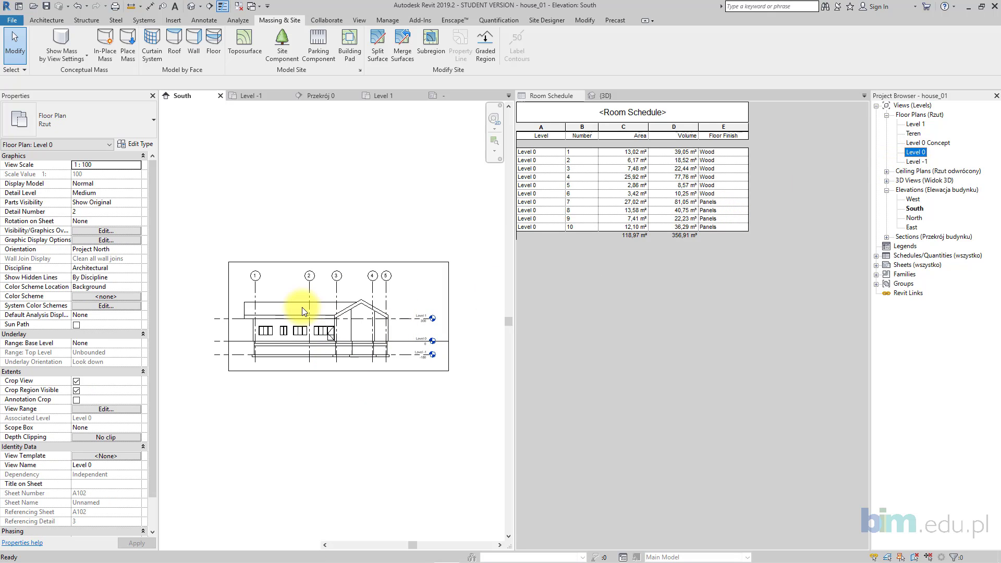
scroll(344, 278, "down", 5)
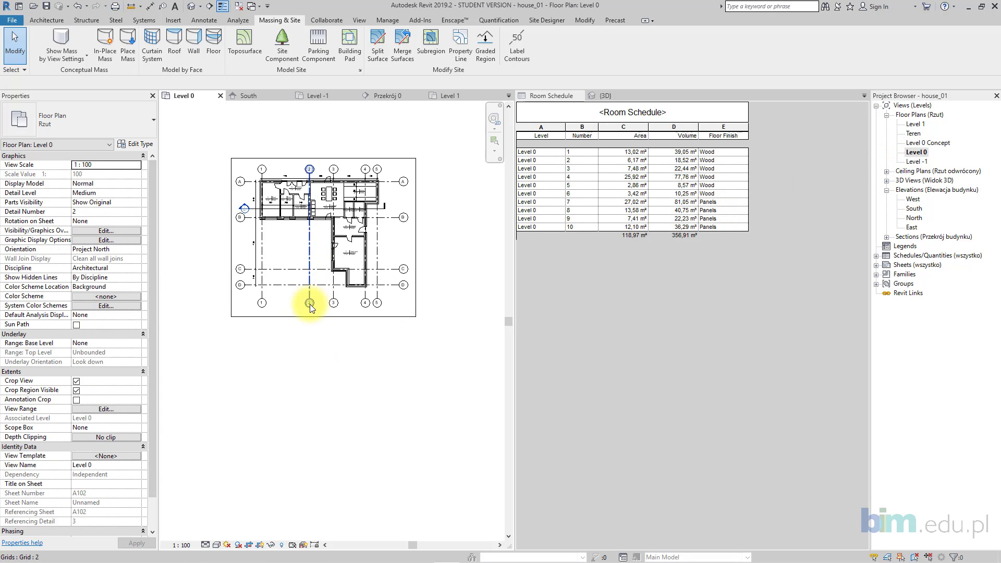
left_click(307, 316)
left_click_drag(324, 317, 324, 461)
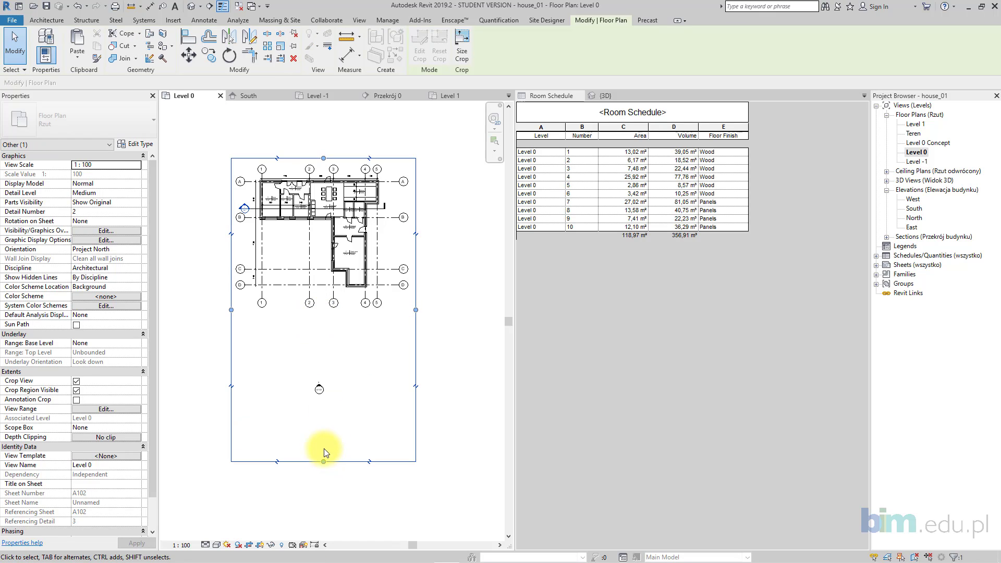
left_click_drag(318, 390, 316, 313)
left_click(335, 430)
left_click(320, 460)
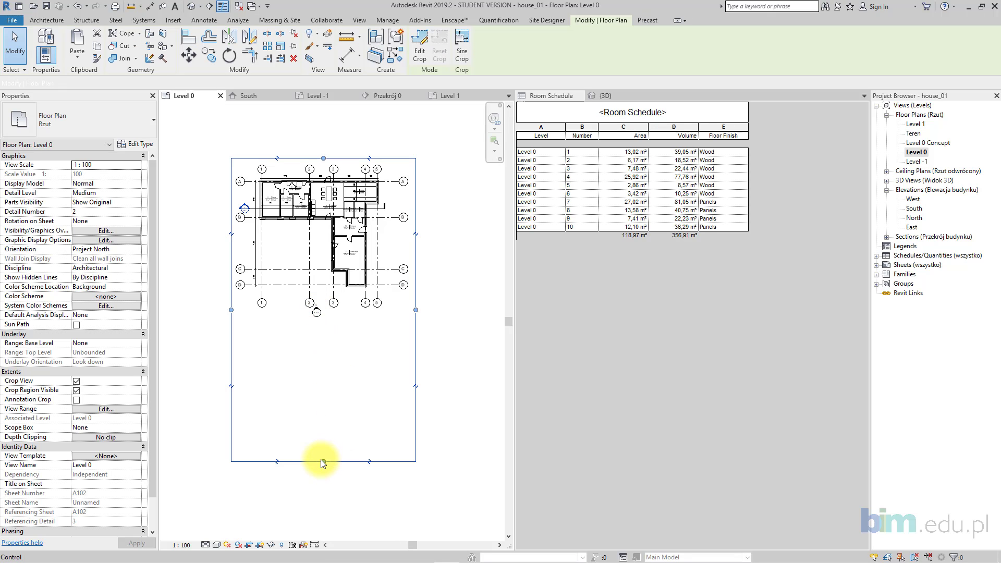
left_click_drag(320, 461, 323, 318)
left_click(330, 327)
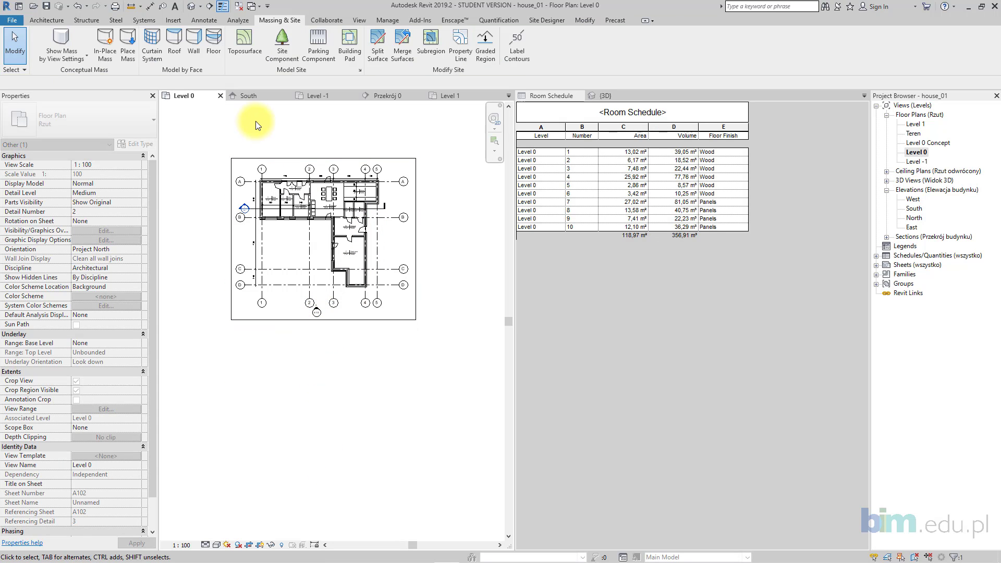
- Check the South elevation, open sheet A102, activate the South viewport and turn on its shadows
left_click(248, 95)
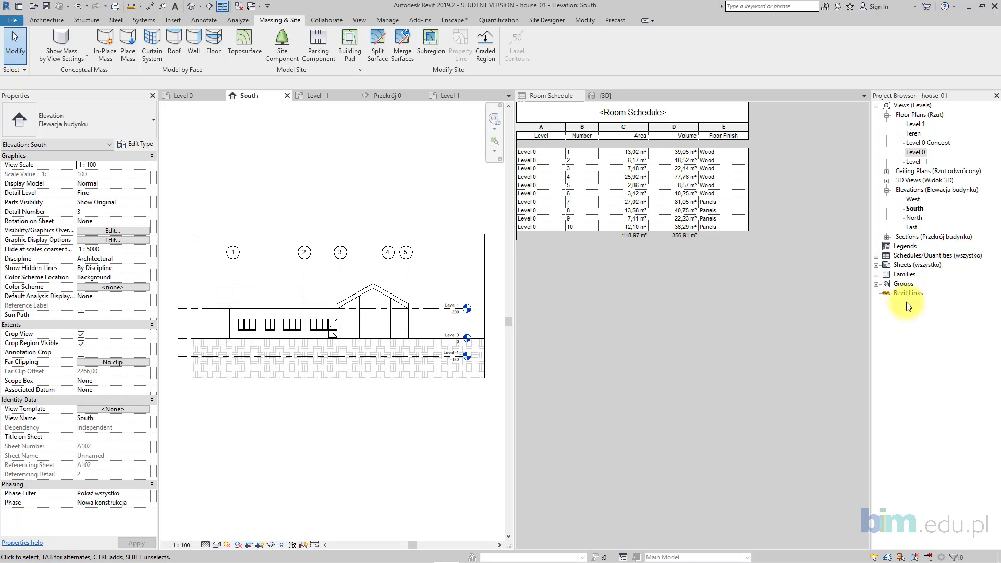
double_click(903, 265)
left_click(904, 275)
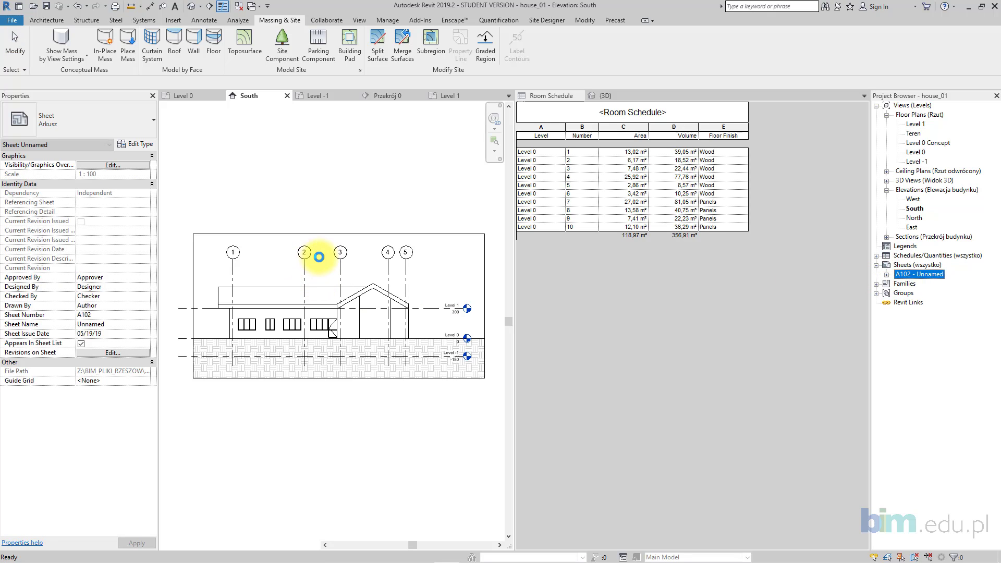
double_click(315, 289)
left_click(239, 545)
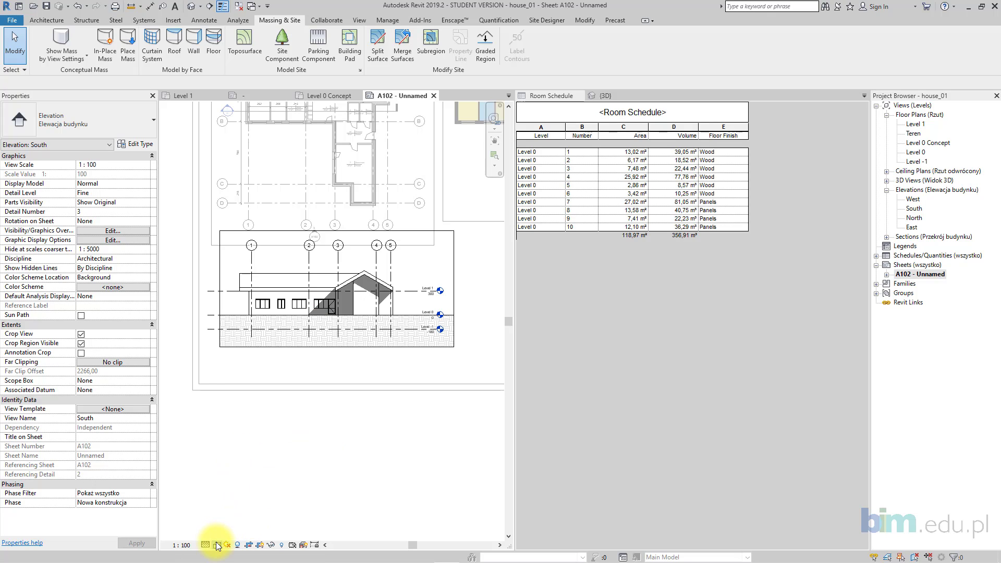
- Try the Shaded visual style on the South elevation and return it to Hidden Line
left_click(217, 545)
left_click(233, 499)
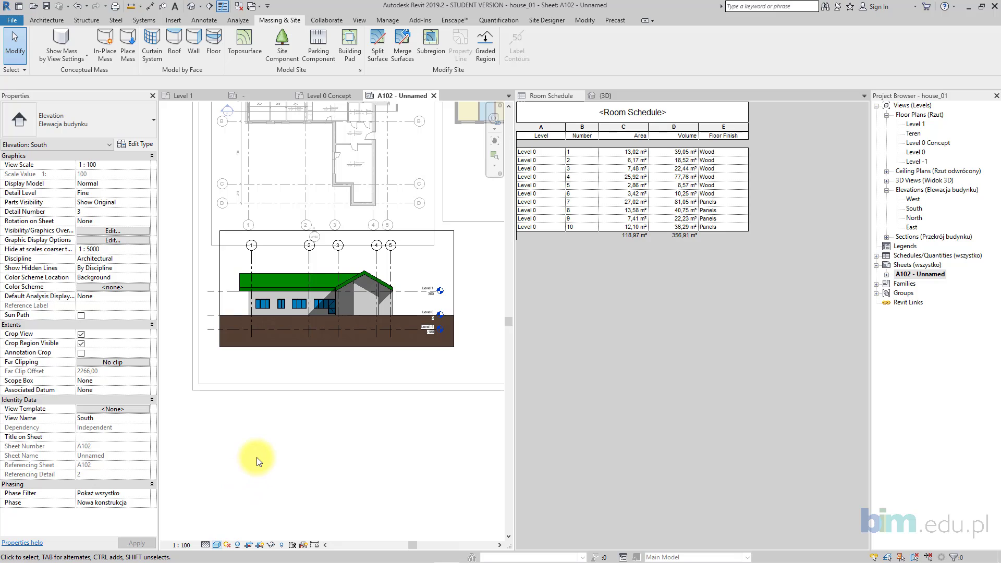
left_click(216, 545)
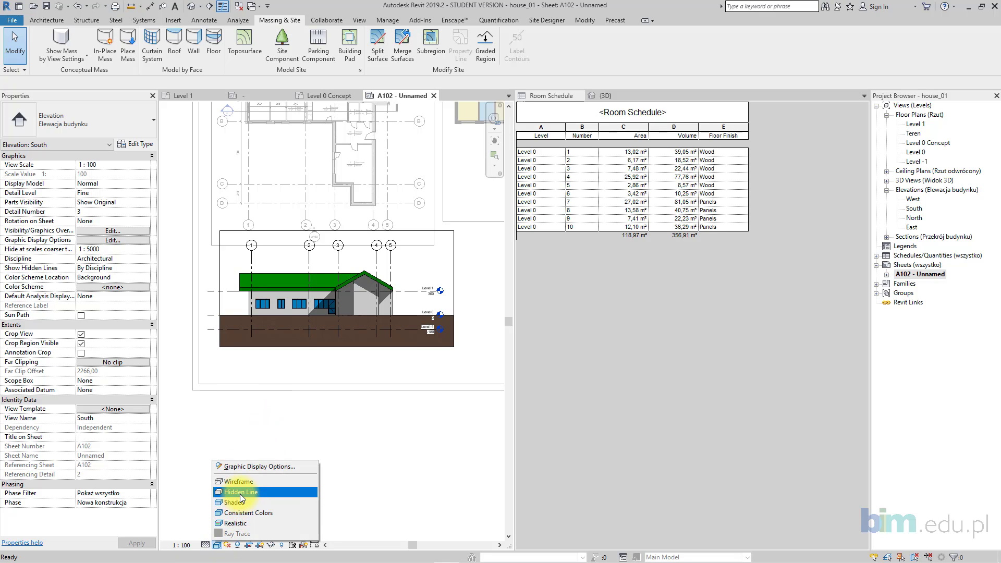
left_click(239, 492)
- Set the South elevation's background to Gradient in its Graphic Display Options
left_click(216, 545)
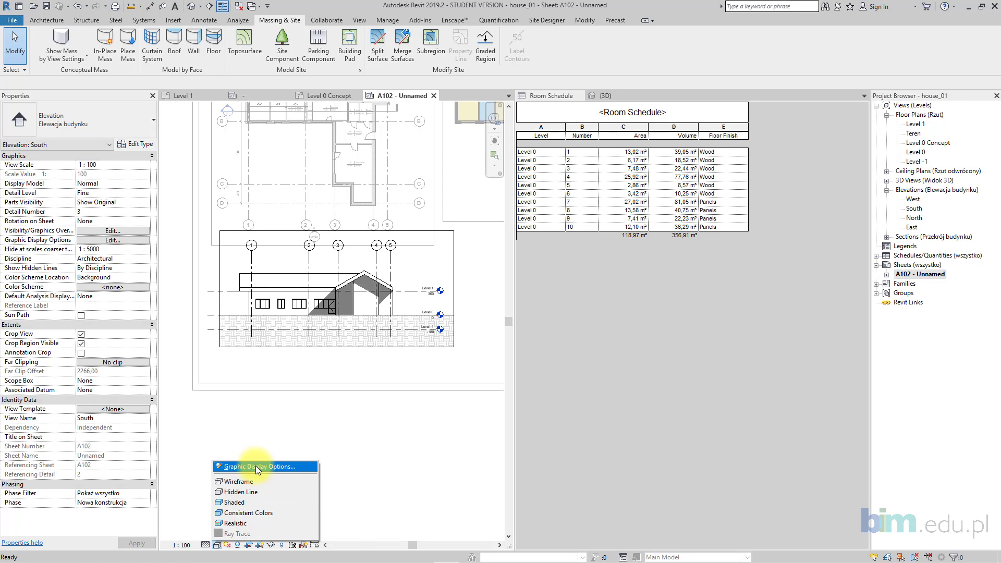
left_click(257, 467)
left_click_drag(262, 117, 560, 225)
left_click(477, 393)
left_click(542, 408)
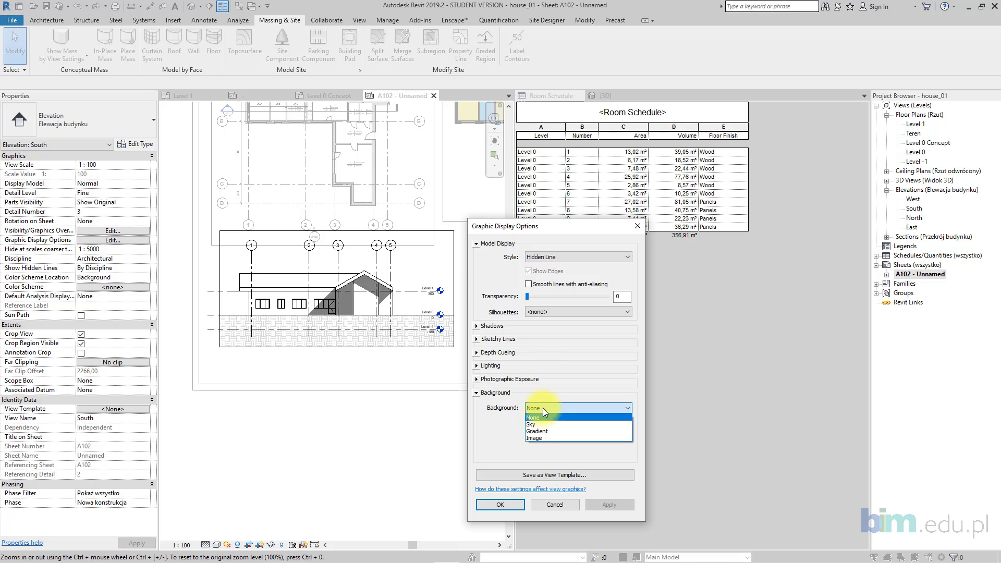
left_click(539, 430)
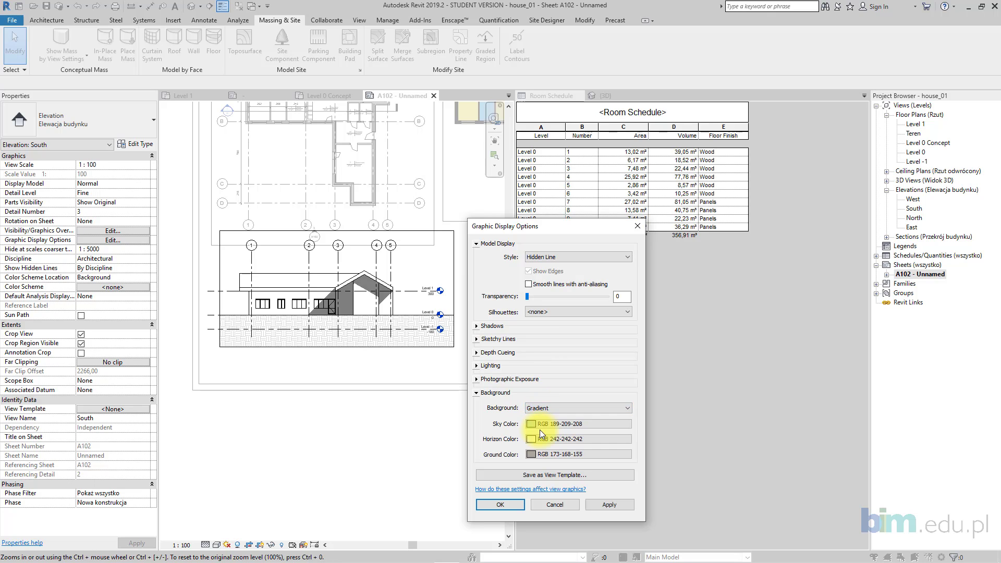
left_click(595, 502)
left_click(500, 505)
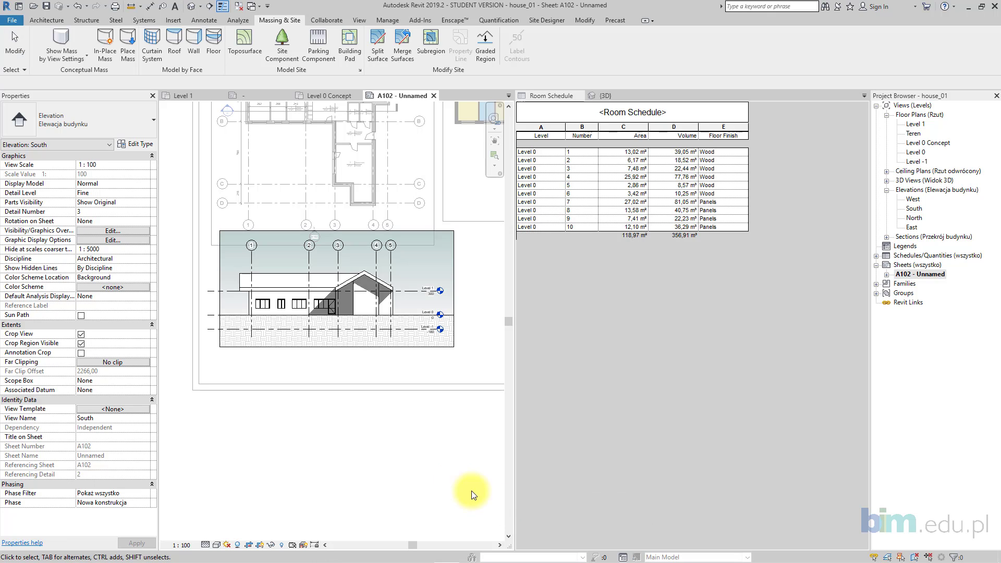
- Lower the top crop edge of the South elevation to just below its grid bubbles and deactivate the viewport
double_click(396, 441)
scroll(352, 229, "up", 2)
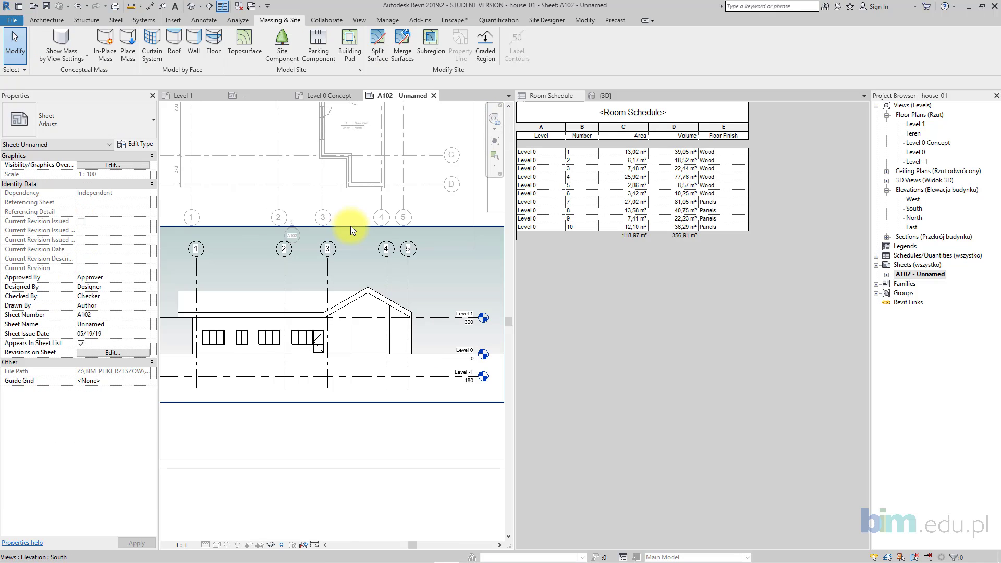
left_click(350, 227)
left_click_drag(326, 226, 324, 262)
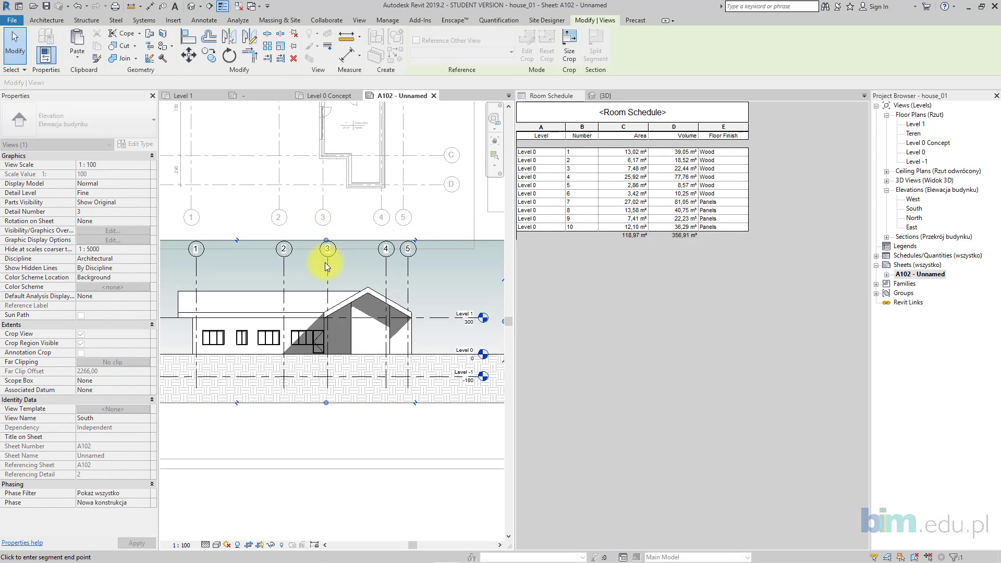
left_click(383, 470)
double_click(377, 469)
scroll(386, 446, "down", 3)
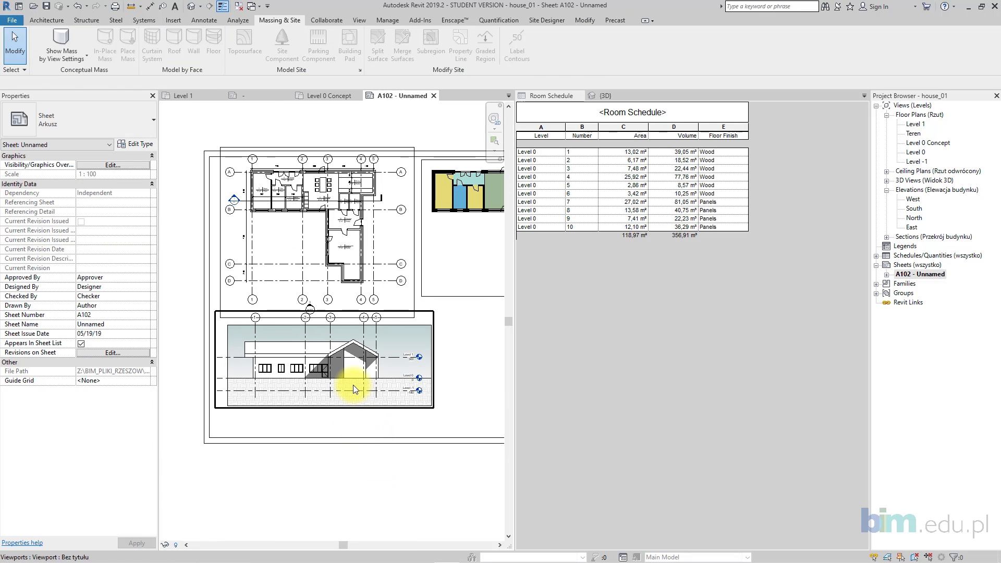
- Nudge the South viewport down and move it so its grid 1 lines up with grid 1 of the Level 0 plan
left_click(354, 386)
key("Down")
key("Down")
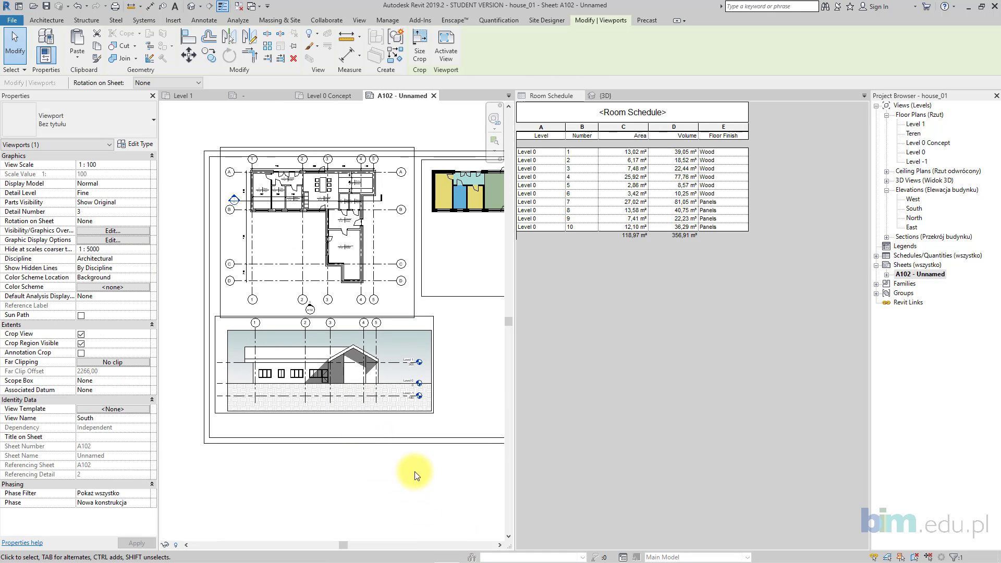
scroll(276, 365, "up", 2)
left_click(187, 53)
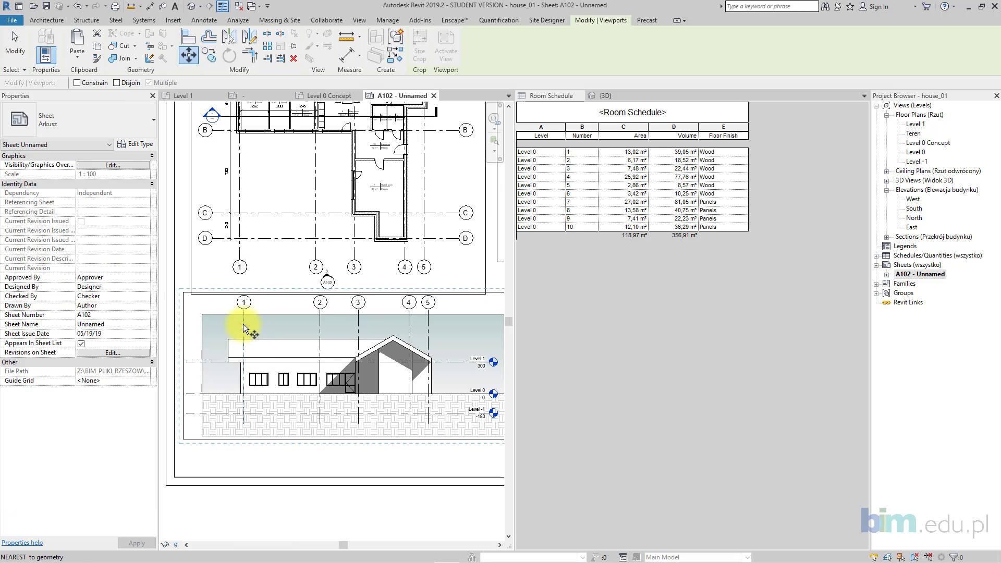
left_click(202, 196)
scroll(209, 266, "up", 2)
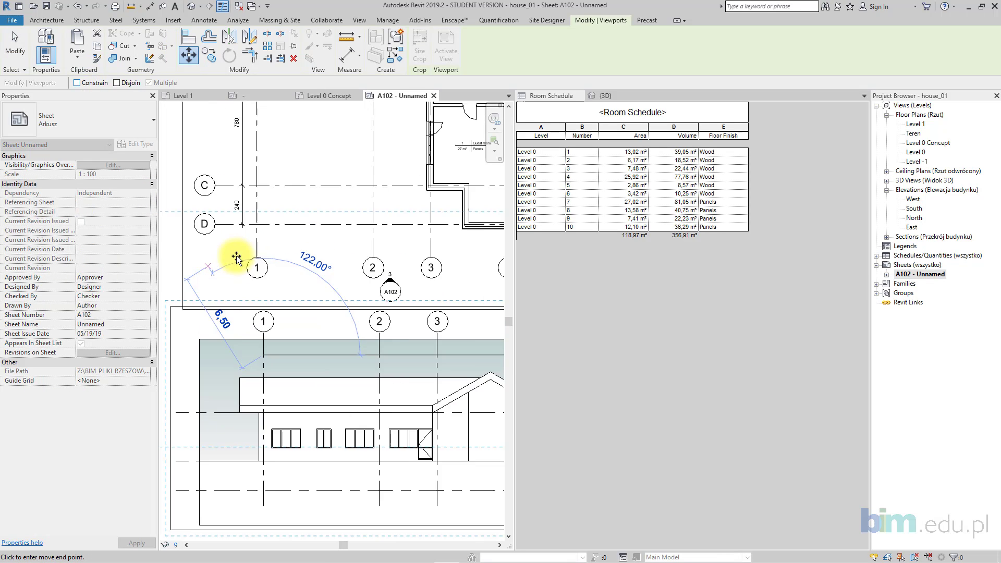
scroll(236, 257, "up", 1)
left_click(274, 262)
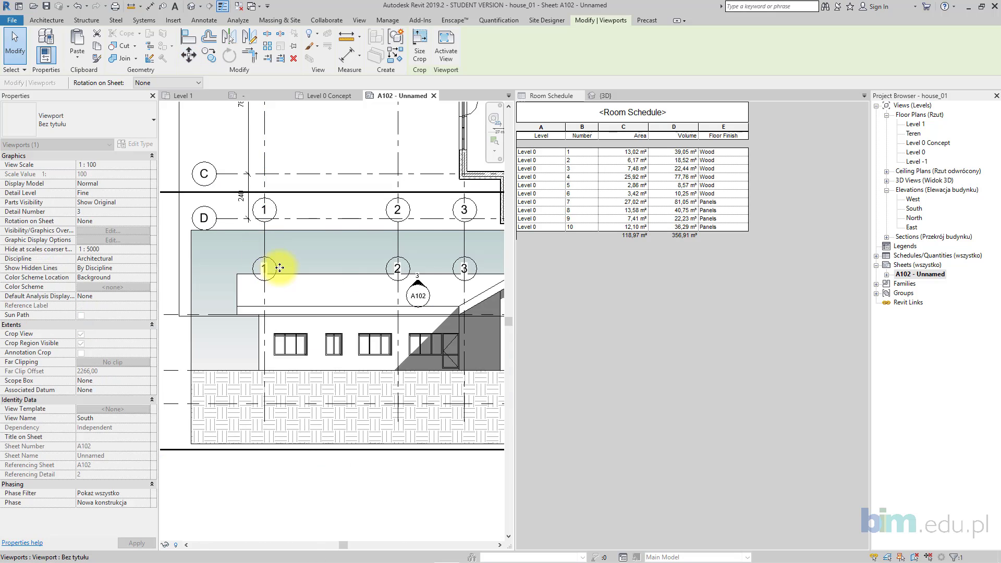
- Move the South viewport straight down until it clears the Level 0 plan viewport, keeping the grids aligned
scroll(273, 262, "down", 3)
left_click(295, 276)
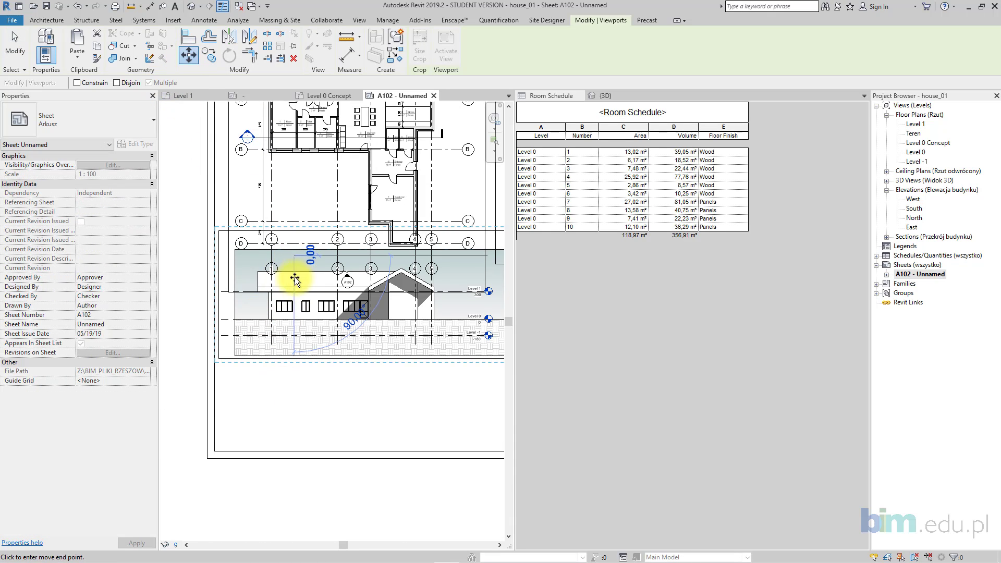
left_click(293, 307)
scroll(344, 404, "down", 3)
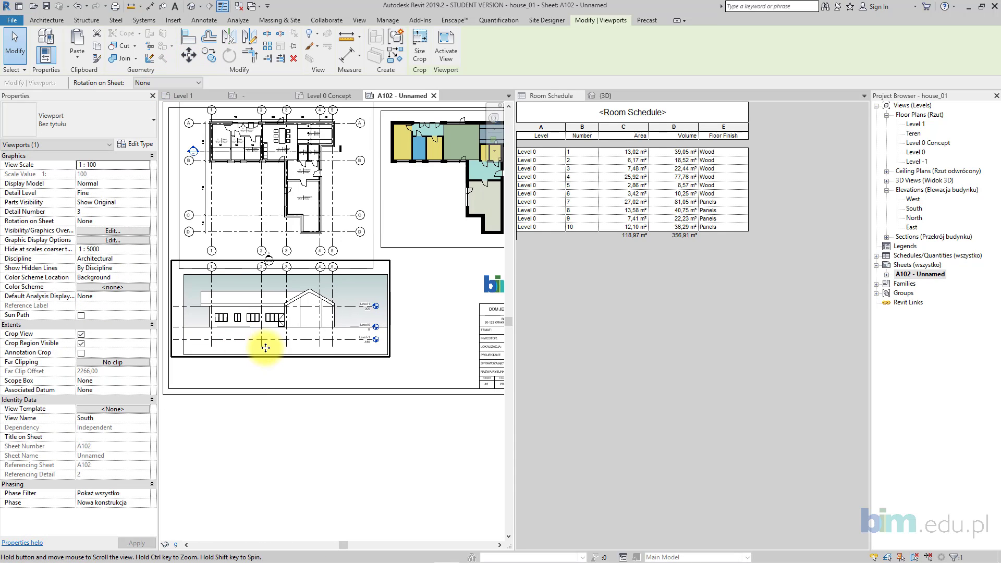
left_click(353, 414)
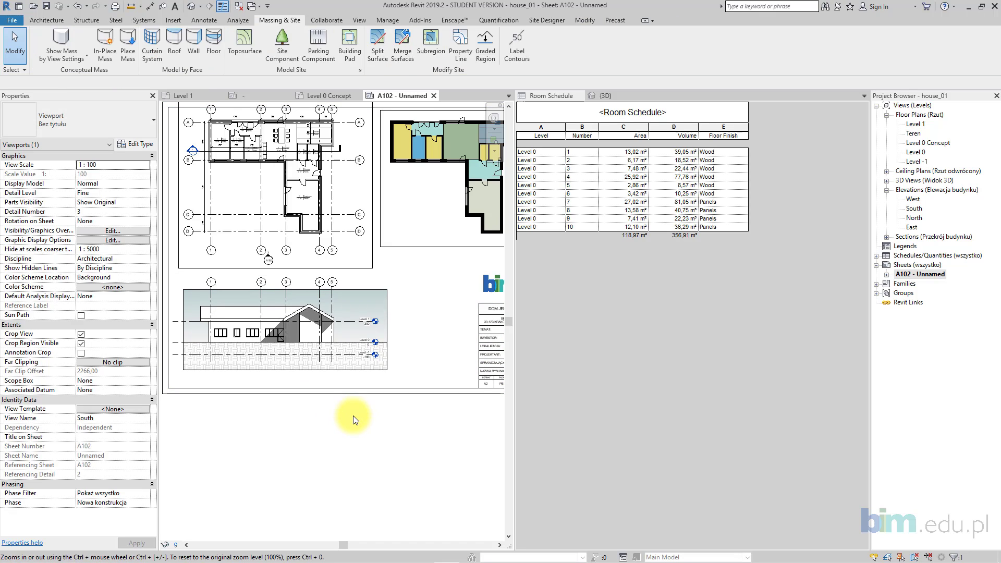
scroll(359, 412, "down", 1)
middle_click_drag(367, 413, 356, 408)
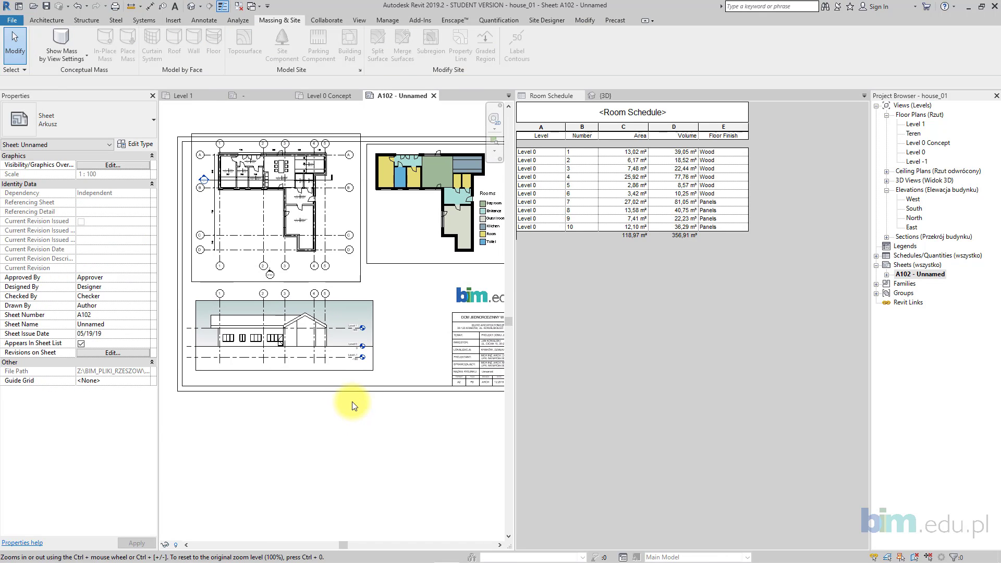
- Place the Room Schedule on sheet A102 between the South elevation and the title block
double_click(911, 256)
left_click(916, 264)
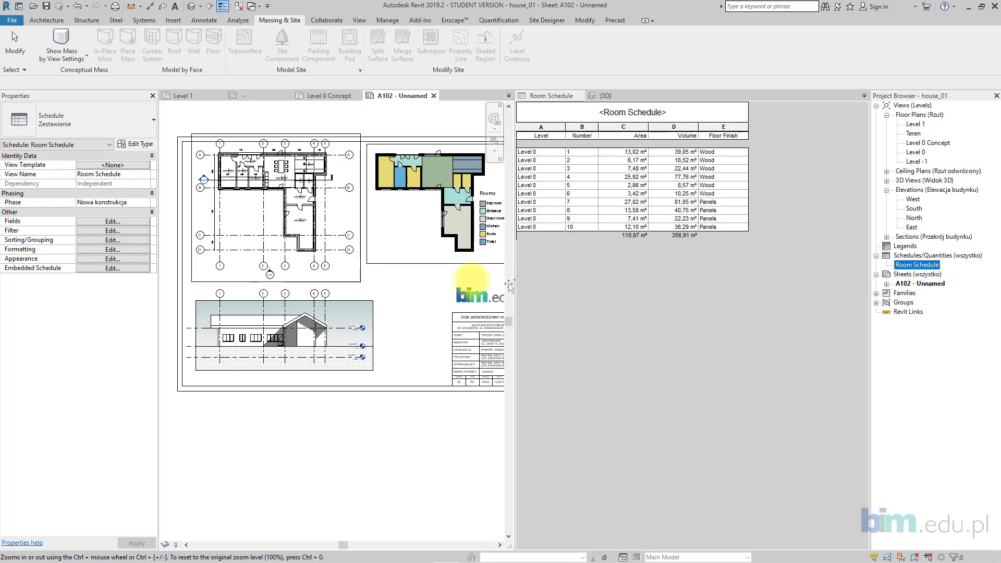
left_click_drag(509, 286, 428, 339)
left_click(405, 327)
scroll(423, 333, "up", 4)
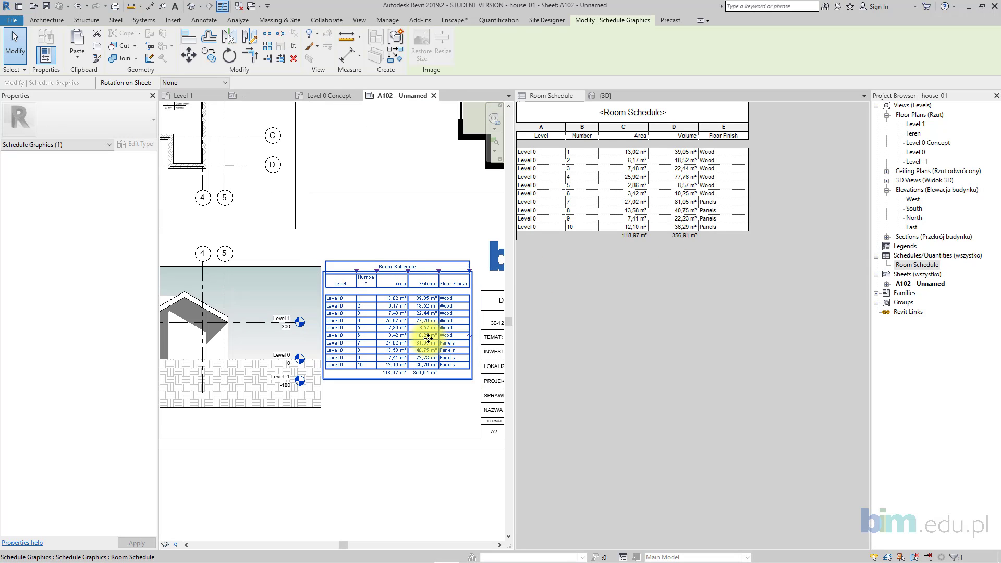
left_click(448, 399)
scroll(447, 400, "down", 2)
left_click(427, 365)
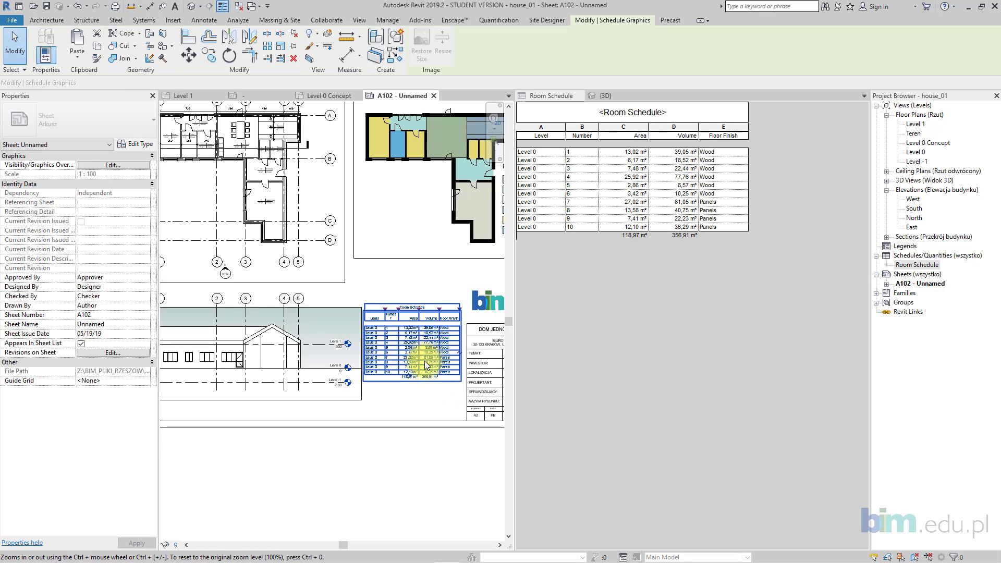
scroll(425, 362, "down", 2)
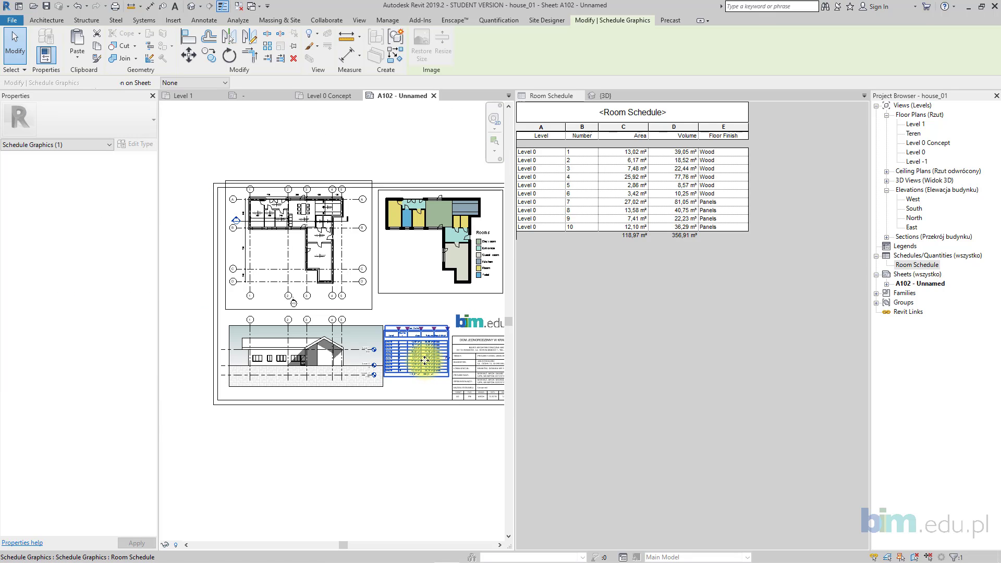
left_click(428, 442)
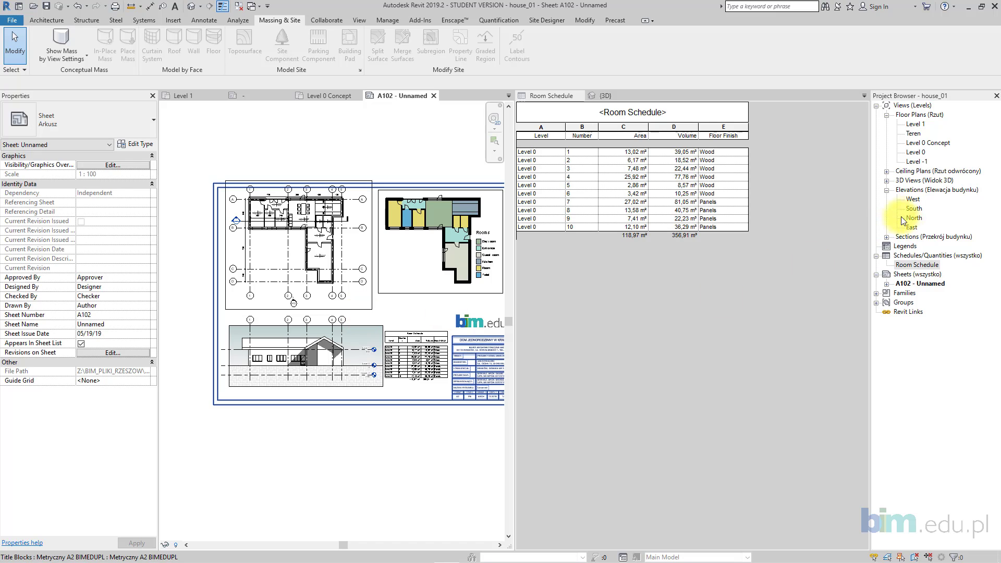
- In the Level 0 plan, place a perspective camera below grid D near grid 2, aimed at the building corner near grids 3 and C
left_click(915, 152)
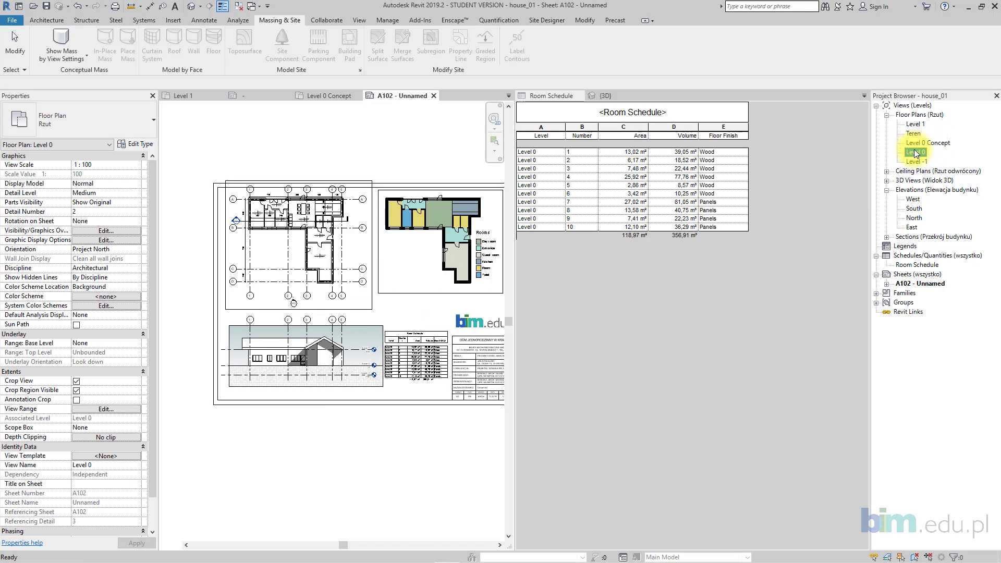
double_click(916, 152)
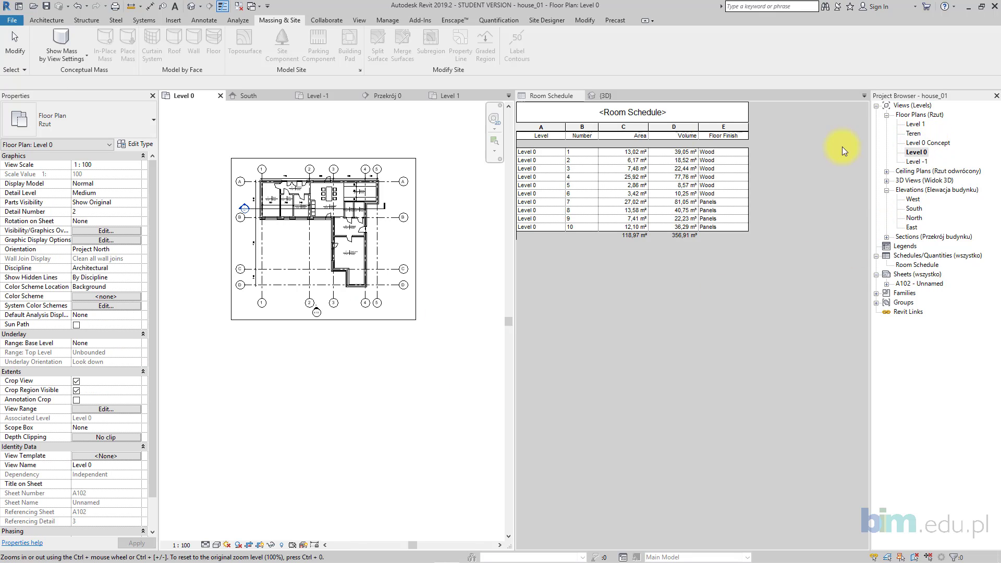
left_click(200, 7)
left_click(205, 30)
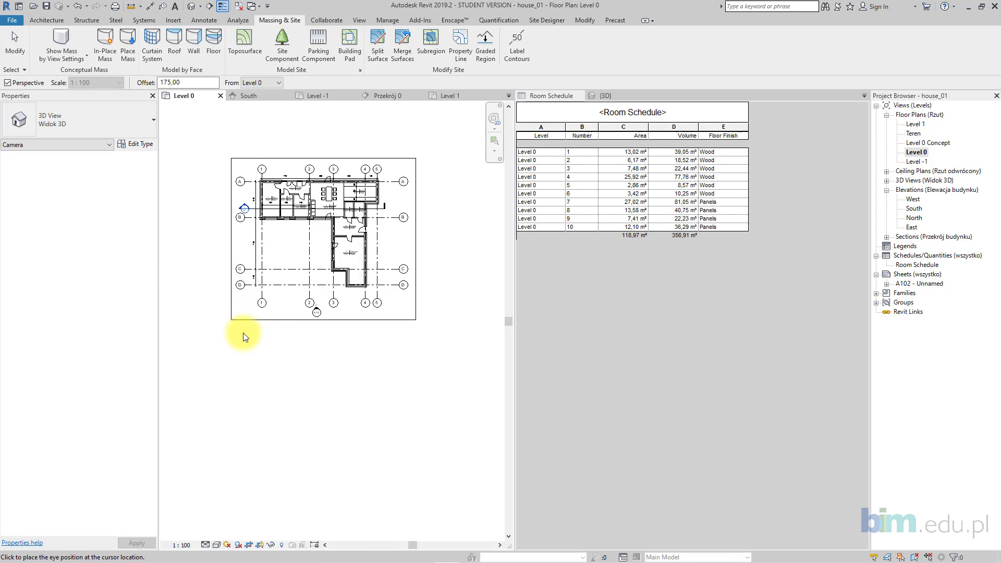
left_click(301, 313)
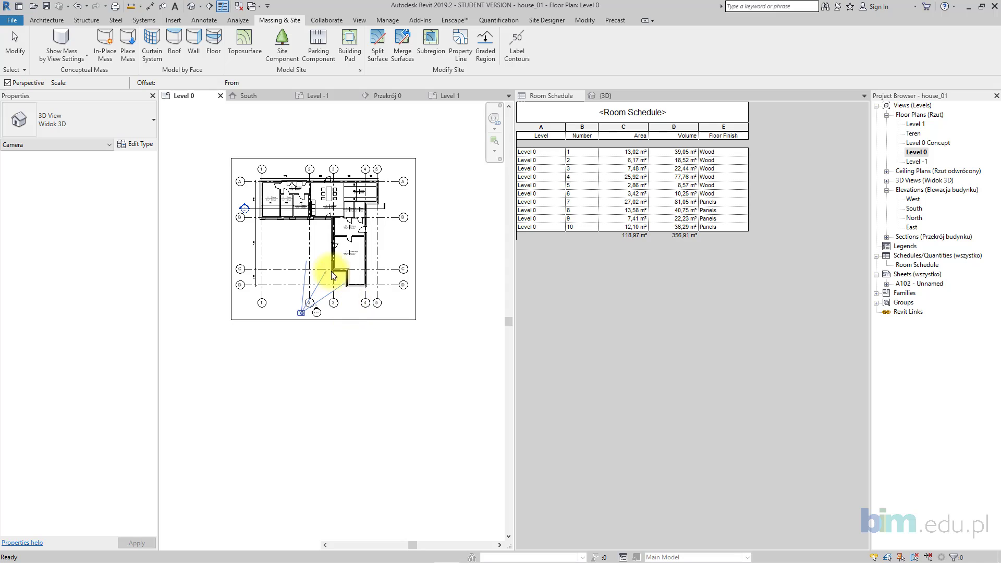
left_click(327, 273)
- Enlarge the crop region of the new perspective view on all four sides, extending the left side the furthest
scroll(317, 293, "down", 3)
left_click_drag(404, 308, 451, 308)
left_click_drag(348, 248, 348, 195)
left_click_drag(348, 365, 348, 374)
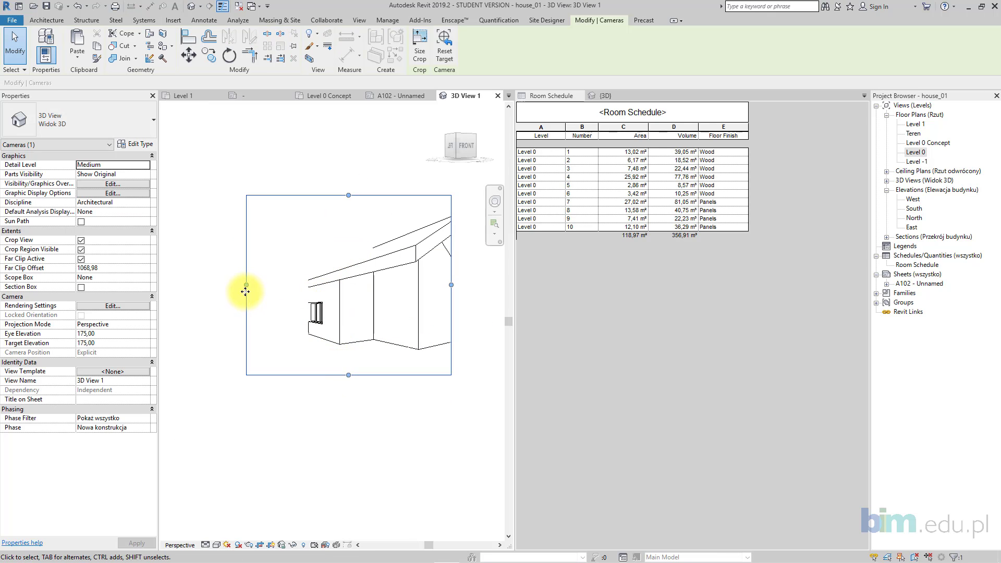
left_click_drag(246, 281, 179, 285)
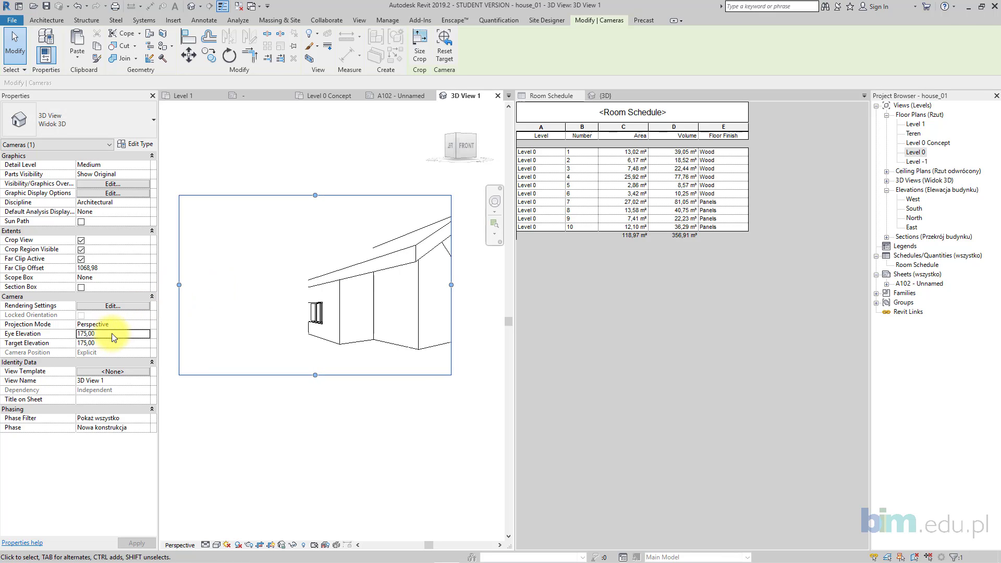
- Set both the eye elevation and the target elevation of the perspective camera to 120
double_click(111, 334)
type("120")
left_click(112, 344)
type("120")
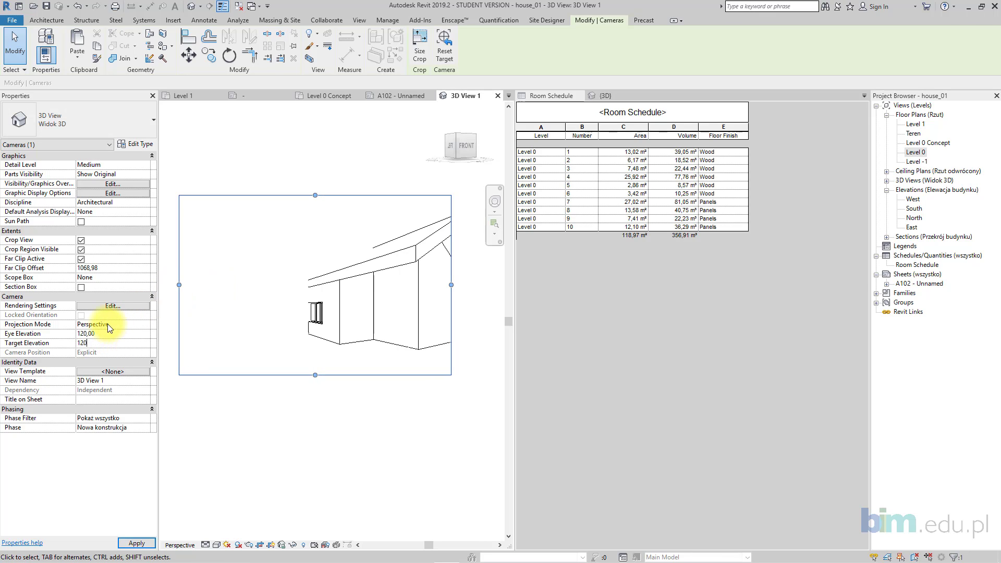
- Turn off far clipping for the perspective view and extend its crop region sideways to take in more of the house
left_click(81, 260)
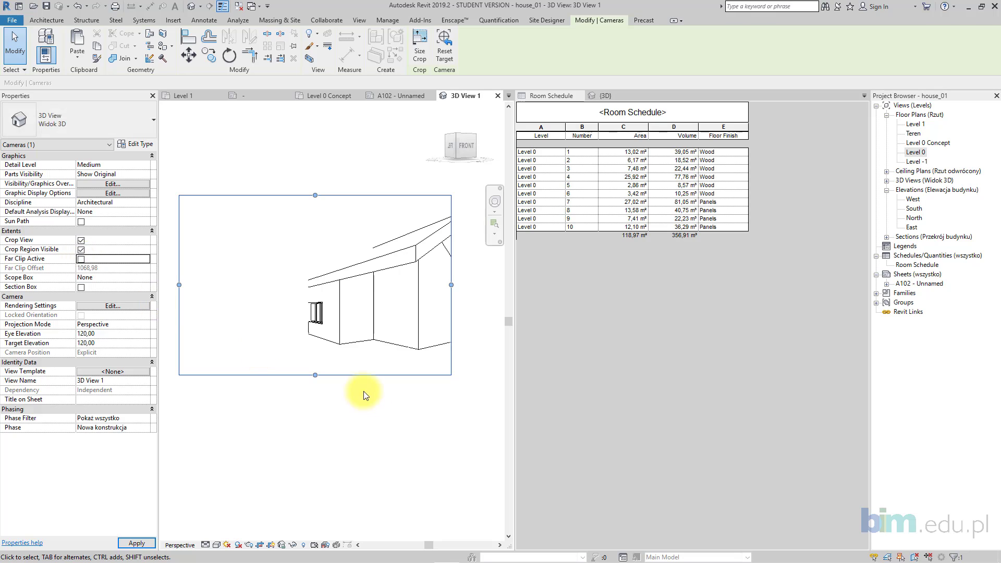
left_click_drag(434, 296, 446, 298)
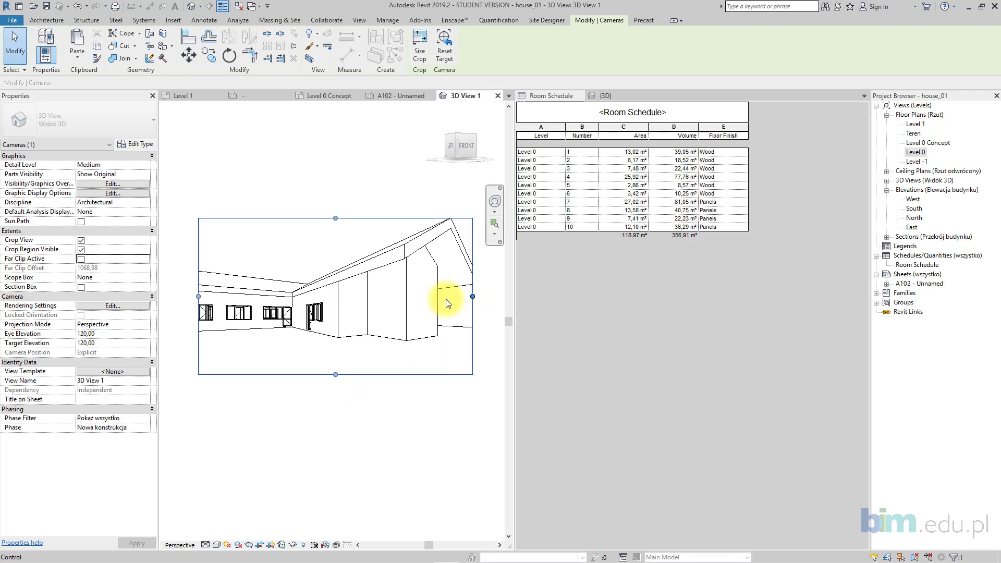
left_click_drag(235, 287, 207, 286)
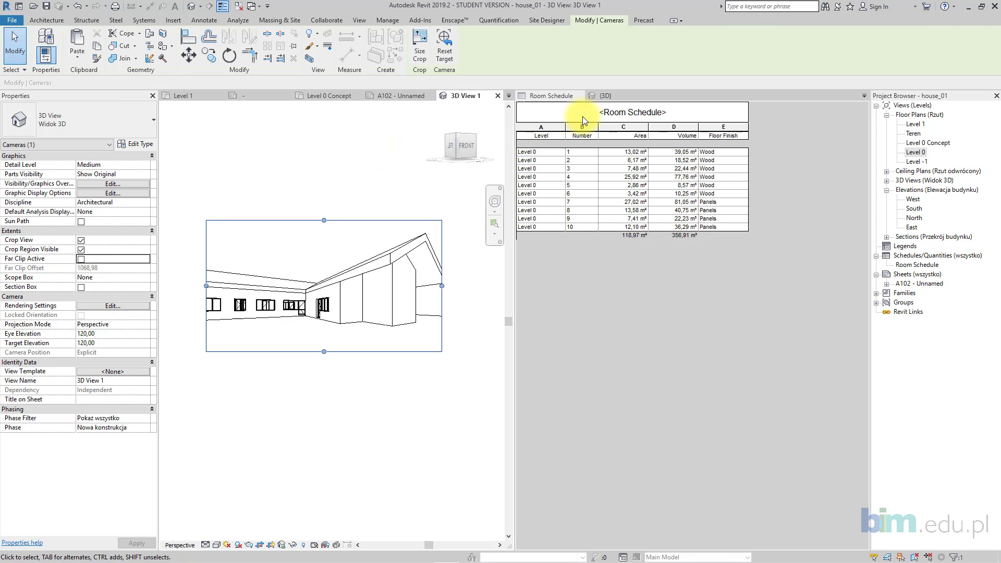
- In the {3D} view, move the perspective camera back from the house towards the front edge of the terrain
left_click(599, 97)
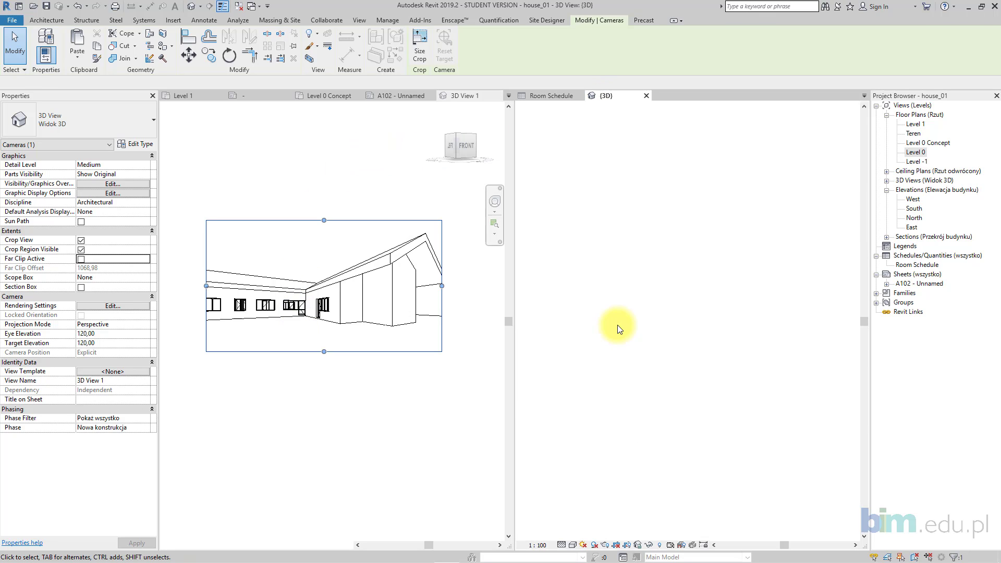
left_click_drag(798, 387, 833, 419)
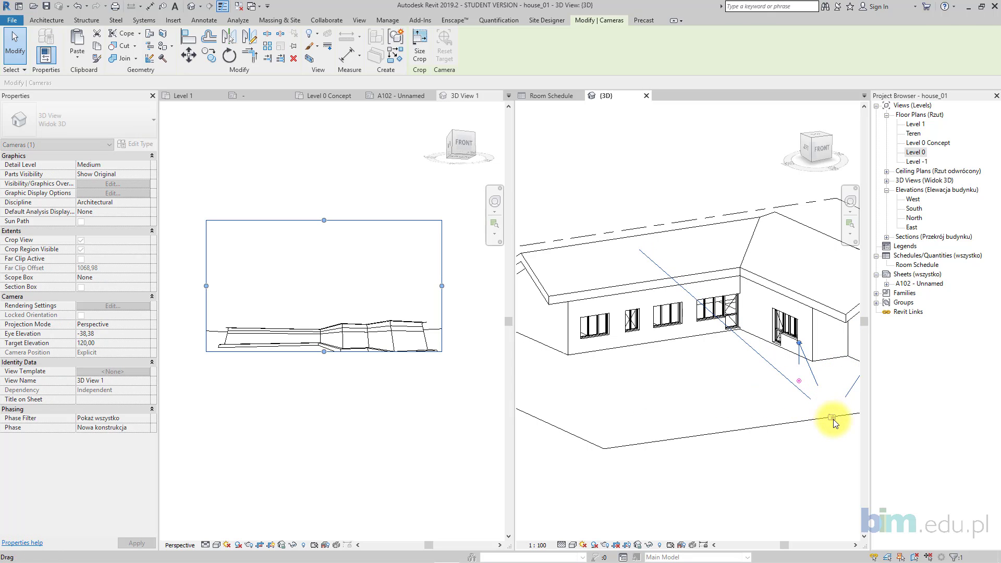
mouse_move(805, 420)
middle_mouse_down("shift")
mouse_move(748, 405)
mouse_move(766, 413)
mouse_move(792, 464)
mouse_move(786, 421)
middle_mouse_up("shift")
left_click_drag(787, 421, 810, 447)
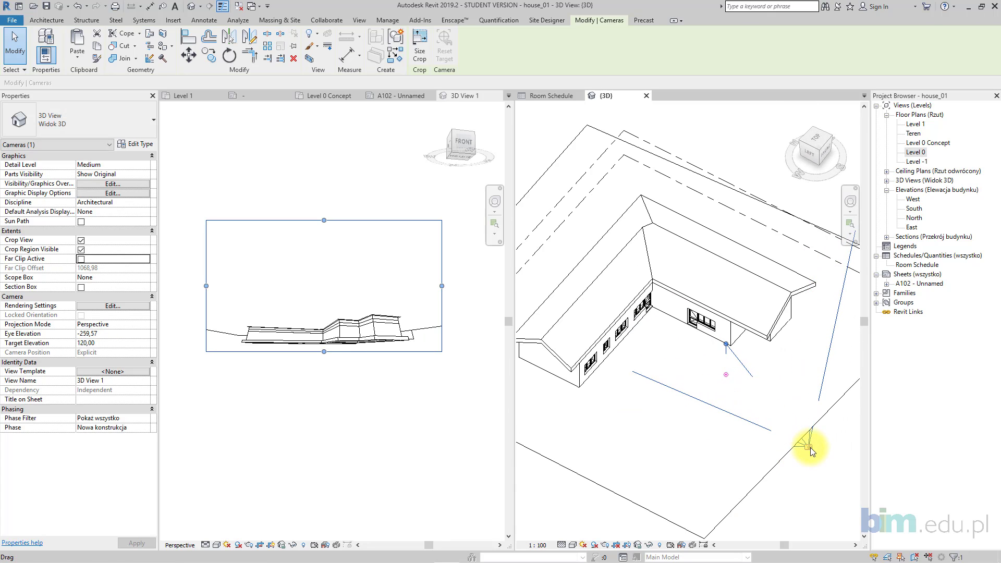
middle_click_drag(810, 448, 678, 417, "shift")
- Set the camera's eye elevation back to 120 and turn on shadows in the perspective view
left_click(111, 333)
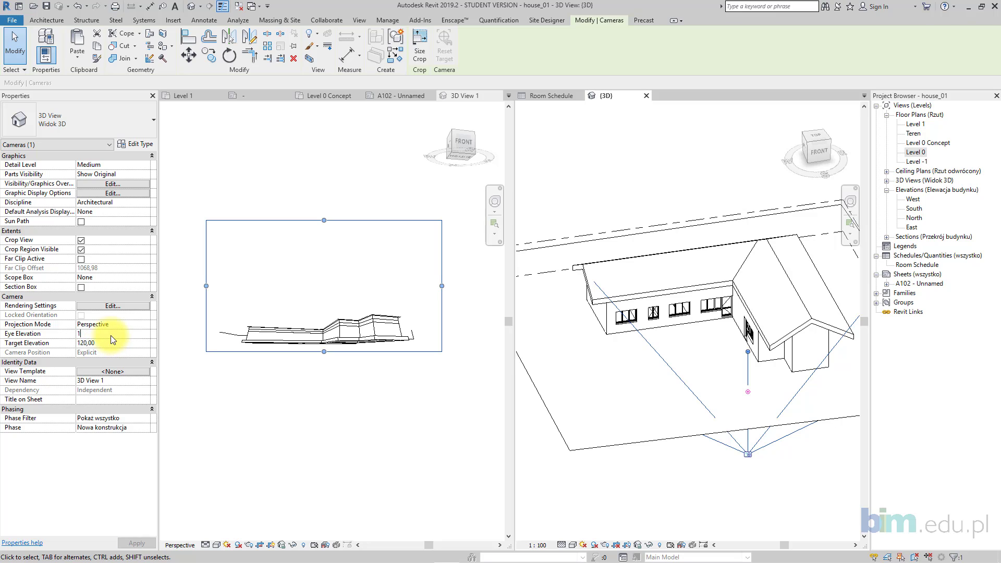
type("120")
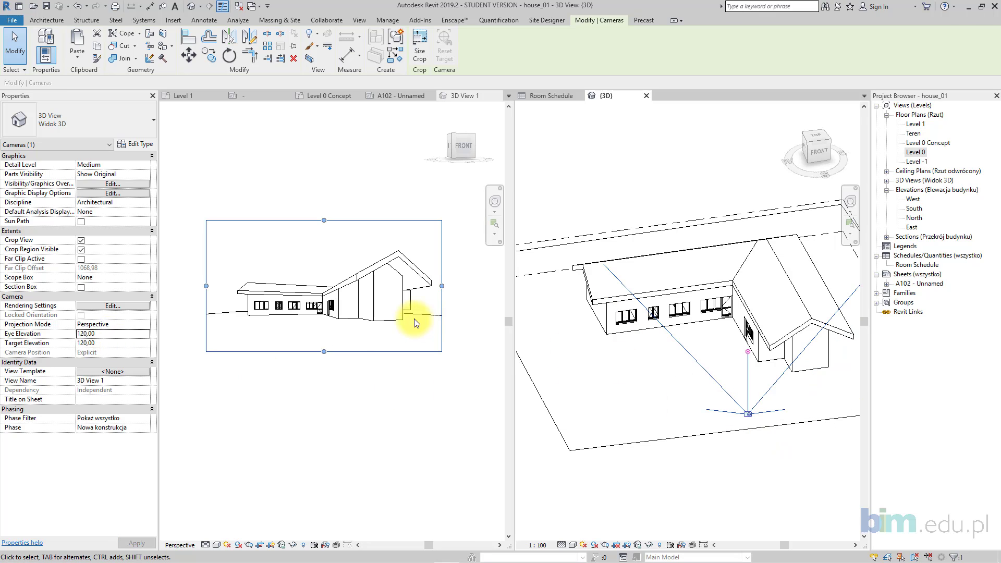
scroll(398, 314, "up", 1)
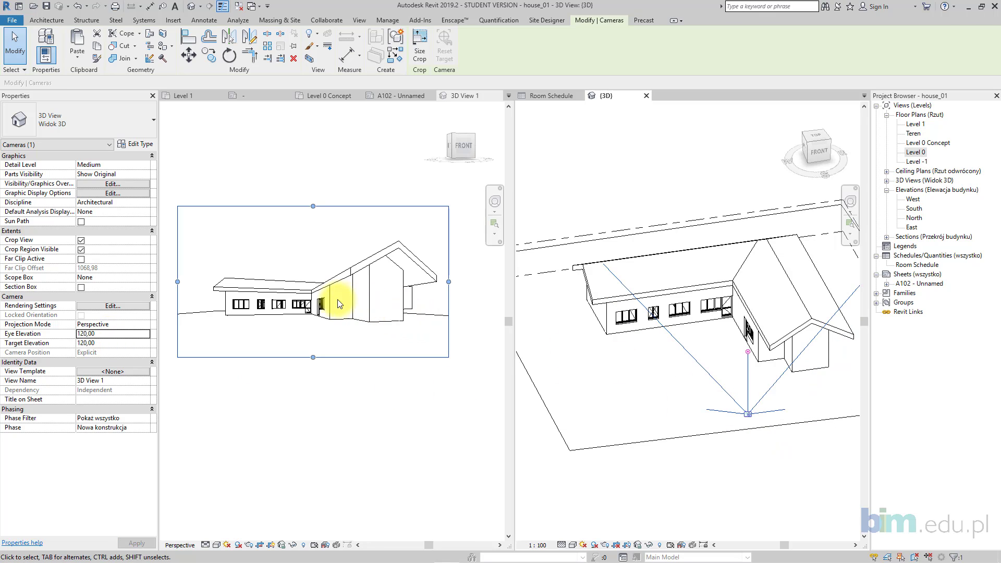
left_click(238, 545)
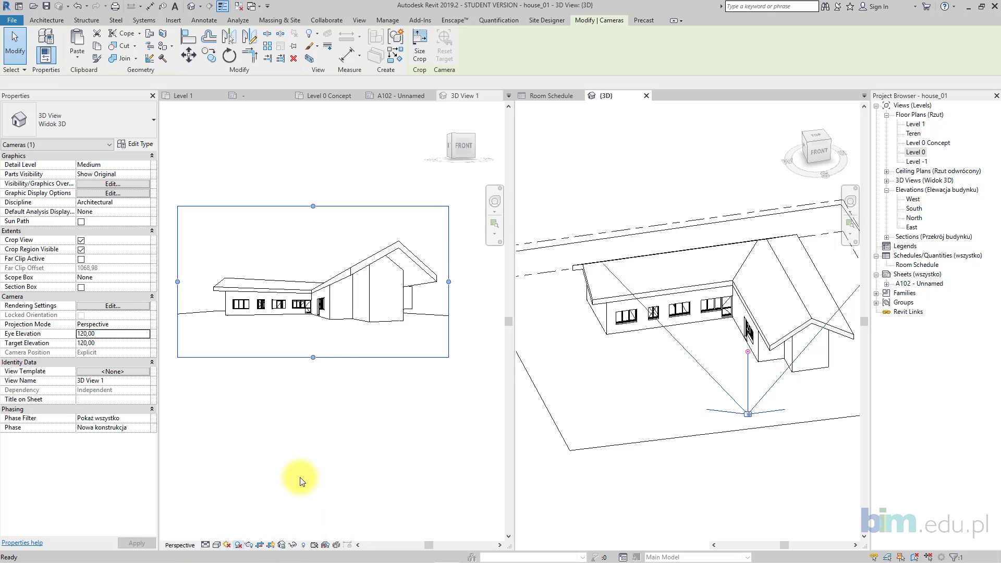
- Tighten the perspective view's crop region around the house at its bottom, top and left edges
left_click_drag(311, 359, 311, 340)
left_click_drag(313, 206, 315, 228)
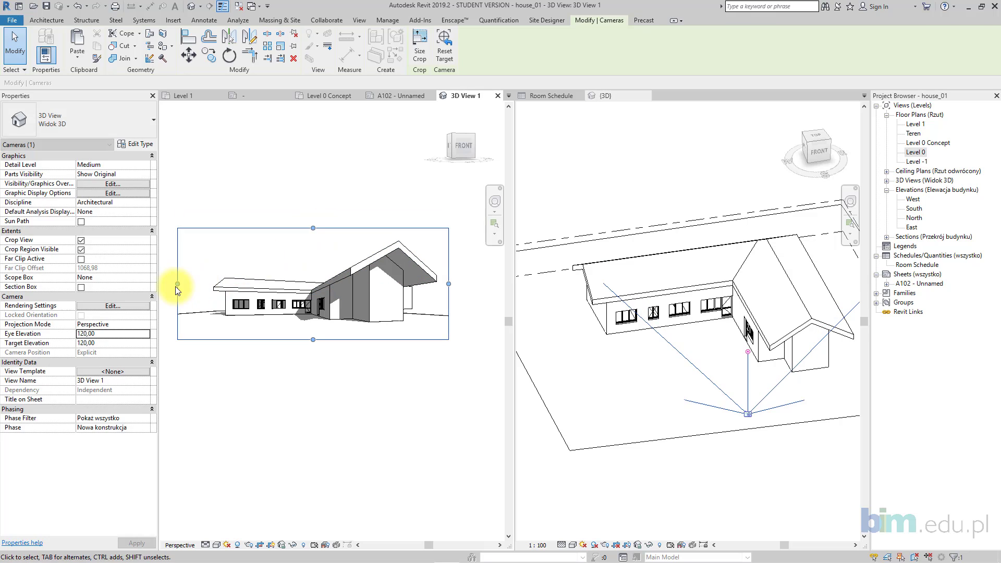
left_click_drag(177, 284, 200, 284)
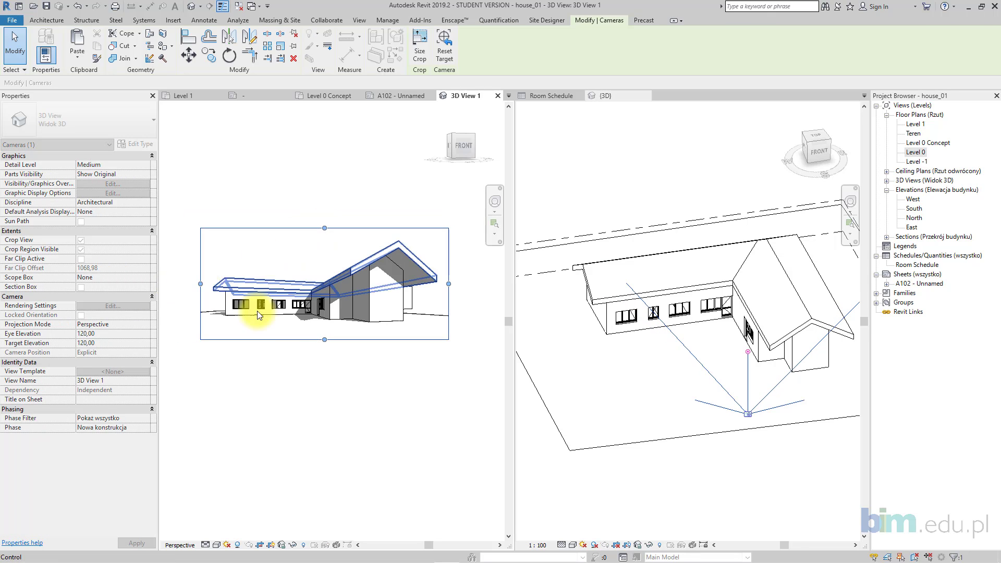
left_click(324, 385)
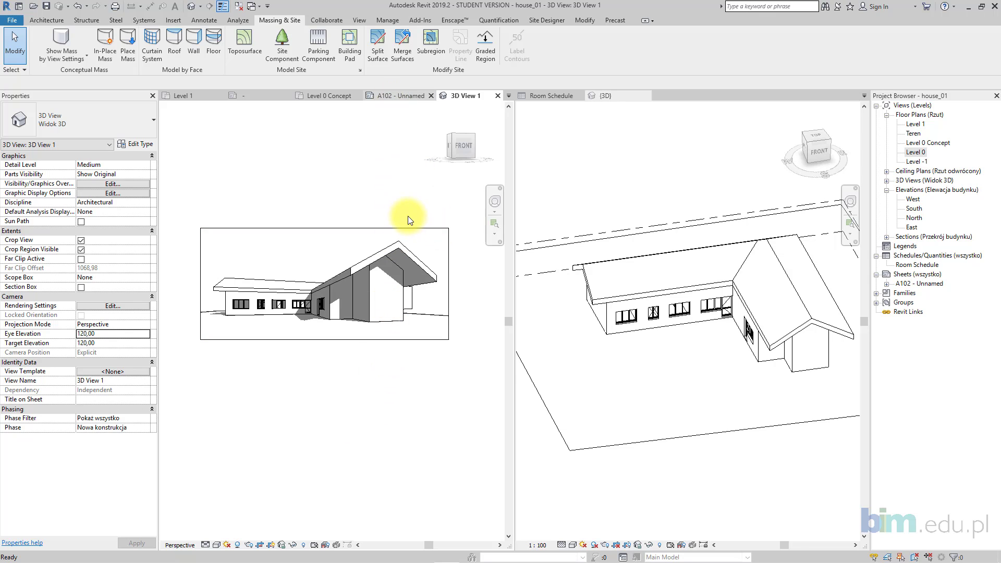
- Close the 3D View 1 perspective to return to sheet A102, and list the project's 3D views
key("ctrl+F4")
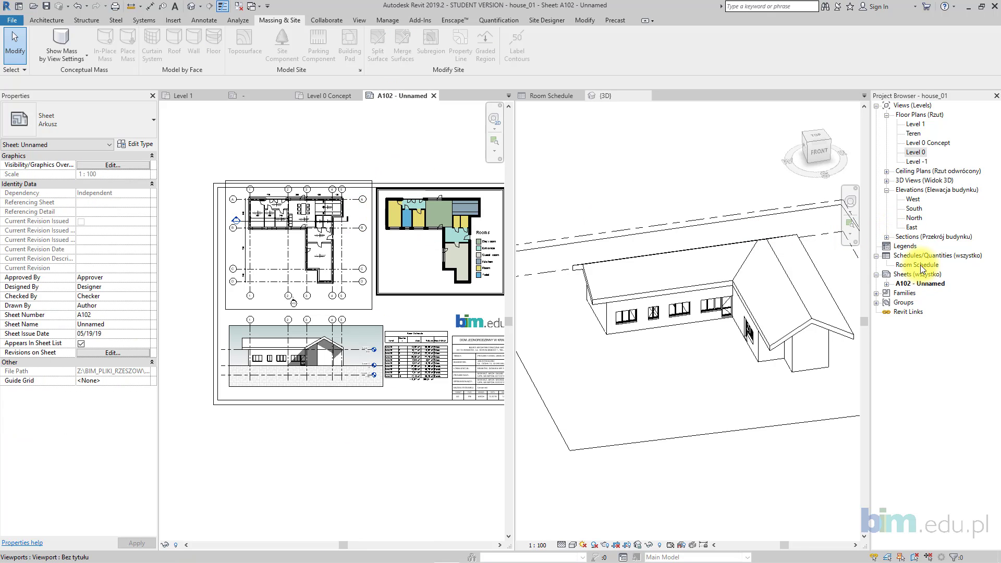
left_click(886, 180)
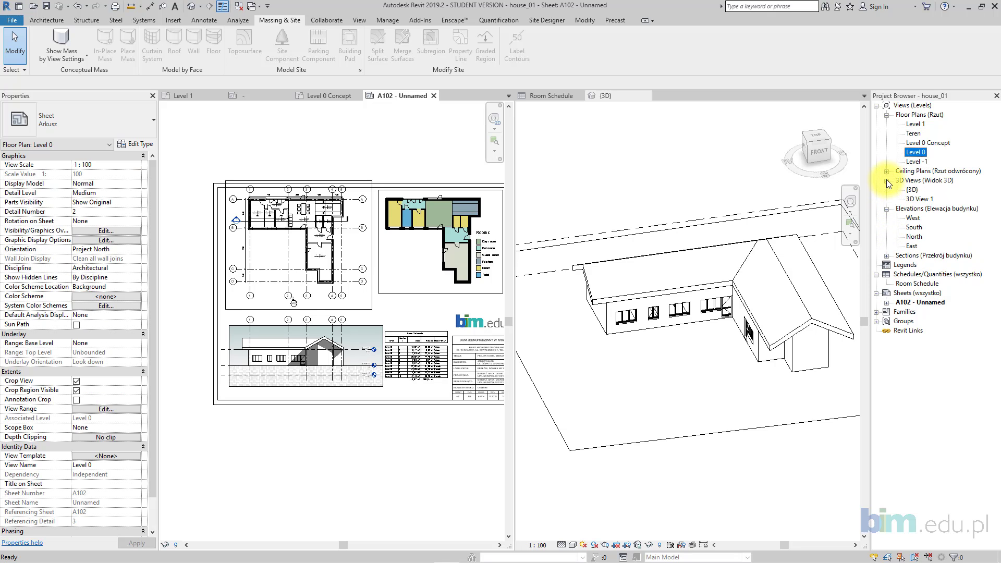
- Try placing the {3D} view on sheet A102 and delete its viewport again
left_click(912, 191)
left_click_drag(913, 190, 404, 302)
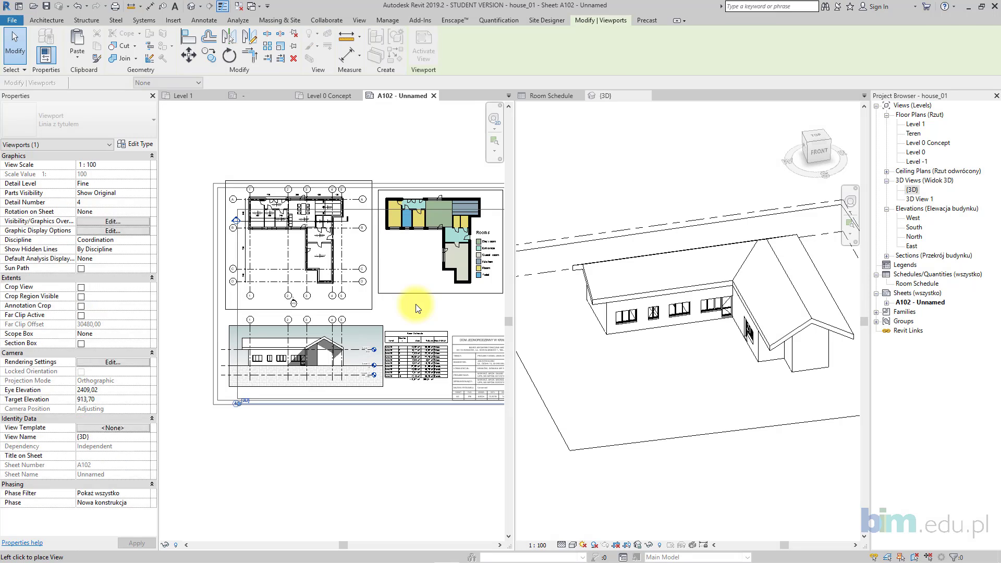
left_click(415, 304)
scroll(406, 300, "down", 2)
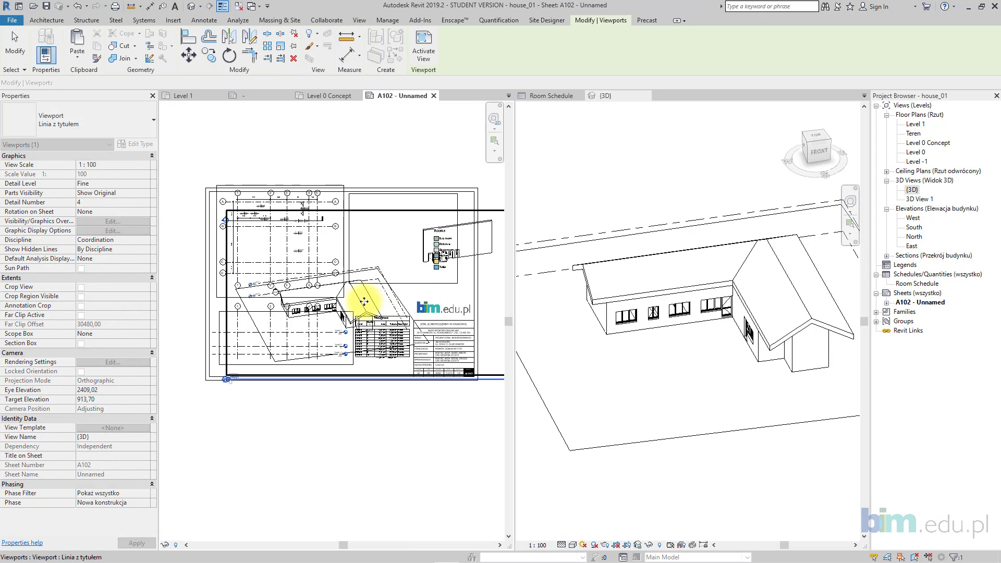
left_click_drag(404, 296, 408, 291)
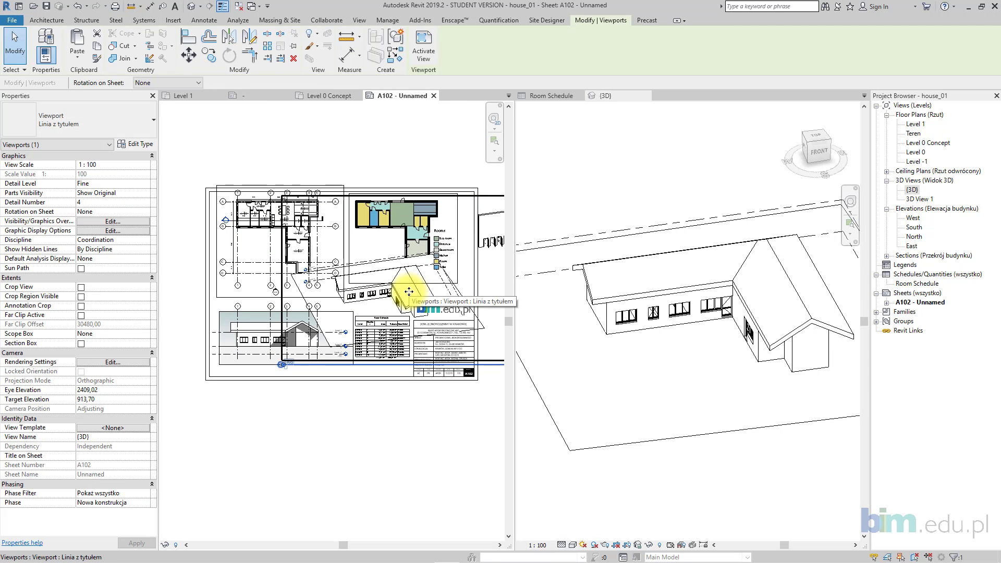
key("Escape")
key("Delete")
- Place 3D View 1 on sheet A102 above the Room Schedule and title block
left_click_drag(924, 203, 402, 295)
left_click(394, 293)
scroll(395, 292, "up", 3)
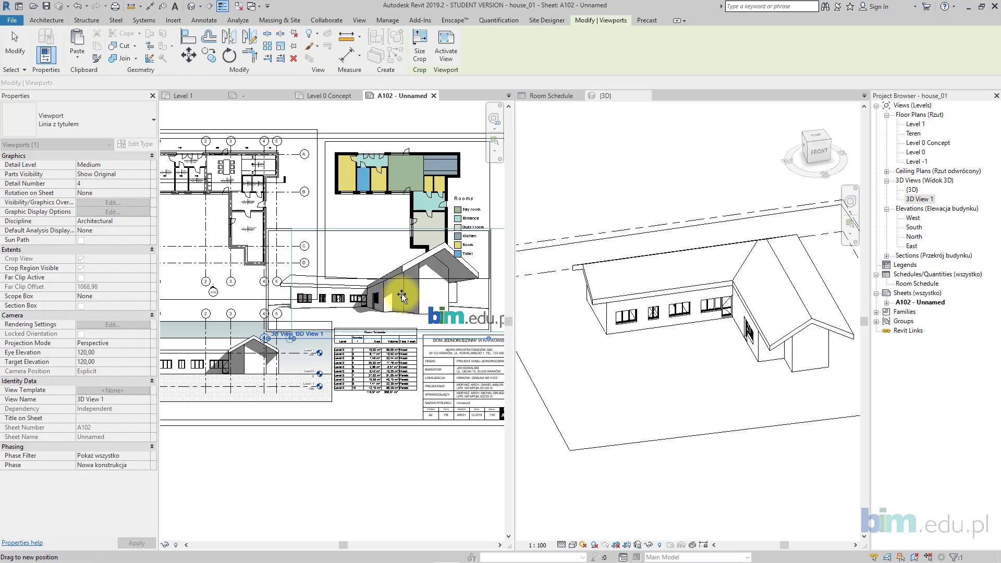
- Reduce the crop width of the 3D View 1 viewport, scaling it down with locked proportions
left_click(424, 57)
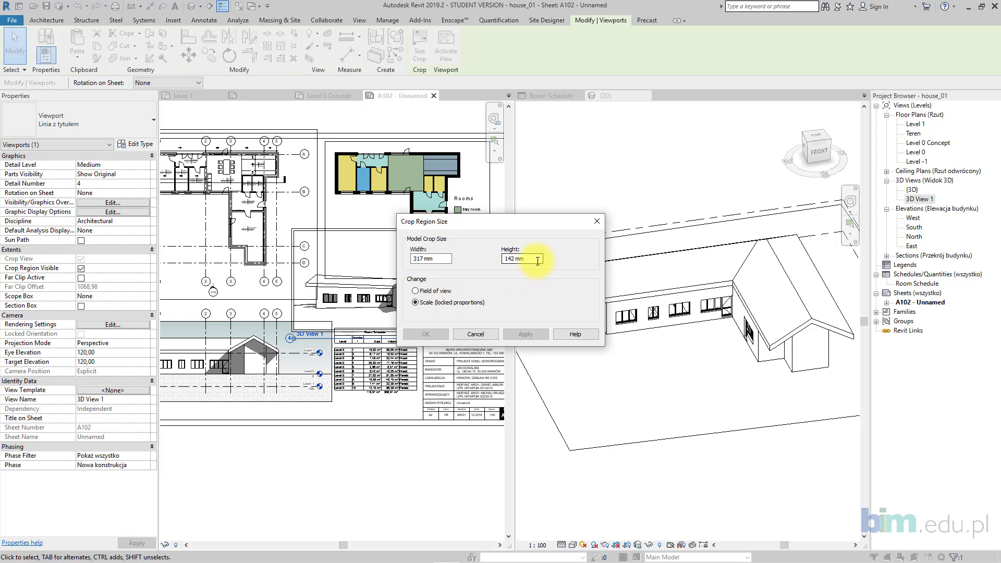
left_click_drag(448, 259, 378, 259)
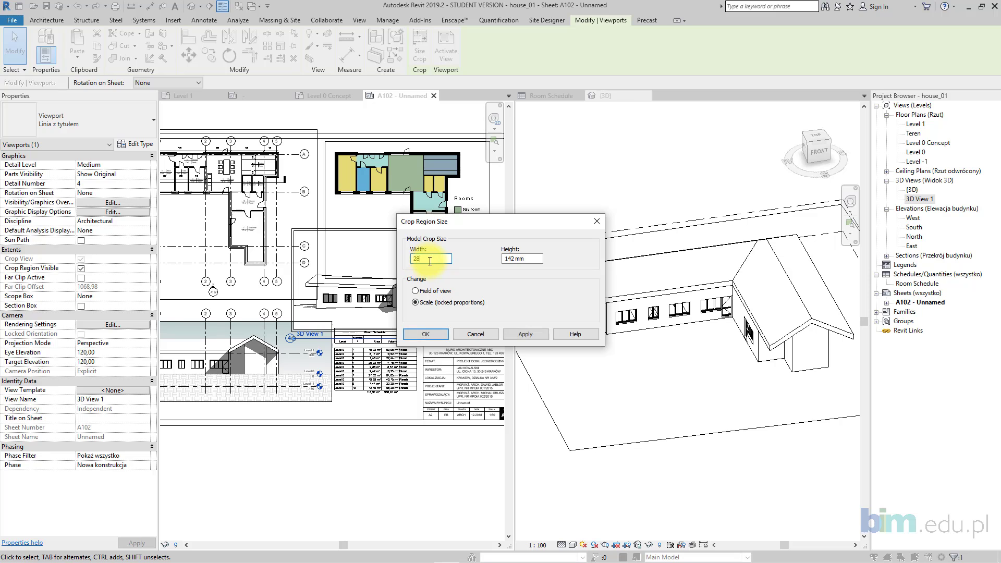
left_click(427, 335)
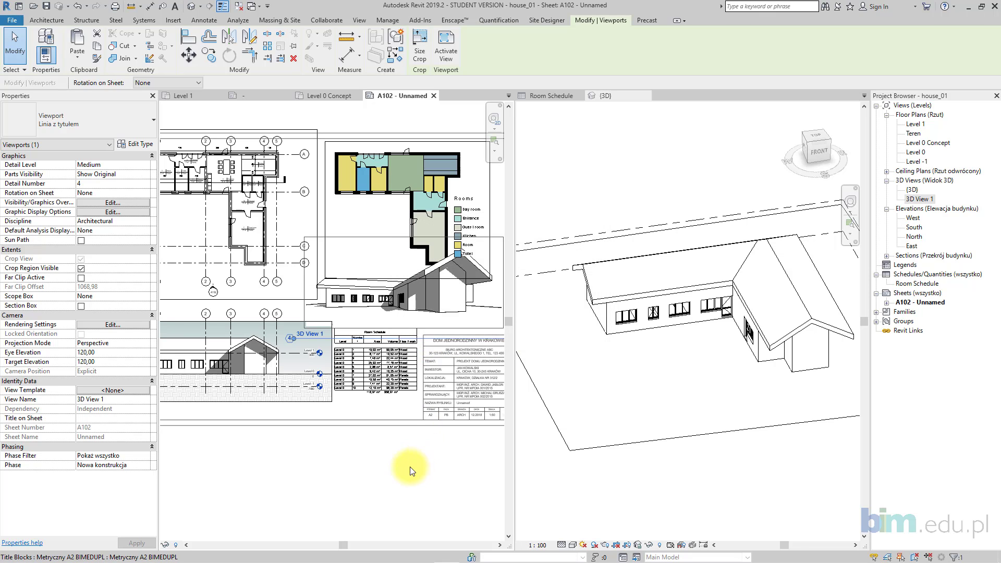
left_click(407, 470)
- Nudge the 3D View 1 viewport slightly down towards the Room Schedule
left_click(404, 314)
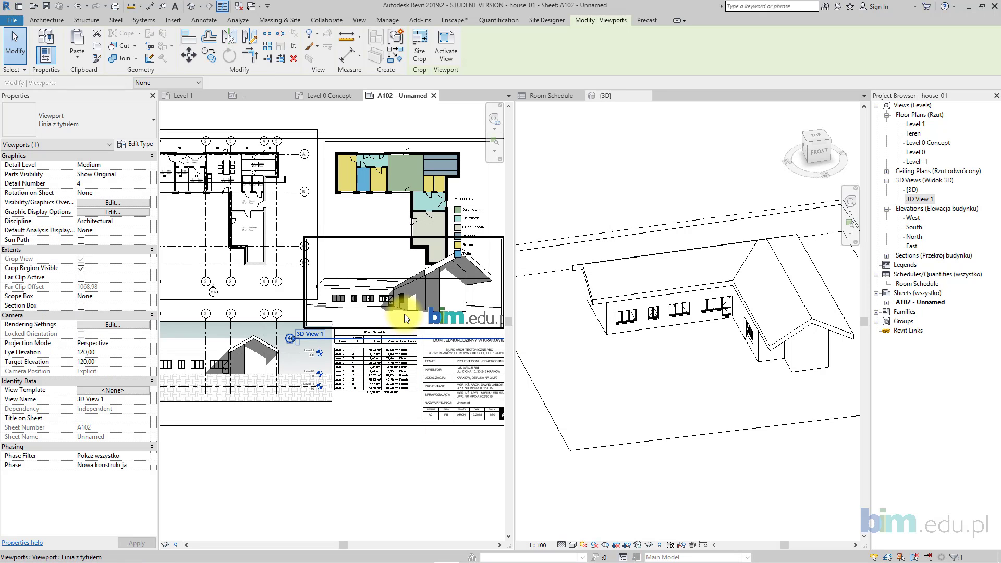
key("Up")
key("Up")
key("Down")
key("Down")
key("Down")
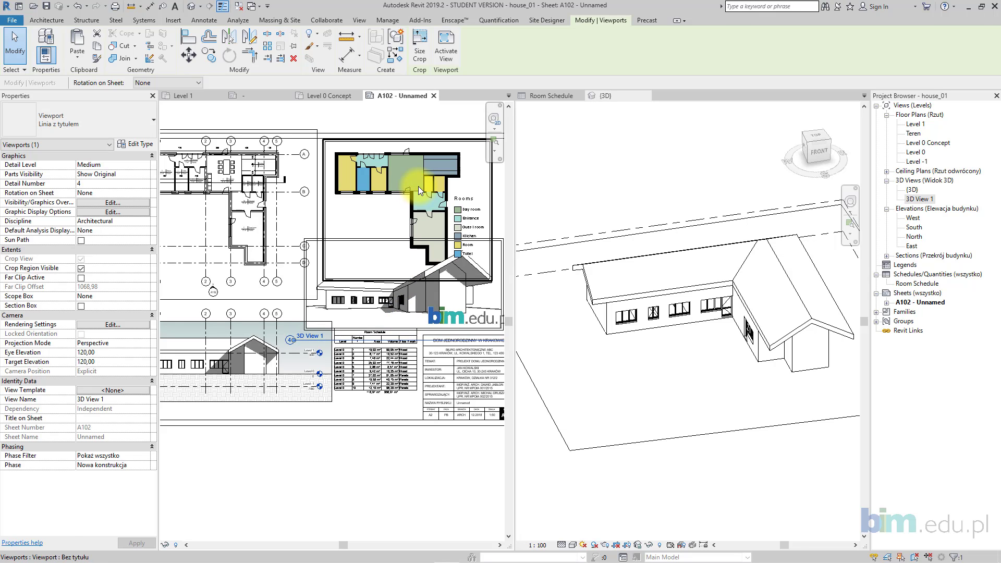
- Nudge the two Level 0 plan viewports up together to free space above the perspective view
left_click(418, 185)
left_click(290, 198, "ctrl")
key("Up")
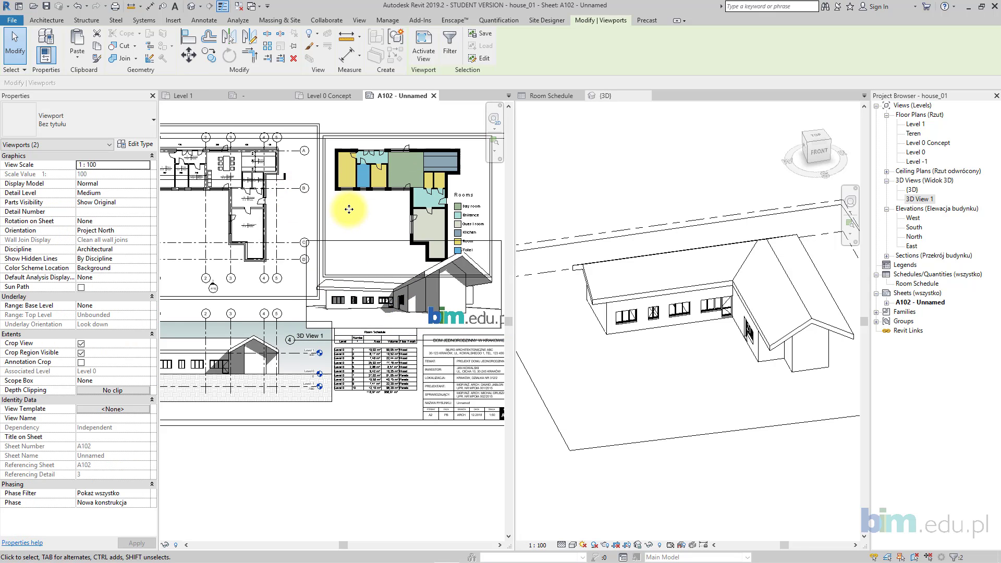
left_click(380, 435)
- Shift the 3D View 1 viewport left so the house sits above the Room Schedule, between the two Level 0 plans
scroll(407, 318, "down", 3)
left_click(390, 297)
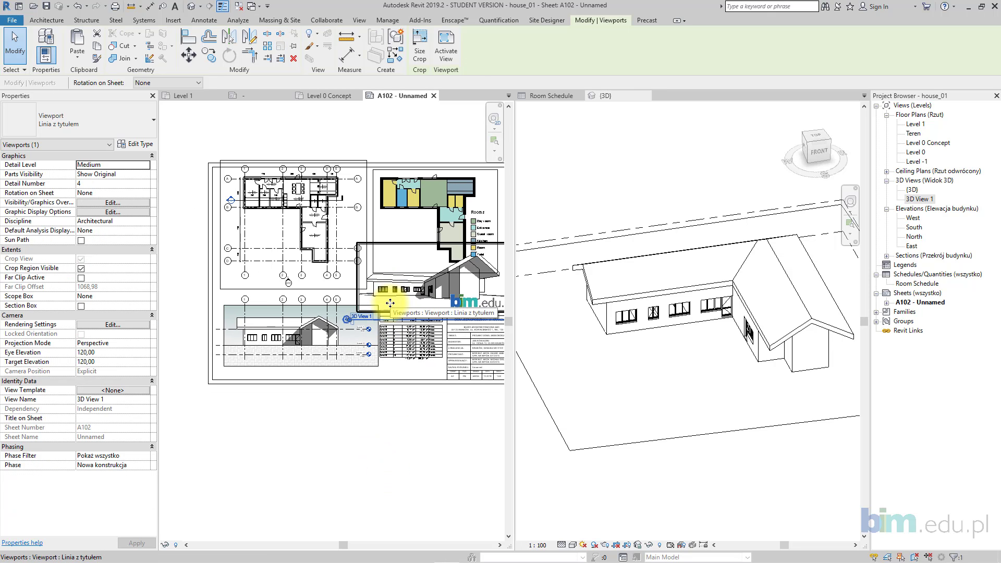
key("Left")
key("Left")
key("Left")
key("Left")
key("Left")
key("Left")
key("Left")
key("Left")
key("Left")
key("Left")
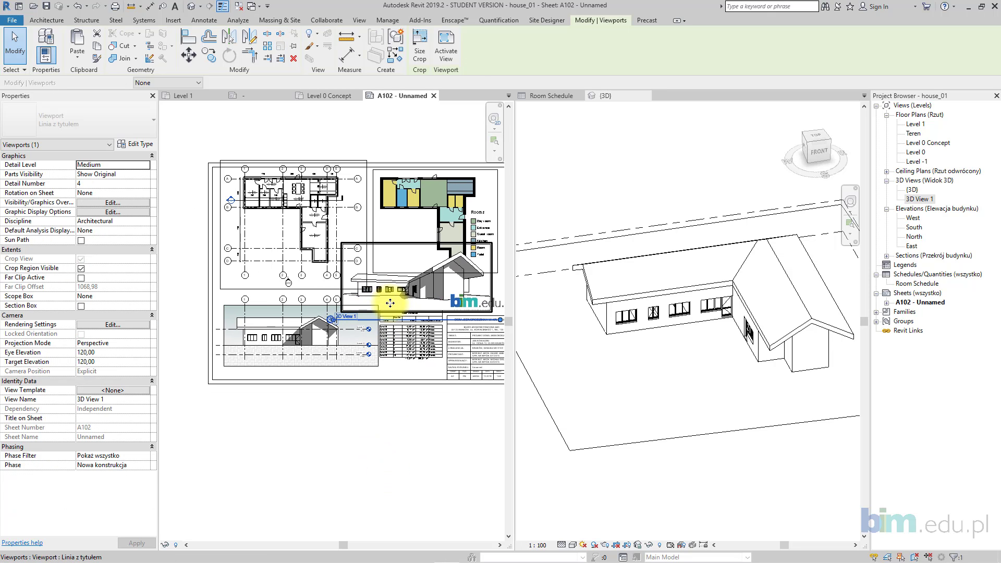
key("Left")
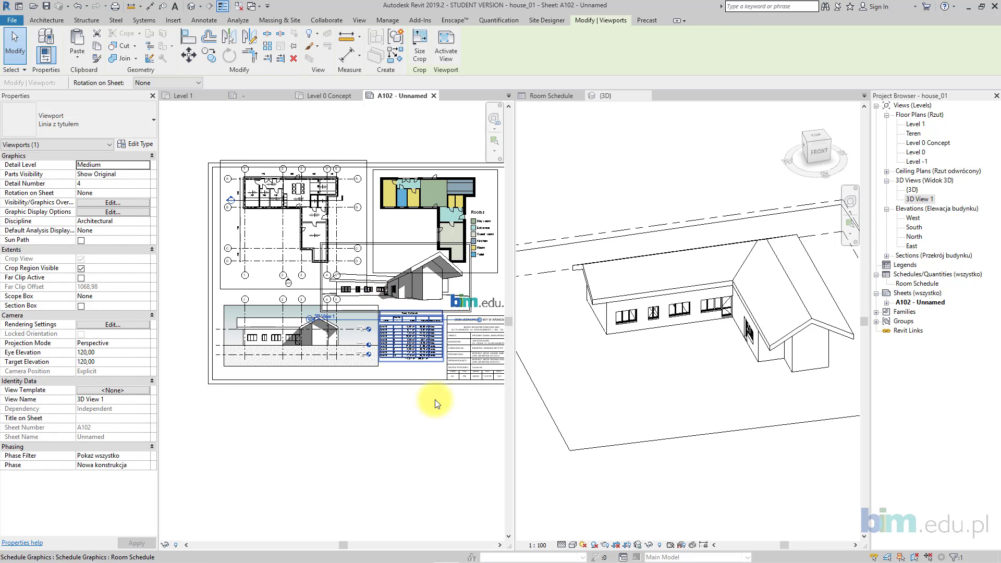
left_click(416, 417)
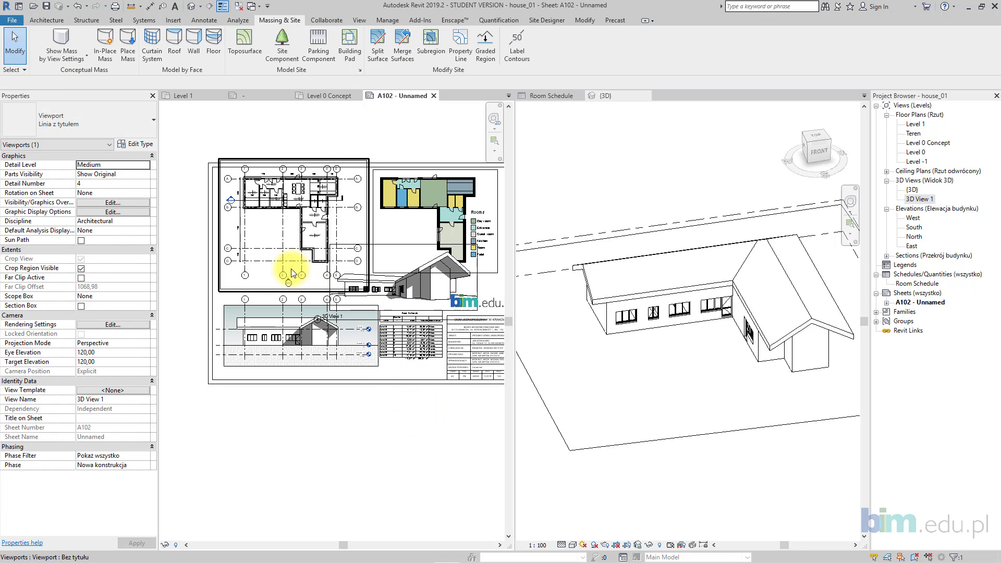
- Activate the uncoloured Level 0 plan on the sheet and shorten the lower ends of its numbered grids to just below grid D
double_click(316, 266)
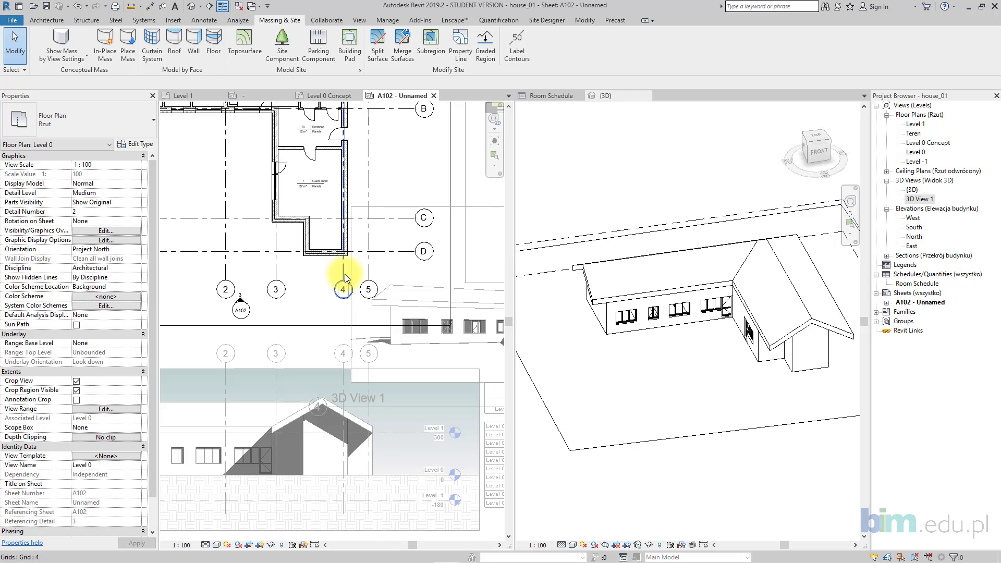
left_click(344, 273)
scroll(345, 273, "up", 2)
left_click_drag(342, 285, 342, 257)
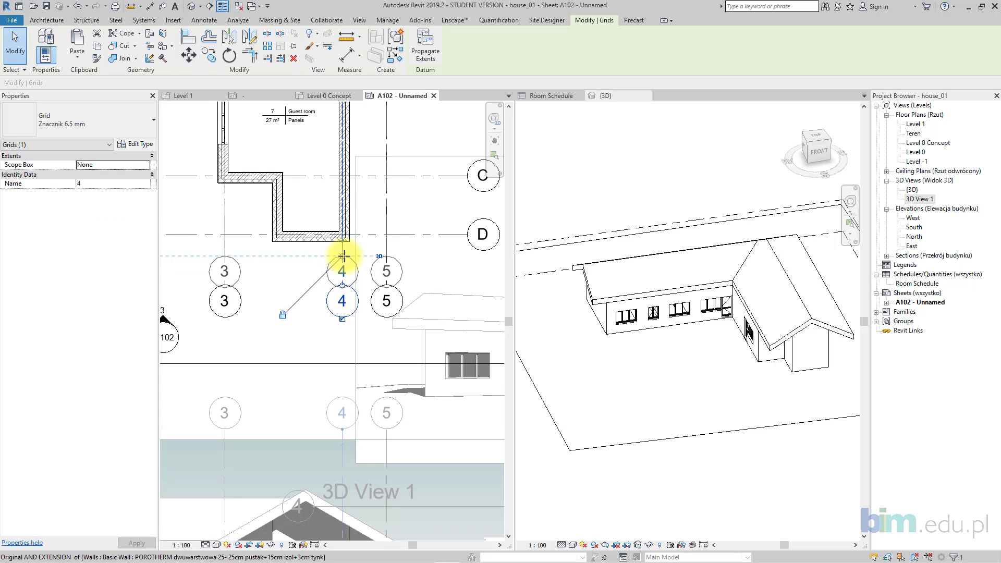
left_click(308, 302)
scroll(308, 304, "down", 4)
scroll(283, 311, "down", 3)
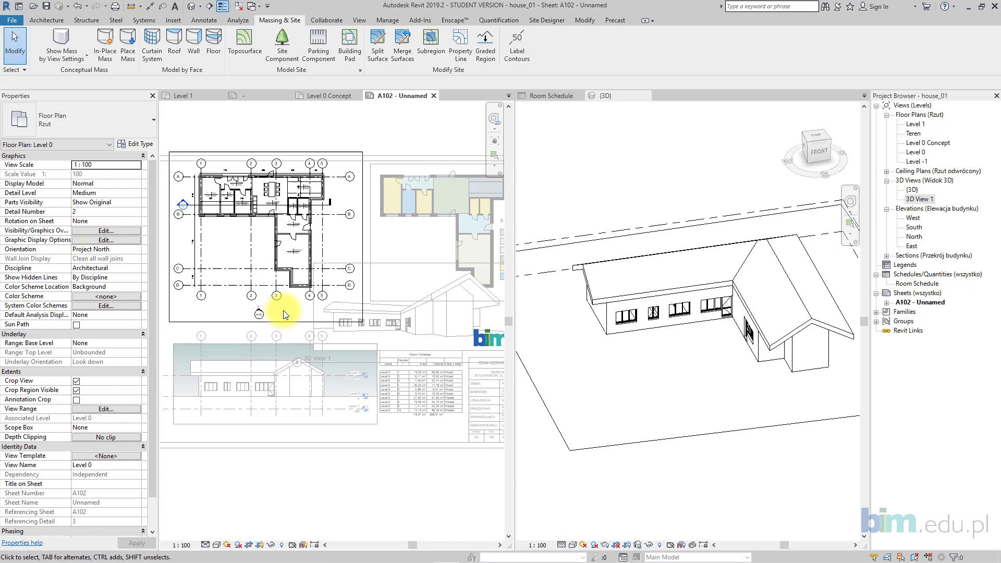
- Deactivate the Level 0 plan and nudge the South elevation viewport and the Room Schedule slightly down on the sheet
double_click(329, 456)
left_click(341, 396)
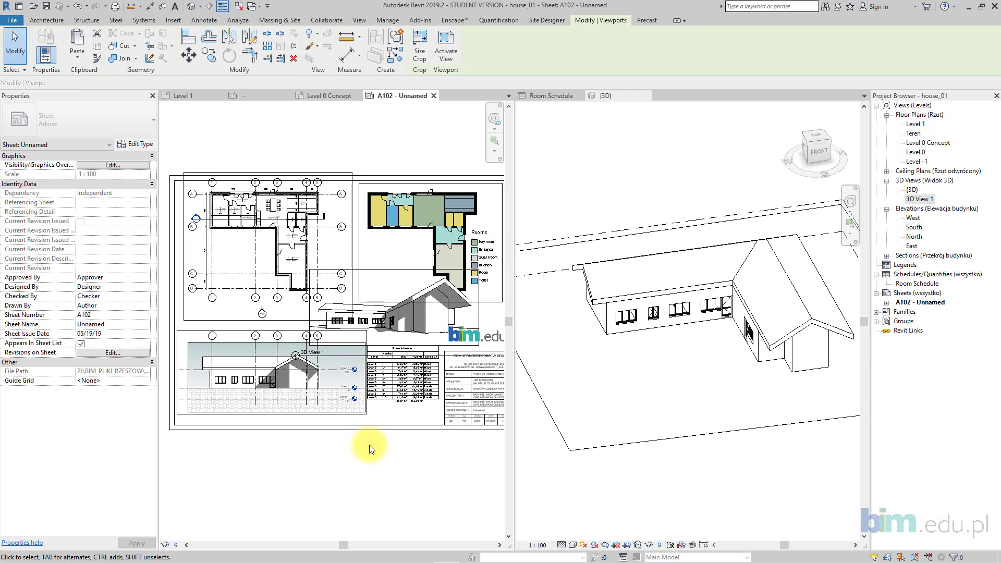
left_click(401, 385)
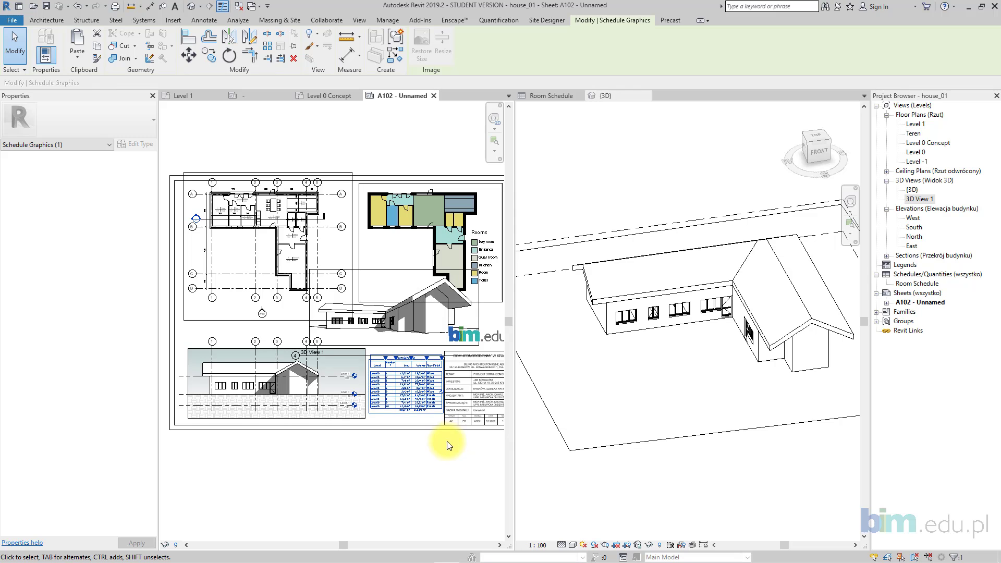
left_click(398, 446)
- Open the Level 0 plan and draw a section just above grid B, from outside grid 1 to between grids 2 and 3
middle_click_drag(191, 280, 240, 274)
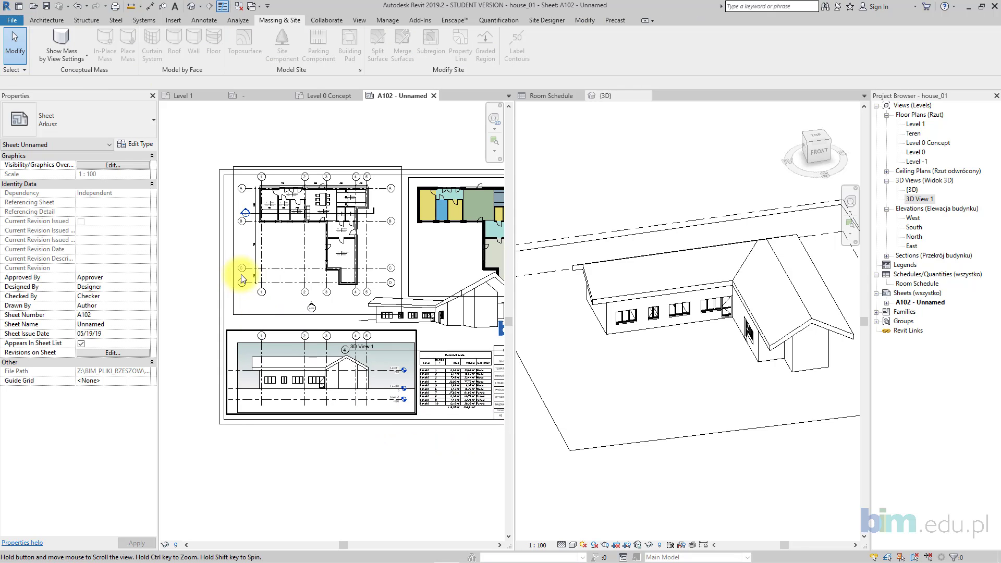
scroll(241, 274, "up", 1)
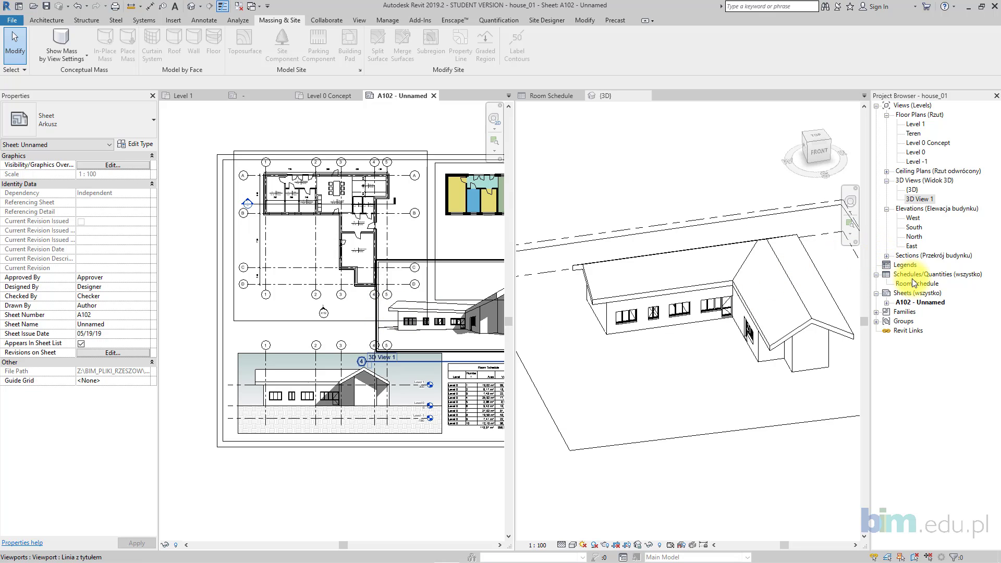
left_click(913, 153)
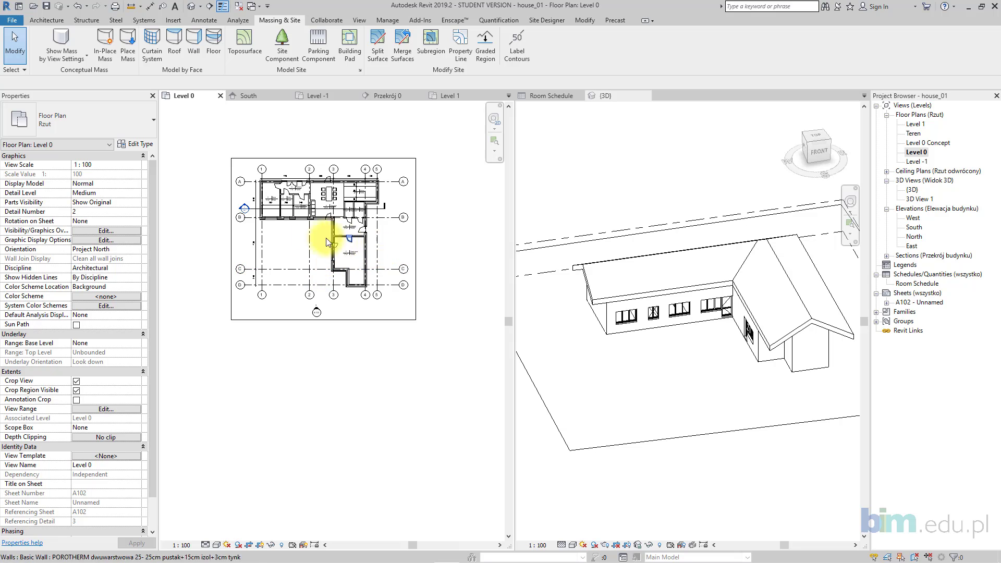
left_click(208, 6)
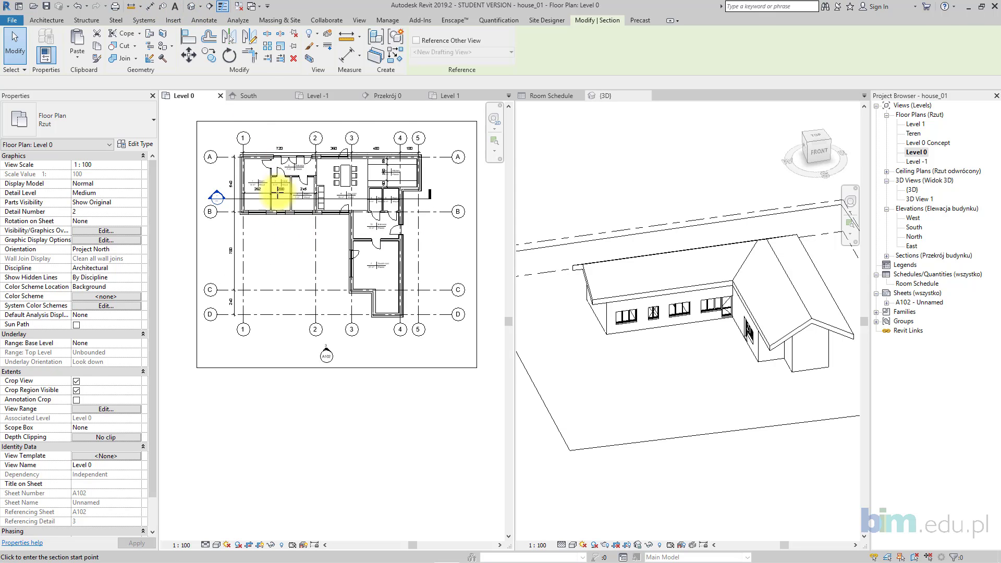
scroll(267, 196, "up", 2)
left_click(201, 211)
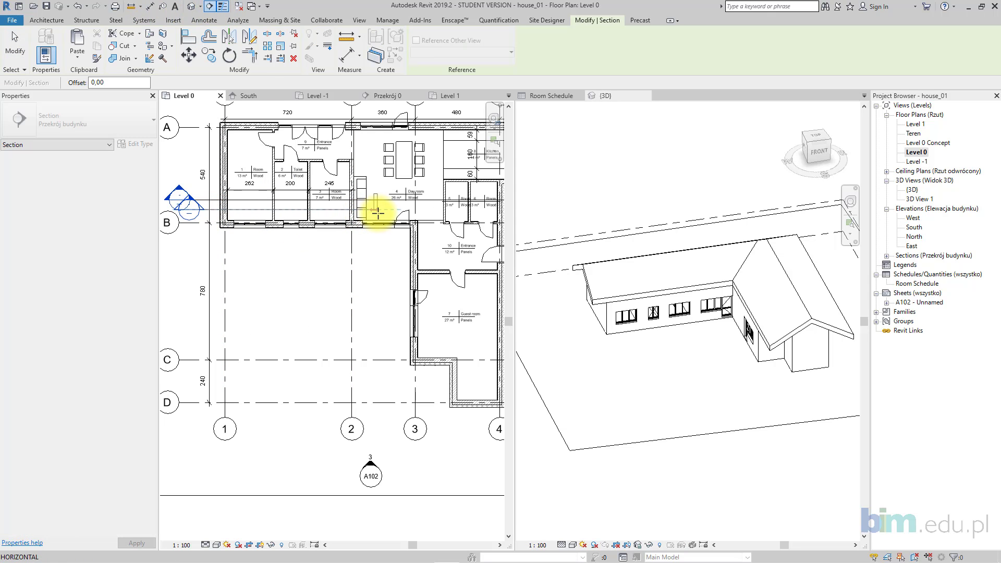
left_click(381, 212)
key("Escape")
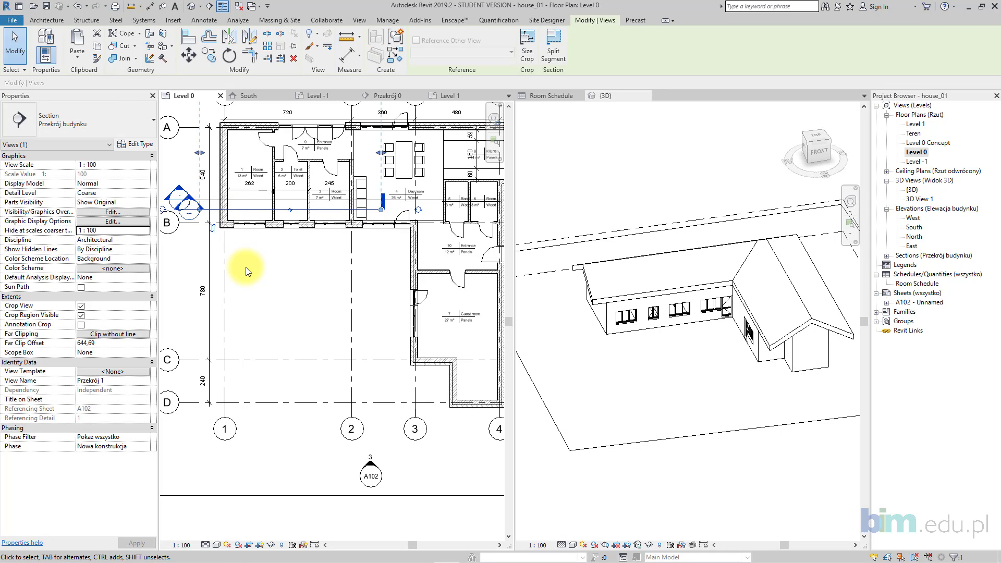
- Delete the short section just drawn above grid B together with its view
key("Delete")
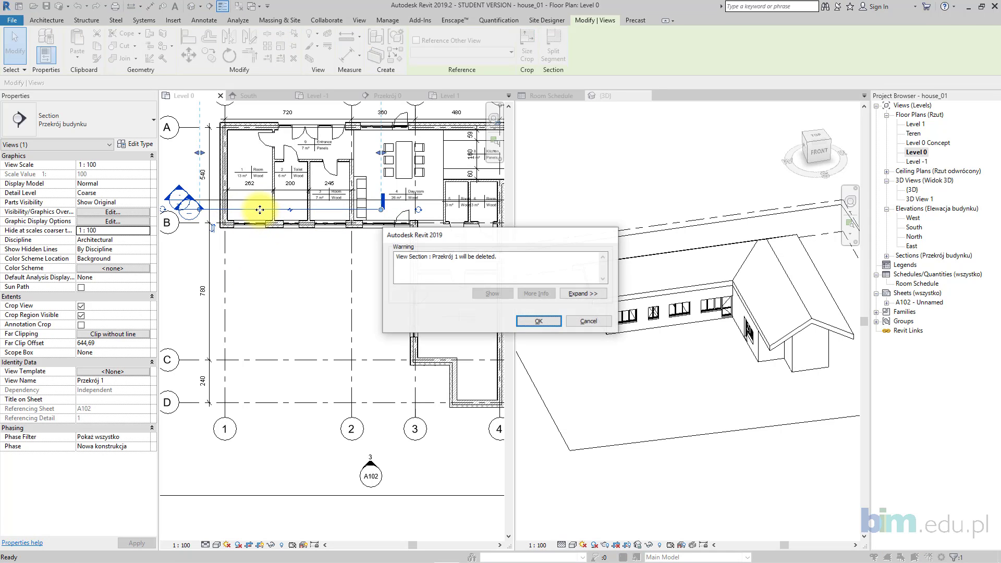
left_click(539, 324)
key("Escape")
scroll(313, 280, "down", 3)
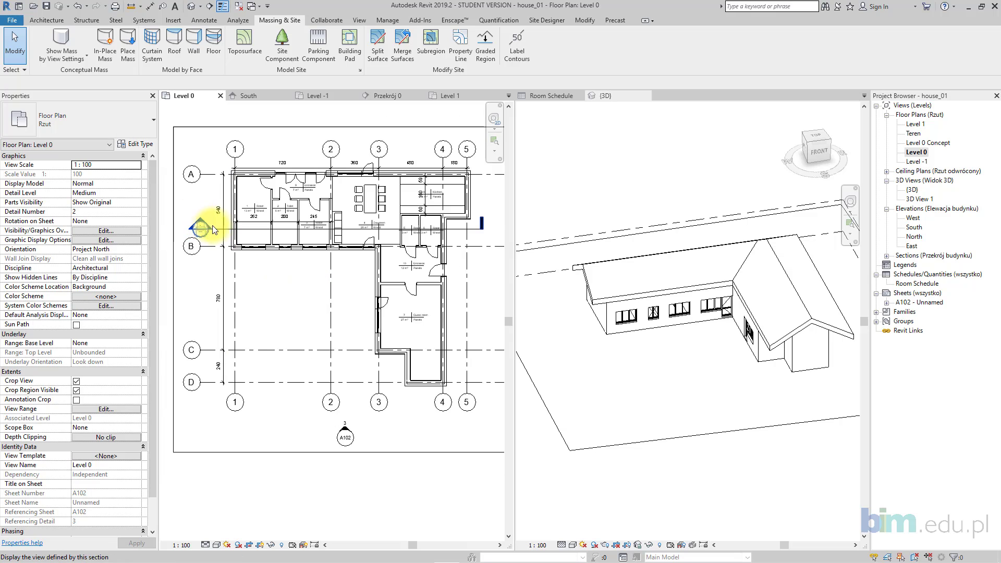
- Place the section Przekrój 0 on sheet A102 between the Level 0 plan and the South elevation, and nudge the elevation slightly down
left_click(917, 302)
double_click(914, 303)
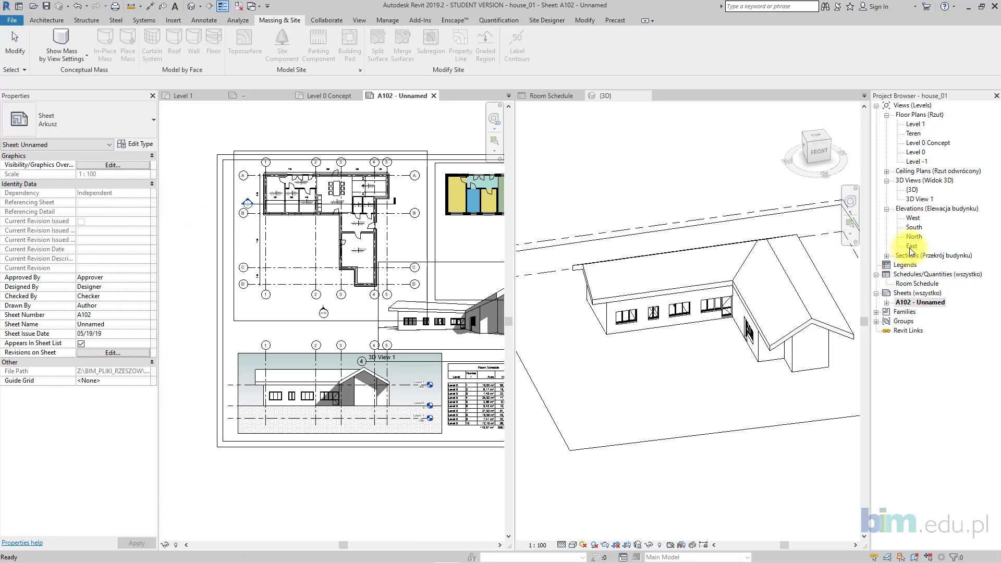
left_click(886, 256)
left_click_drag(919, 265, 289, 267)
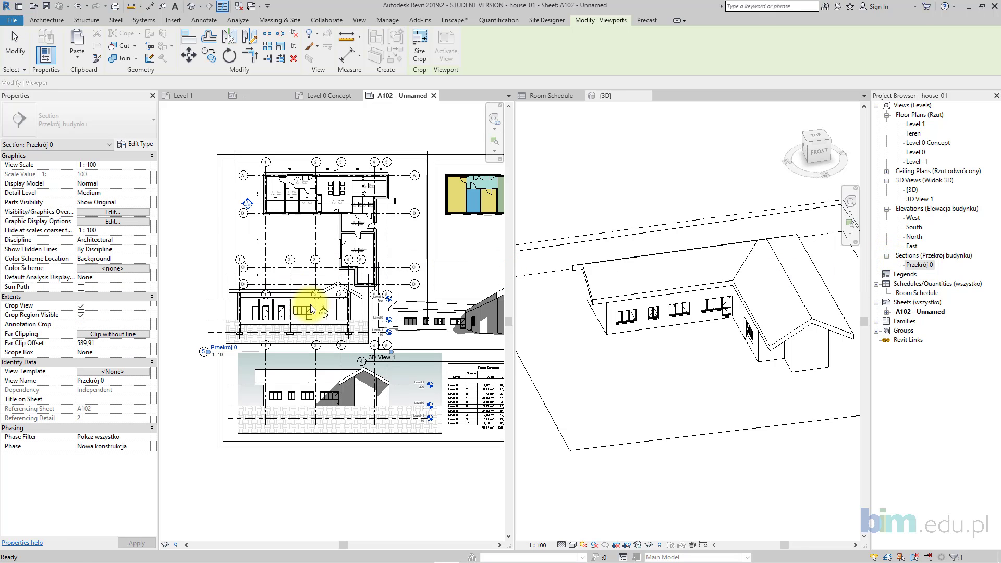
left_click(311, 304)
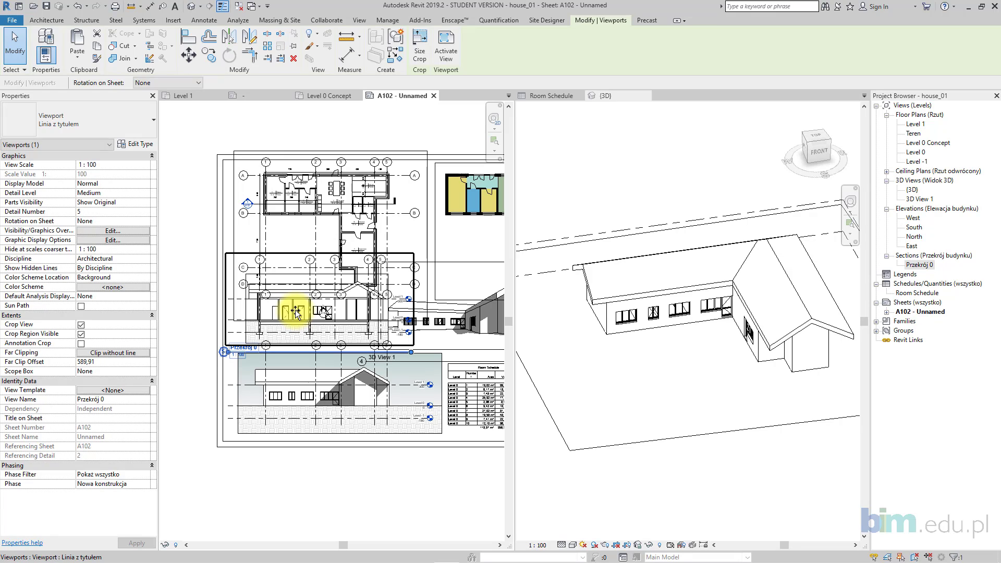
left_click(356, 418)
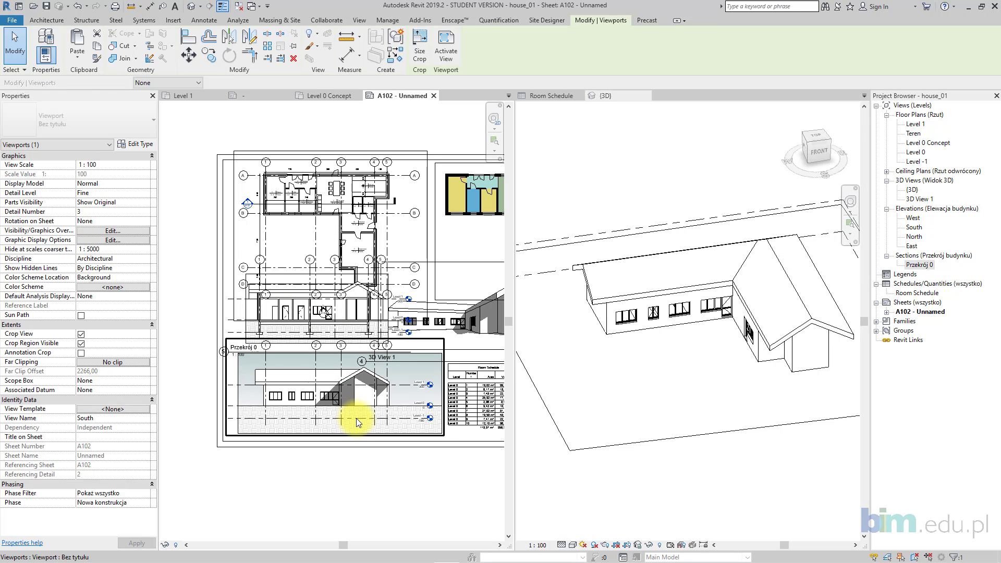
- Activate Przekrój 0 on the sheet, crop it back to just past grid 2, and deactivate the view
left_click(320, 298)
double_click(320, 298)
left_click(388, 289)
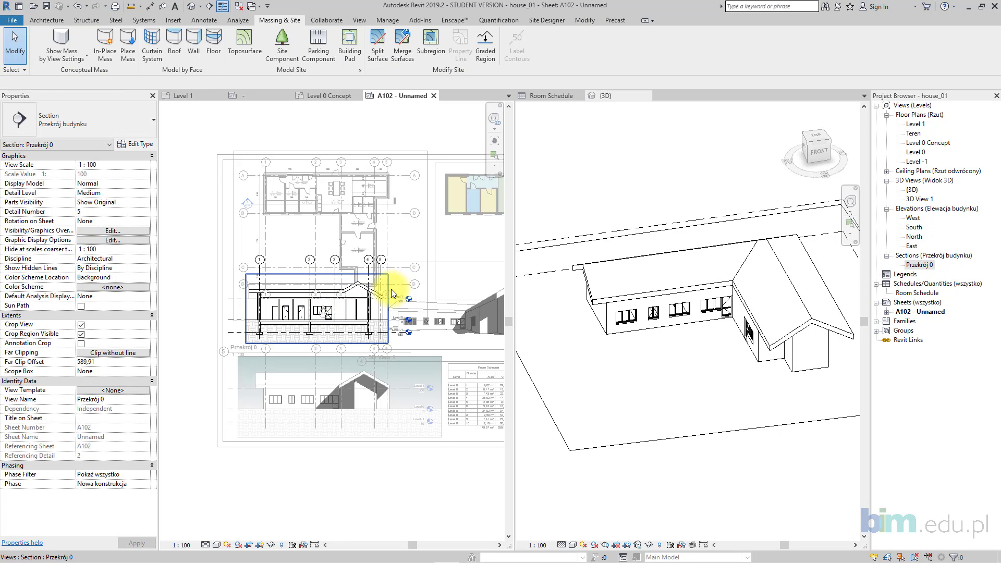
left_click_drag(386, 308, 329, 312)
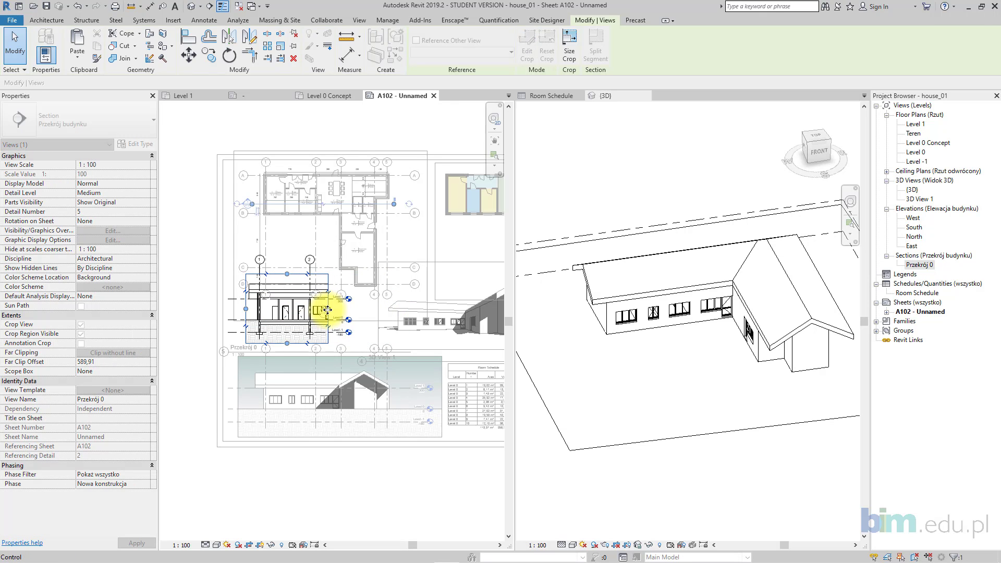
double_click(368, 335)
- Move the Przekrój 0 viewport so its grids 1 and 2 line up with the same grids of the Level 0 plan
scroll(301, 306, "up", 2)
left_click(302, 307)
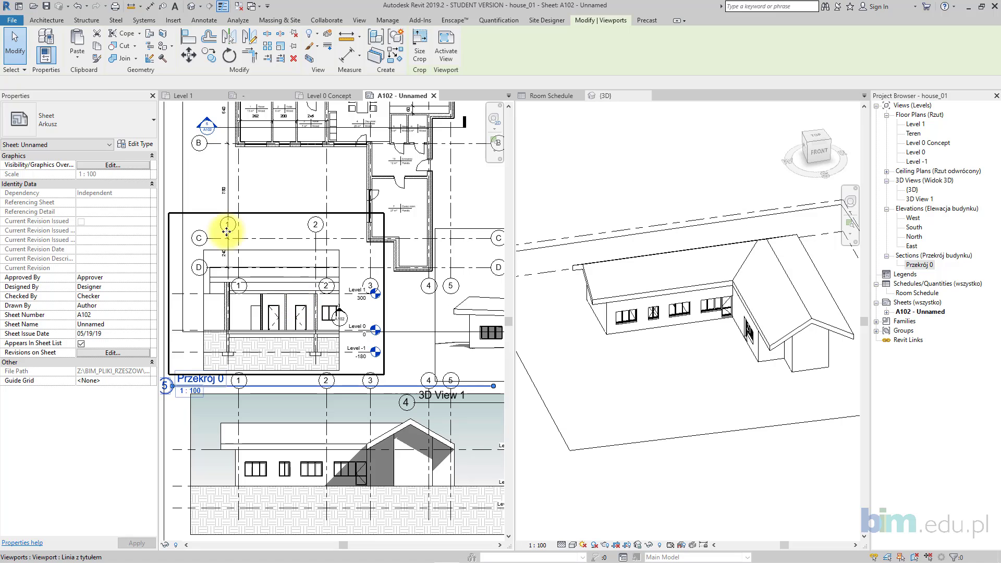
left_click(188, 55)
scroll(238, 246, "up", 3)
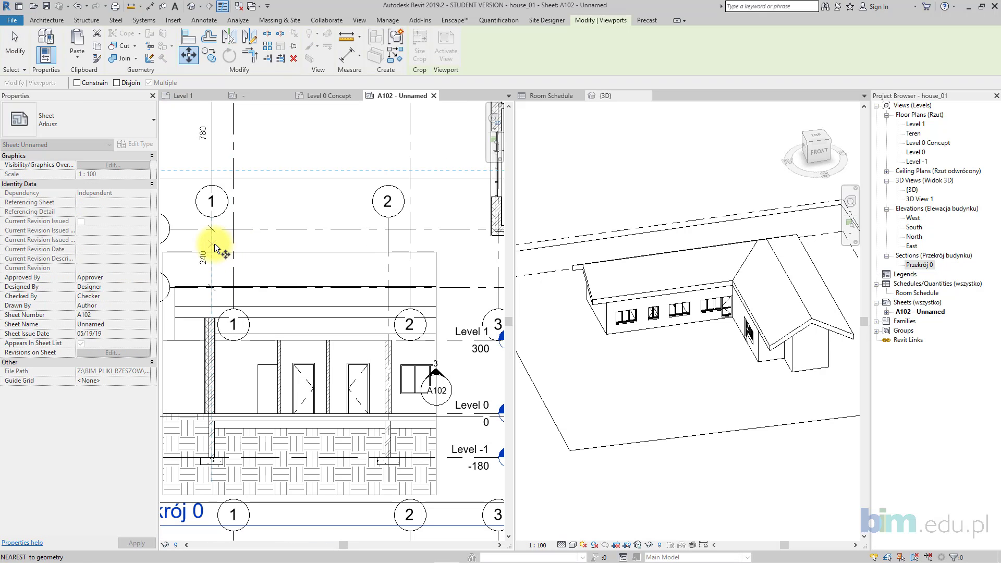
key("Escape")
scroll(279, 267, "down", 4)
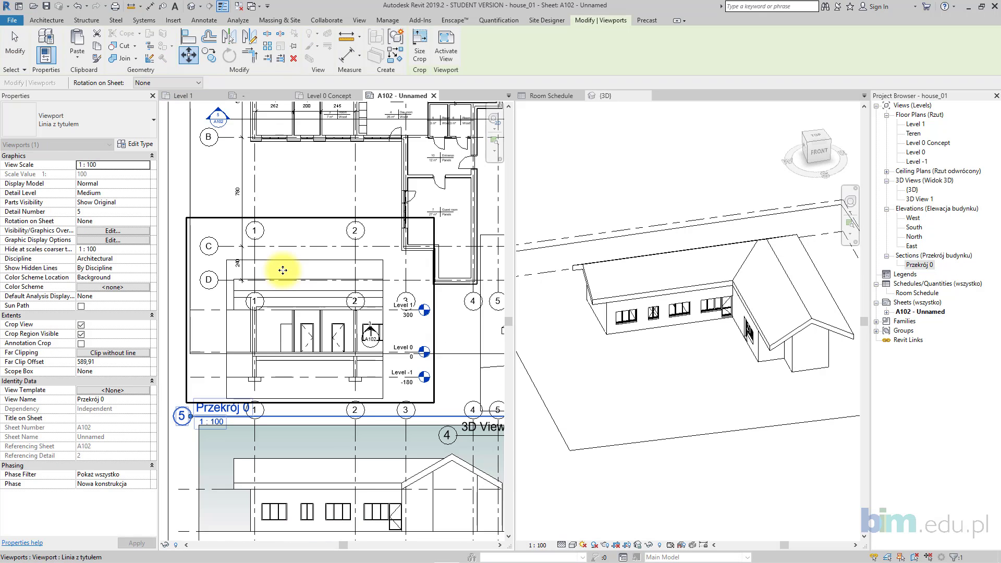
- Activate Przekrój 0 on the sheet and override the cut foreground pattern of its walls with Solid fill
double_click(351, 317)
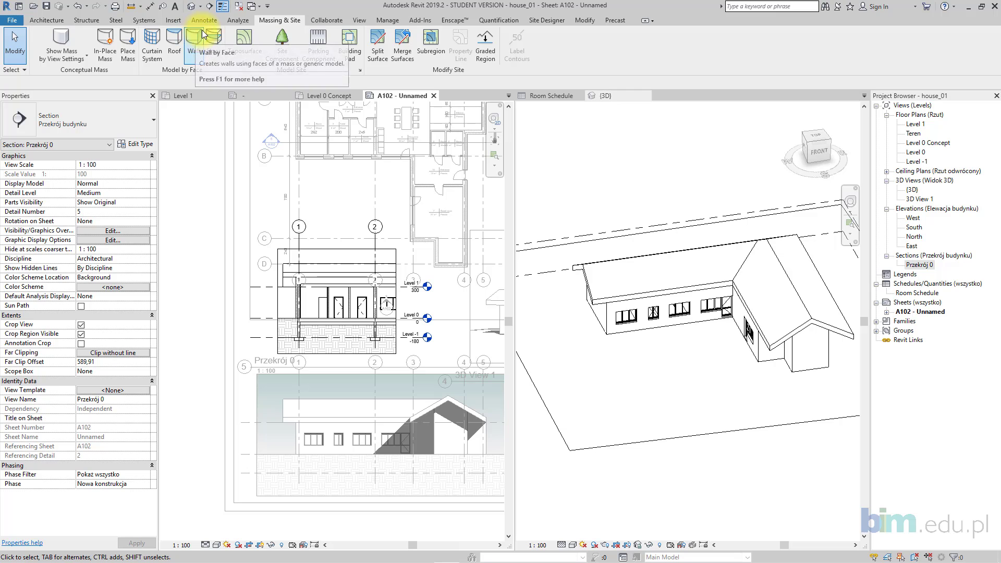
left_click(357, 20)
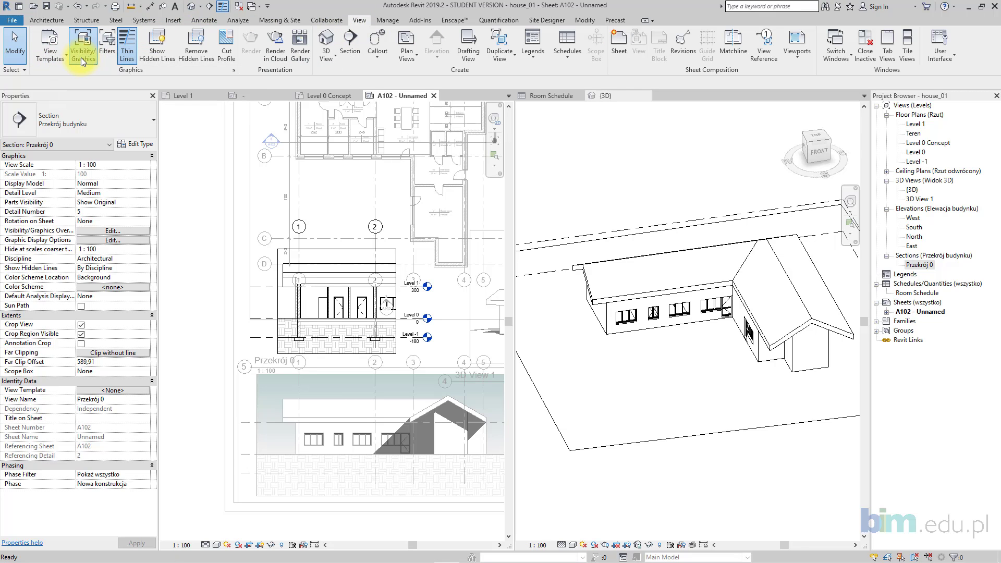
left_click(82, 52)
scroll(709, 238, "down", 15)
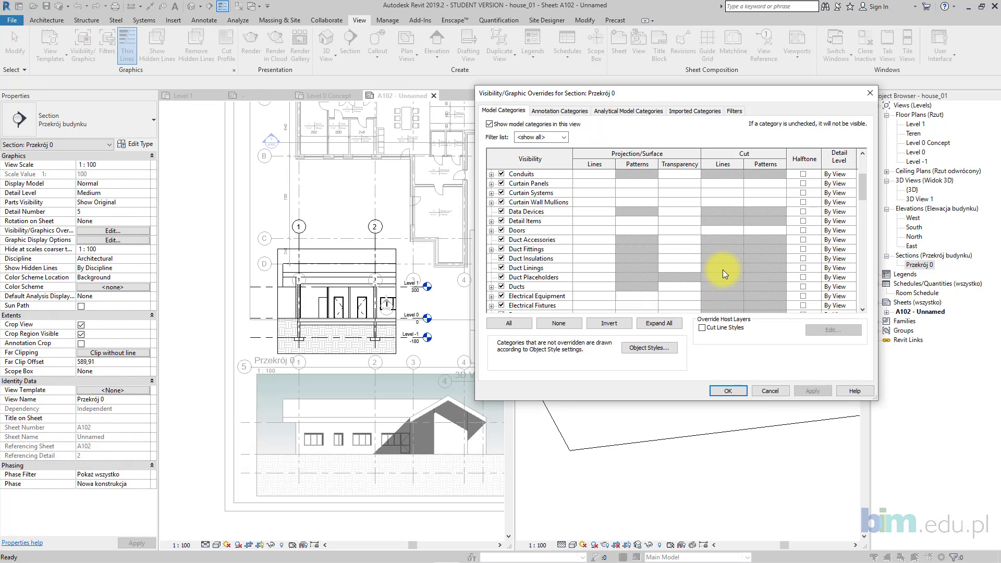
scroll(773, 273, "down", 5)
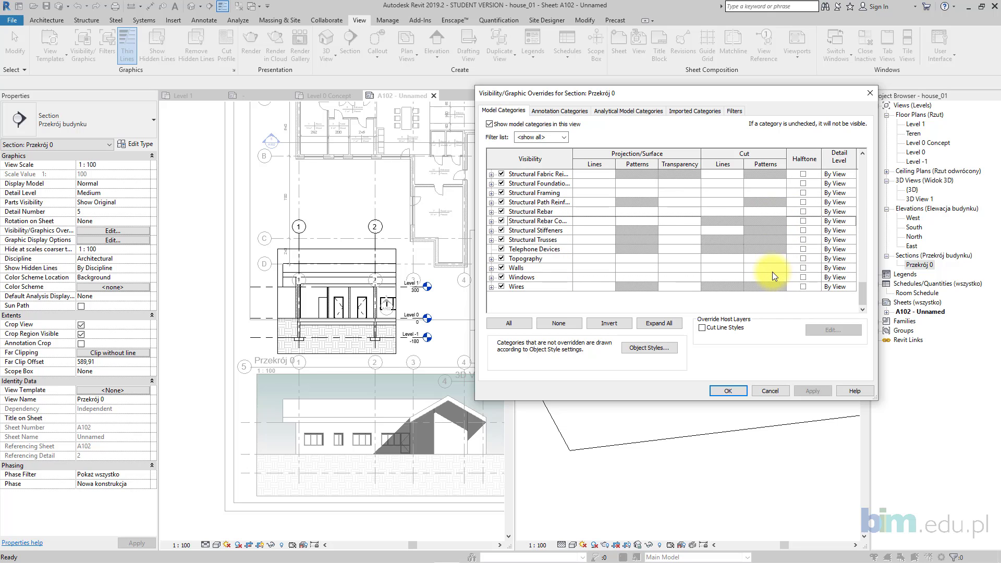
left_click(764, 284)
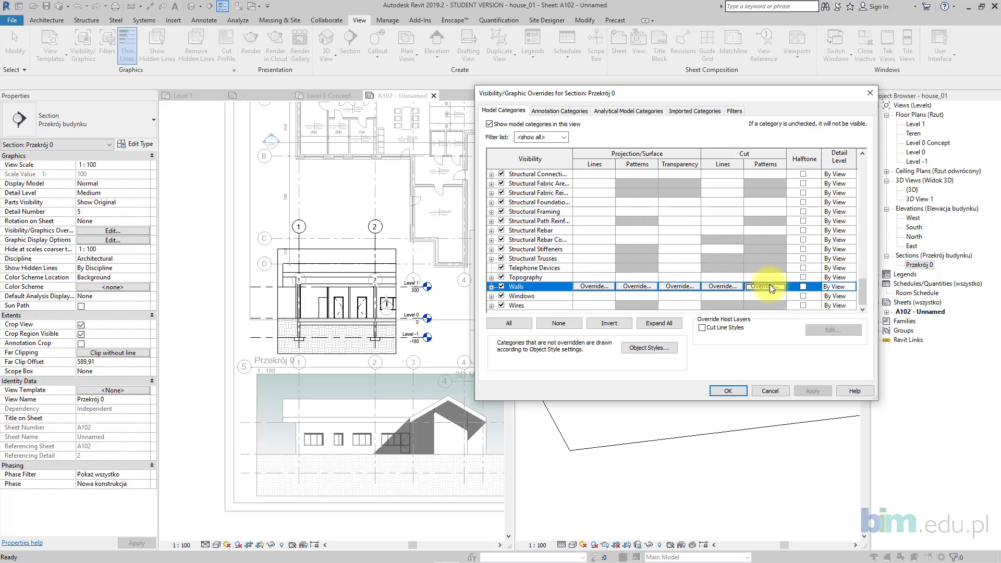
left_click(766, 286)
left_click(437, 231)
left_click(419, 252)
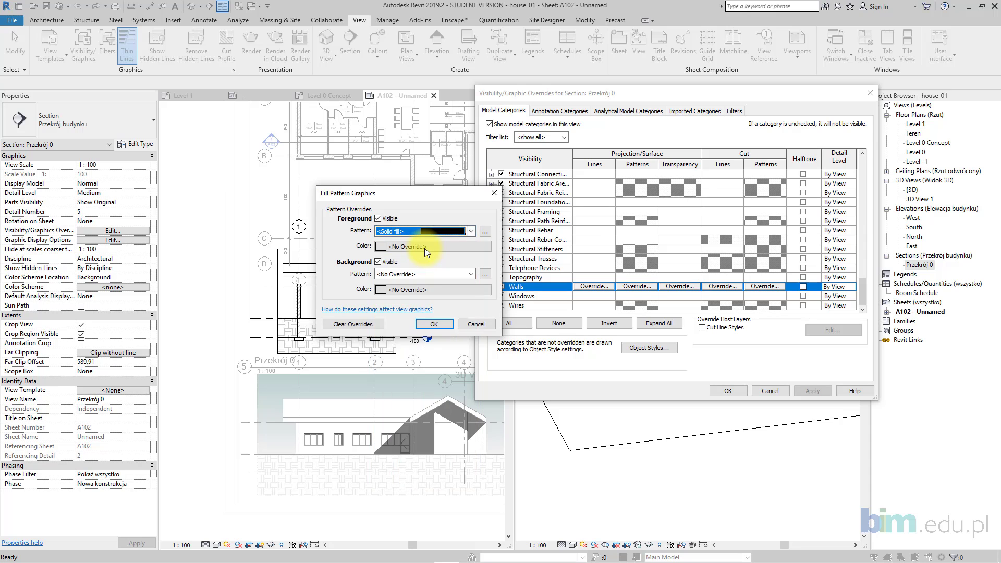
- Set the colour of the walls' cut foreground pattern to Green
left_click(426, 246)
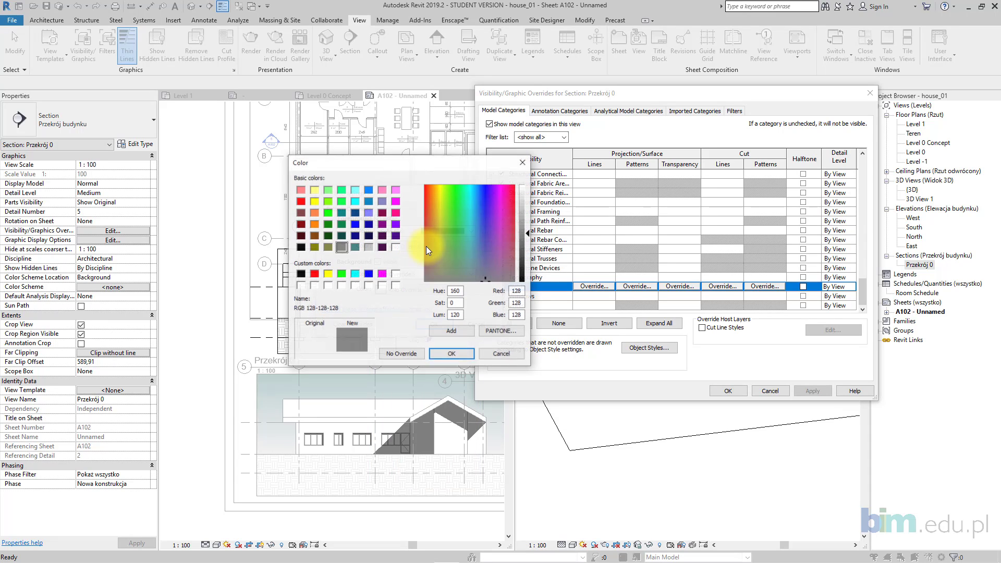
left_click(341, 273)
left_click(459, 356)
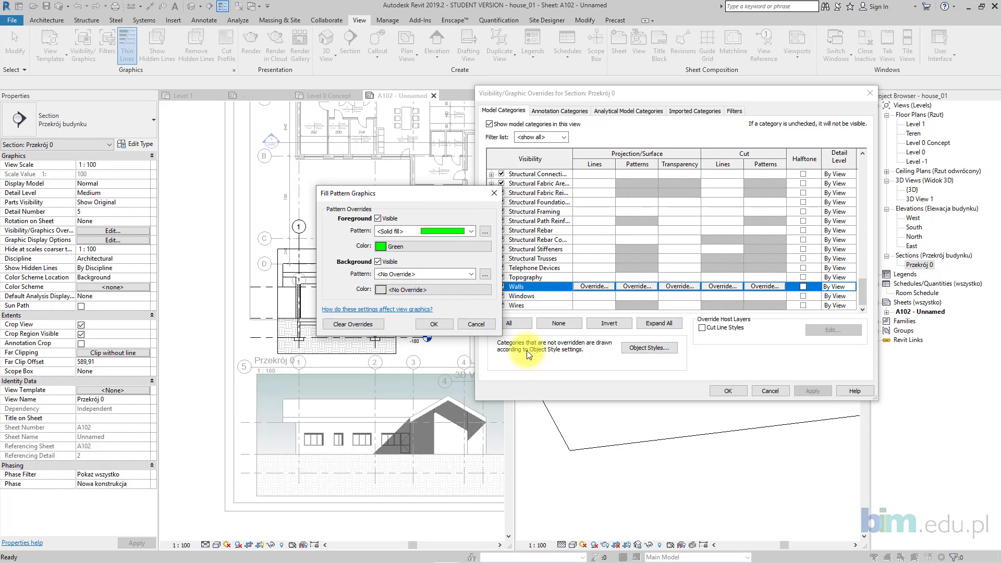
left_click(434, 324)
- Override the cut foreground pattern of the roofs in Przekrój 0 with a Blue Solid fill
scroll(733, 255, "up", 5)
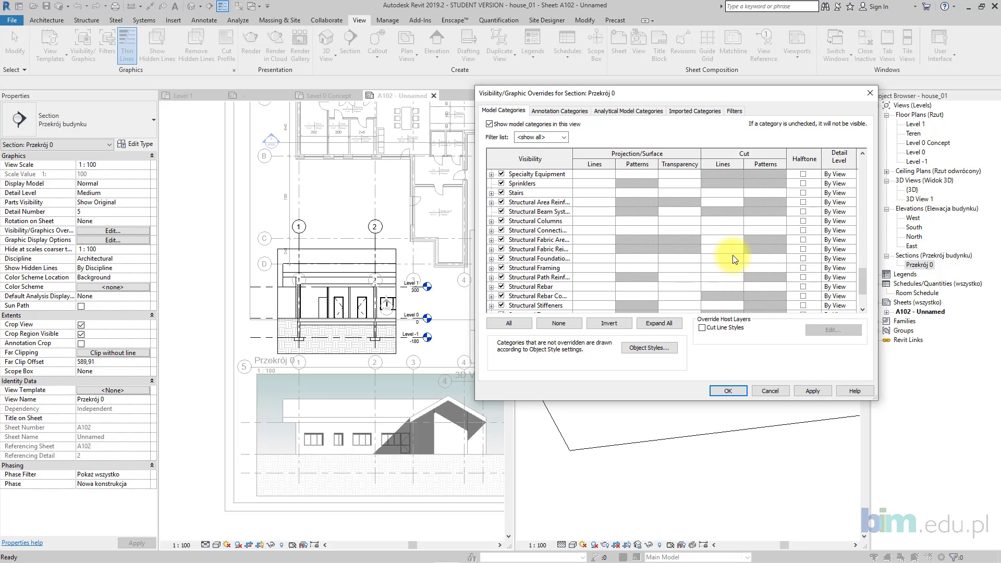
scroll(733, 255, "up", 3)
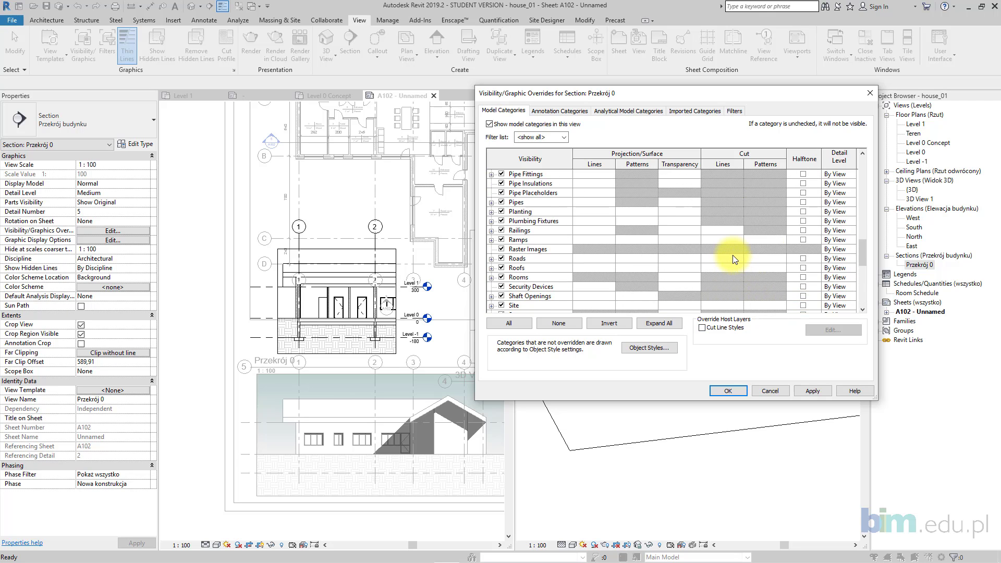
scroll(733, 255, "down", 1)
left_click(762, 270)
left_click(750, 267)
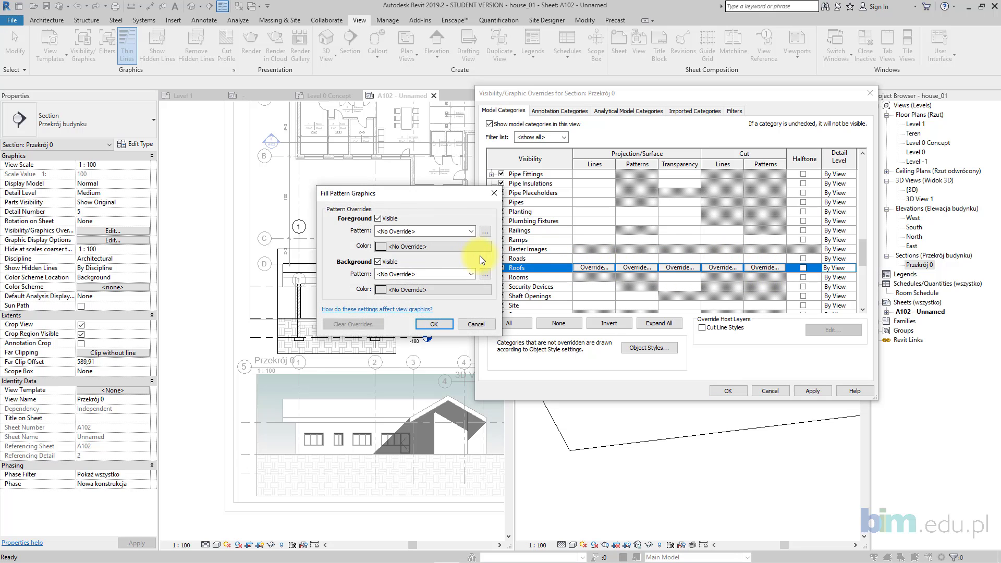
left_click(412, 246)
left_click(366, 274)
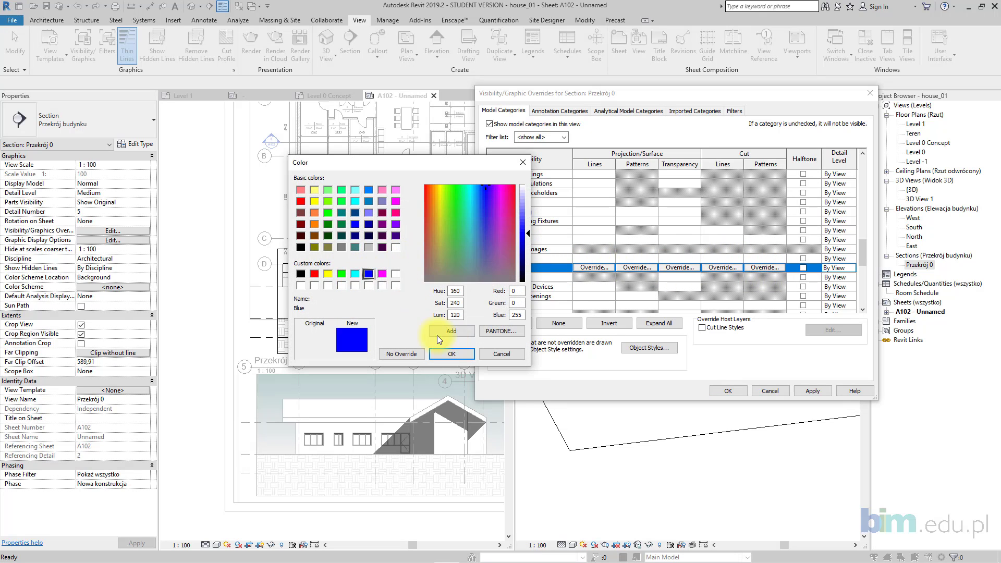
left_click(449, 353)
left_click(419, 231)
left_click(416, 253)
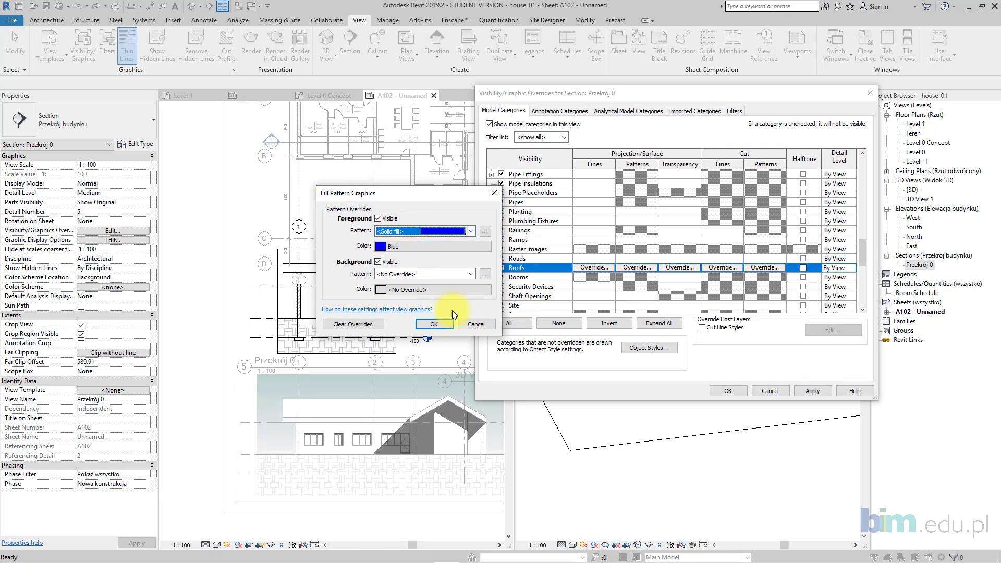
left_click(433, 323)
- Override the cut foreground pattern of the floors in Przekrój 0 with a Red Solid fill and apply the overrides
scroll(739, 258, "up", 9)
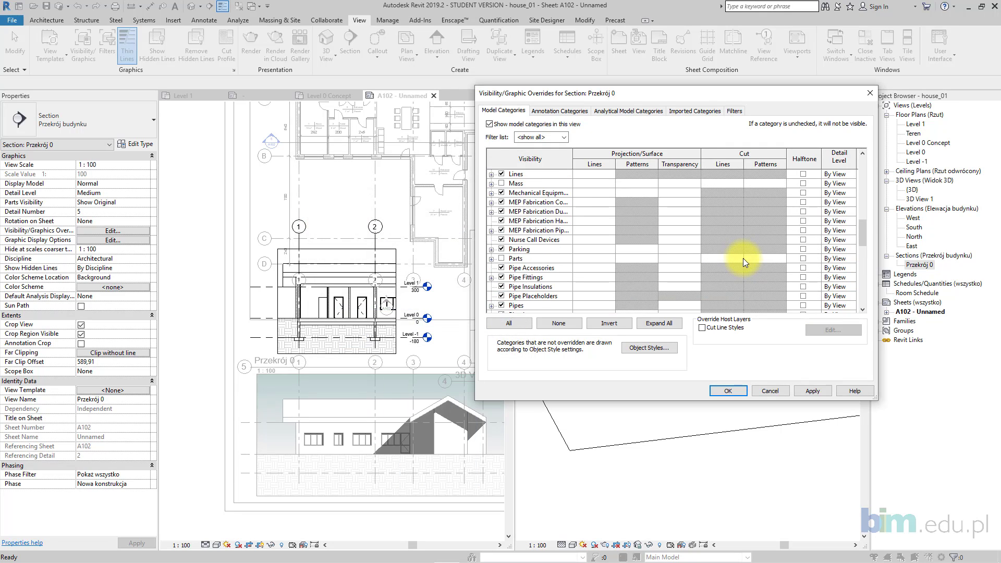
scroll(745, 257, "down", 3)
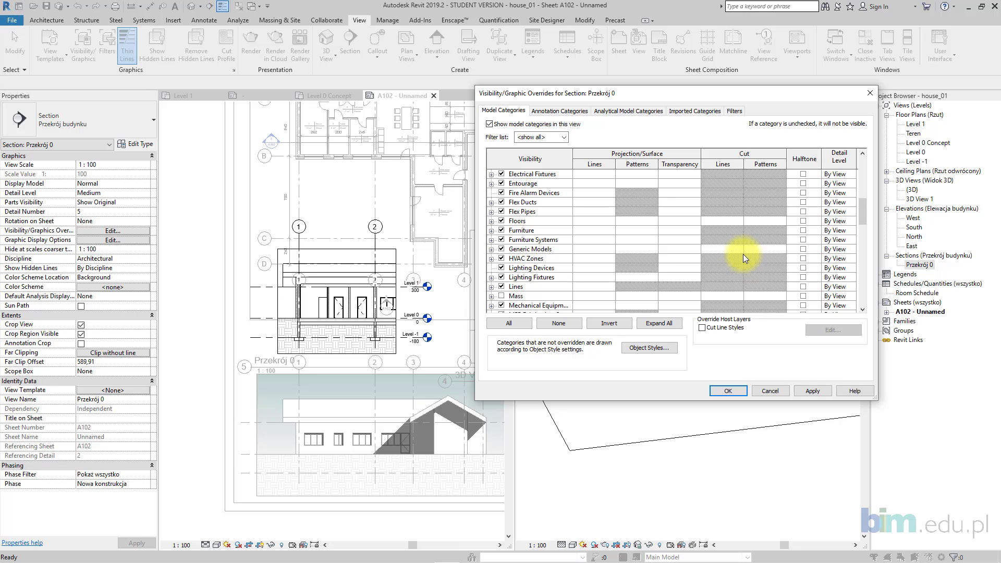
left_click(758, 218)
left_click(760, 221)
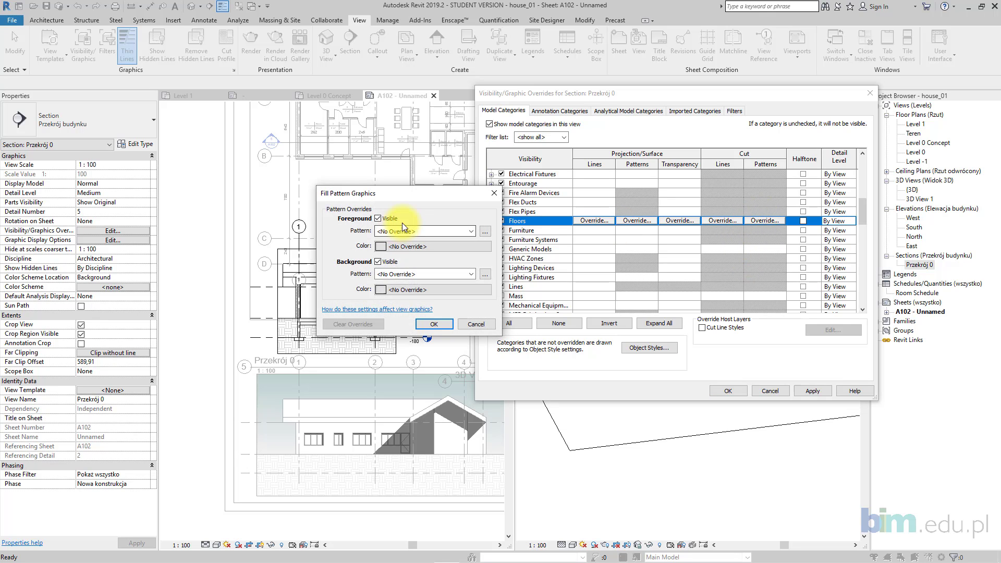
left_click(402, 232)
left_click(414, 250)
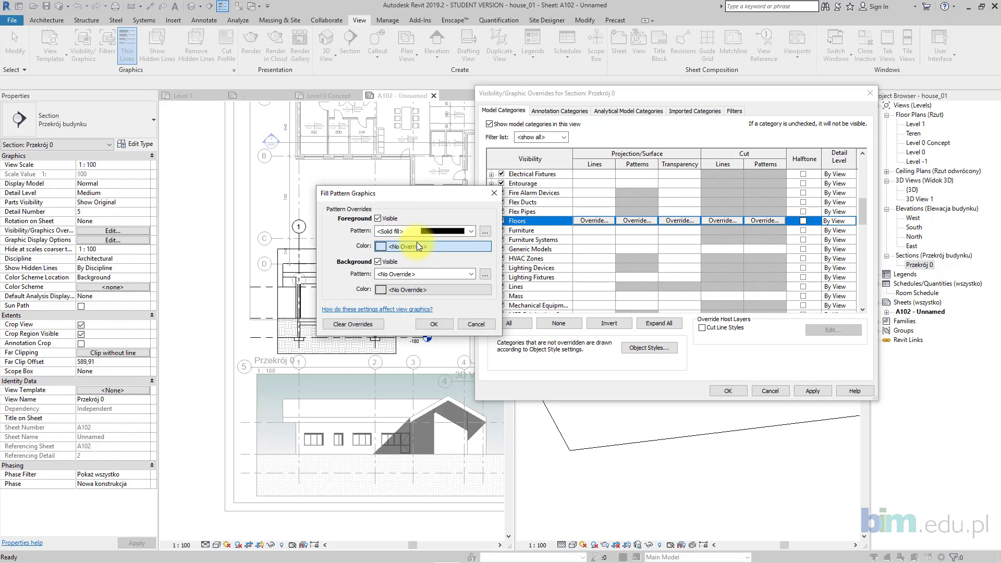
left_click(417, 246)
left_click(315, 274)
left_click(461, 356)
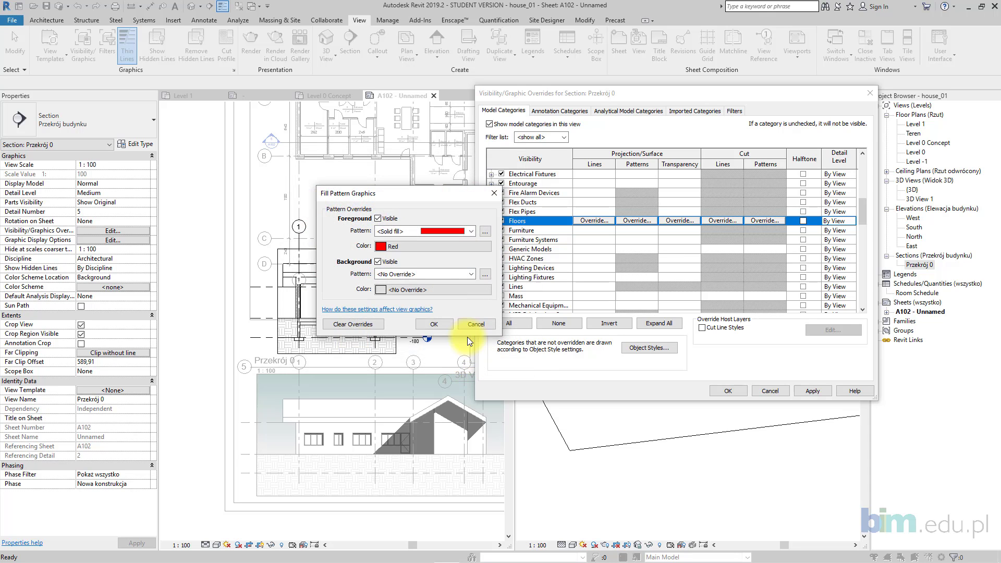
left_click(448, 327)
left_click(821, 390)
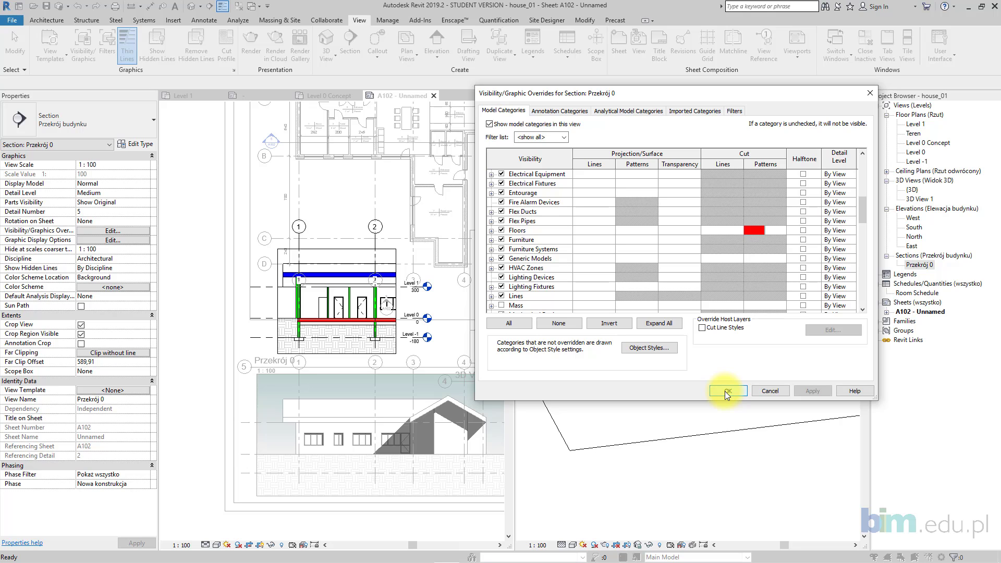
left_click(727, 391)
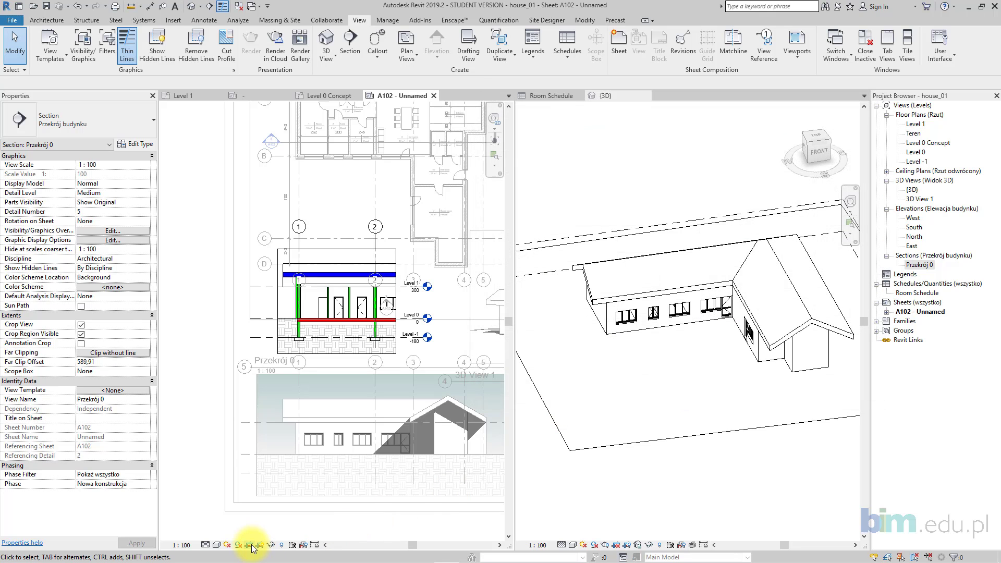
- Turn on shadows in the Przekrój 0 section and deactivate the view to return to the sheet
left_click(239, 545)
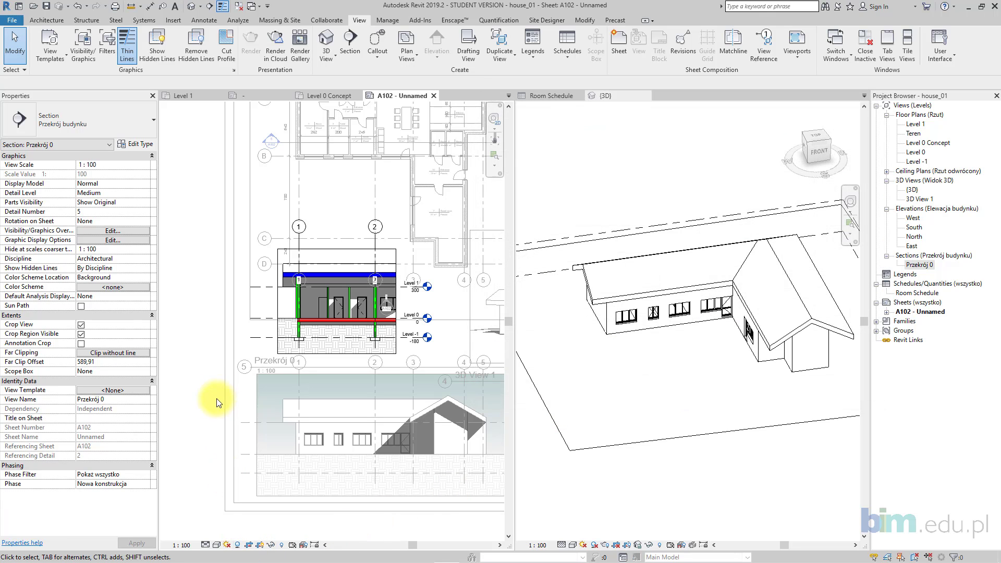
double_click(207, 286)
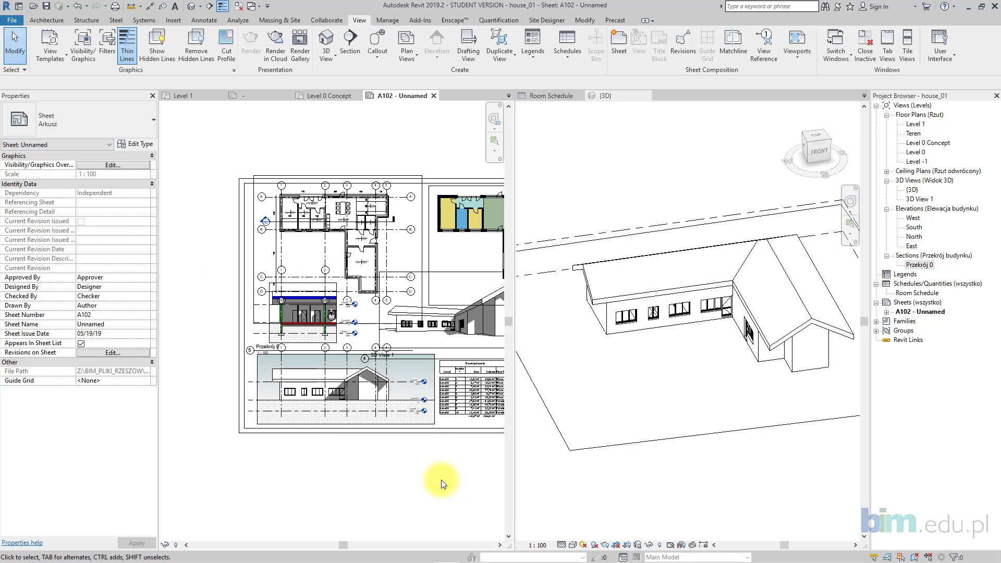
- Nudge the Przekrój 0 viewport slightly upward on the sheet and change its viewport type to Bez tytułu
middle_click_drag(438, 479, 396, 474)
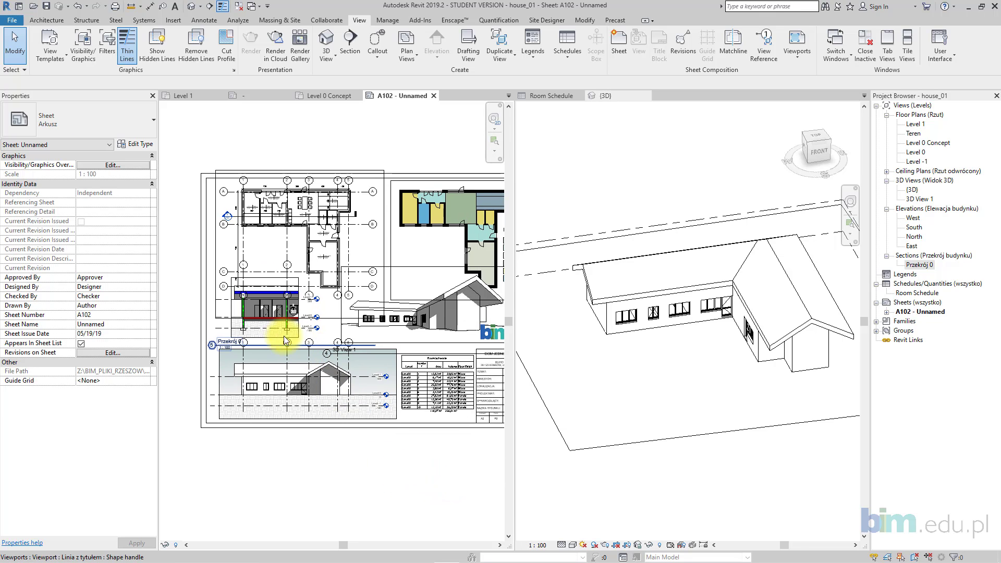
left_click(275, 334)
key("Up")
key("Up")
key("Up")
key("Up")
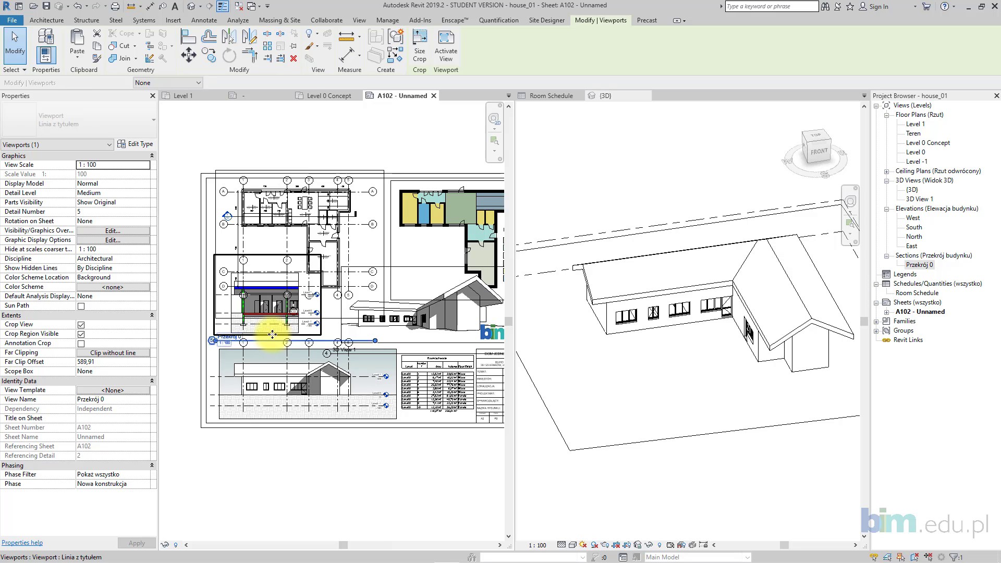
left_click(113, 111)
left_click(83, 170)
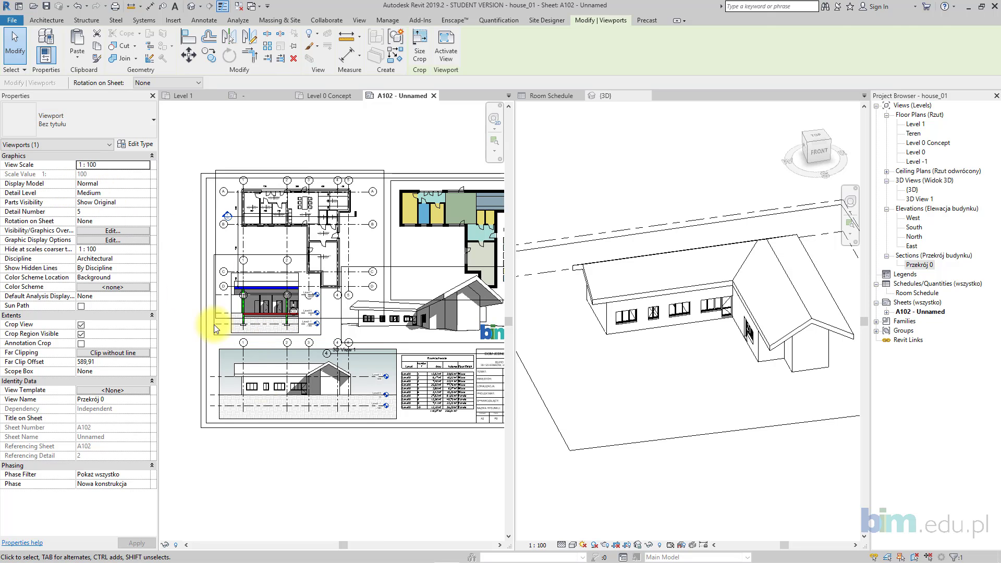
left_click(296, 466)
- Apply the Bez tytułu viewport type to the South elevation and 3D View 1 viewports
left_click(314, 400)
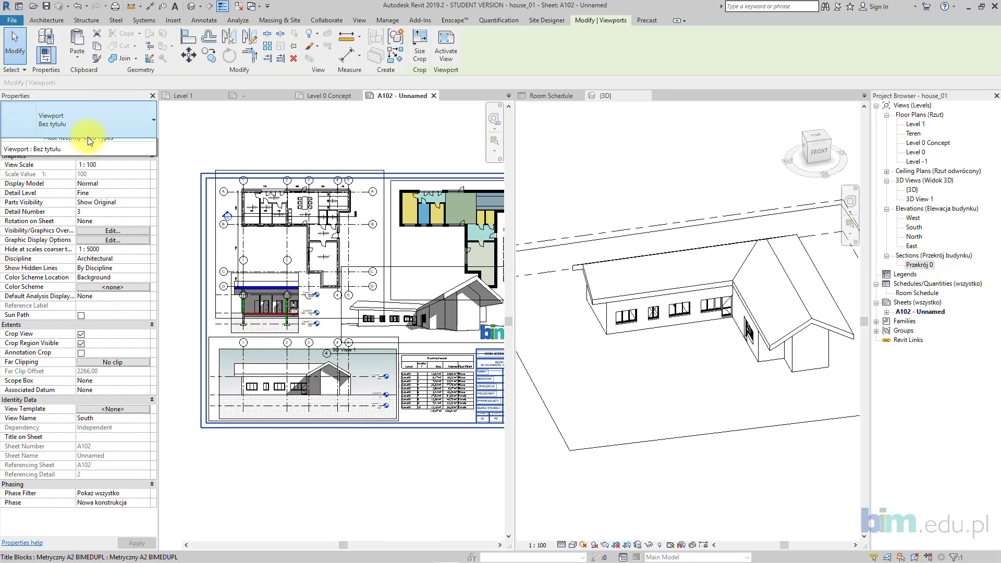
left_click(87, 125)
left_click(74, 170)
left_click(461, 313)
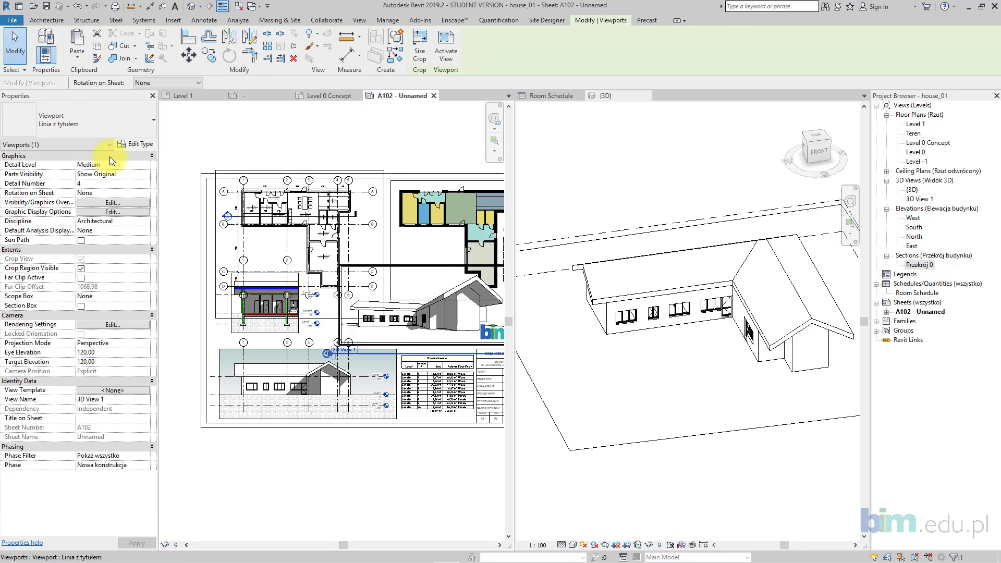
left_click(77, 122)
left_click(74, 170)
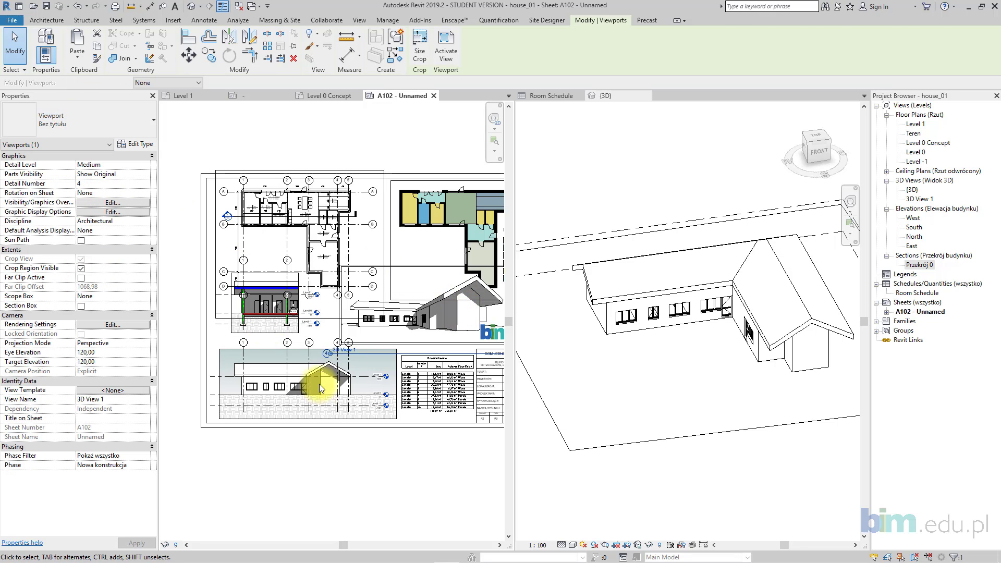
left_click(364, 452)
- Shift the Level 0 Concept viewport slightly upward and the room schedule slightly towards the South elevation on the sheet
middle_click_drag(417, 437, 377, 429)
scroll(377, 424, "down", 1)
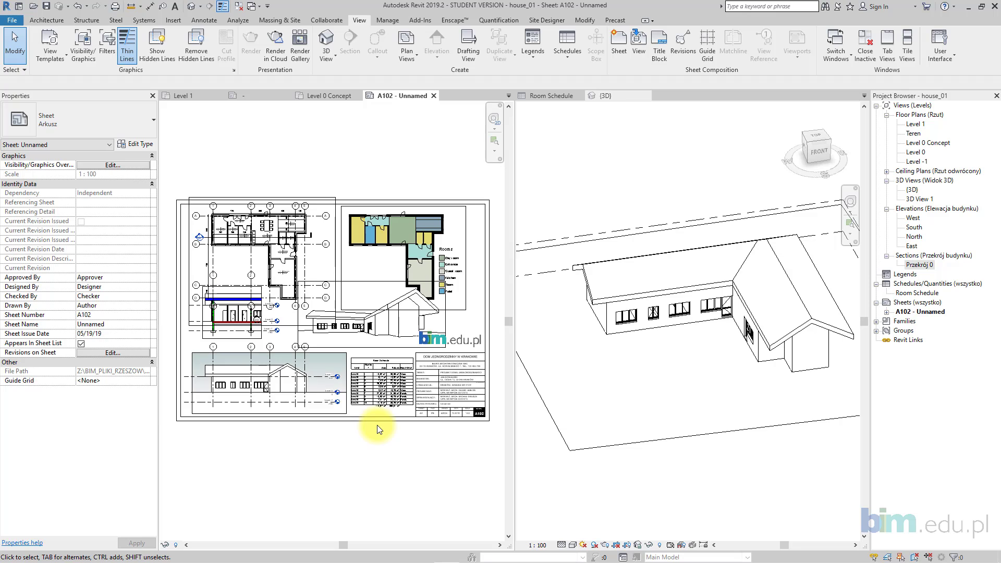
left_click(427, 268)
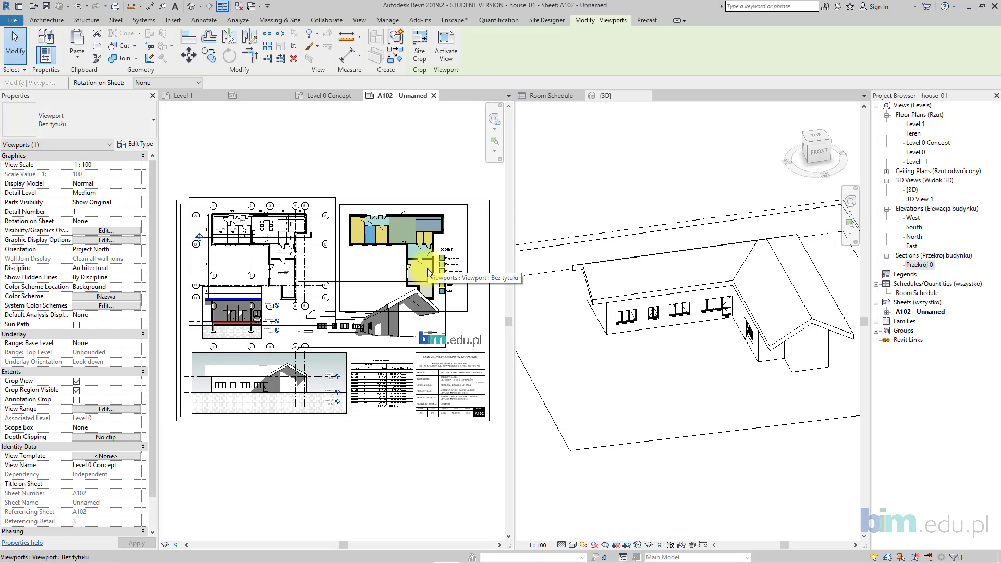
left_click(469, 139)
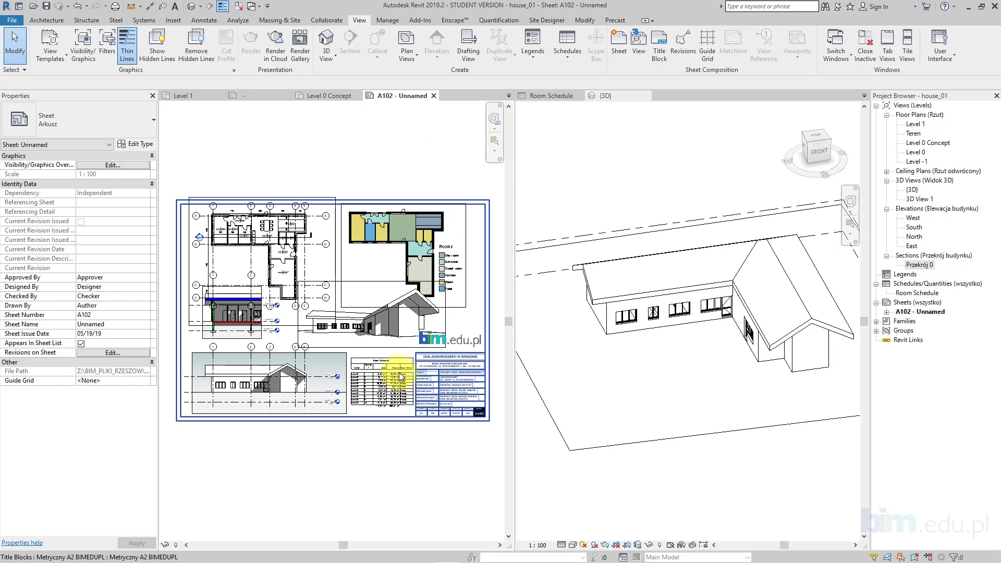
left_click(382, 391)
left_click(362, 466)
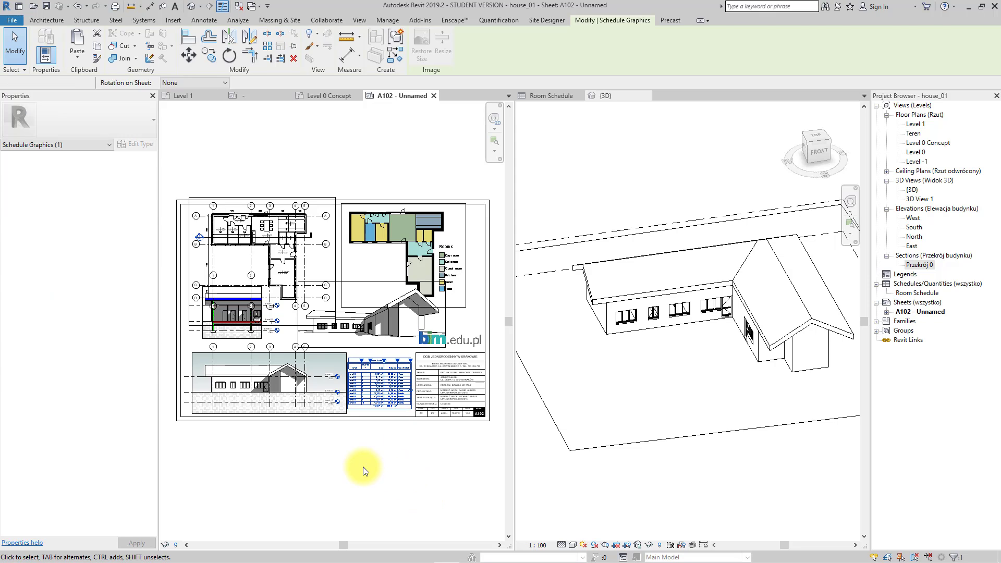